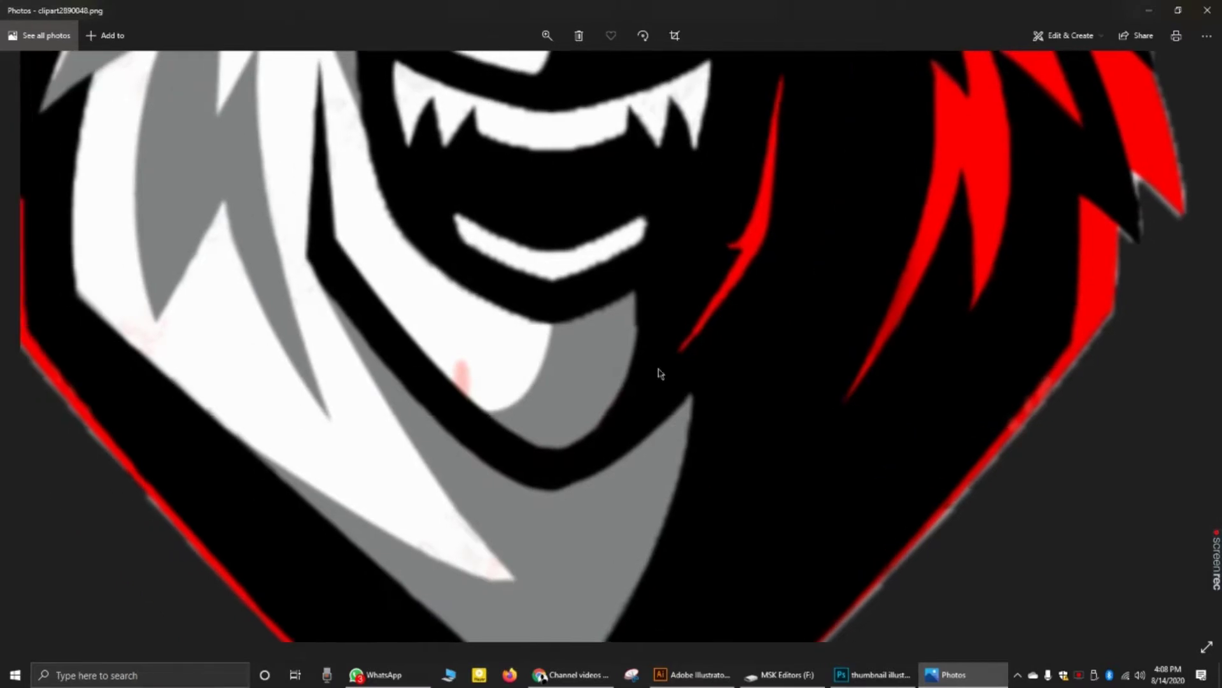
Step: Zoom the wolf image clipart2890048.png out to view the whole picture
left_click_drag(673, 426, 636, 229)
left_click(547, 37)
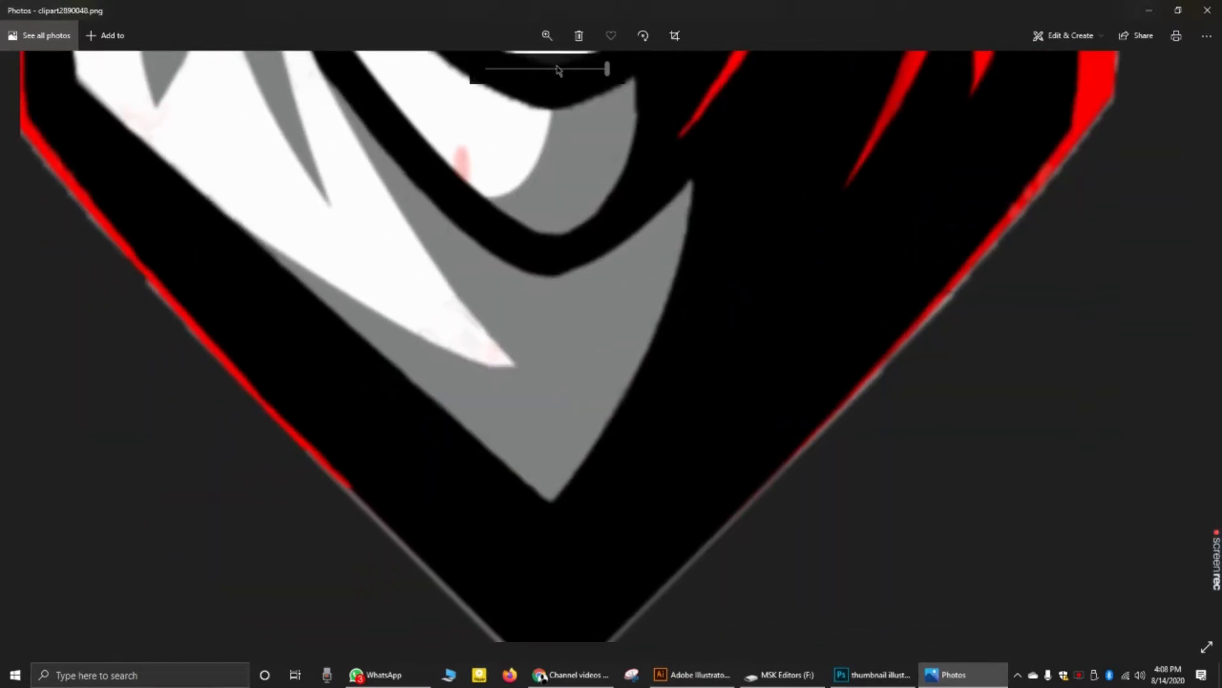
left_click_drag(556, 69, 481, 89)
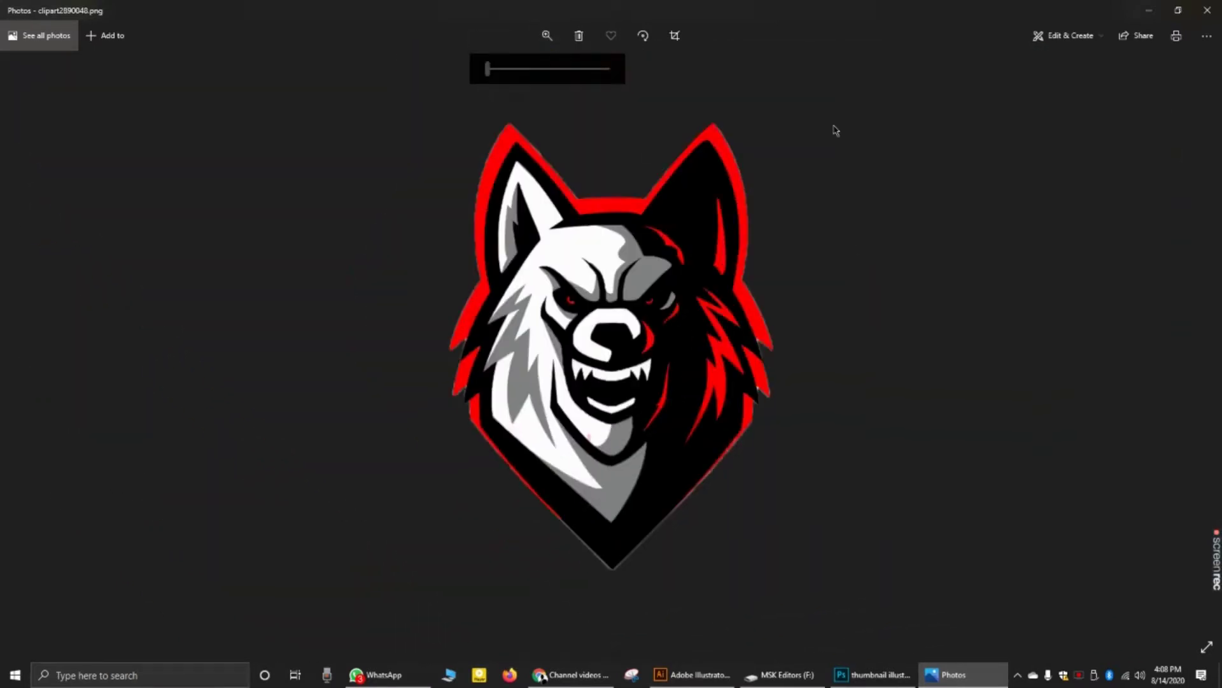
left_click(836, 126)
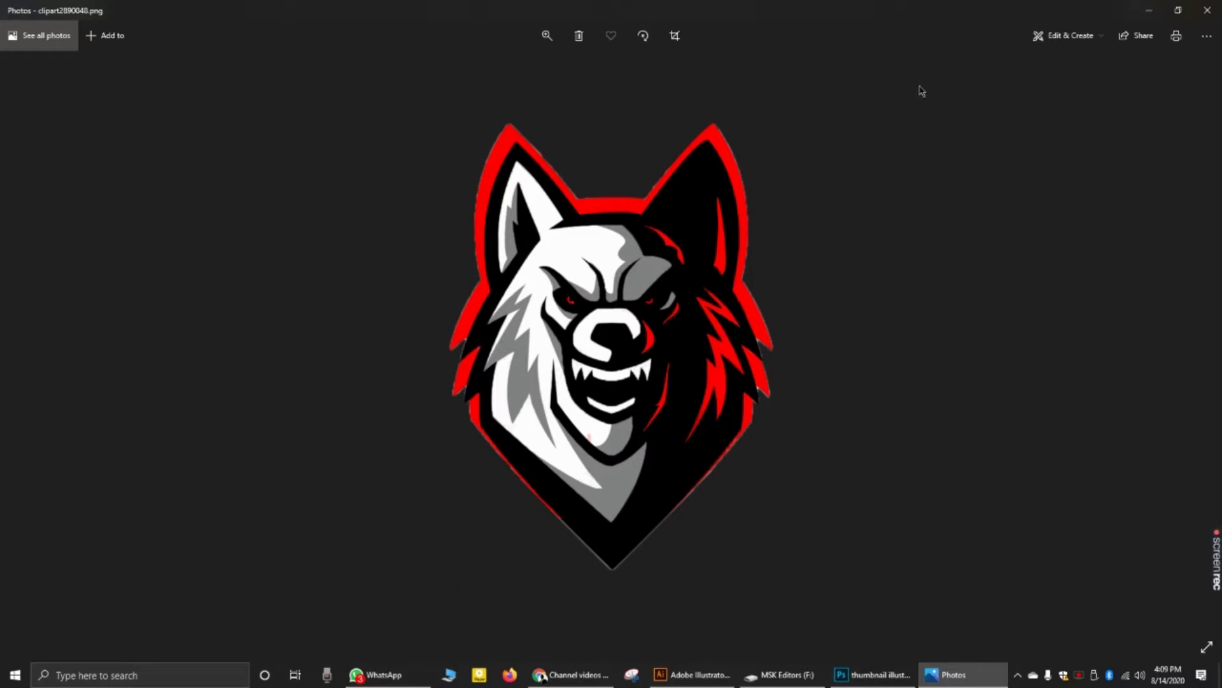
left_click(1157, 10)
right_click(831, 16)
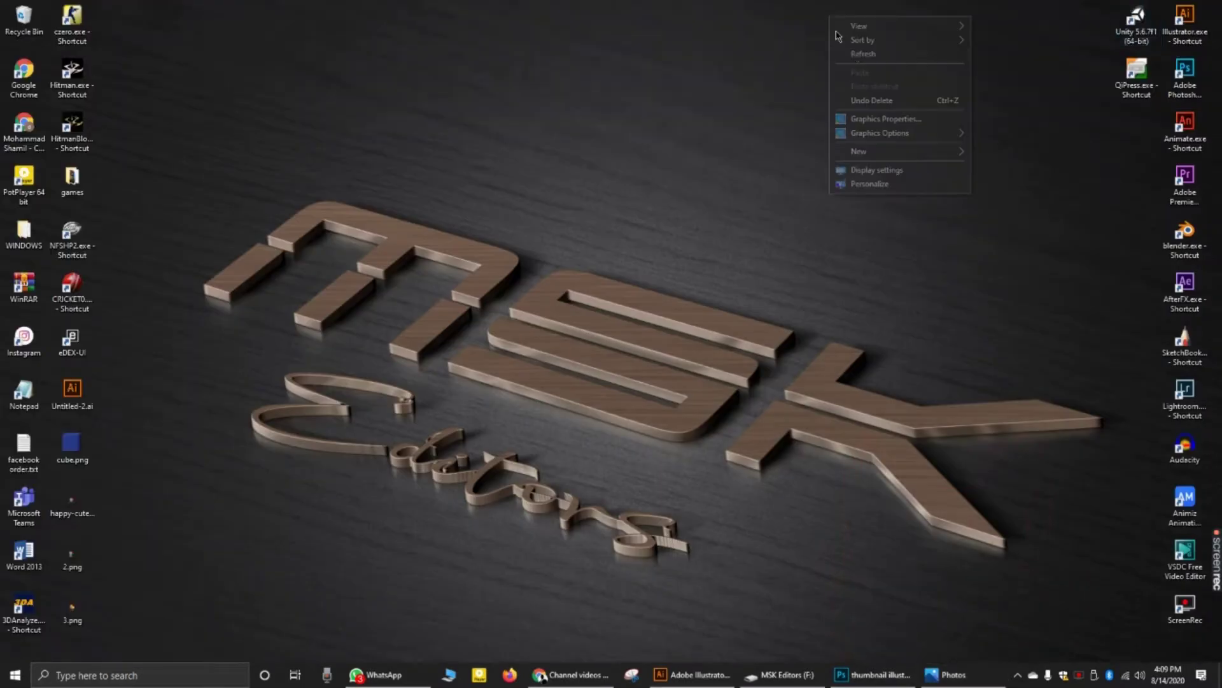
left_click(859, 53)
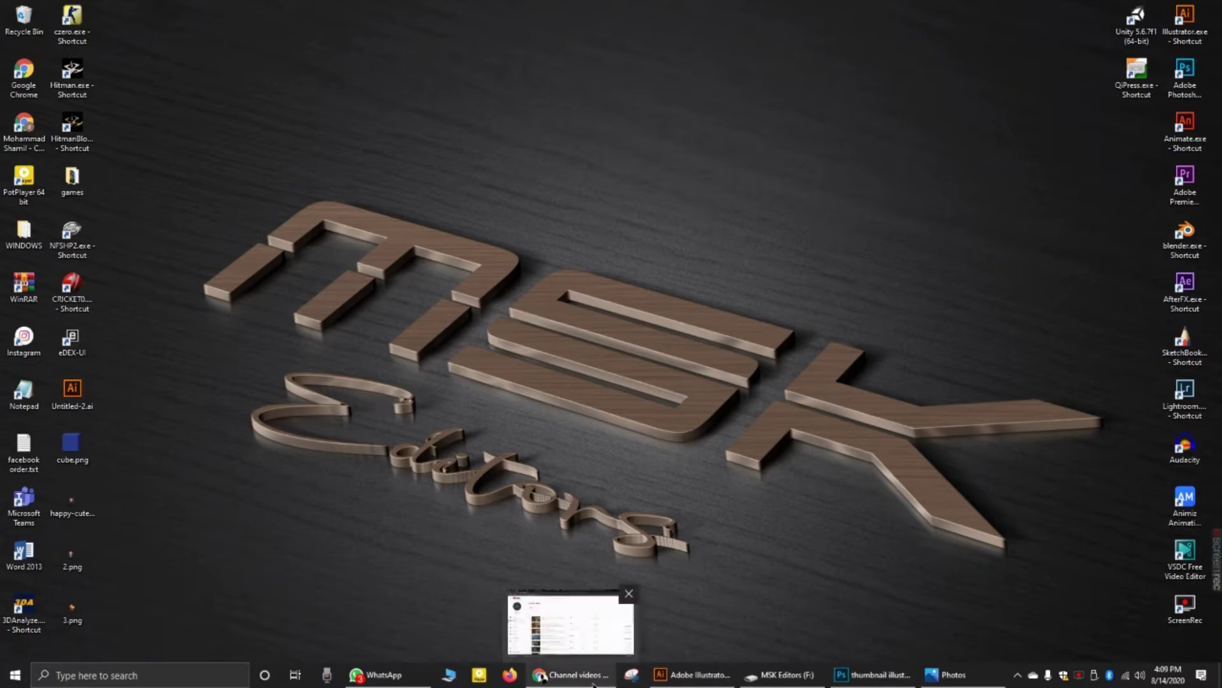
Step: Switch to Chrome and examine the Clean Wolf Logo page on clipartmax
left_click(542, 678)
left_click(889, 7)
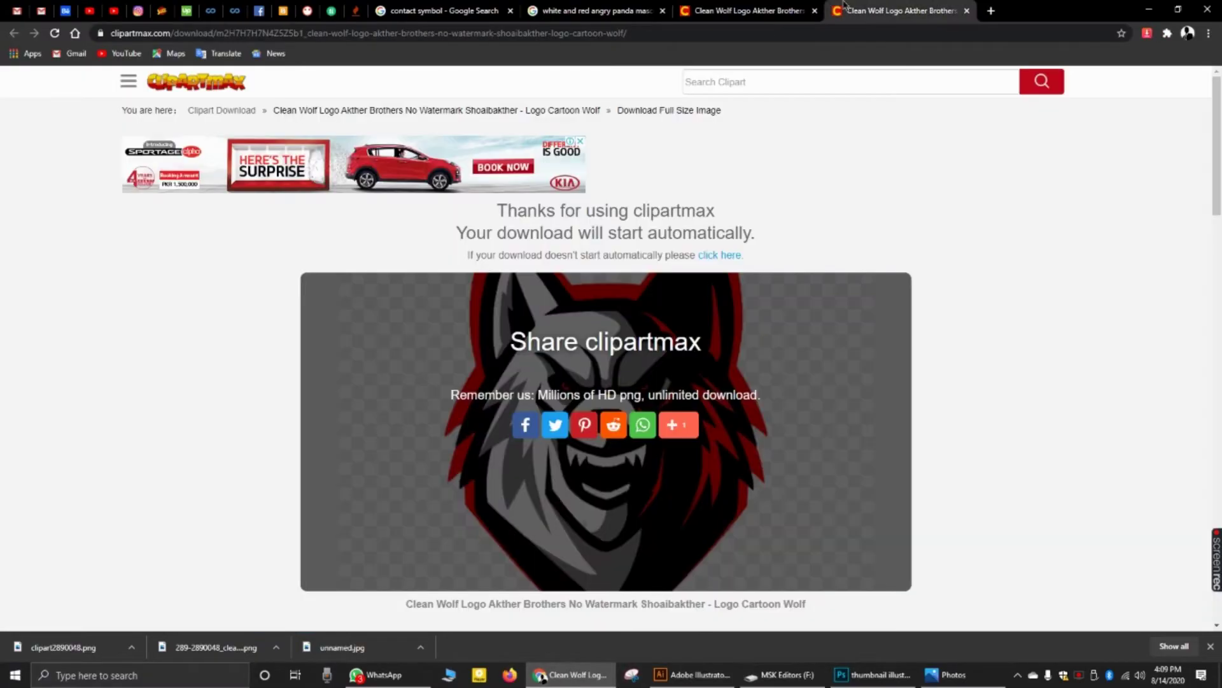
left_click(723, 9)
scroll(515, 309, "down", 2)
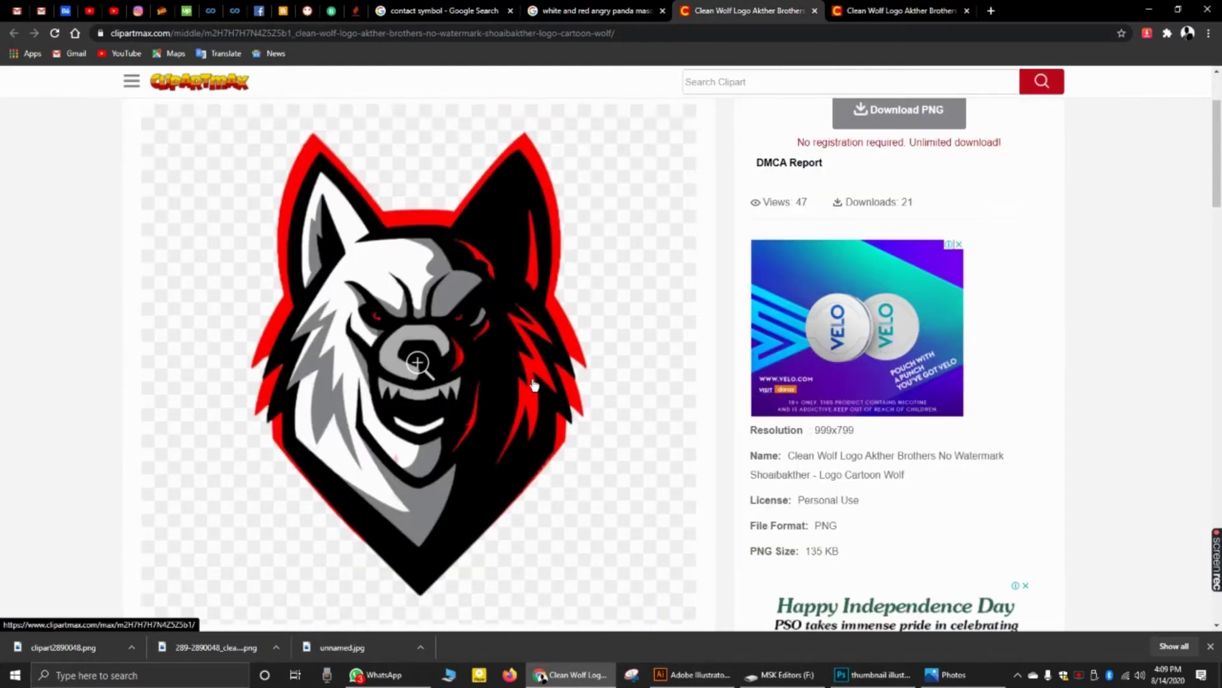
scroll(535, 385, "up", 2)
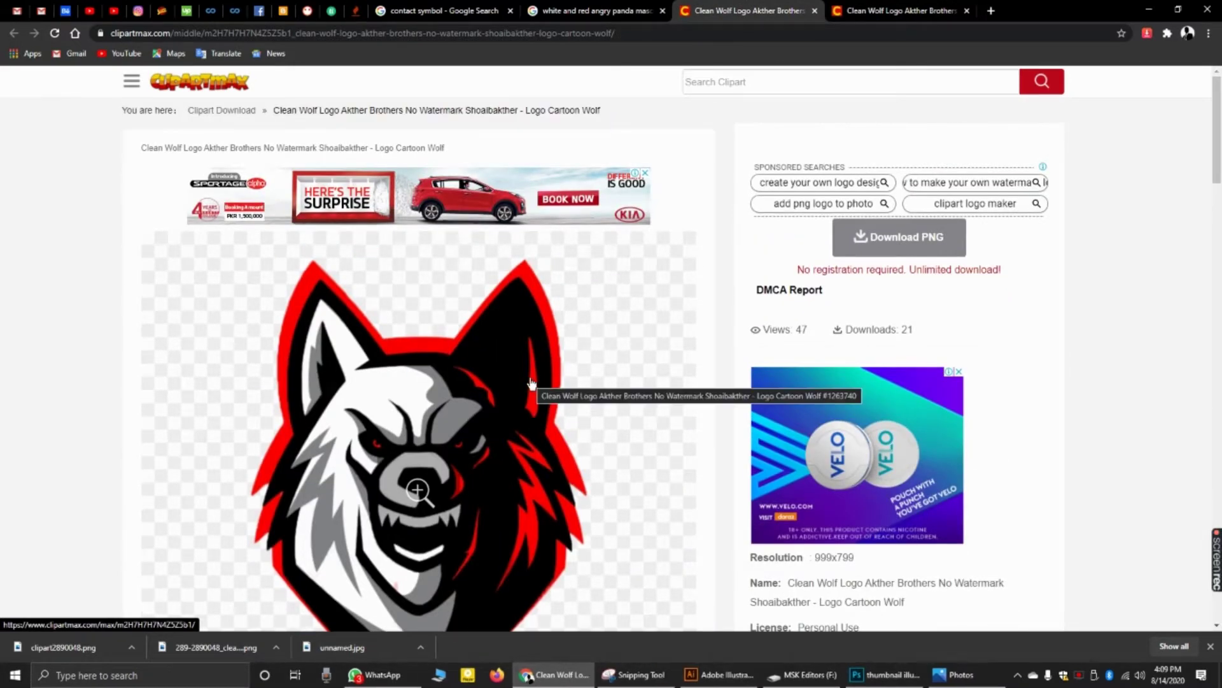
scroll(532, 382, "down", 2)
scroll(531, 382, "up", 2)
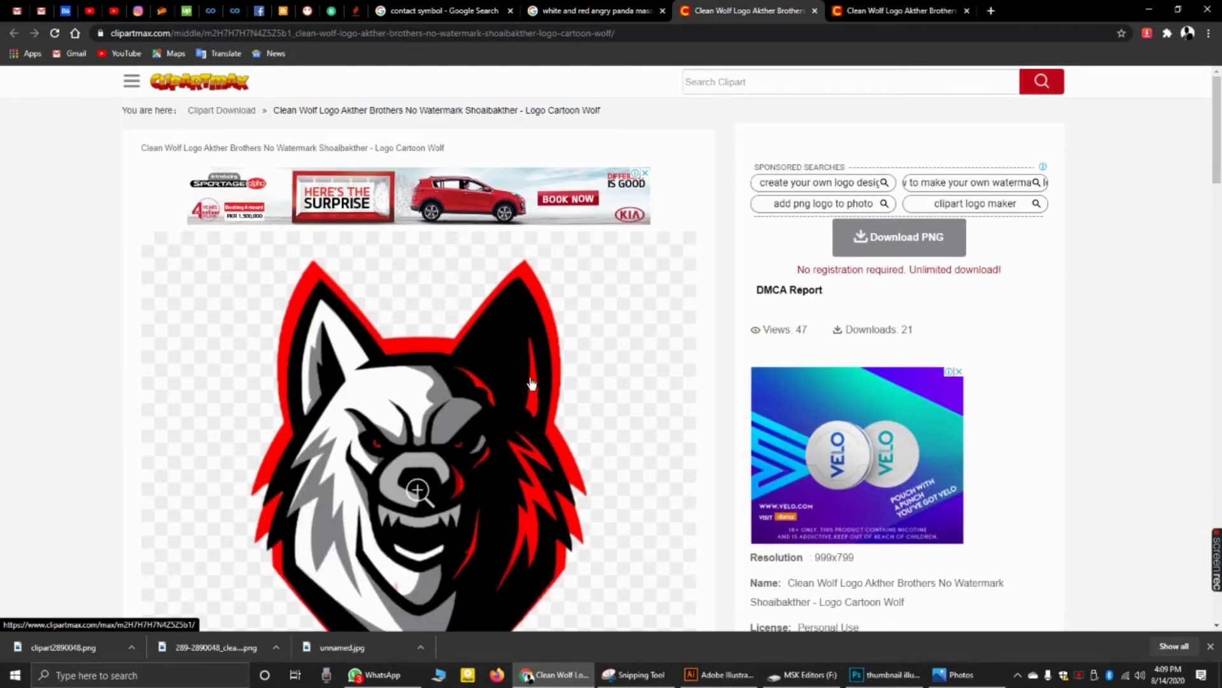
Step: View the wolf logo's PNG download options and dismiss them without downloading
left_click(894, 240)
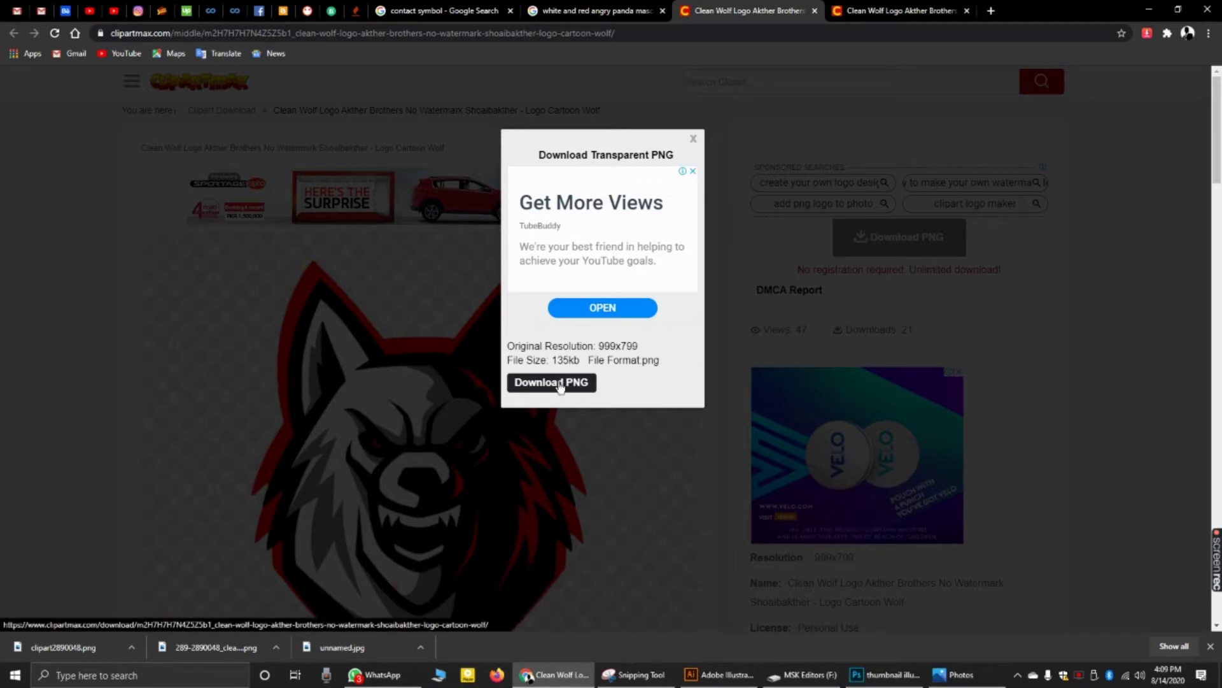
left_click(695, 140)
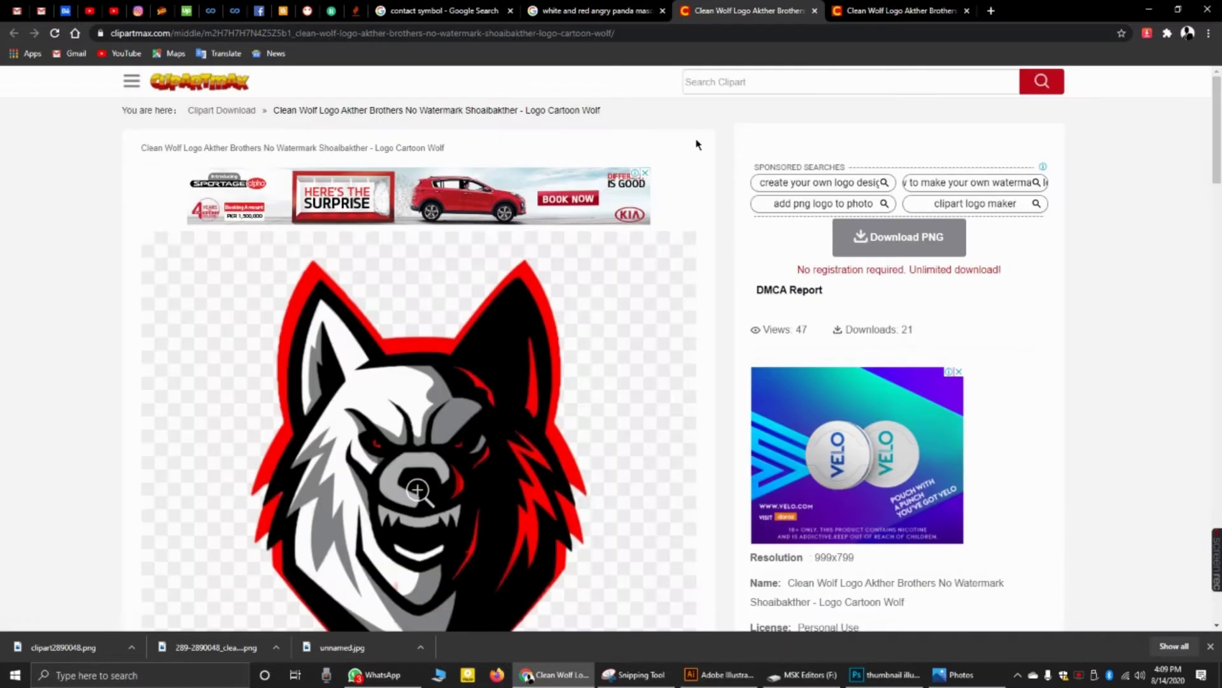
scroll(697, 144, "down", 2)
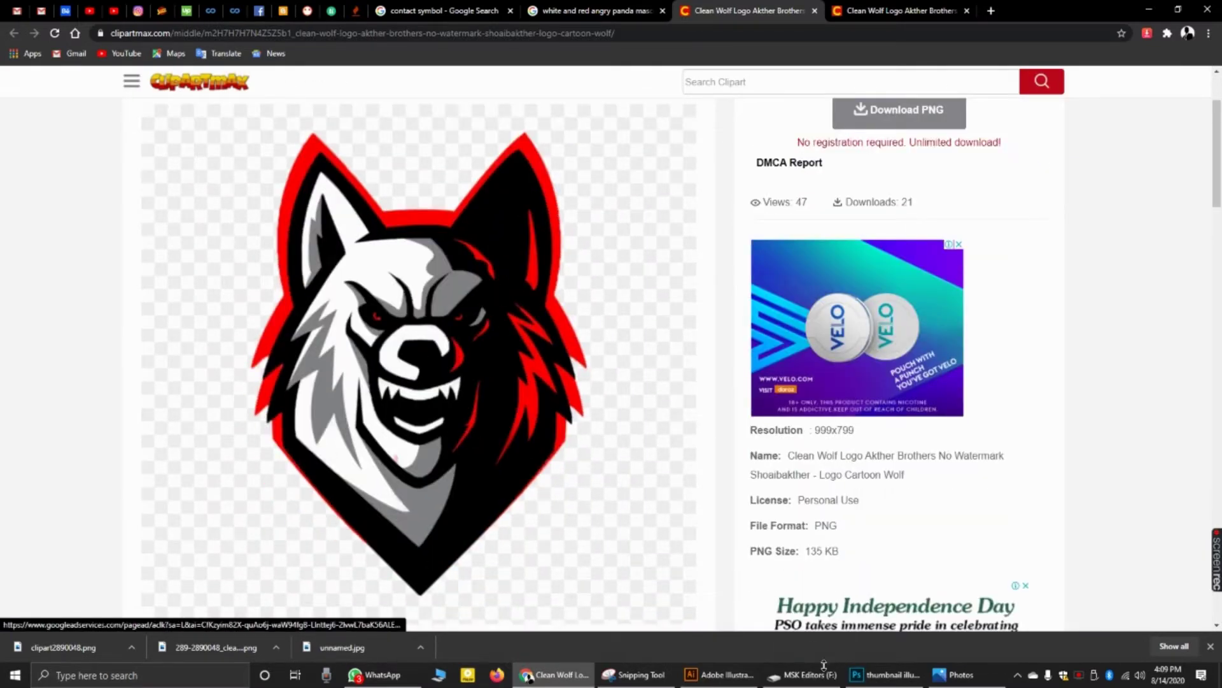
left_click(960, 674)
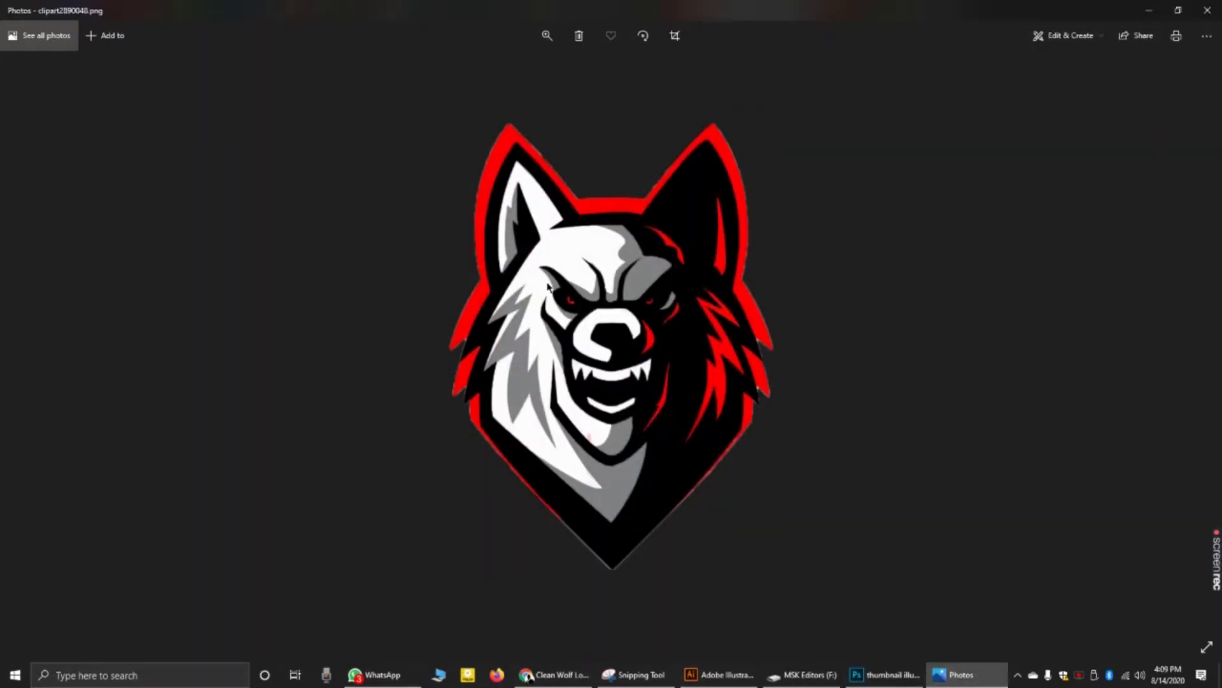
left_click(1151, 6)
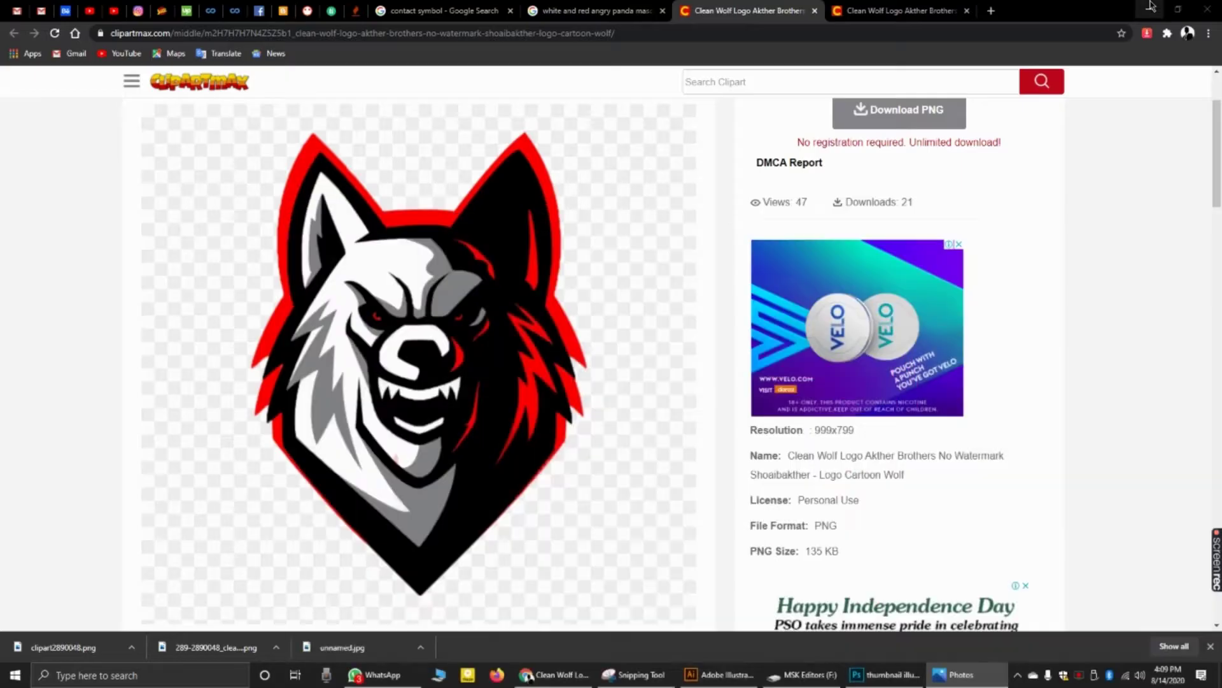
left_click(1150, 8)
left_click(1175, 113)
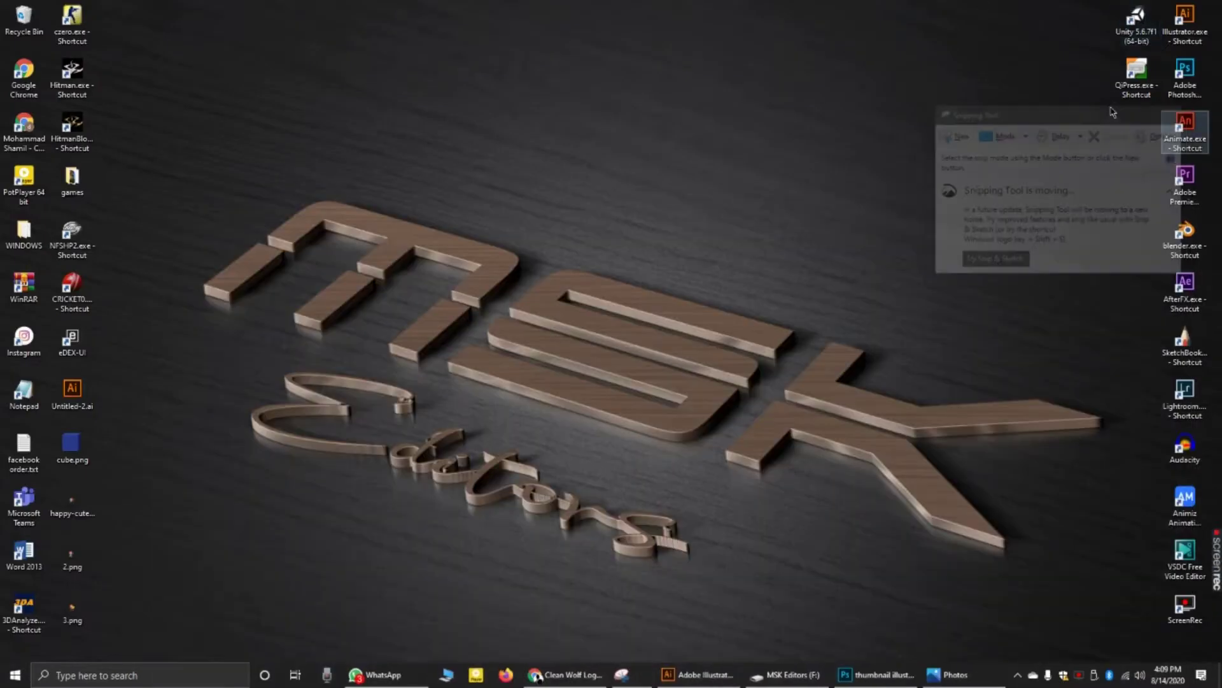
right_click(779, 30)
left_click(804, 68)
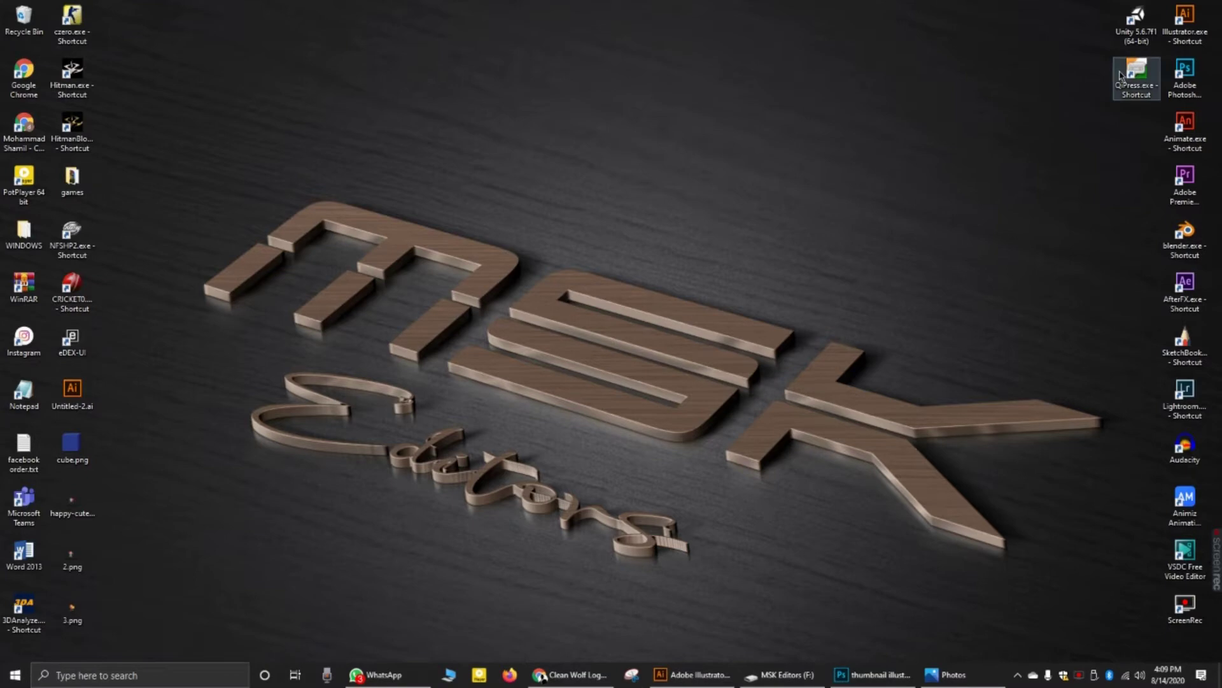
right_click(927, 56)
left_click(969, 96)
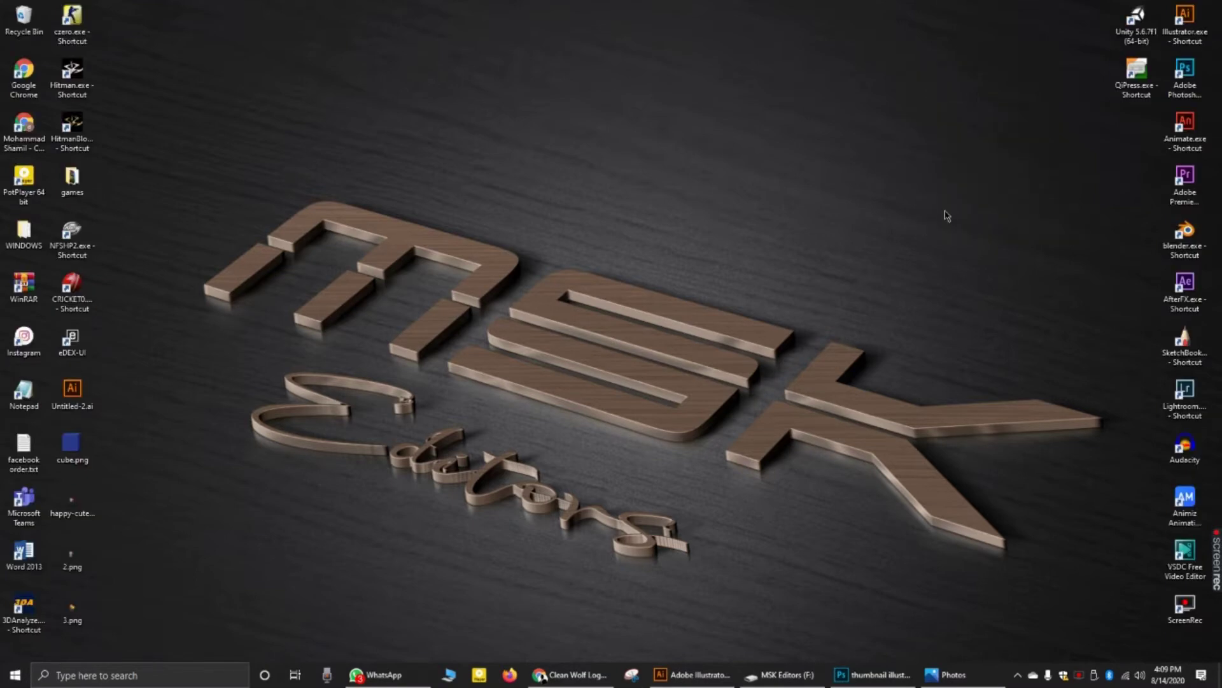
Step: Switch to Illustrator and create a new A4 document
left_click(694, 674)
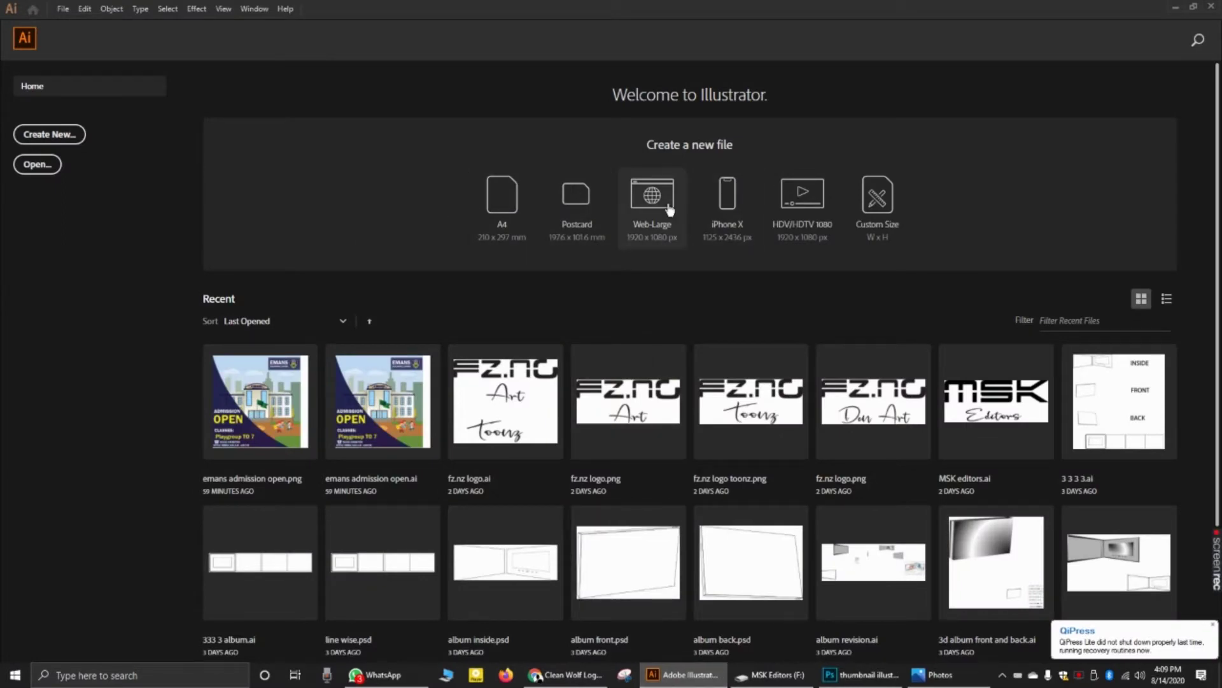
left_click(527, 208)
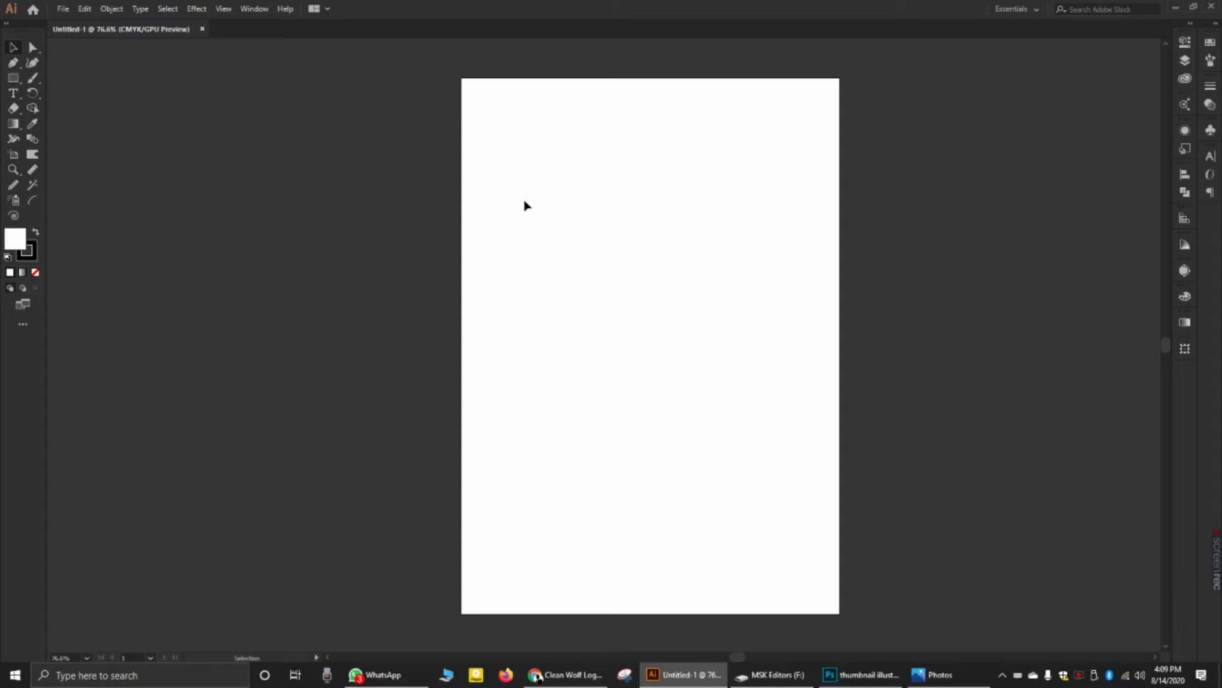
scroll(545, 218, "down", 3, "alt")
scroll(652, 167, "up", 5, "alt")
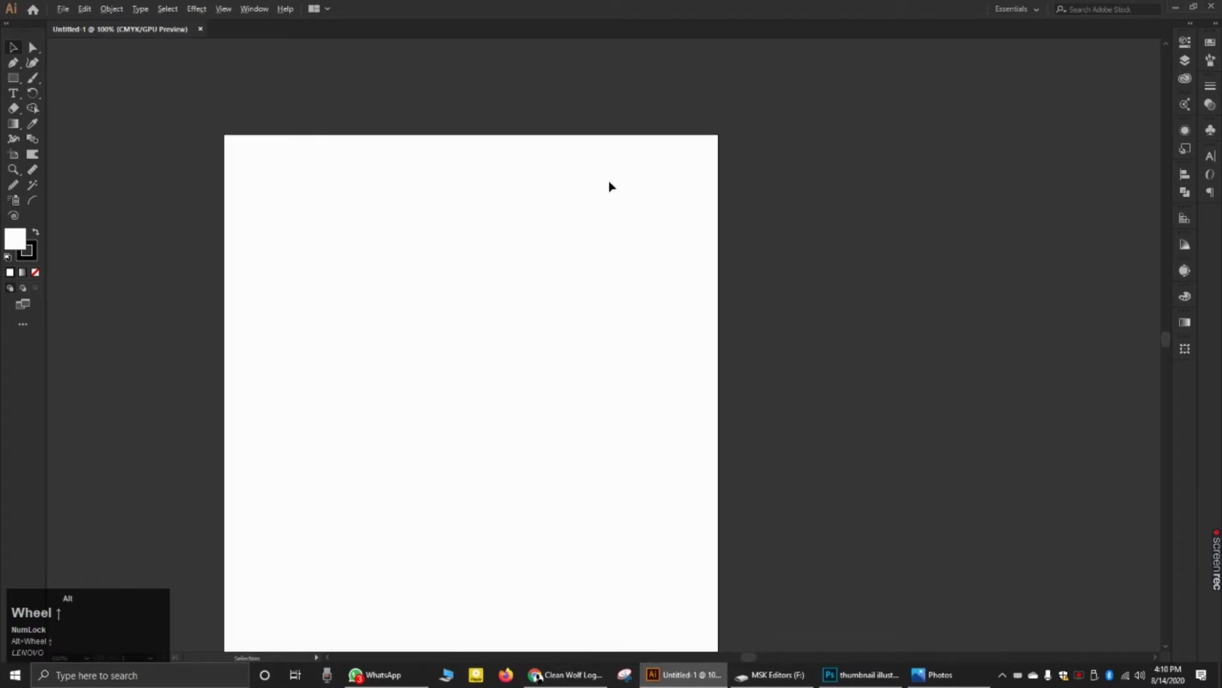
scroll(610, 186, "down", 2, "alt")
scroll(562, 273, "up", 2, "alt")
scroll(575, 262, "down", 1, "alt")
scroll(584, 229, "up", 3, "alt")
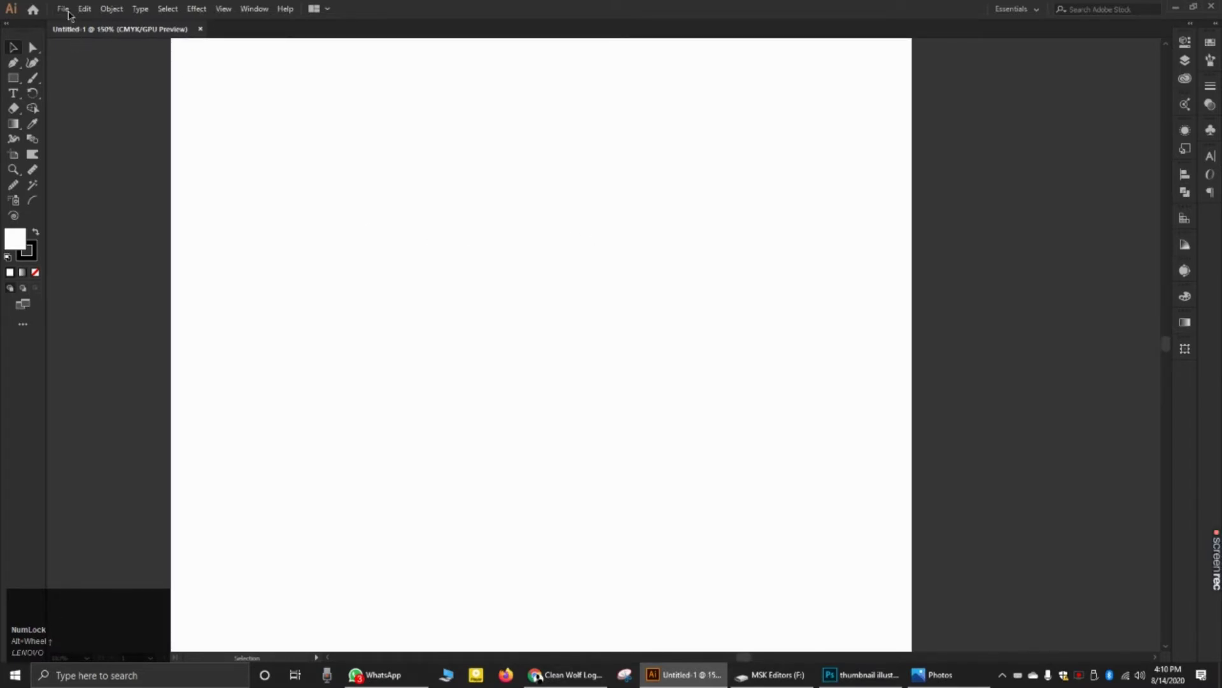
left_click(63, 9)
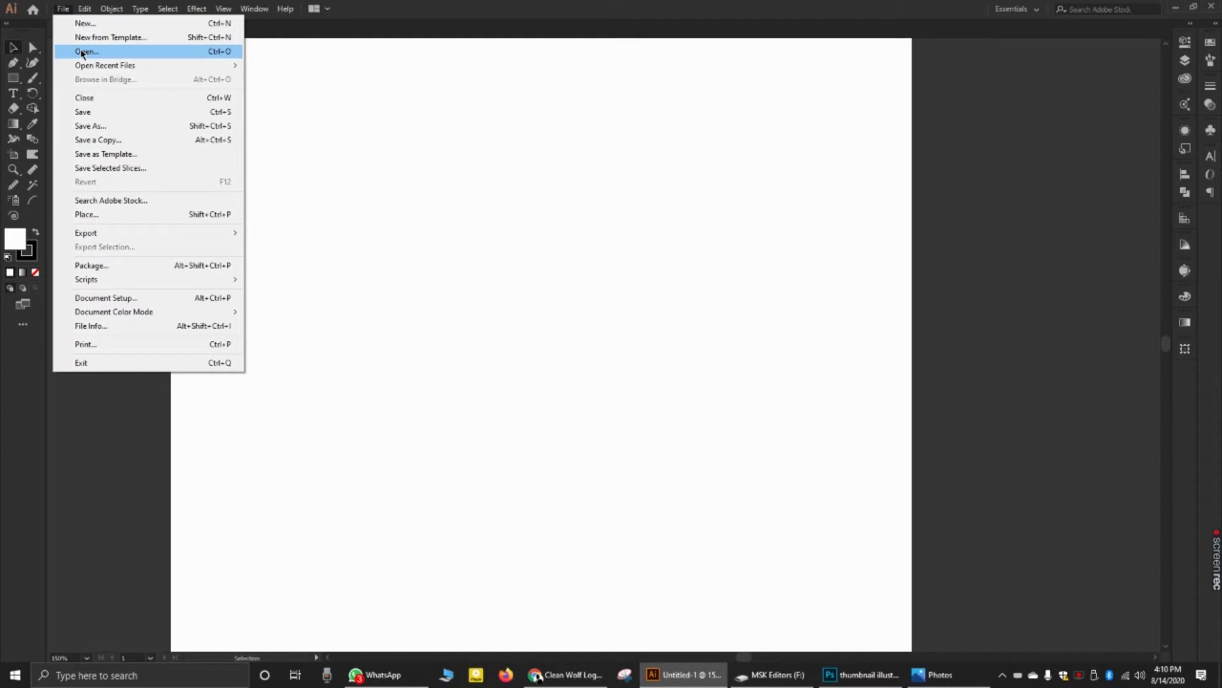
left_click(303, 52)
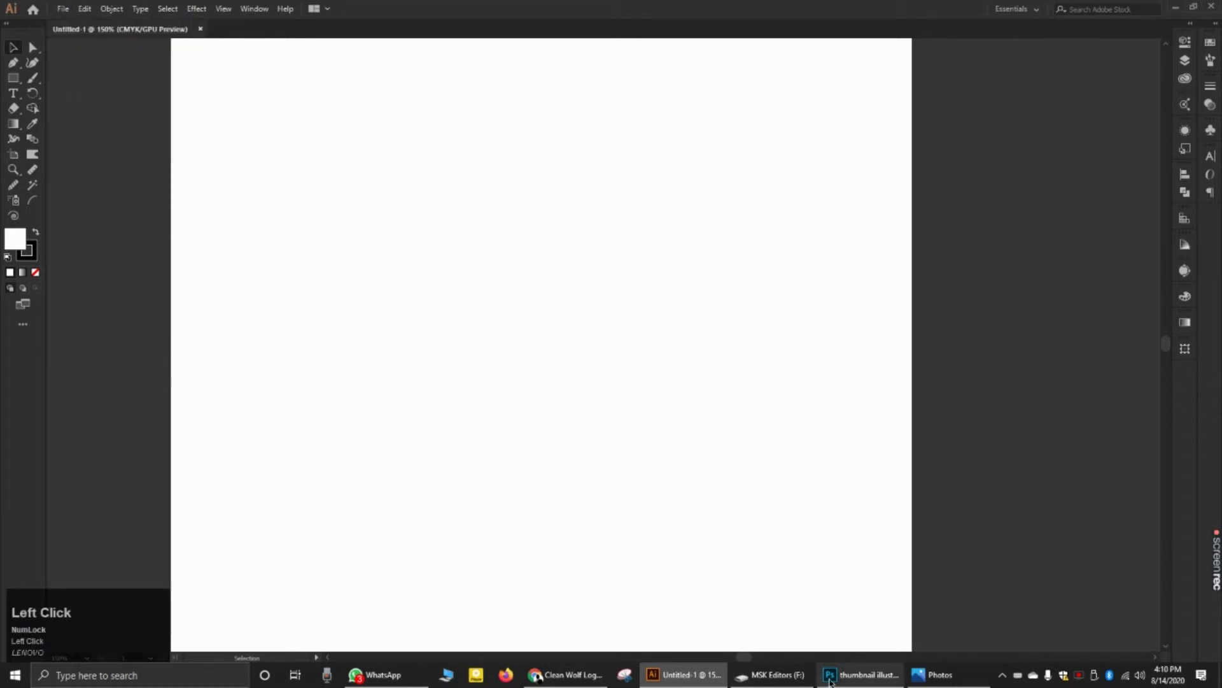
Step: Place clipart2890048.png from the MSK Editors (F:) drive into the document and centre it on the artboard
left_click(771, 675)
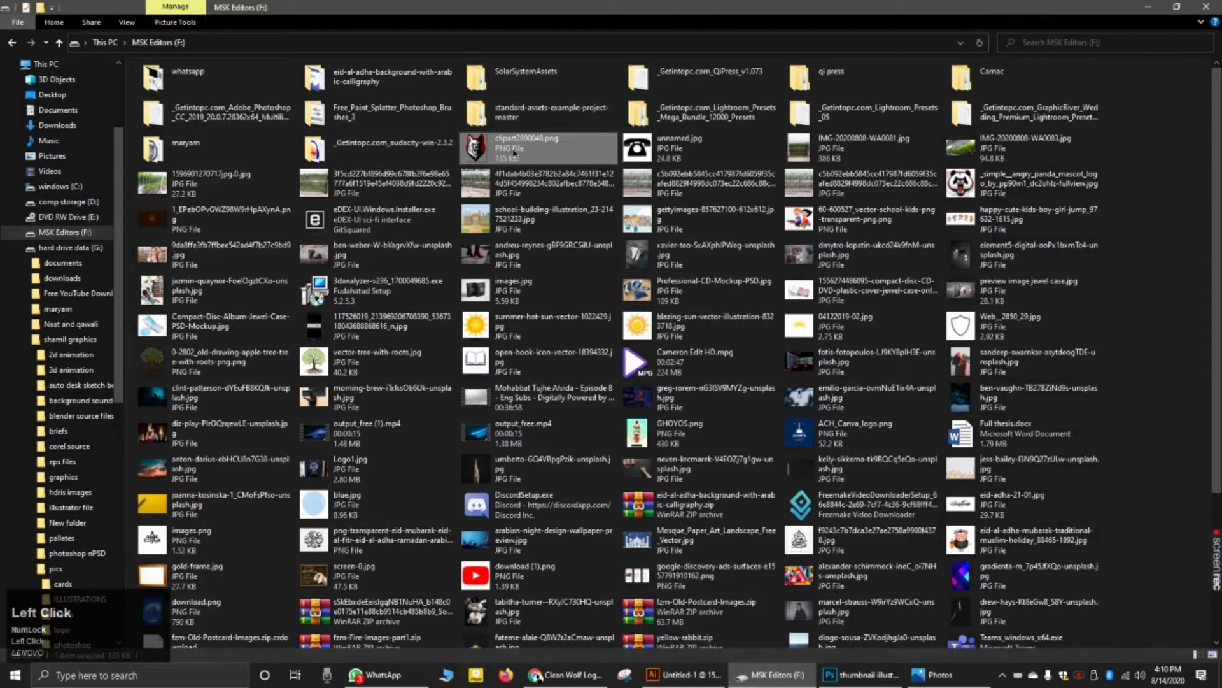
left_click_drag(494, 150, 565, 356)
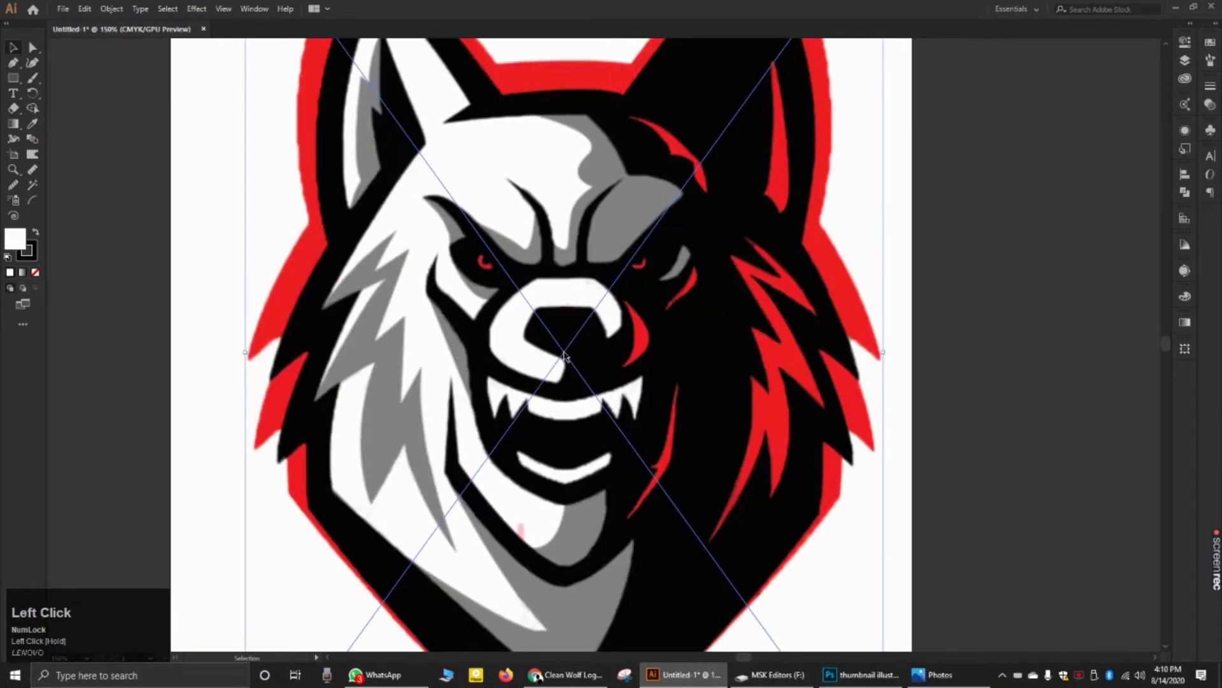
scroll(565, 357, "down", 2)
left_click_drag(554, 300, 541, 330)
left_click(722, 248)
left_click(603, 244)
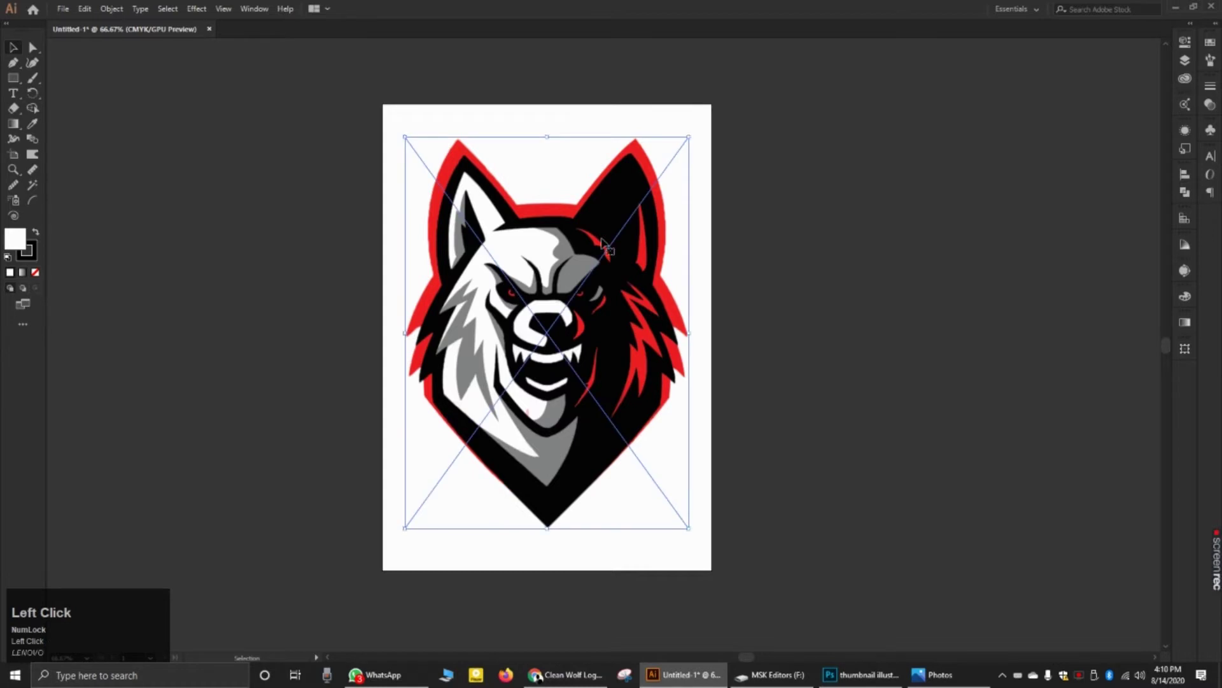
Step: Try turning Layer 1 into a template layer with images dimmed to 50%, and undo the change
left_click(1186, 63)
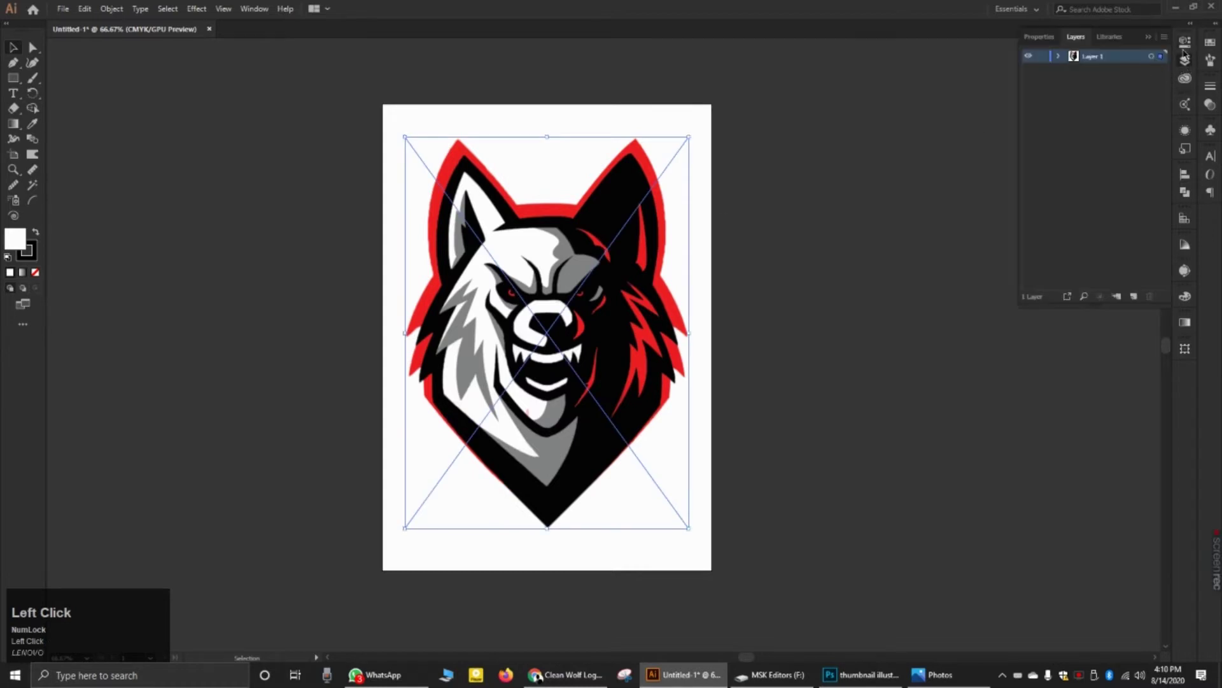
right_click(1070, 61)
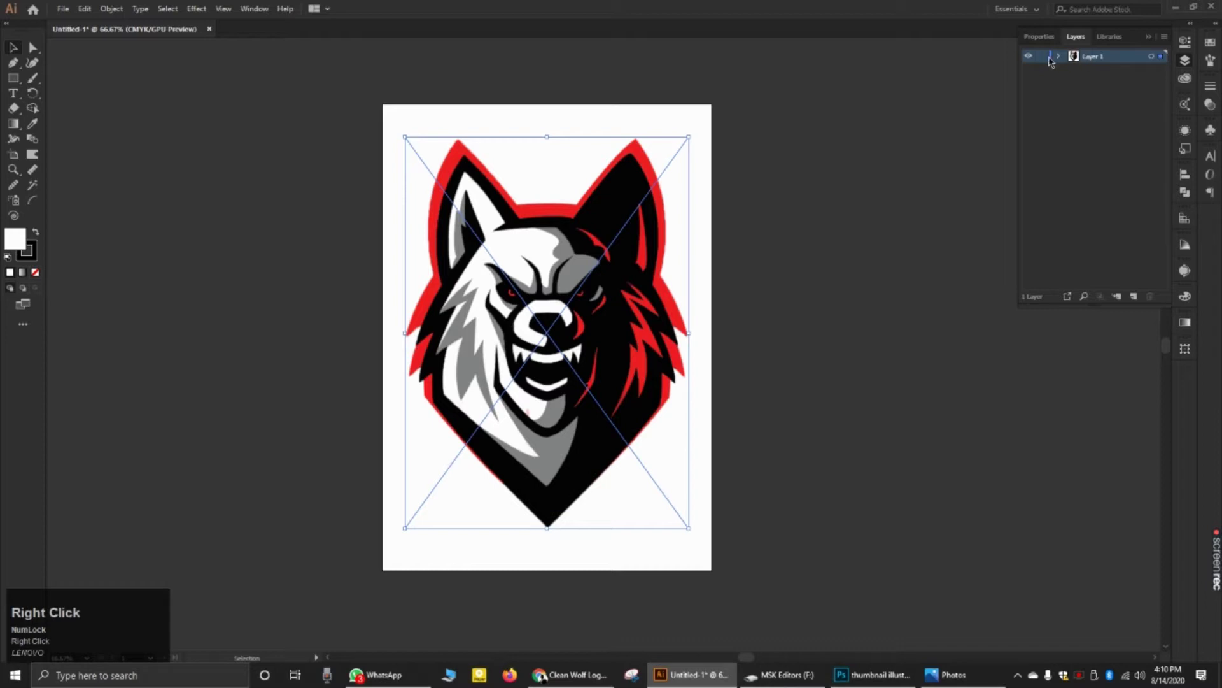
double_click(1075, 59)
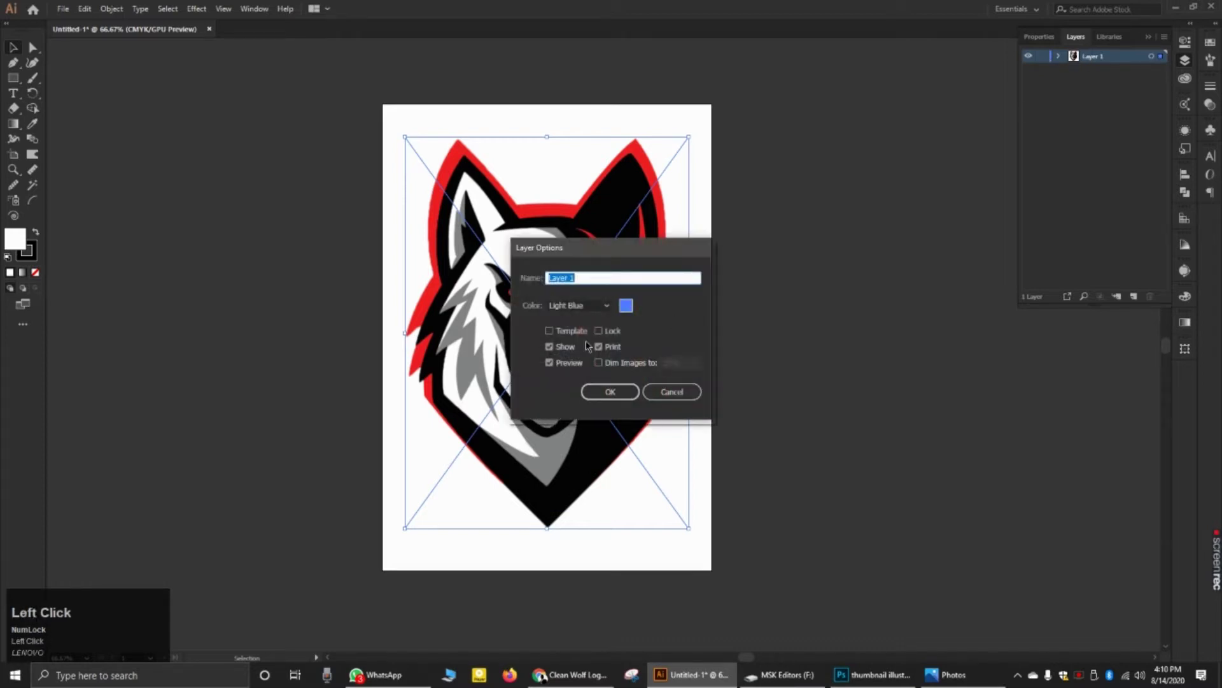
left_click(550, 332)
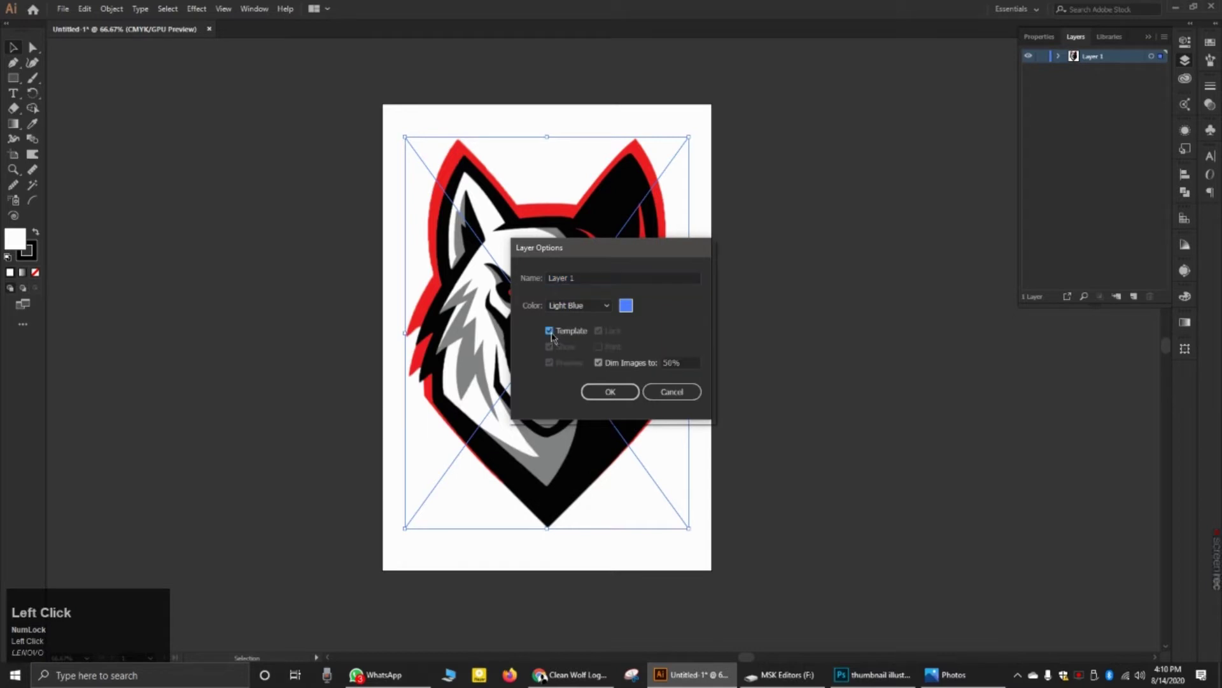
left_click(621, 391)
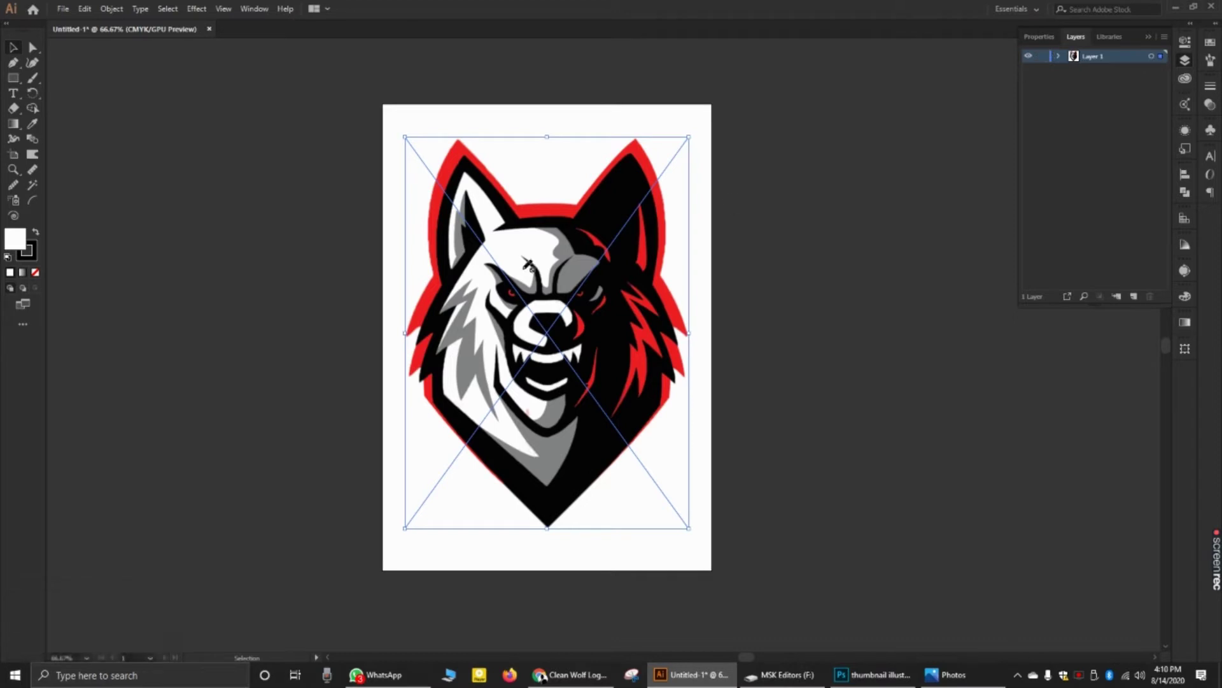
left_click(528, 264)
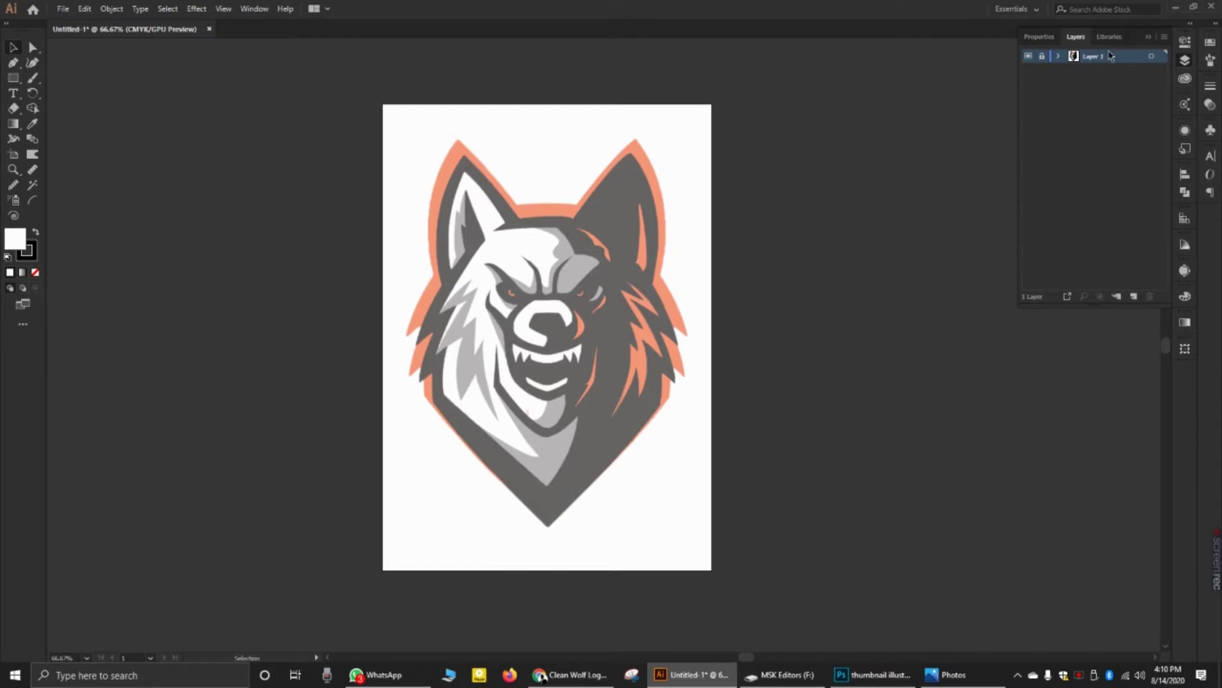
key("ctrl+z")
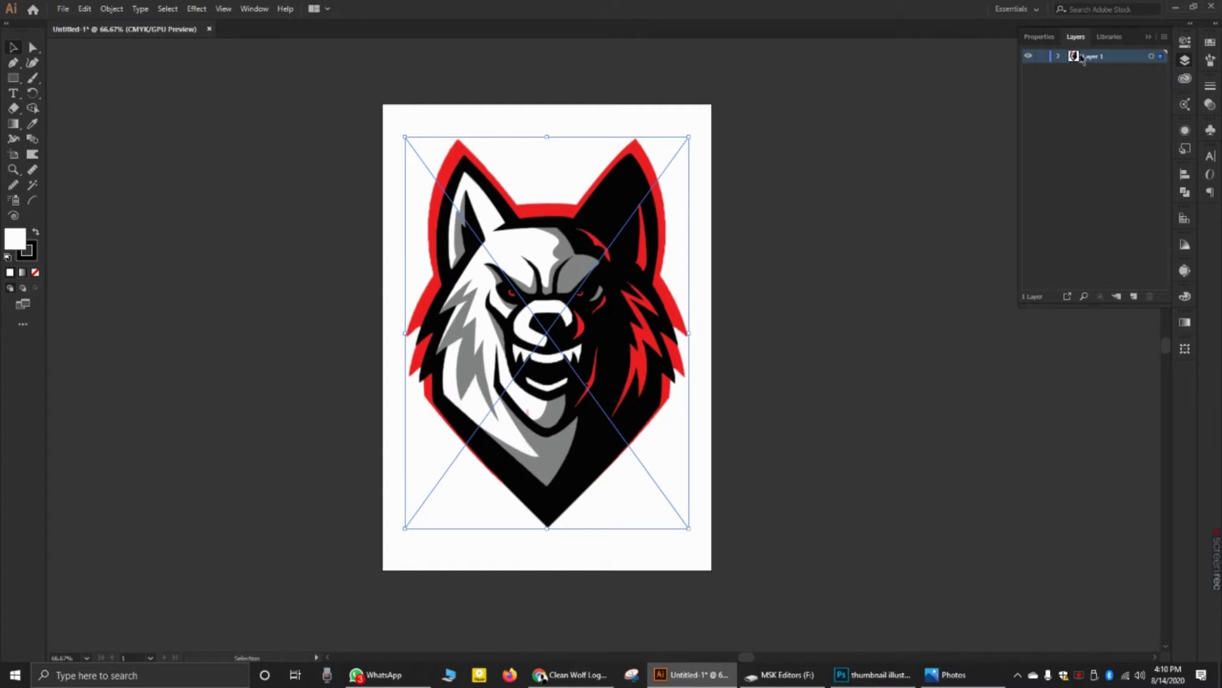
Step: Turn Layer 1 into a template layer with images dimmed to 50%, and create a new layer above it
left_click(1083, 58)
double_click(1082, 58)
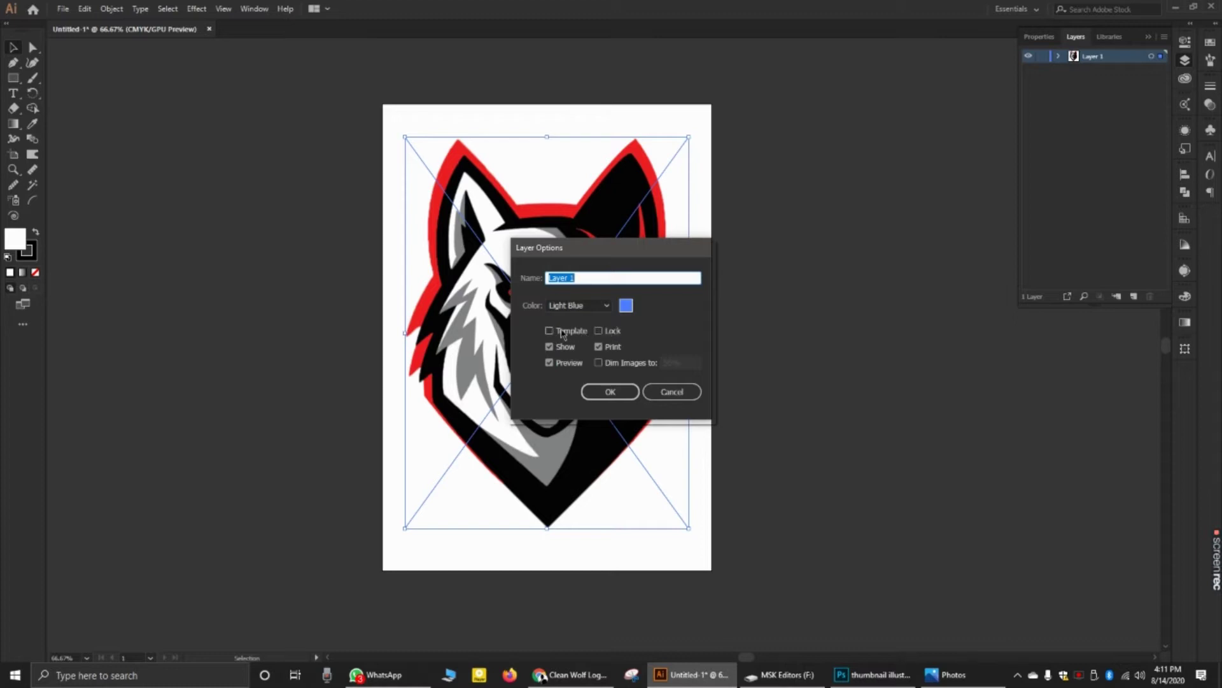
left_click(550, 331)
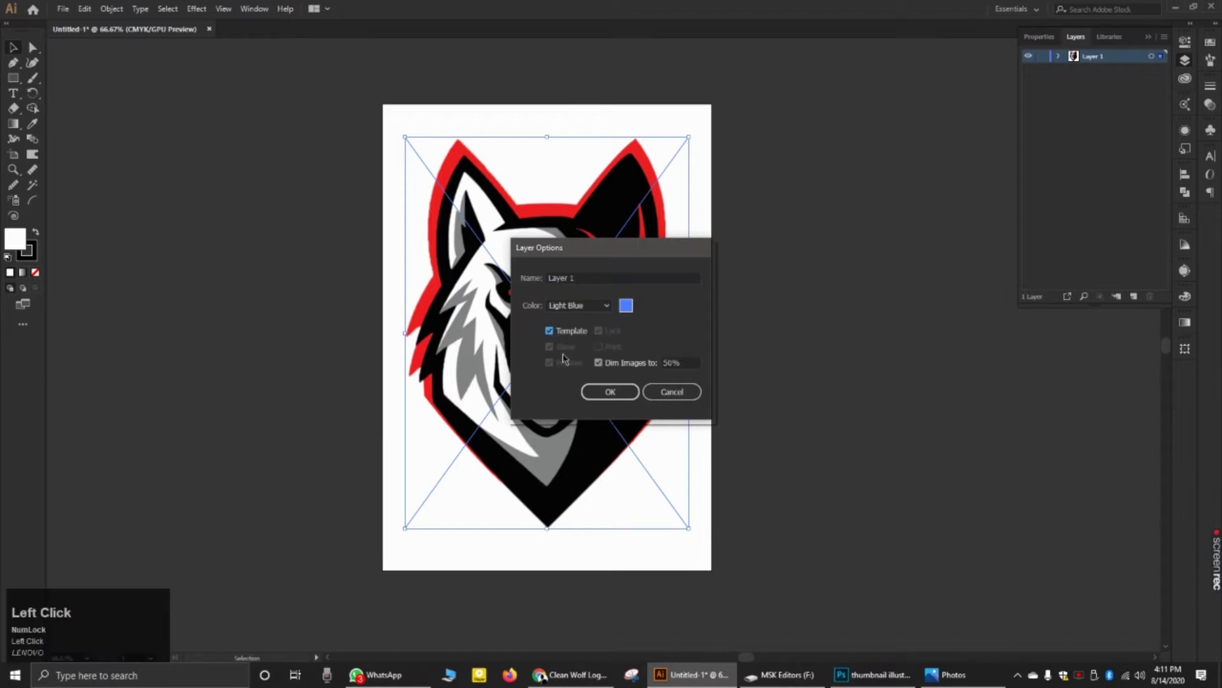
left_click(599, 389)
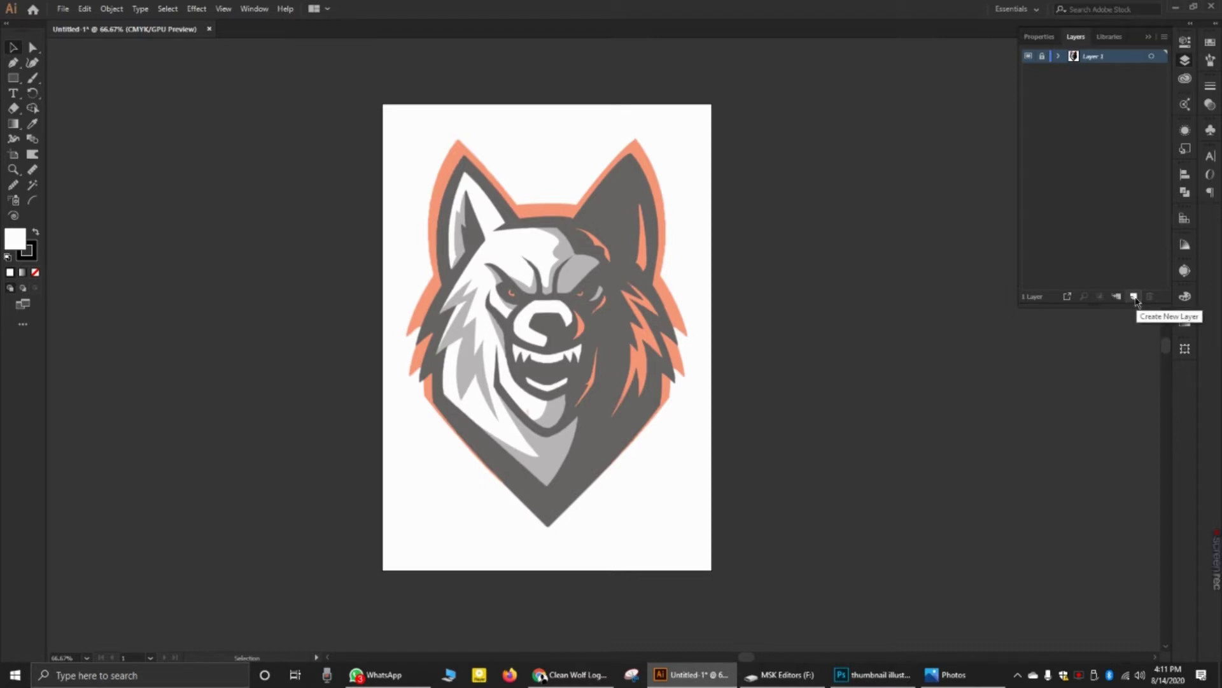
left_click_drag(1116, 307, 1129, 610)
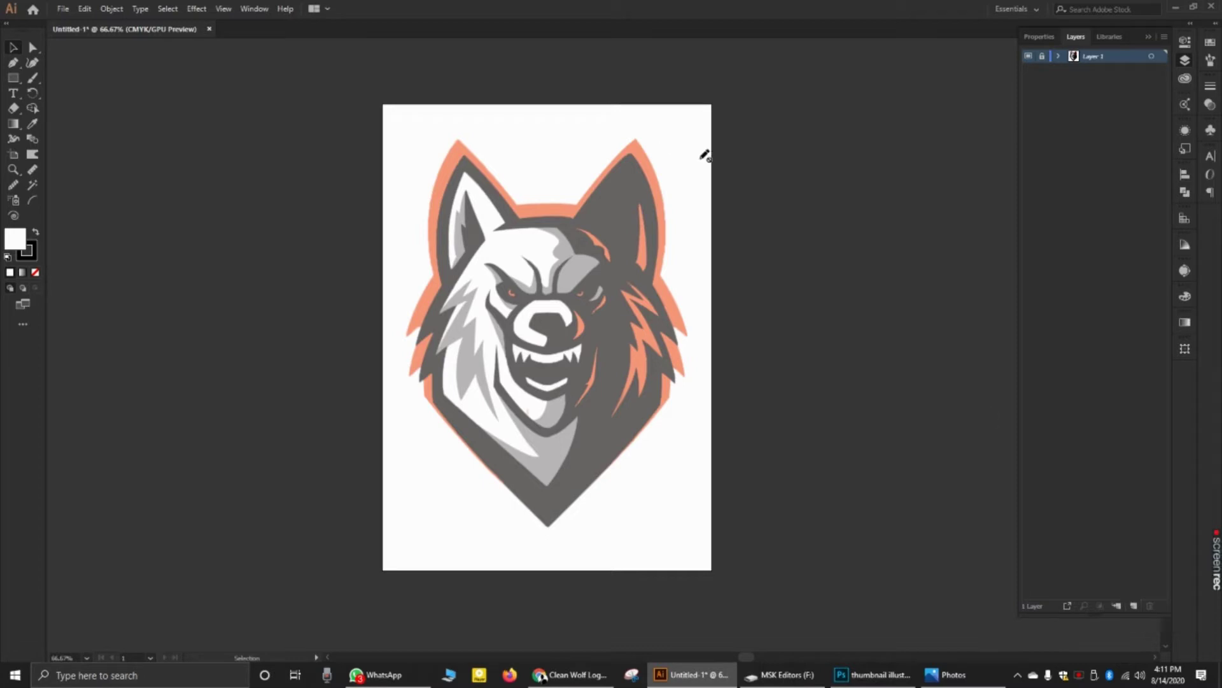
left_click(1133, 606)
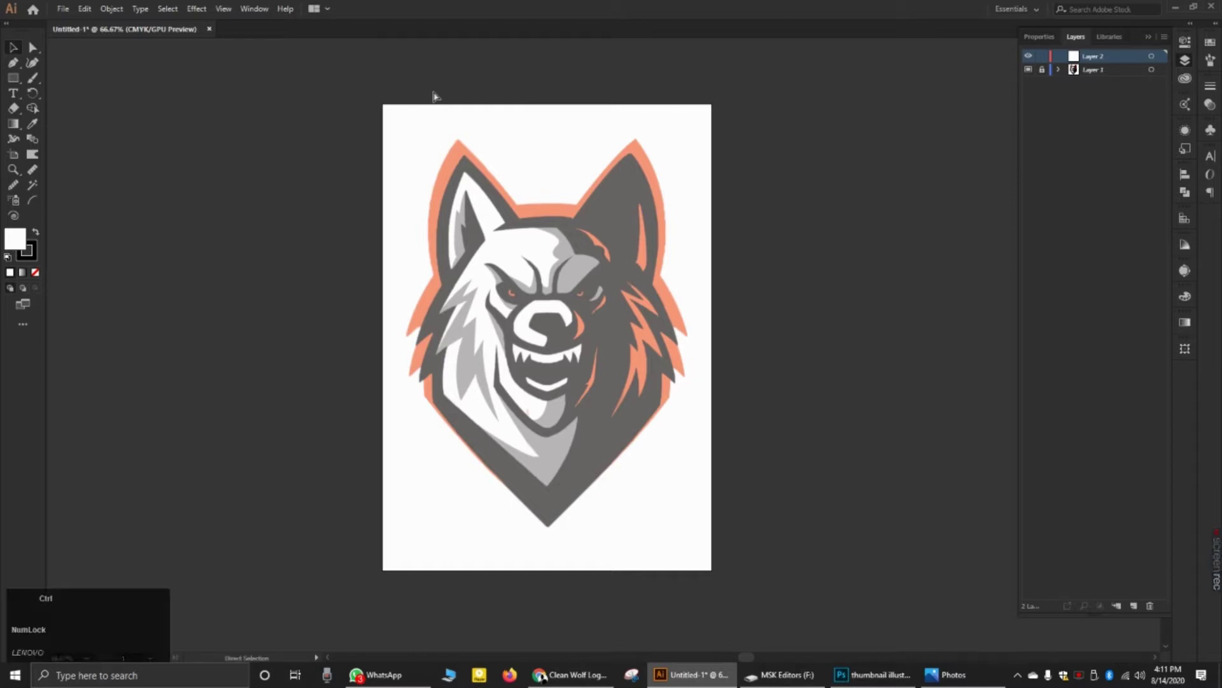
Step: Show the rulers and place a vertical guide through the wolf's centre, checking its alignment with the pointed tip below the chin
key("ctrl+r")
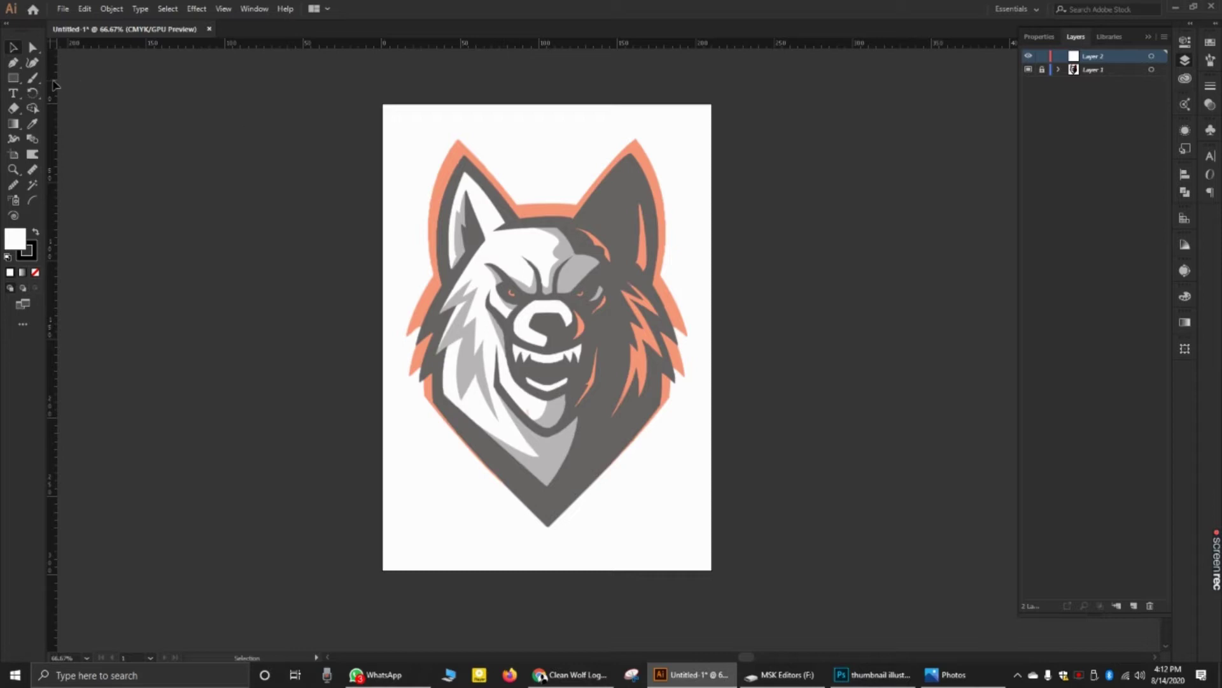
left_click_drag(54, 83, 547, 171)
scroll(569, 357, "down", 5, "alt")
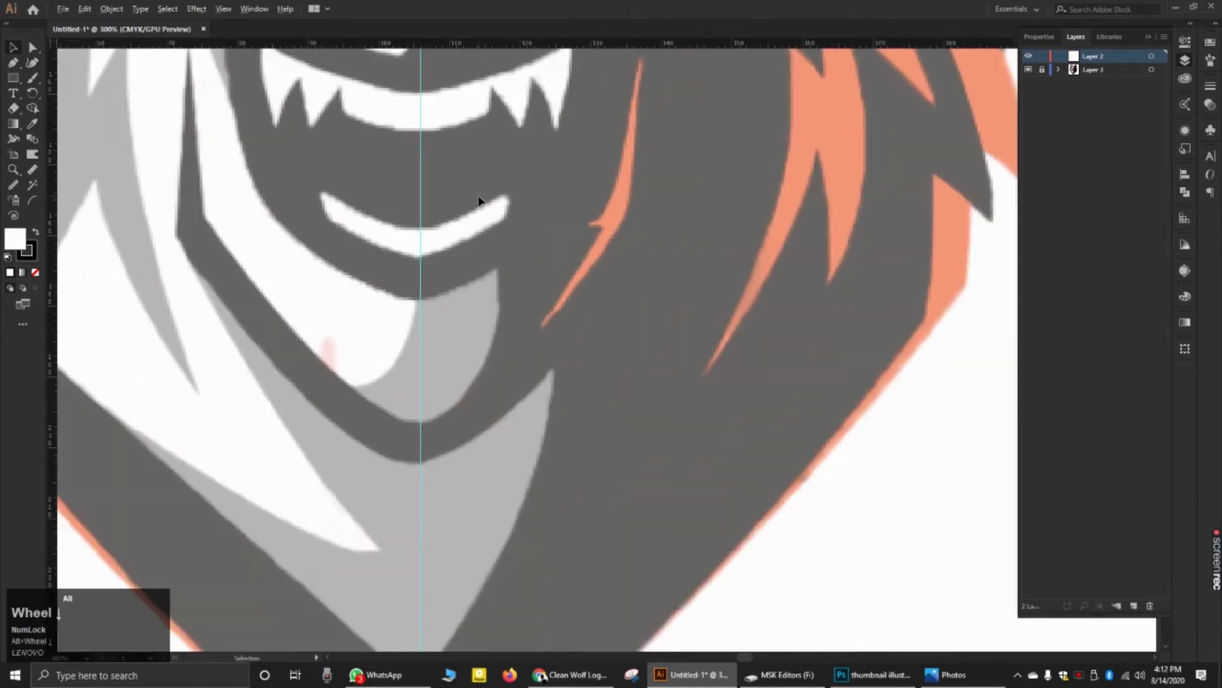
scroll(479, 201, "down", 4, "alt")
scroll(458, 462, "up", 4, "alt")
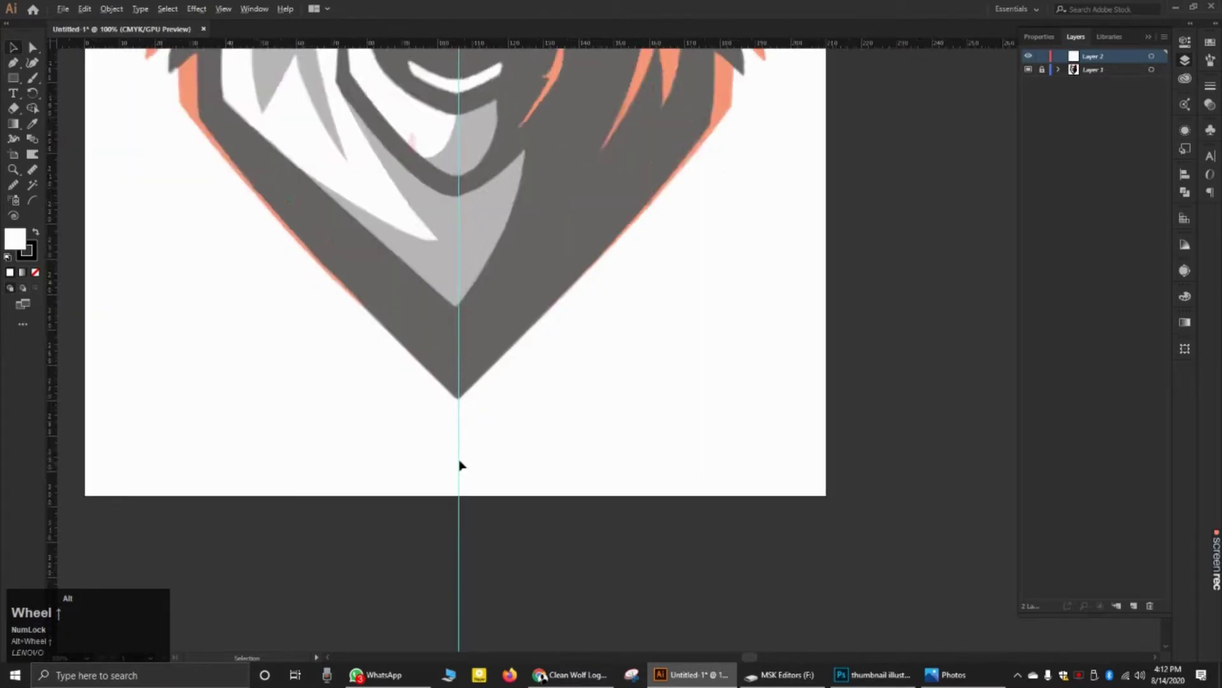
scroll(437, 312, "up", 2)
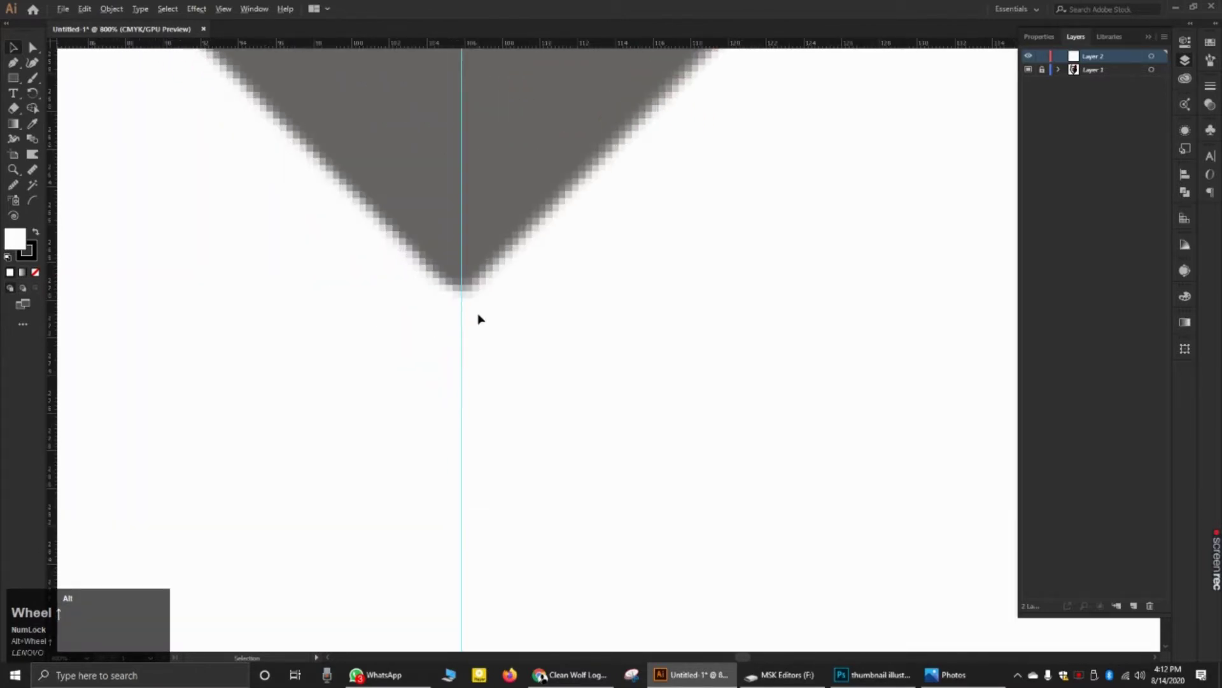
scroll(479, 318, "down", 8, "alt")
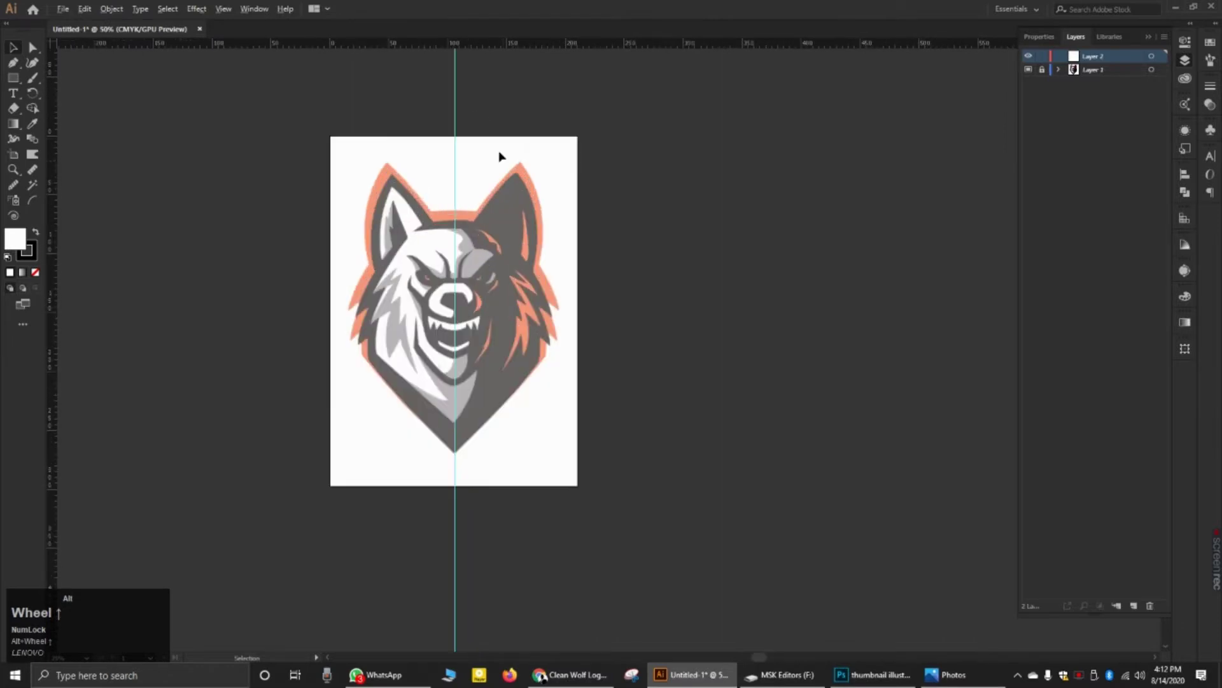
Step: Try to move the vertical guide, undo the attempt, and view the Unlock Guides option without applying it
left_click(438, 119)
left_click_drag(448, 60, 490, 117)
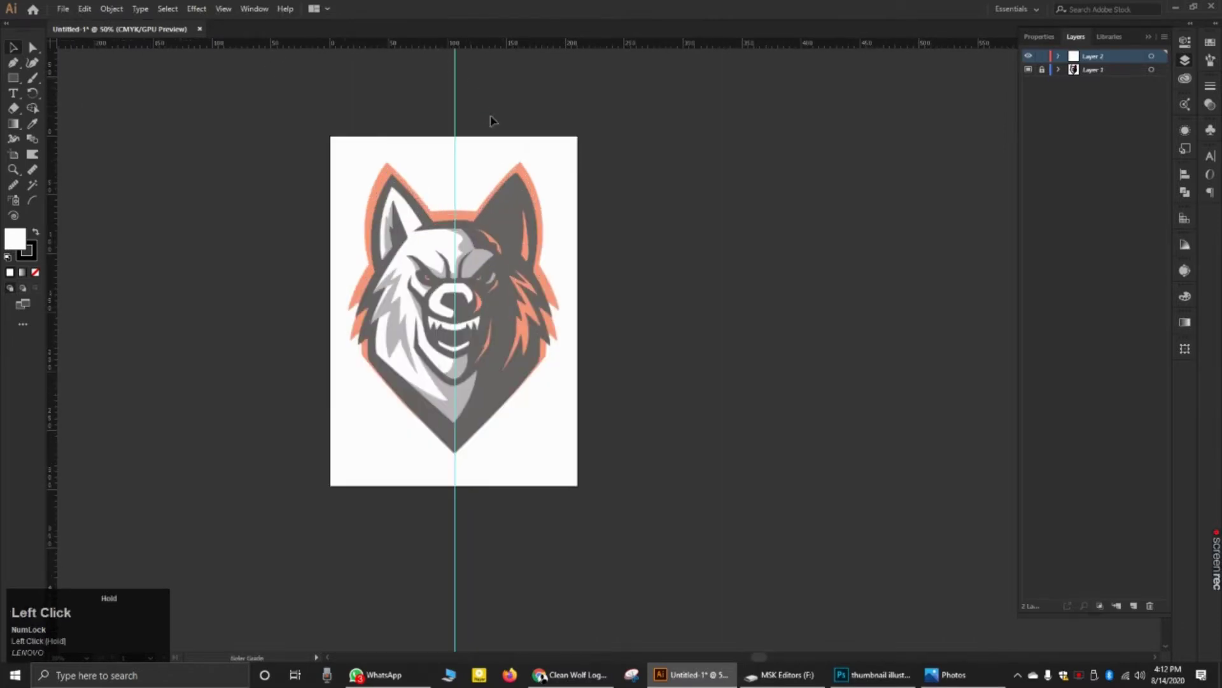
key("ctrl+z")
left_click(507, 179)
right_click(441, 73)
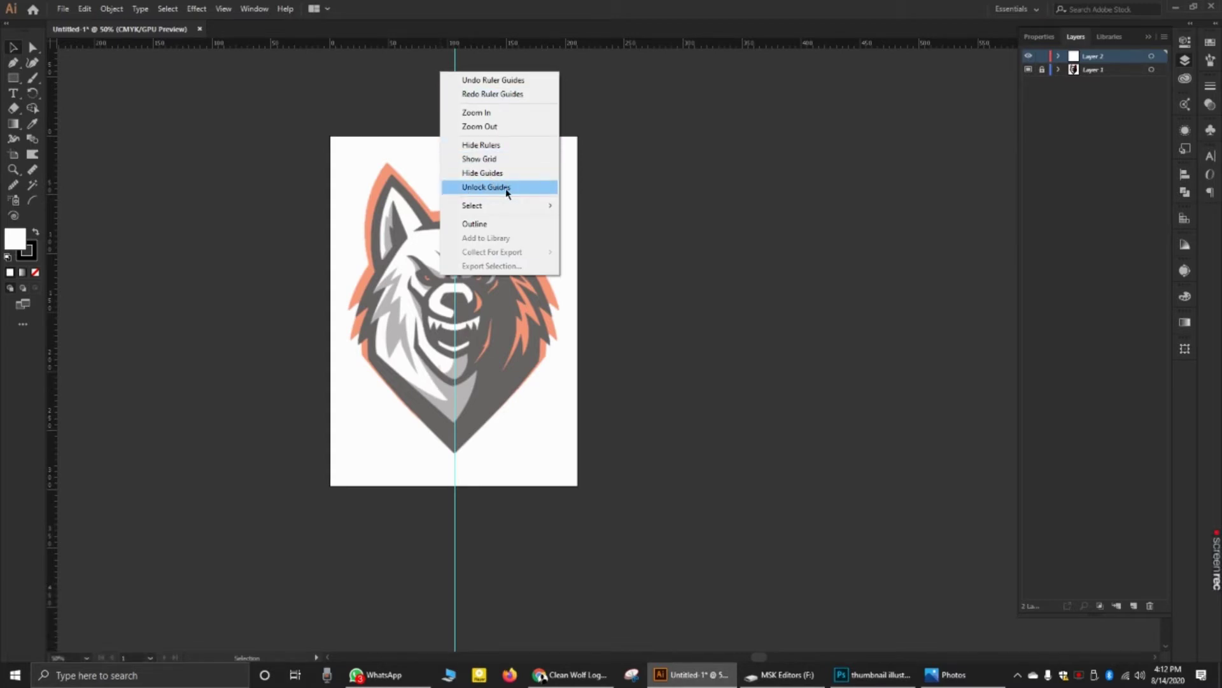
left_click(600, 109)
Step: Try tracing the wolf's left ear with the Pen tool using a white fill, and undo the path
scroll(562, 156, "down", 1)
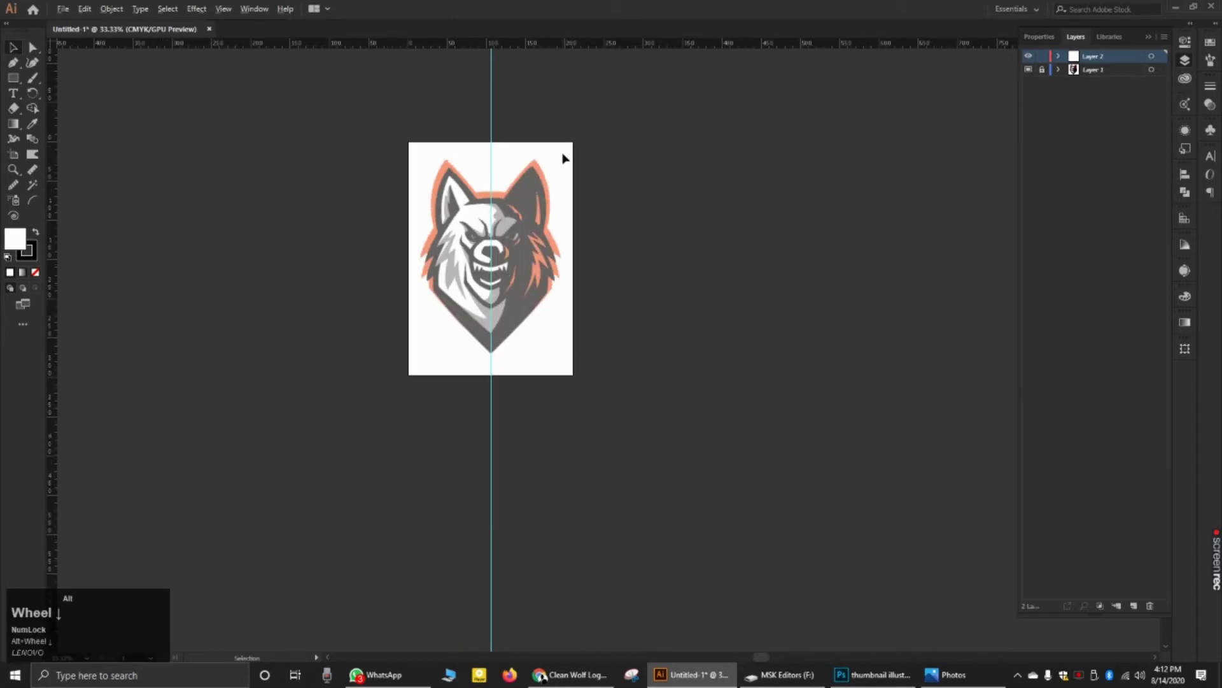
scroll(501, 228, "up", 2)
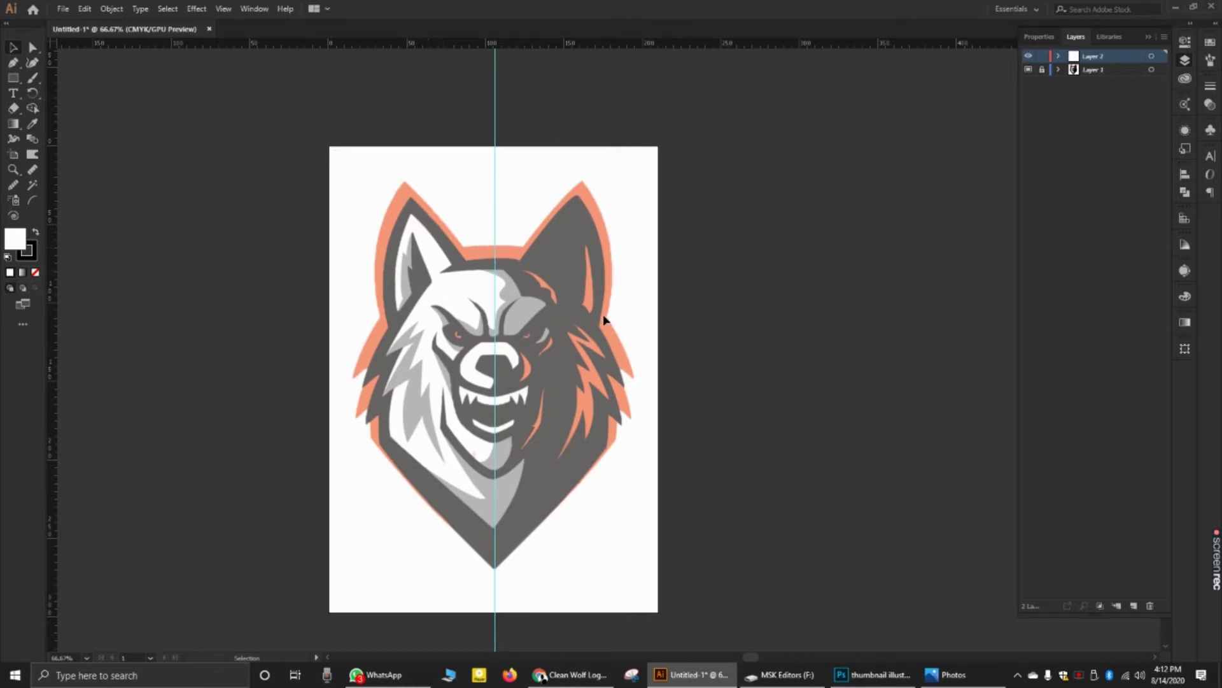
left_click(13, 64)
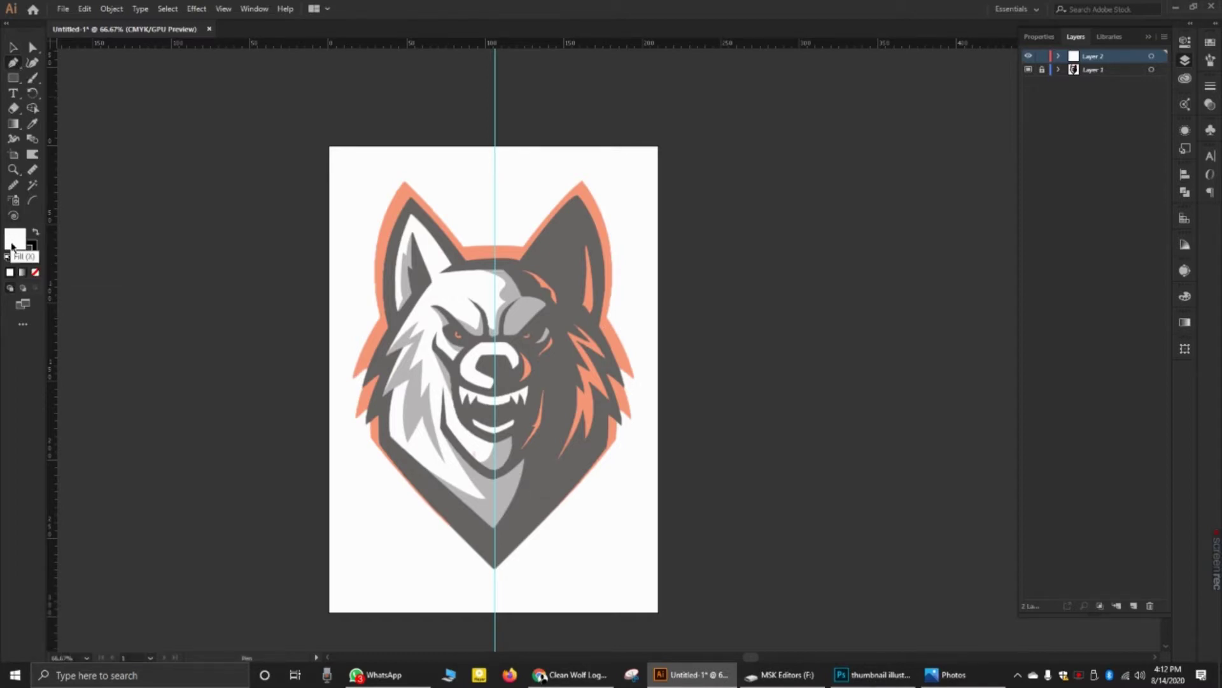
scroll(430, 217, "up", 2, "alt")
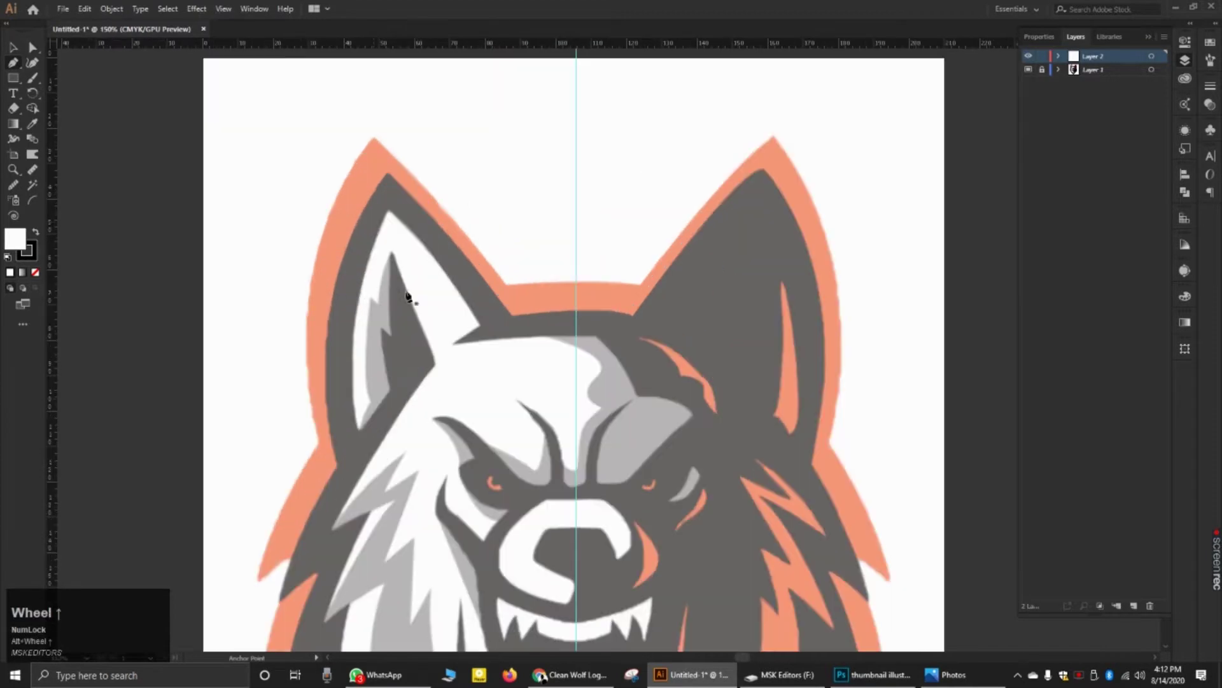
left_click(339, 464)
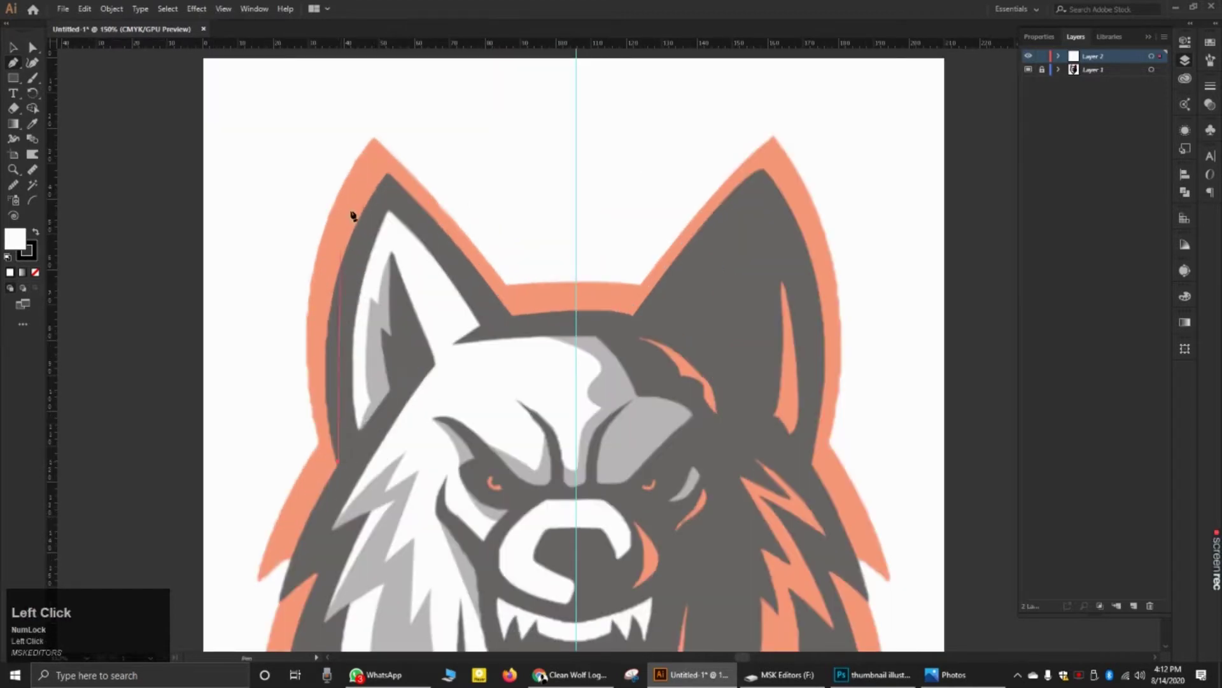
left_click(381, 185)
left_click(526, 315)
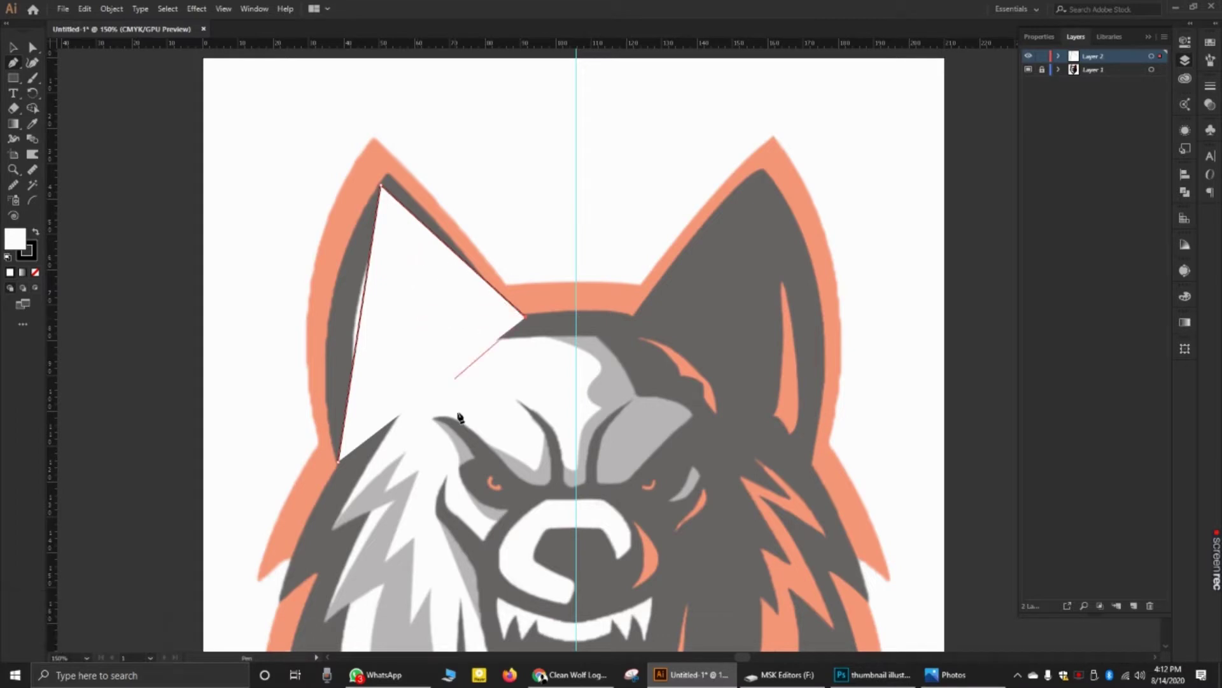
key("ctrl+z")
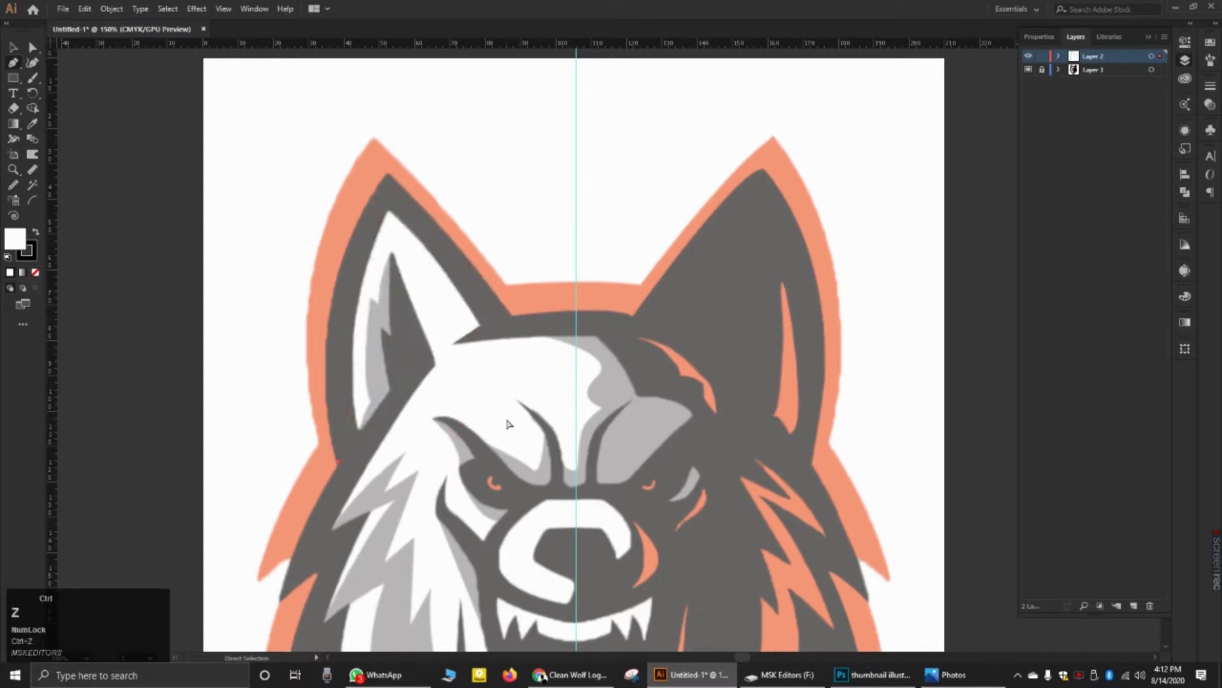
Step: Set the fill to none and the stroke to a saturated blue
left_click(16, 243)
left_click(36, 272)
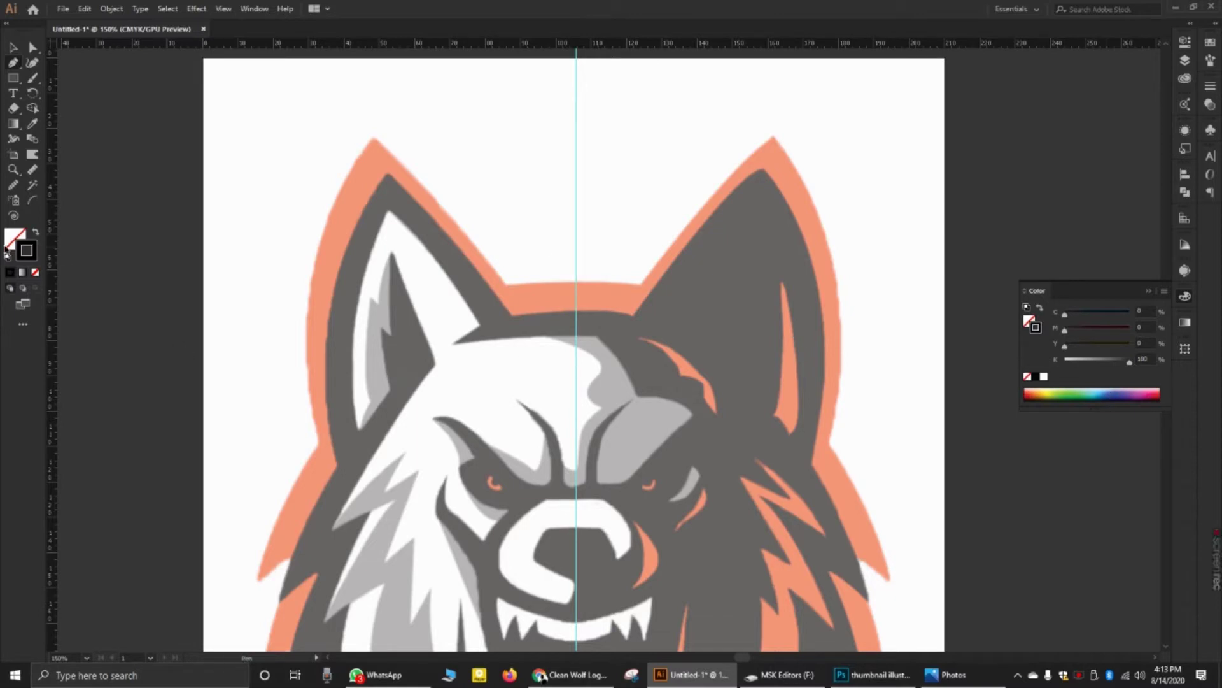
left_click(38, 257)
double_click(38, 258)
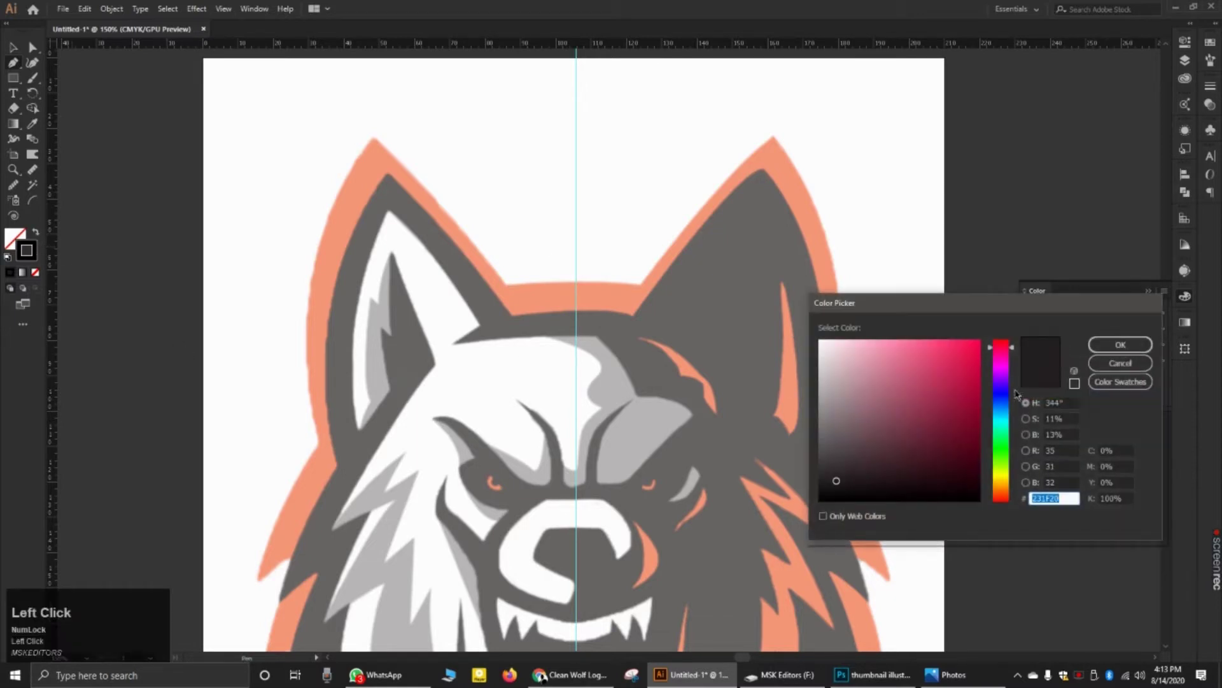
mouse_move(1013, 393)
left_mouse_down()
mouse_move(987, 382)
mouse_move(1006, 354)
left_mouse_up()
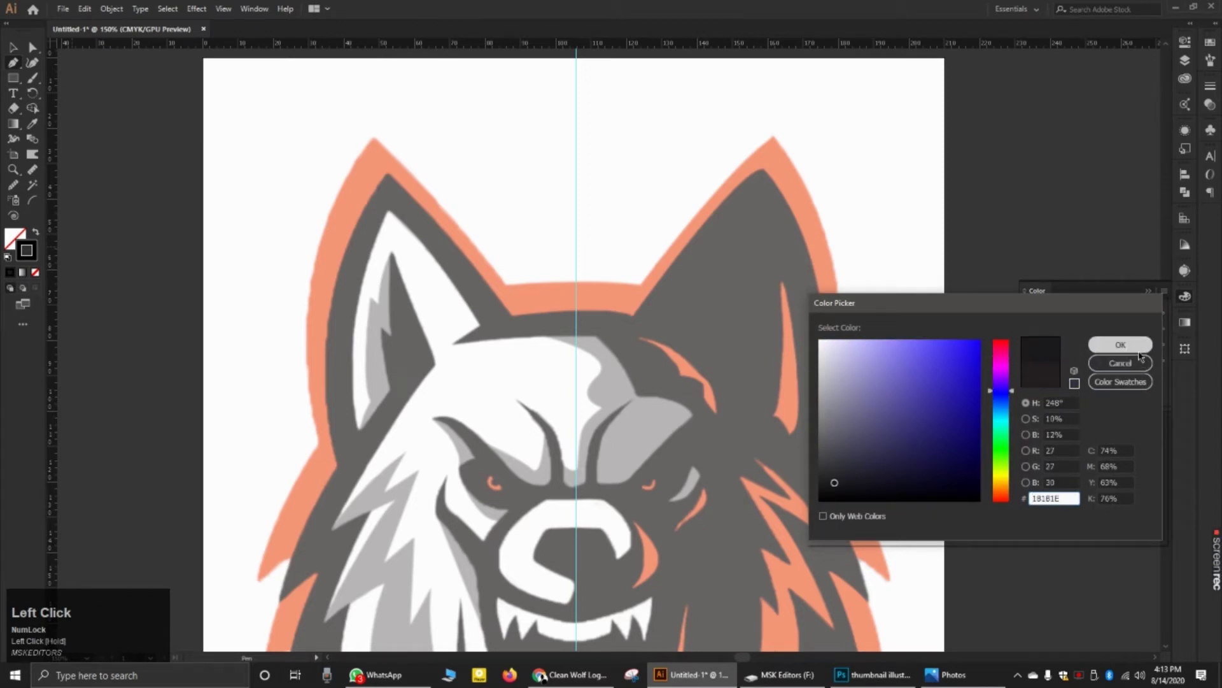
mouse_move(944, 401)
left_mouse_down()
mouse_move(982, 388)
mouse_move(969, 365)
mouse_move(980, 367)
left_mouse_up()
left_click(1120, 345)
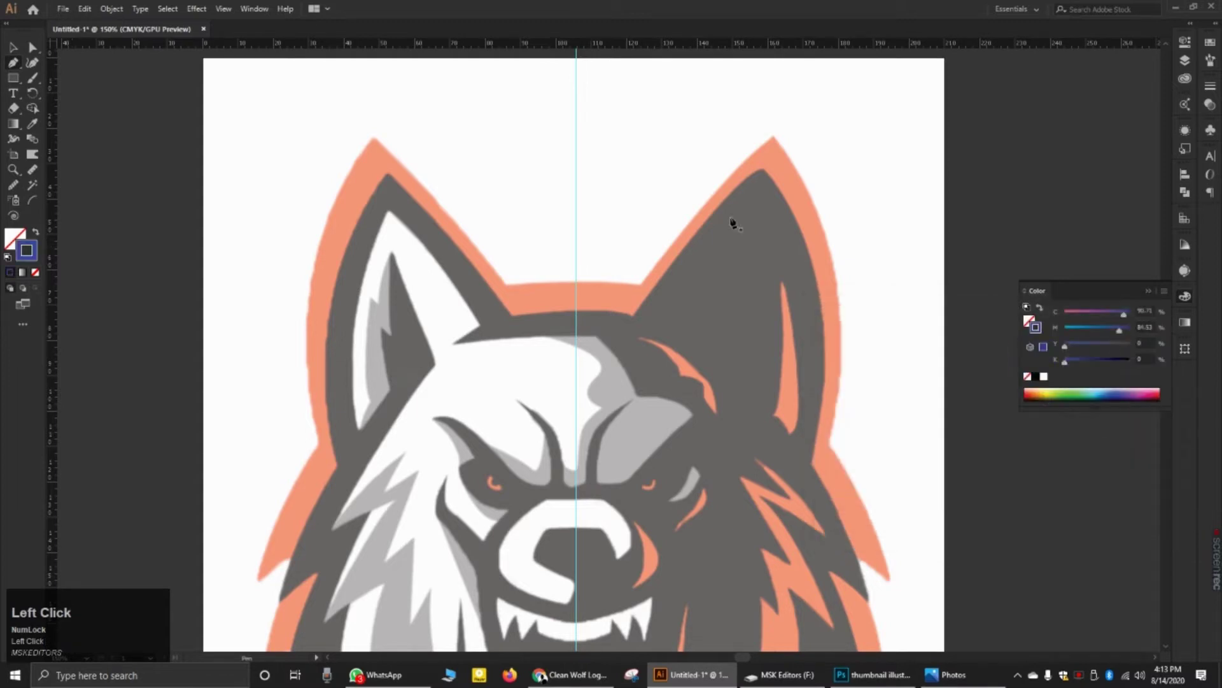
Step: Try out the blue stroke with a rough Pen tool path around the wolf's right ear, and undo the path
left_click(654, 212)
left_click(735, 169)
left_click(842, 151)
left_click(842, 237)
left_click(855, 358)
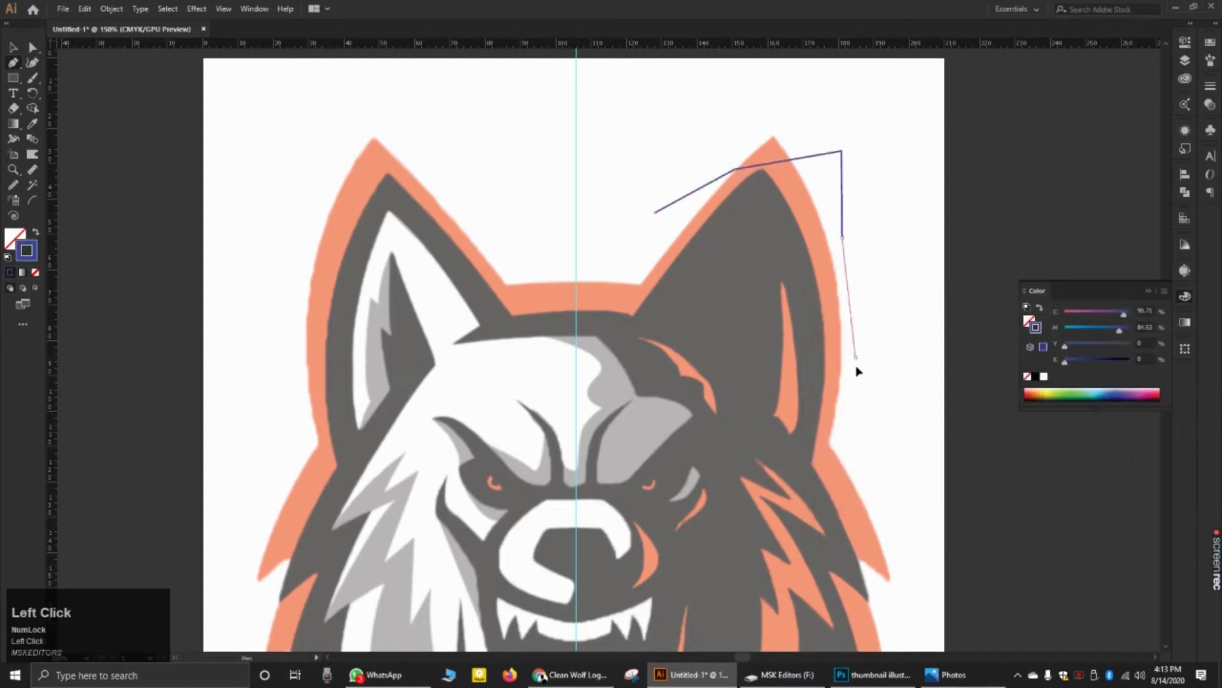
left_click(750, 398)
key("ctrl+z")
key("ctrl+z")
key("ctrl+z")
key("ctrl+z")
key("ctrl+z")
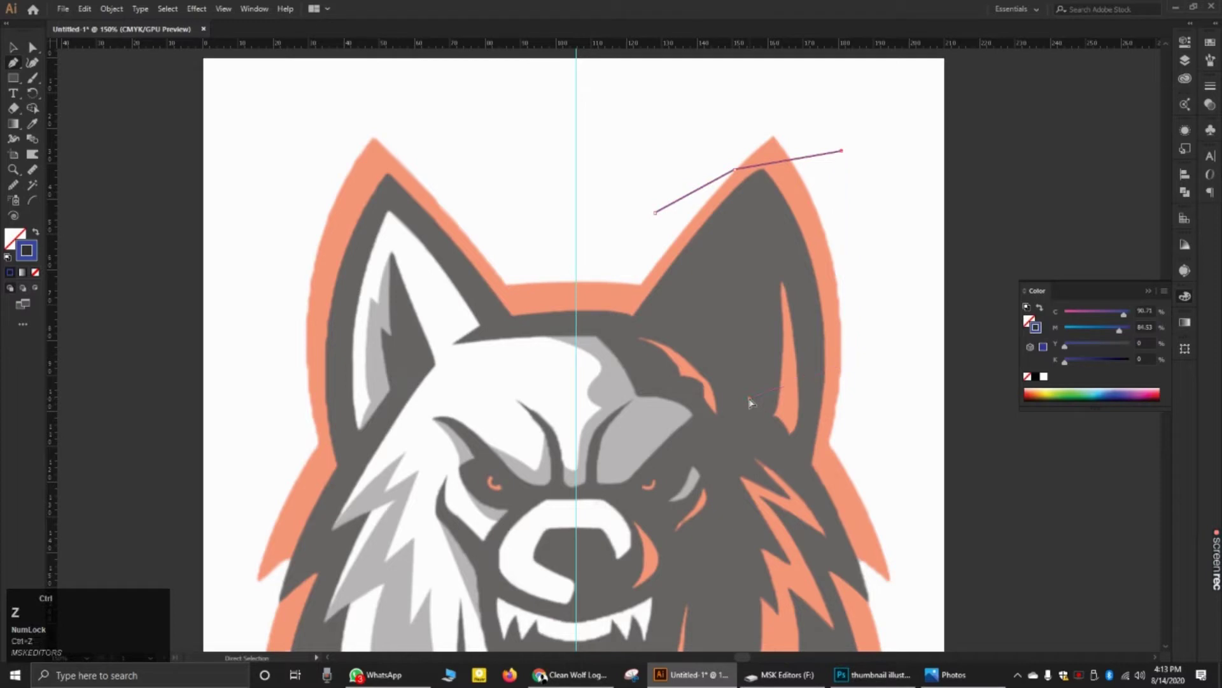
key("ctrl+z")
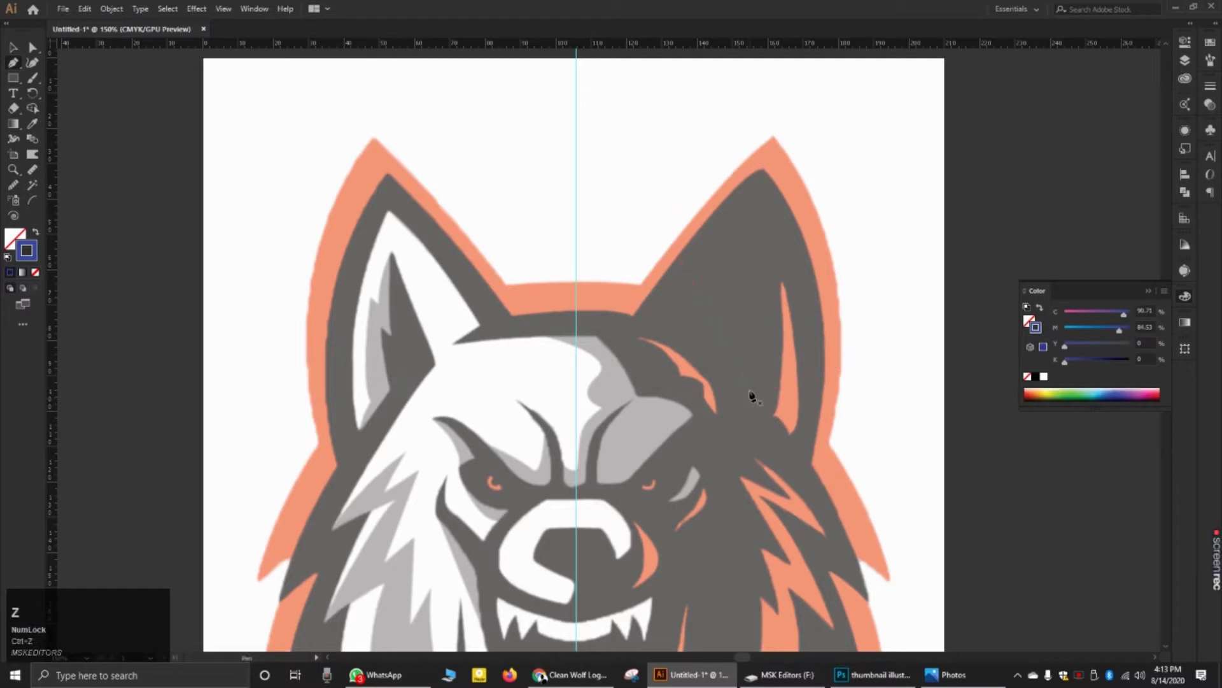
Step: Trace the head's upper black edge from the centre guide to the left ear's inner base with the Pen tool, and remove the outgoing handle
scroll(732, 325, "down", 1, "alt")
scroll(592, 309, "up", 2, "alt")
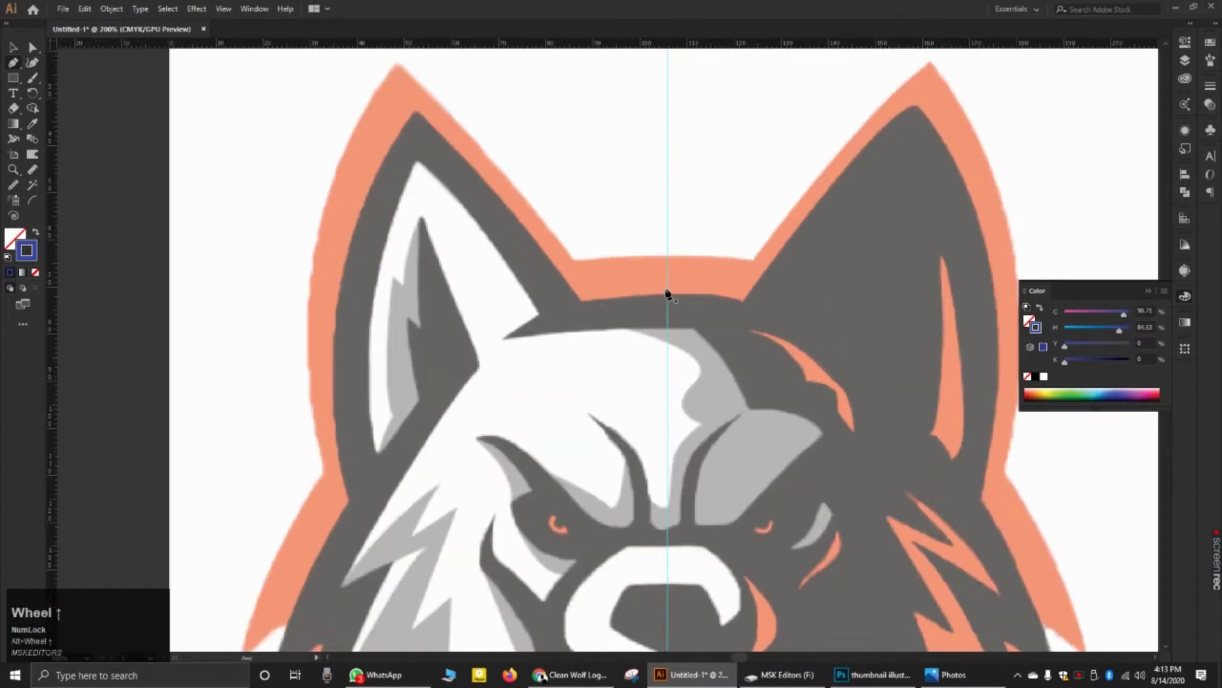
scroll(509, 319, "down", 4, "alt")
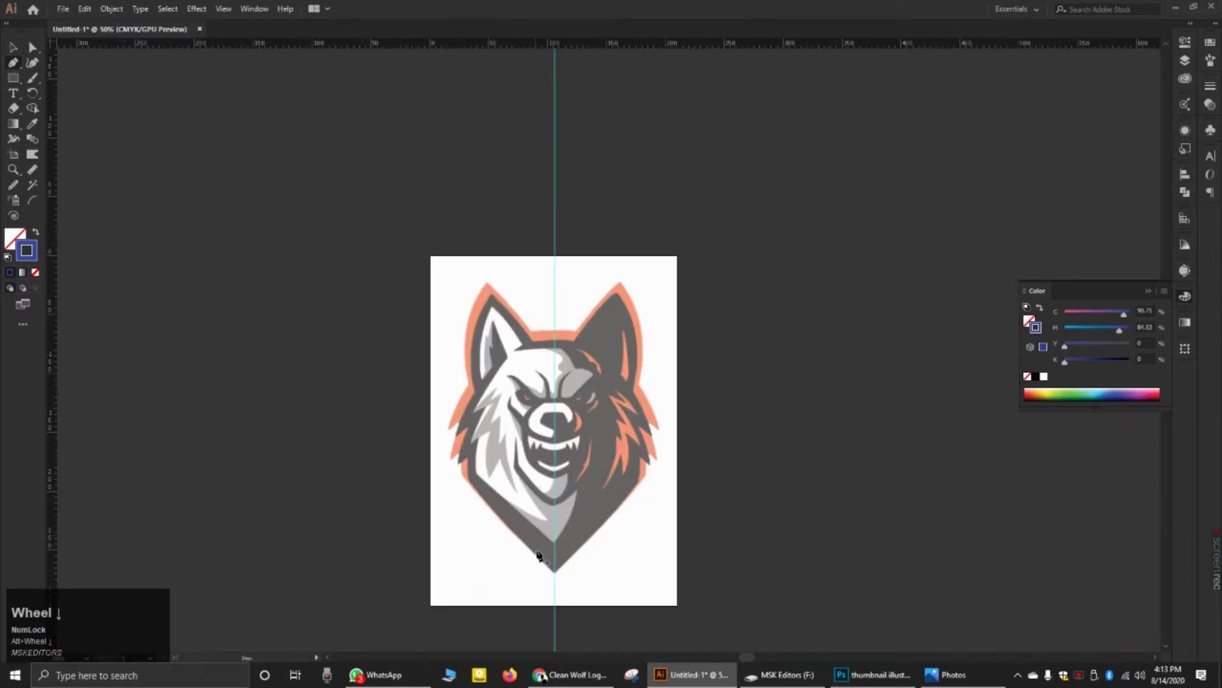
scroll(553, 573, "up", 2, "alt")
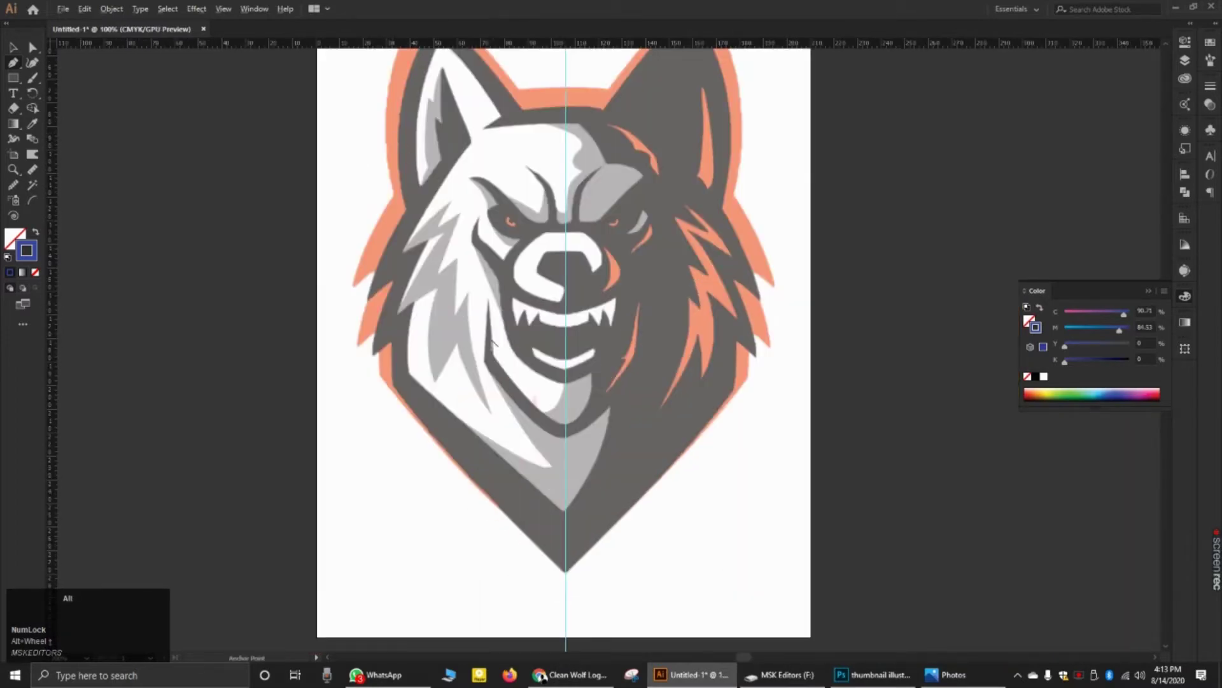
scroll(491, 341, "down", 1, "alt")
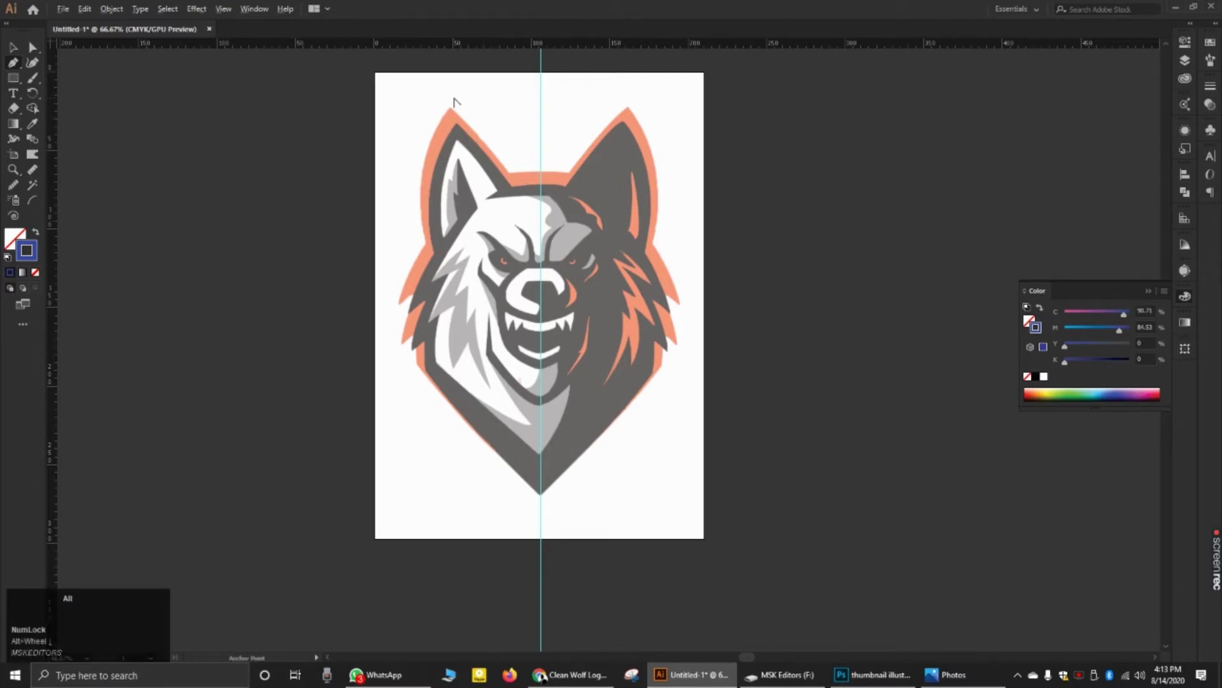
scroll(454, 102, "up", 1, "alt")
scroll(482, 147, "up", 3, "alt")
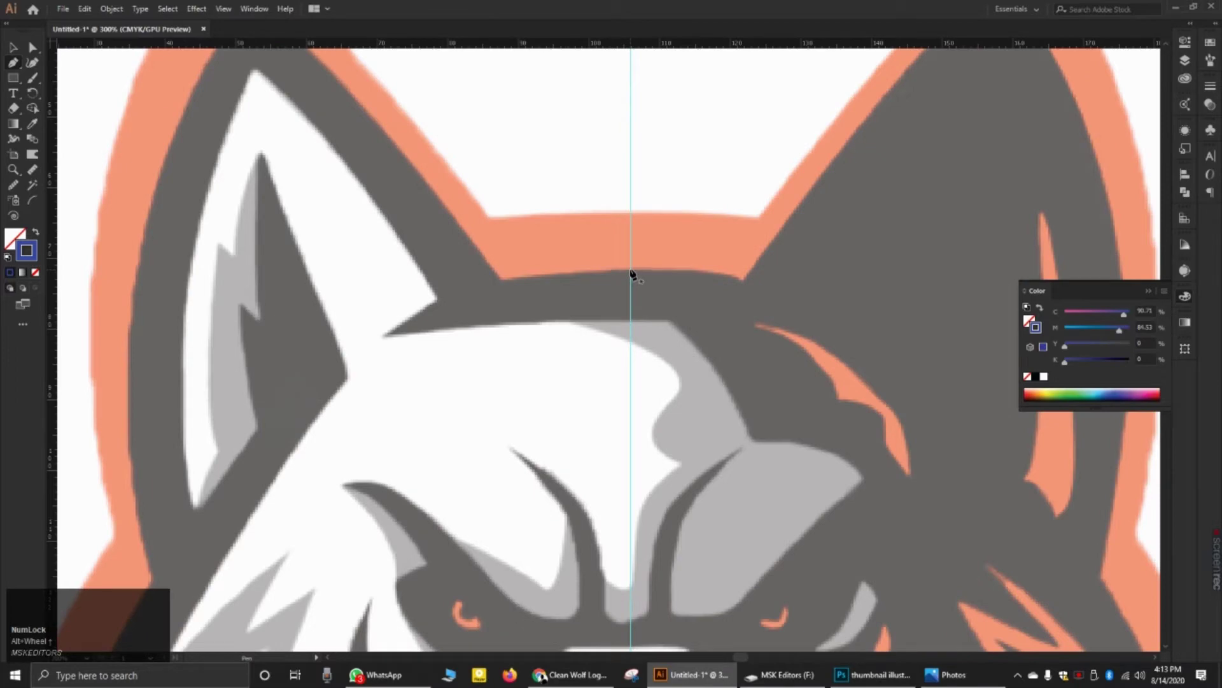
left_click(632, 274)
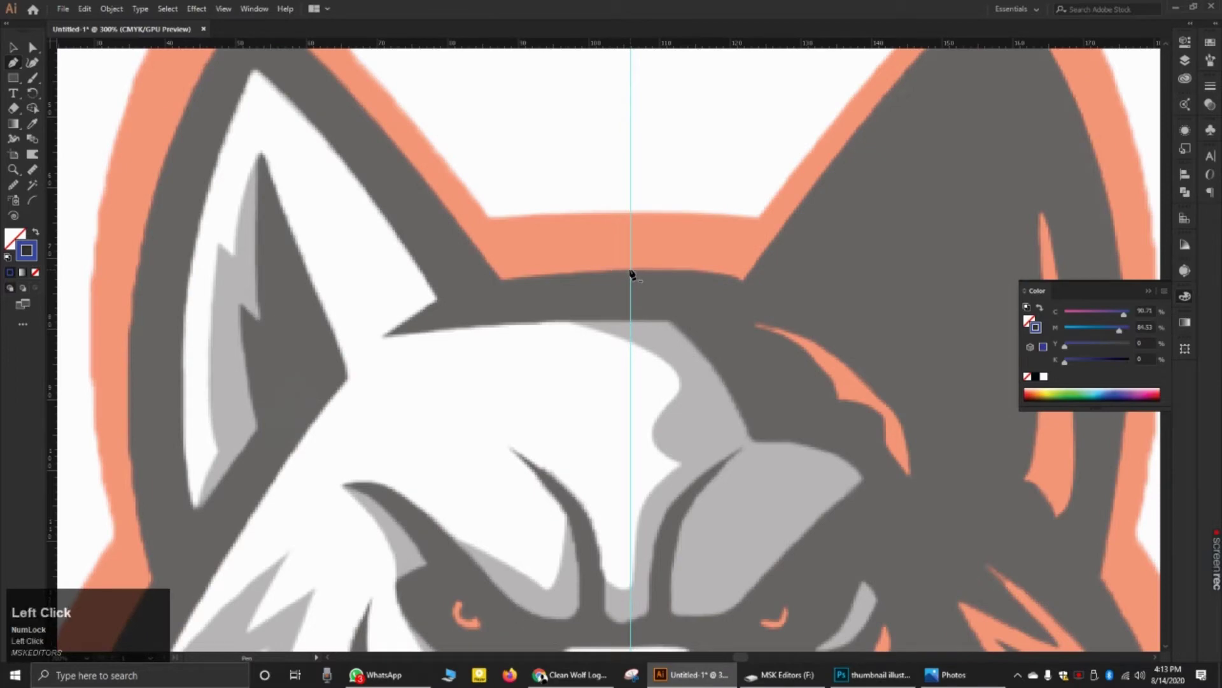
left_click(501, 279)
left_click_drag(454, 290, 415, 289)
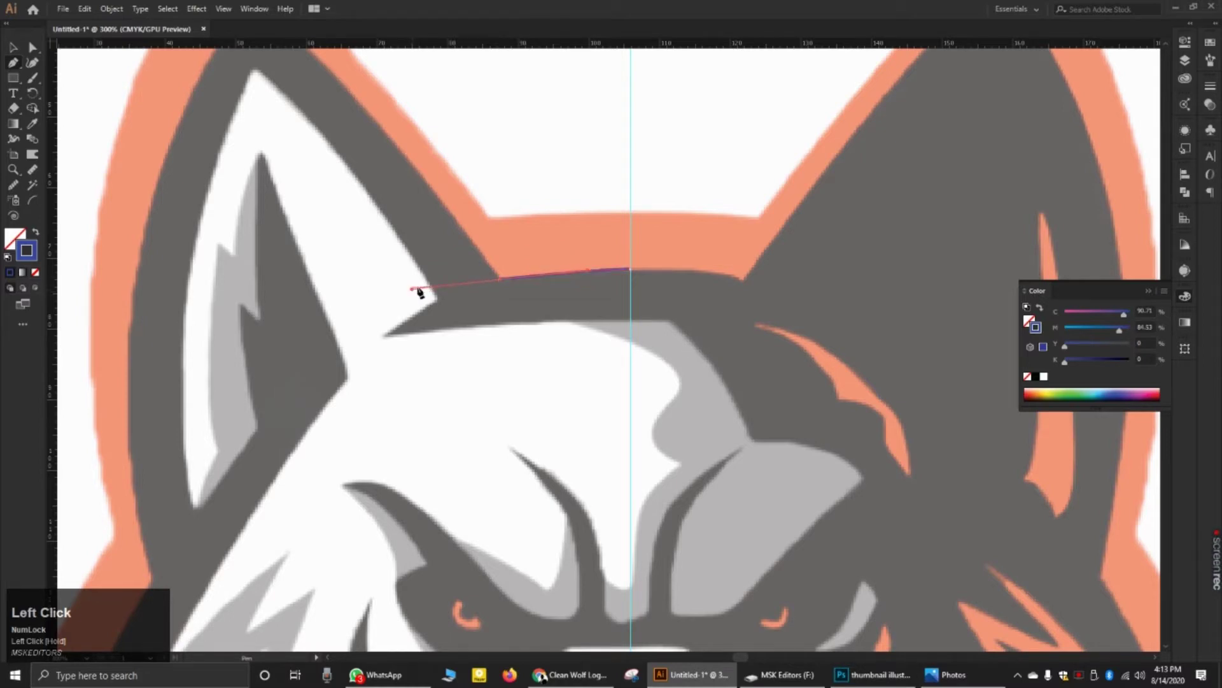
scroll(417, 287, "down", 3)
scroll(371, 156, "up", 4)
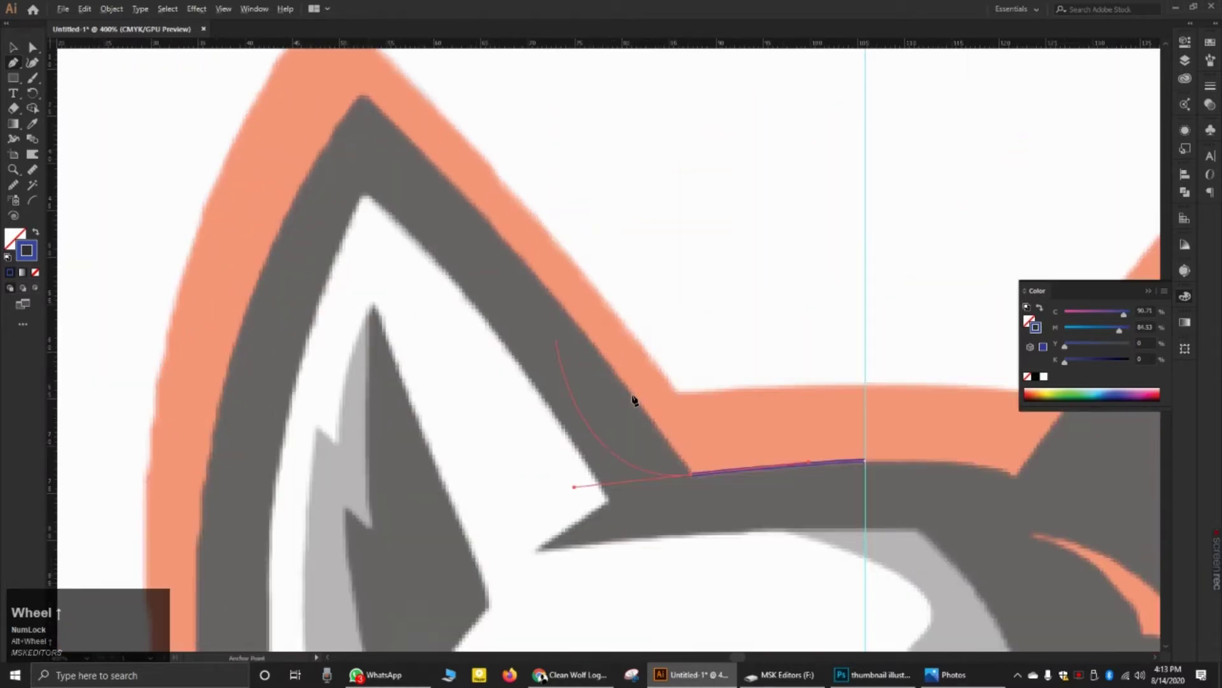
left_click(693, 476)
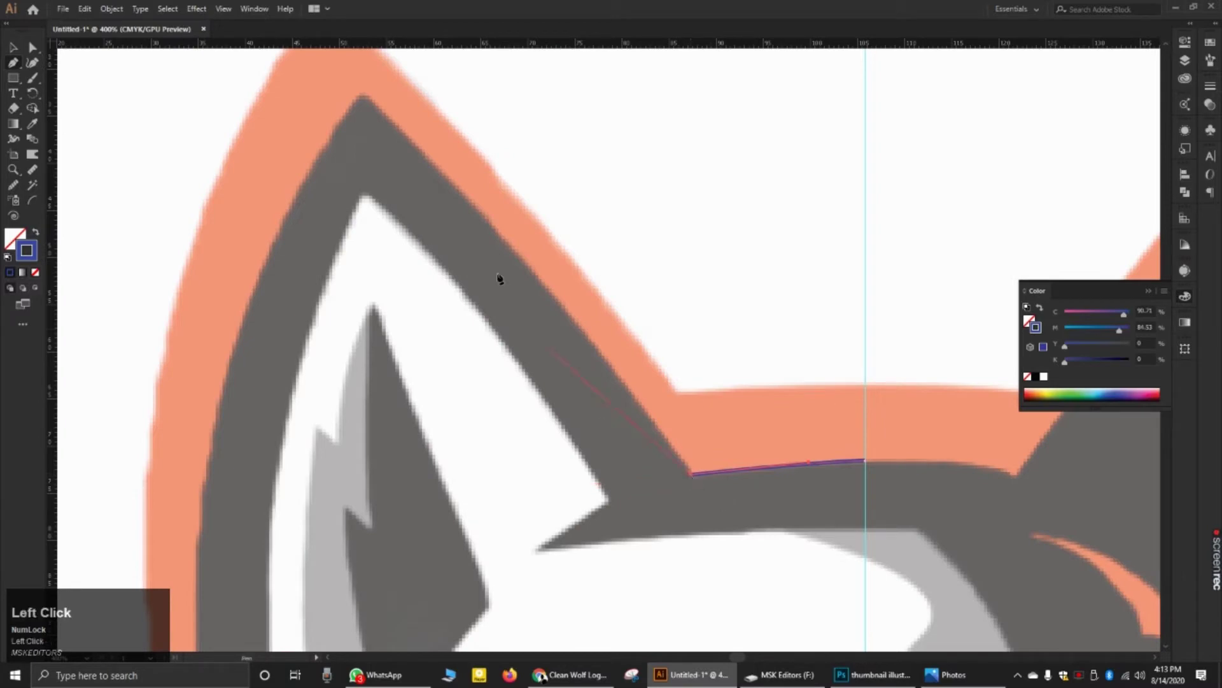
Step: Trace the left ear with the Pen tool from its inner base over the tip to the outer base, removing the outgoing handles
left_click_drag(364, 97, 197, 72)
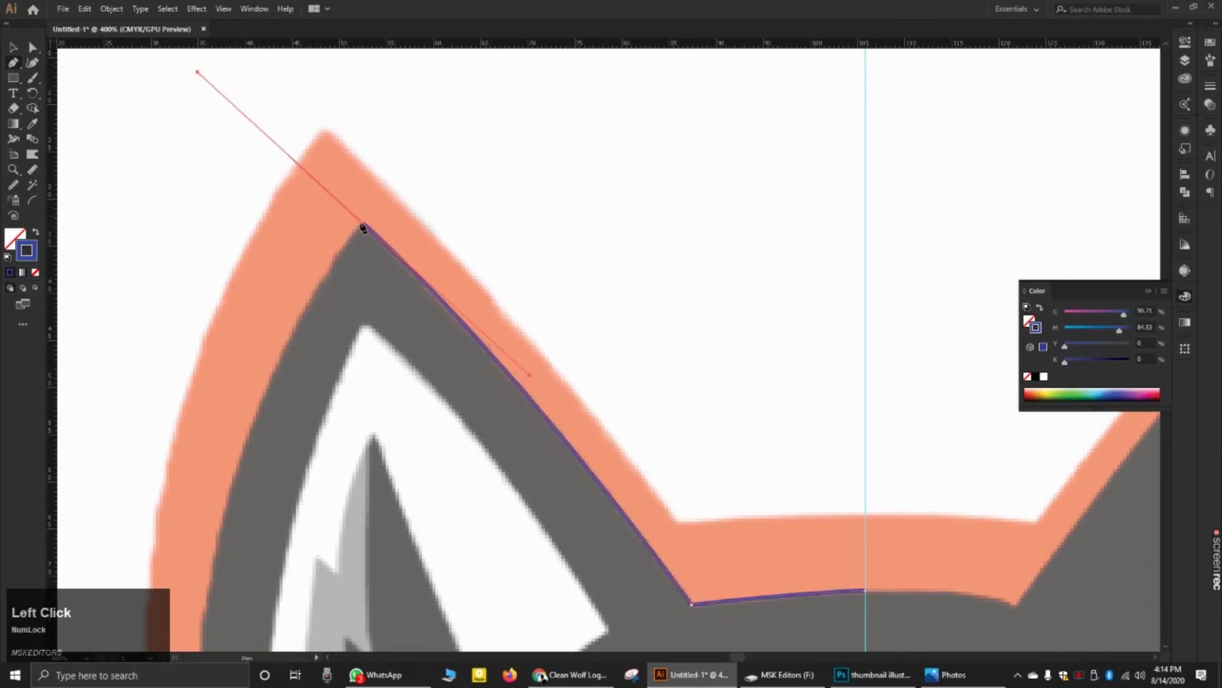
left_click(364, 229)
scroll(330, 452, "up", 3)
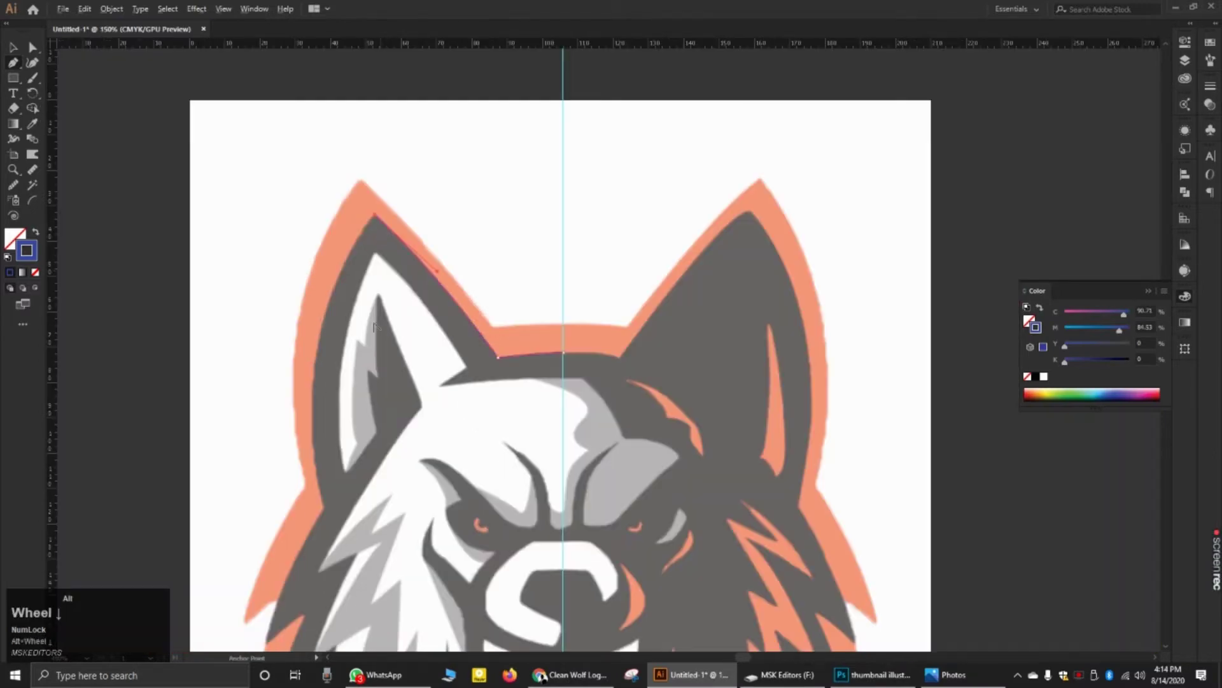
scroll(329, 452, "up", 1)
scroll(309, 240, "down", 2)
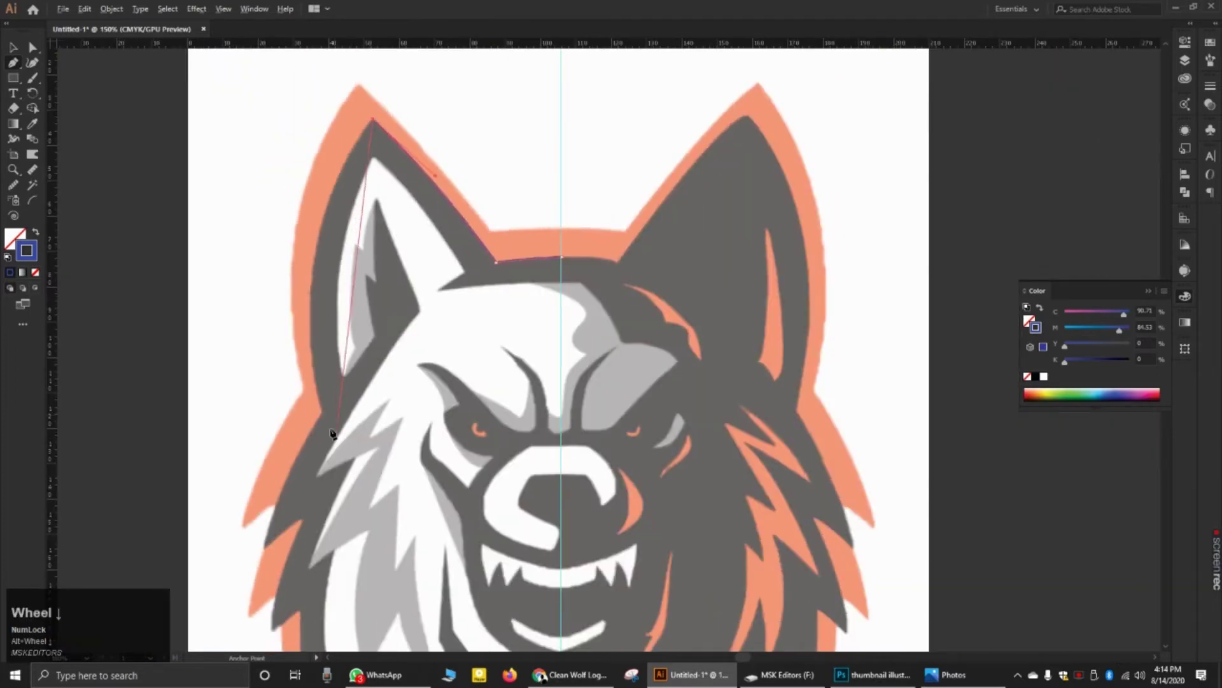
left_click_drag(322, 413, 367, 608)
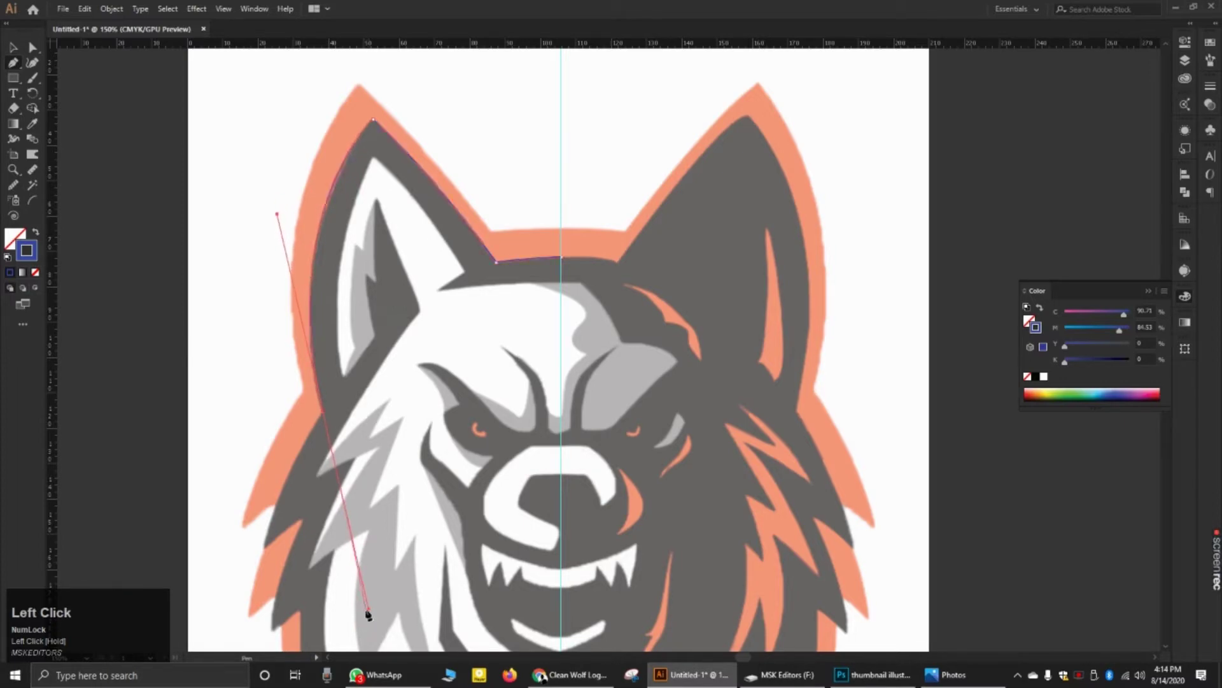
left_click(337, 413)
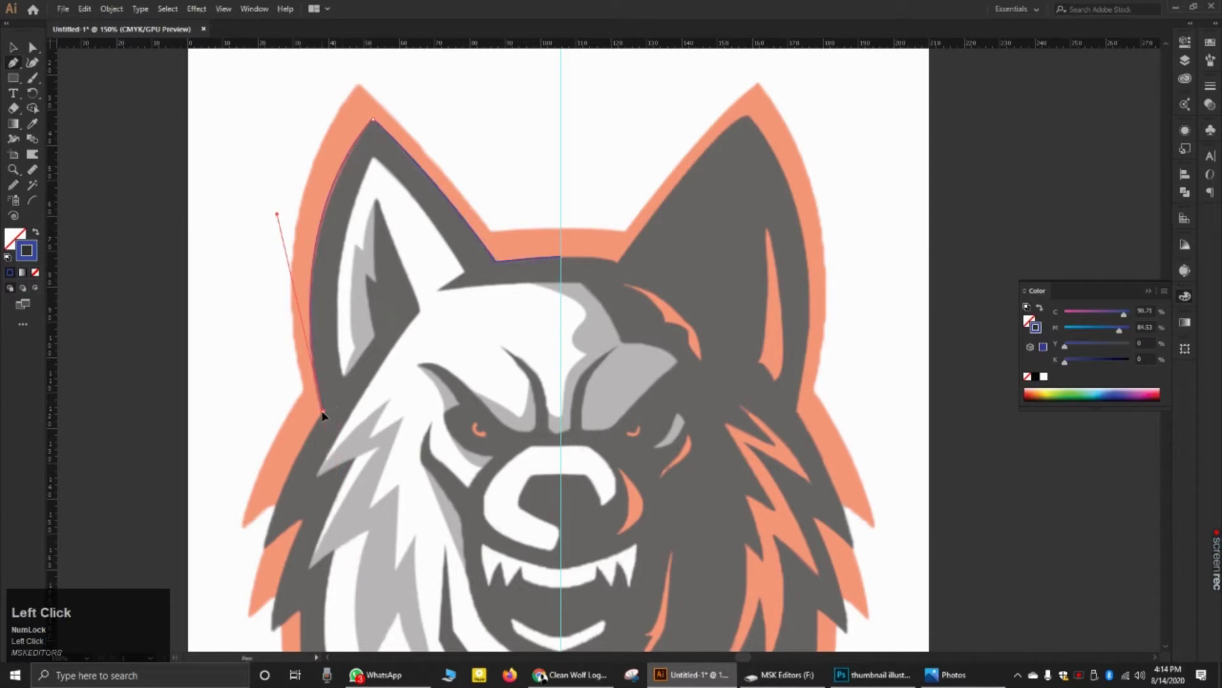
Step: Trace the black edge of the left cheek's upper fur tuft down to its point and back up into the notch below
scroll(337, 412, "down", 1, "alt")
scroll(338, 422, "up", 4, "alt")
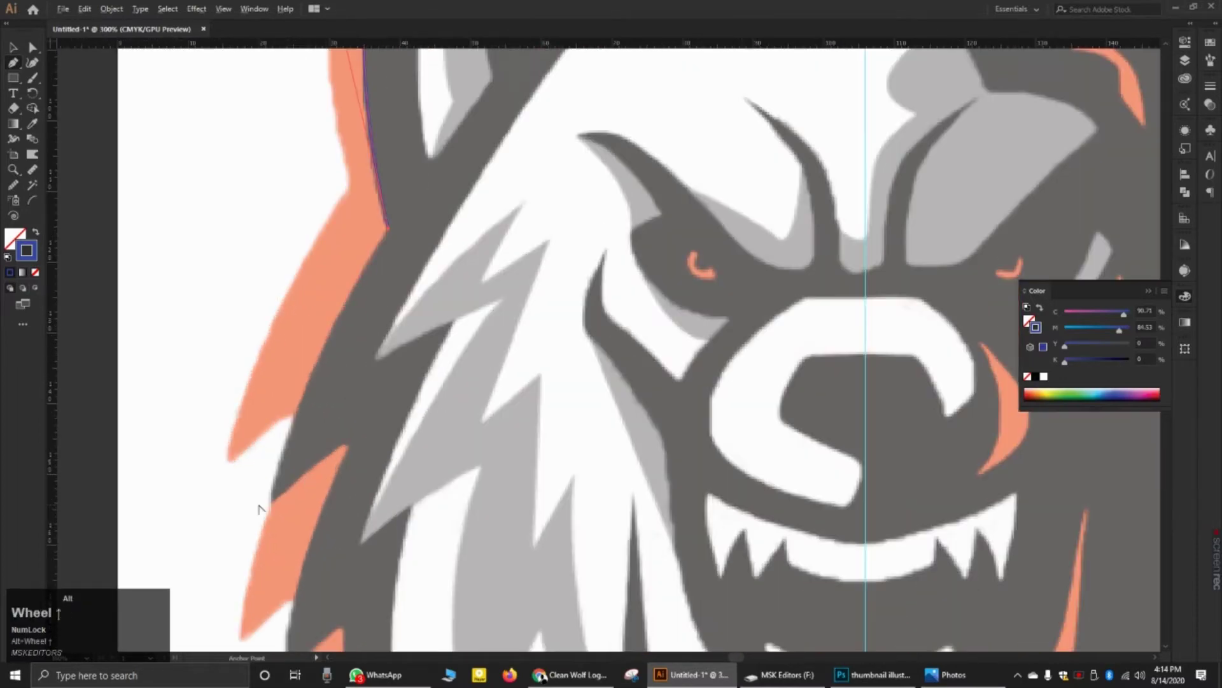
scroll(281, 491, "down", 1, "alt")
scroll(265, 569, "up", 1, "alt")
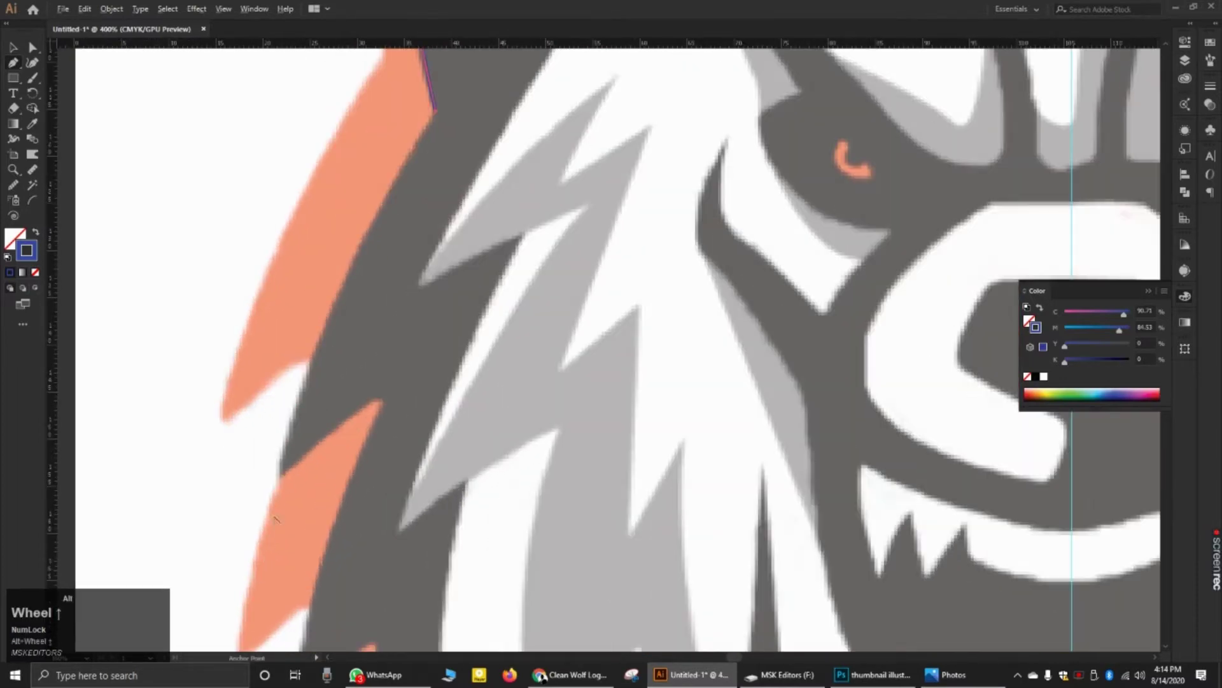
scroll(274, 504, "down", 2, "alt")
scroll(264, 576, "up", 1, "alt")
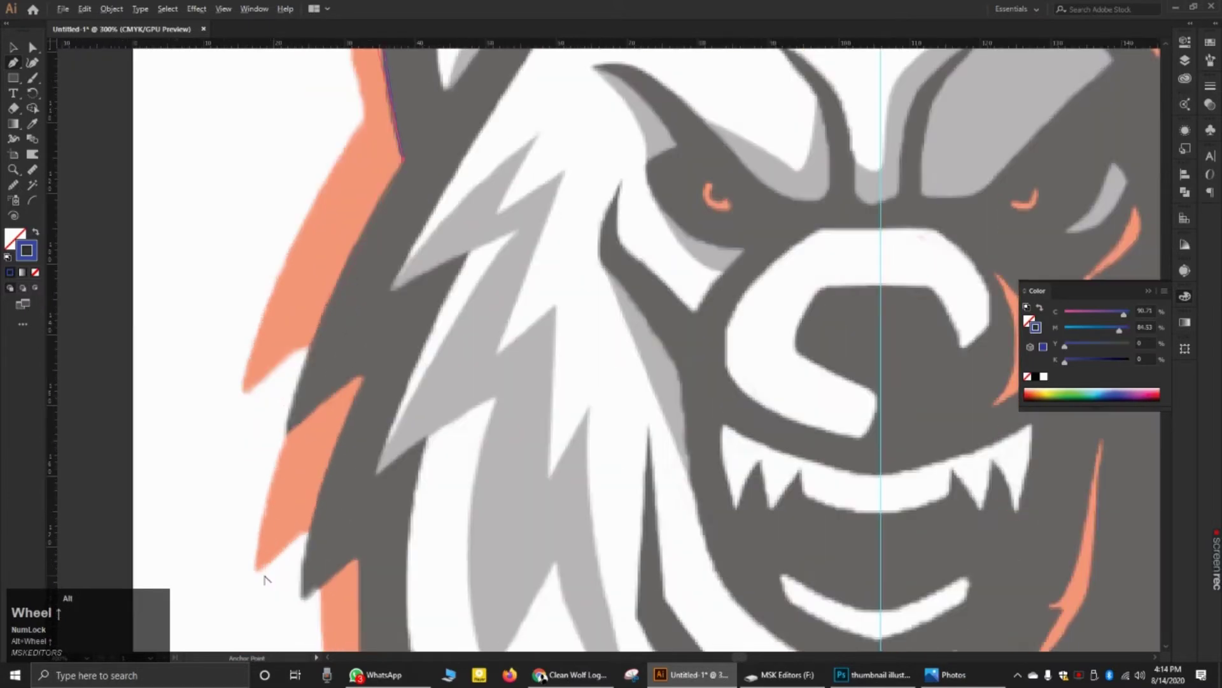
left_click_drag(287, 435, 261, 575)
left_click(287, 436)
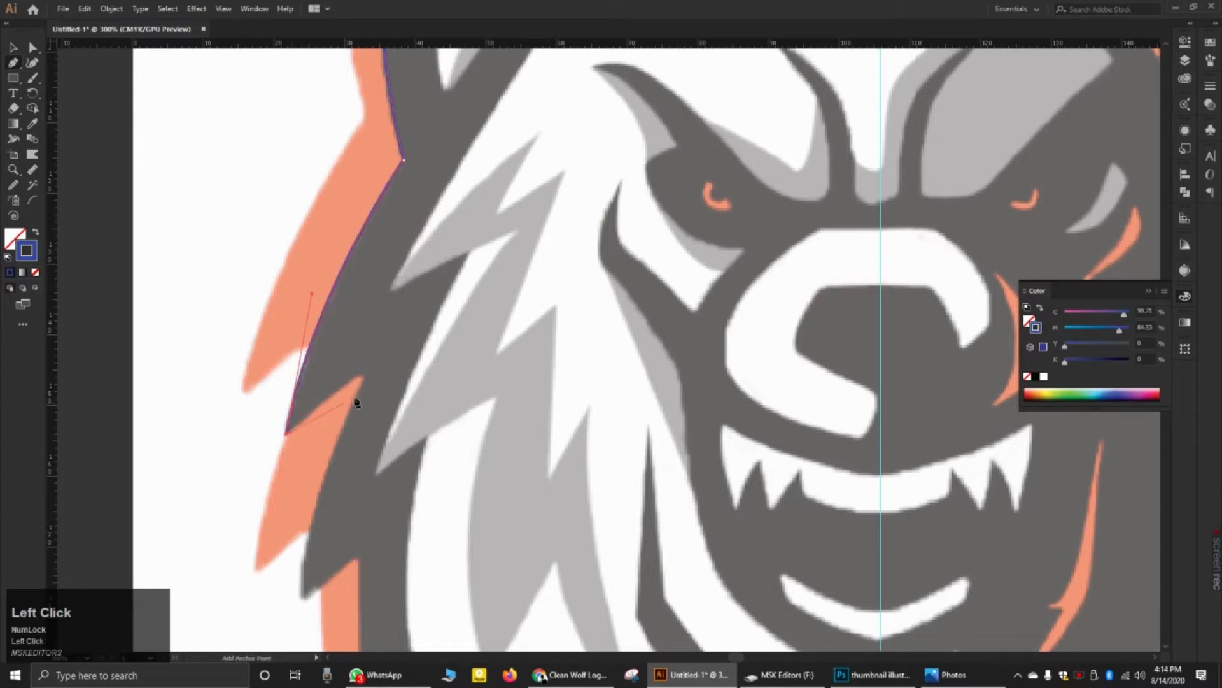
left_click_drag(361, 376, 365, 380)
Step: Trace the left cheek's lower fur tuft to its point and up into the next notch, removing the outgoing handles
scroll(354, 417, "down", 3, "alt")
scroll(326, 525, "up", 3, "alt")
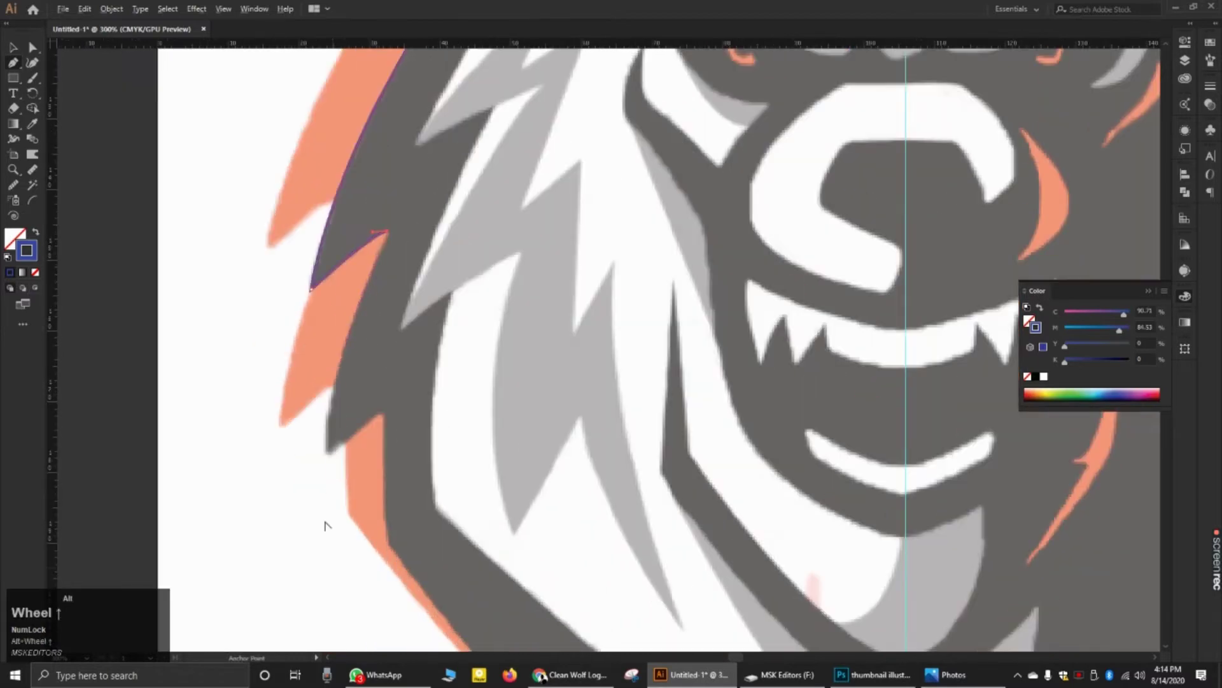
left_click_drag(329, 454, 336, 475)
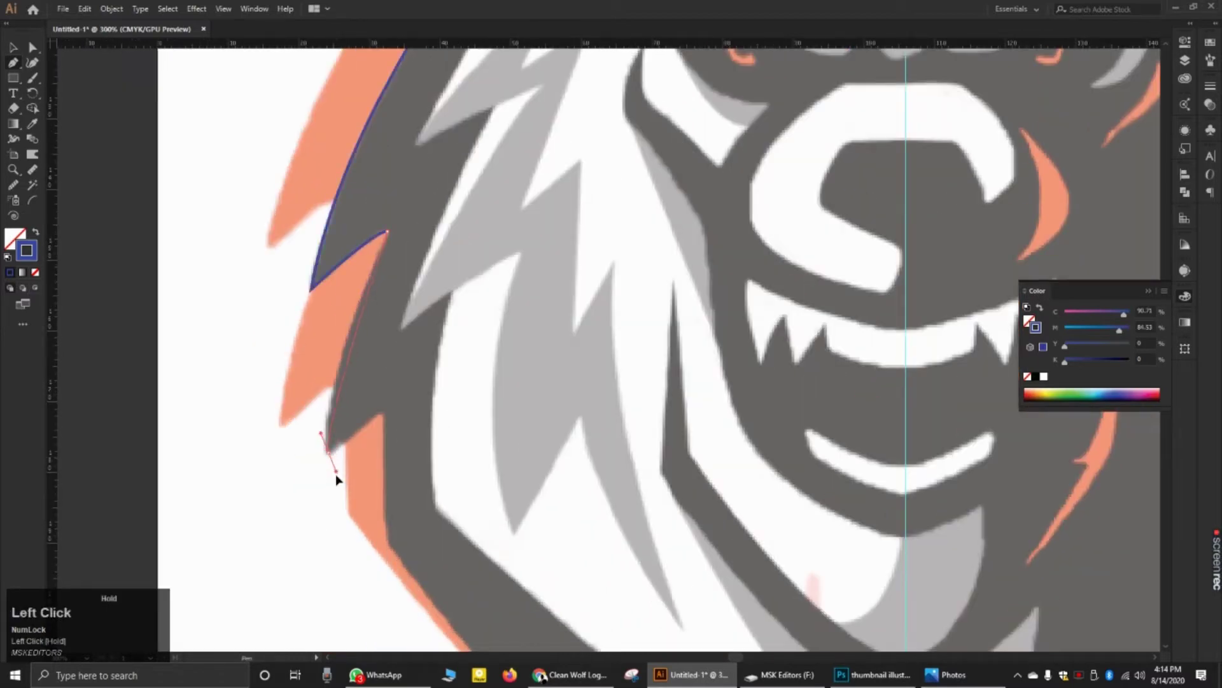
left_click_drag(332, 536, 334, 540)
left_click(330, 454)
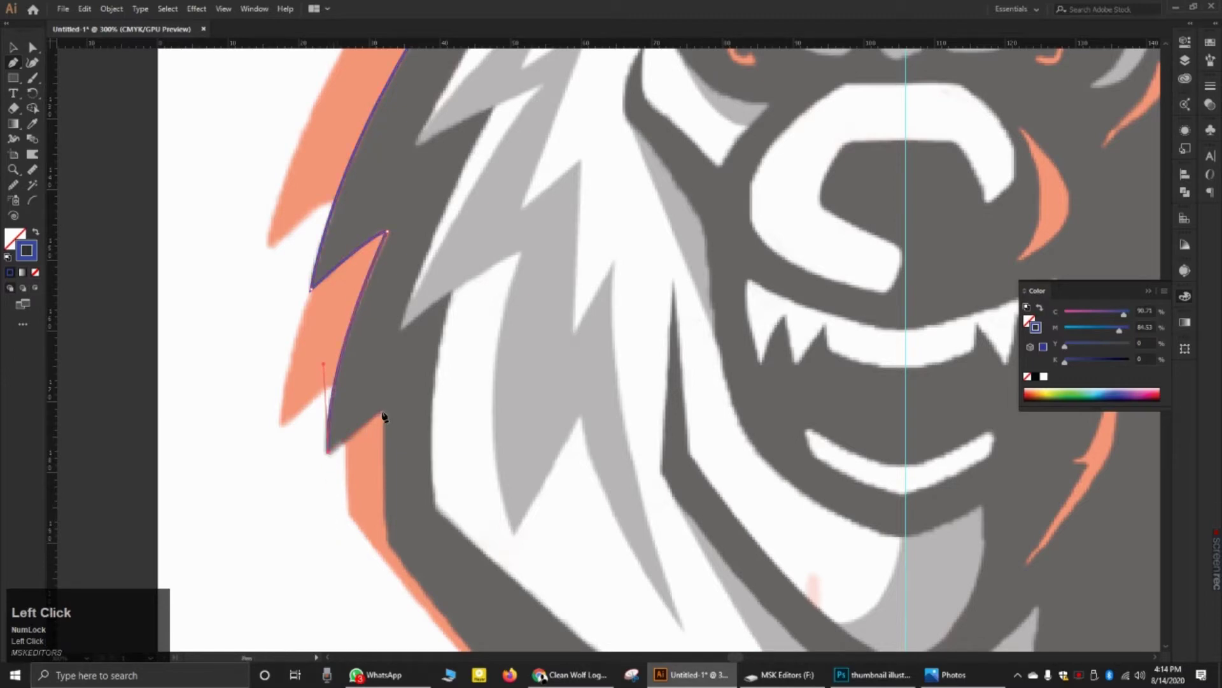
left_click_drag(383, 413, 390, 409)
left_click(382, 413)
Step: Continue the outline down to the left jaw corner and along a curve to the neck's bottom tip, removing the outgoing handle
scroll(386, 412, "down", 5)
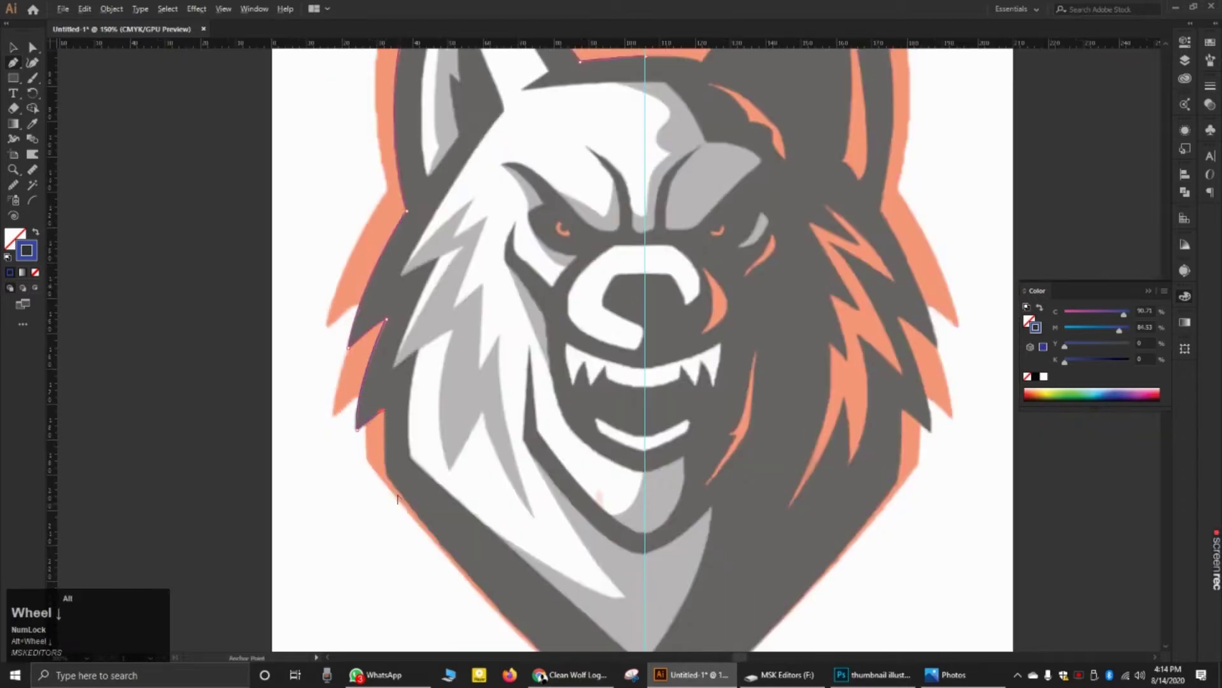
scroll(395, 477, "up", 5)
left_click(375, 437)
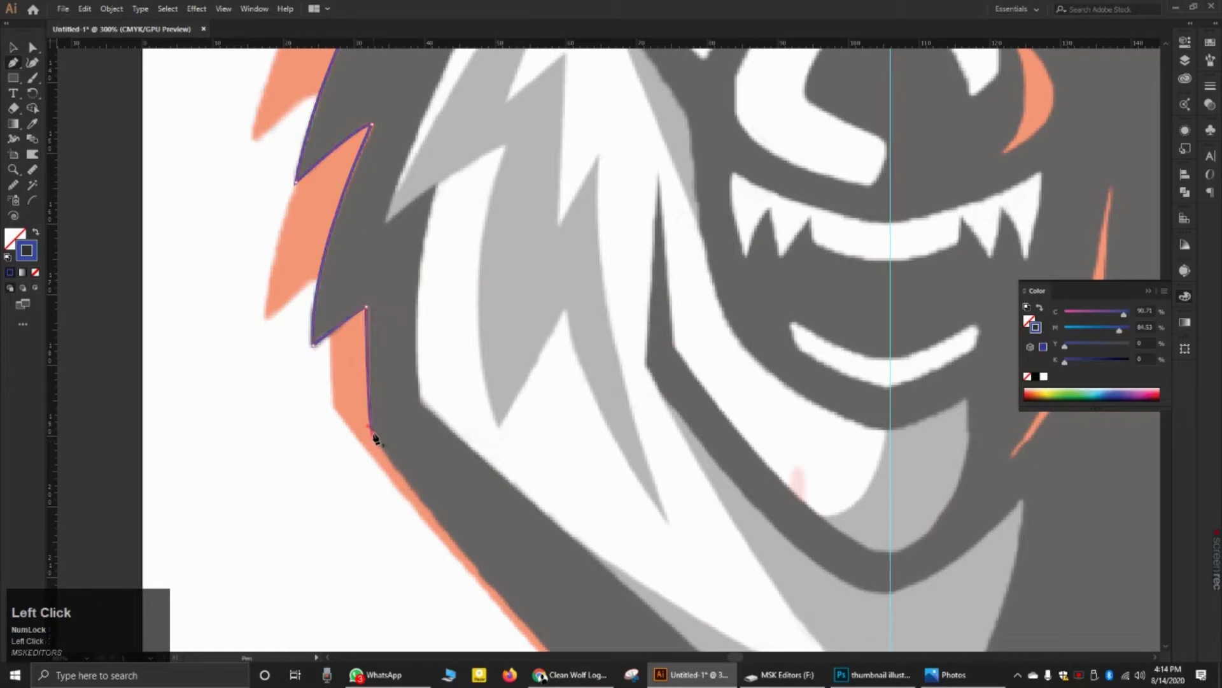
scroll(381, 439, "down", 5)
scroll(498, 571, "up", 2)
scroll(509, 570, "down", 2)
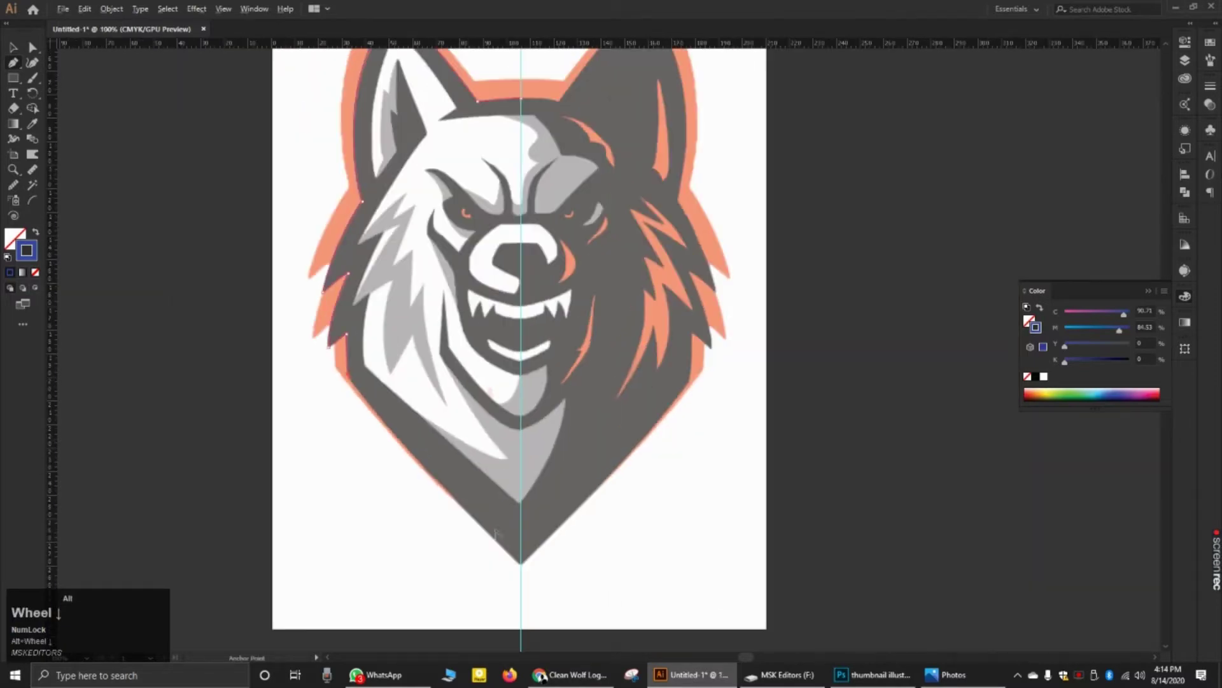
scroll(521, 566, "up", 1)
left_click(525, 559)
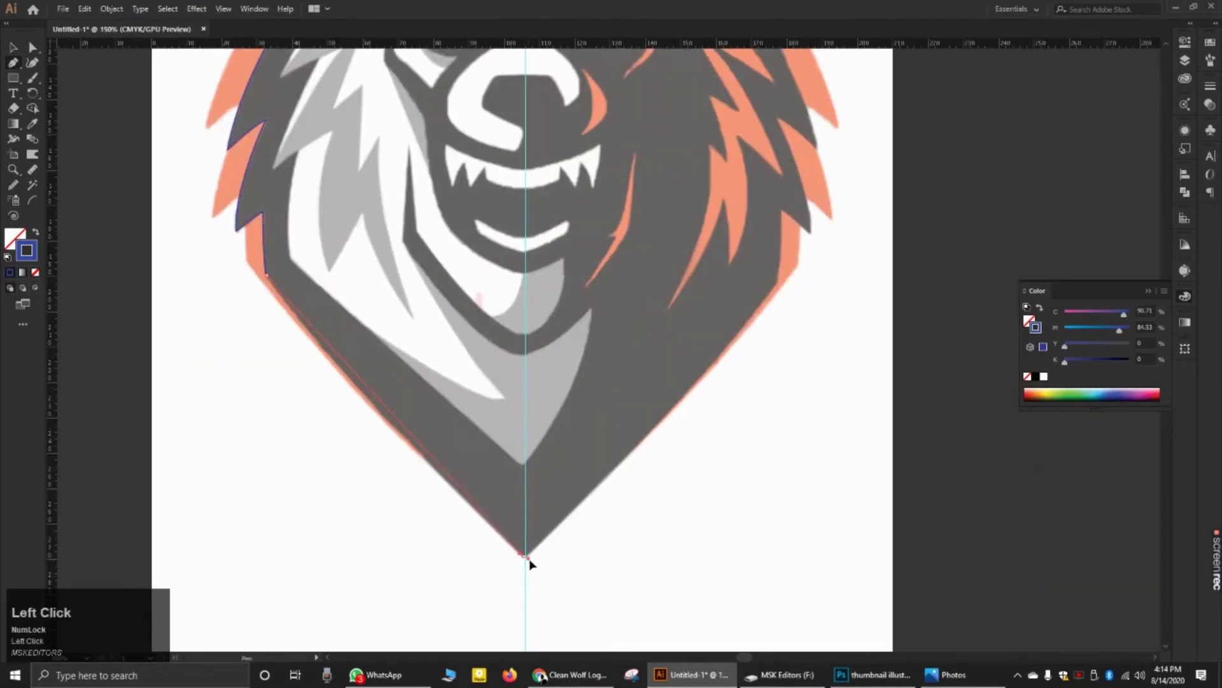
left_click_drag(570, 613, 698, 526)
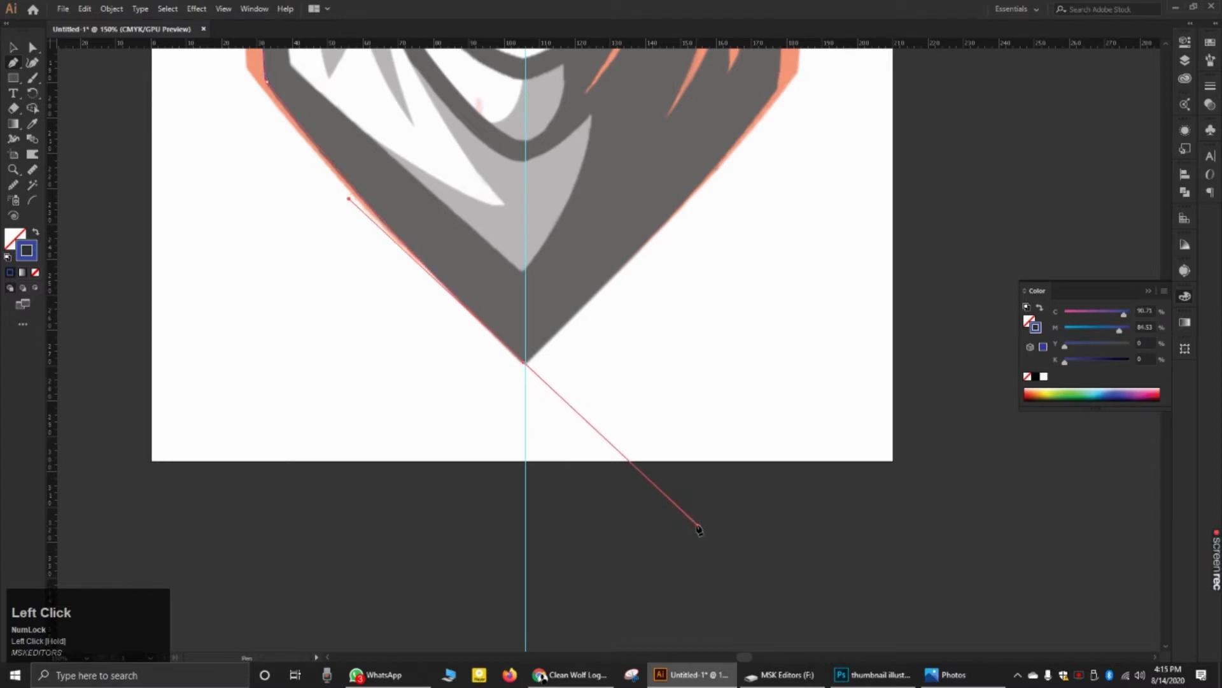
left_click(525, 368)
Step: Extend the path's end at the neck's bottom tip so that it lands exactly on the vertical centre guide
scroll(546, 348, "down", 2)
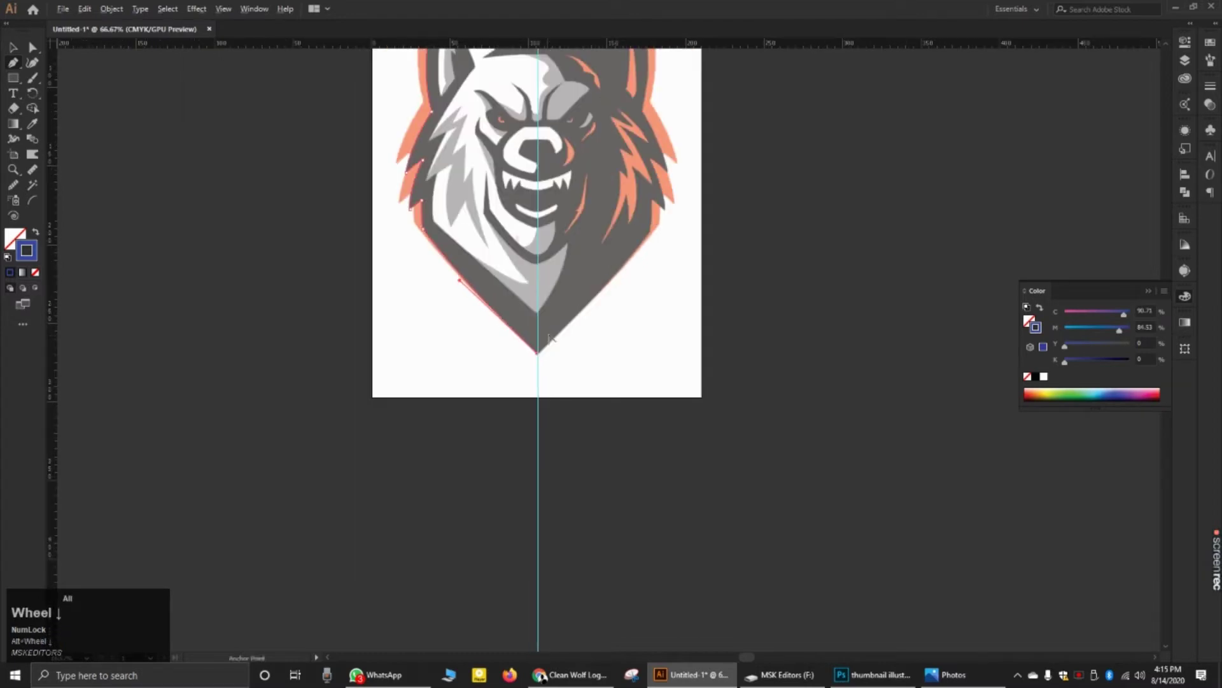
scroll(526, 403, "up", 4)
scroll(526, 403, "up", 3)
scroll(414, 484, "up", 2)
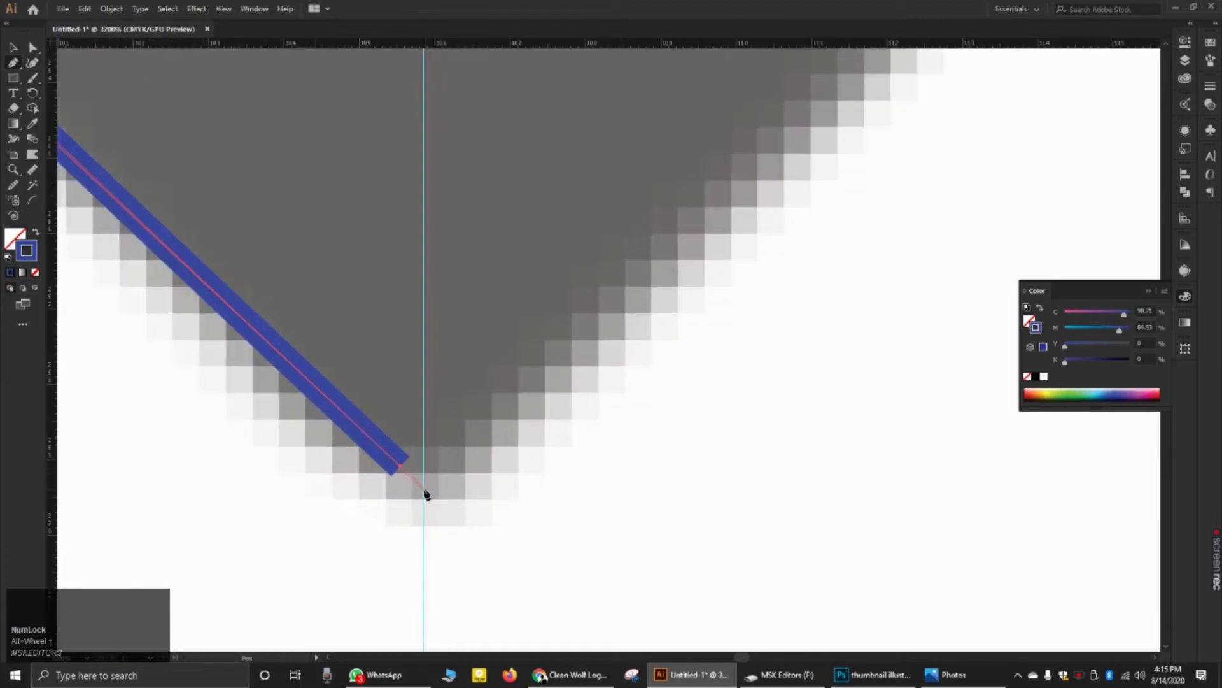
left_click(422, 490)
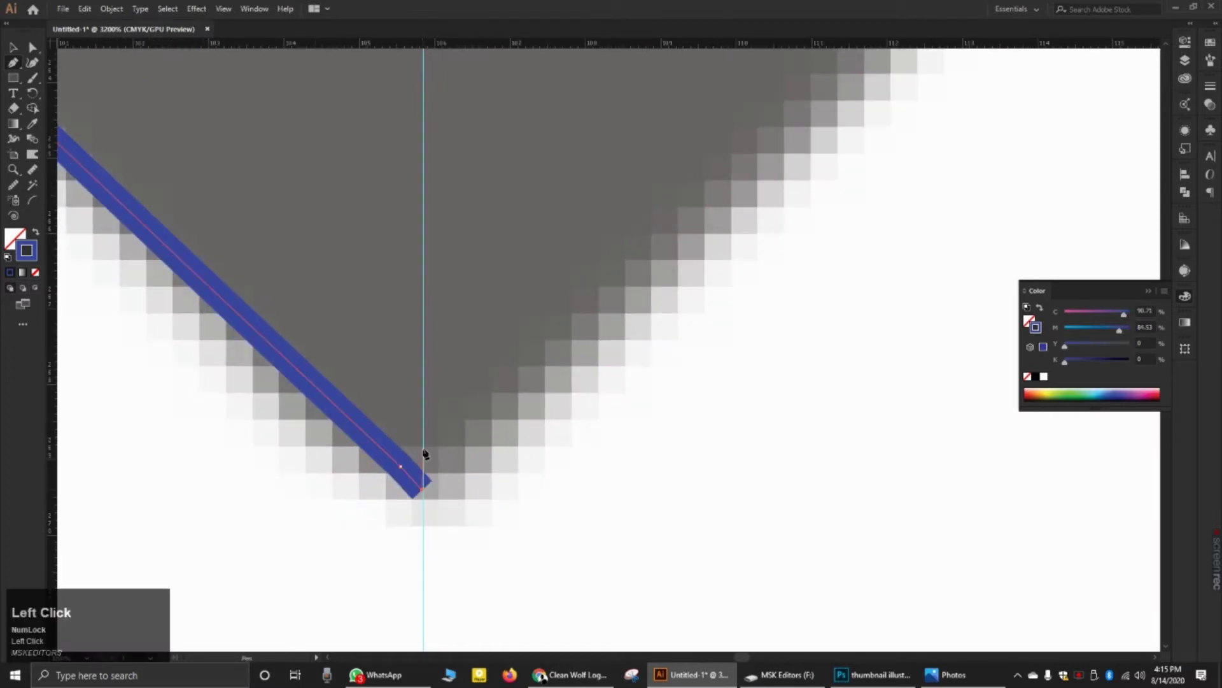
key("ctrl+z")
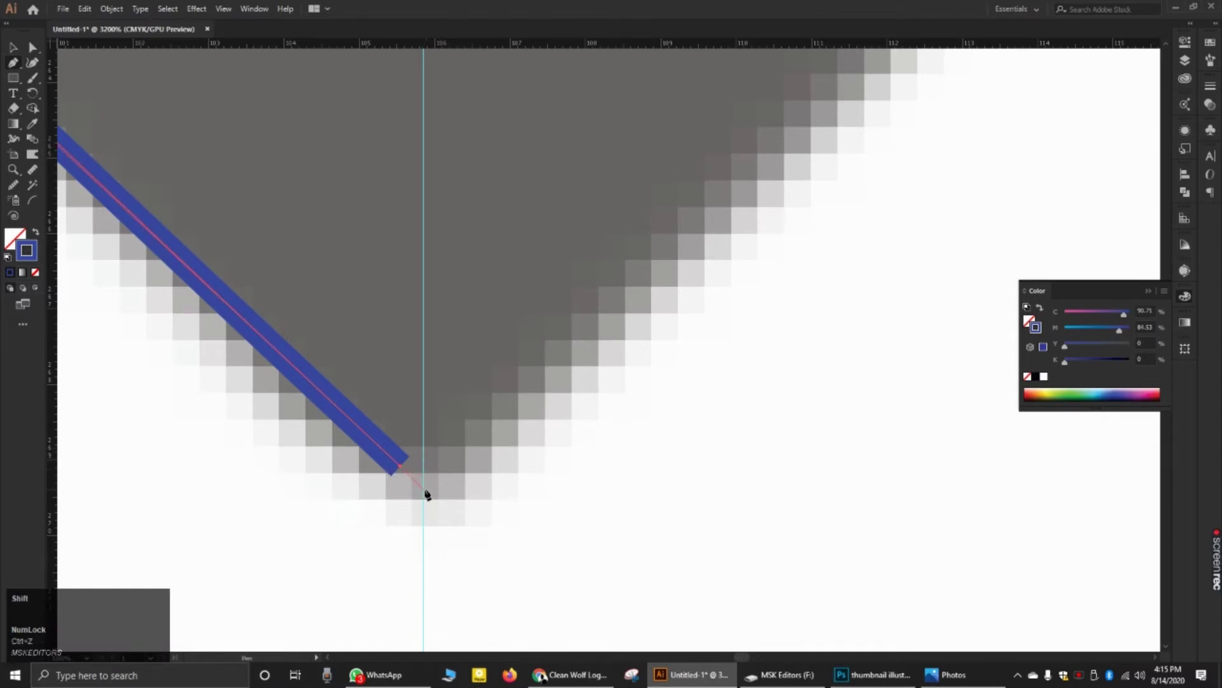
left_click(426, 493, "shift")
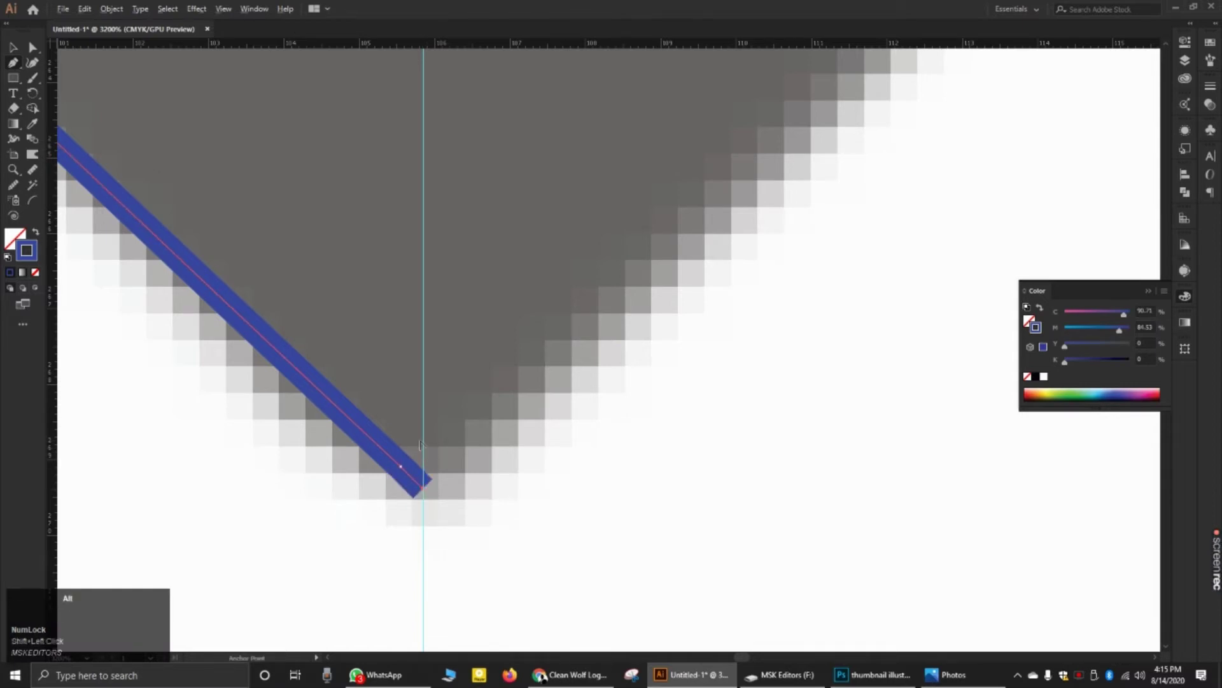
Step: Try to reflect the traced left half outline using the Reflect transform
scroll(420, 444, "up", 10)
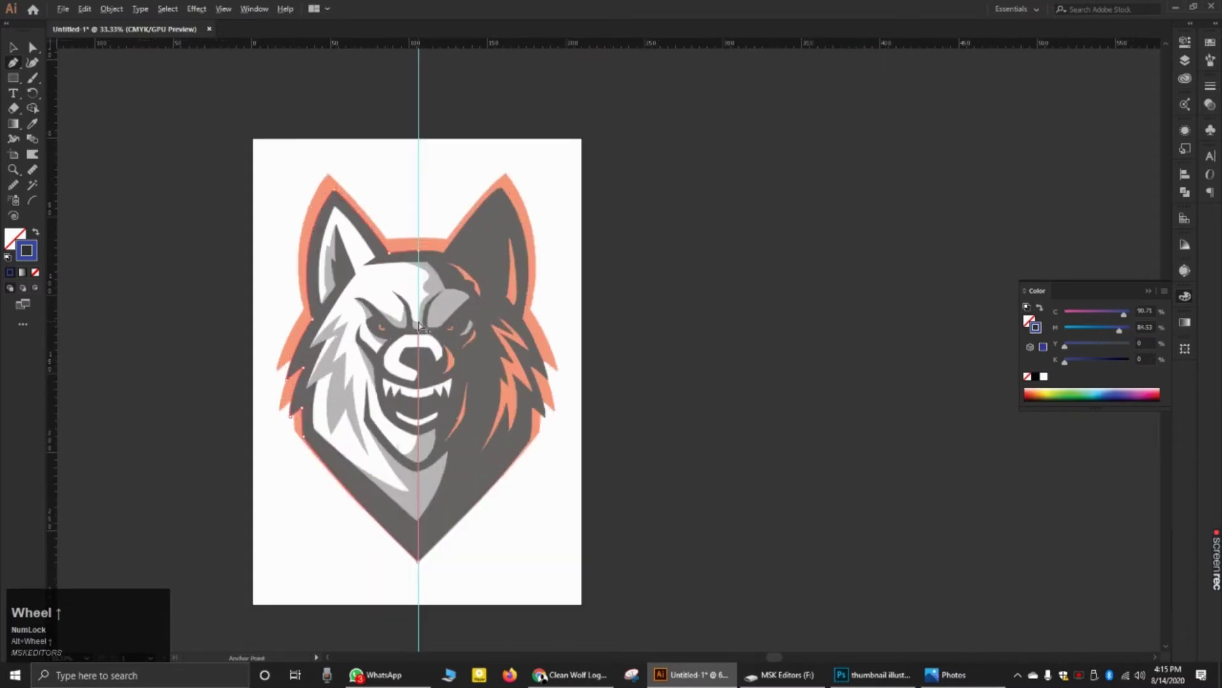
left_click(15, 54)
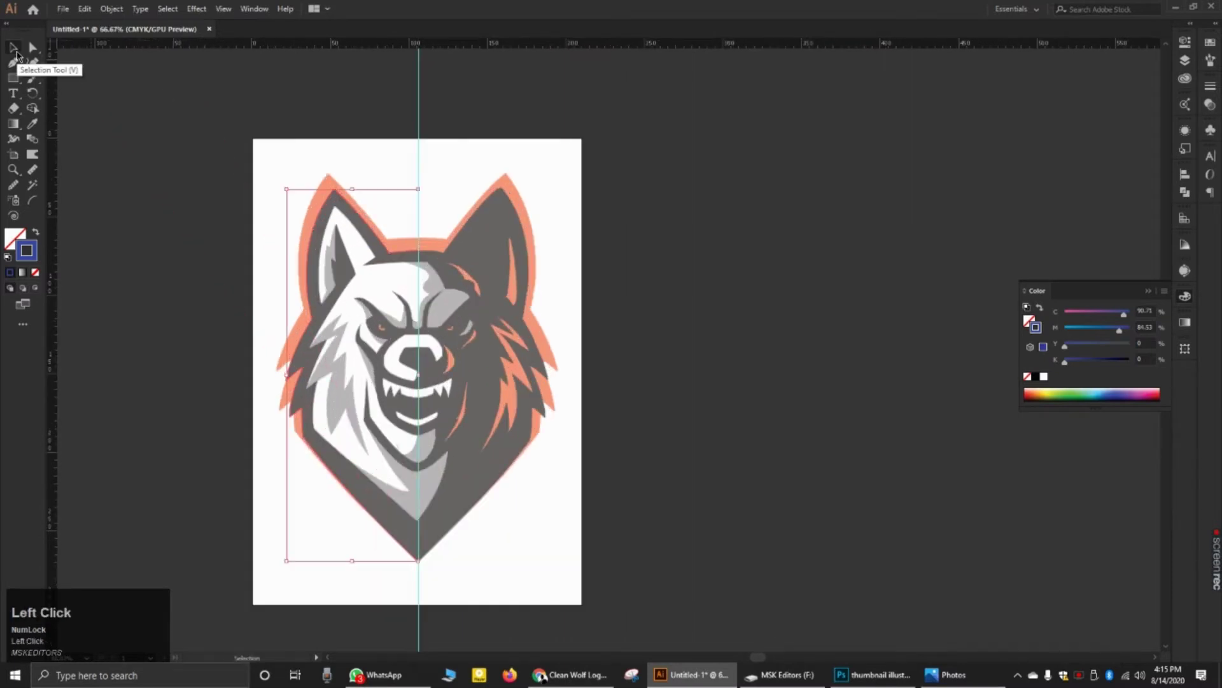
scroll(397, 192, "down", 1)
scroll(414, 304, "up", 1)
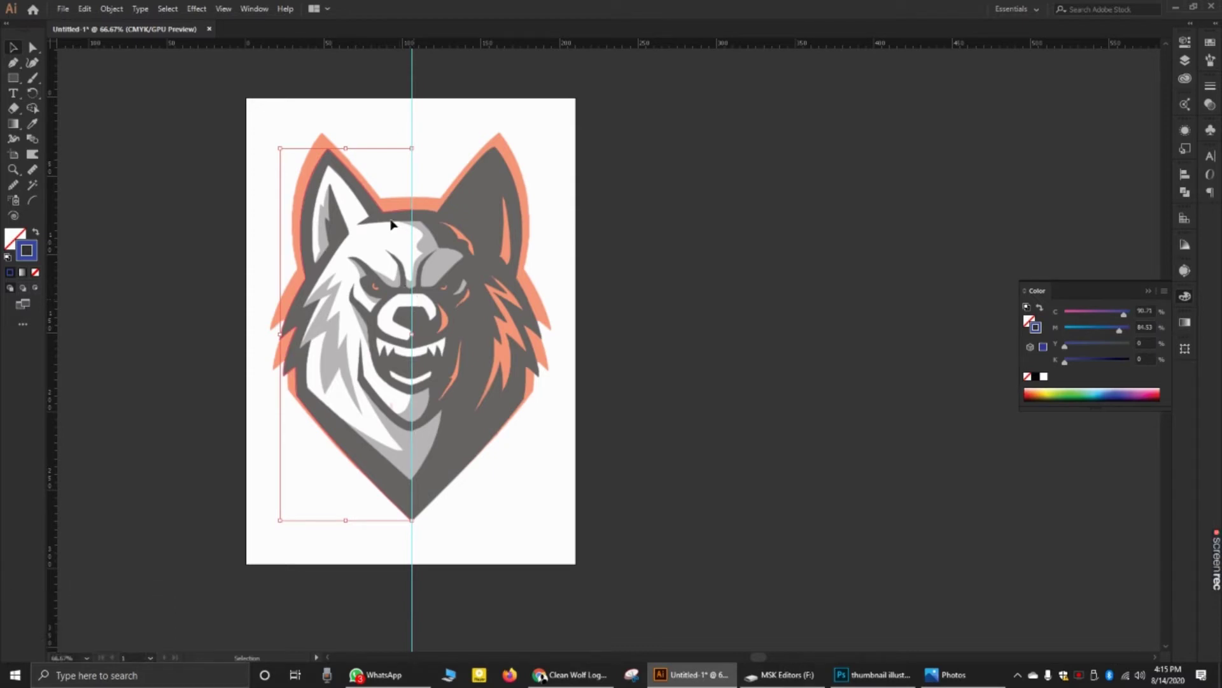
right_click(370, 196)
mouse_move(448, 385)
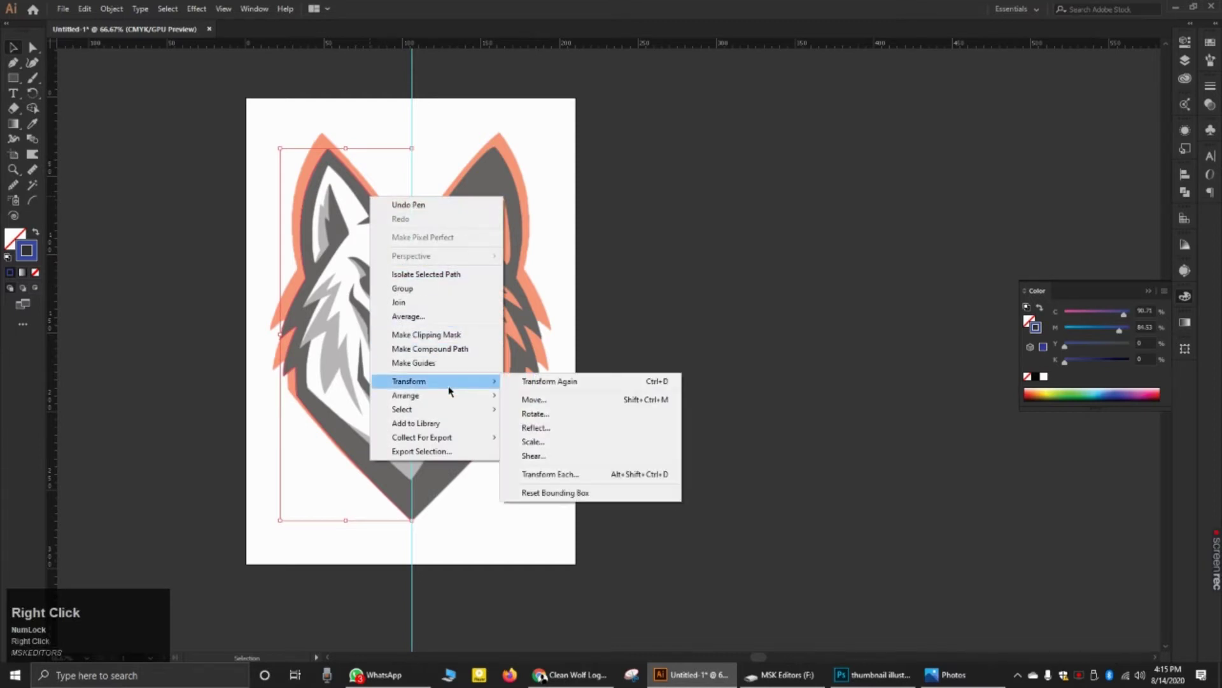
left_click(598, 429)
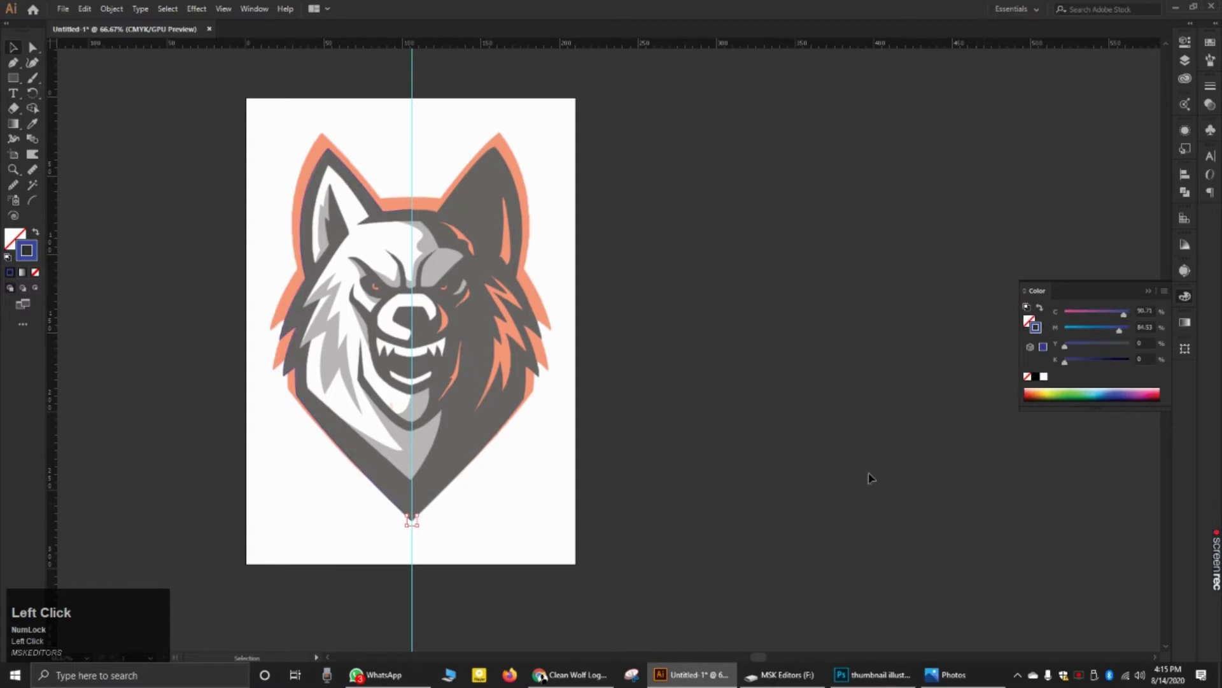
scroll(328, 322, "up", 1)
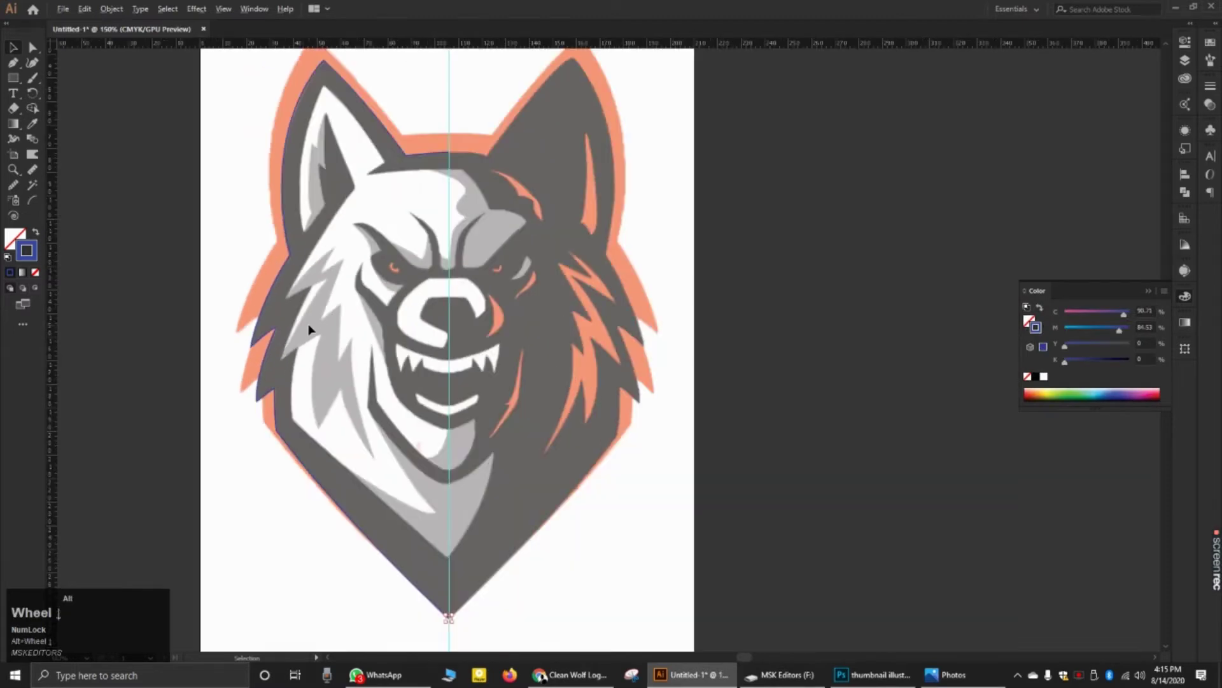
Step: Try moving the left half outline toward the centre guide, and undo the move
left_click(289, 254)
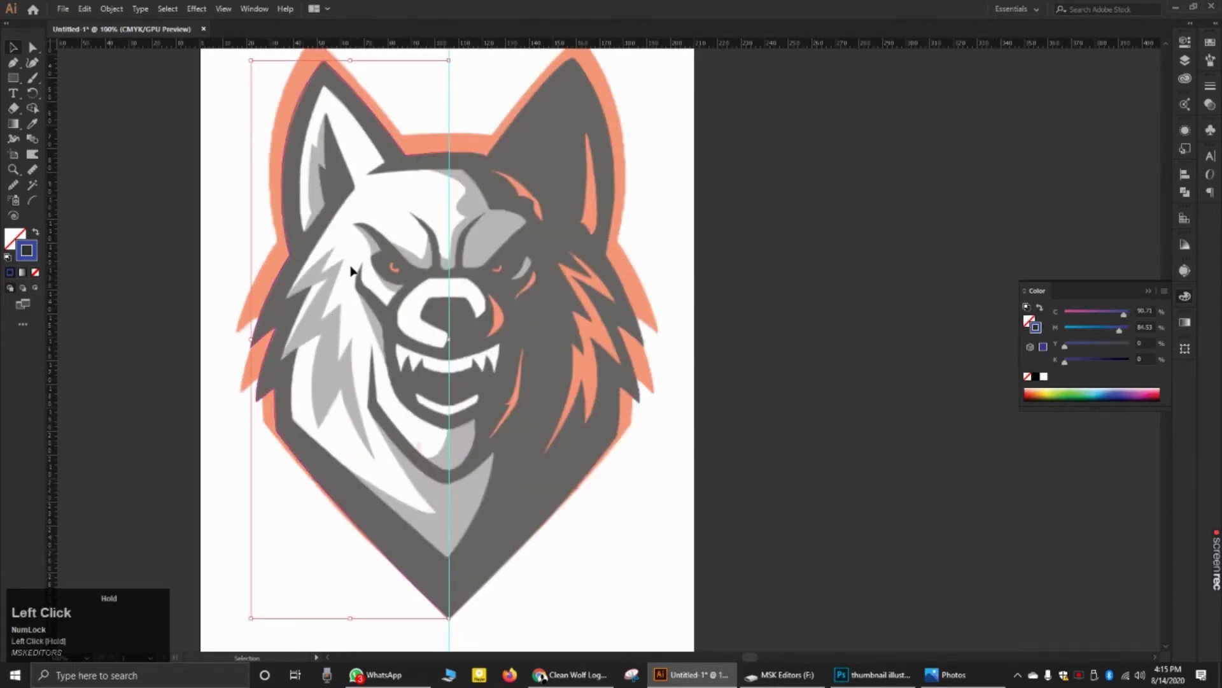
left_click_drag(290, 257, 378, 285)
key("ctrl+z")
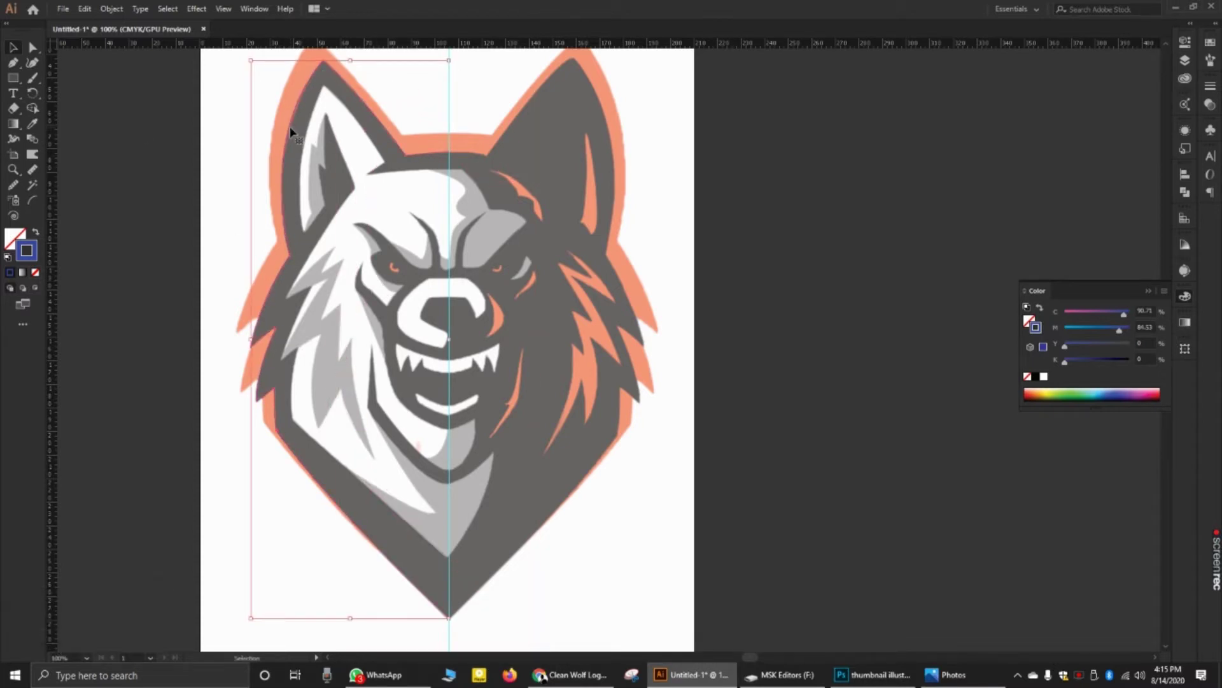
Step: Duplicate the left half outline onto the wolf's right side and reflect the copy about the vertical axis
key("alt")
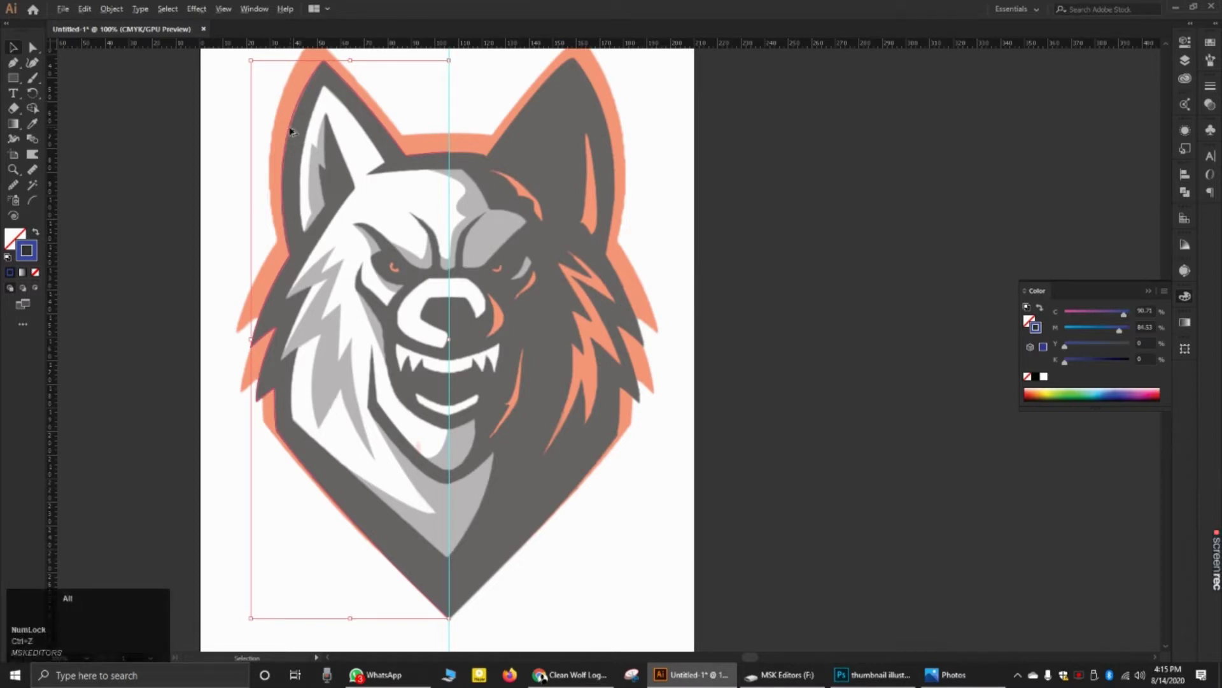
left_click_drag(290, 132, 449, 132)
right_click(449, 132)
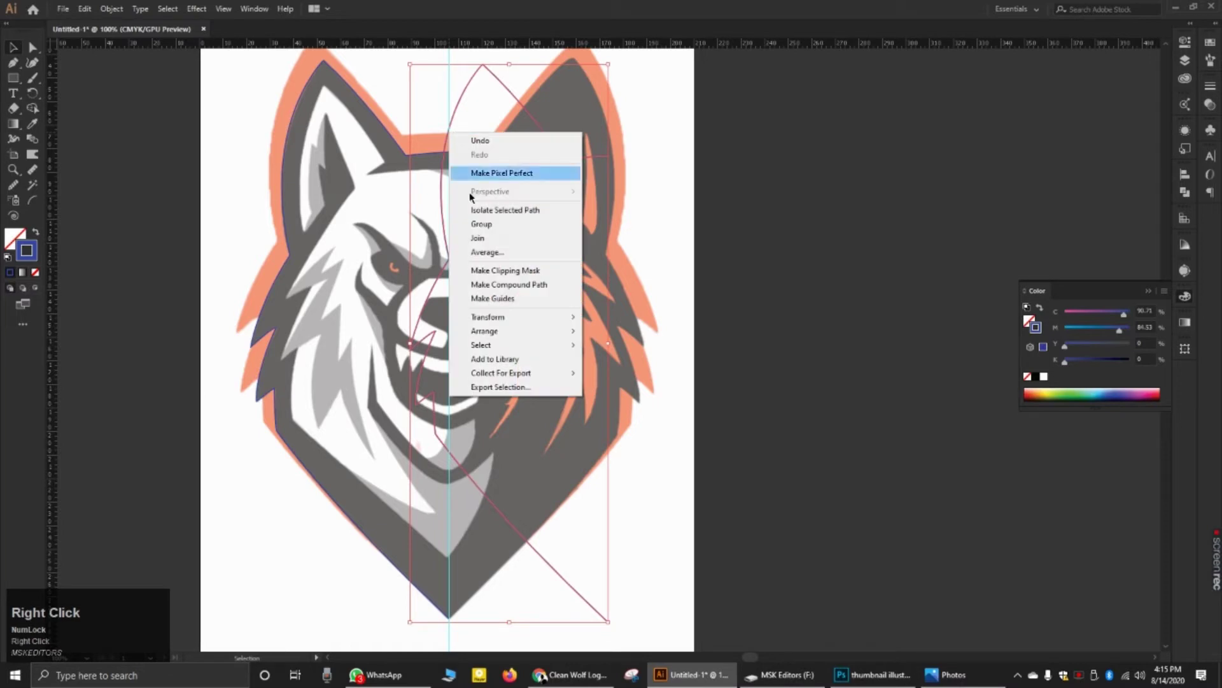
left_click(491, 317)
left_click(636, 364)
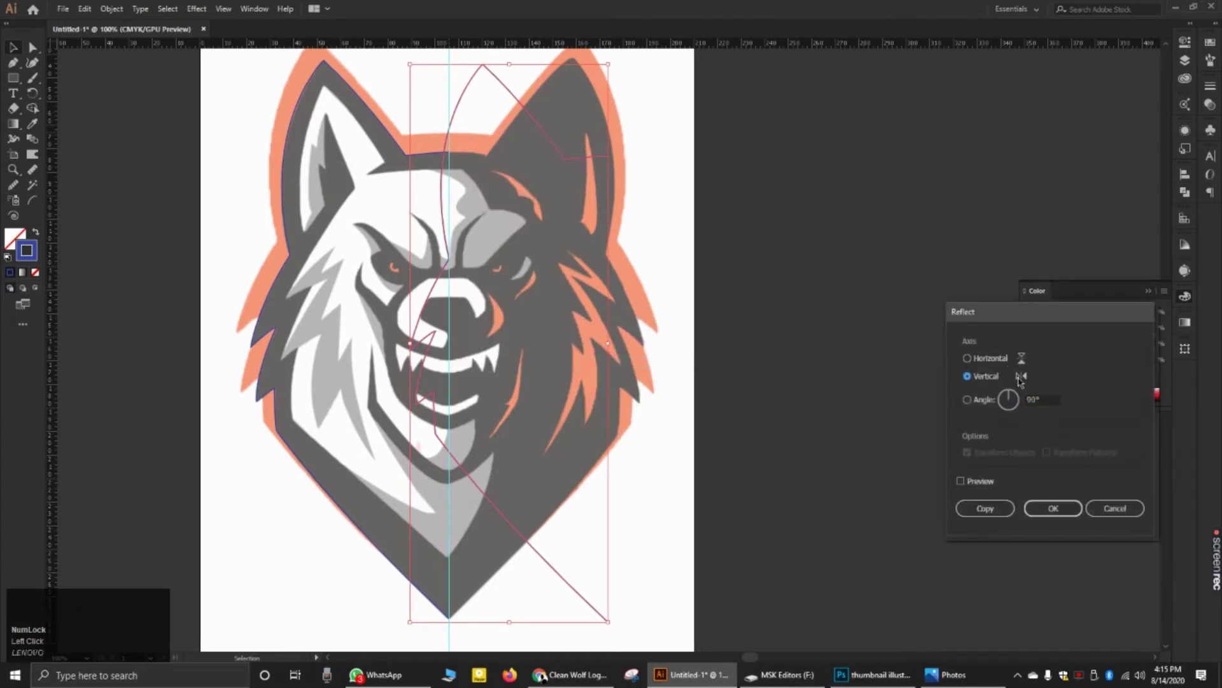
left_click(1054, 511)
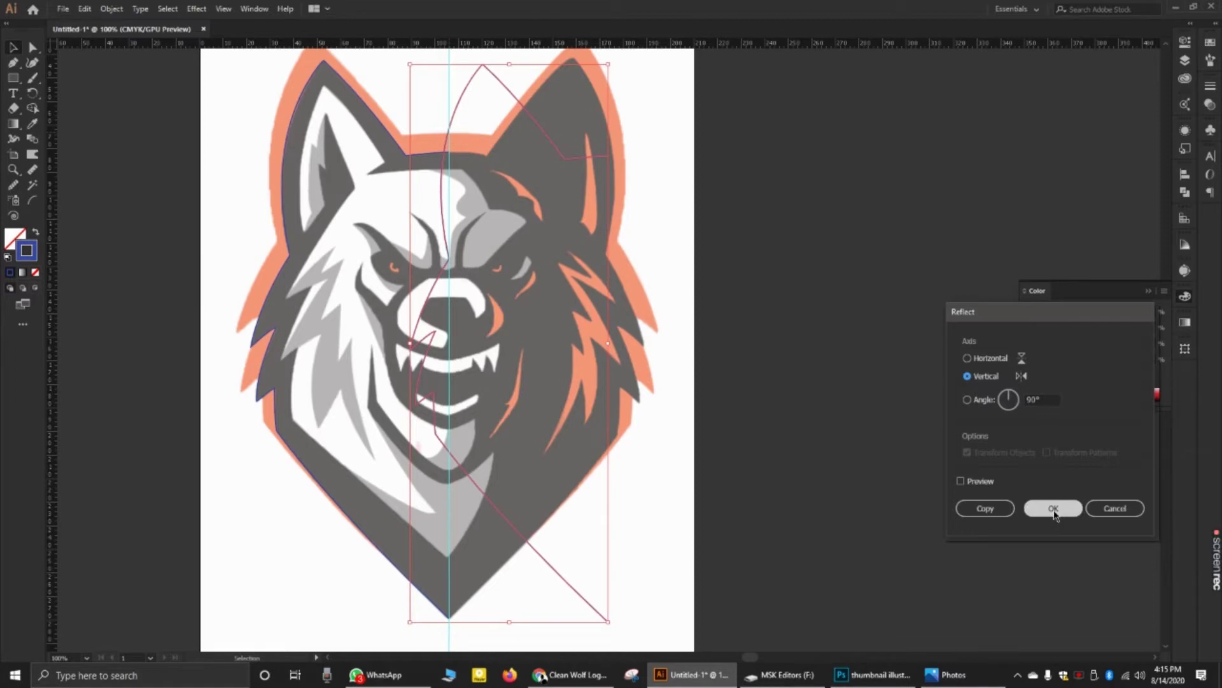
left_click(1054, 510)
scroll(537, 269, "down", 1)
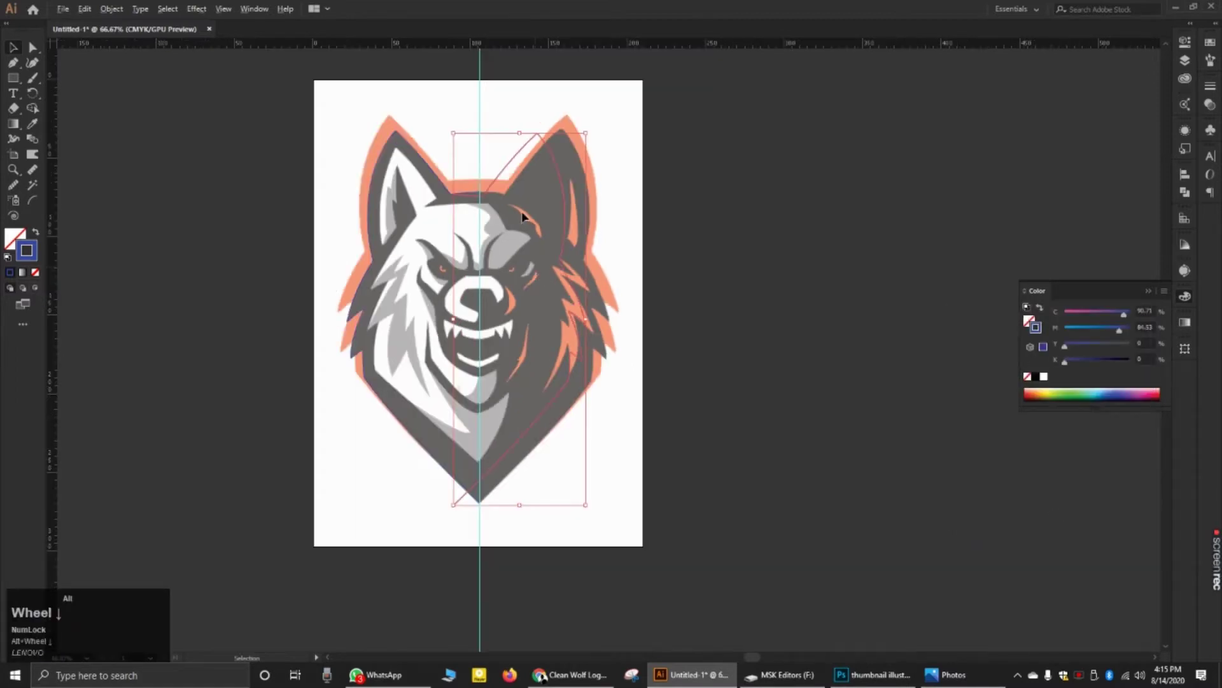
Step: Move the mirrored right half outline so its inner forehead end meets the left half's end at the vertical centre guide
scroll(523, 216, "up", 5)
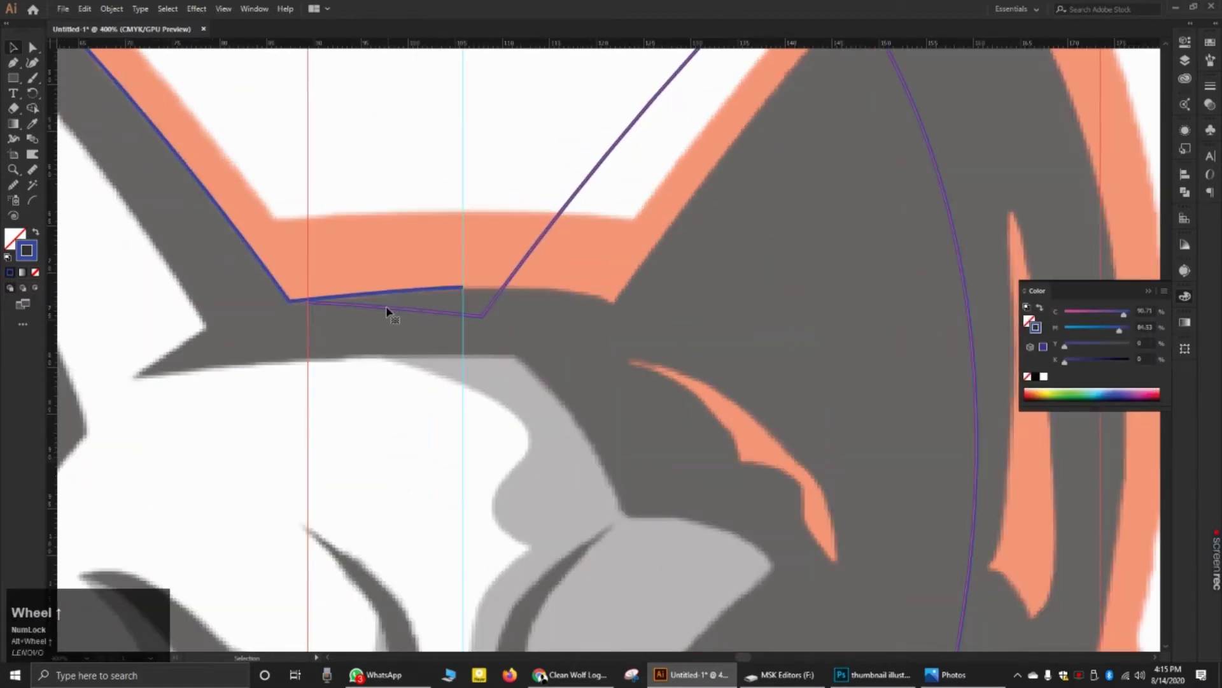
left_click_drag(389, 310, 544, 292)
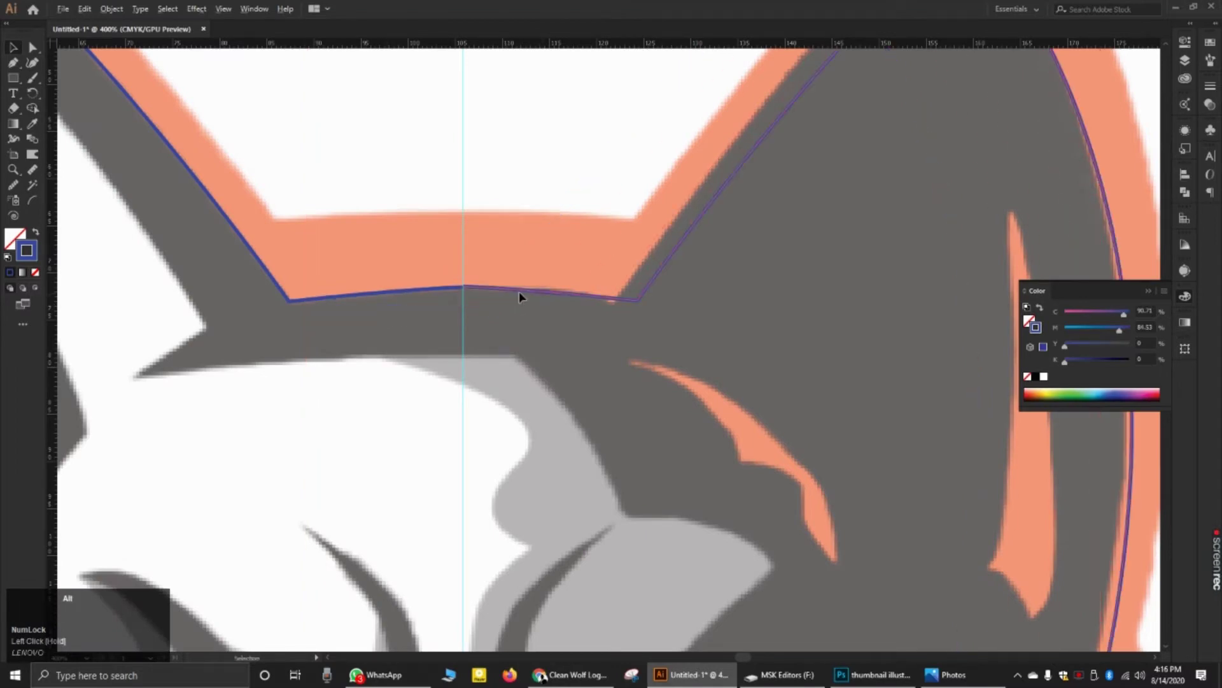
scroll(492, 285, "up", 7)
scroll(338, 295, "up", 2)
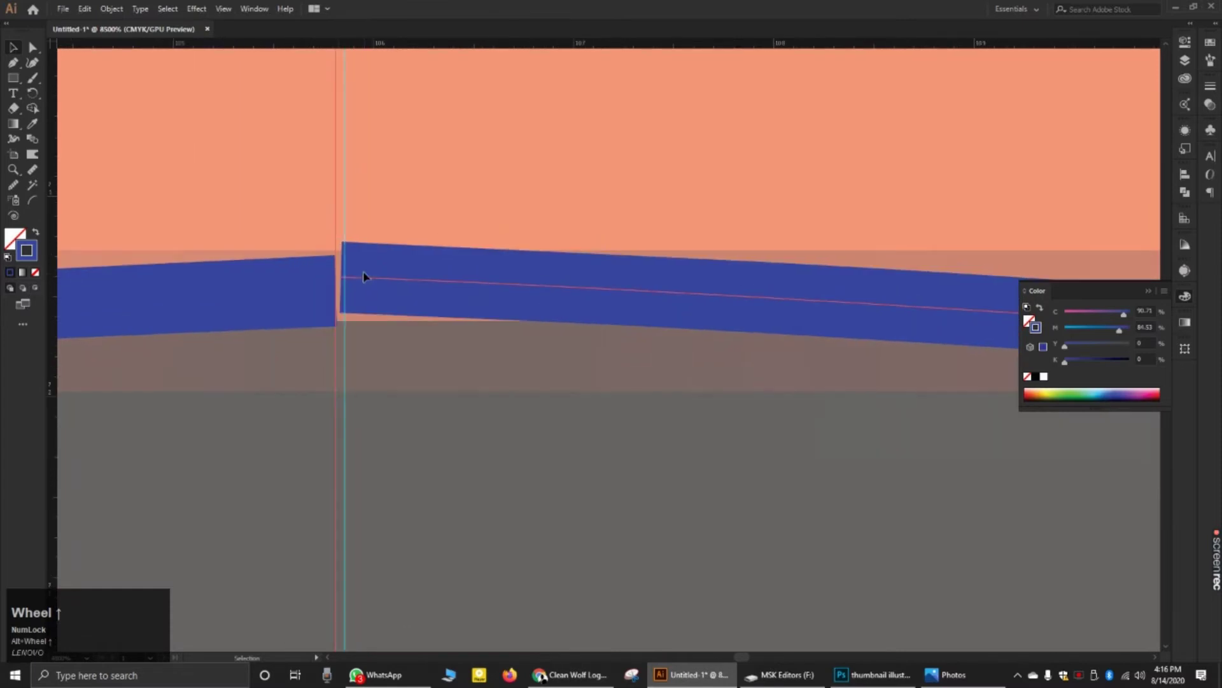
mouse_move(363, 279)
left_mouse_down()
mouse_move(368, 303)
mouse_move(382, 275)
left_mouse_up()
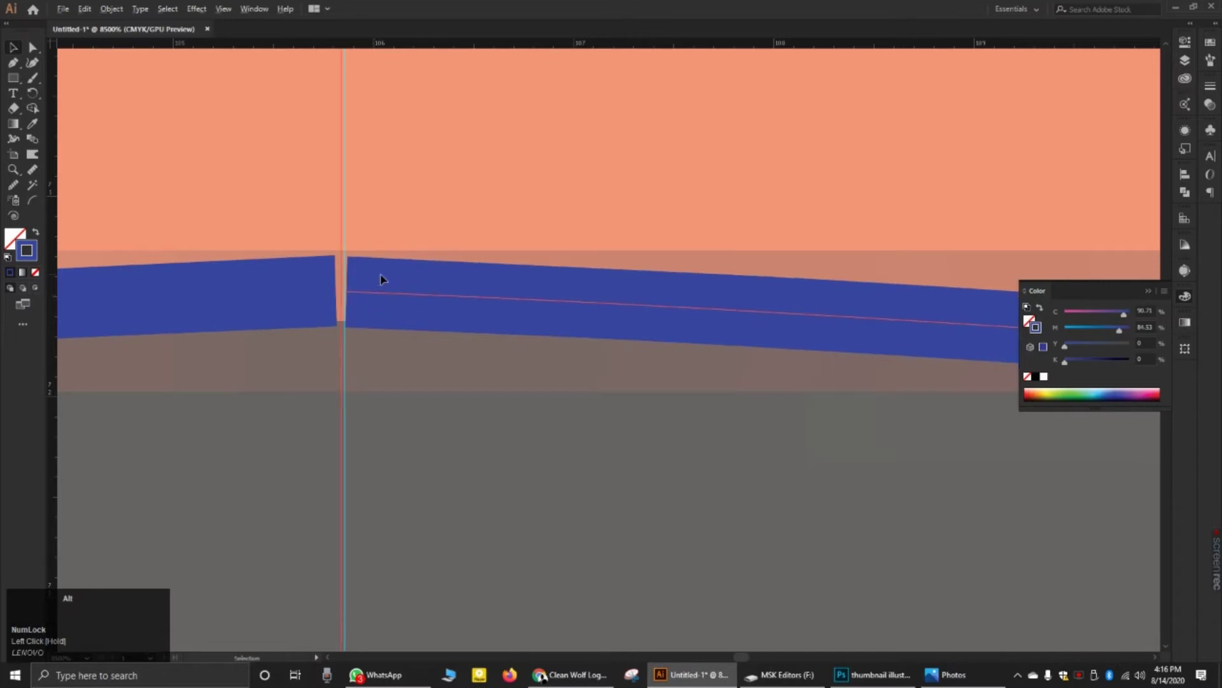
Step: Examine how the mirrored outline fits the wolf's right side and meets the left half at the forehead and neck tip
scroll(382, 276, "down", 5)
scroll(382, 275, "down", 7)
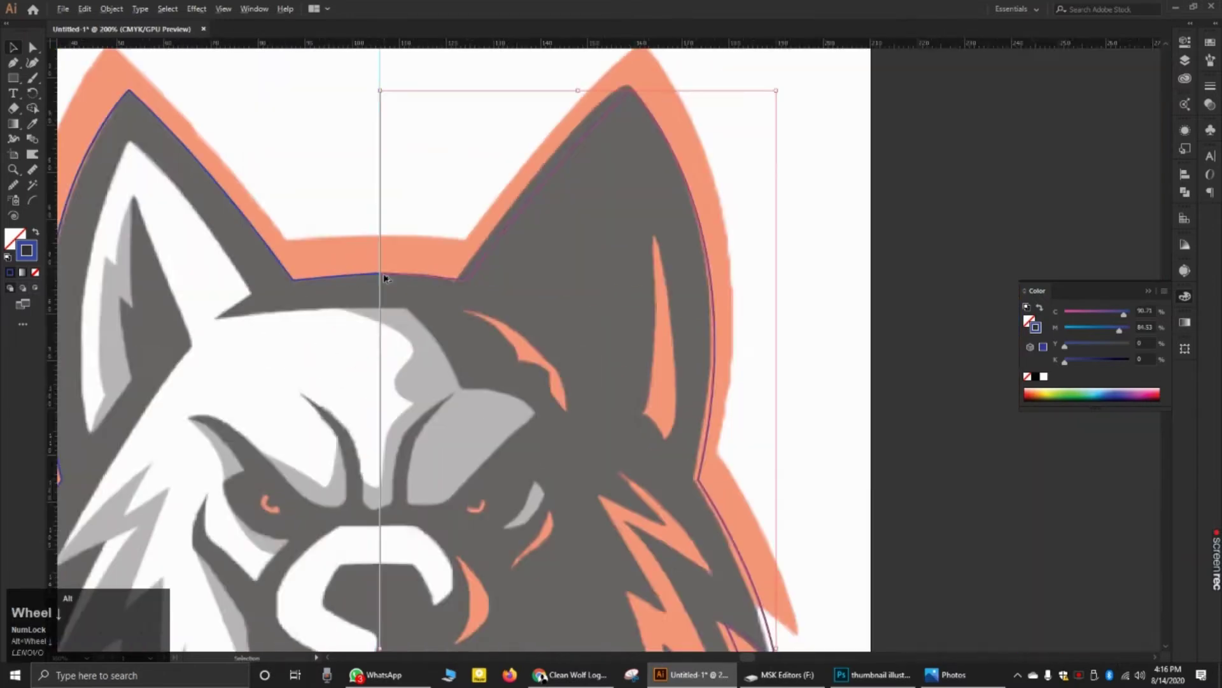
scroll(453, 261, "down", 1)
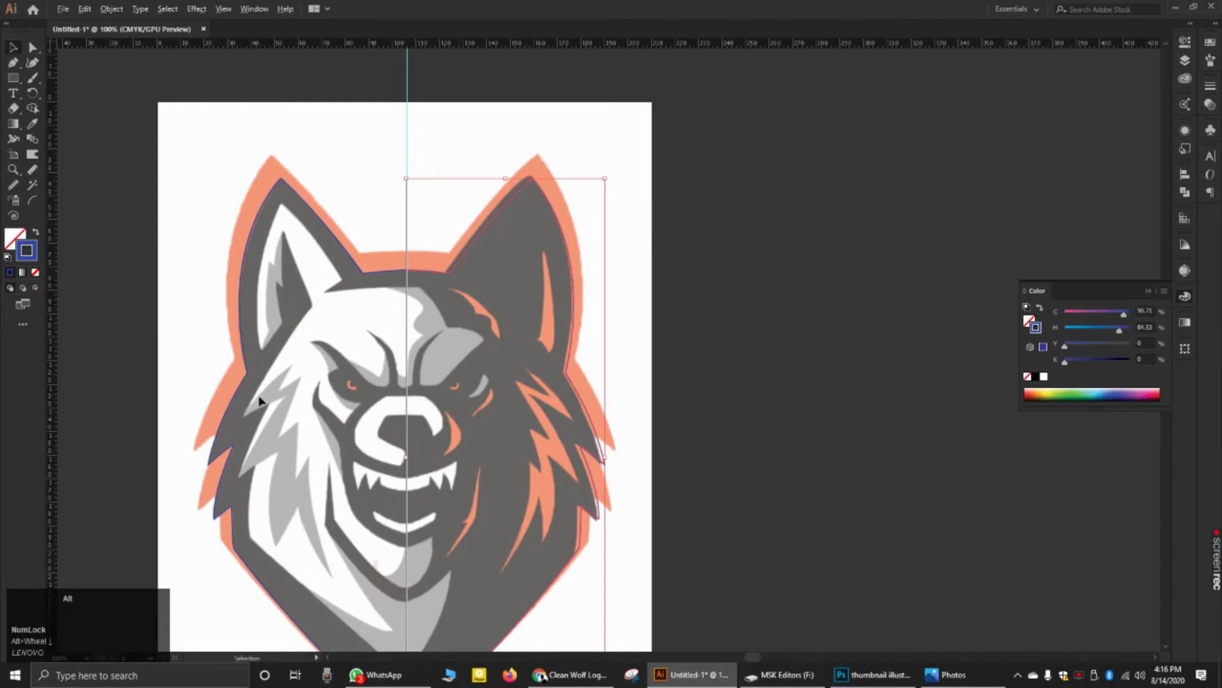
scroll(546, 387, "down", 2)
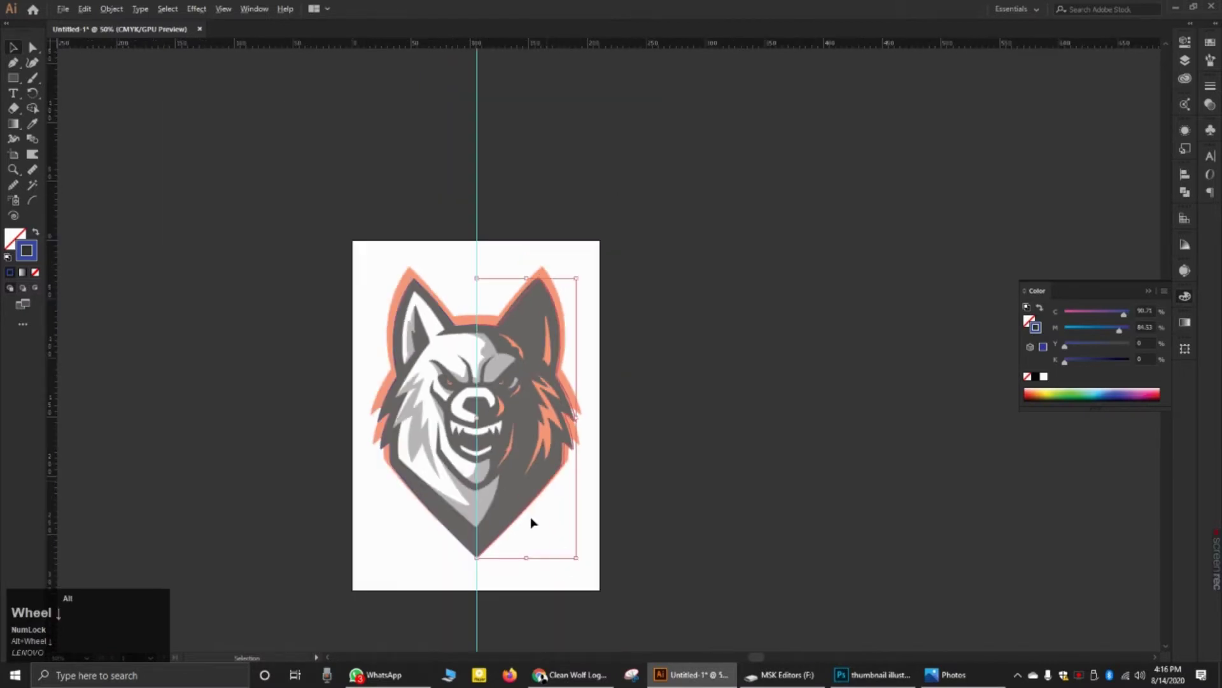
scroll(527, 531, "up", 2)
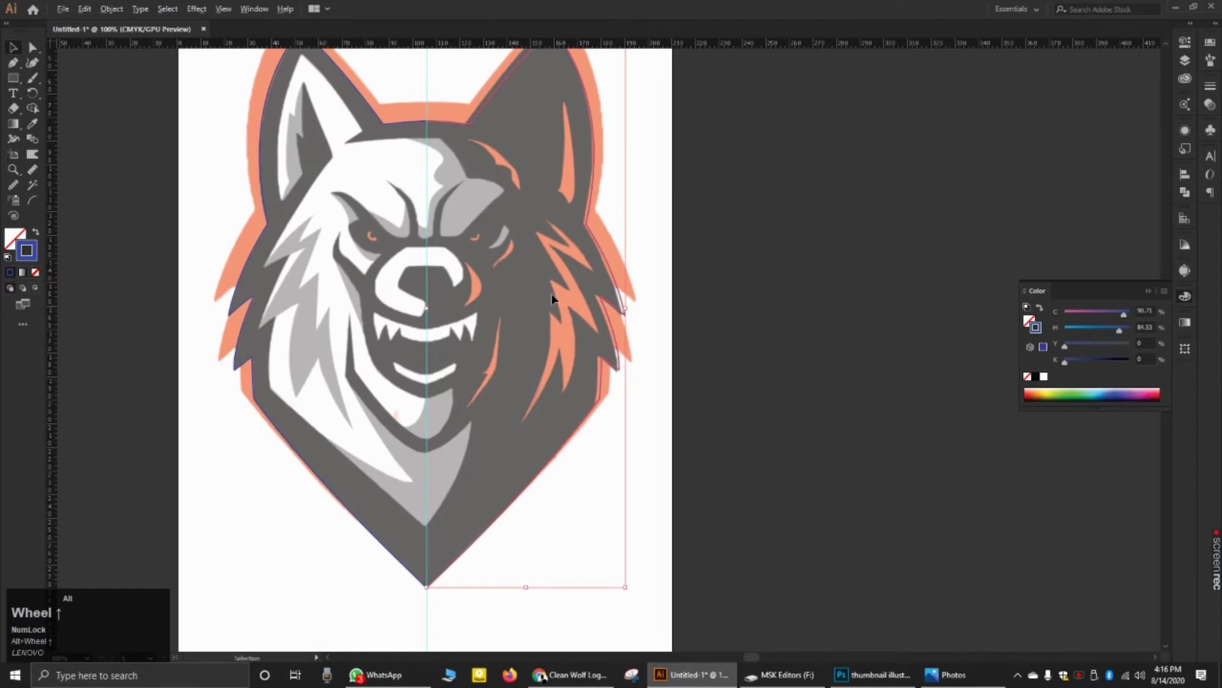
scroll(552, 296, "down", 1)
scroll(552, 191, "up", 3)
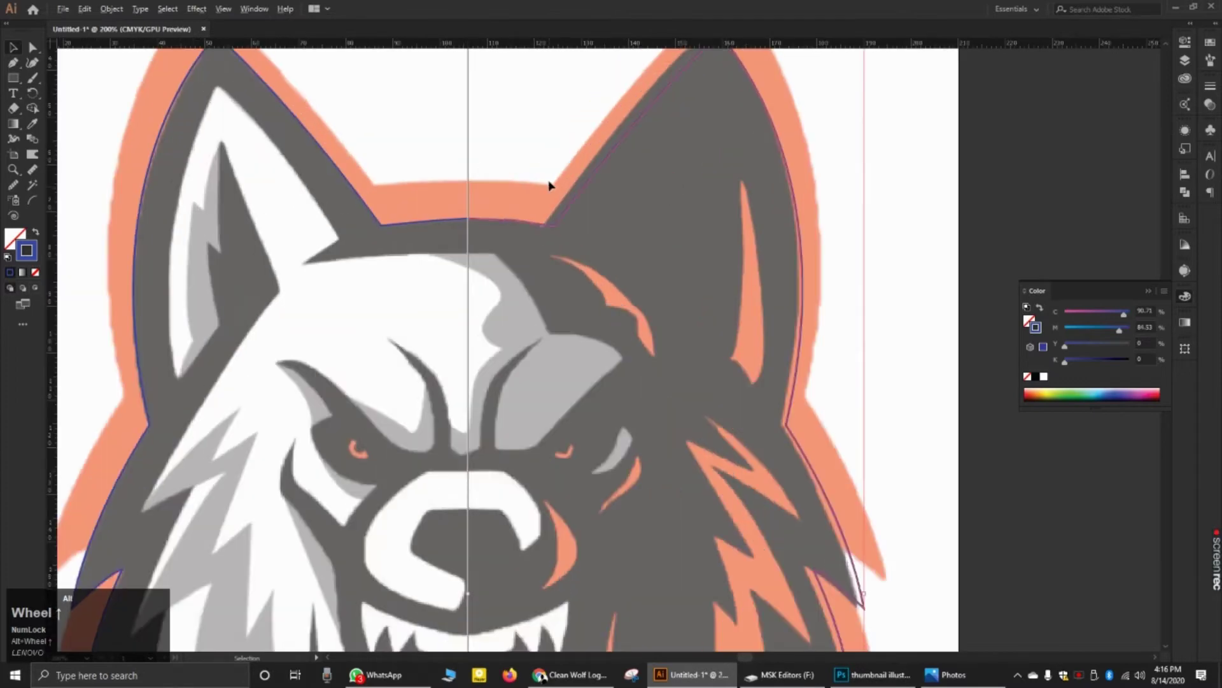
scroll(549, 185, "up", 2)
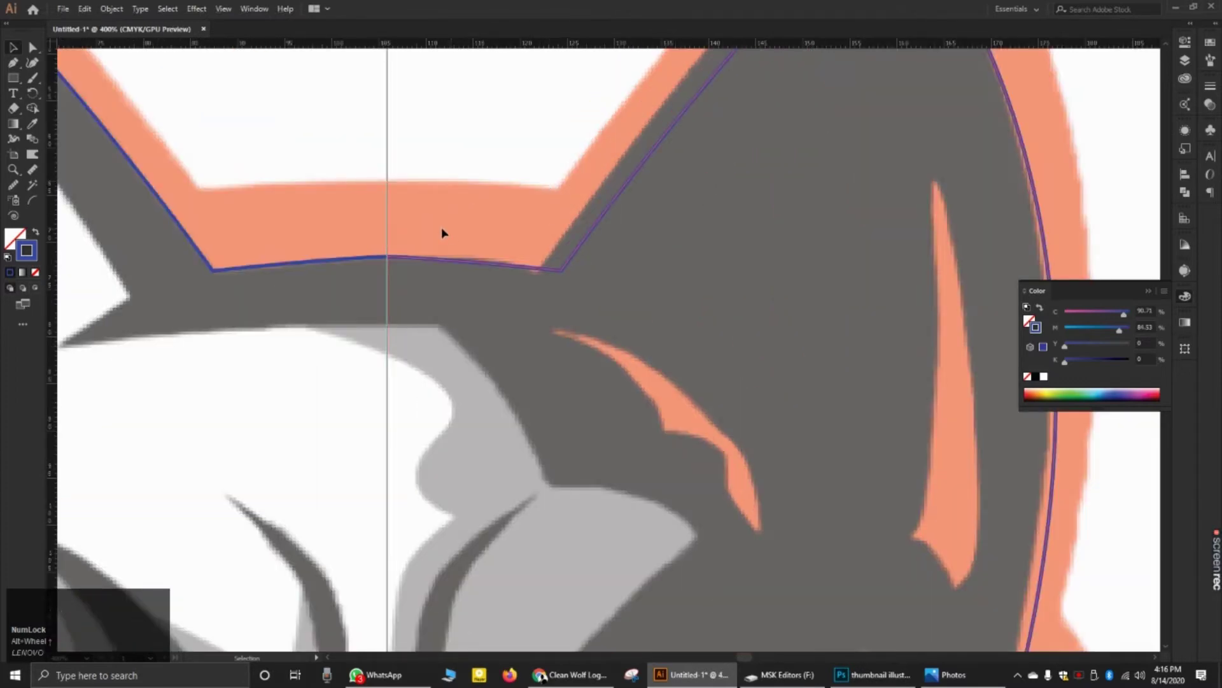
Step: Average the two forehead end points at the centre guide with Direct Selection, and join them
left_click(32, 47)
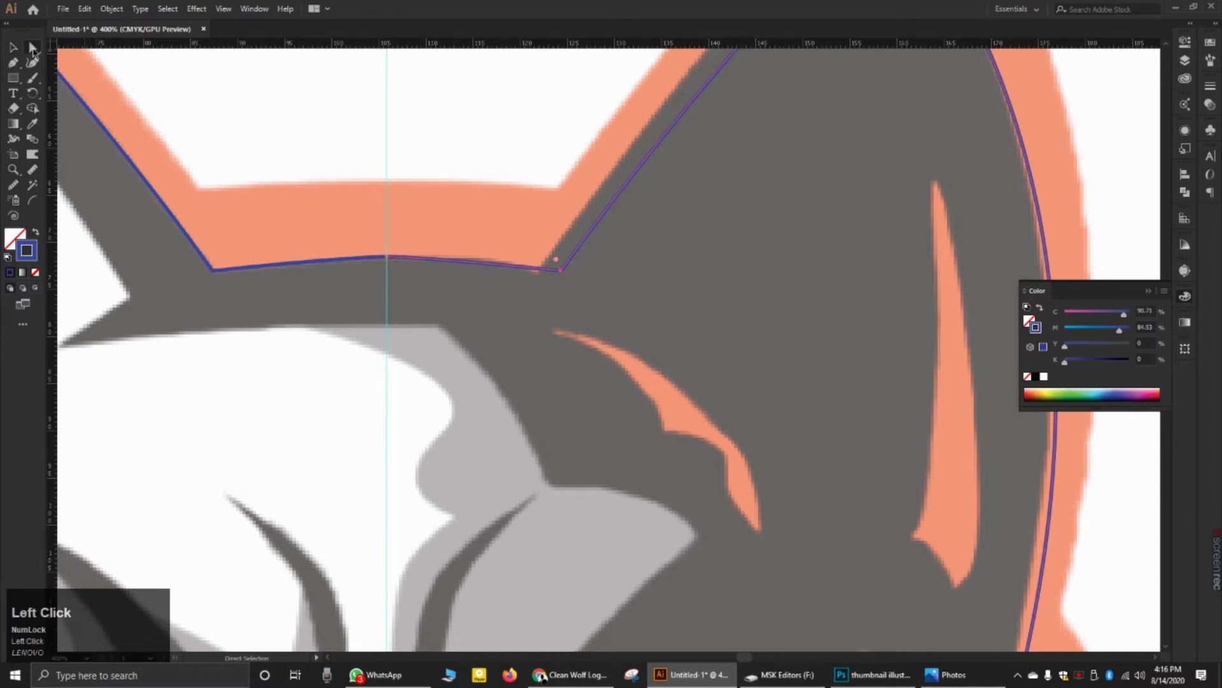
left_click(329, 285)
right_click(390, 261)
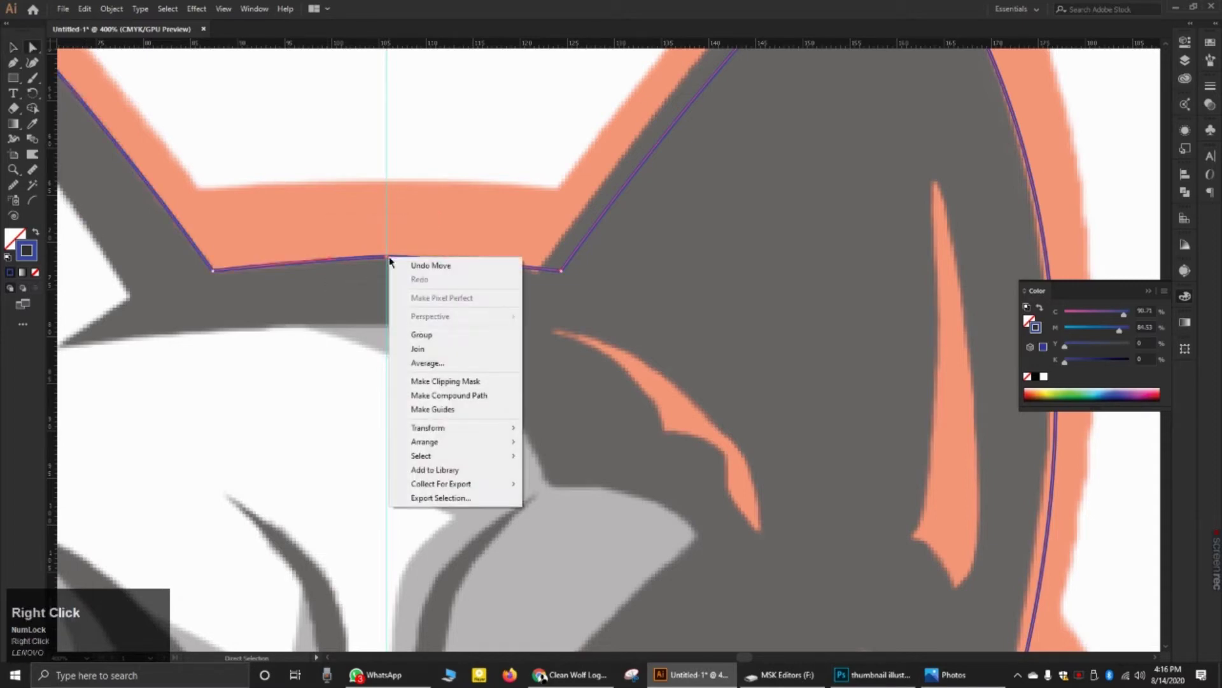
left_click(420, 358)
left_click(558, 378)
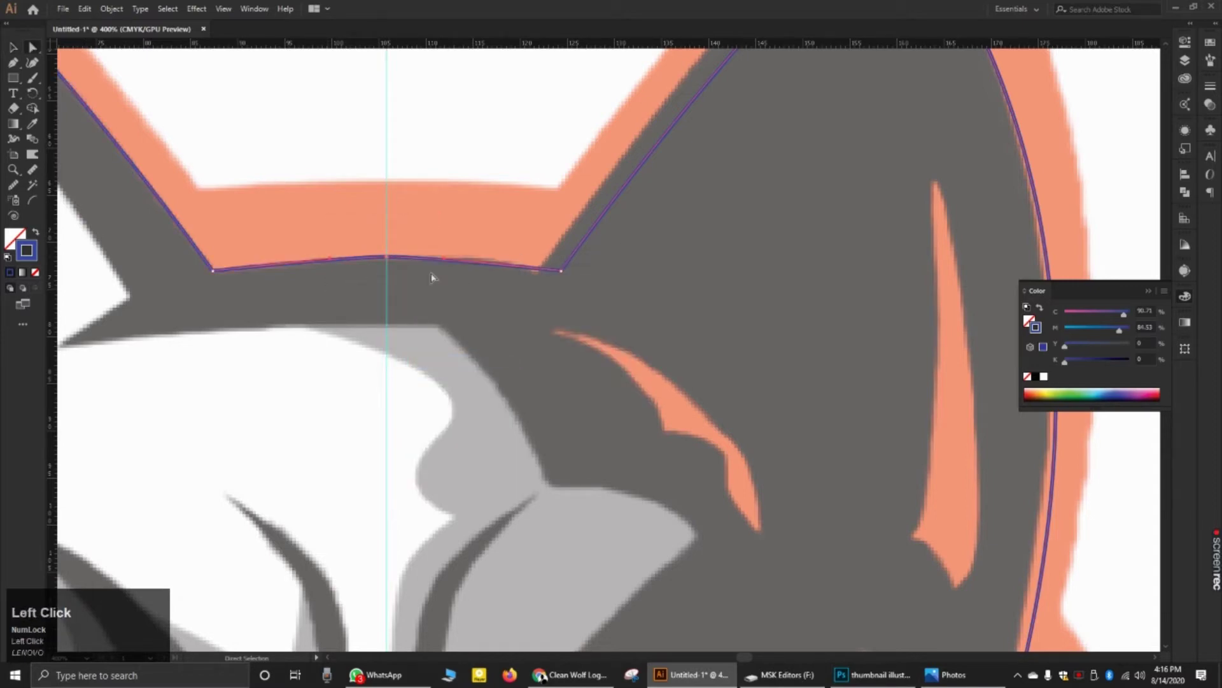
right_click(401, 258)
left_click(423, 346)
scroll(396, 262, "down", 5)
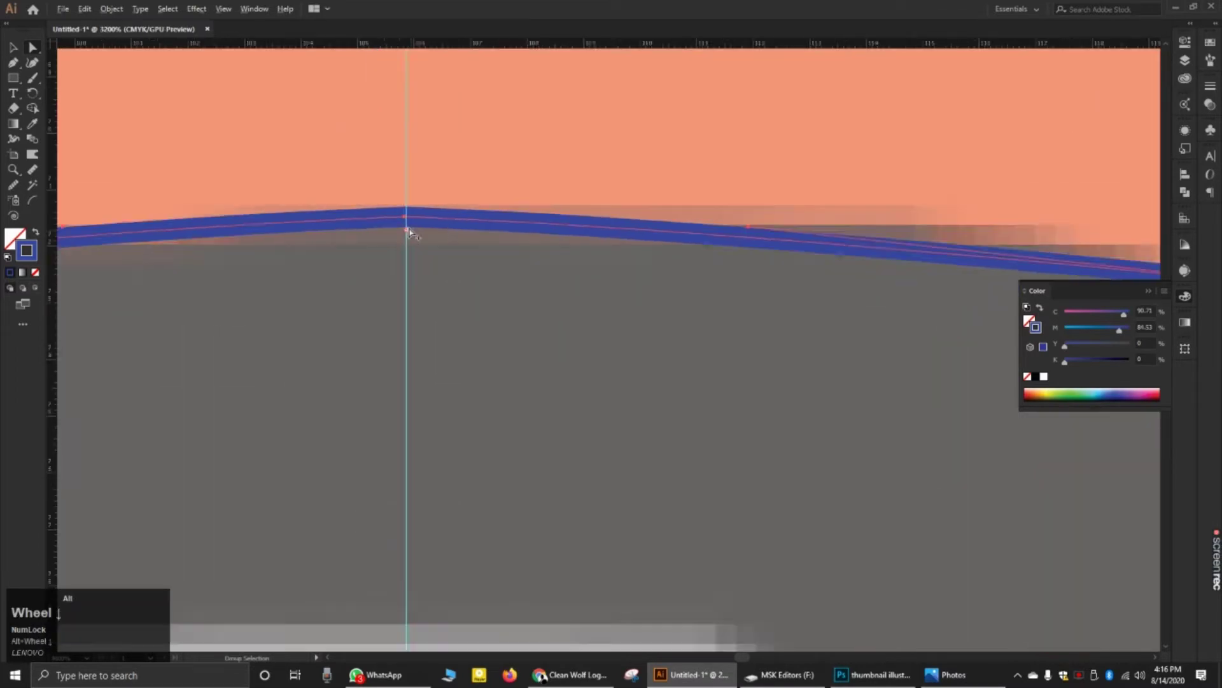
Step: Try to average the end points at the neck's bottom tip on both axes and join them
scroll(410, 233, "down", 8)
scroll(422, 429, "up", 5)
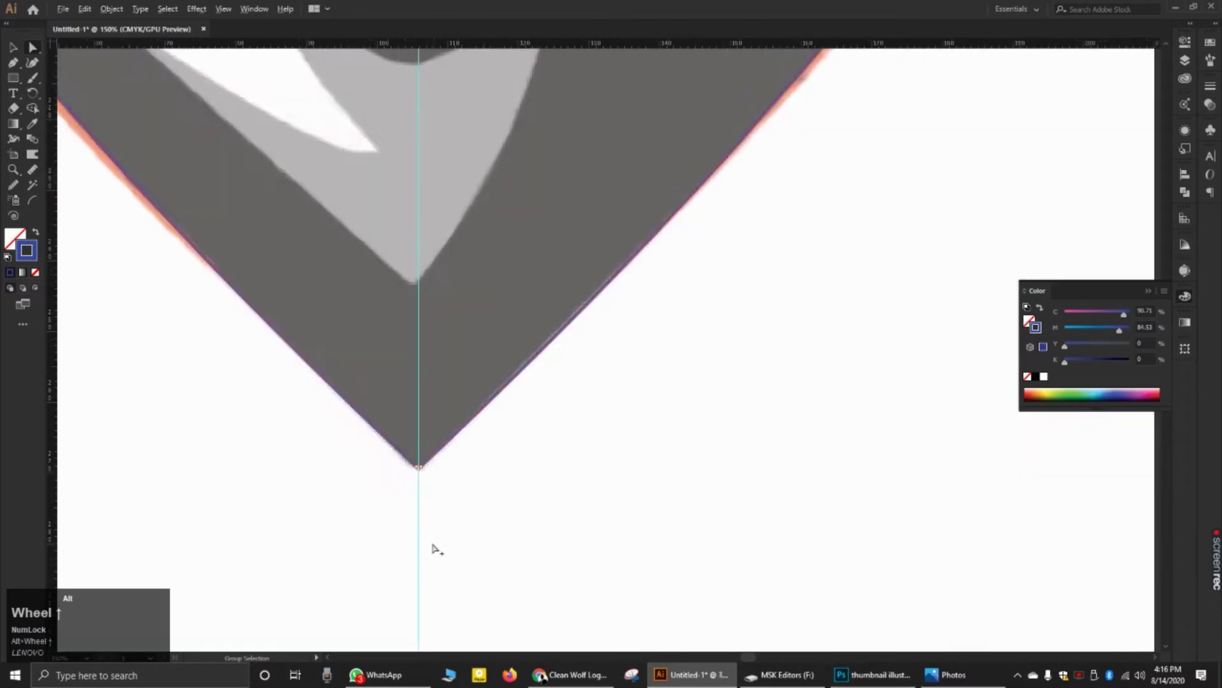
scroll(433, 506, "up", 4)
left_click_drag(436, 362, 408, 419)
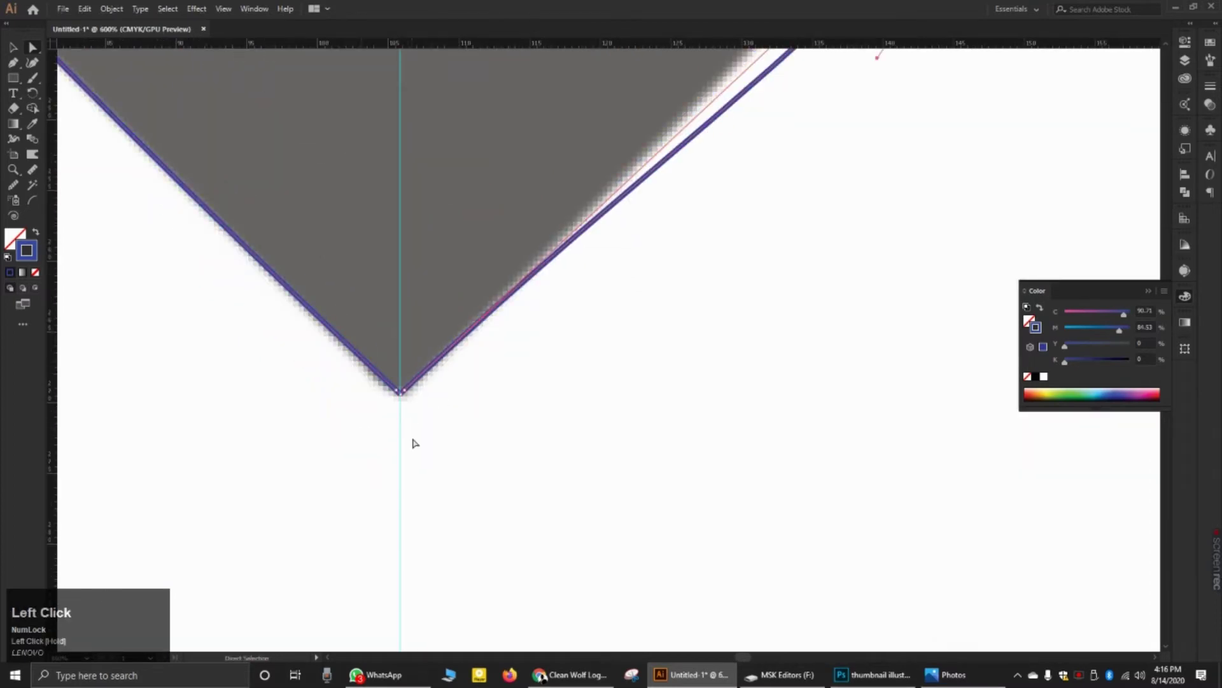
left_click(417, 336)
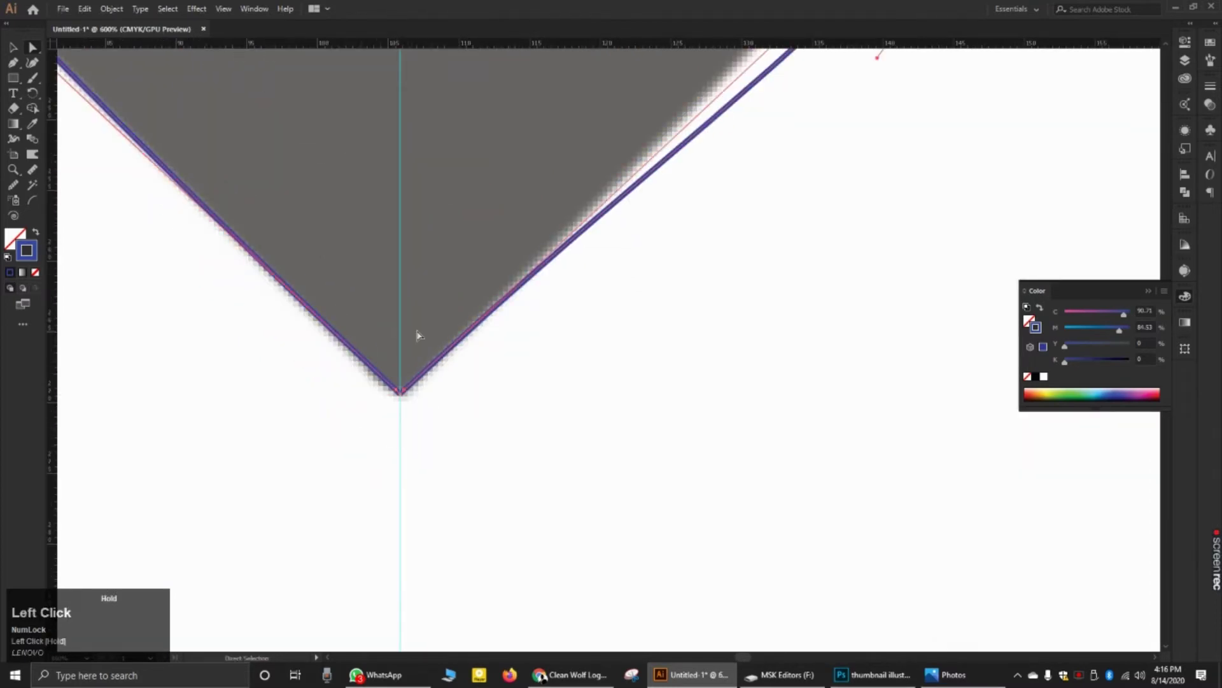
right_click(409, 385)
left_click(433, 493)
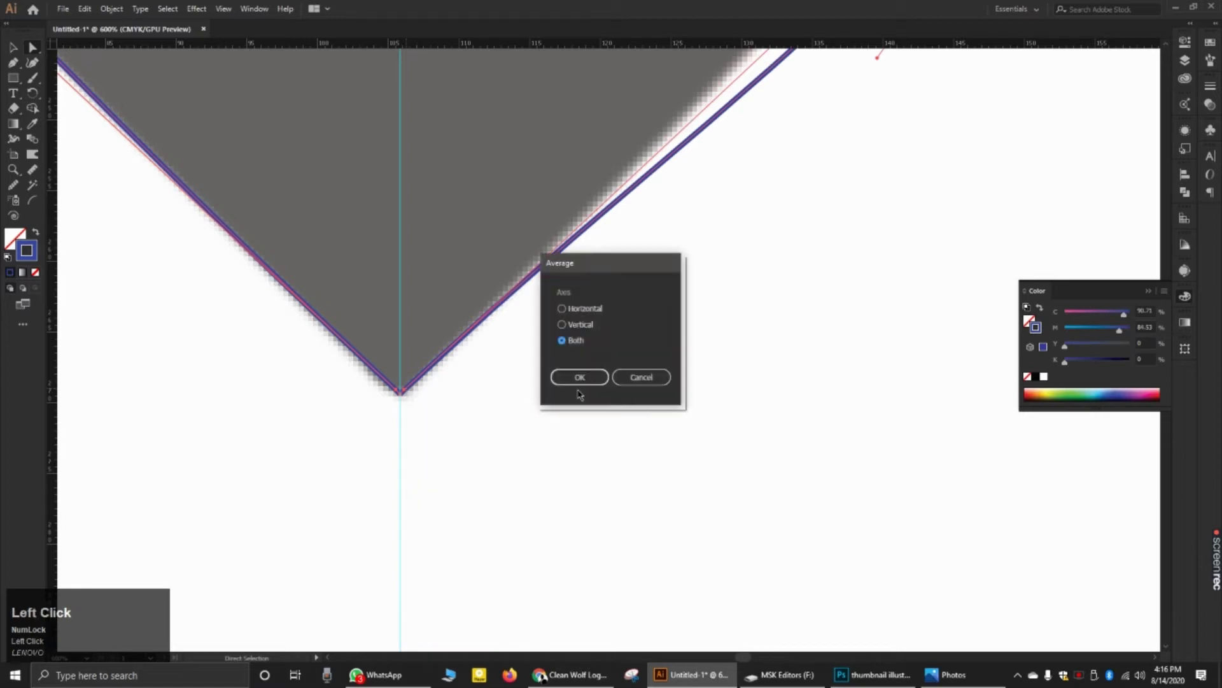
left_click(579, 377)
right_click(408, 382)
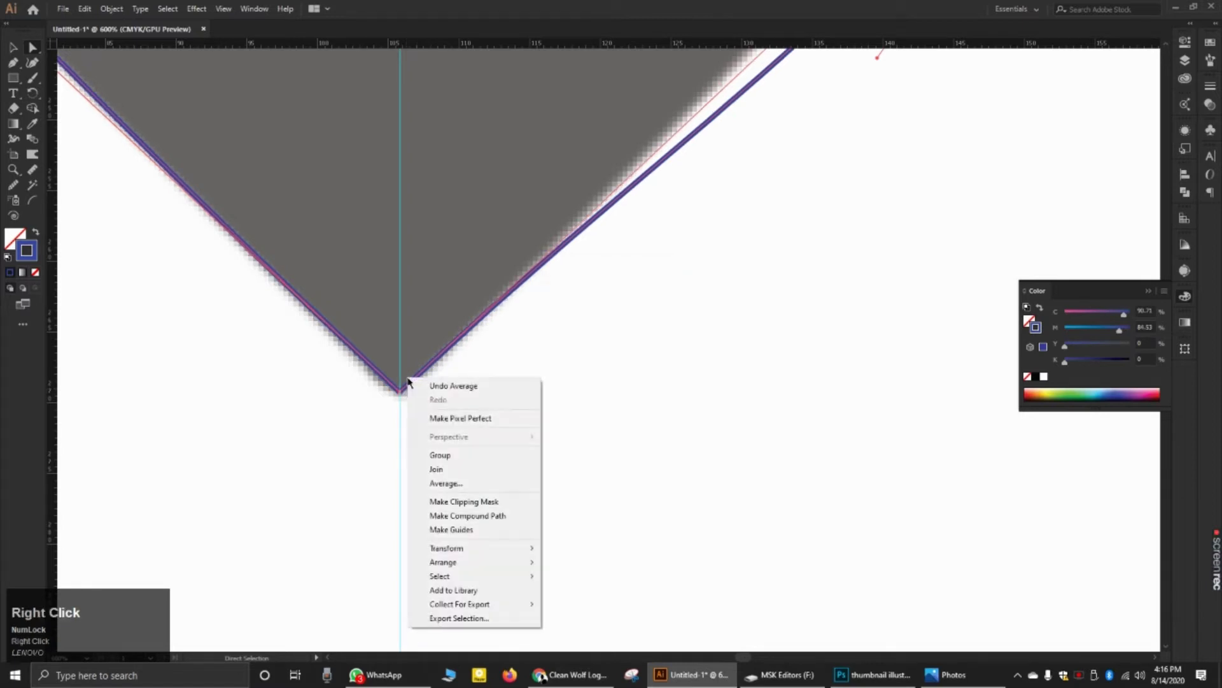
left_click(446, 469)
left_click(729, 354)
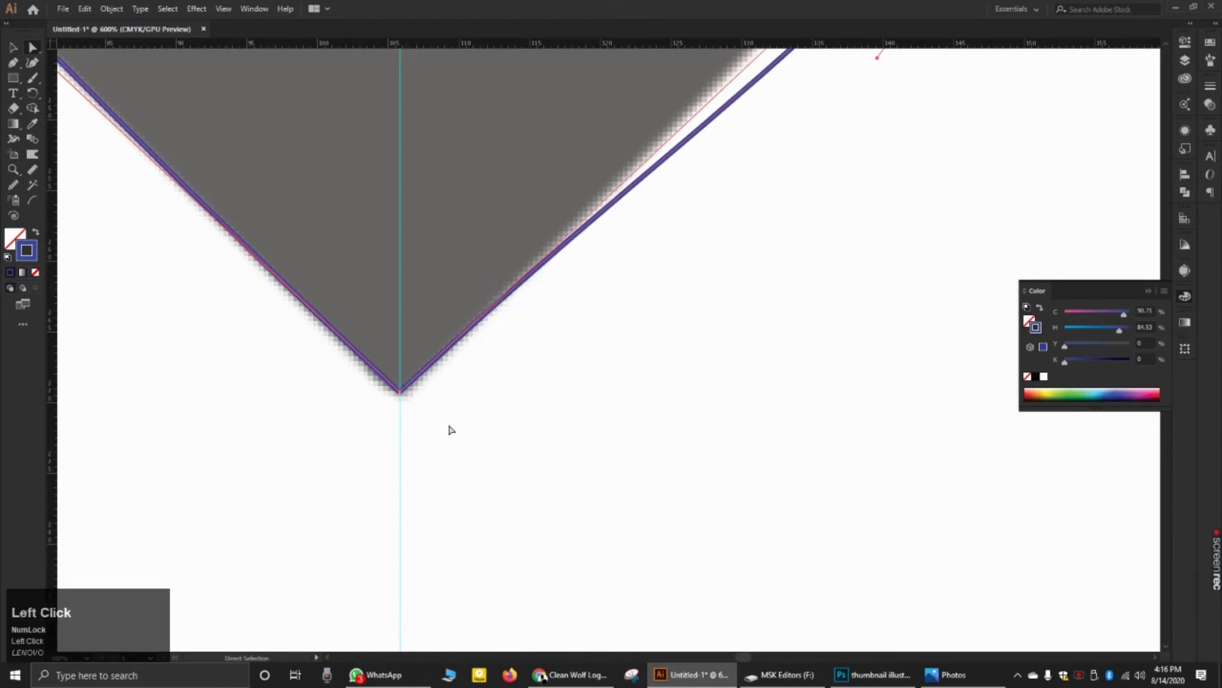
Step: Try joining the neck tip's end points again, and set the join alert not to show again
scroll(385, 426, "up", 4)
scroll(448, 268, "up", 3)
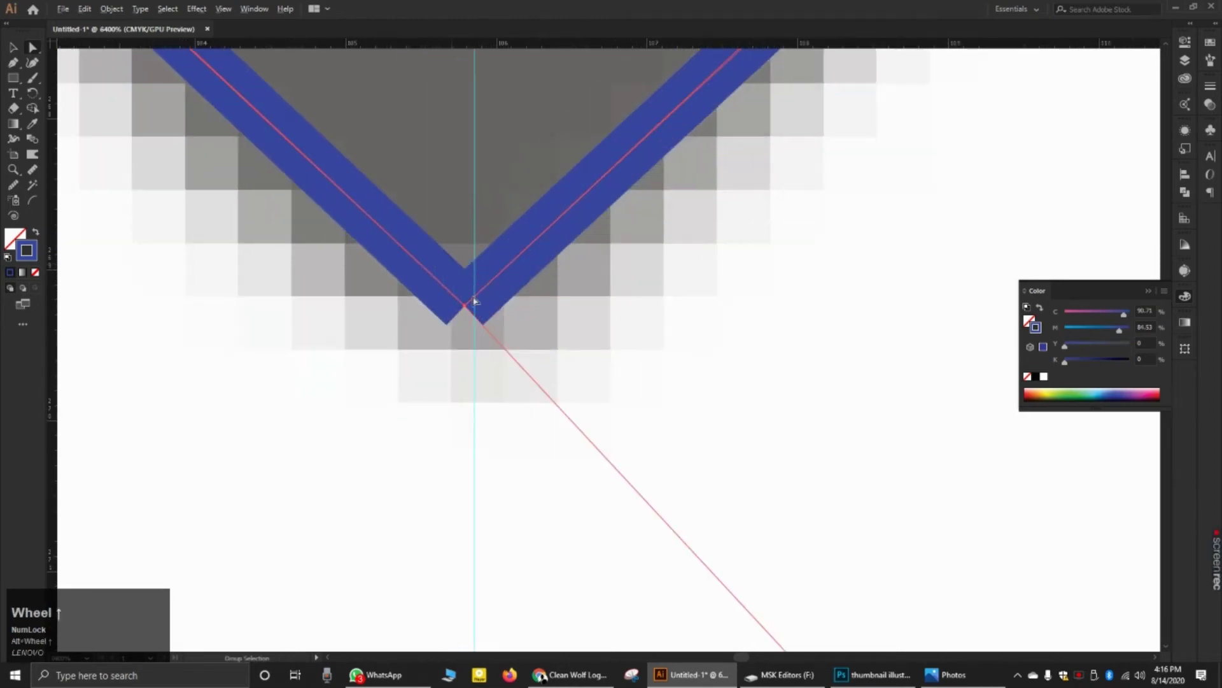
right_click(474, 297)
left_click(501, 388)
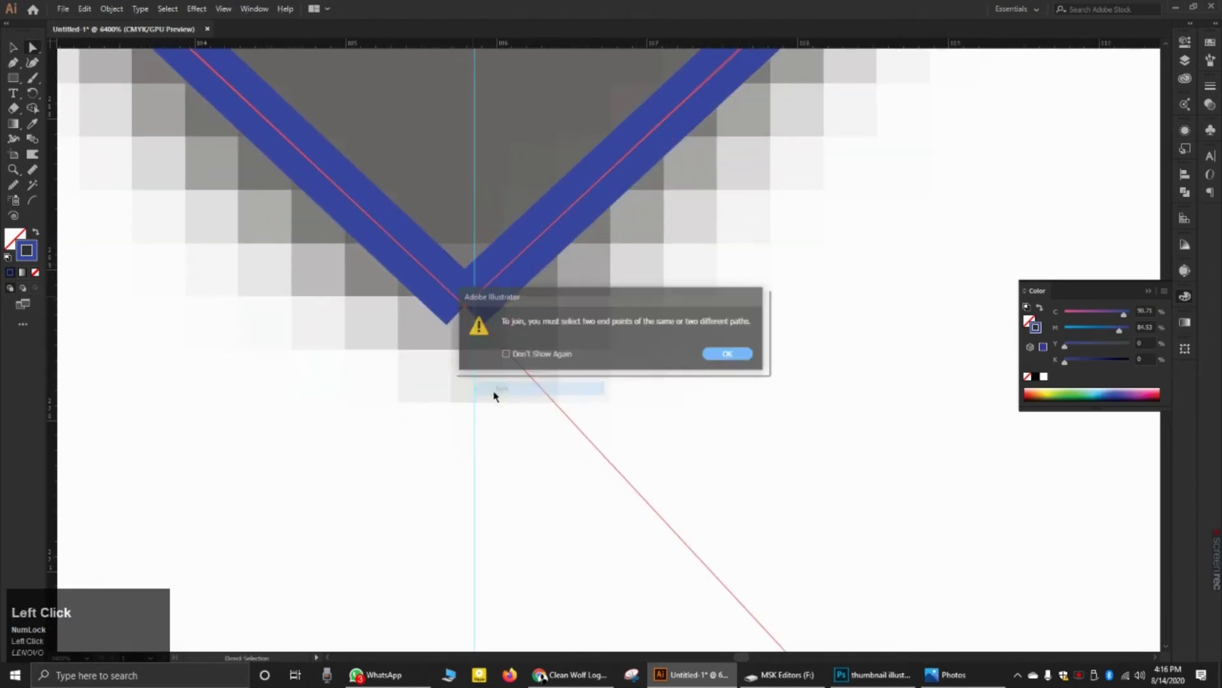
left_click(505, 354)
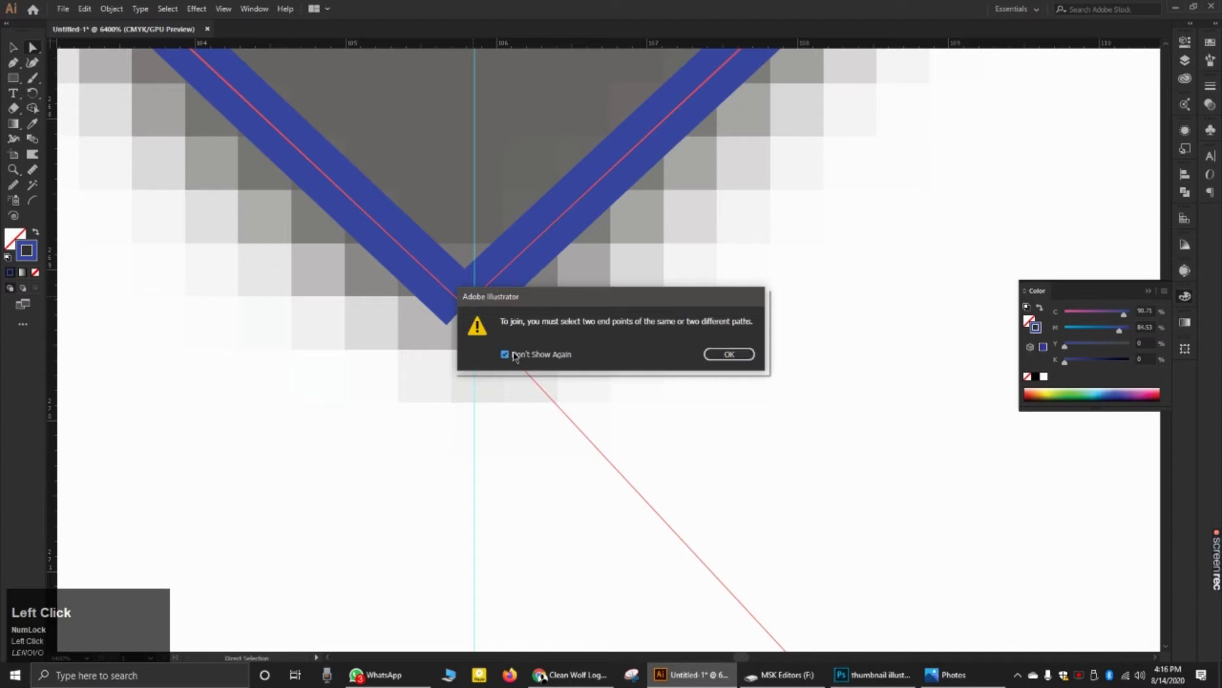
left_click(728, 355)
left_click(554, 357)
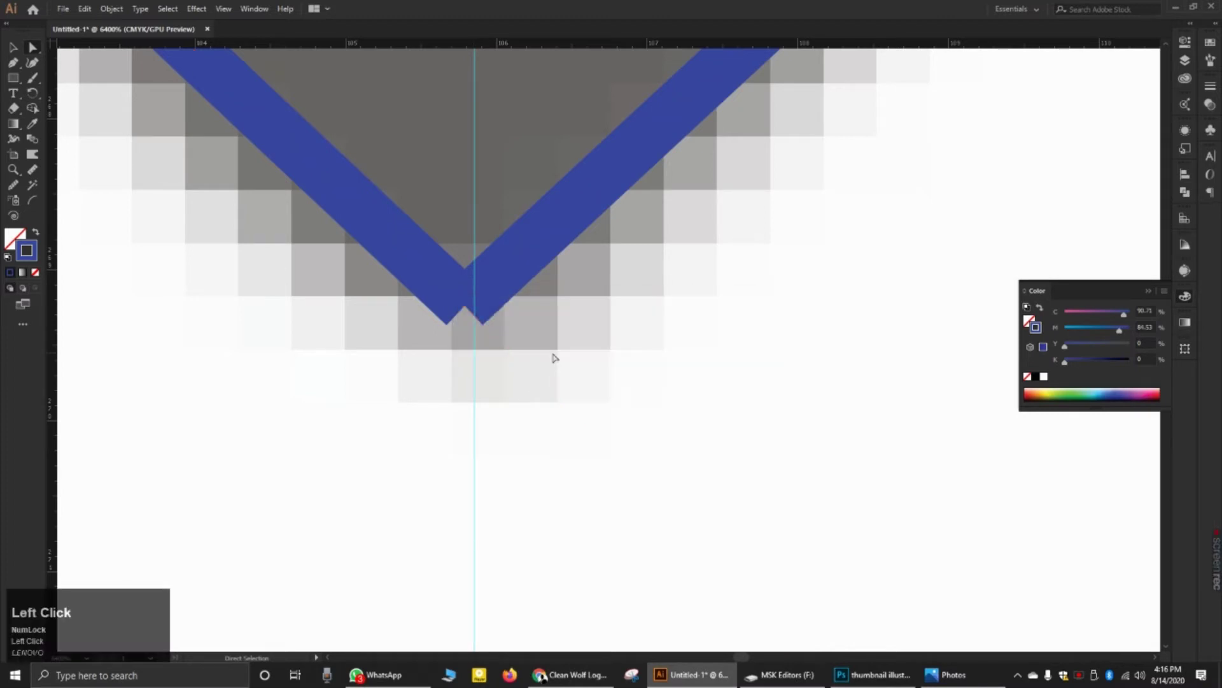
Step: Reselect the outline and try to close its neck tip by averaging the points between two Join attempts
left_click(344, 241)
scroll(479, 297, "down", 3)
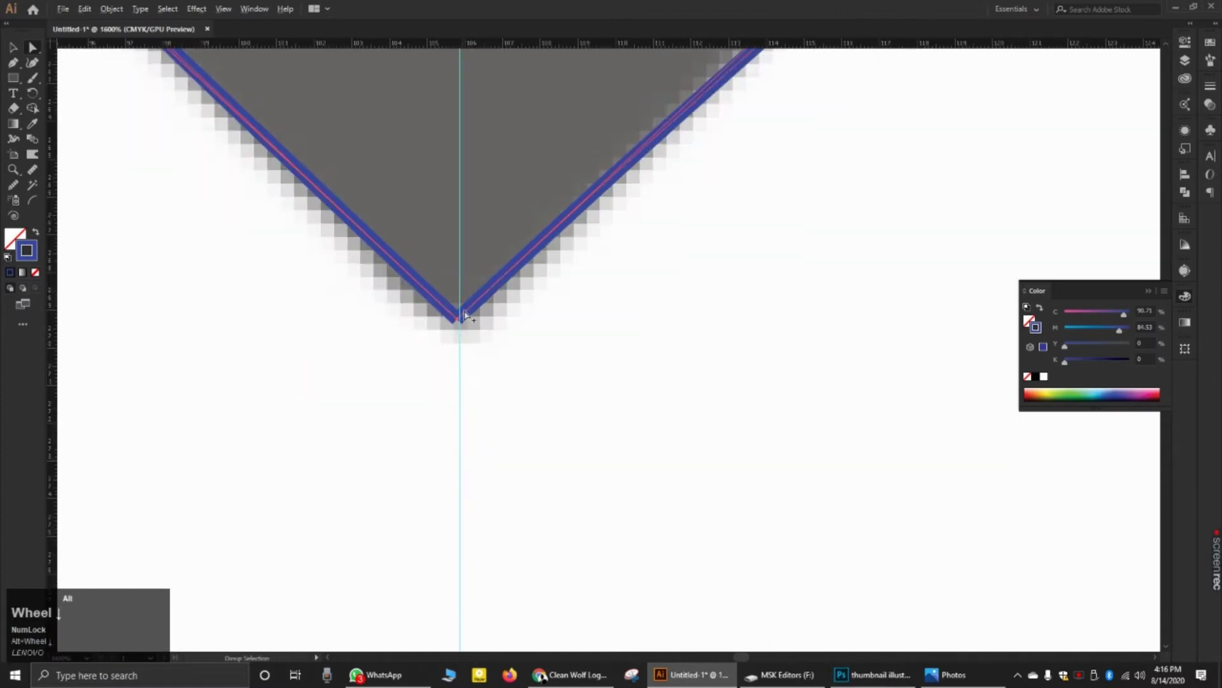
scroll(461, 321, "up", 2)
scroll(467, 340, "up", 3)
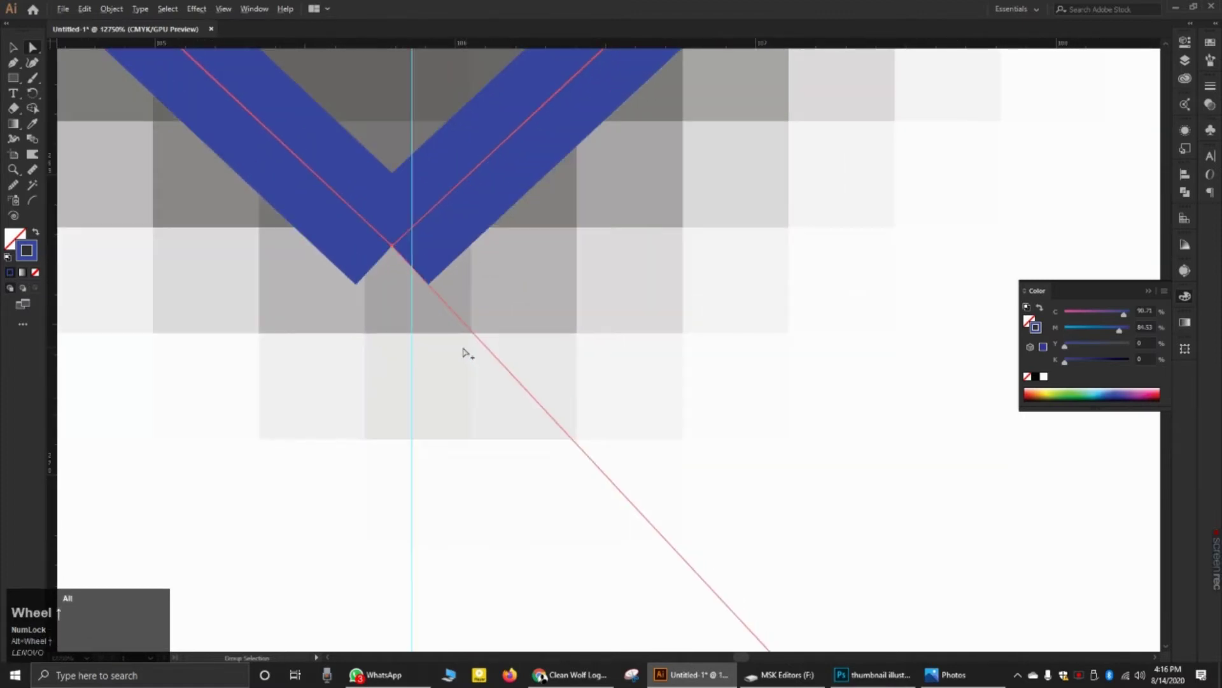
scroll(465, 352, "down", 3)
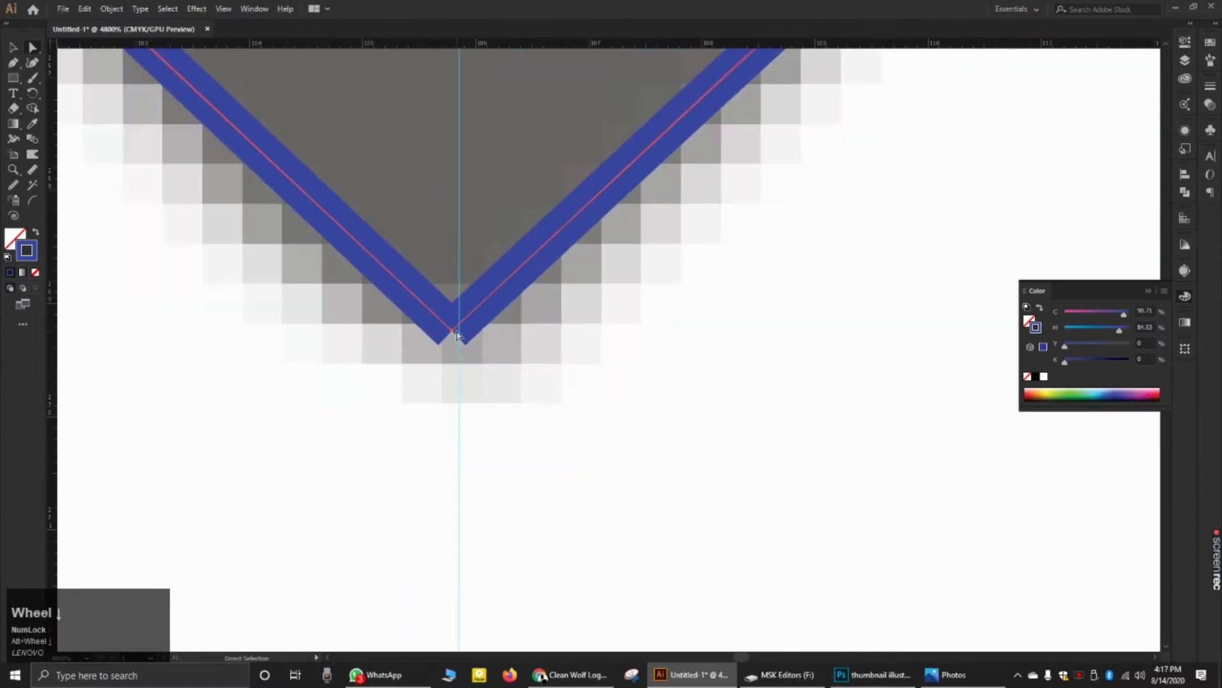
right_click(457, 335)
left_click(483, 418)
right_click(450, 334)
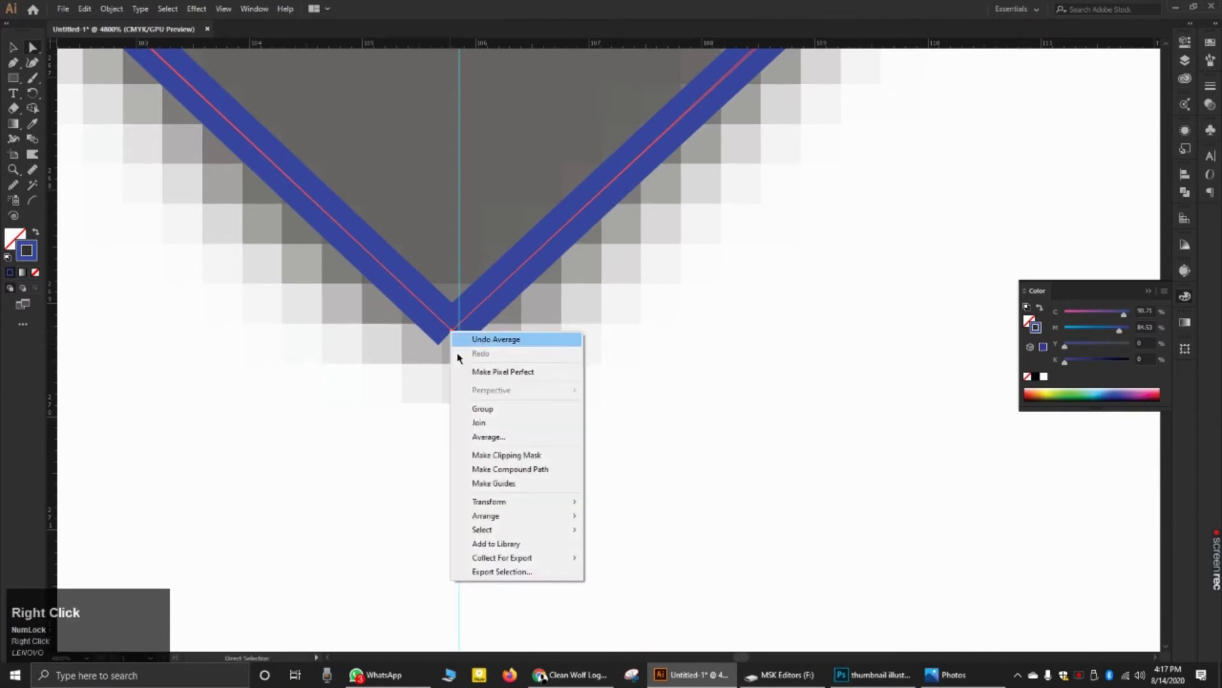
left_click(487, 433)
left_click(582, 377)
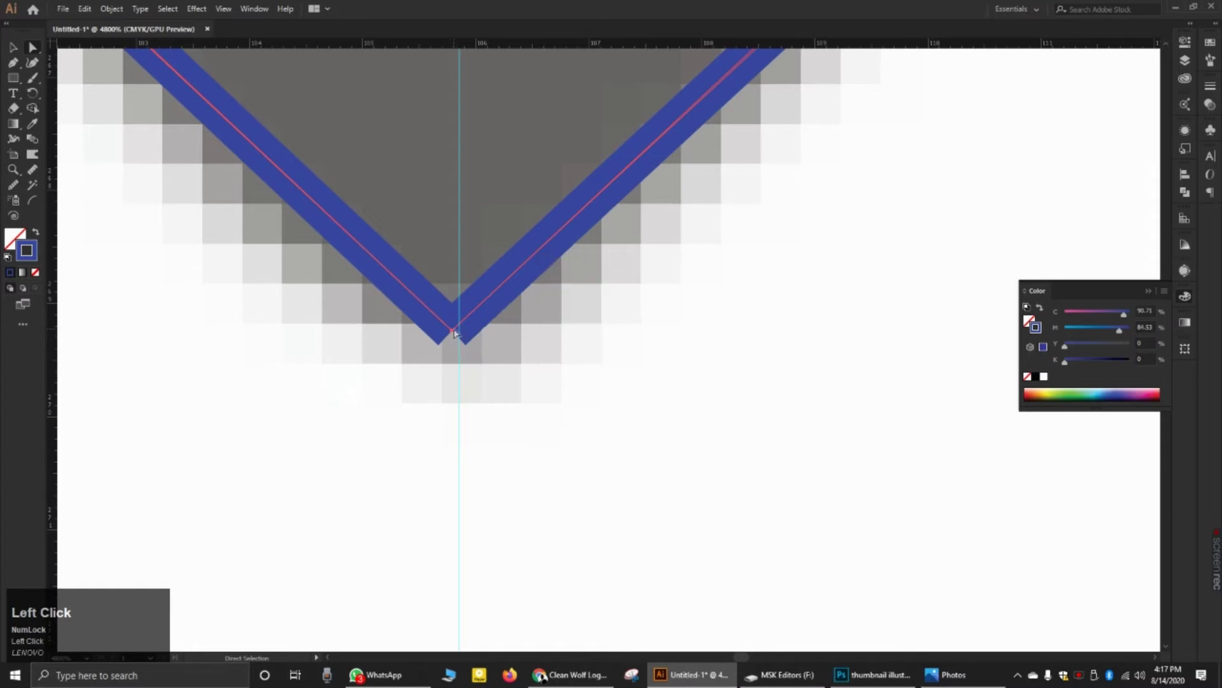
right_click(452, 331)
left_click(481, 418)
Step: Reselect the neck tip, and undo the averaging and joining attempts there along with the bending of the right neck edge
scroll(535, 362, "down", 12, "alt")
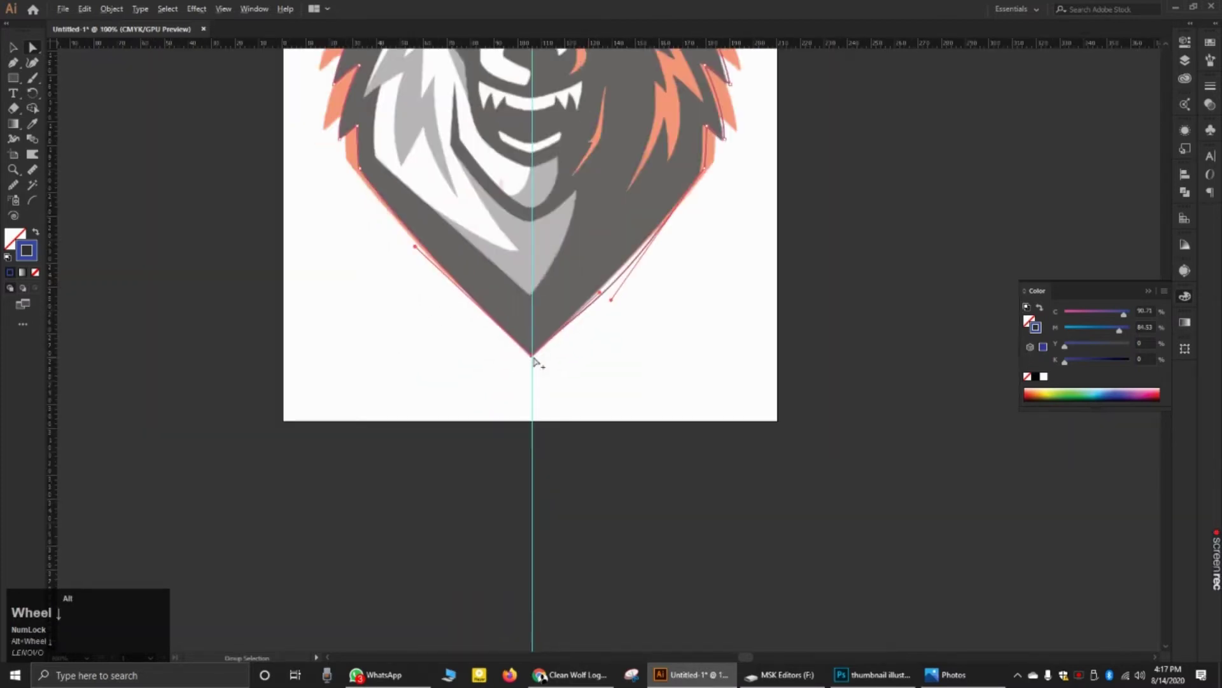
scroll(535, 363, "down", 2, "alt")
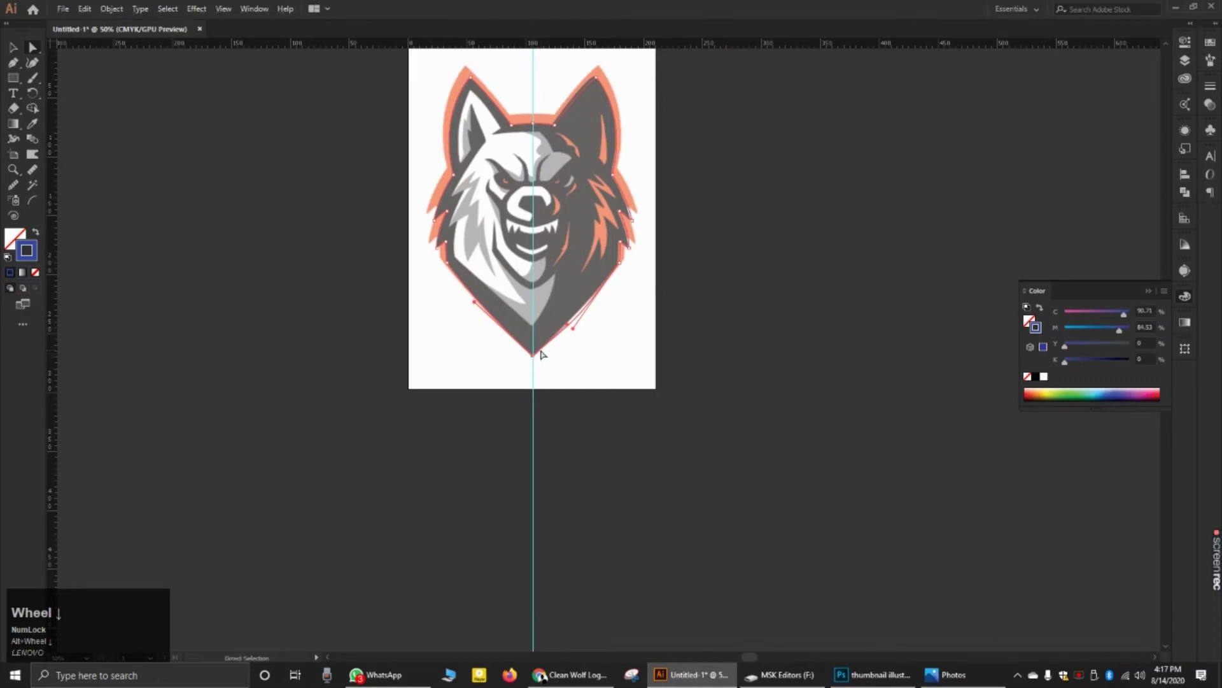
left_click(571, 352)
scroll(543, 354, "up", 5, "alt")
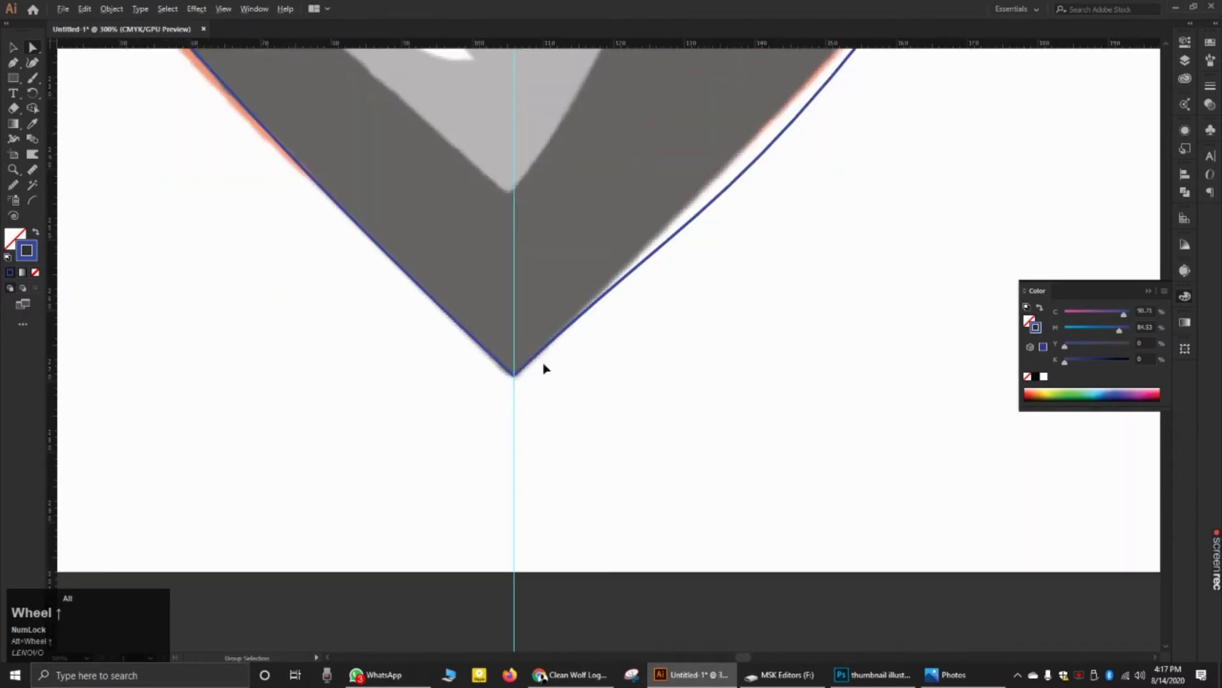
left_click_drag(537, 371, 469, 401)
scroll(499, 382, "down", 4, "alt")
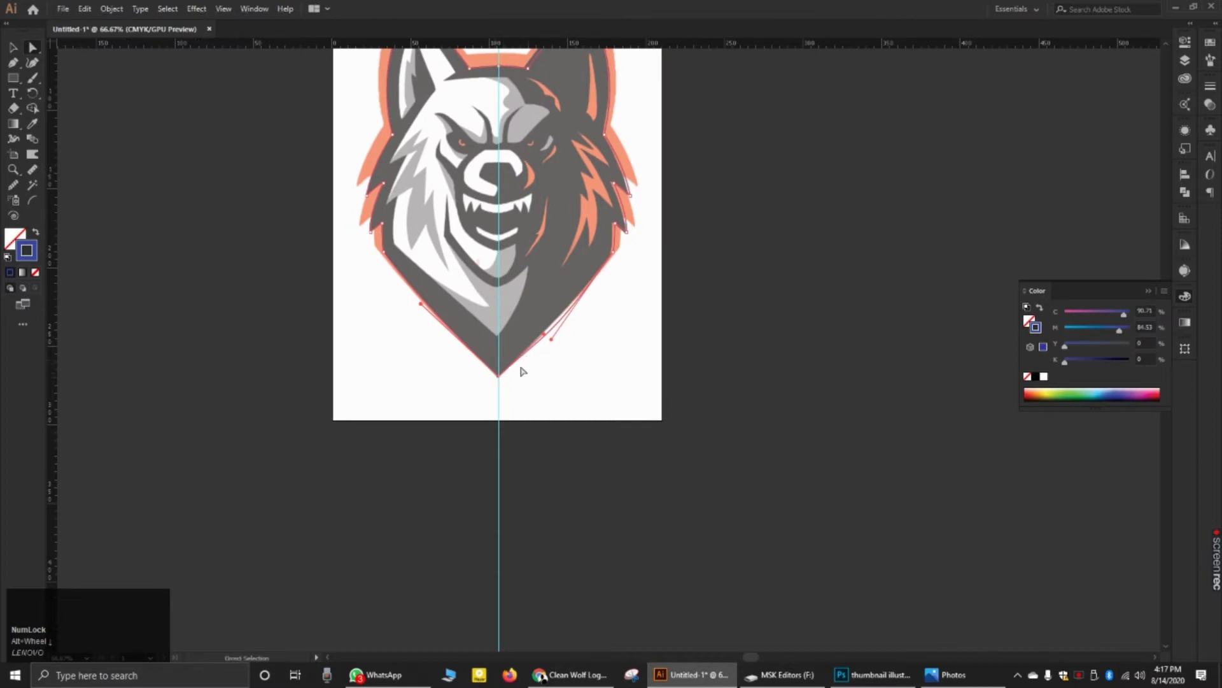
left_click_drag(525, 369, 467, 409)
key("ctrl")
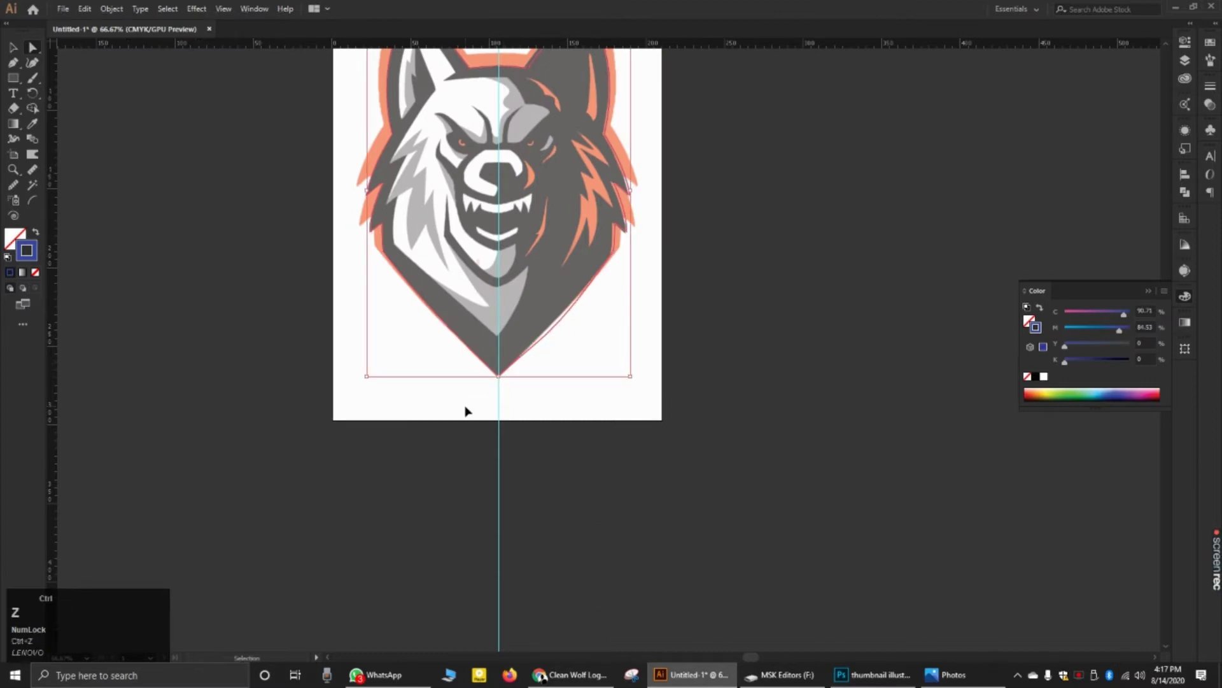
key("ctrl+z")
scroll(517, 288, "down", 2)
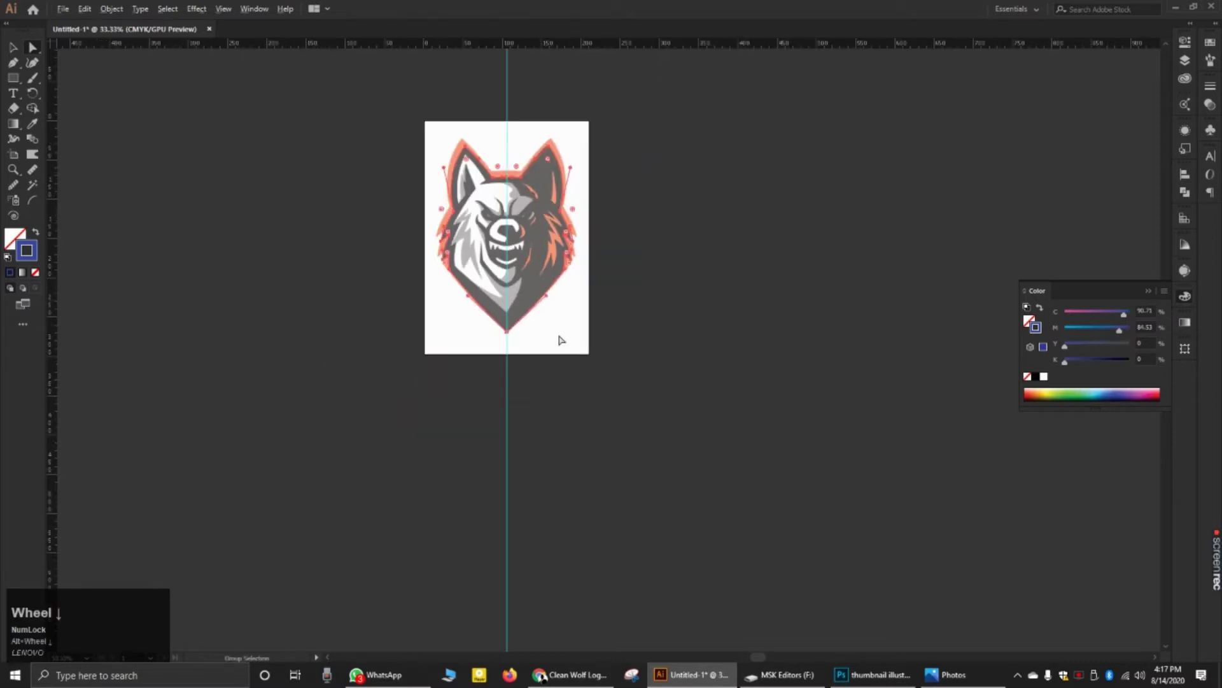
Step: Examine the outline's points at the neck's bottom tip up close, checking both halves around the centre guide
left_click(554, 331)
scroll(499, 329, "up", 2)
left_click_drag(547, 339, 501, 333)
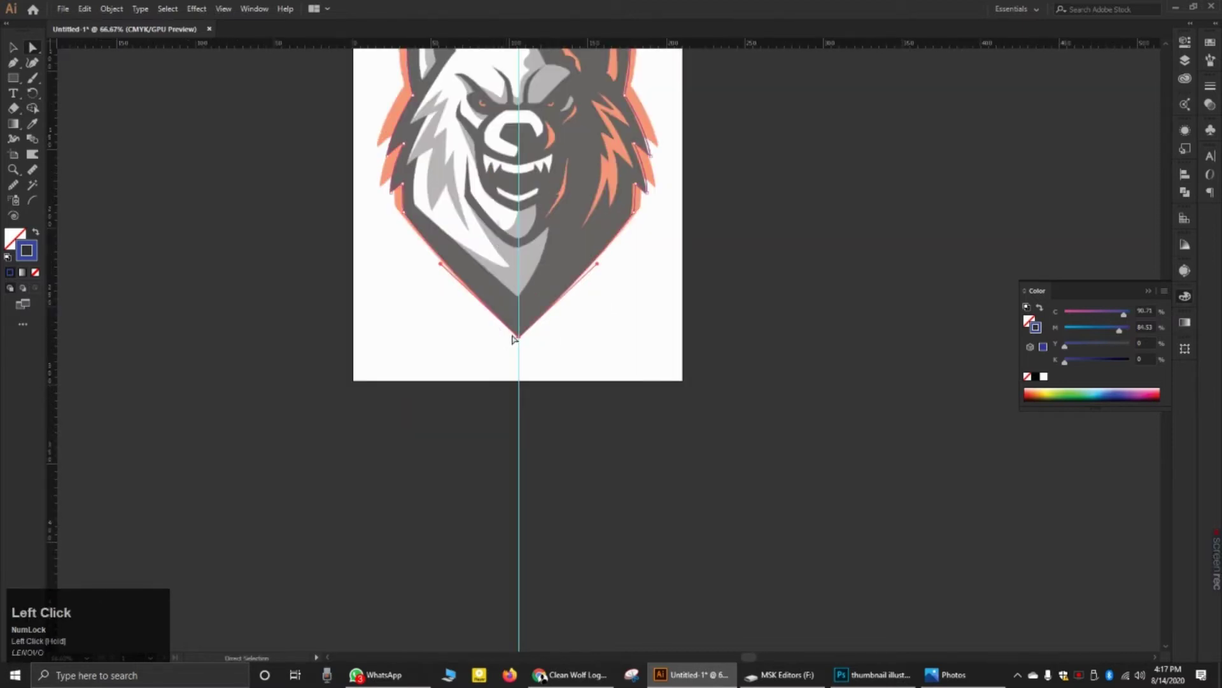
left_click(520, 341, "alt")
scroll(529, 344, "up", 8)
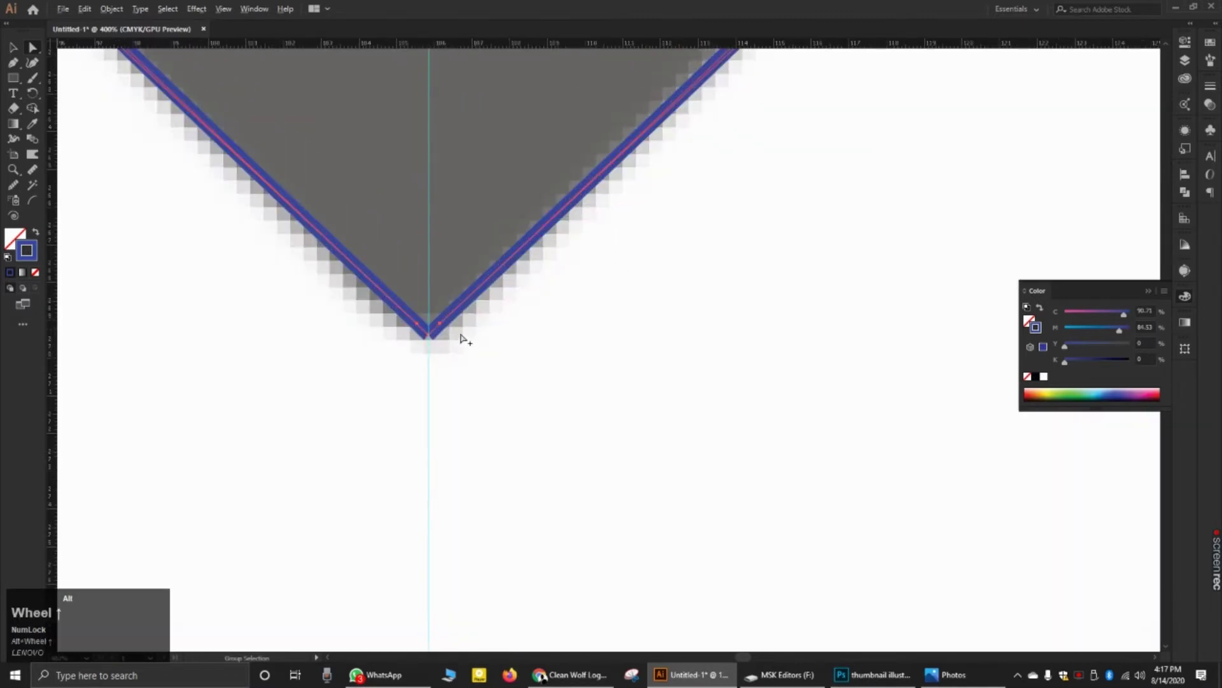
left_click(431, 340)
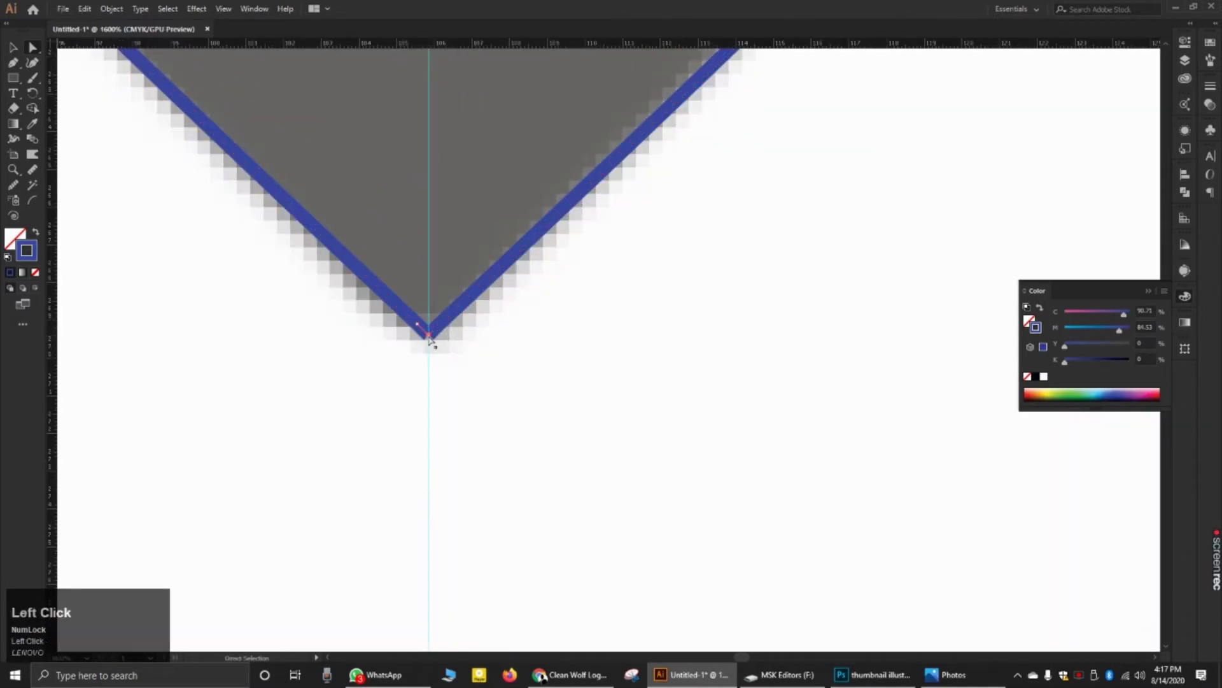
scroll(428, 331, "up", 4)
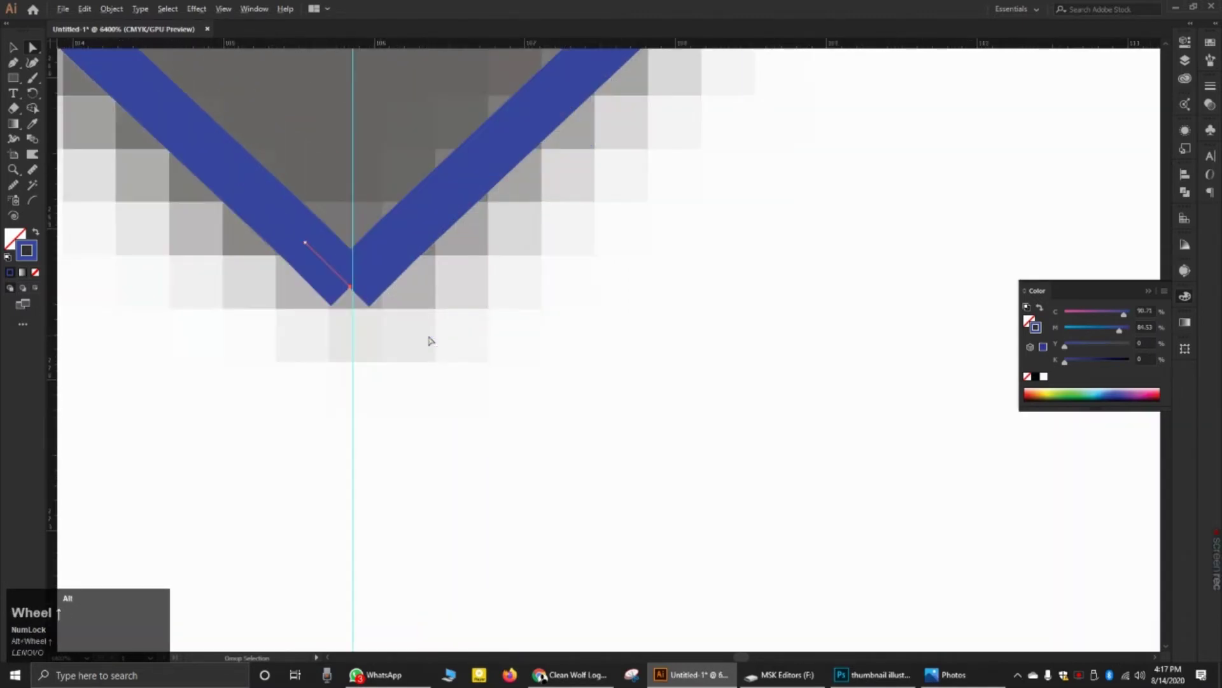
left_click(305, 244)
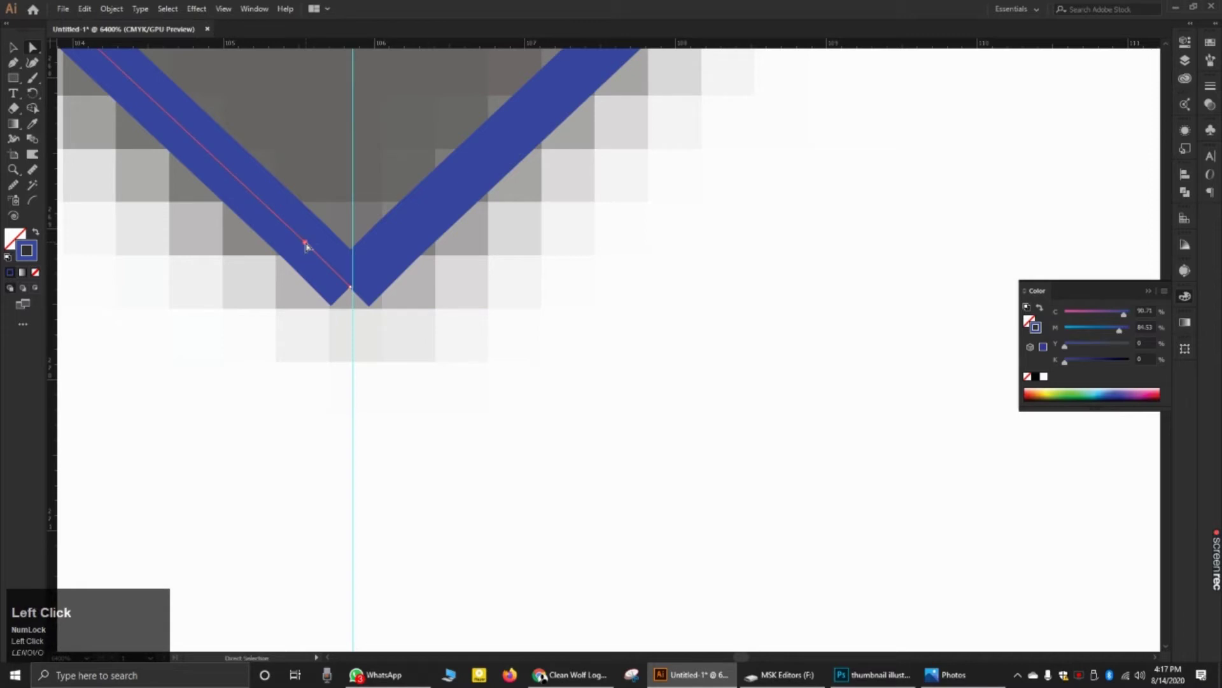
left_click(394, 250, "shift")
scroll(372, 299, "down", 4)
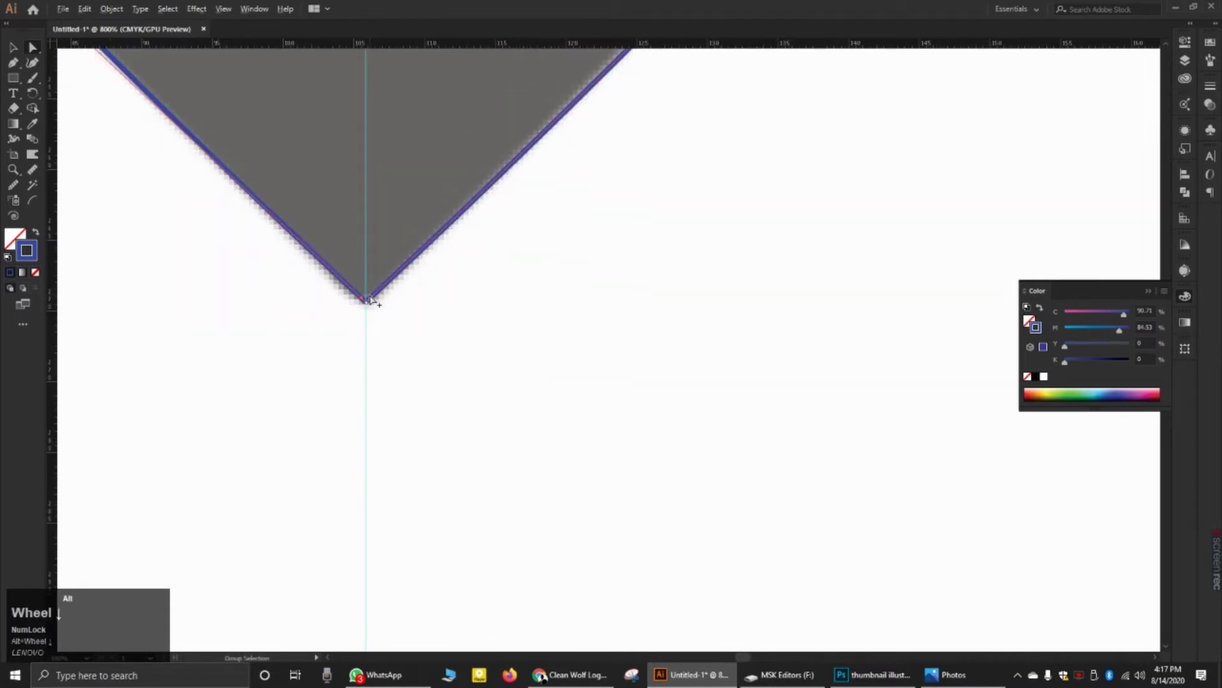
scroll(371, 299, "down", 5)
scroll(368, 297, "up", 2)
scroll(365, 294, "down", 2)
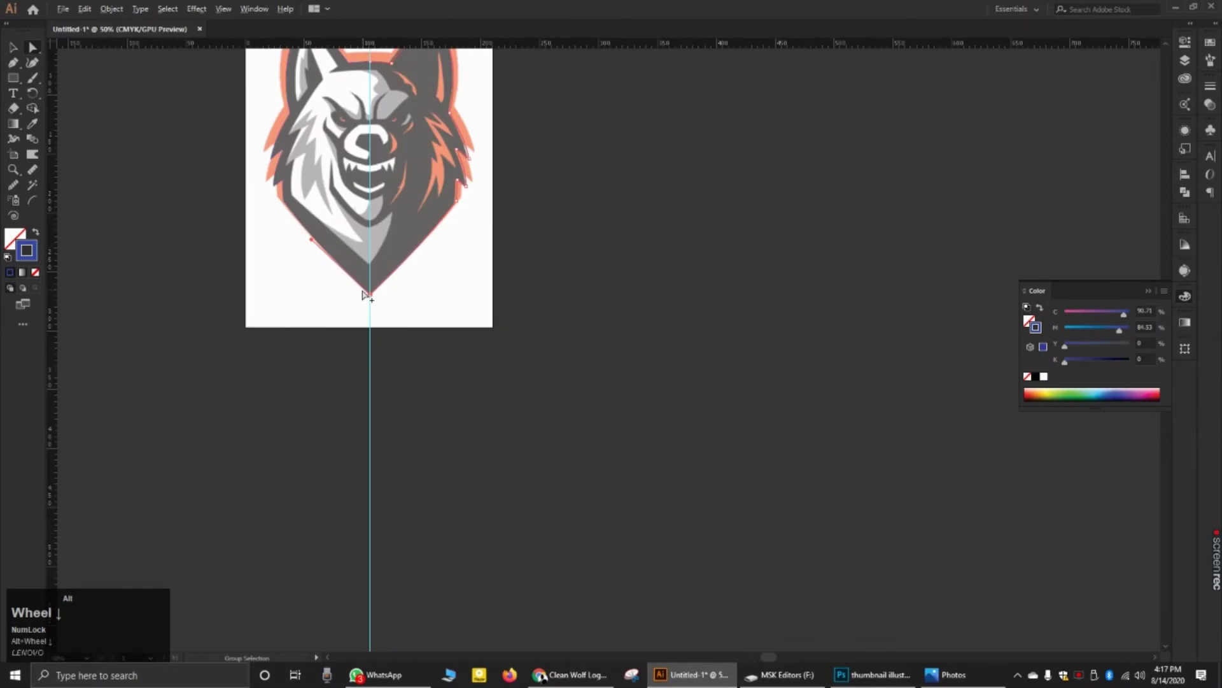
scroll(371, 303, "up", 10)
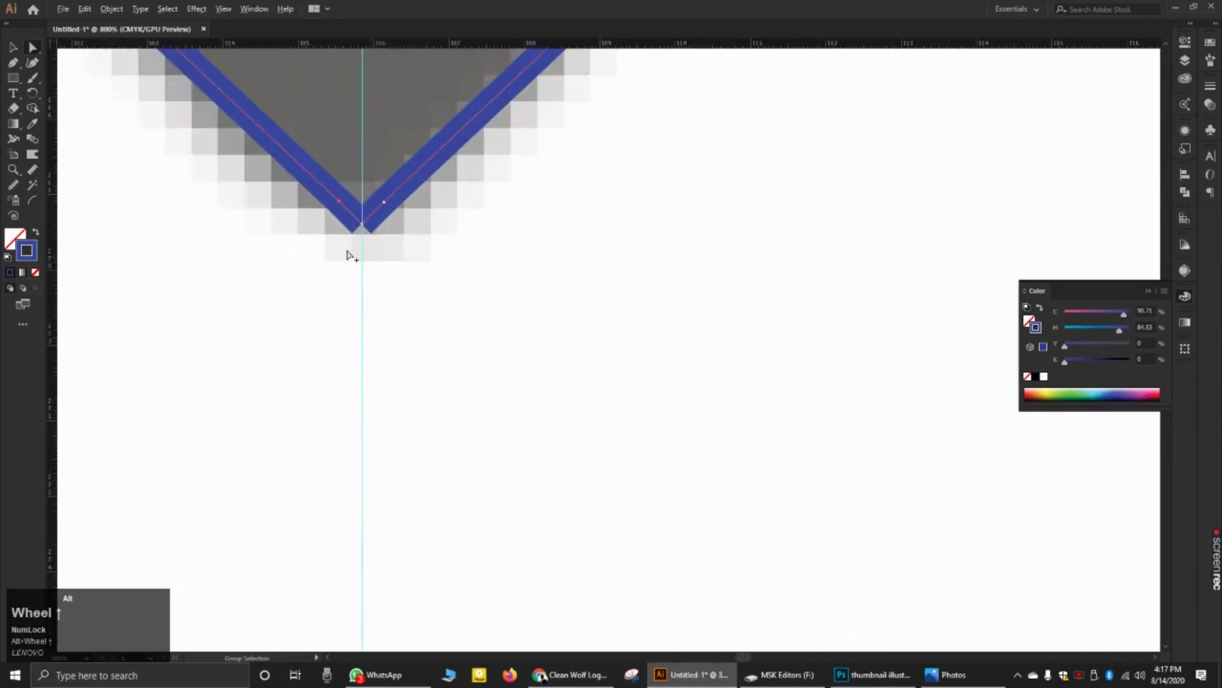
Step: Select the points on both sides of the neck tip to examine how the halves meet, and clear the selection
left_click(341, 206)
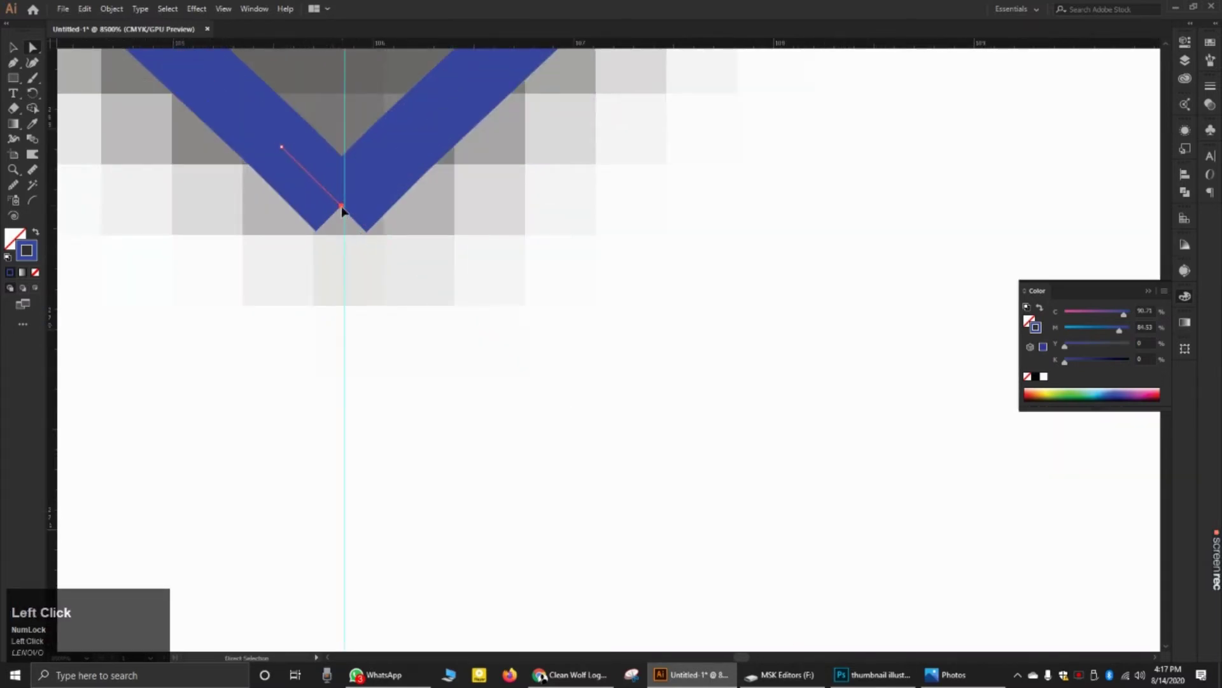
left_click(281, 148)
left_click(401, 143, "shift")
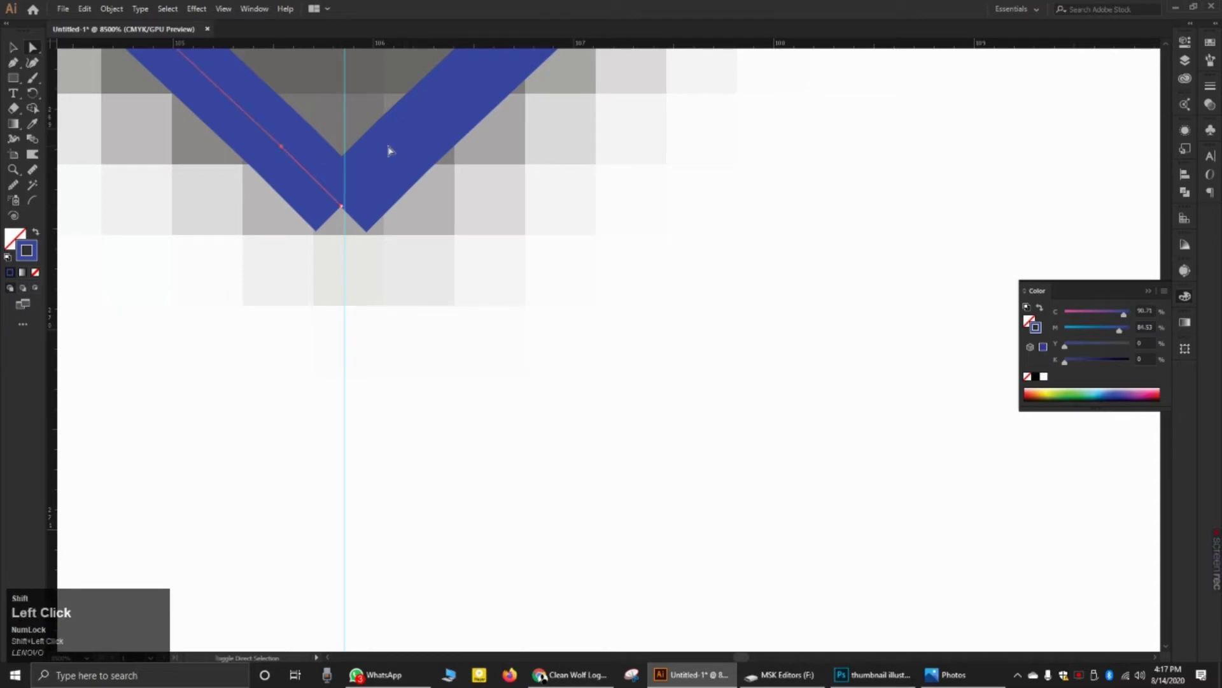
left_click(390, 152, "shift")
left_click(401, 151)
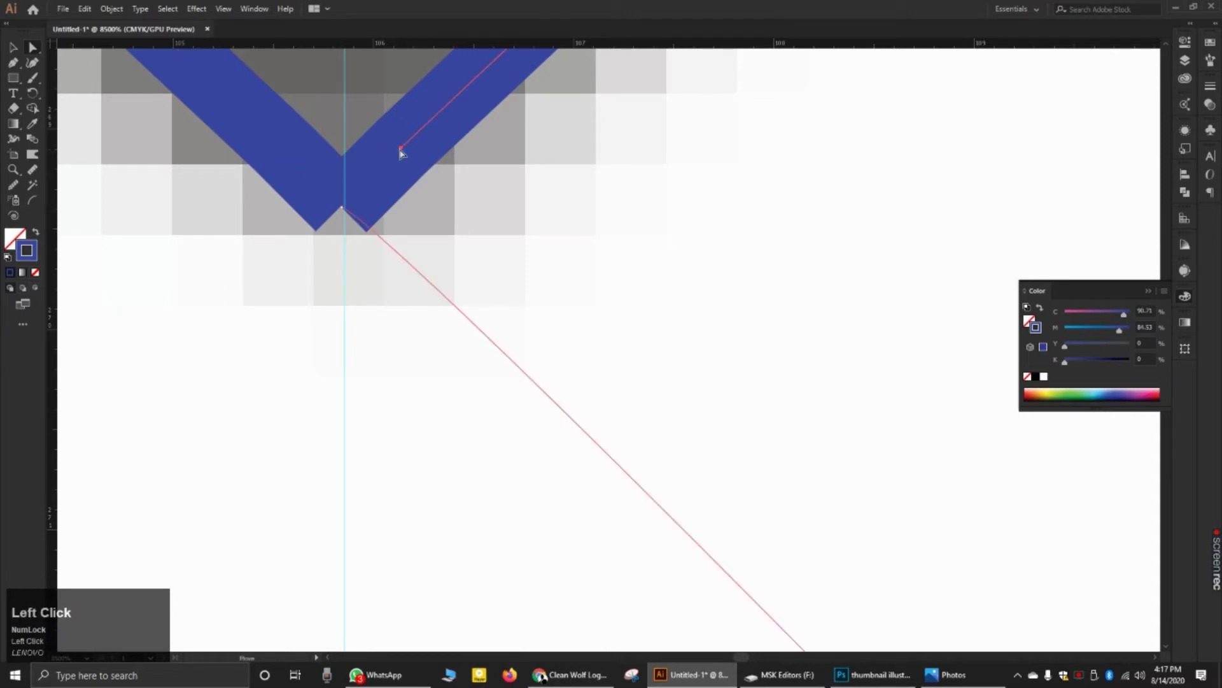
left_click(305, 160, "shift")
left_click_drag(156, 317, 499, 99)
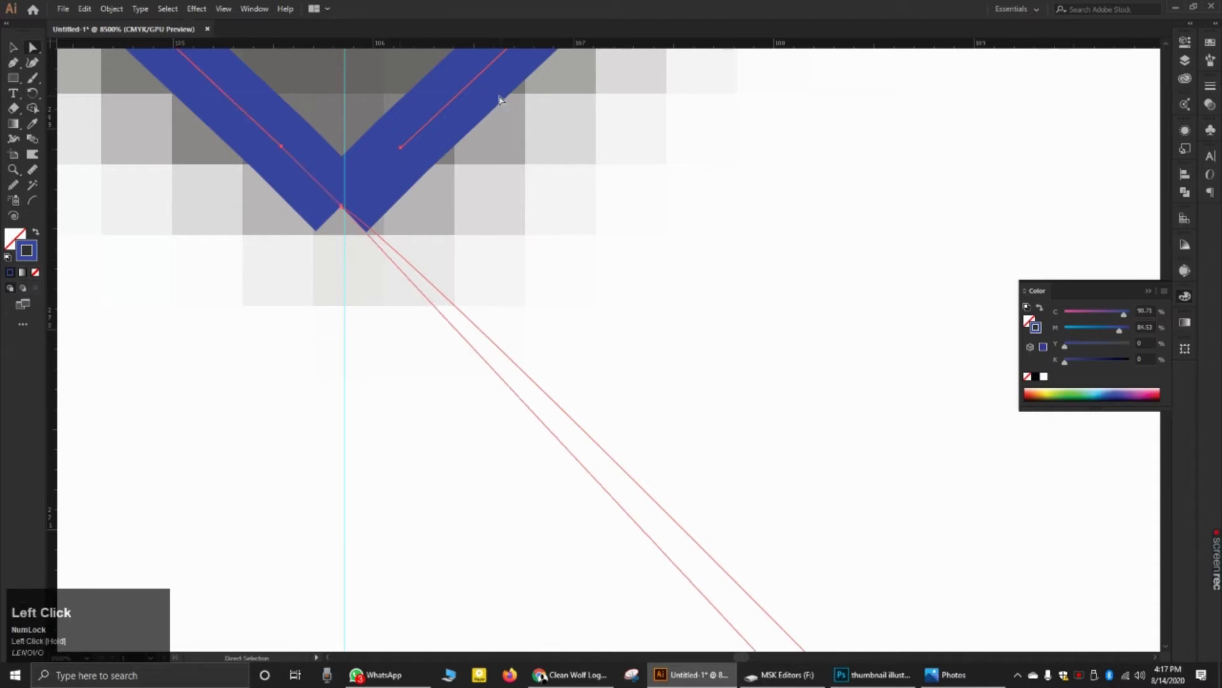
left_click(282, 147, "shift")
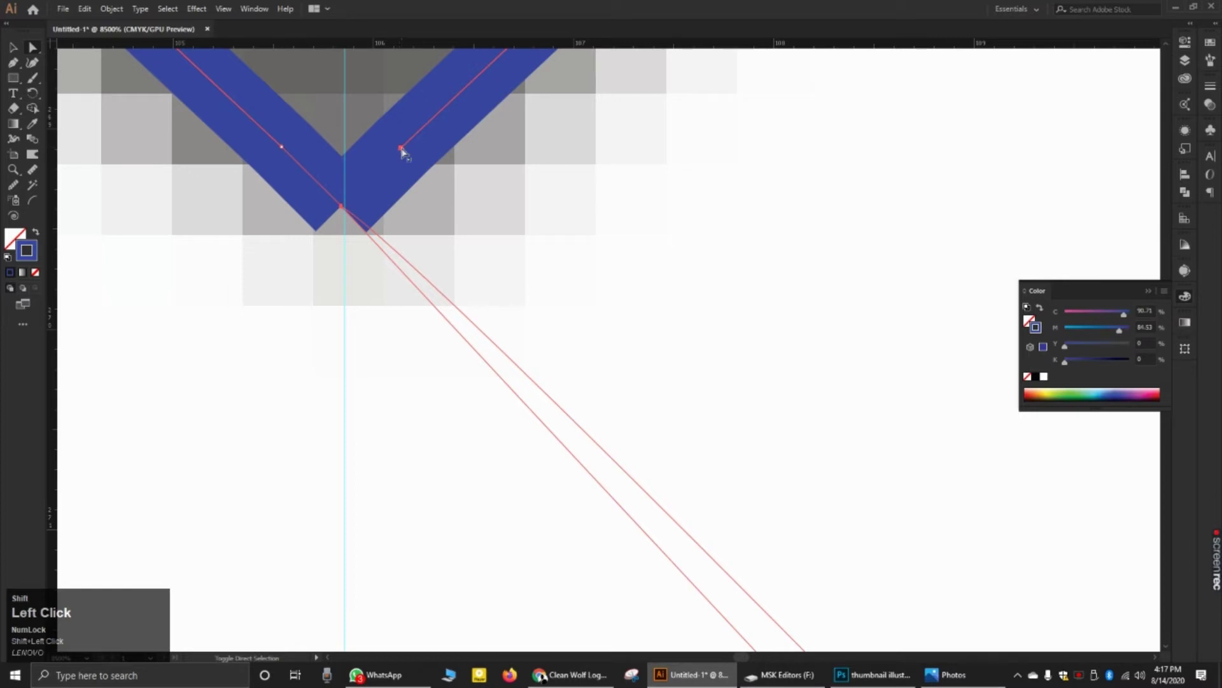
scroll(418, 154, "down", 10)
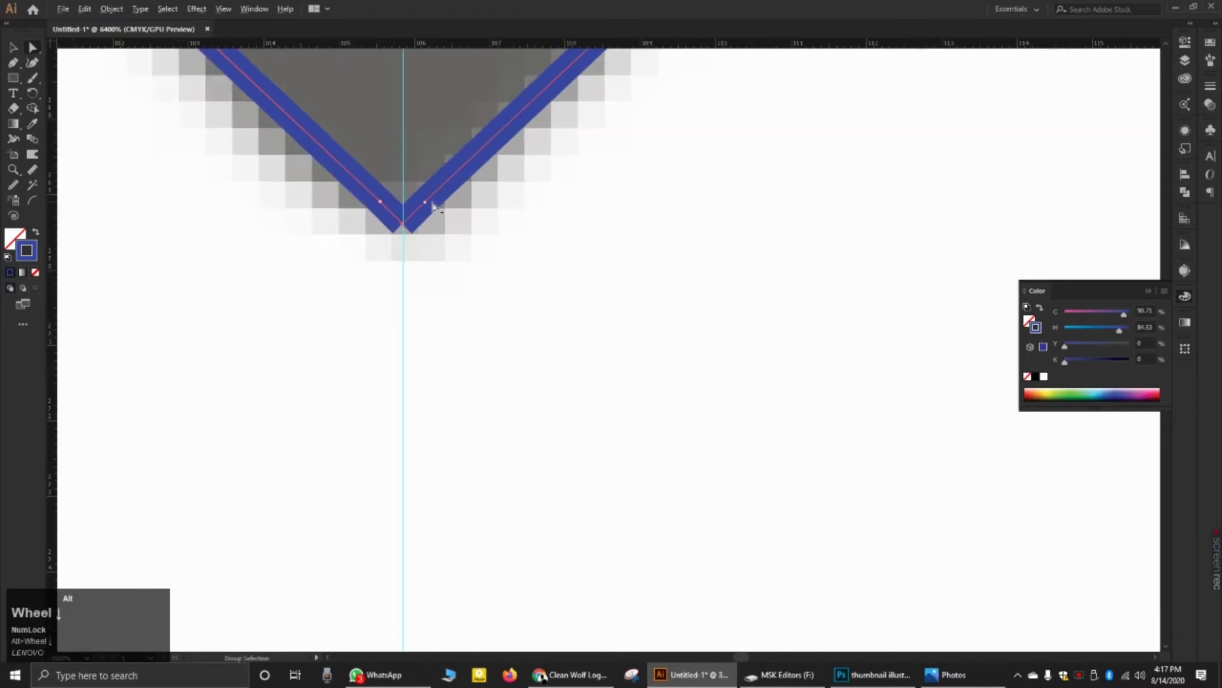
scroll(432, 204, "down", 8)
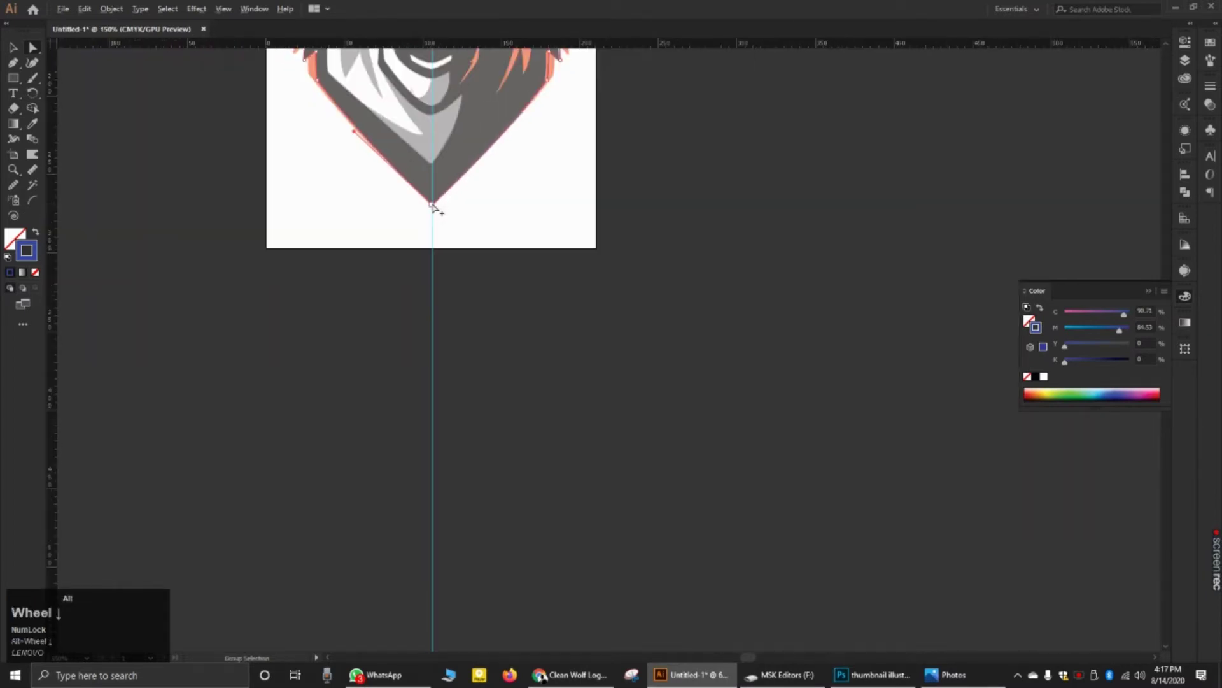
scroll(446, 178, "up", 3)
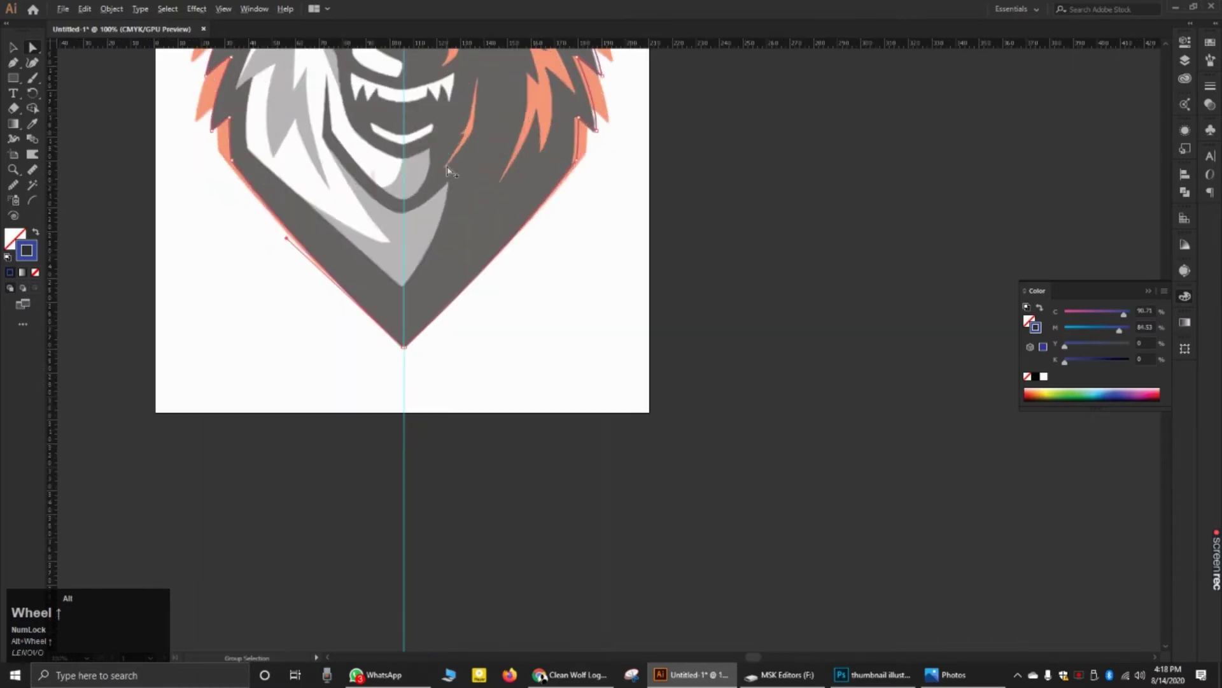
scroll(422, 327, "up", 2)
left_click(432, 350)
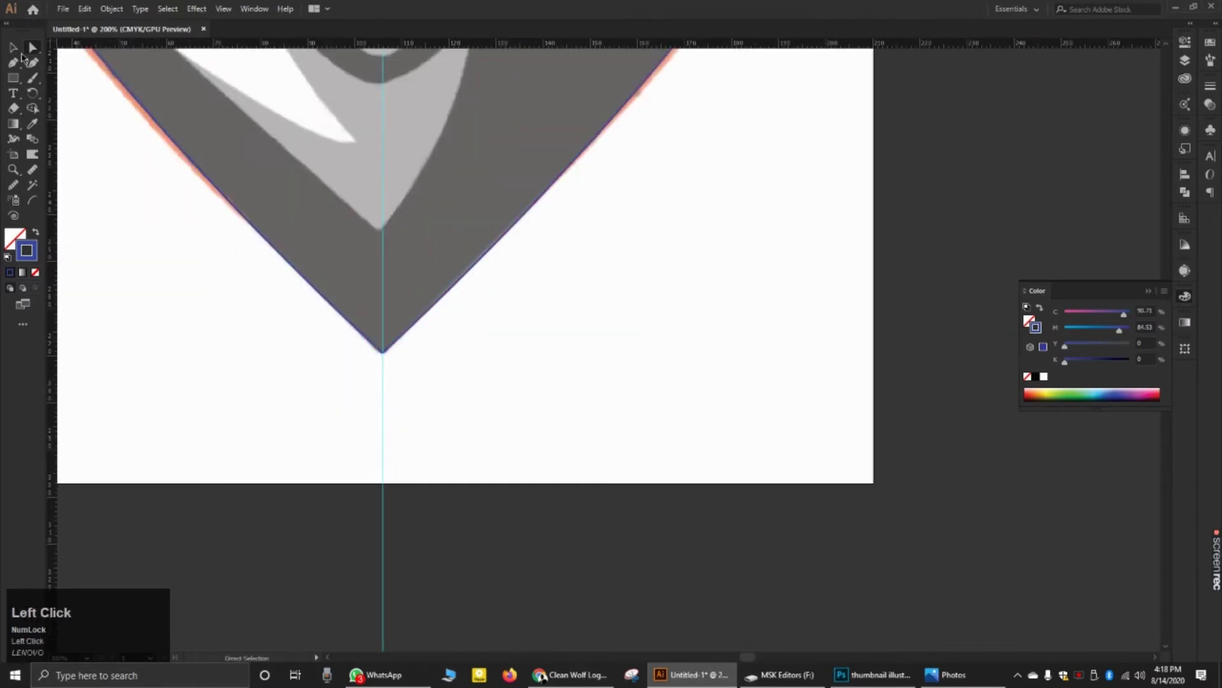
Step: Try moving the right half of the outline sideways away from the head, and undo the move
left_click(13, 48)
scroll(423, 309, "down", 4)
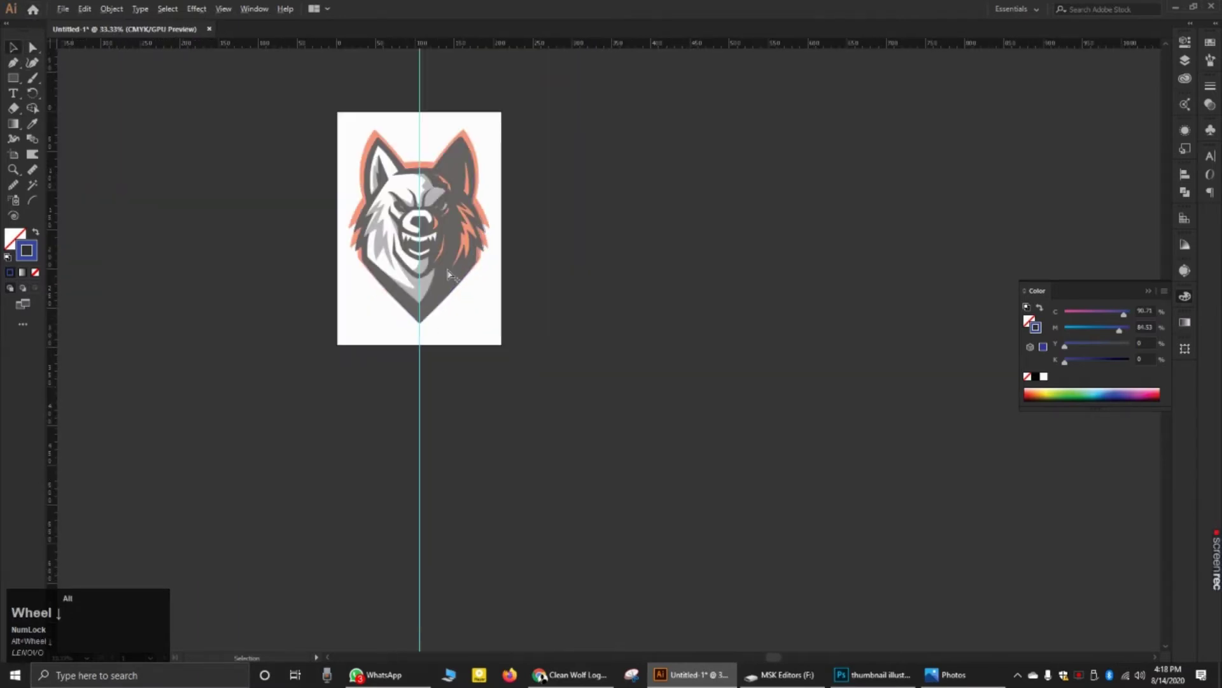
scroll(465, 141, "up", 3)
scroll(466, 141, "up", 1)
left_click(418, 203)
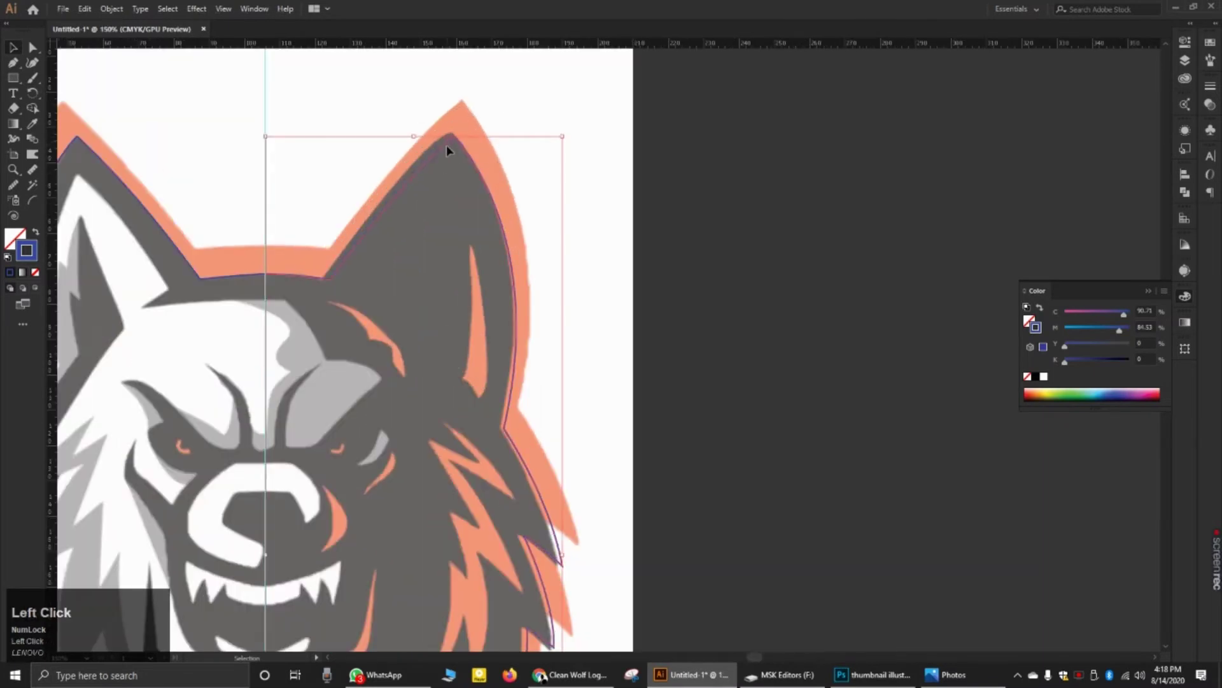
left_click_drag(444, 151, 590, 169)
scroll(590, 164, "down", 2)
key("ctrl+z")
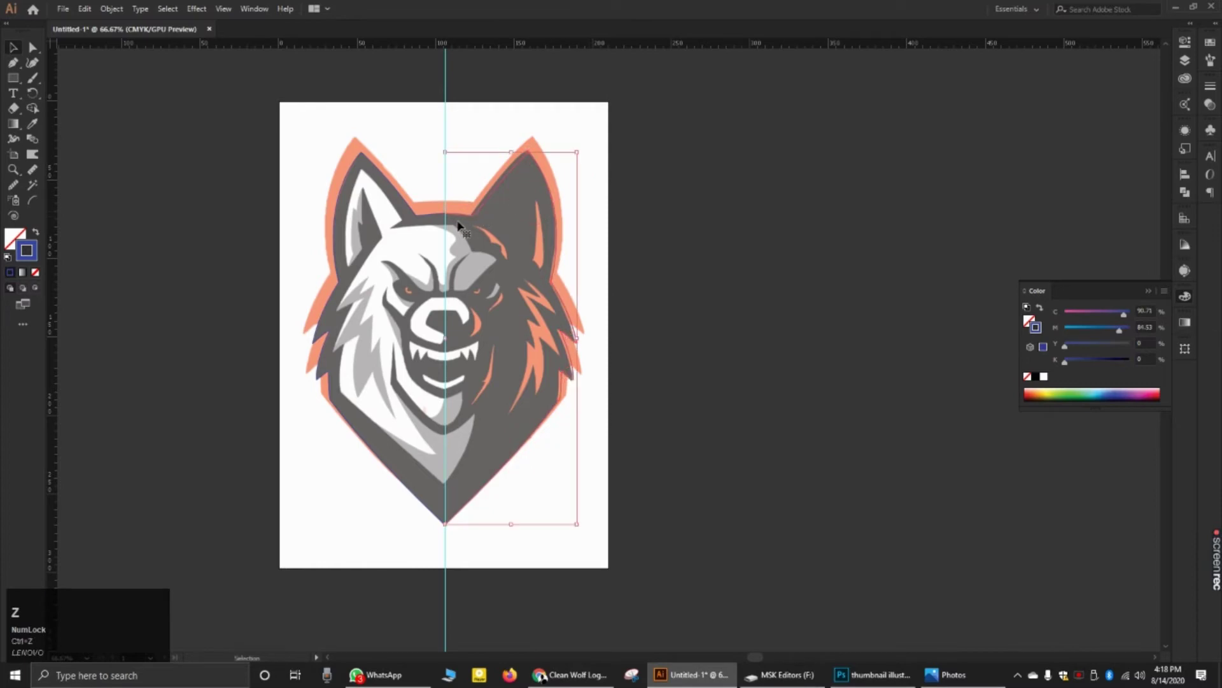
Step: Join the end points of the left and right halves at the forehead's centre on the guide
scroll(440, 226, "up", 3)
scroll(468, 202, "up", 3)
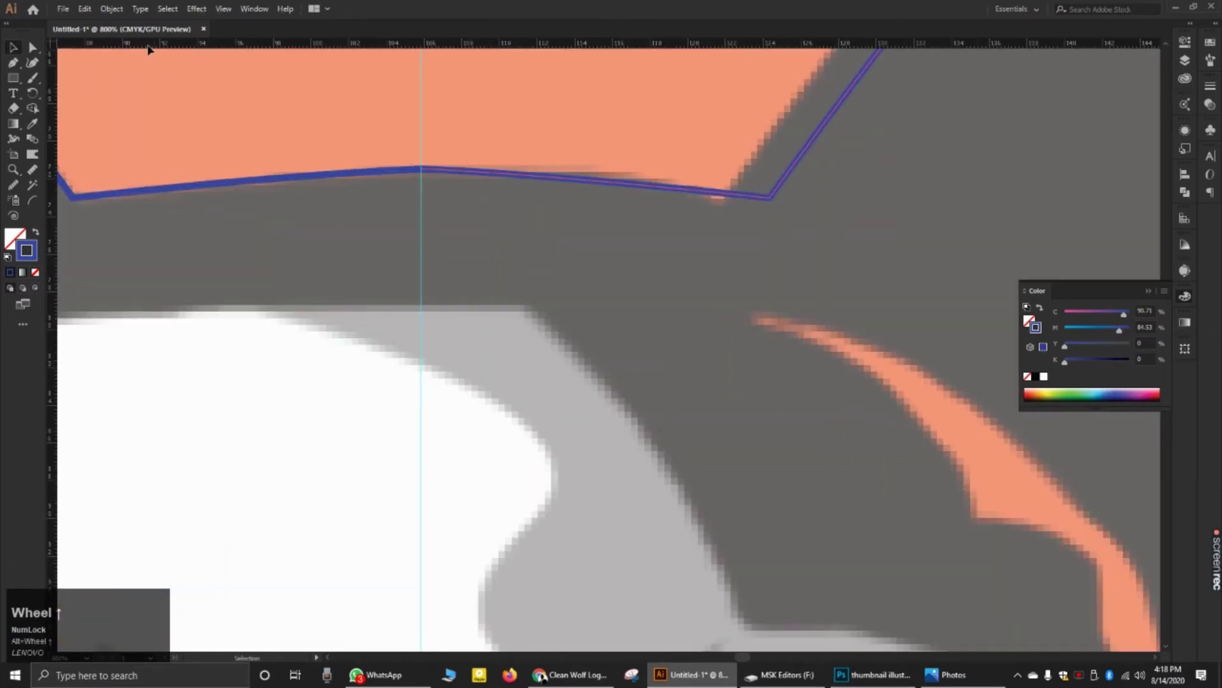
left_click(33, 47)
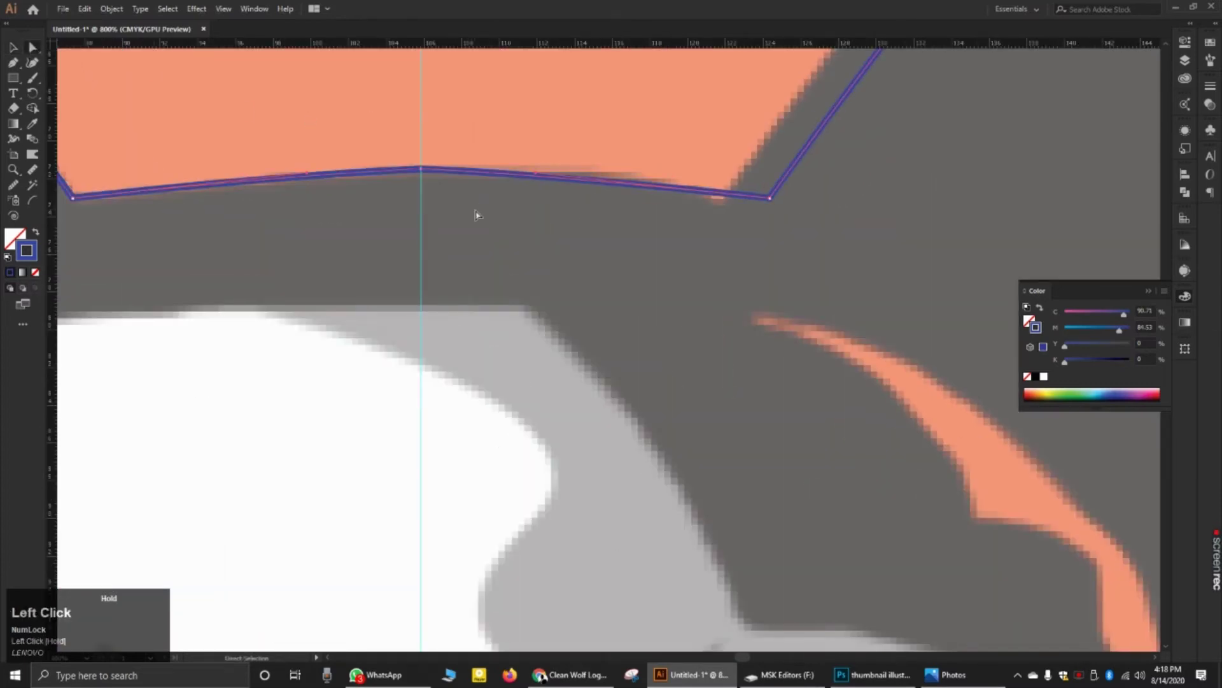
scroll(401, 163, "up", 3)
left_click(401, 149)
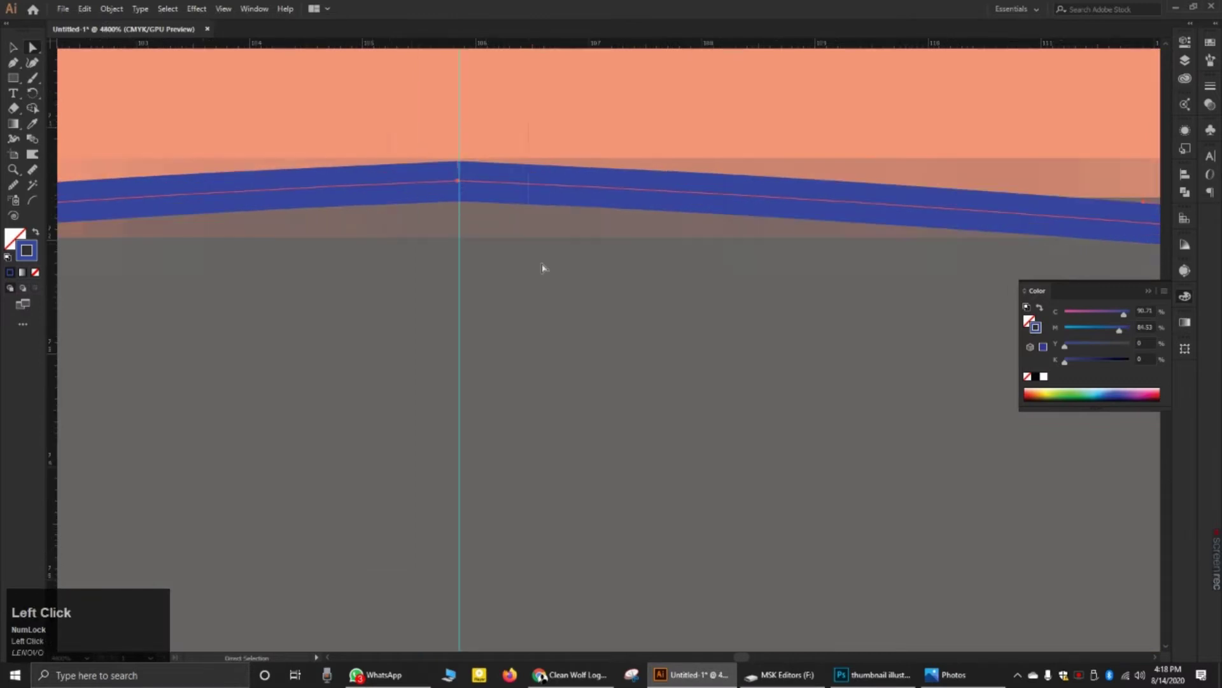
right_click(461, 180)
left_click(489, 272)
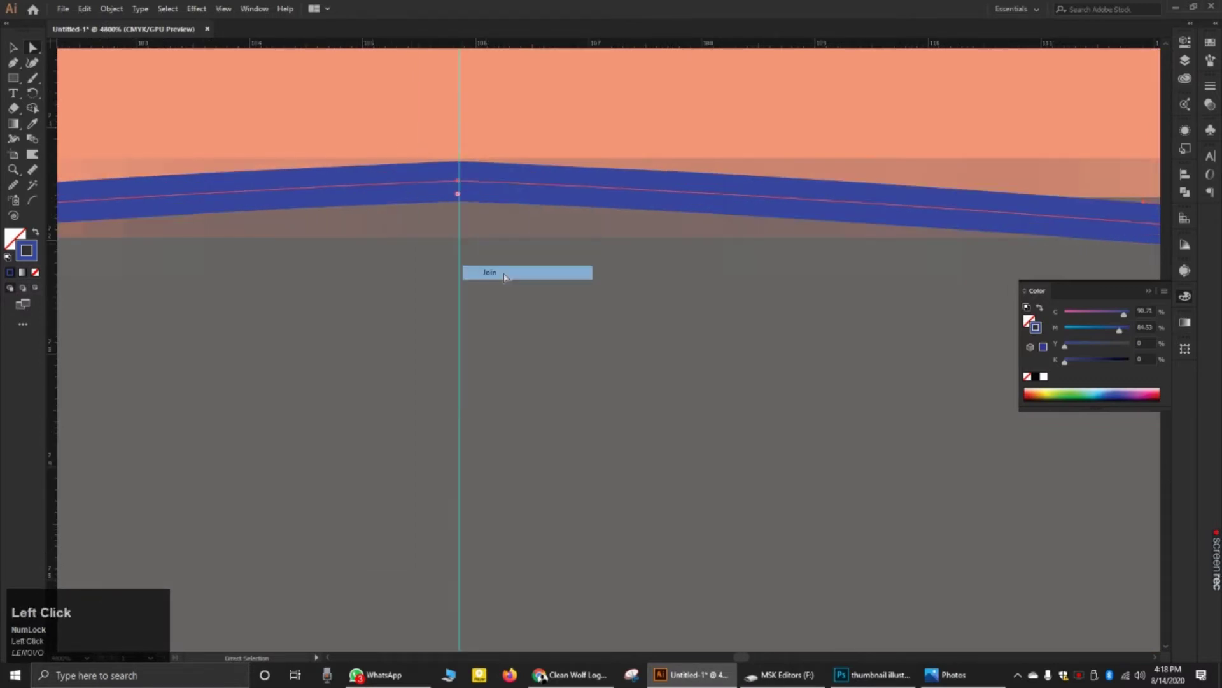
Step: Select the outline's points at the neck's bottom tip and try to join them
scroll(521, 208, "down", 1)
scroll(521, 208, "down", 5)
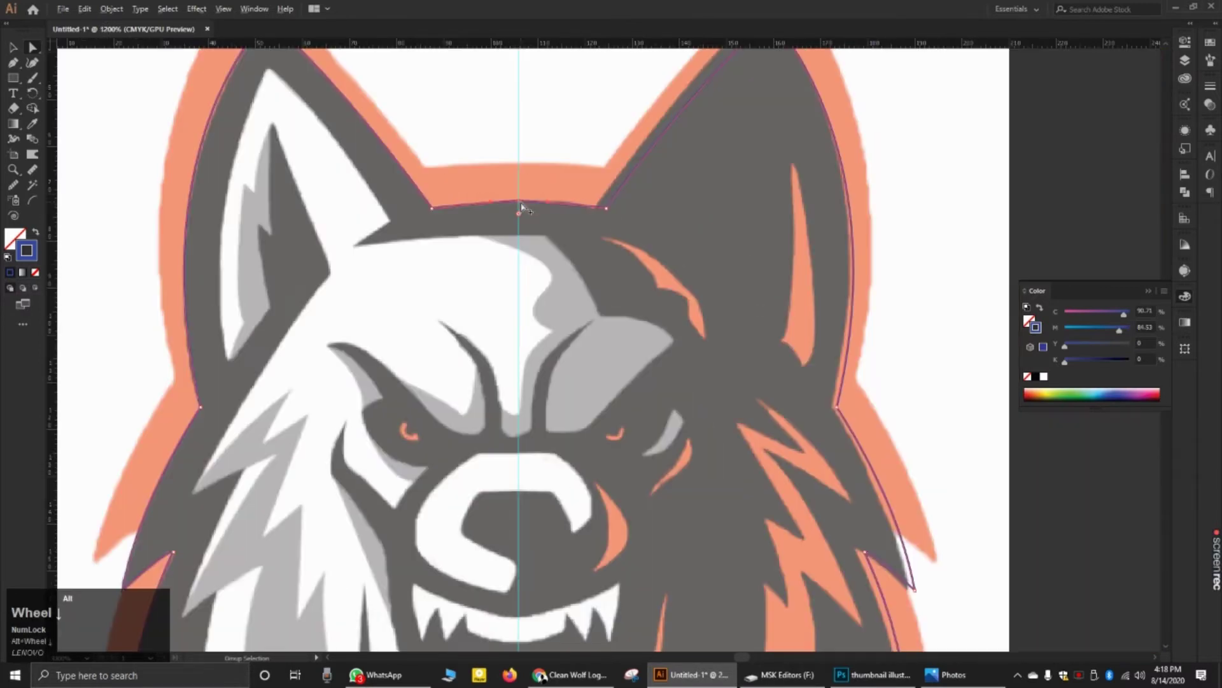
scroll(521, 210, "down", 3)
scroll(553, 446, "up", 8)
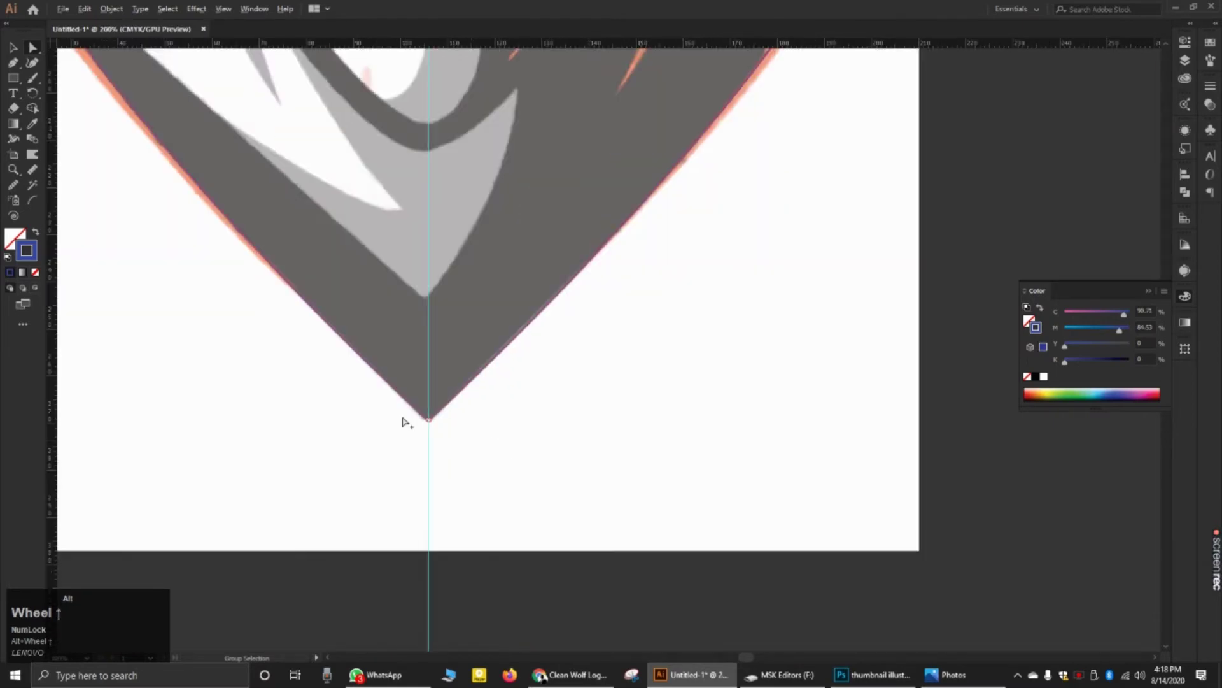
left_click(557, 373)
left_click_drag(499, 390, 638, 279)
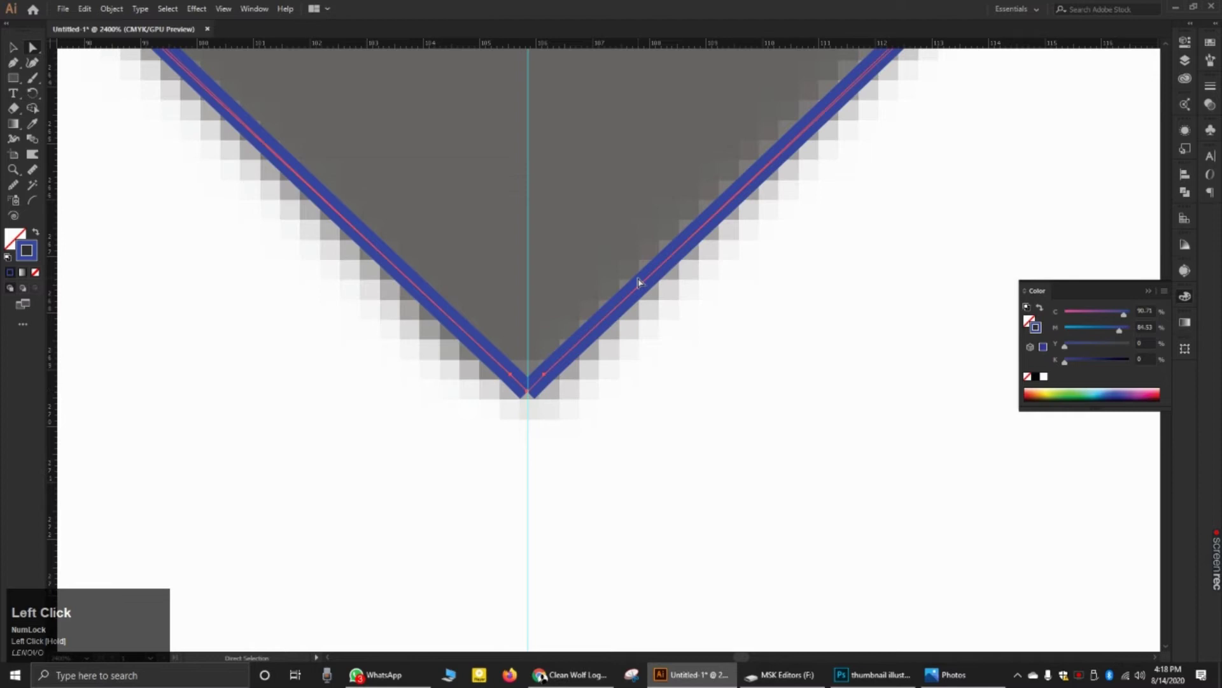
right_click(556, 382)
left_click(567, 468)
Step: Average the selected neck tip points on both axes and try joining them again
right_click(534, 389)
left_click(573, 485)
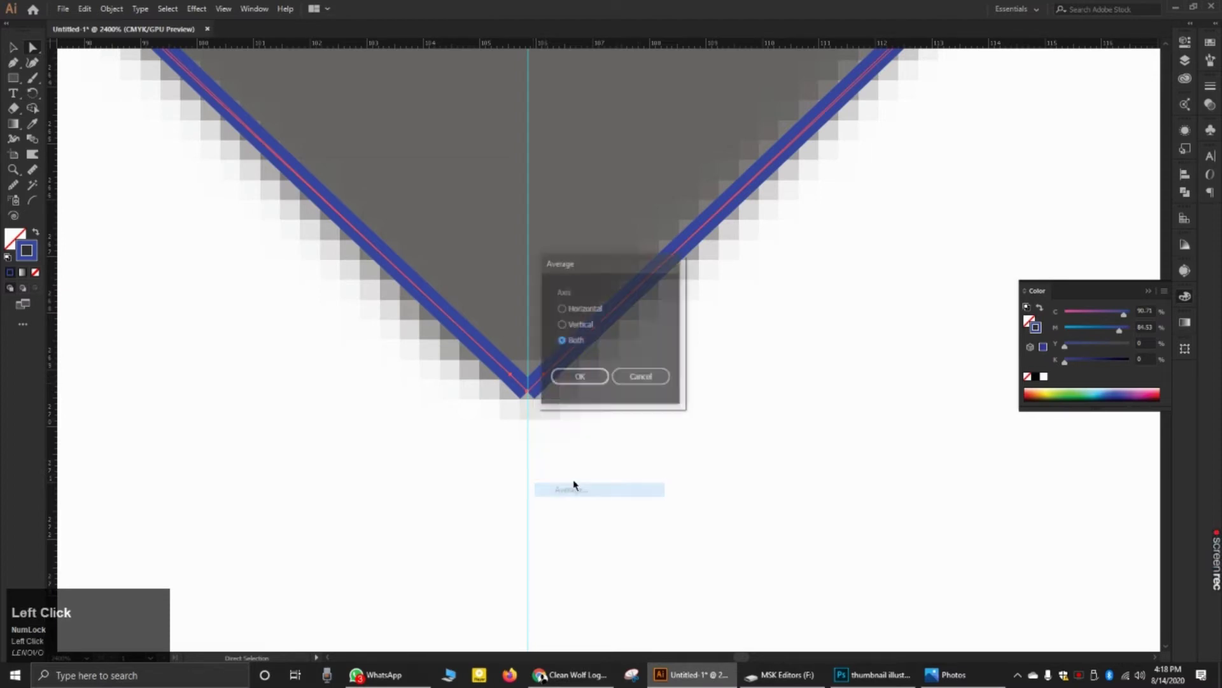
left_click(597, 376)
right_click(566, 384)
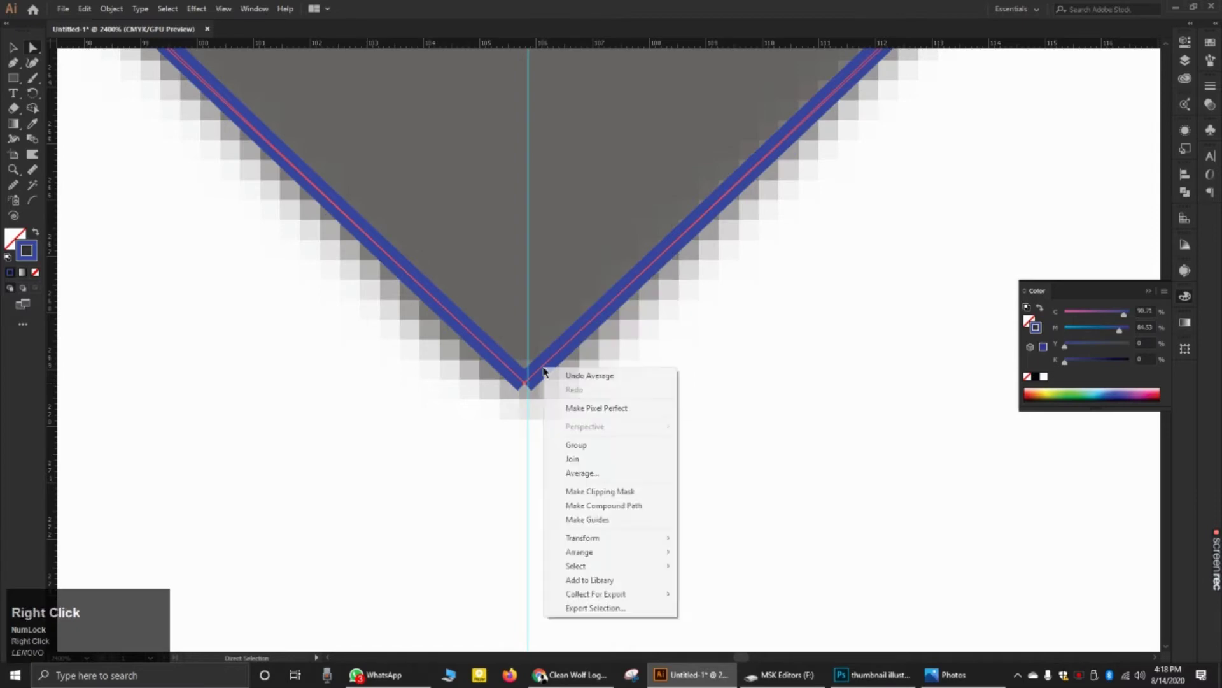
left_click(563, 442)
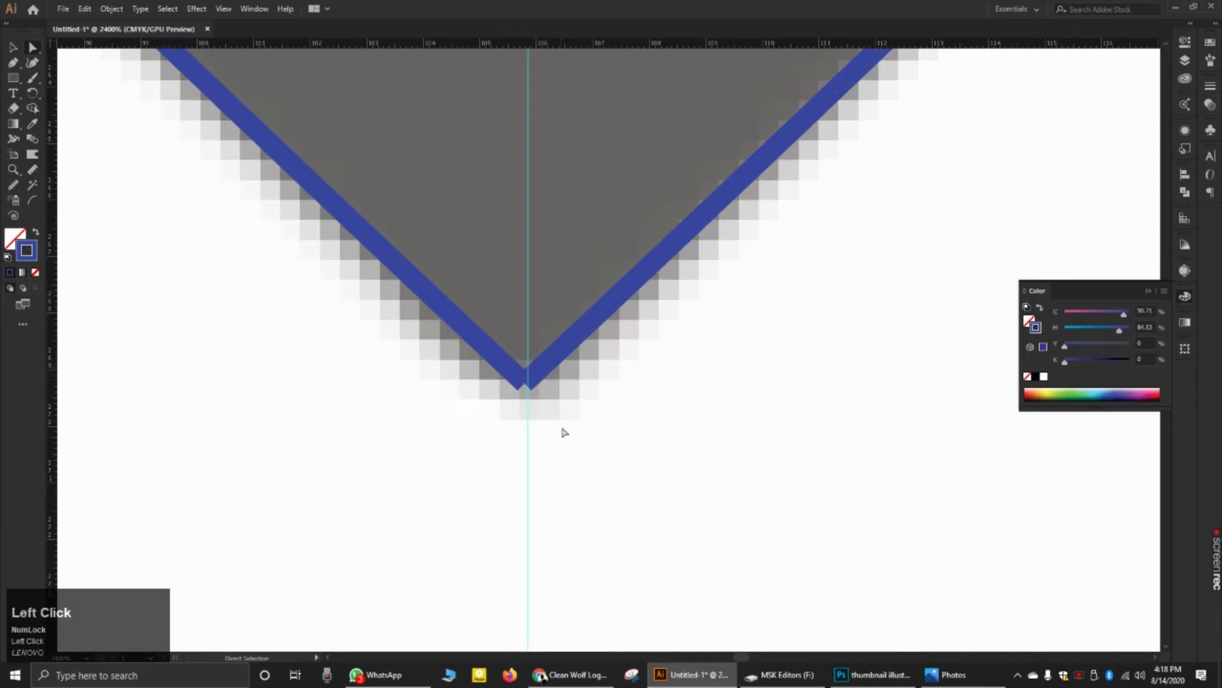
Step: Move the anchor at the right ear's inner base onto the corner of the logo's dark area
scroll(562, 433, "down", 10, "alt")
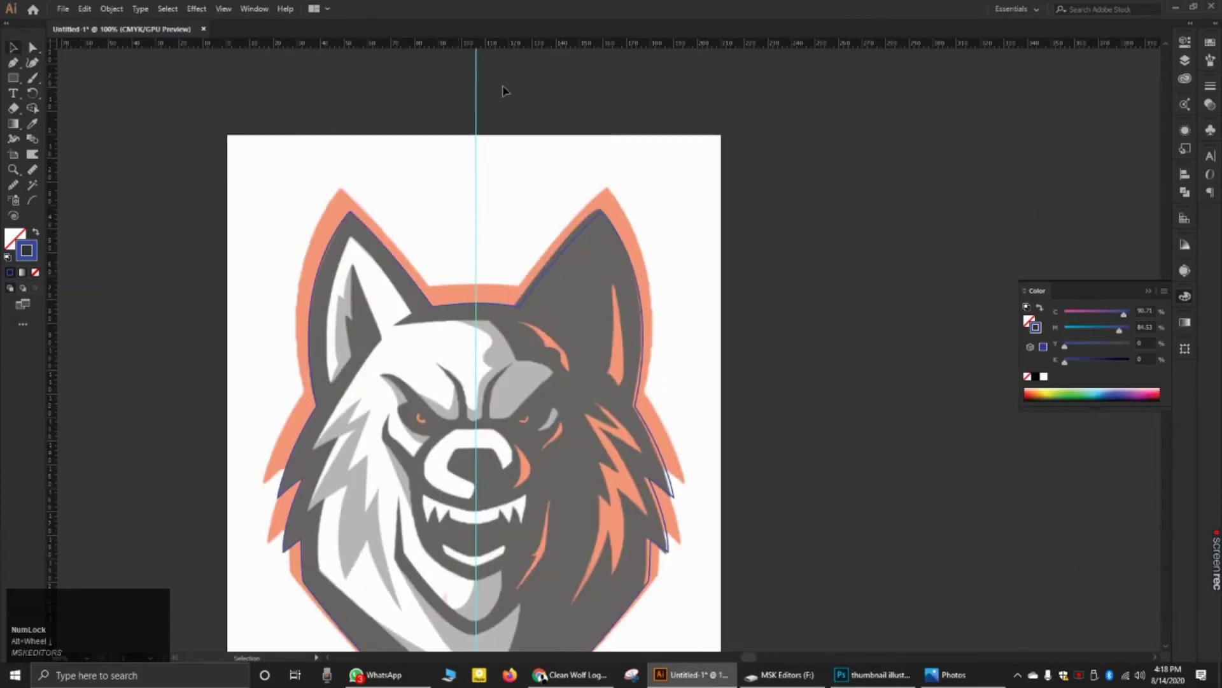
scroll(627, 238, "up", 2)
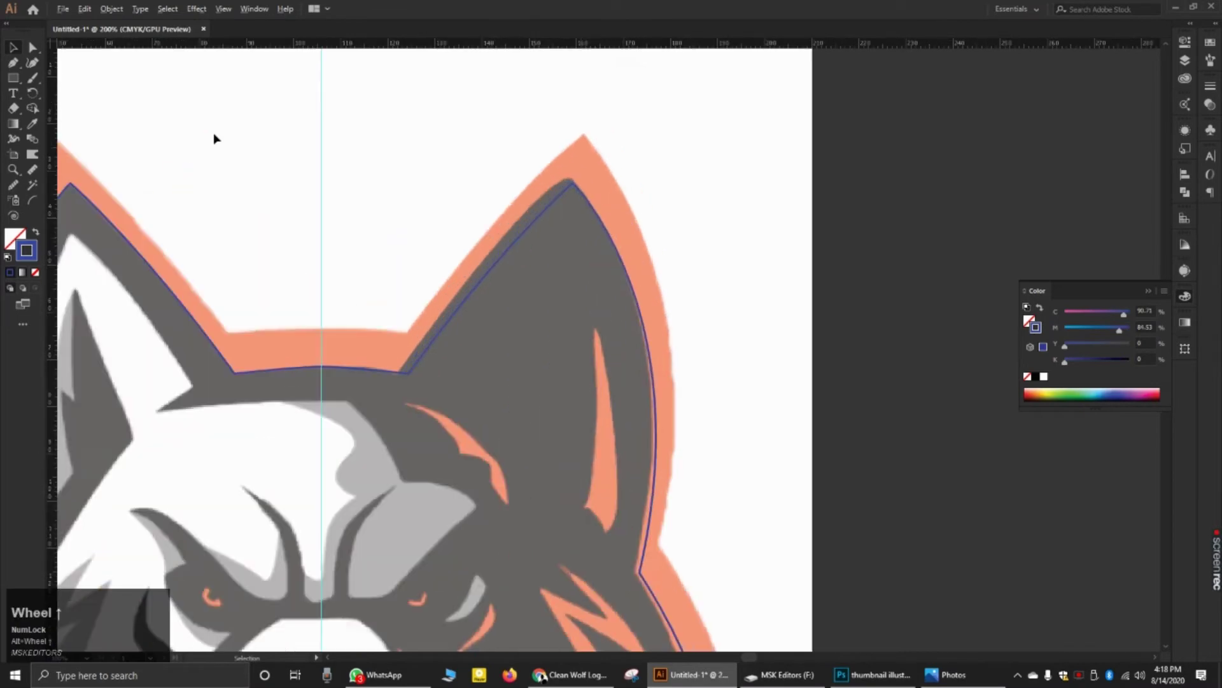
left_click(34, 53)
scroll(395, 394, "up", 3)
left_click(490, 354)
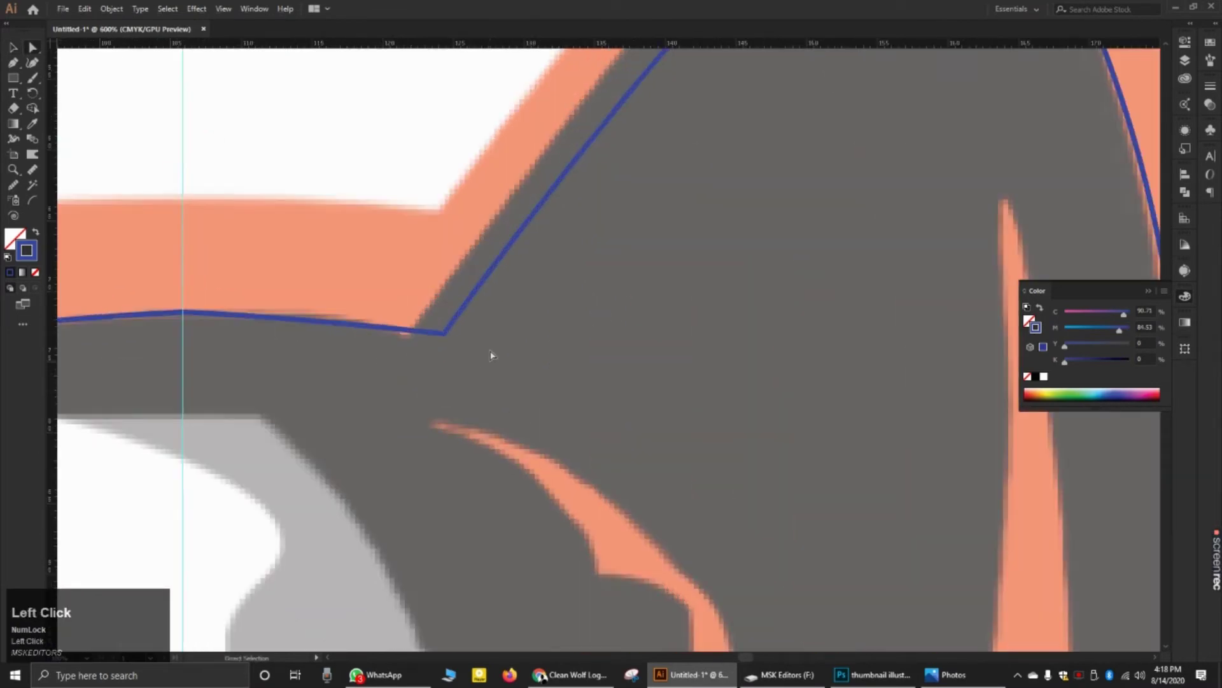
left_click(442, 335)
left_click_drag(446, 336, 406, 337)
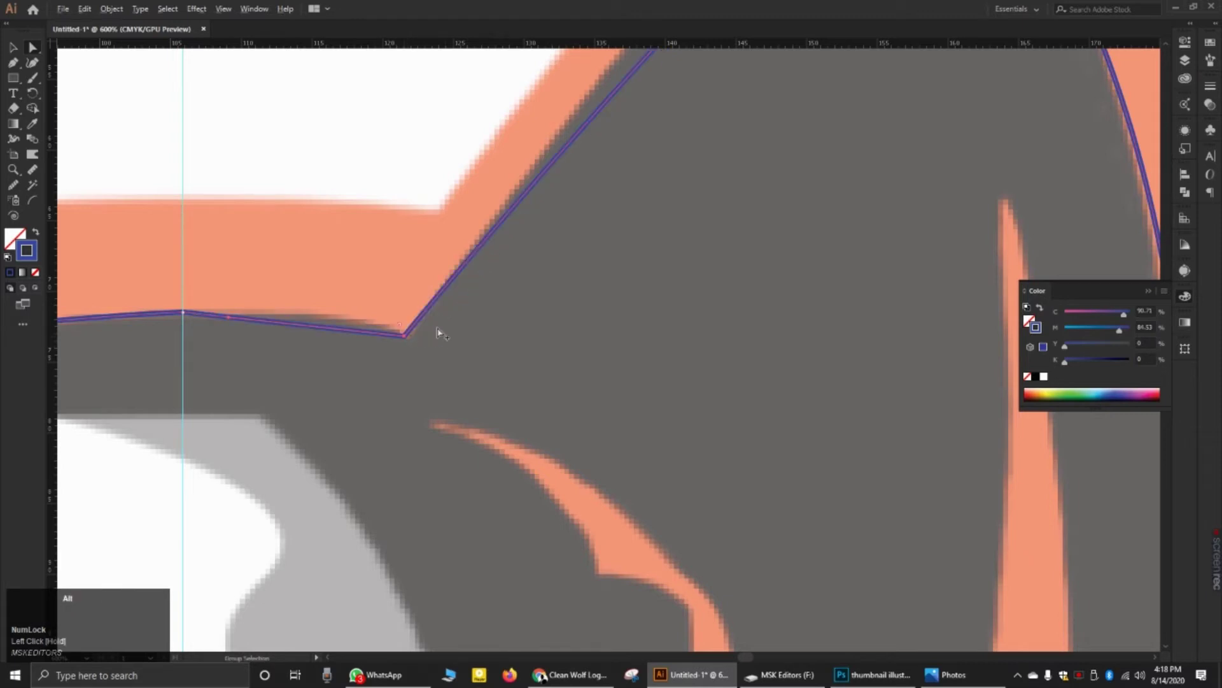
Step: Move the right ear's tip anchor onto the dark area's peak and bend the curve on its inner side outward
scroll(446, 293, "down", 5)
scroll(565, 246, "up", 3)
scroll(675, 255, "up", 2)
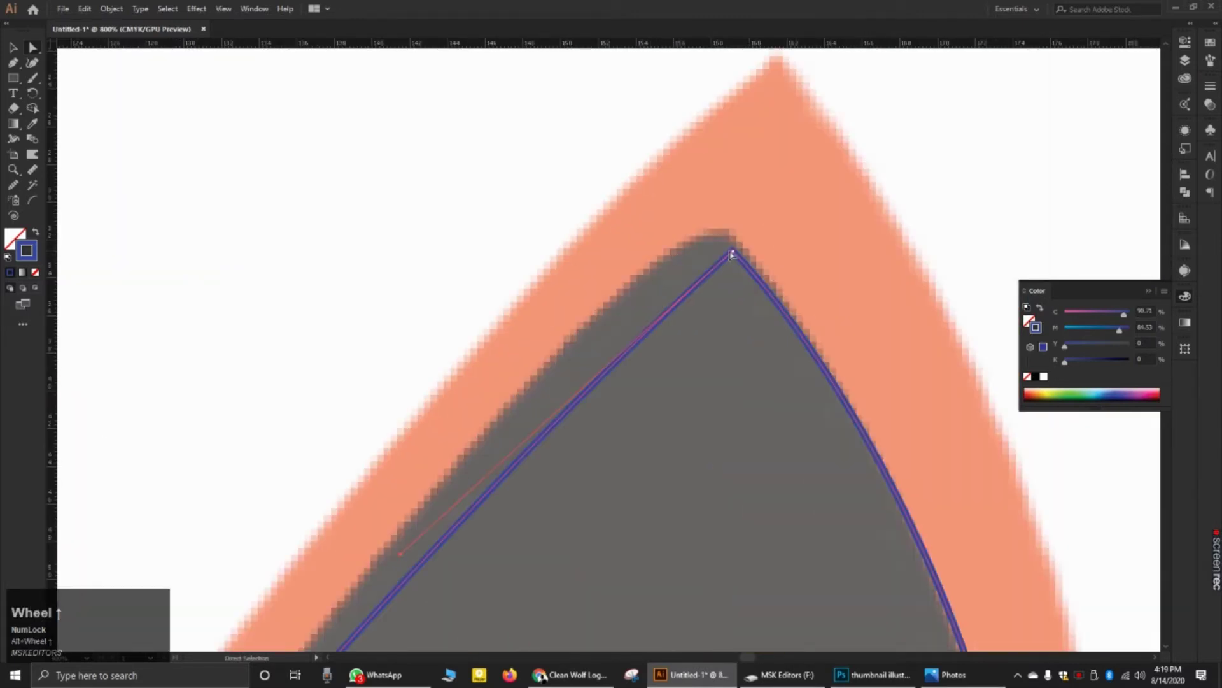
left_click_drag(731, 255, 717, 235)
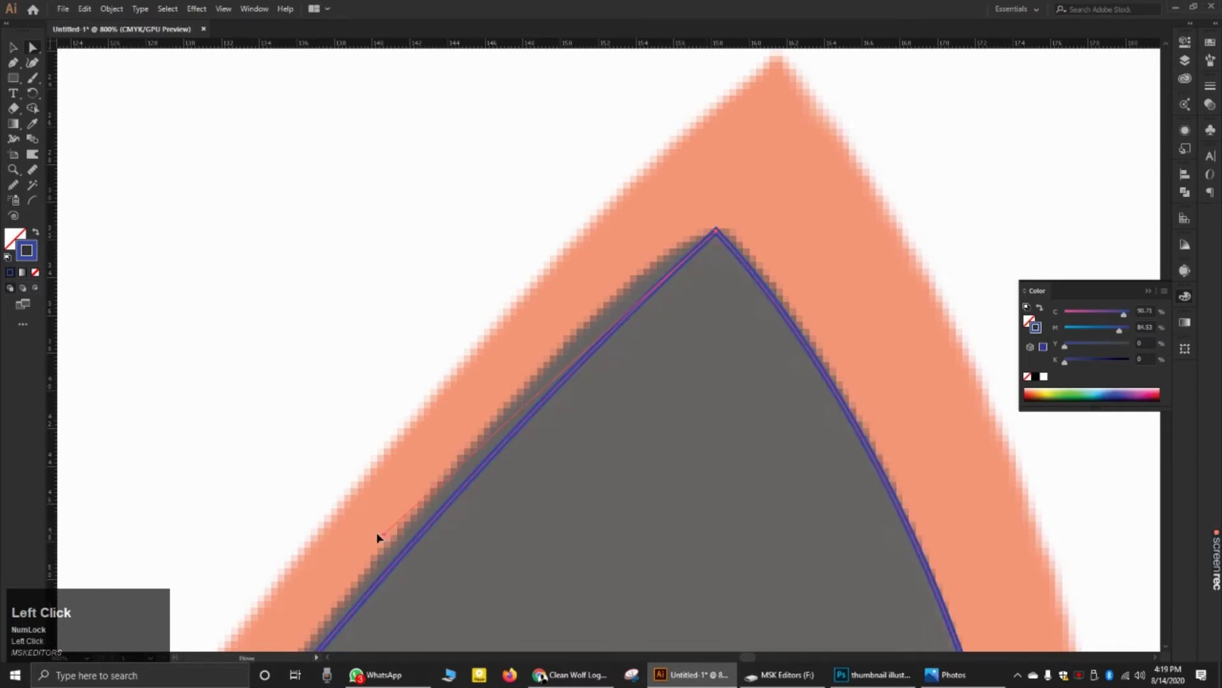
left_click_drag(376, 533, 374, 491)
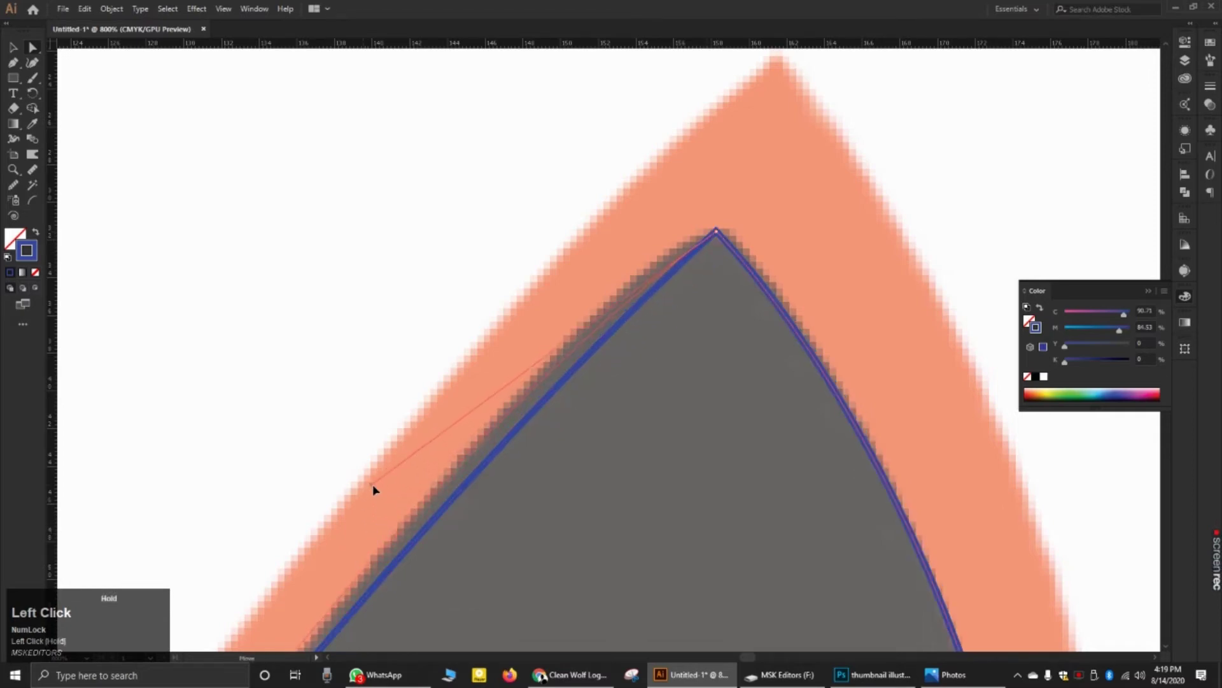
Step: Move the anchor at the right ear's outer base onto the corner of the logo's dark area
scroll(376, 467, "down", 3, "alt")
scroll(377, 467, "down", 2, "alt")
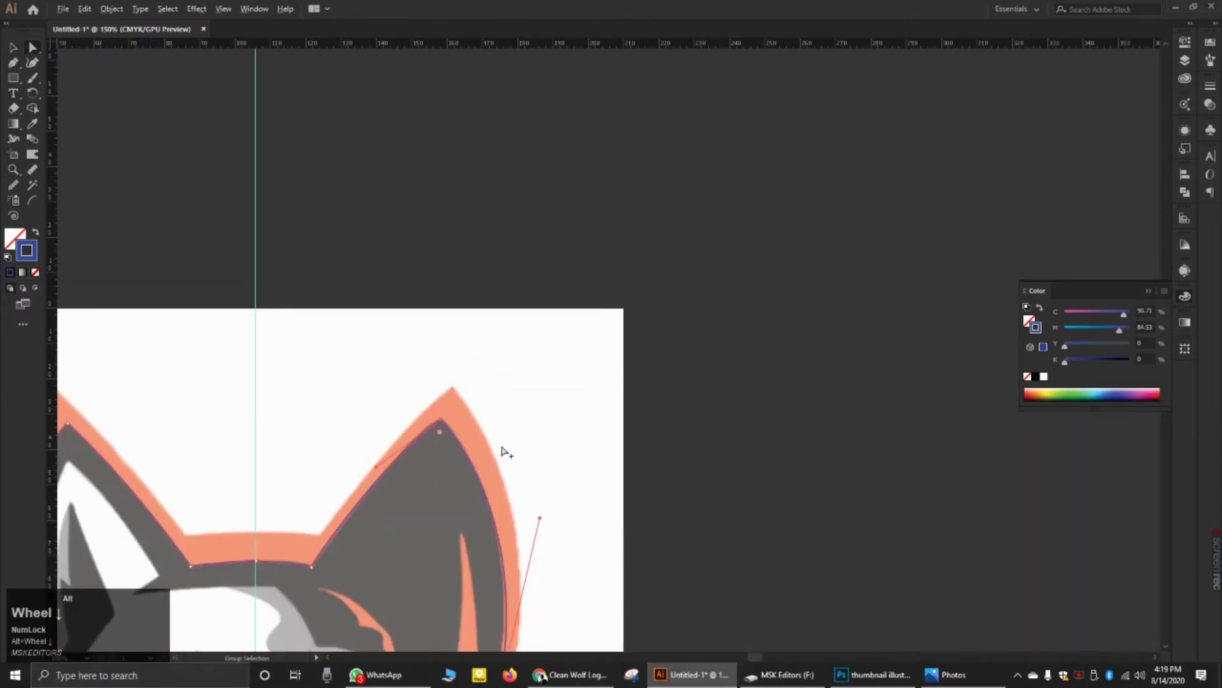
scroll(503, 451, "down", 1, "alt")
scroll(522, 620, "down", 1, "alt")
scroll(484, 614, "up", 6, "alt")
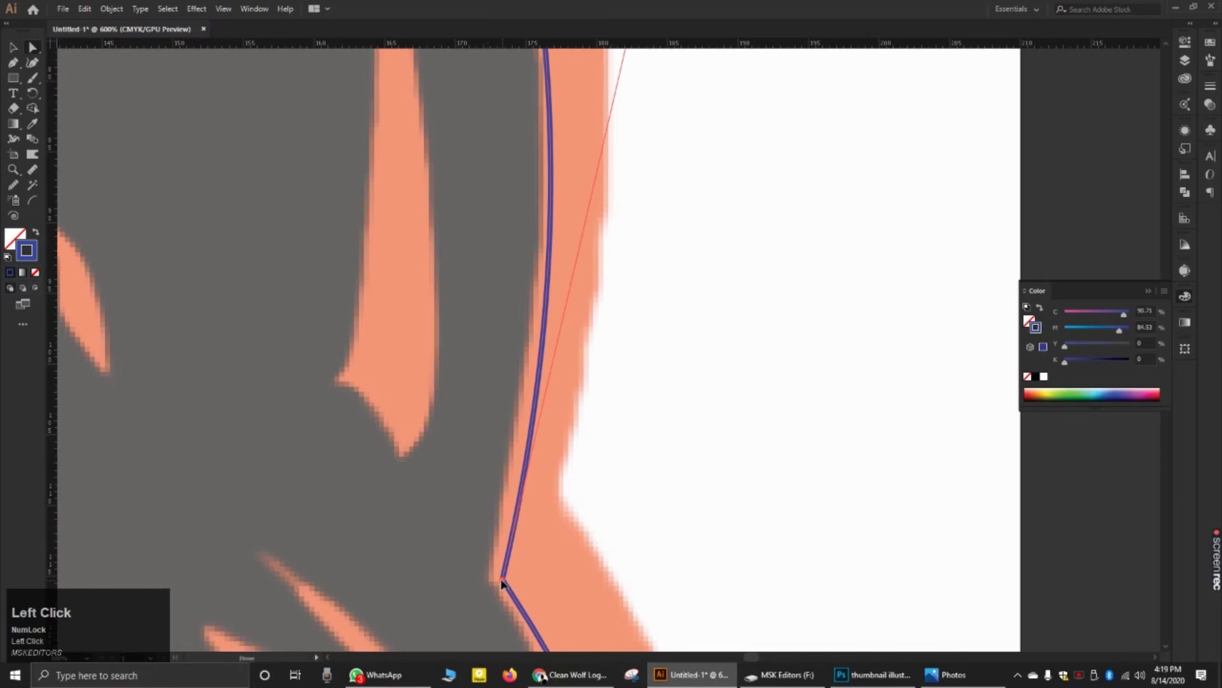
left_click_drag(502, 583, 491, 582)
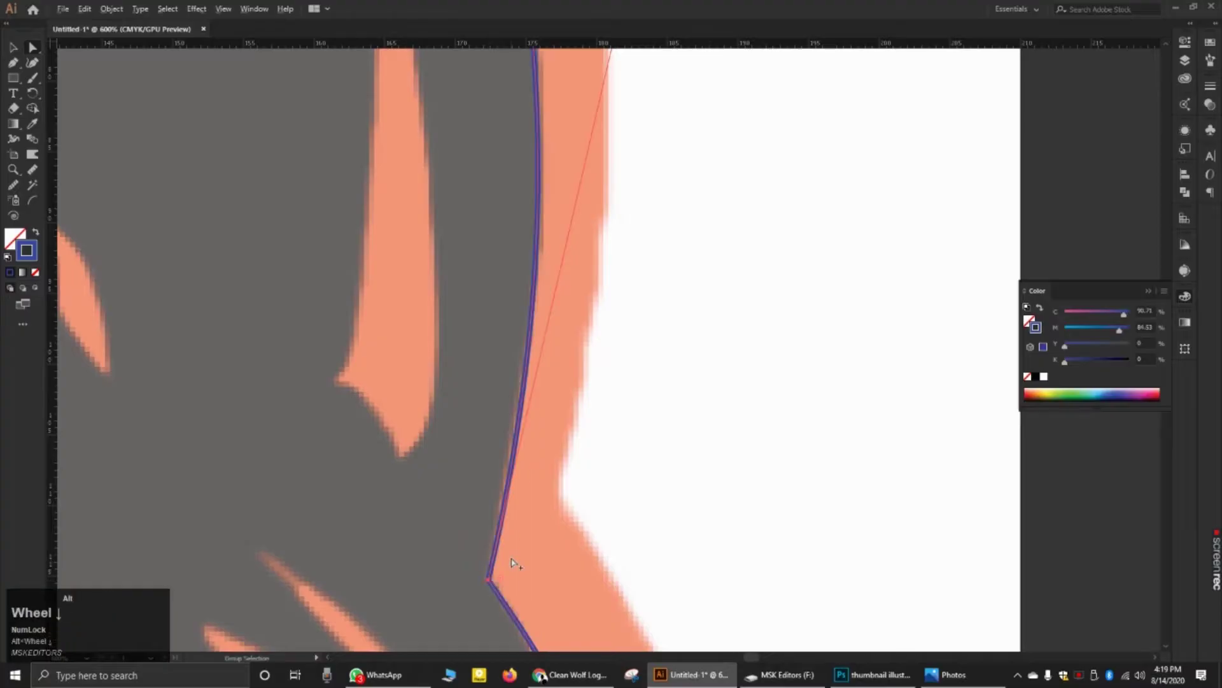
Step: Fit the anchors of the right cheek's upper fur tip and the notch below it to the dark area's edge
scroll(458, 573, "down", 6, "alt")
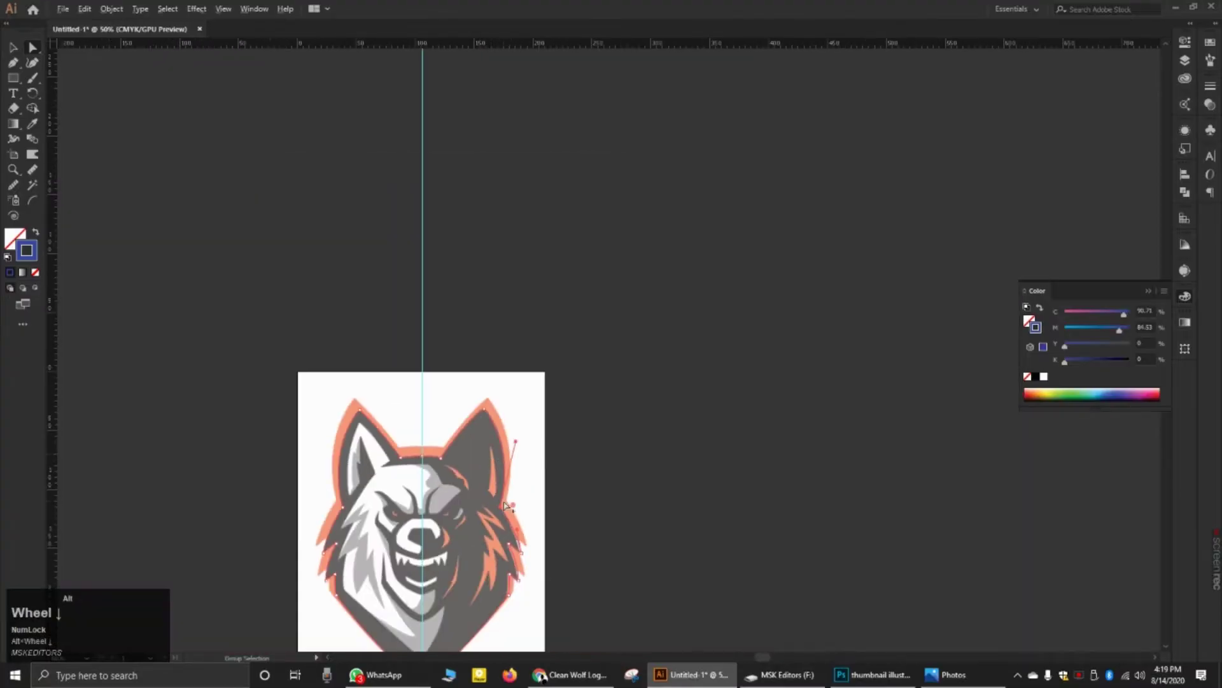
scroll(487, 477, "up", 6, "alt")
left_click(402, 320)
left_click_drag(403, 319, 373, 310)
left_click_drag(553, 436, 532, 438)
Step: Move the right cheek's lower fur tip and the notch beneath it onto the dark area's corners
scroll(536, 439, "down", 3, "alt")
scroll(535, 551, "up", 3, "alt")
left_click(537, 510)
left_click_drag(538, 511, 528, 524)
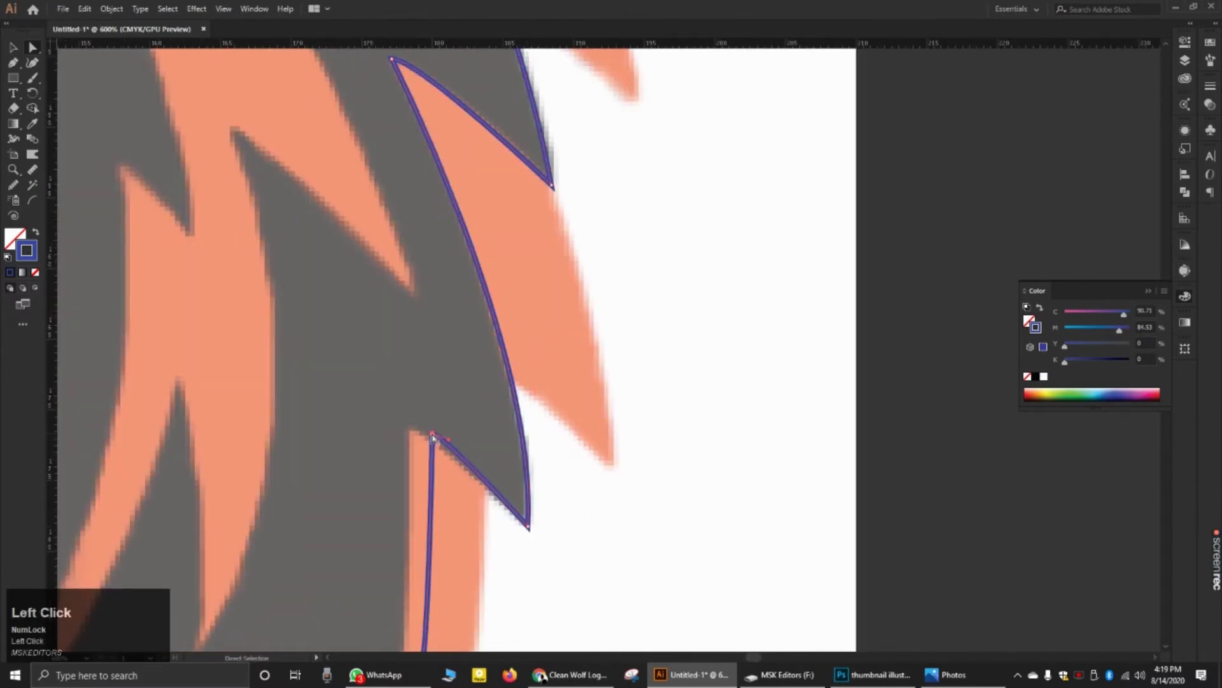
left_click_drag(432, 434, 398, 426)
scroll(429, 407, "down", 4, "alt")
scroll(425, 400, "up", 6, "alt")
scroll(423, 395, "down", 10, "alt")
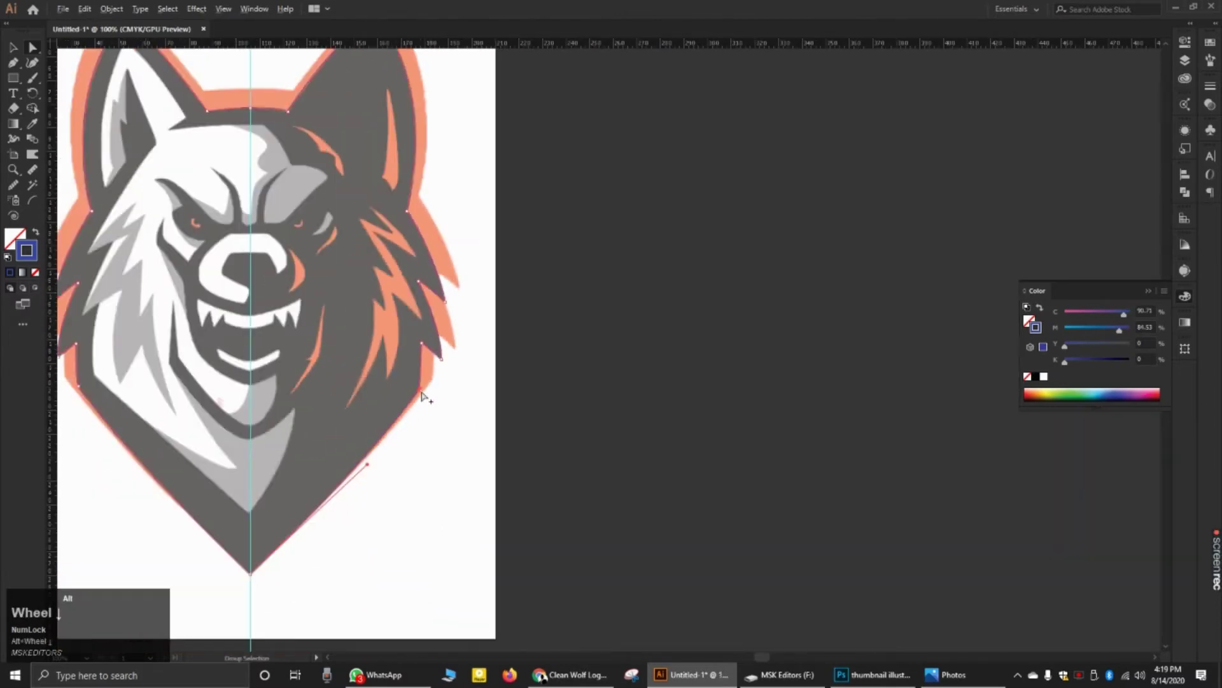
Step: Save the document as an Adobe Illustrator file named wolf in the logo folder, keeping the Illustrator CC version options
left_click(12, 49)
scroll(529, 273, "up", 2, "alt")
key("ctrl+s")
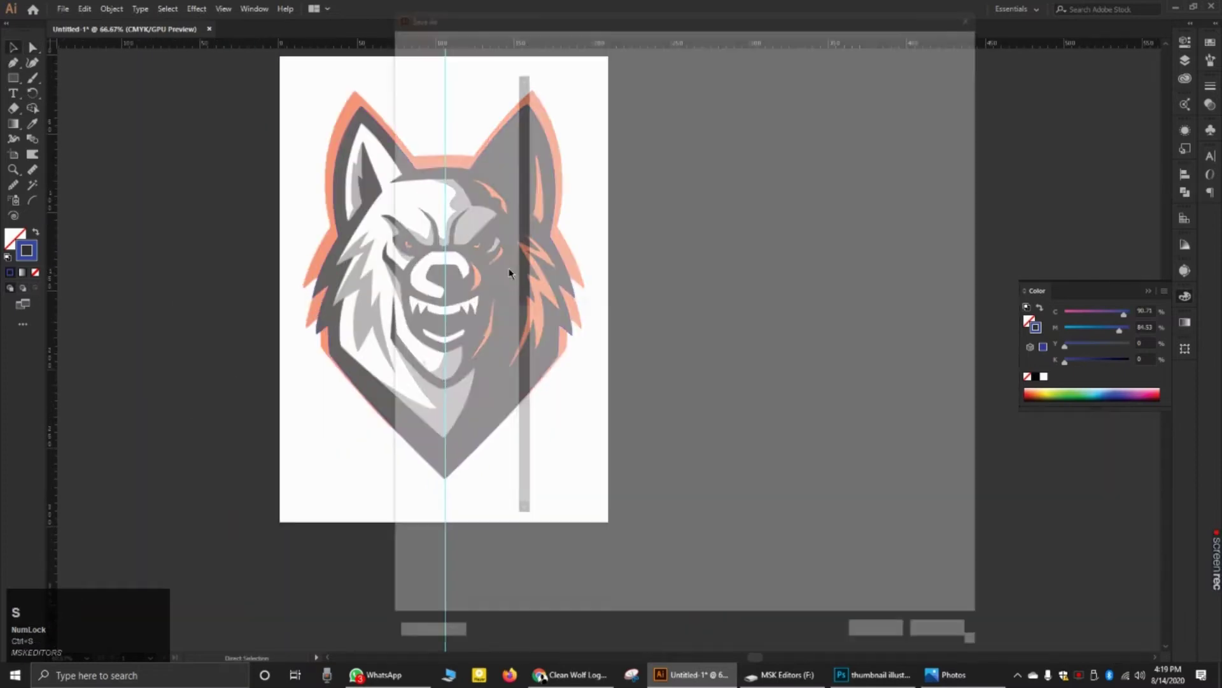
double_click(573, 228)
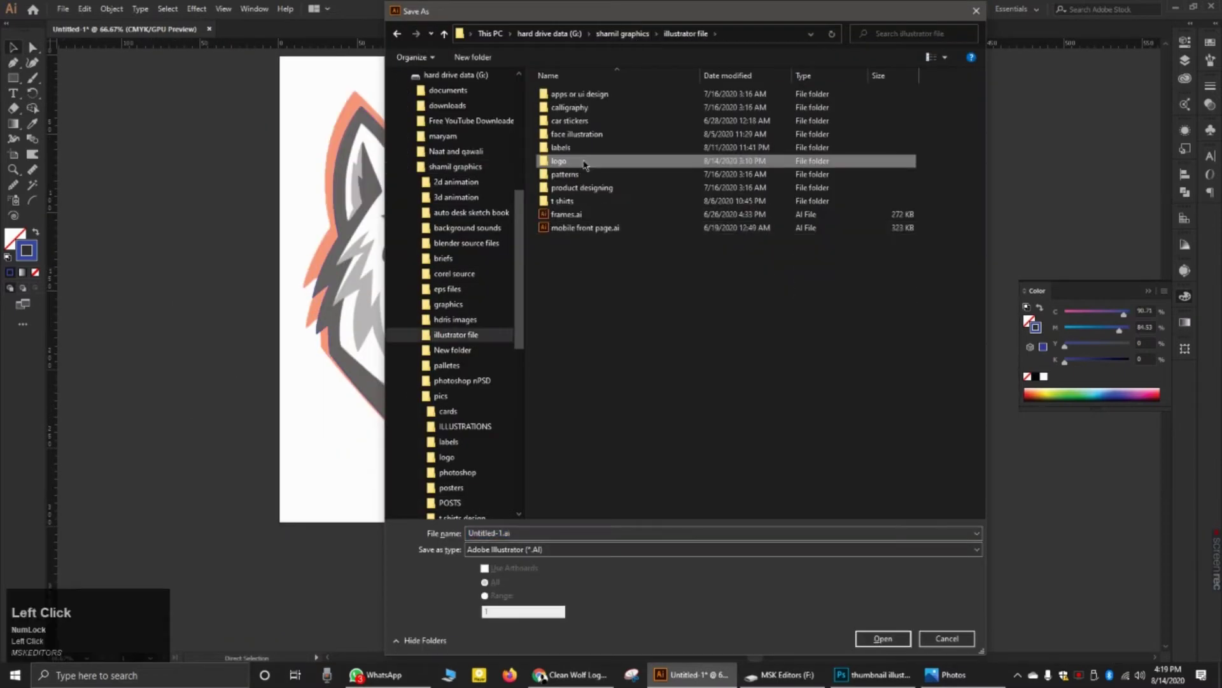
double_click(570, 161)
type("wolf")
left_click(883, 639)
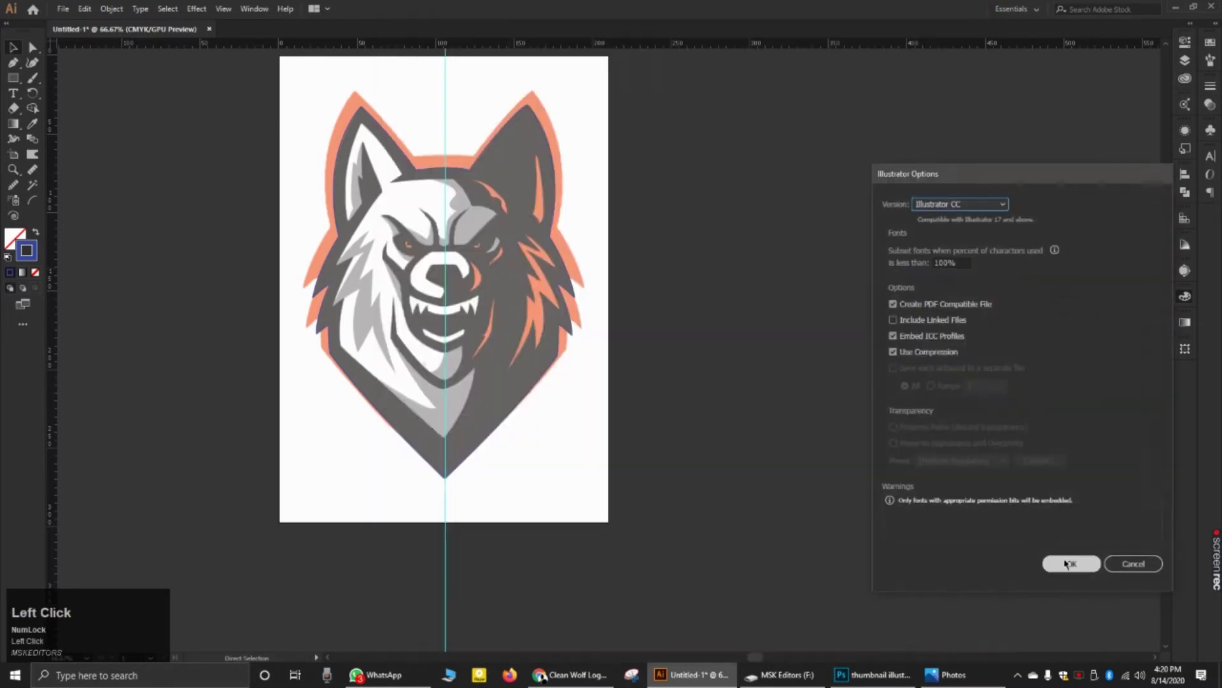
left_click(1072, 560)
Step: Trace the inner edge of the white muzzle shape with the Pen tool, from its lower end at the guide to its right tip
scroll(314, 197, "up", 1, "alt")
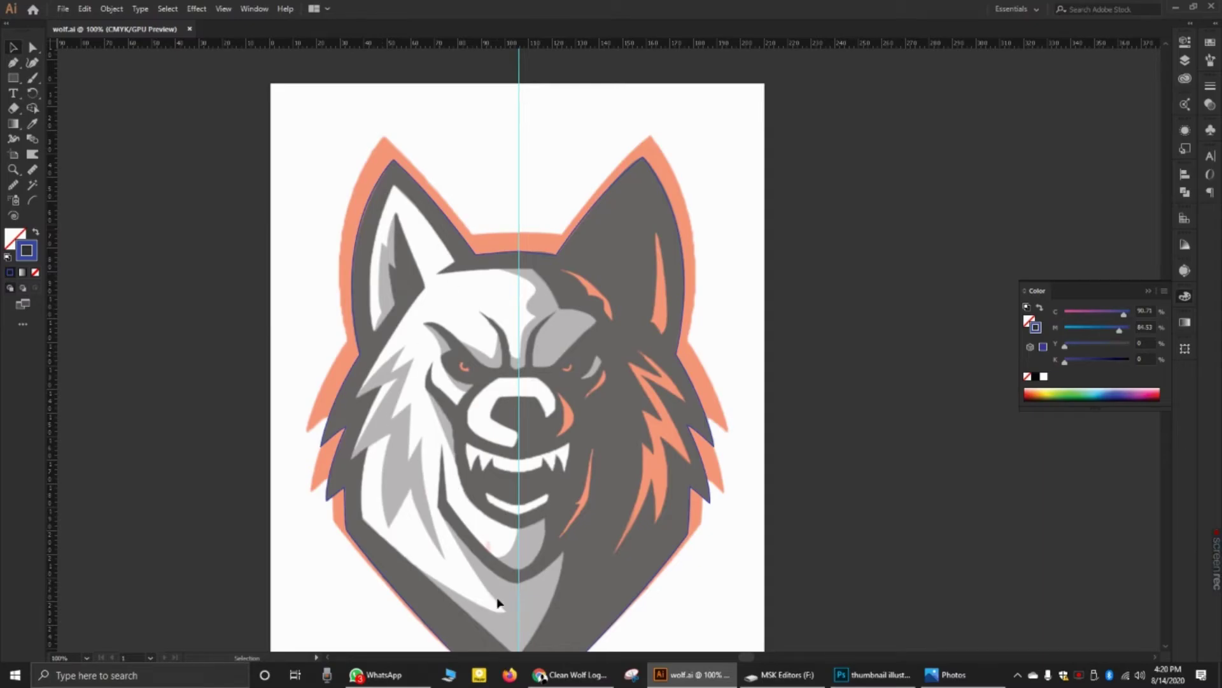
left_click(14, 64)
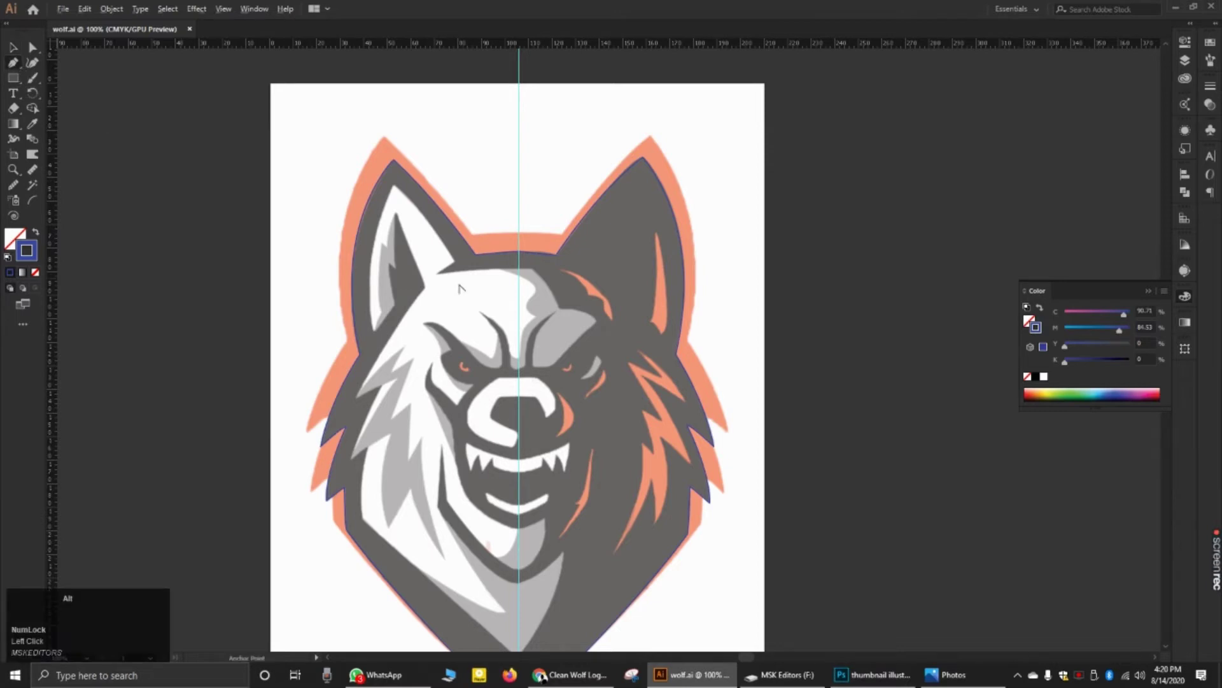
scroll(394, 288, "up", 2, "alt")
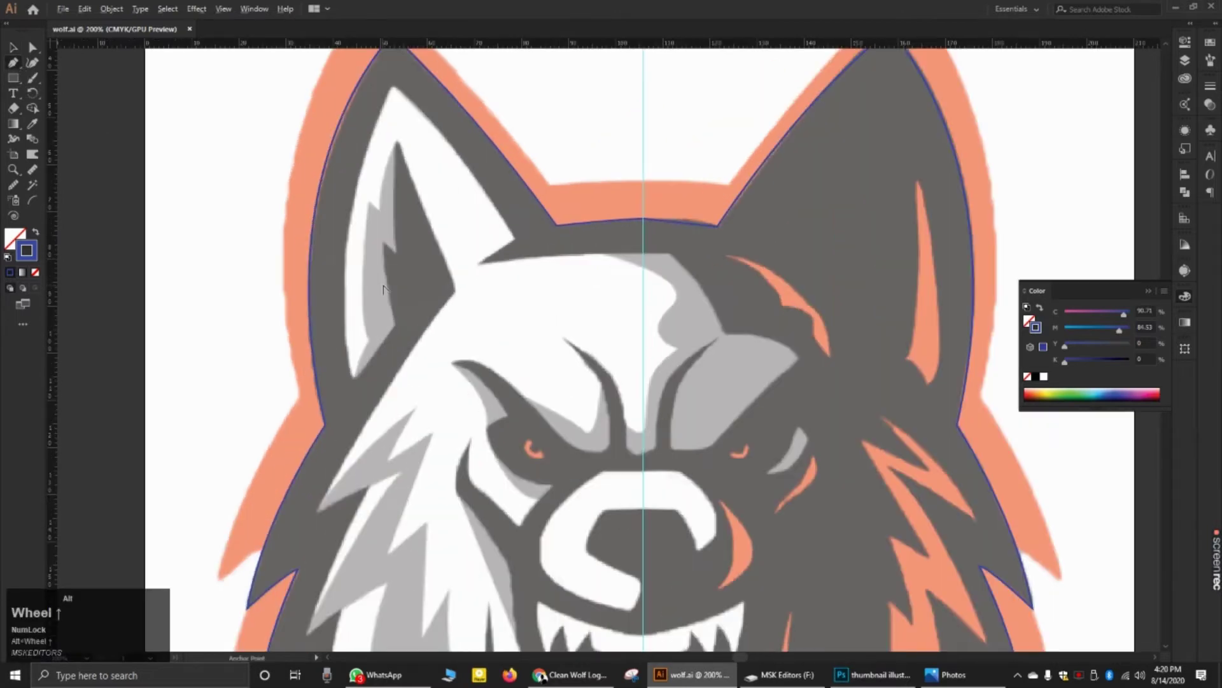
scroll(405, 286, "down", 1, "alt")
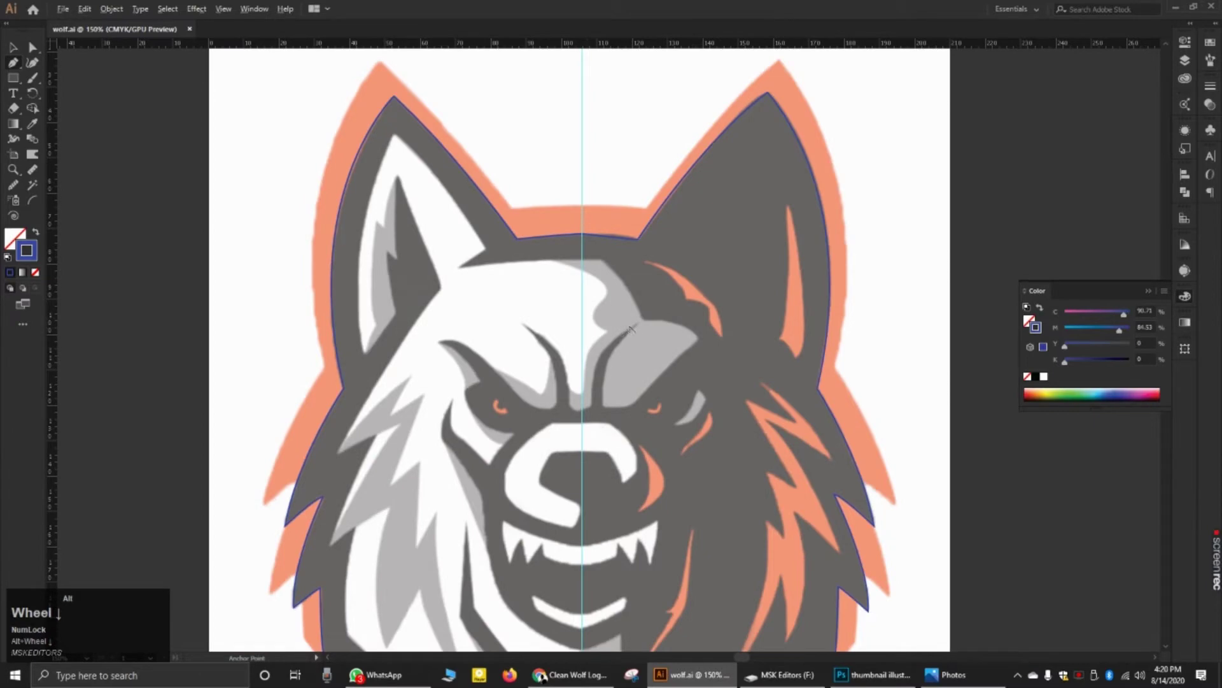
scroll(619, 393, "down", 2, "alt")
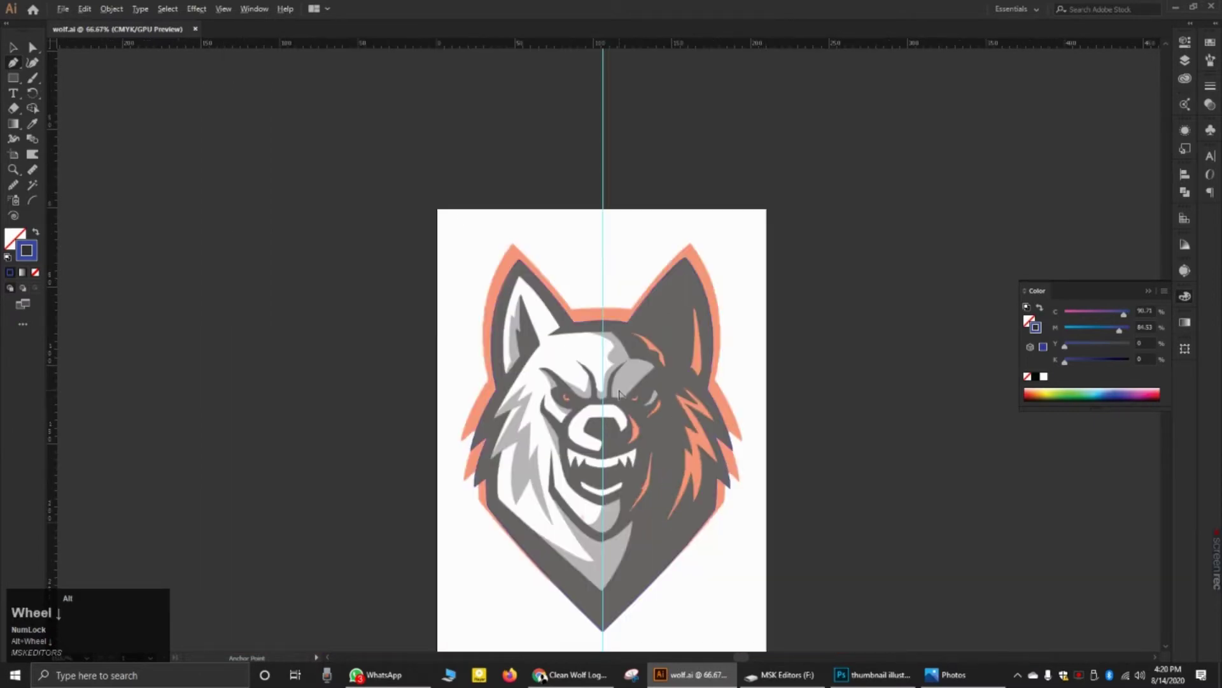
scroll(592, 438, "up", 4, "alt")
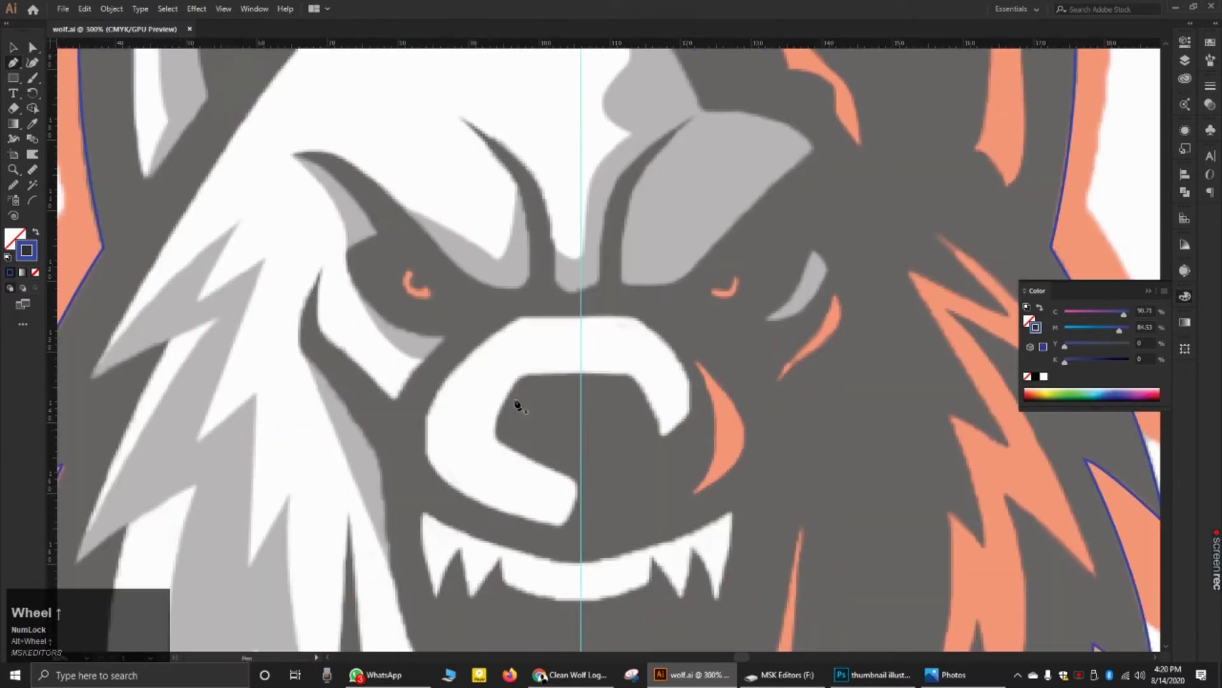
left_click(576, 488)
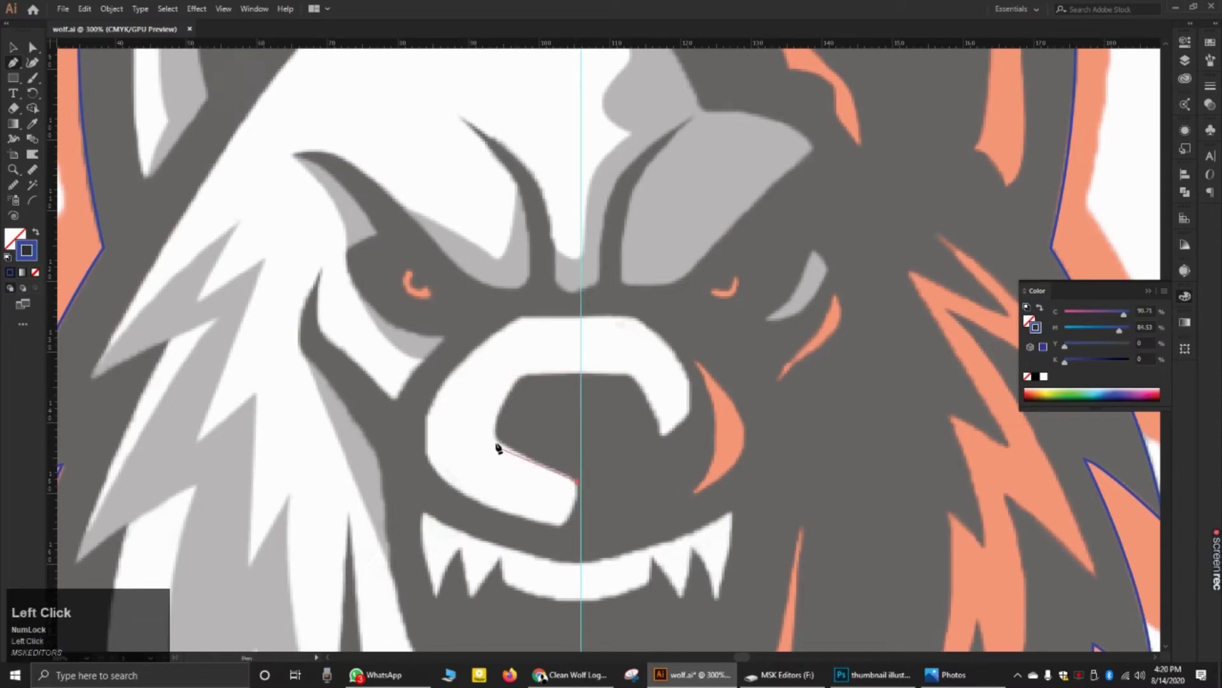
left_click(496, 436)
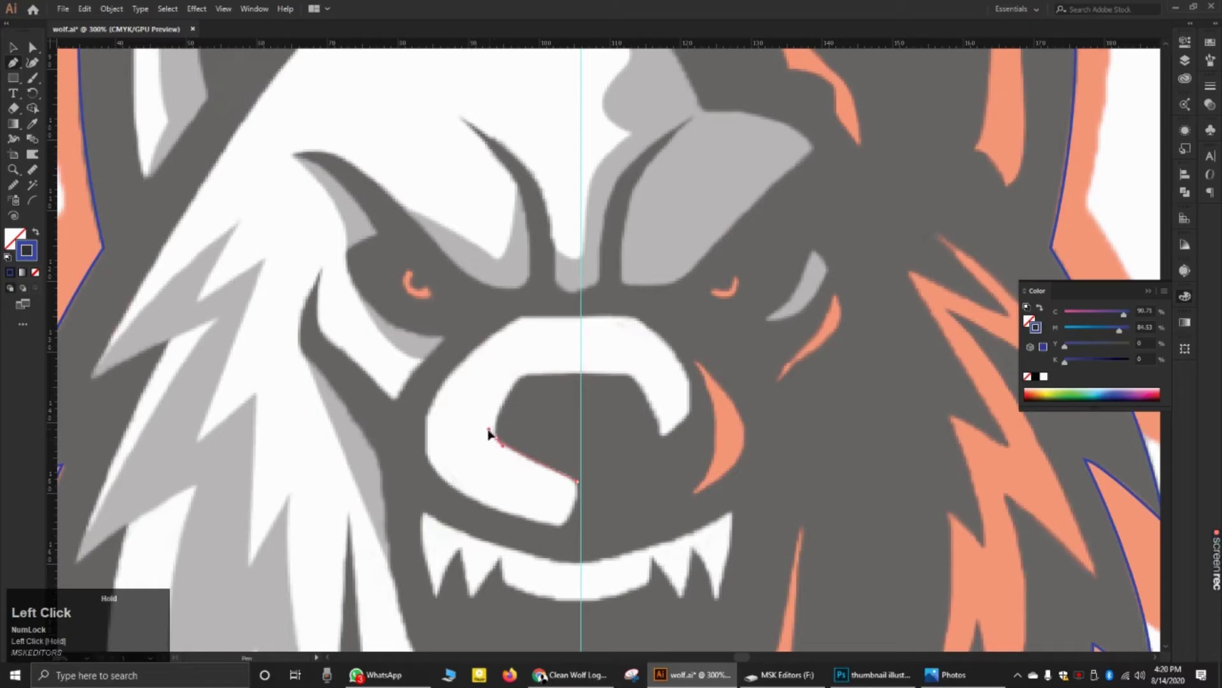
left_click_drag(510, 380, 539, 371)
left_click(630, 376)
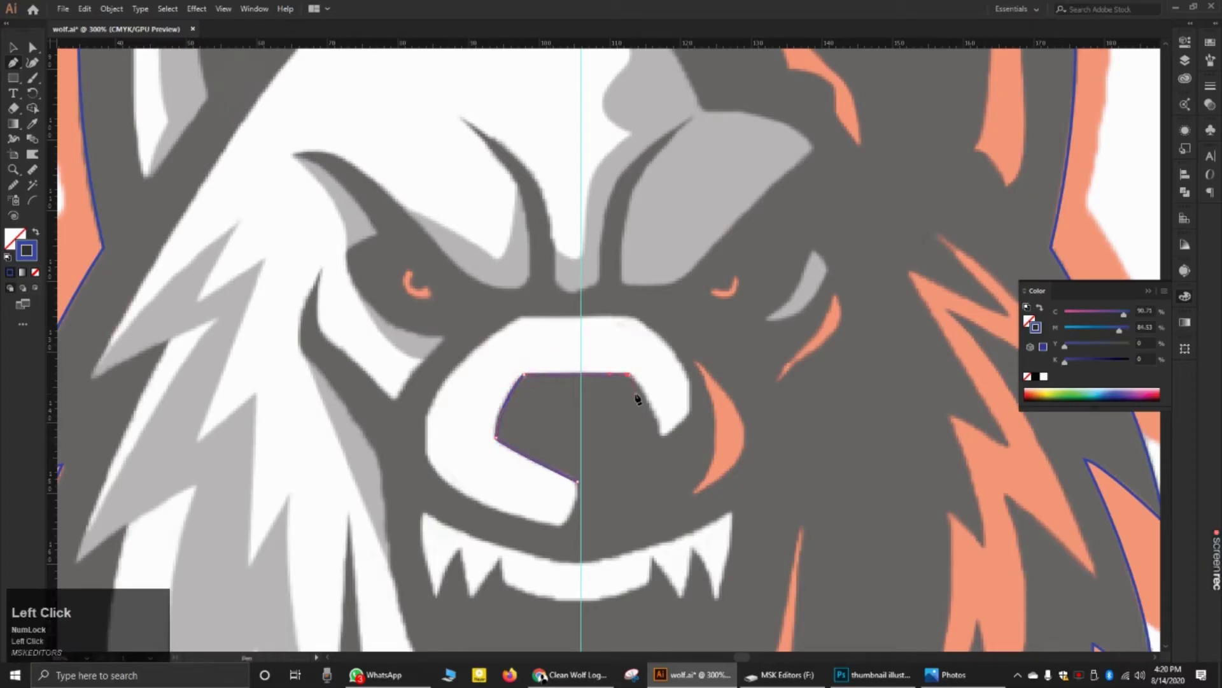
left_click(661, 435)
Step: Continue the path around the white muzzle shape's outer edge and close it at the starting anchor
left_click_drag(641, 320, 639, 321)
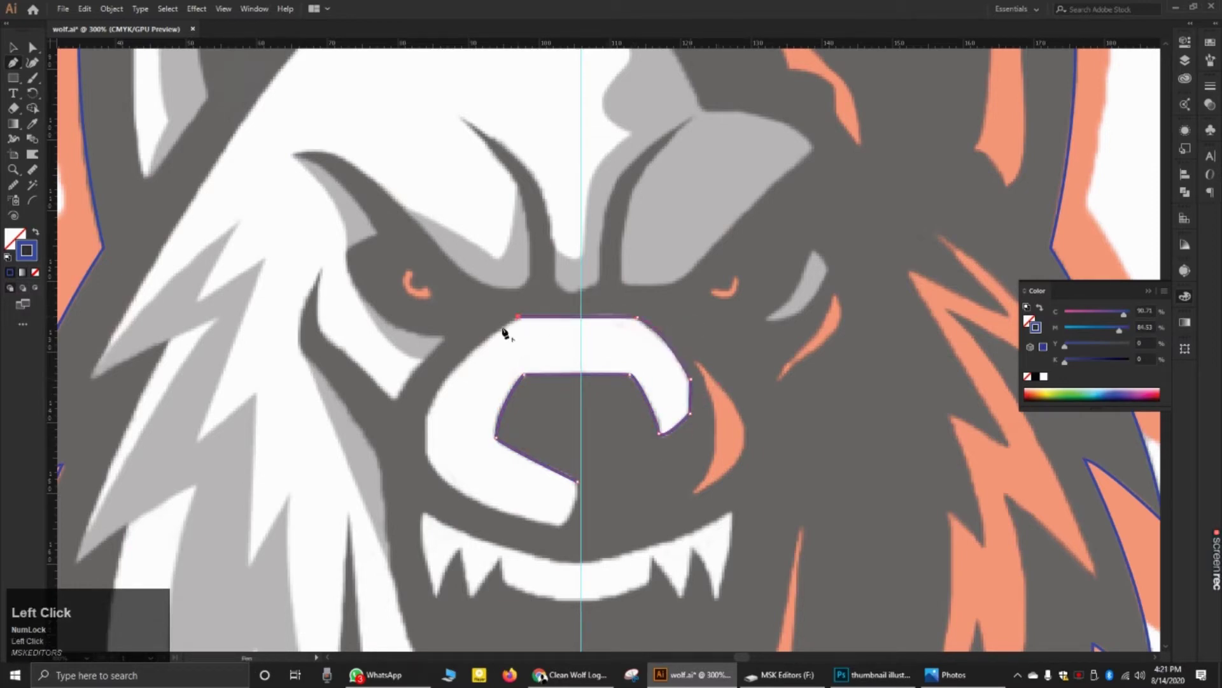
left_click_drag(449, 486, 464, 494)
left_click_drag(559, 526, 646, 545)
left_click(560, 526)
left_click_drag(577, 481, 578, 441)
Step: Trace the curved upper edge of the upper teeth from the left corner to the right corner, ending in a corner point
scroll(615, 371, "down", 2)
scroll(614, 500, "up", 4)
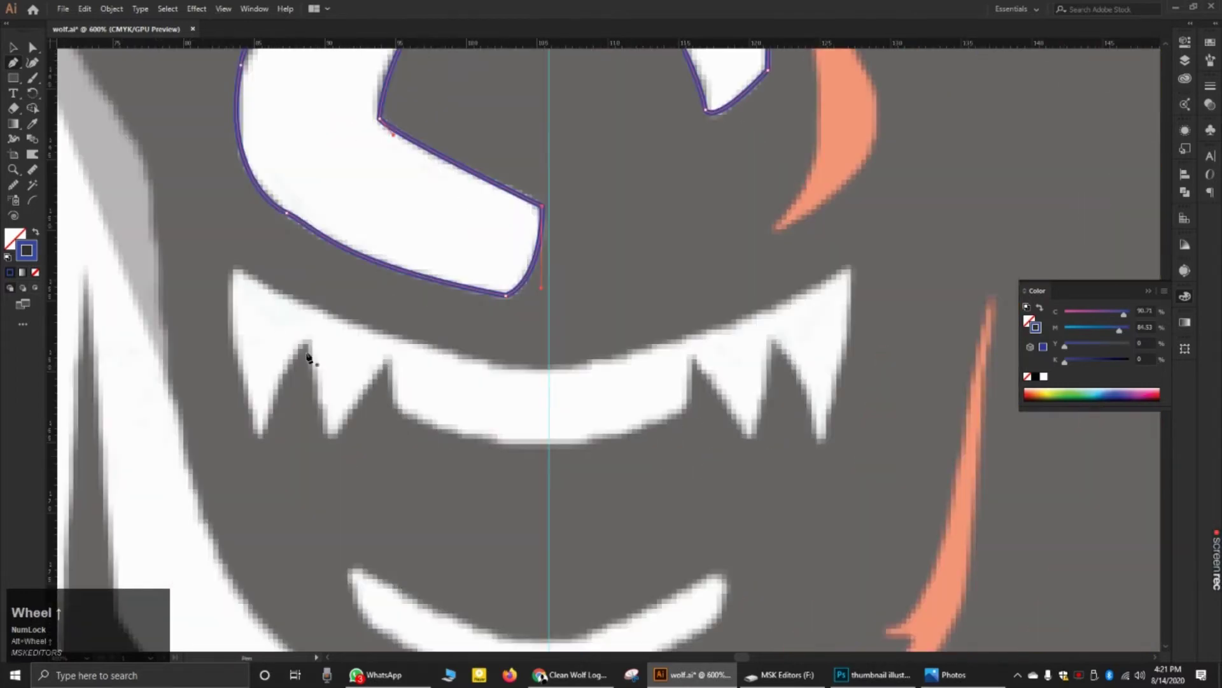
left_click(234, 264)
left_click_drag(849, 264, 1028, 215)
scroll(1019, 220, "down", 2)
scroll(954, 375, "up", 2)
left_click(751, 256)
left_click_drag(724, 436, 703, 466)
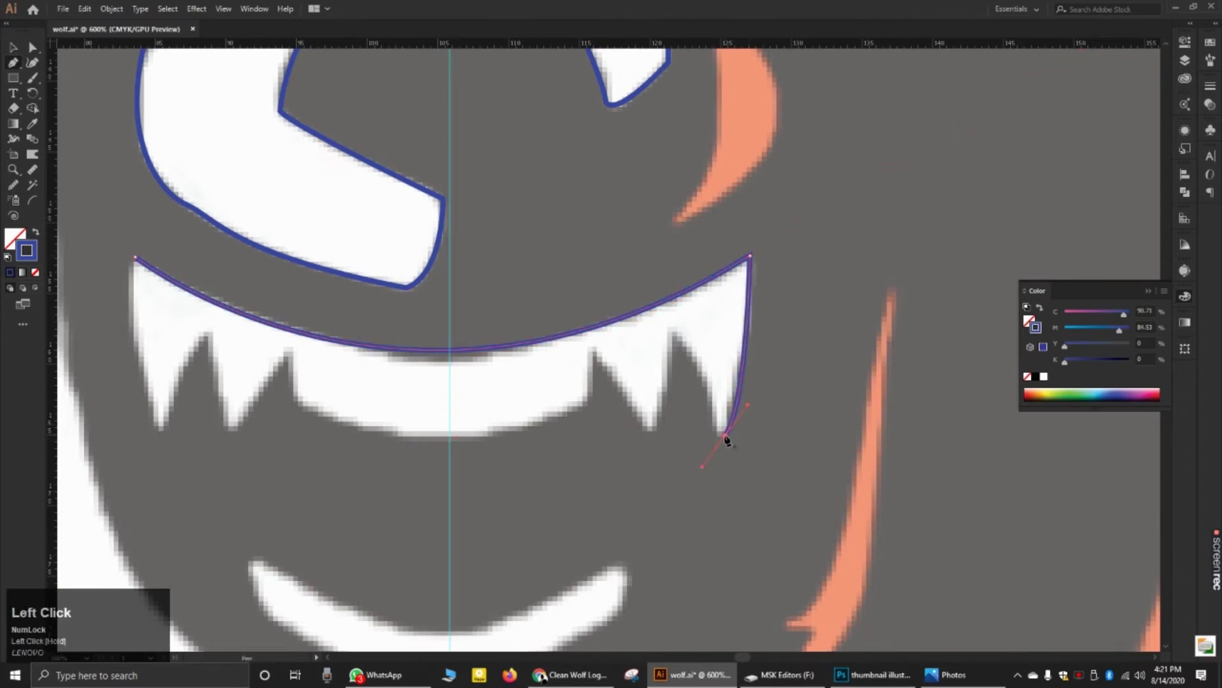
left_click(725, 436)
left_click_drag(673, 331, 640, 303)
key("ctrl+z")
key("ctrl+z")
key("ctrl+z")
Step: Trace the two fangs on the right and the curved lower edge of the upper teeth's middle section
left_click_drag(718, 436, 675, 526)
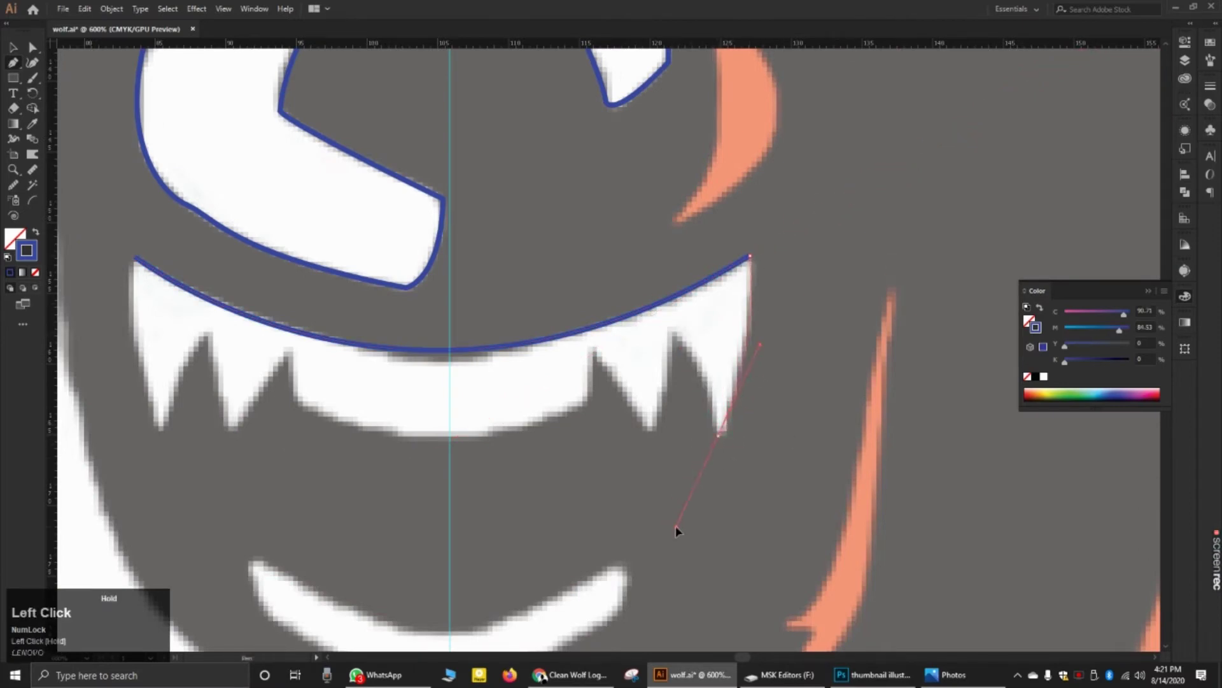
left_click_drag(671, 331, 648, 323)
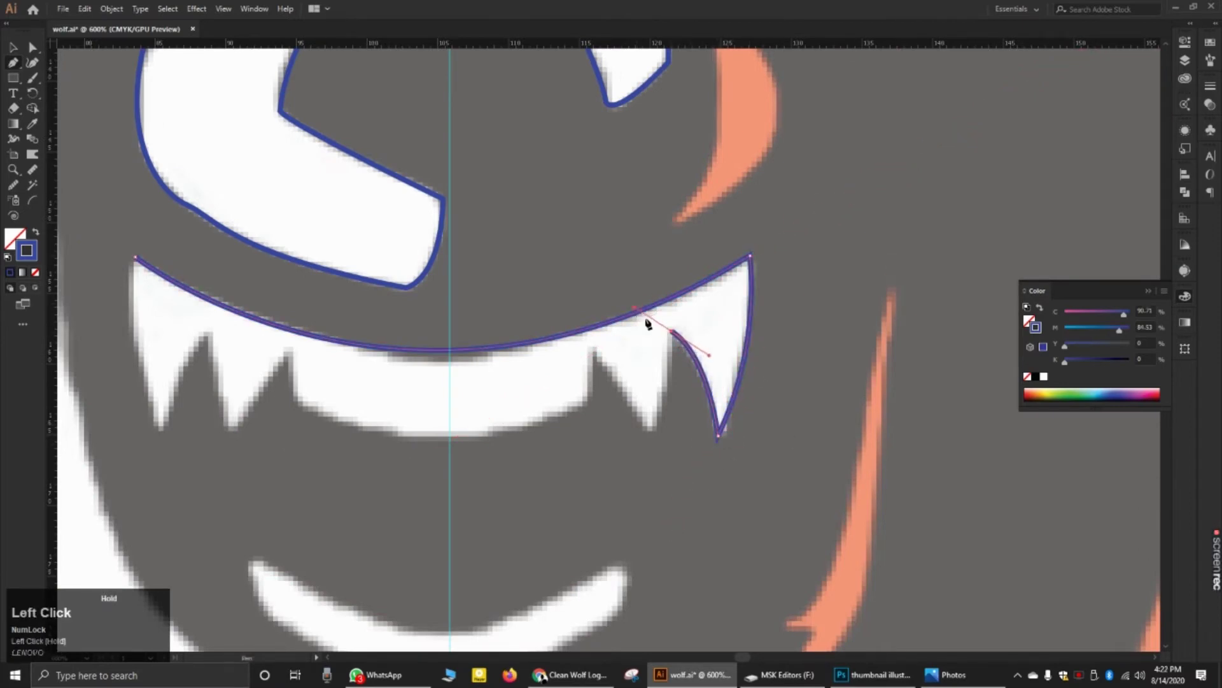
left_click(591, 348)
left_click(588, 396)
left_click_drag(294, 396, 125, 301)
left_click(293, 396)
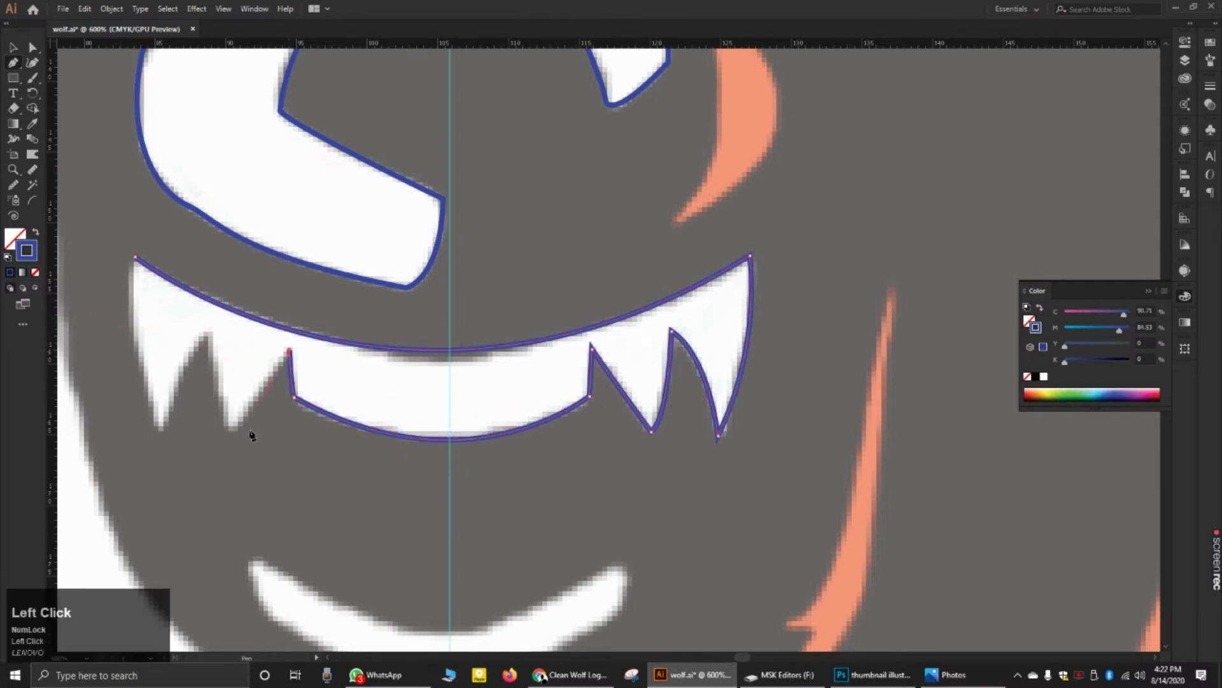
Step: Trace the two fangs on the left and close the upper teeth path at its starting corner
left_click_drag(232, 433, 216, 456)
left_click(208, 332)
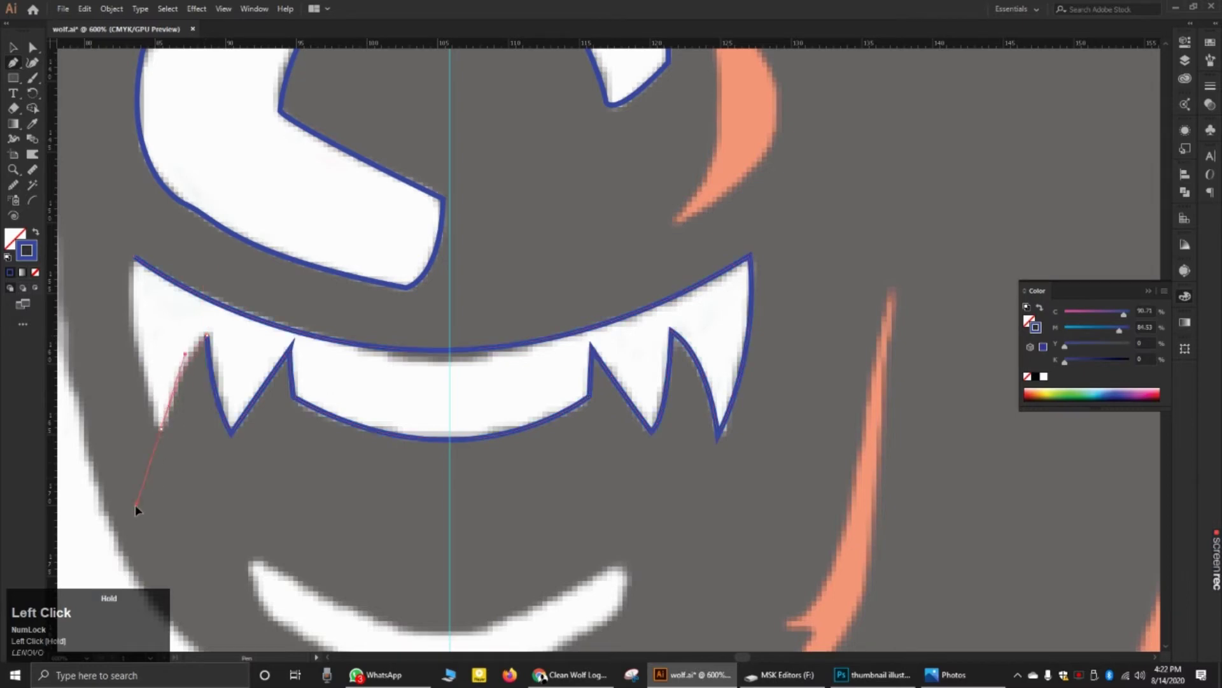
left_click(162, 429)
left_click(135, 257)
Step: Trace the upper edge of the white crescent below the teeth, with a corner point on the guide
scroll(440, 322, "down", 3)
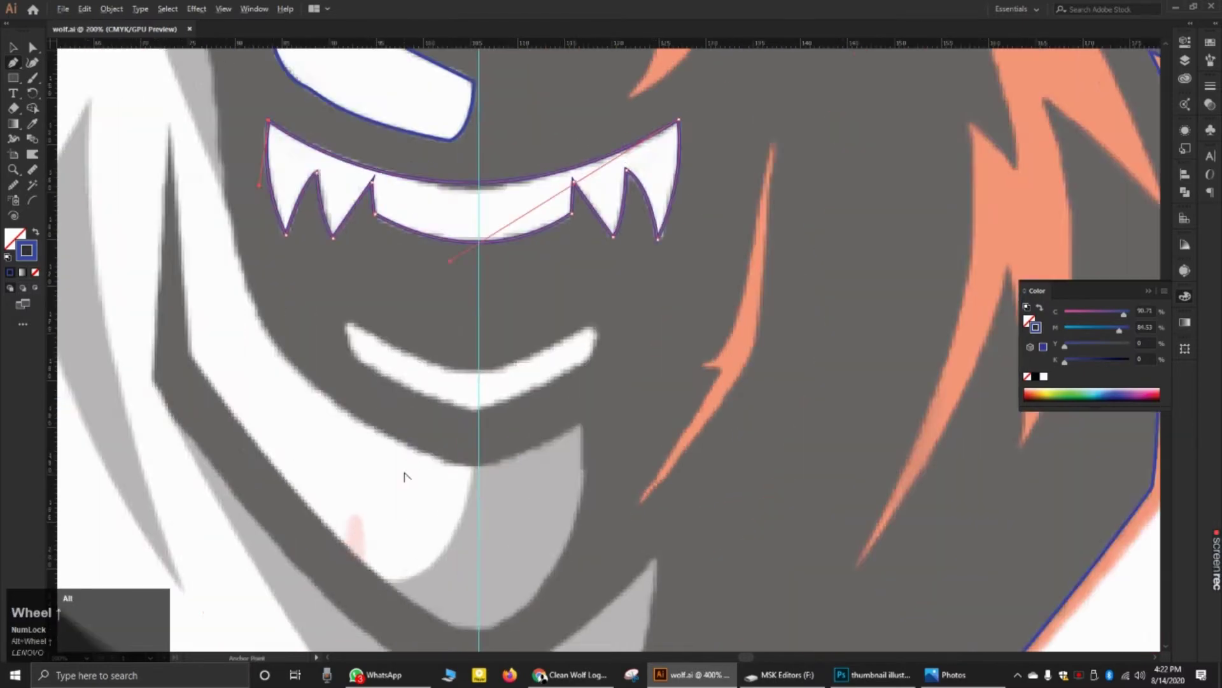
scroll(455, 427, "up", 3)
left_click(240, 224)
left_click_drag(495, 325, 614, 331)
left_click(495, 325)
left_click_drag(711, 235, 847, 146)
left_click(712, 237)
Step: Trace the crescent's rounded right end and lower edge, and close the path around its left end
left_click_drag(724, 295, 683, 365)
left_click(724, 296)
left_click_drag(498, 406, 352, 442)
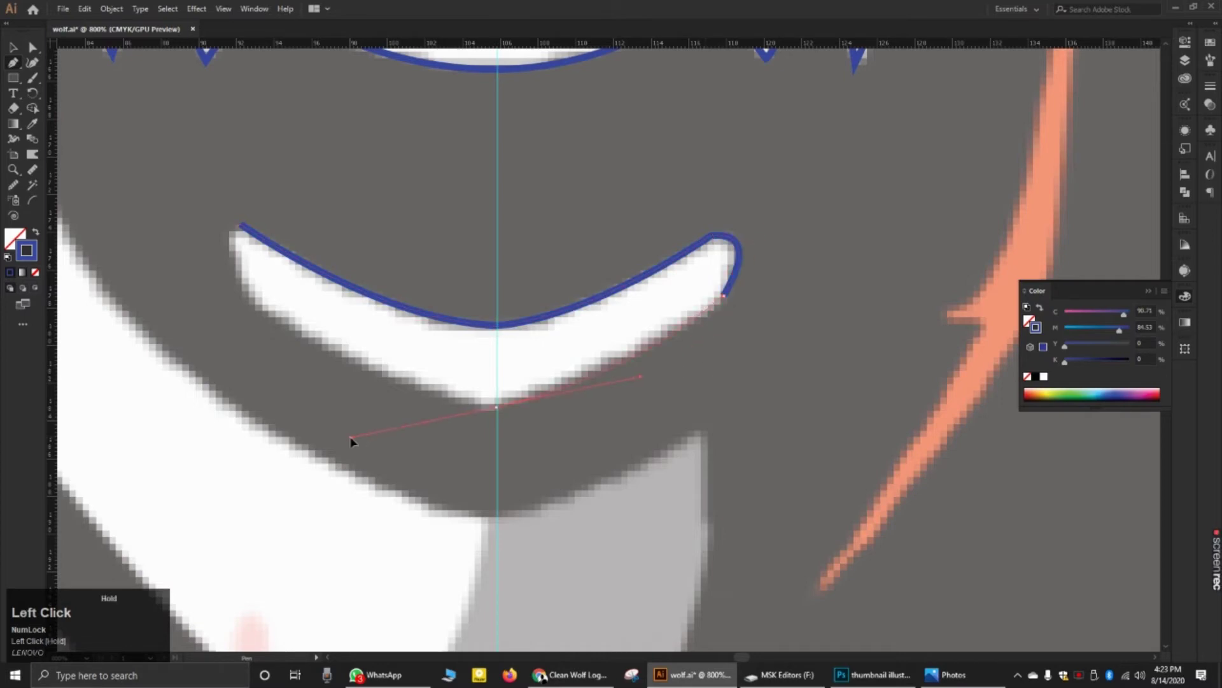
left_click_drag(238, 289, 260, 222)
left_click(238, 289)
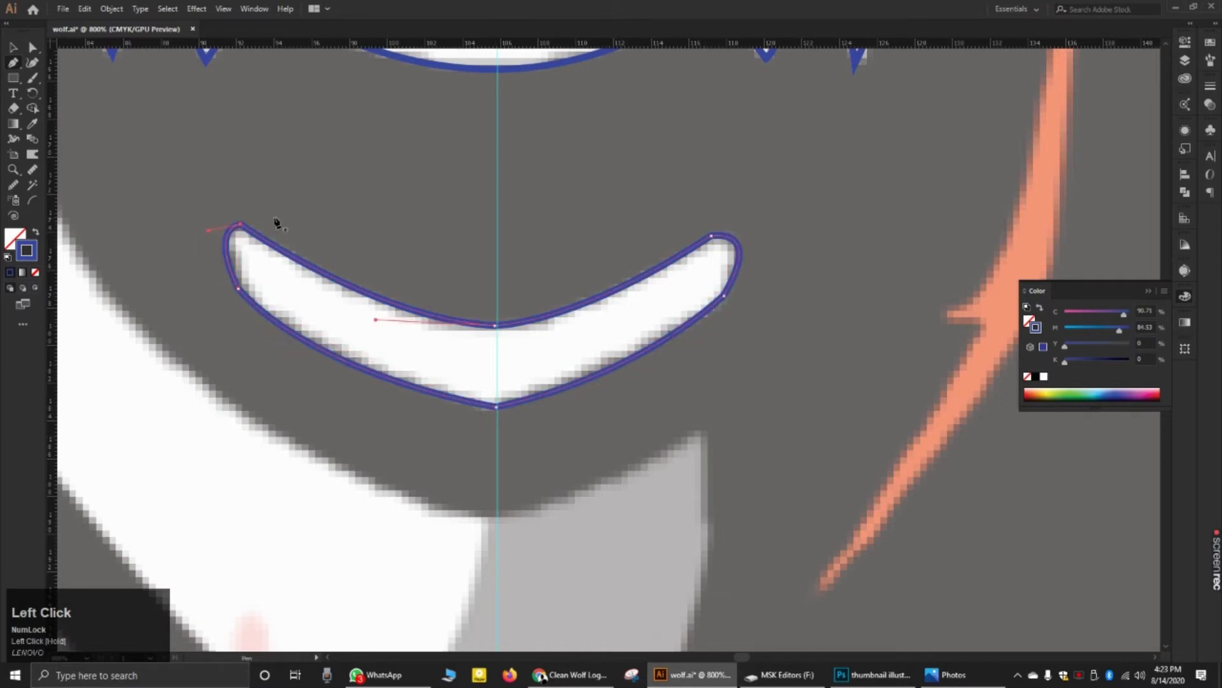
Step: Display the properties of the selected path
scroll(366, 216, "down", 6)
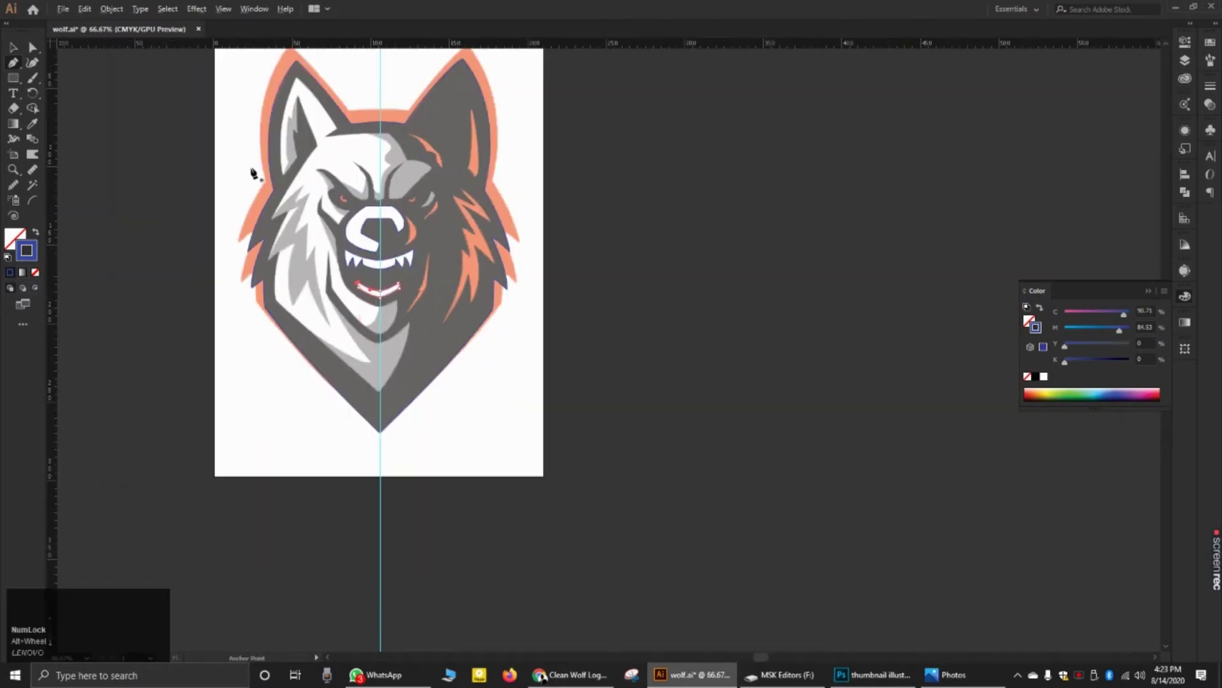
left_click(1210, 43)
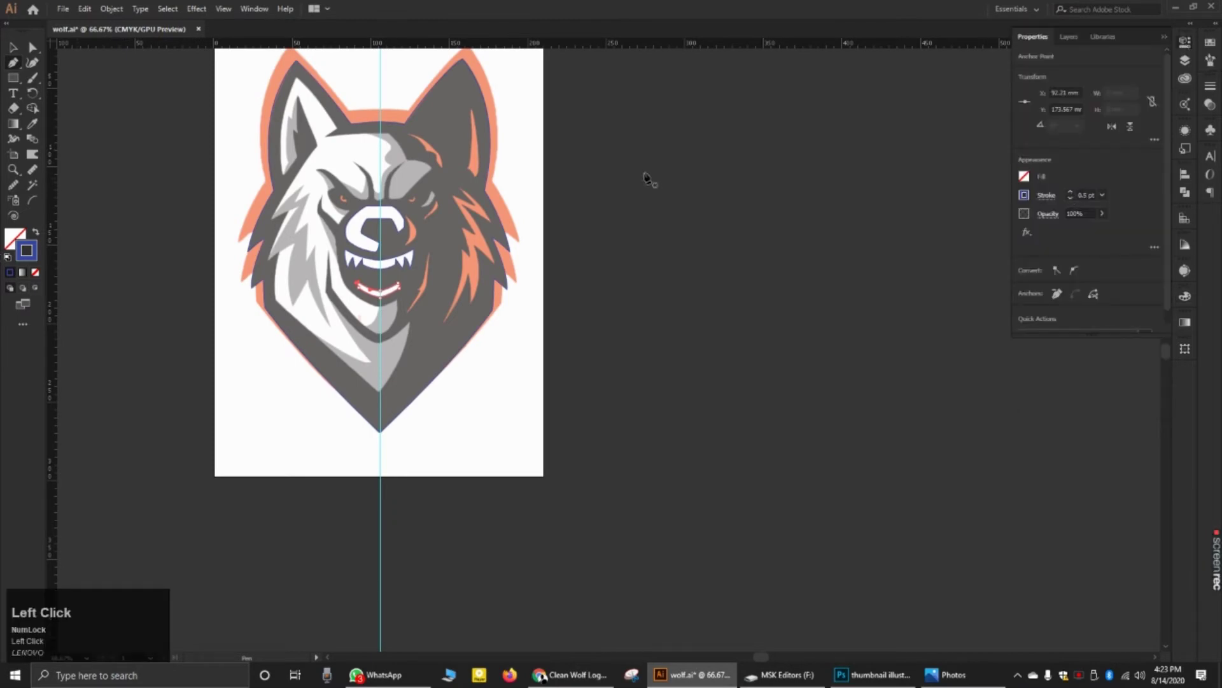
Step: Trace the grey brow patch above the right eye with the Pen tool, from its inner edge around to its upper left corner
scroll(331, 196, "up", 2)
scroll(468, 228, "down", 2)
scroll(468, 234, "up", 2)
scroll(461, 201, "down", 2)
scroll(471, 162, "up", 2)
scroll(461, 126, "down", 1)
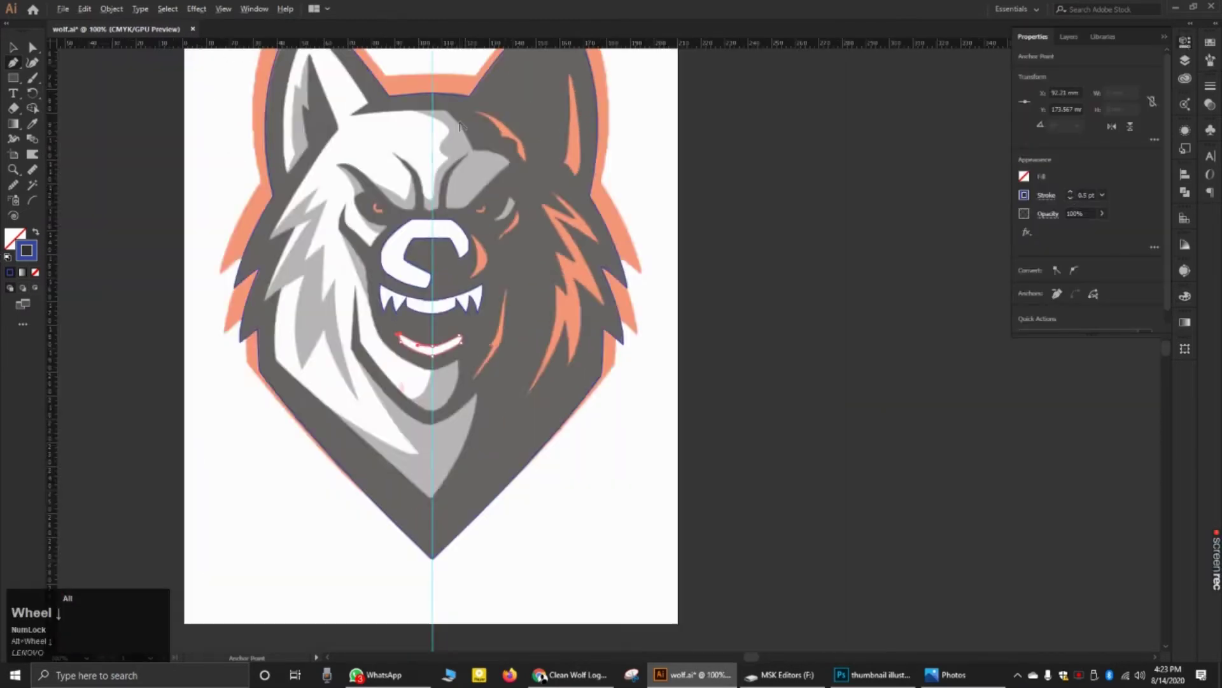
scroll(460, 126, "up", 4)
left_click(470, 153)
left_click_drag(388, 399, 396, 417)
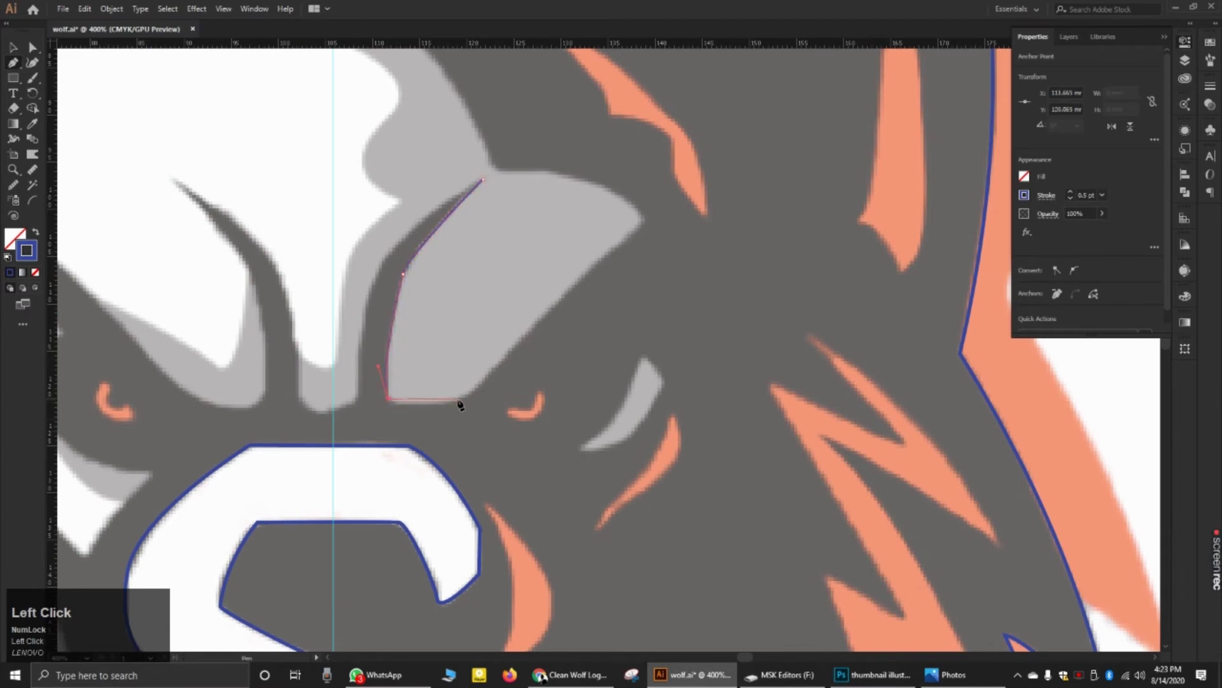
key("ctrl+z")
left_click_drag(507, 353, 529, 320)
left_click(642, 219)
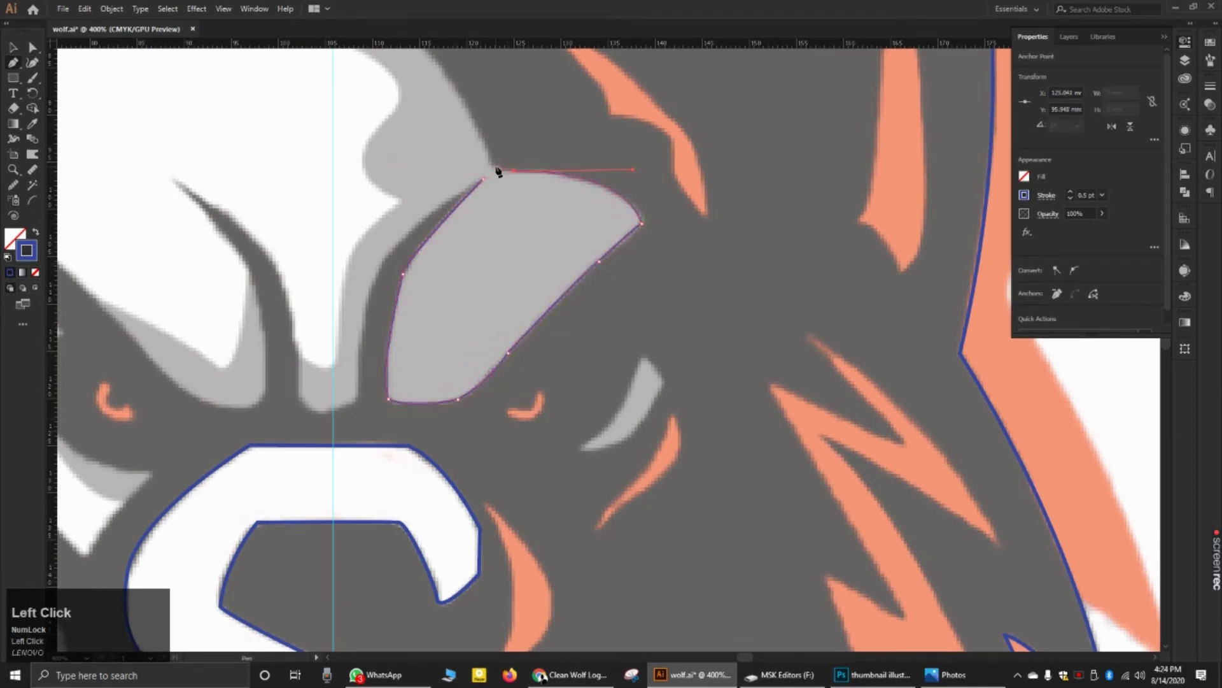
left_click(484, 179)
Step: Continue the path along the forehead's right and upper edges to the base corner of the white left ear
scroll(494, 172, "down", 3)
scroll(493, 172, "up", 4)
left_click(546, 213)
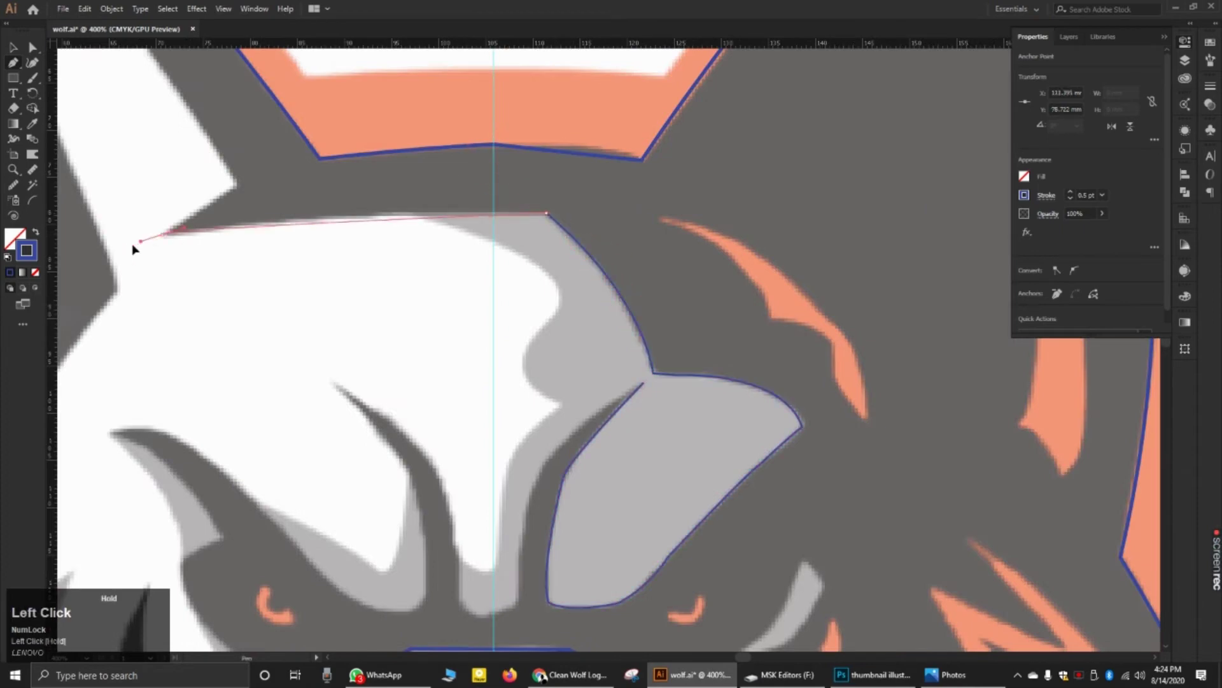
left_click(163, 233)
left_click(231, 185)
Step: Trace the left ear's white shape around its tip and down its outer edge to the lower point, ending at the shading's inner corner
scroll(217, 140, "down", 1)
left_click(205, 86)
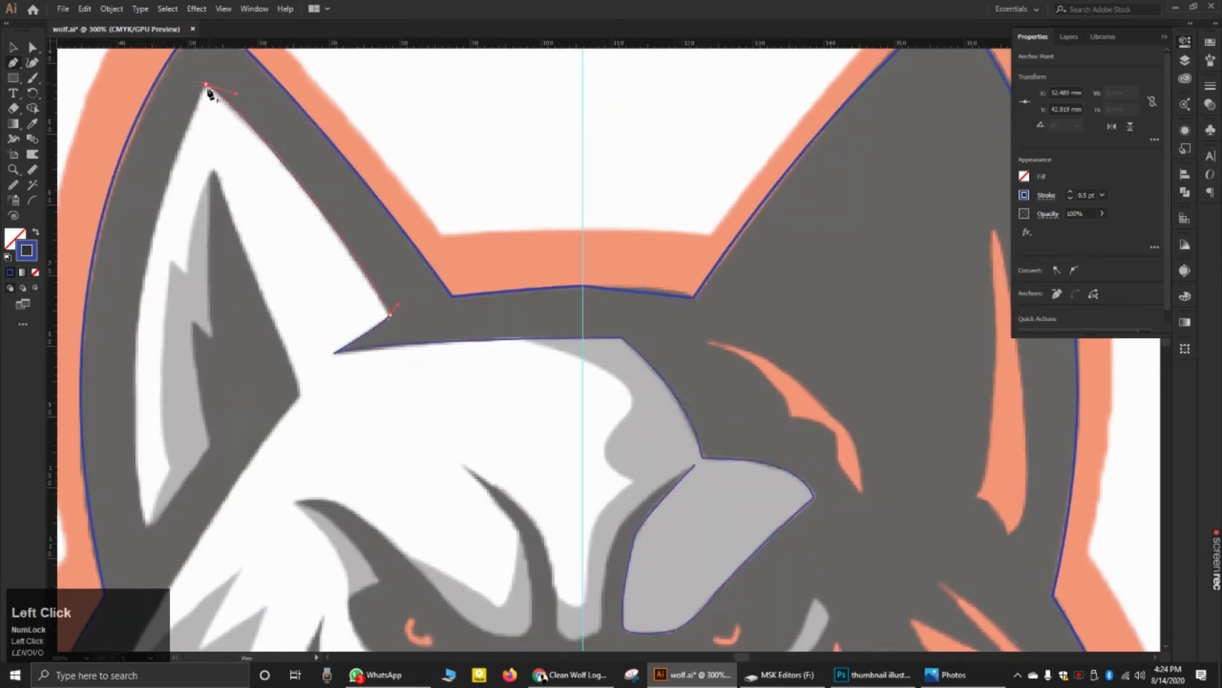
left_click_drag(147, 524, 200, 643)
left_click(147, 426)
left_click_drag(211, 345, 263, 259)
Step: Trace the notched edge and tip of the dark area inside the left ear, and continue down to its right corner
key("ctrl+0")
scroll(506, 236, "up", 5)
left_click(503, 237)
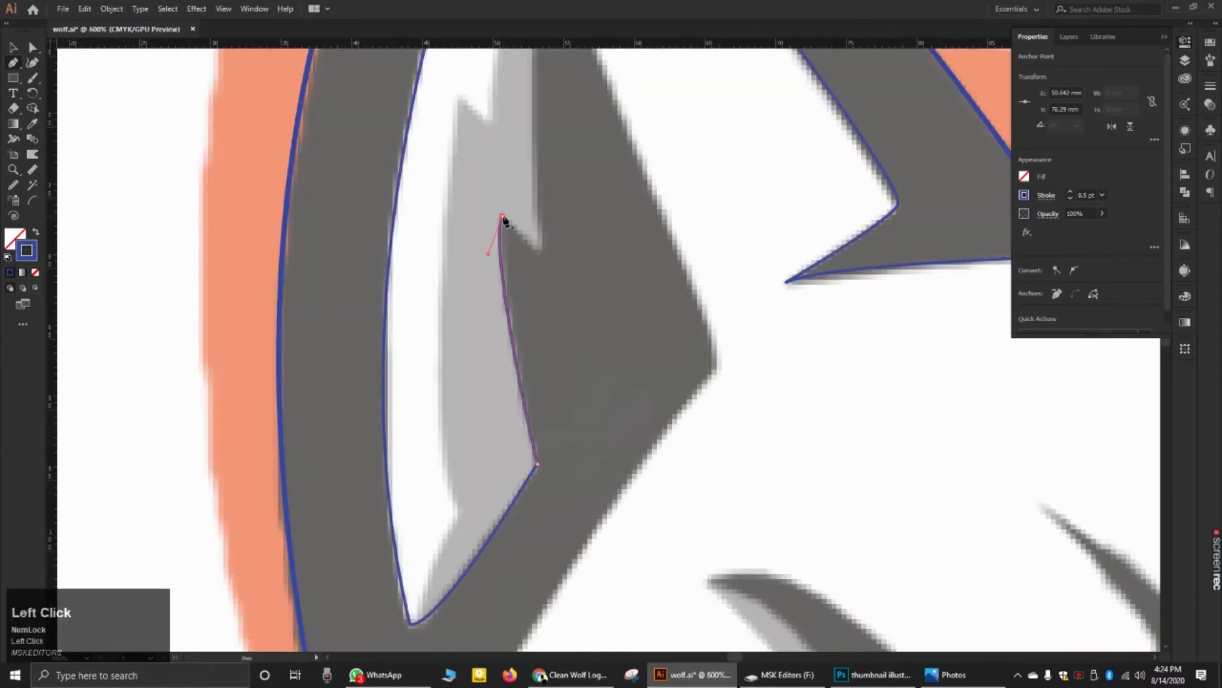
scroll(540, 256, "down", 3)
scroll(540, 254, "down", 2)
scroll(550, 235, "up", 2)
left_click(530, 107)
left_click_drag(620, 328, 625, 341)
left_click(620, 328)
Step: Trace the left cheek's outer edge down through the two pointed fur tips and the notch after each
scroll(618, 324, "down", 4)
scroll(586, 369, "up", 2)
scroll(586, 369, "up", 1)
left_click_drag(550, 435, 528, 492)
left_click(550, 435)
left_click(600, 412)
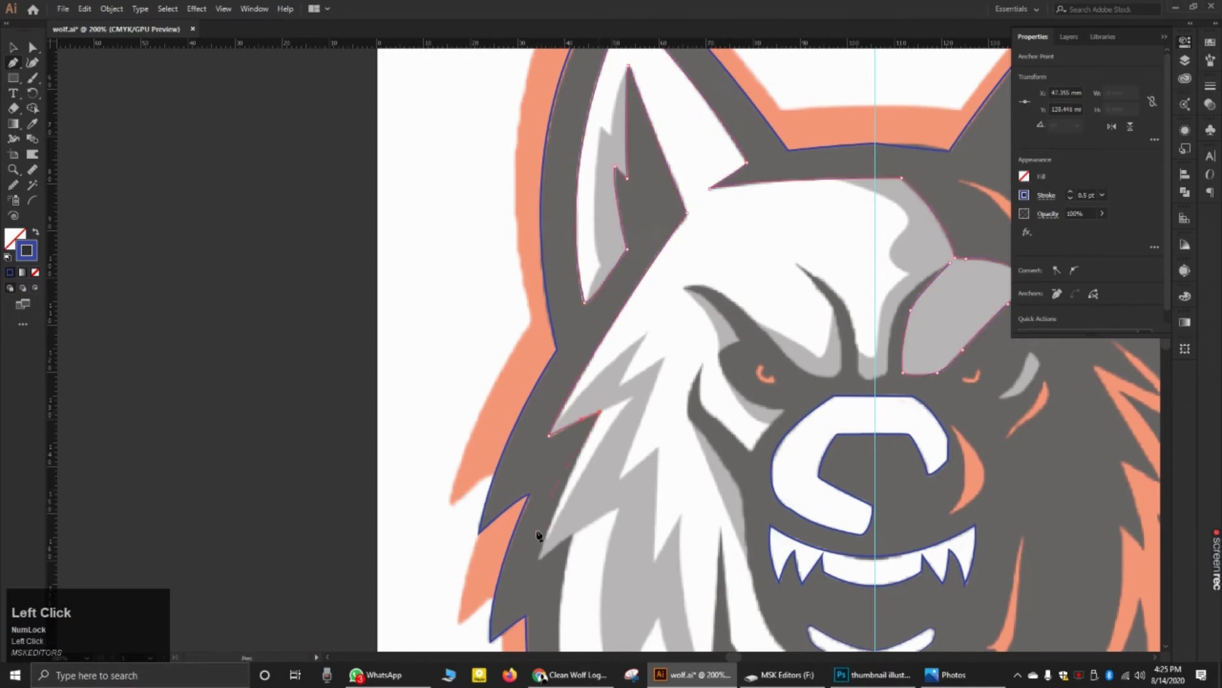
left_click_drag(539, 557, 541, 578)
scroll(542, 577, "up", 2)
left_click(433, 442)
left_click(501, 394)
Step: Trace the outer edge of the left cheek down to the chest point on the guide, and up to the grey chest's right tip
scroll(503, 395, "down", 2)
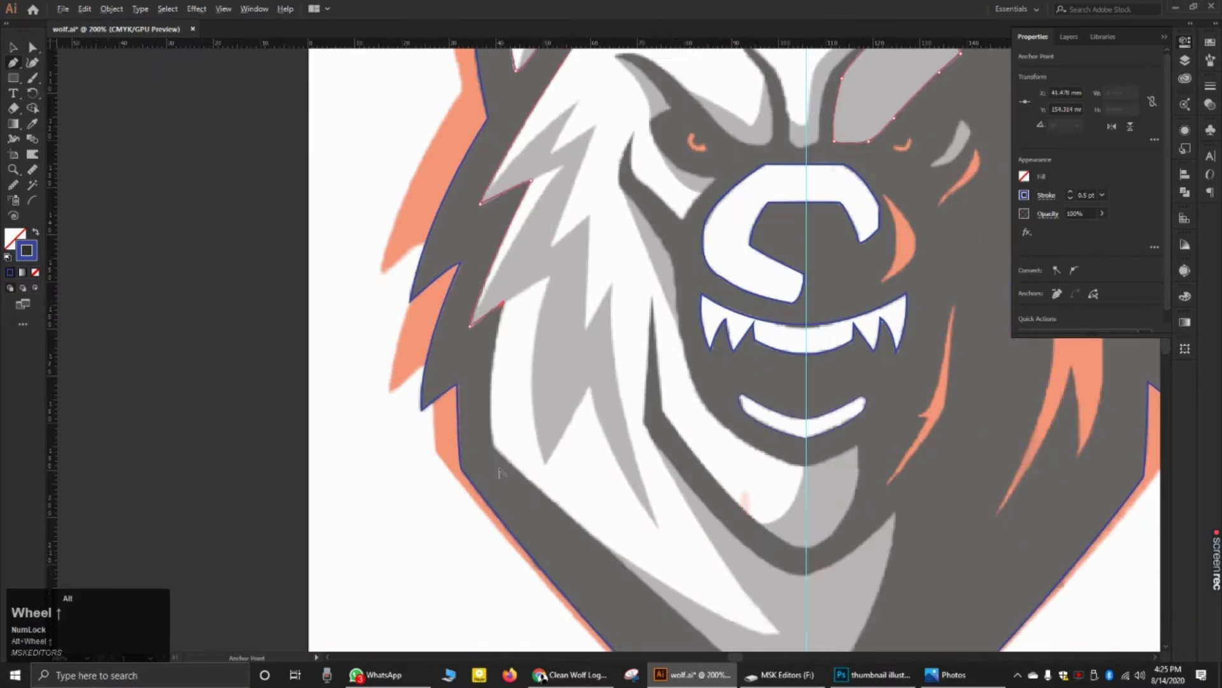
left_click_drag(493, 445, 506, 507)
scroll(506, 507, "down", 1)
left_click(532, 481)
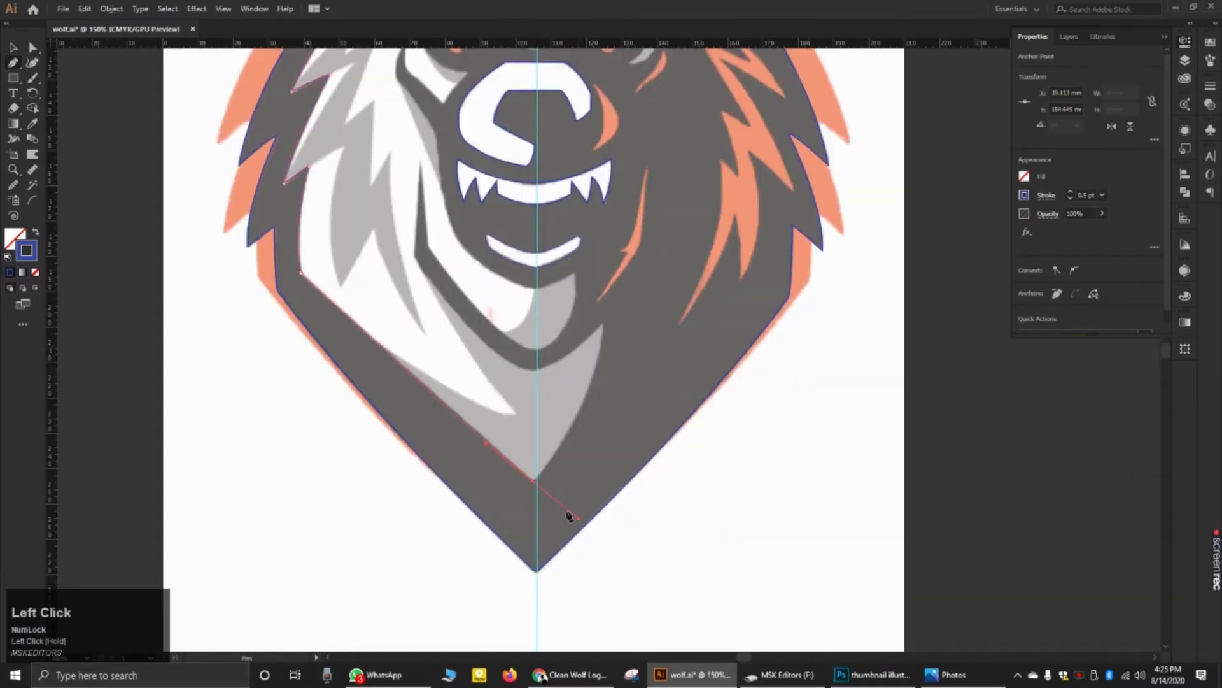
left_click_drag(604, 330, 608, 246)
Step: Trace the chest's curved upper edge across the guide, and outline the narrow dark spike beside the left jaw
scroll(592, 294, "up", 2)
left_click(485, 453)
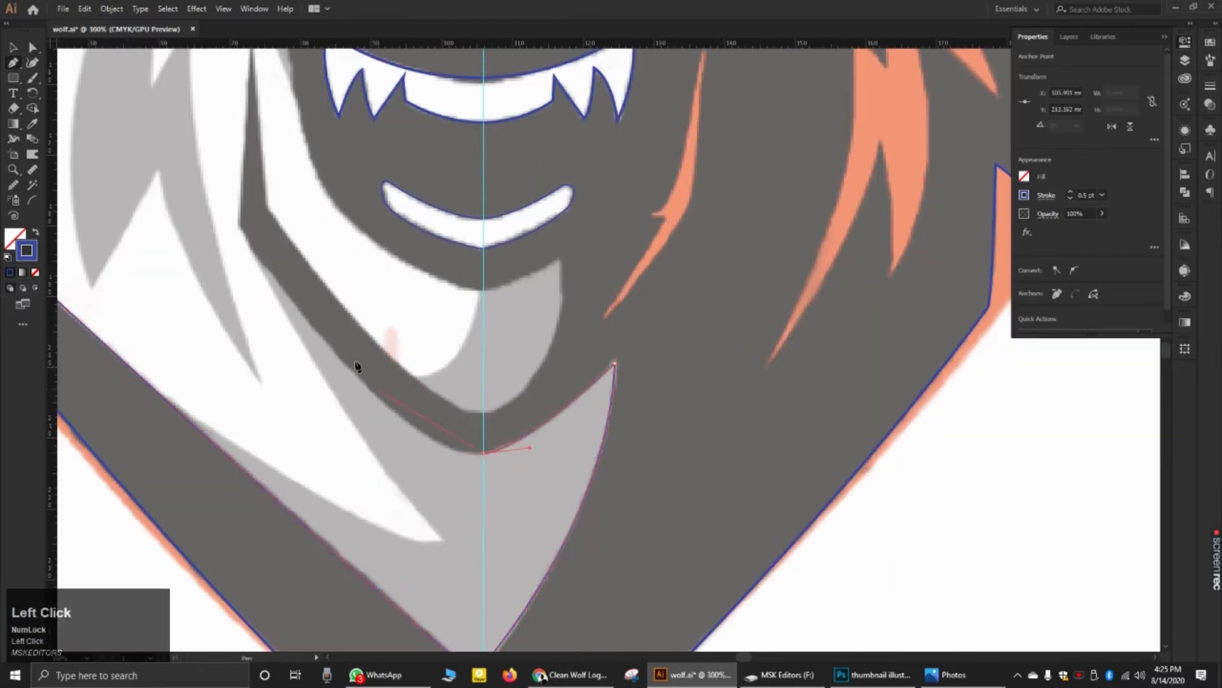
left_click_drag(238, 226, 71, 136)
left_click(239, 387)
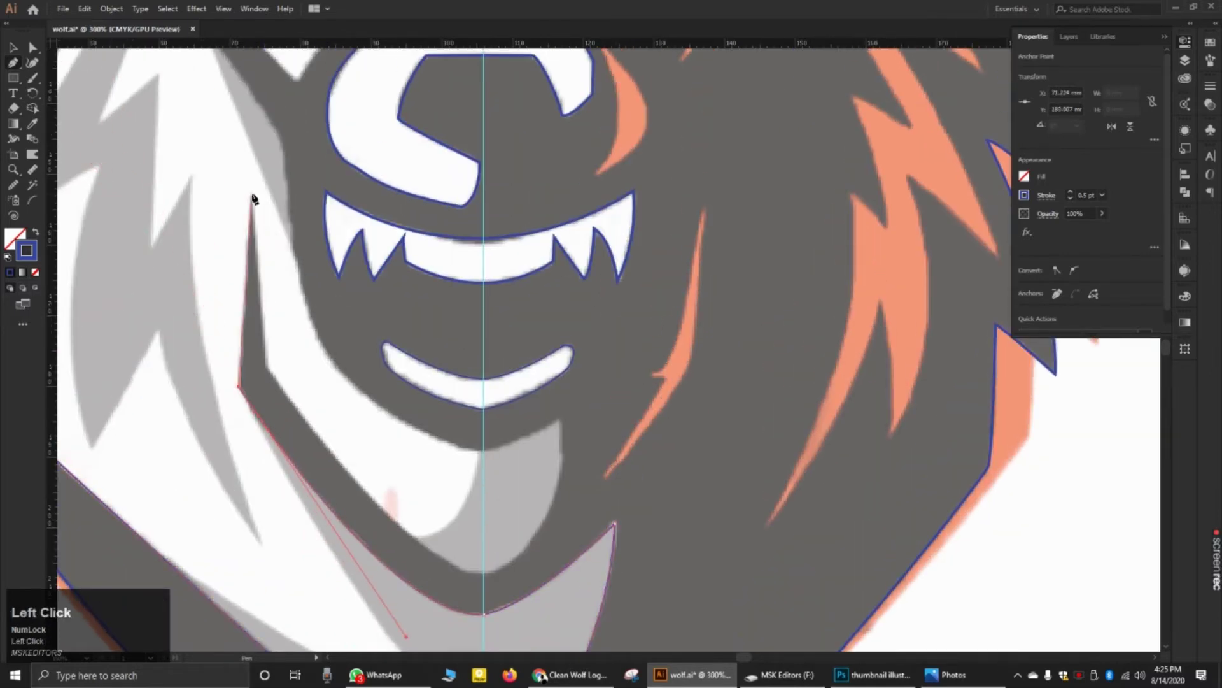
left_click(252, 194)
left_click(267, 368)
Step: Trace the white jaw's lower edge and the rounded grey chin, ending with a corner point on the guide
left_click_drag(429, 550, 515, 609)
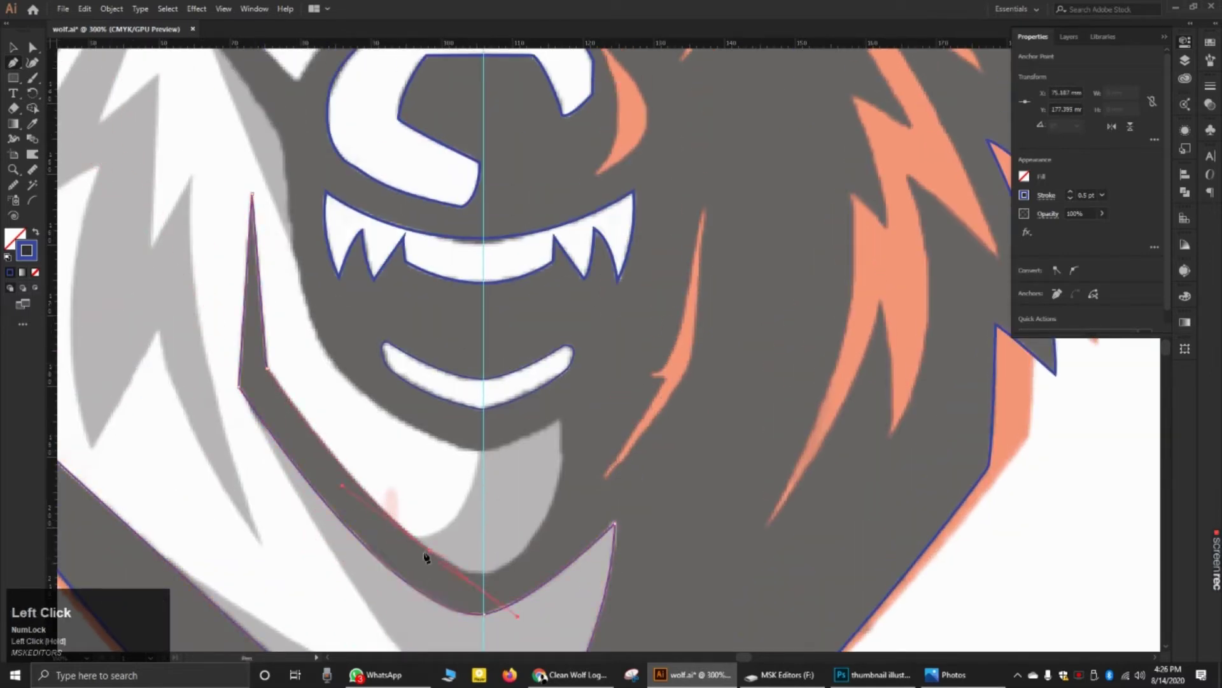
left_click(430, 551)
left_click_drag(507, 563, 536, 533)
left_click_drag(559, 420, 547, 314)
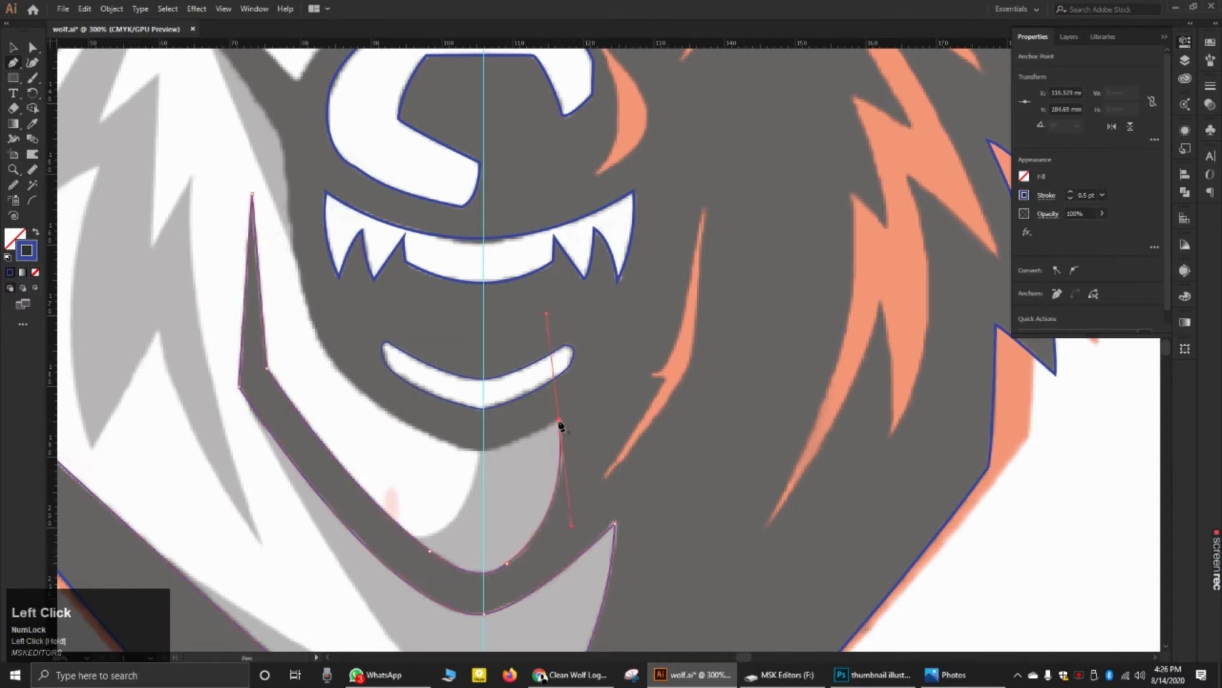
left_click(559, 421)
left_click_drag(480, 451, 457, 450)
left_click(480, 450)
Step: Trace the jaw's inner edge from the guide up the left side of the muzzle to the cheek shading's bend
scroll(155, 300, "up", 1)
left_click_drag(380, 364, 340, 144)
scroll(347, 340, "down", 3)
scroll(352, 318, "up", 1)
left_click(377, 383)
scroll(340, 145, "up", 2)
left_click(415, 387)
Step: Trace the curved dark mark on the left cheek around its tip, and the lower edge of the white patch beside the muzzle
left_click_drag(312, 242, 267, 212)
left_click(312, 241)
left_click_drag(339, 131, 375, 73)
left_click(339, 131)
left_click(340, 218)
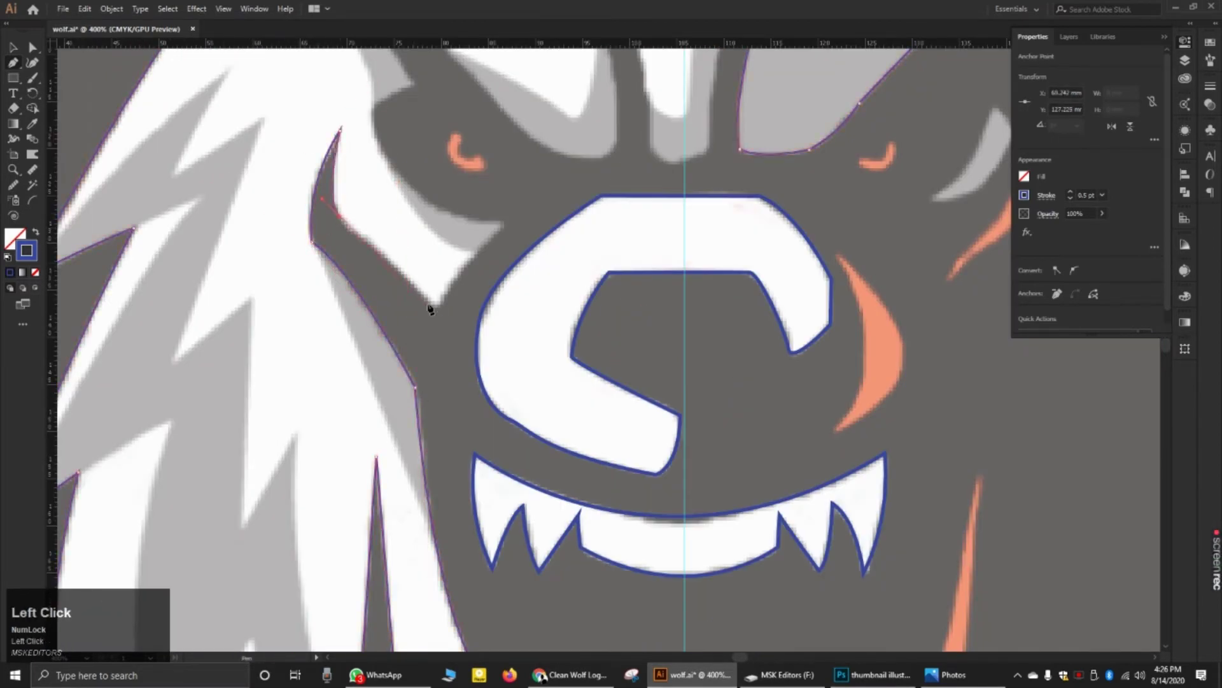
left_click(435, 306)
left_click(503, 223)
Step: Trace the dark area around the left eye up to the brow tip, and continue down the brow's edge to its inner end
scroll(371, 112, "down", 1)
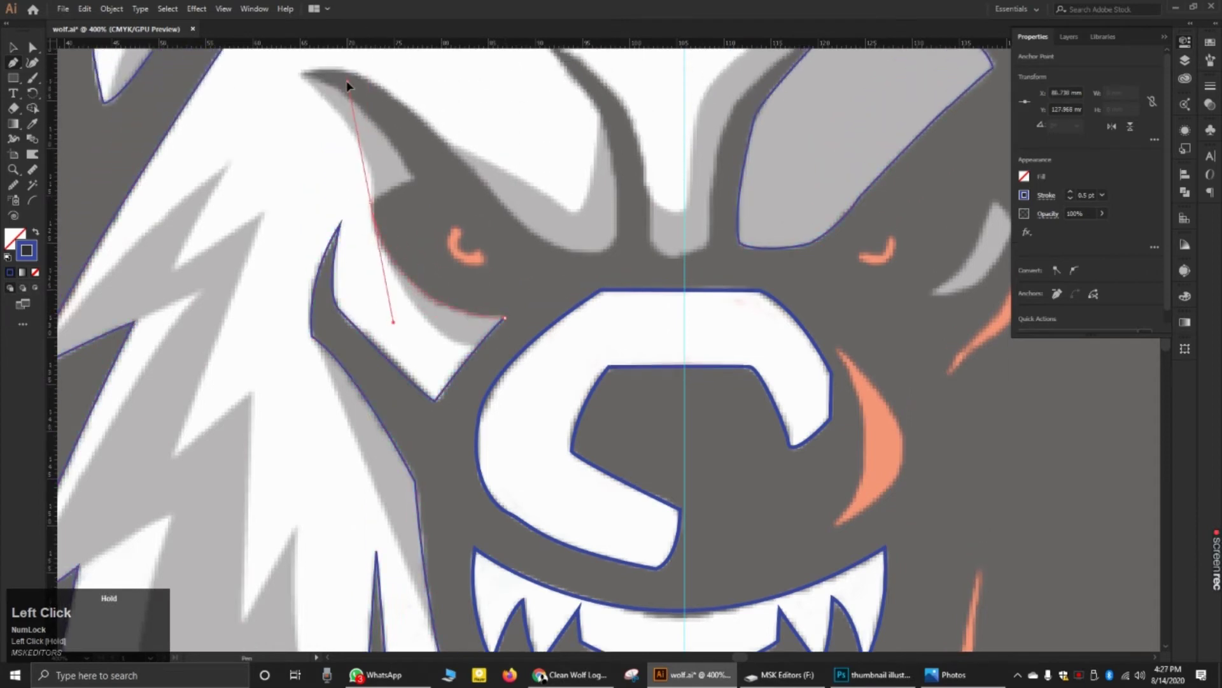
scroll(423, 186, "up", 2)
left_click_drag(356, 154, 269, 131)
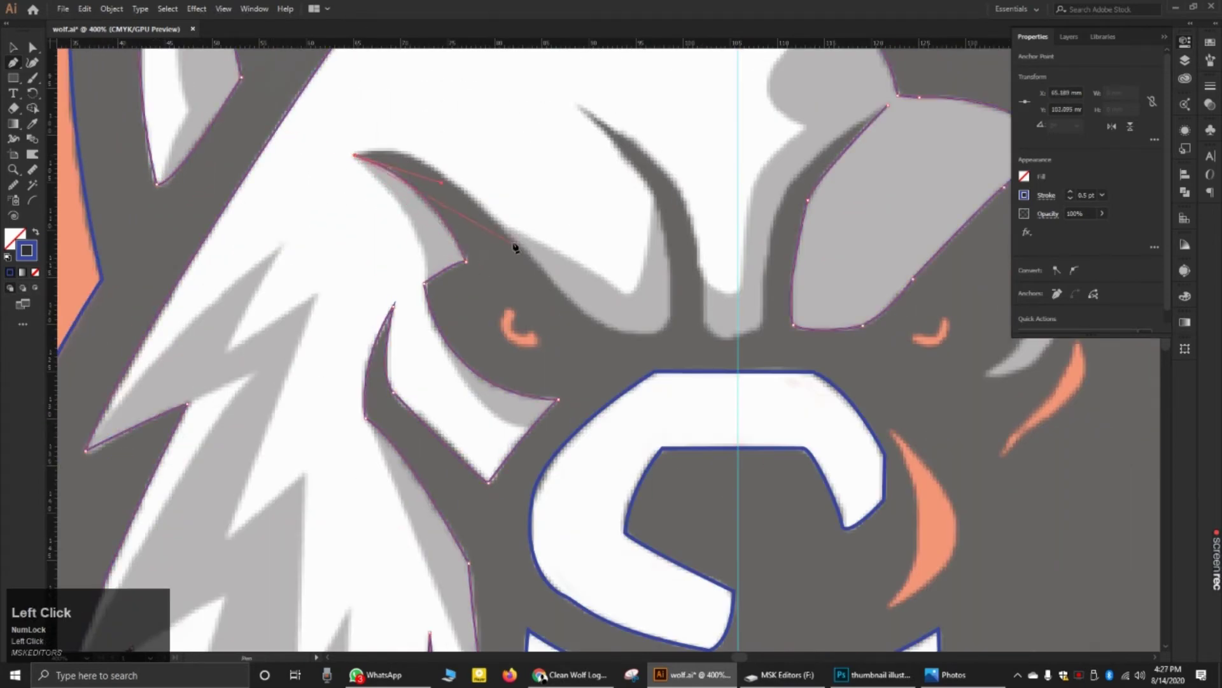
left_click(591, 317)
left_click_drag(661, 329, 705, 320)
left_click(663, 230)
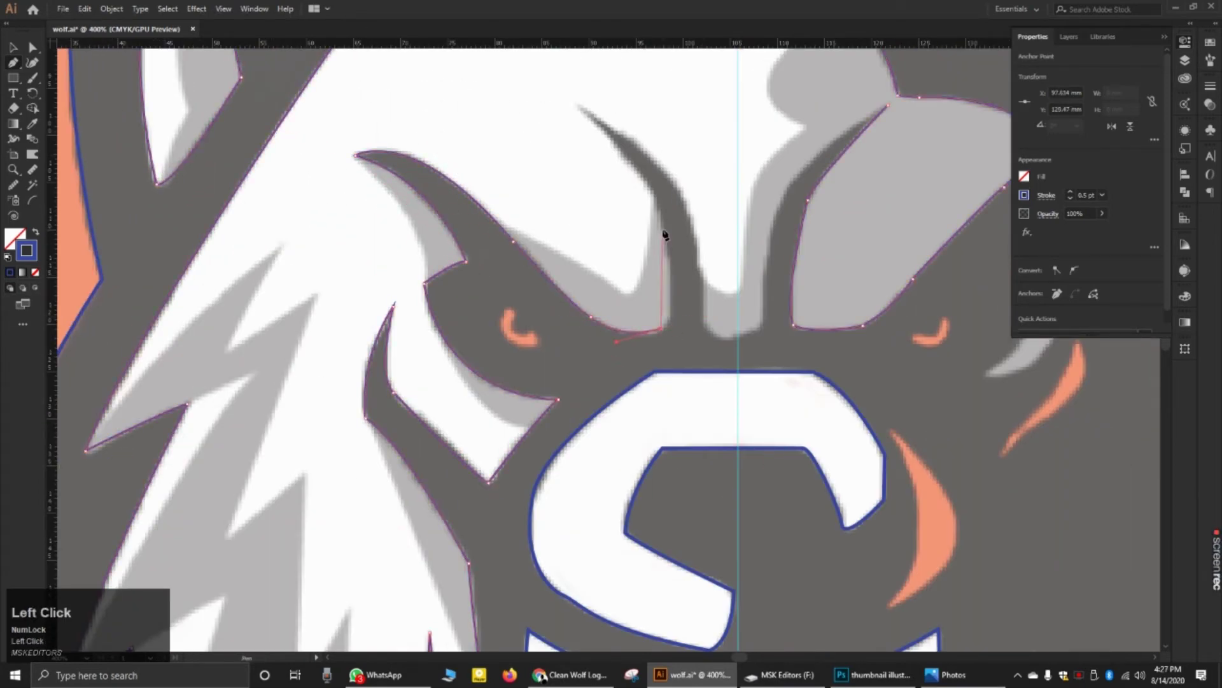
left_click(664, 180)
left_click(580, 105)
scroll(532, 76, "up", 2)
left_click(497, 109)
key("ctrl+z")
key("ctrl+z")
key("ctrl+z")
key("ctrl+z")
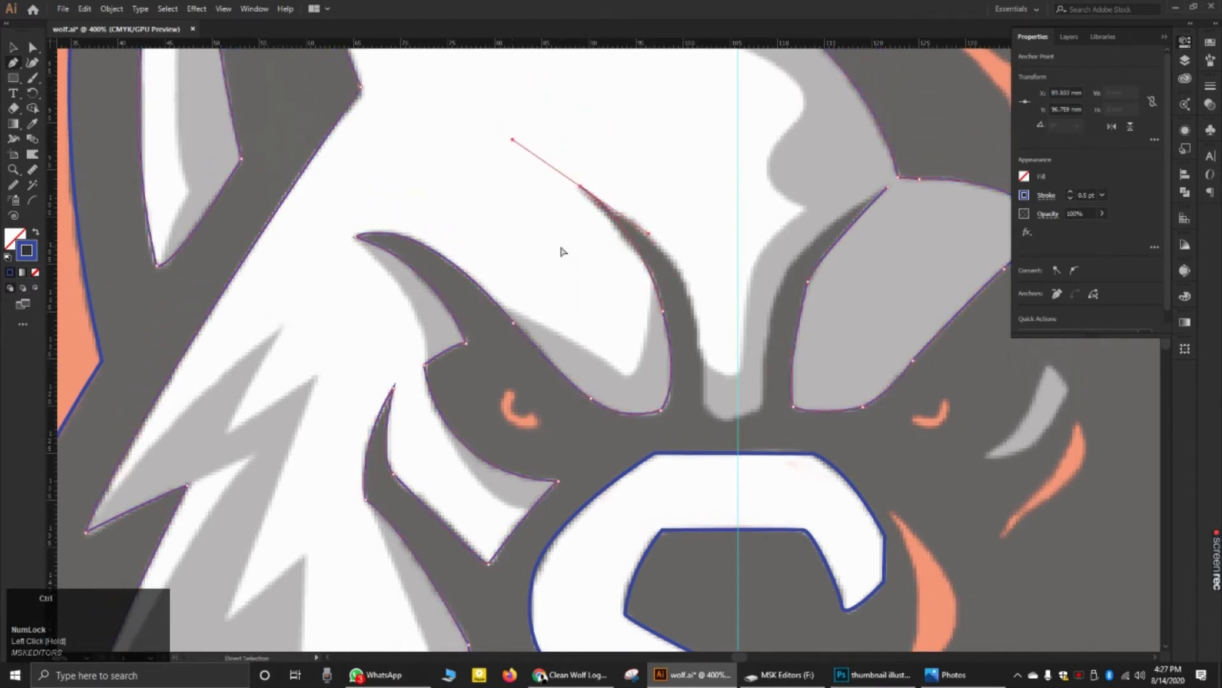
Step: Resume the path and trace both sides of the left frown line around its tip, ending at the rounded bottom on the guide
left_click(661, 310)
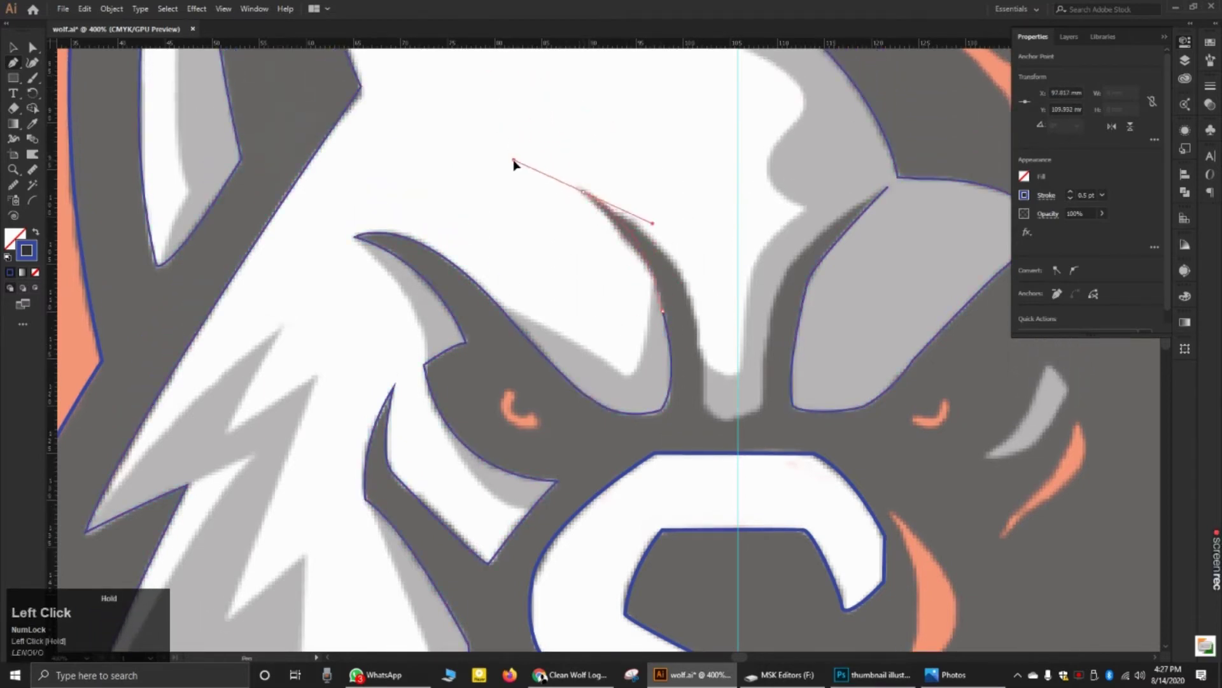
left_click_drag(641, 257, 696, 296)
left_click(643, 259)
left_click(578, 189)
left_click(673, 259)
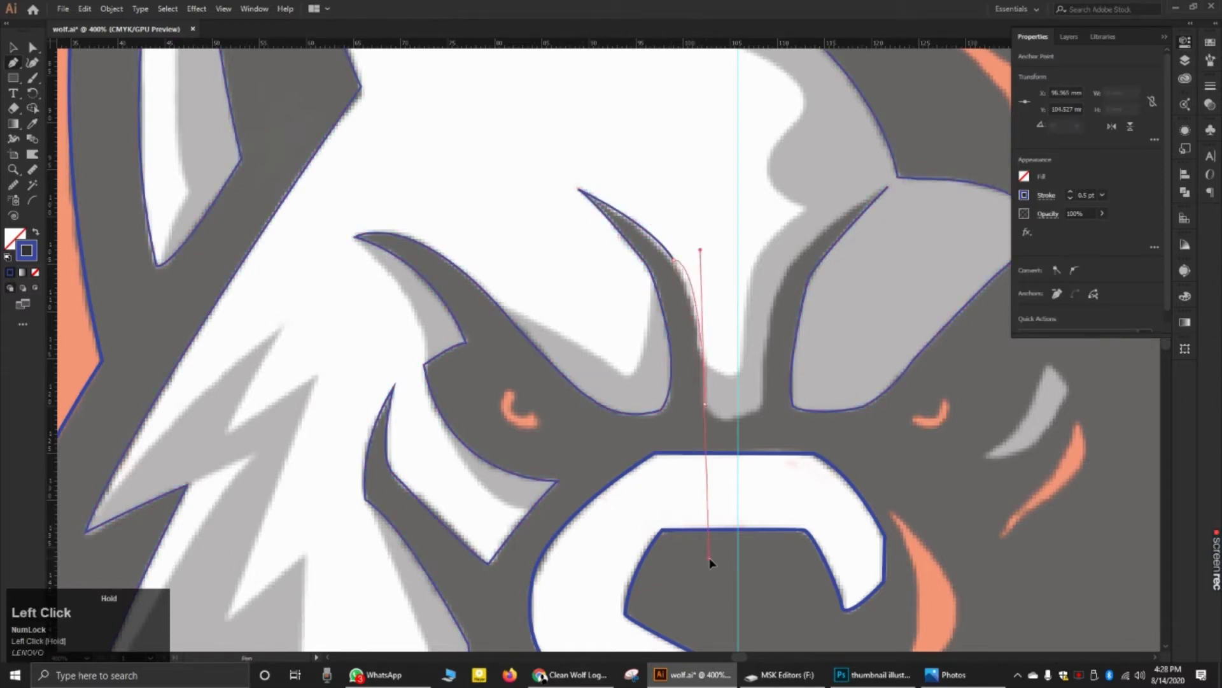
left_click(705, 405)
left_click_drag(736, 418, 756, 414)
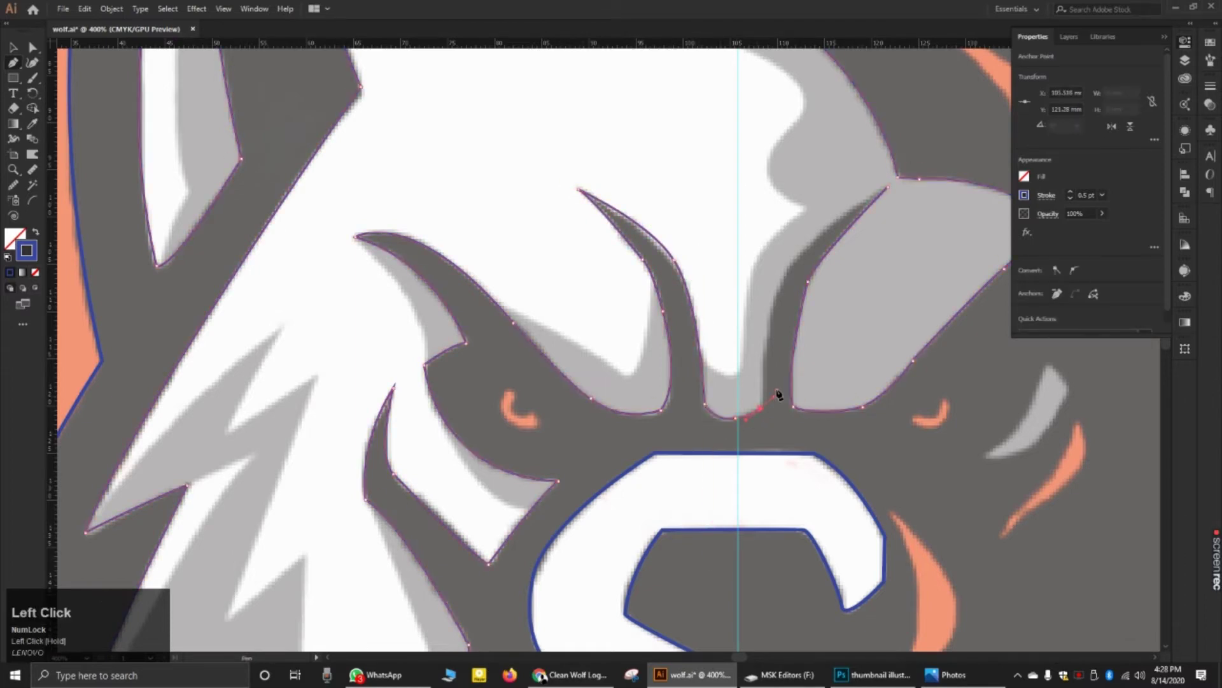
Step: Trace the right frown line's left edge up to the starting corner to close the face path, and save the document
scroll(777, 394, "up", 3)
scroll(778, 395, "right", 3)
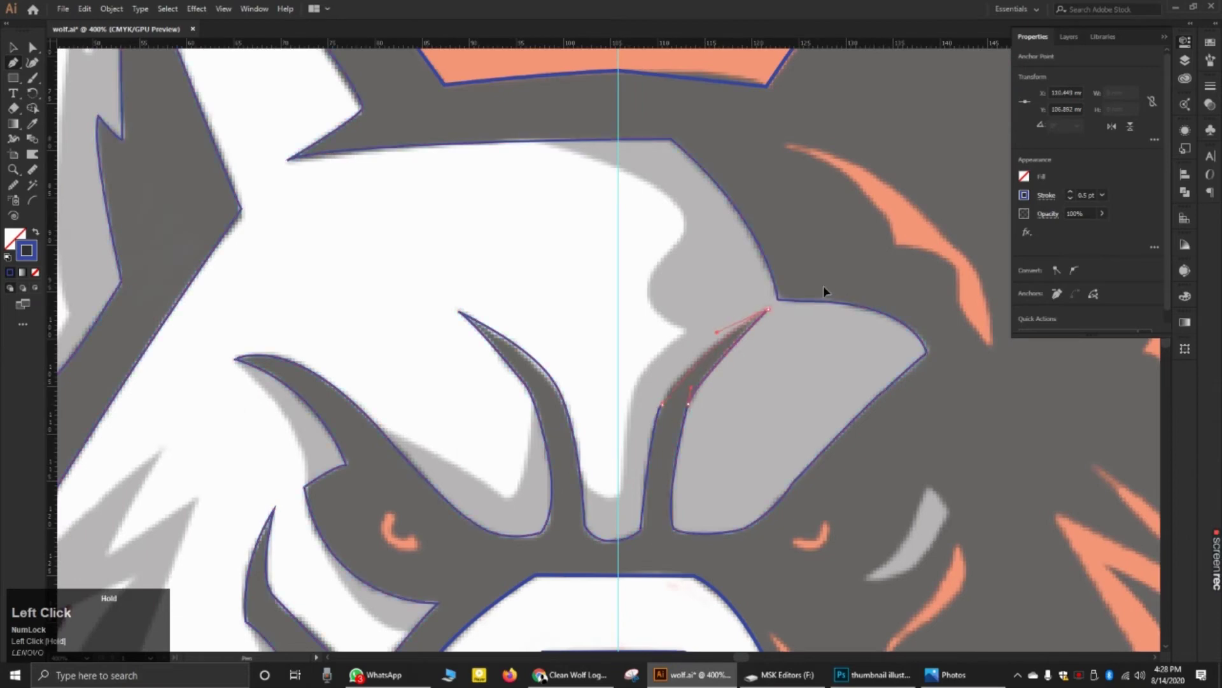
scroll(747, 314, "down", 3)
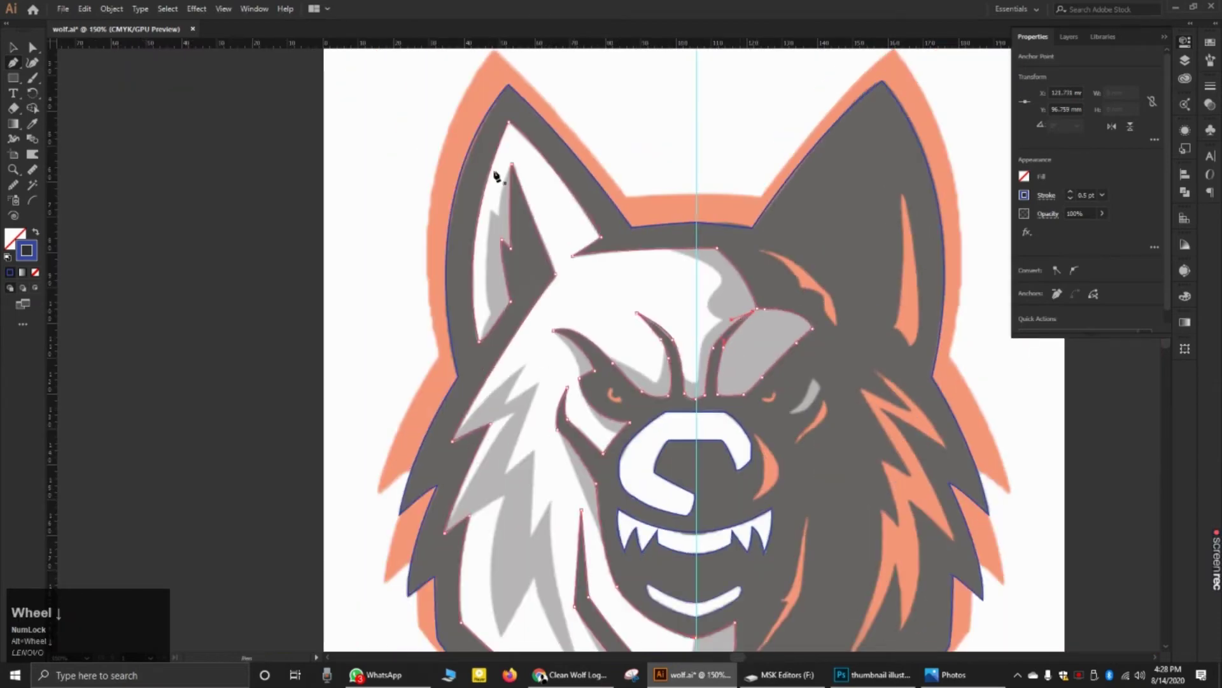
scroll(706, 189, "down", 2)
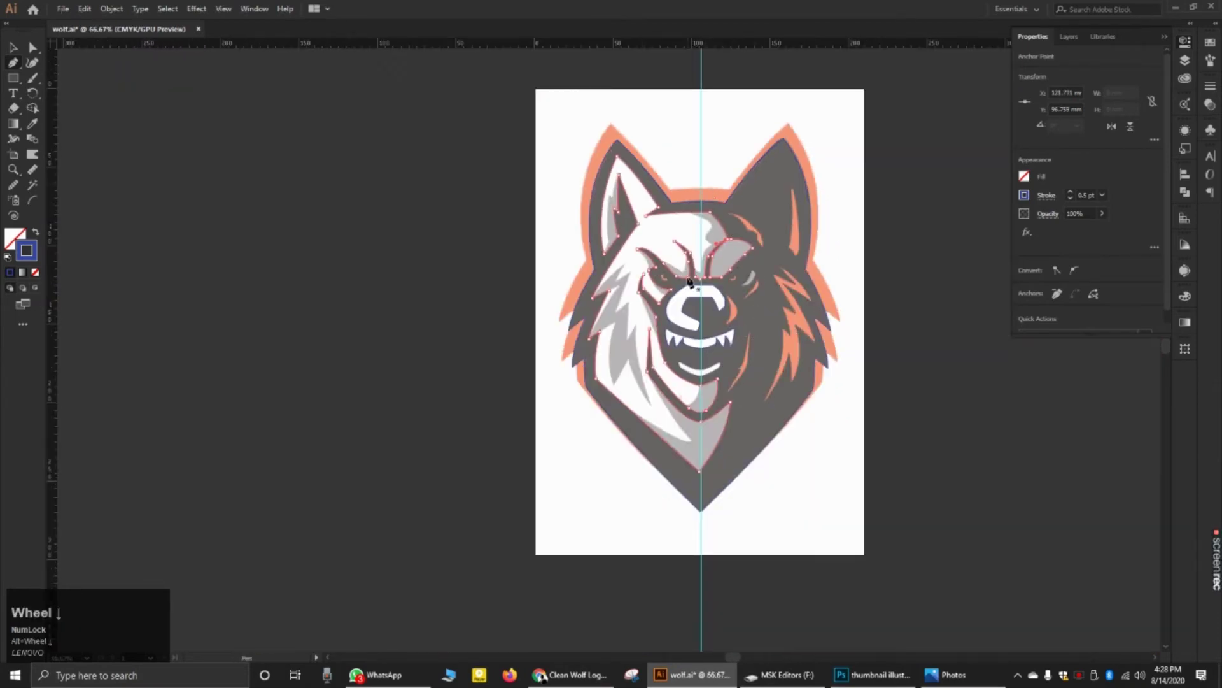
key("ctrl+s")
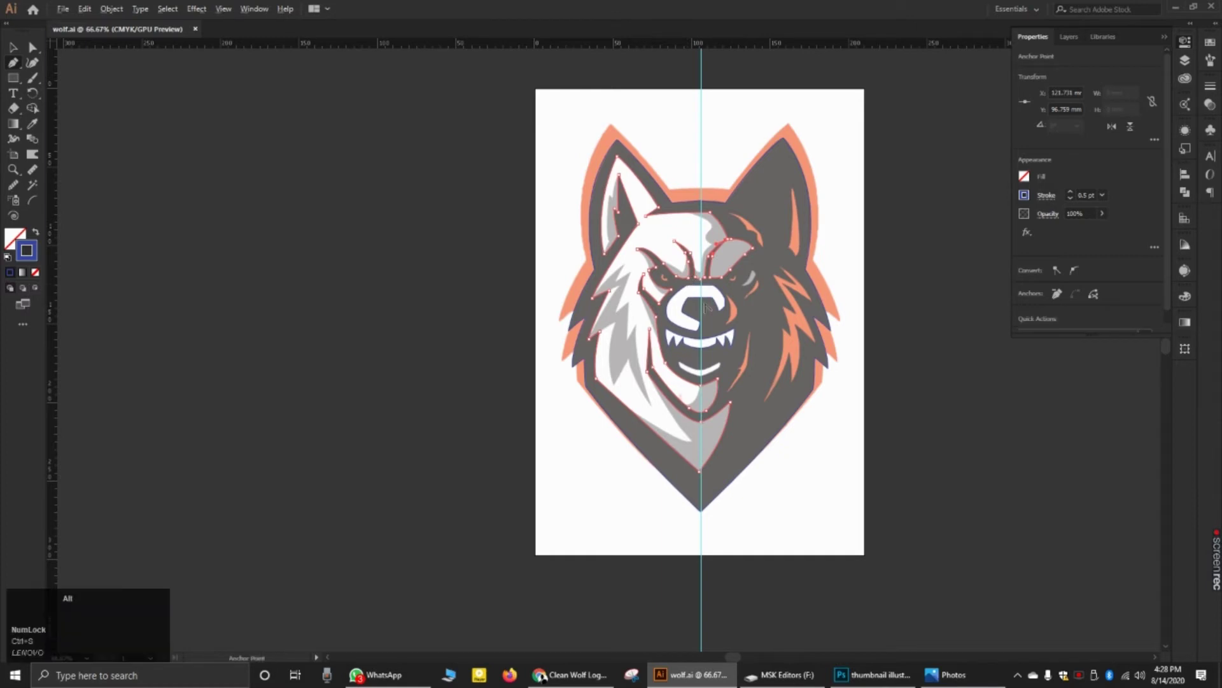
scroll(709, 312, "down", 2)
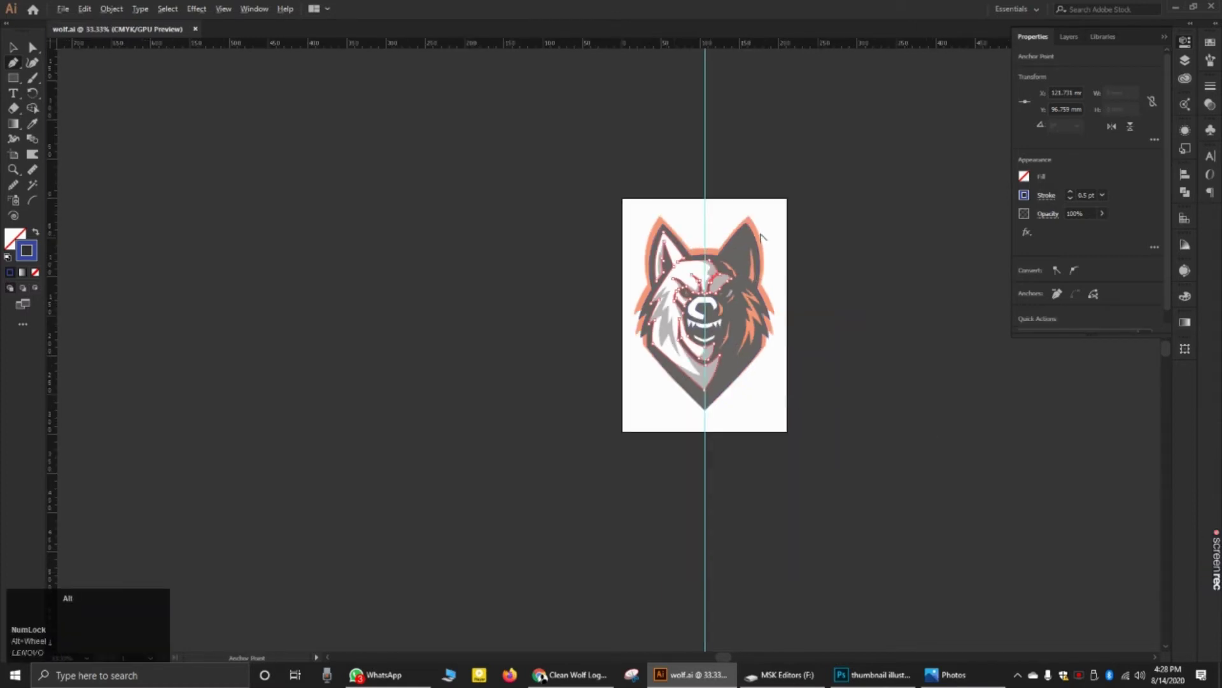
scroll(762, 237, "up", 2)
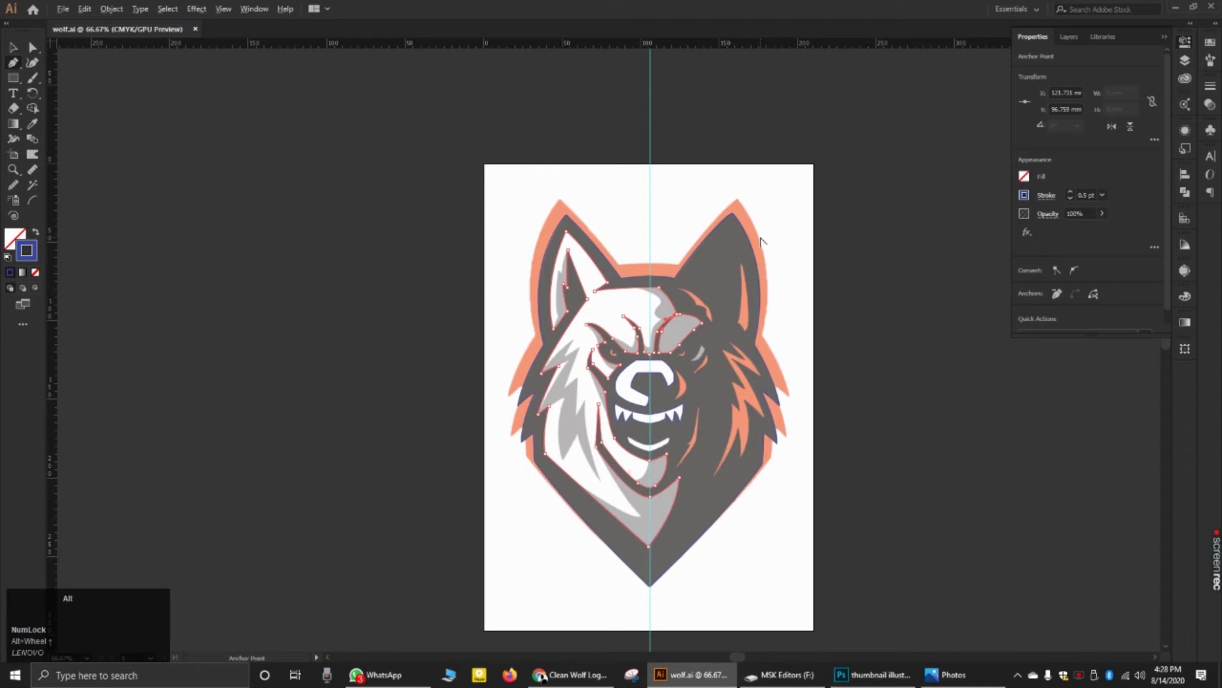
scroll(807, 425, "up", 2)
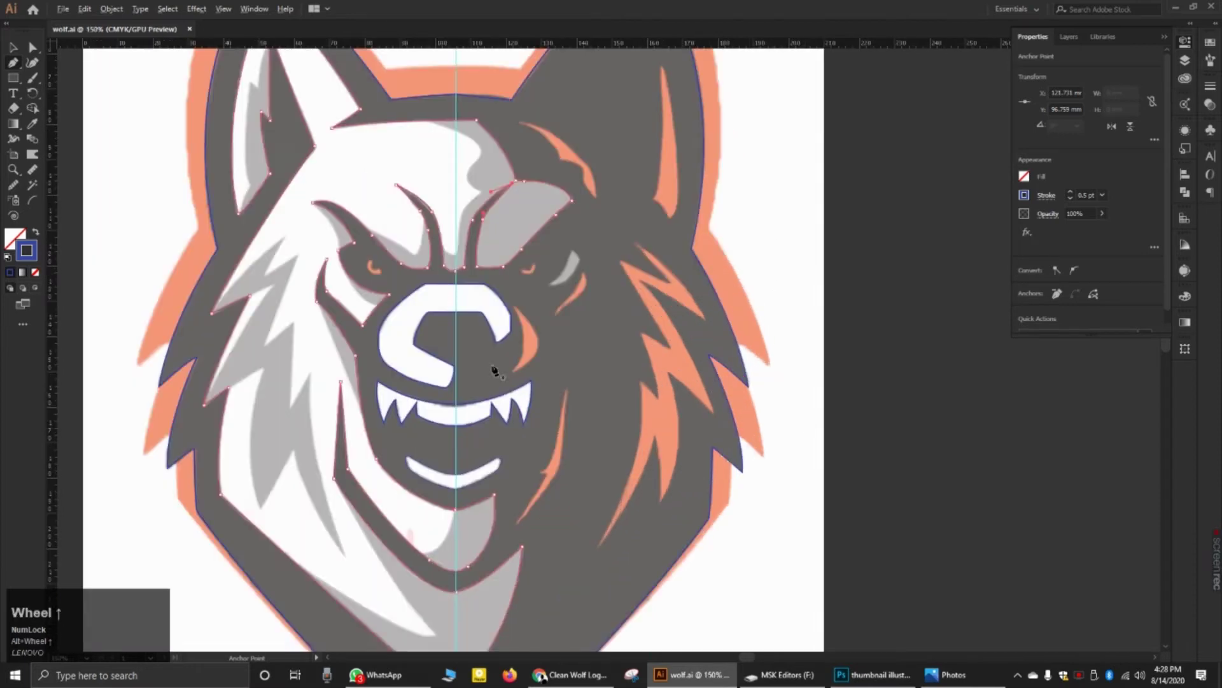
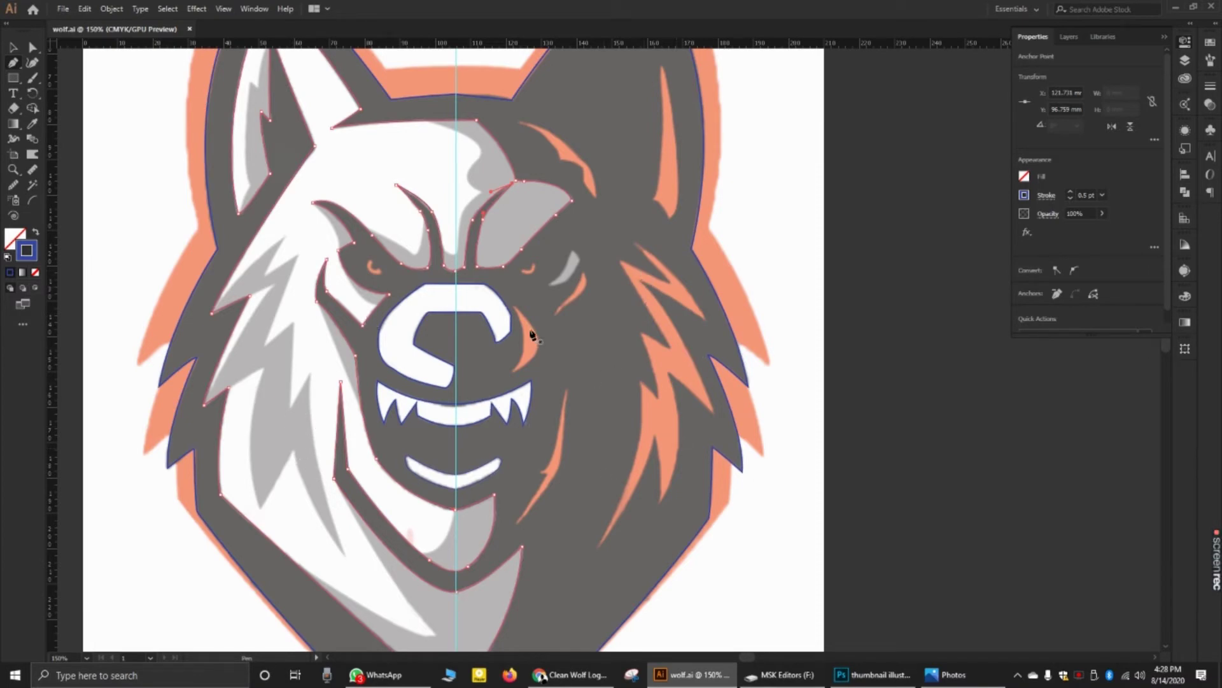
scroll(376, 270, "up", 3)
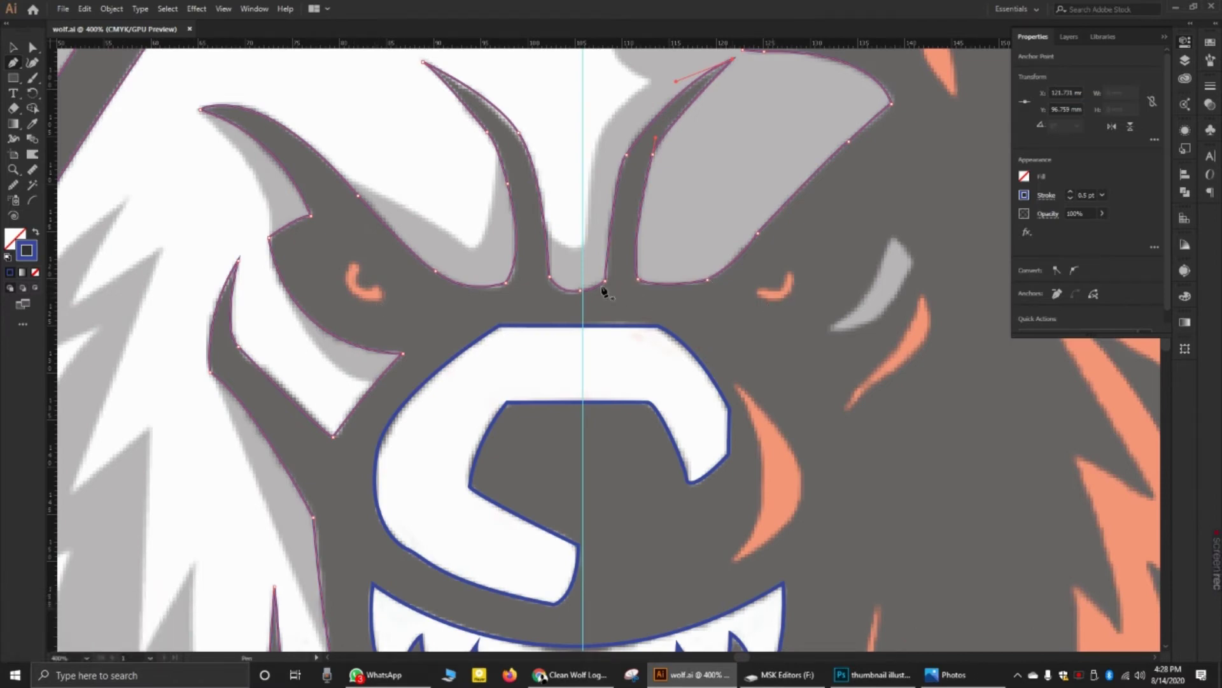
scroll(604, 291, "down", 2)
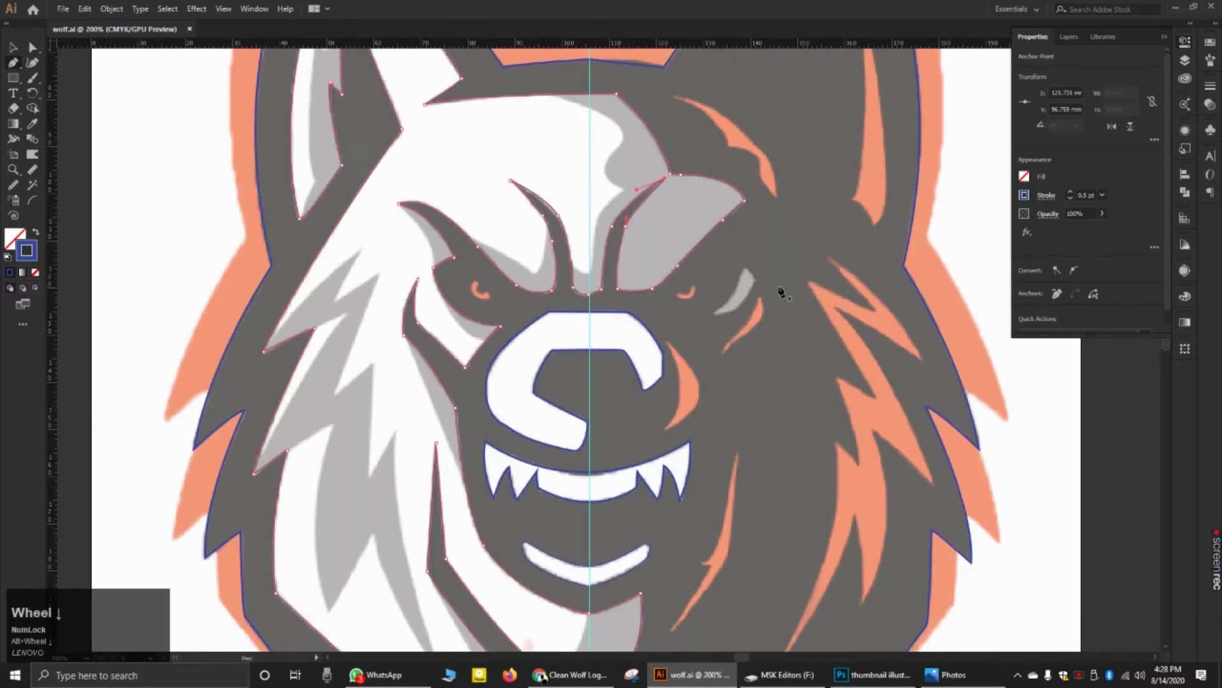
Step: Deselect the face path, and trace the small curved grey shape beside the right eye as a closed Pen path
key("a")
left_click(14, 50)
left_click(69, 99)
left_click(14, 62)
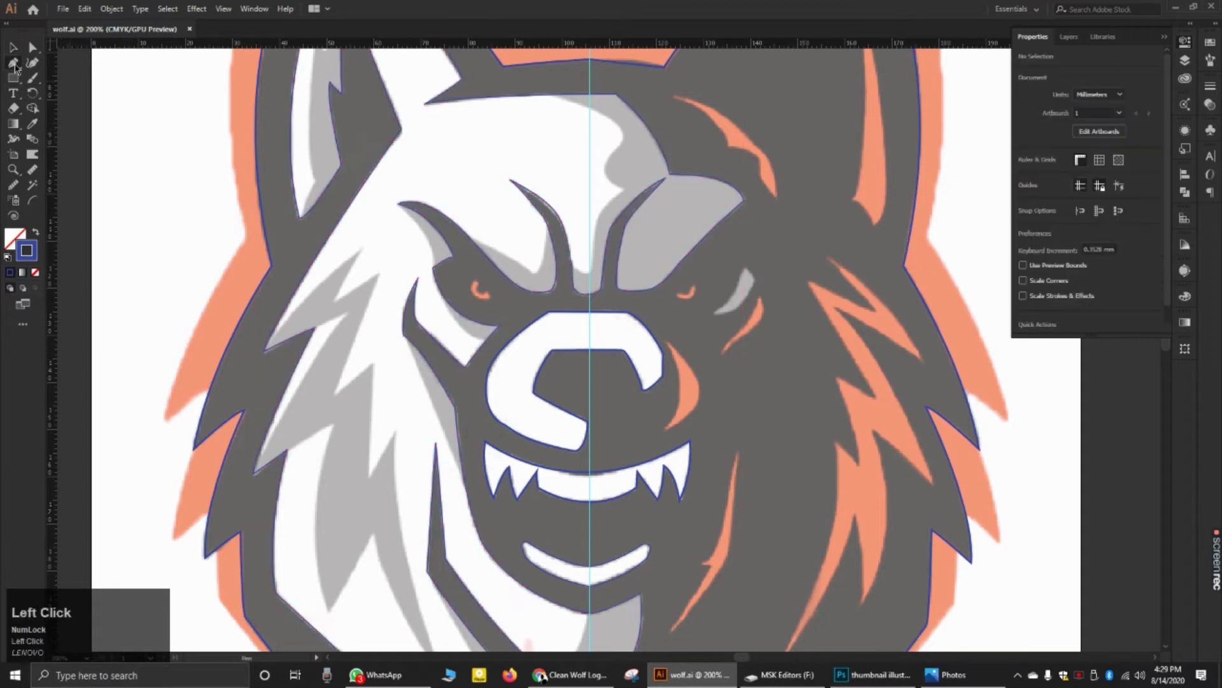
scroll(764, 300, "up", 2)
scroll(772, 299, "up", 2)
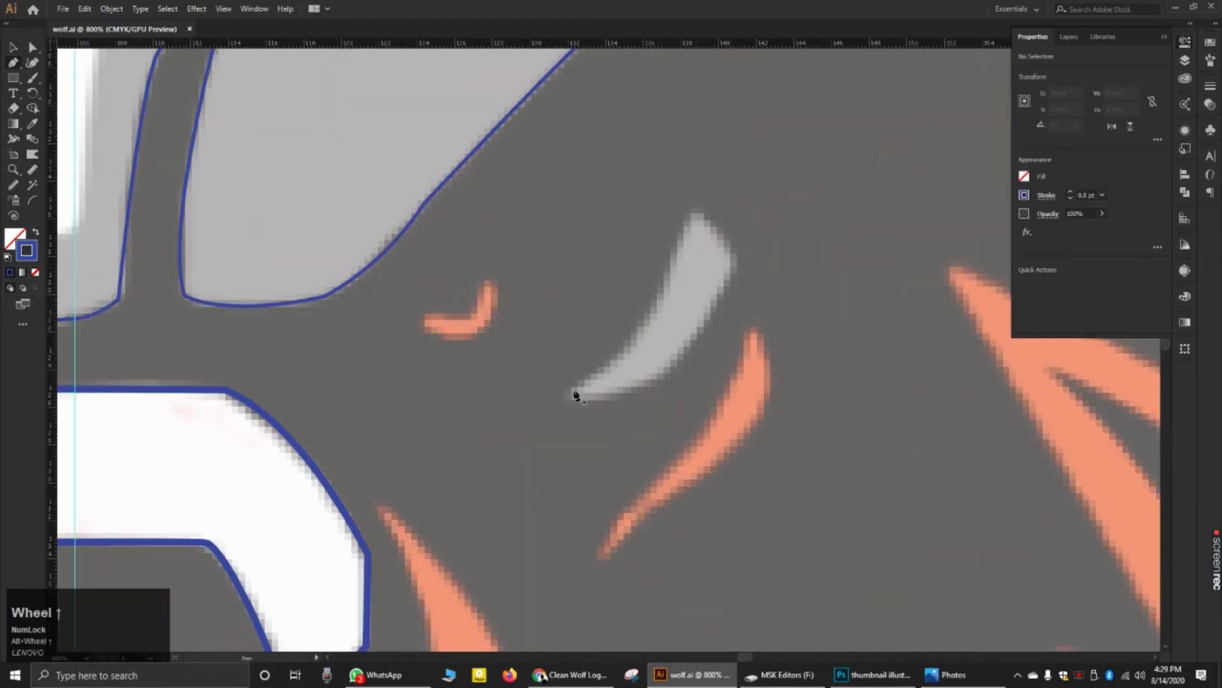
left_click(565, 391)
left_click_drag(690, 206, 717, 68)
left_click(690, 206)
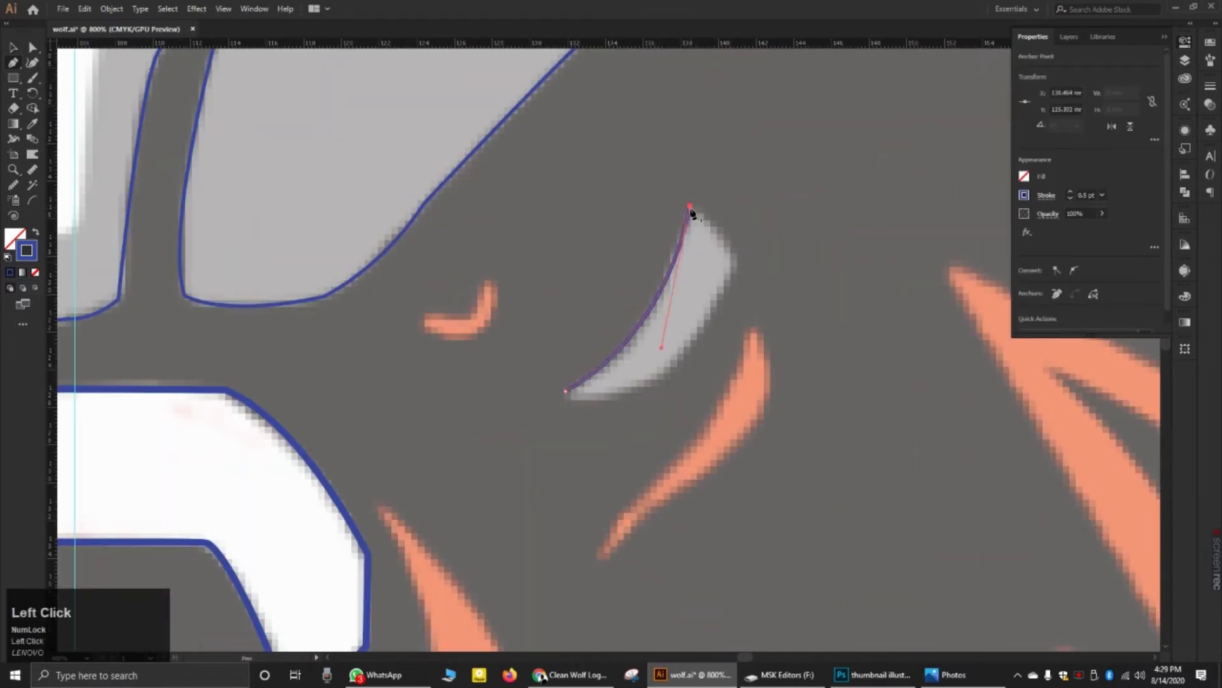
left_click_drag(735, 259, 732, 279)
Step: Trace the small orange curved mark in the right eye as a closed Pen path
left_click(420, 313)
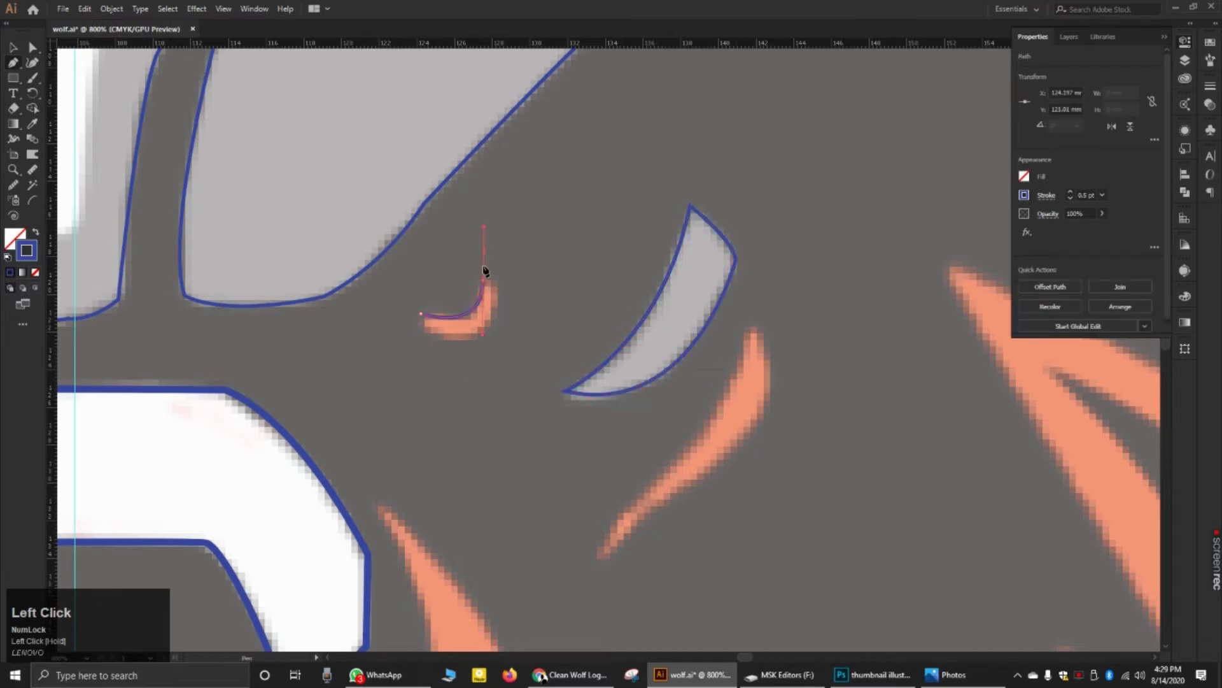
left_click_drag(486, 270, 359, 298)
left_click(423, 327)
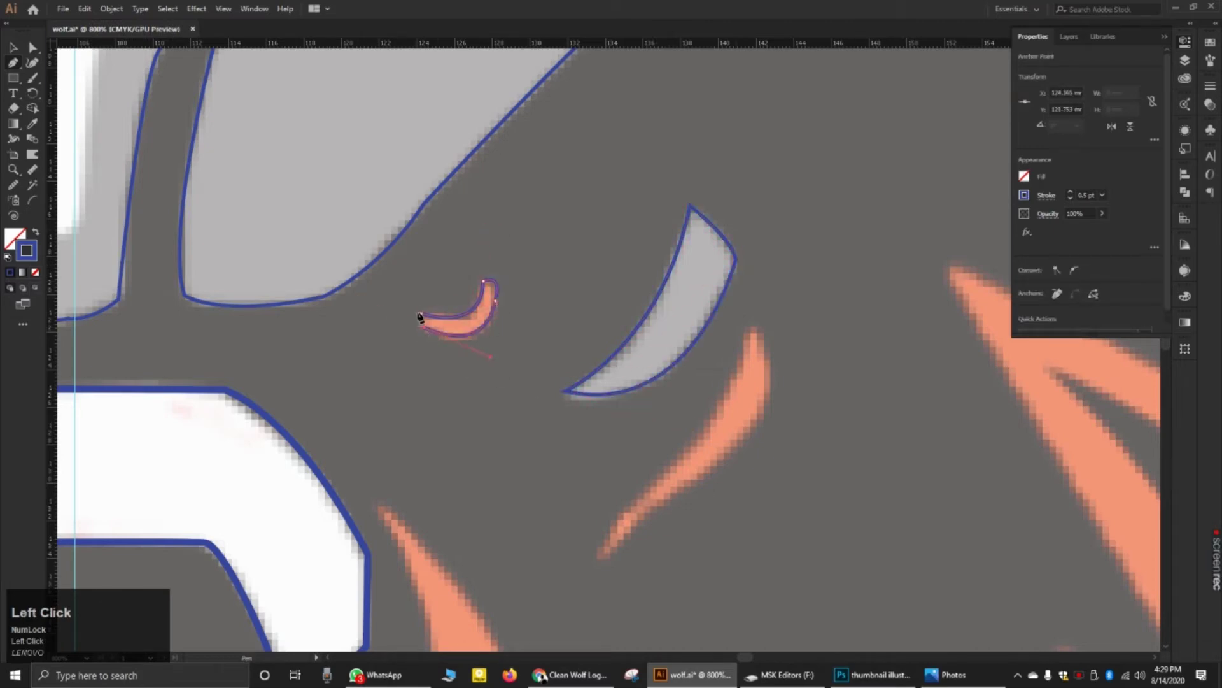
left_click(420, 314)
Step: Trace the slim orange stroke below the grey shape beside the right eye as a closed Pen path
scroll(425, 315, "down", 3)
scroll(553, 381, "up", 2)
left_click(436, 423)
left_click_drag(489, 358, 499, 355)
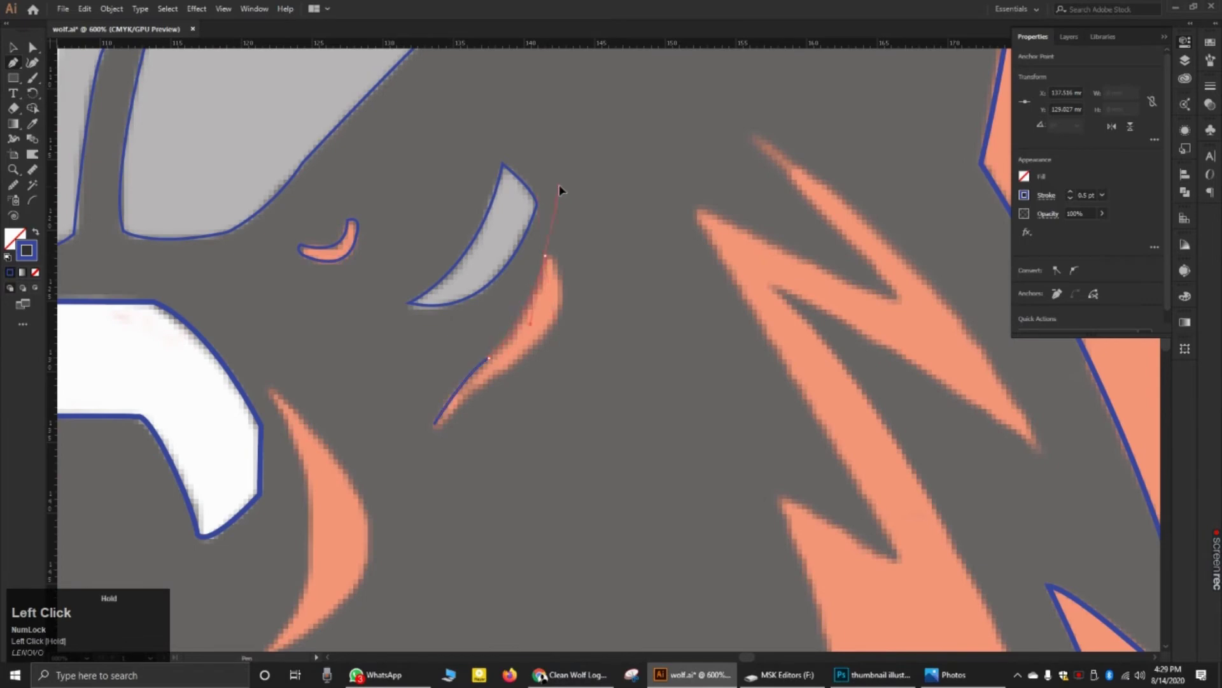
left_click_drag(470, 405, 437, 446)
left_click(507, 369)
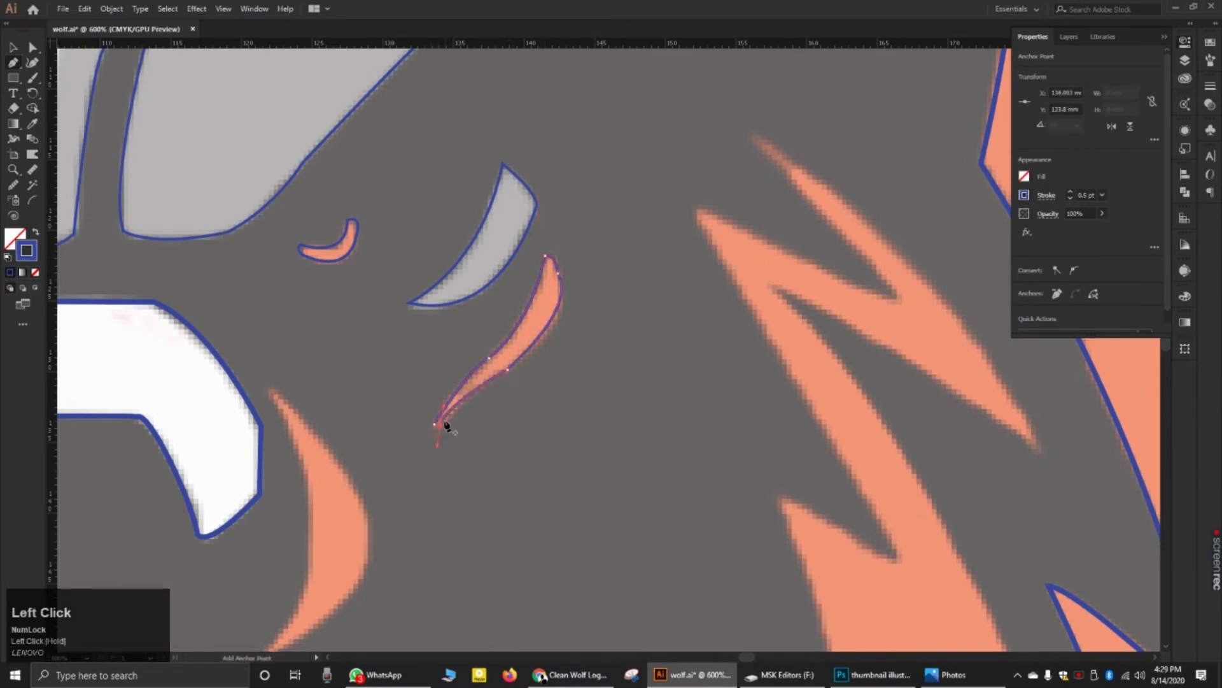
Step: Adjust the anchor and handles at the slim orange stroke's lower end so the path narrows to a point
scroll(586, 299, "up", 4)
scroll(616, 281, "down", 4)
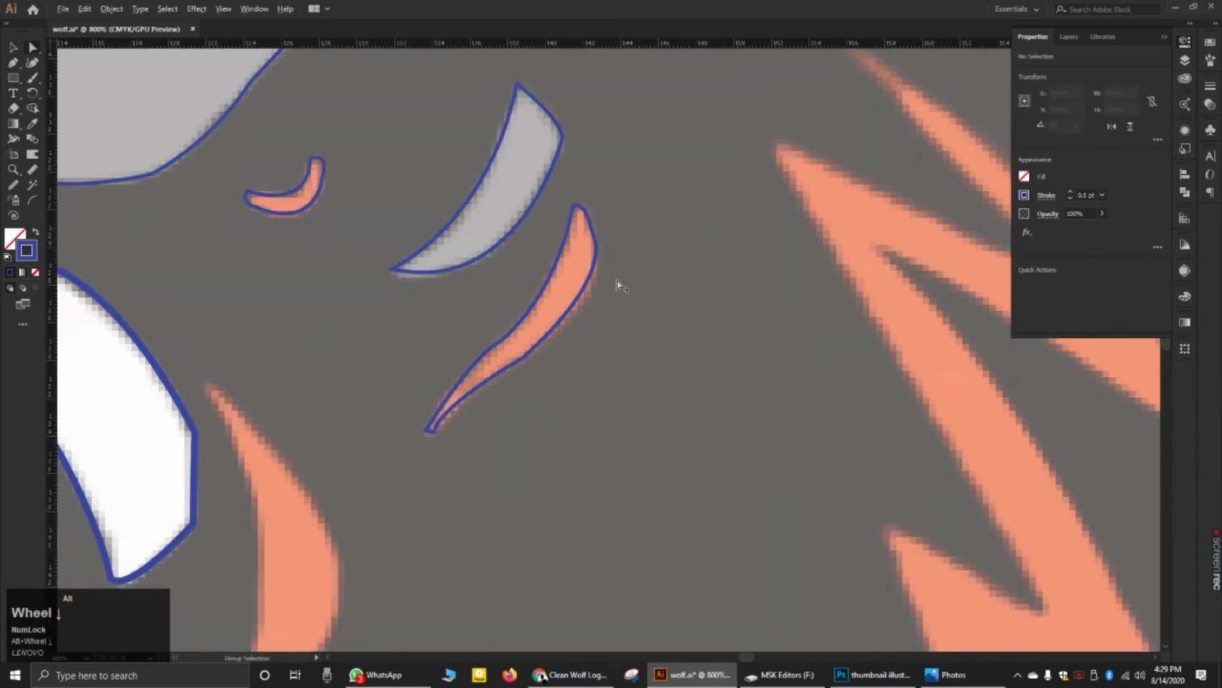
scroll(433, 433, "up", 4)
scroll(421, 397, "up", 3)
left_click_drag(418, 336, 347, 325)
left_click_drag(379, 117, 556, 251)
scroll(550, 291, "down", 6)
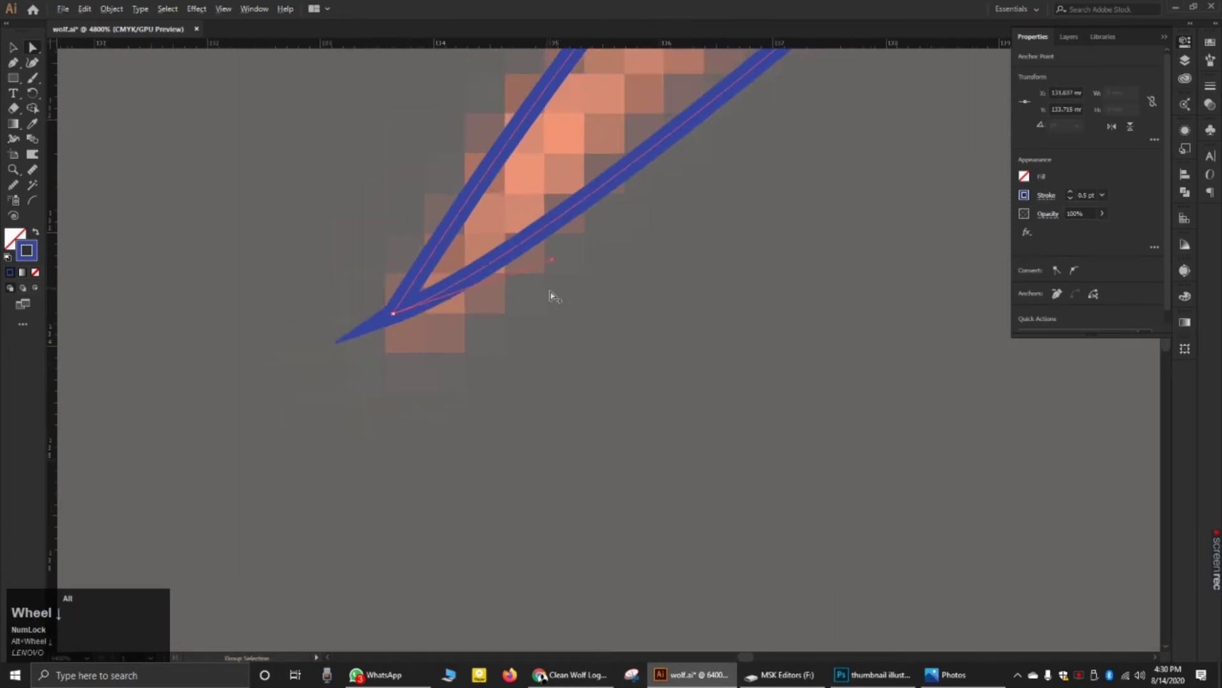
left_click(198, 113)
Step: Trace the orange crescent to the right of the nose as a closed Pen path
key("p")
scroll(441, 280, "down", 3)
scroll(376, 418, "up", 2)
left_click(403, 117)
left_click_drag(400, 381, 292, 502)
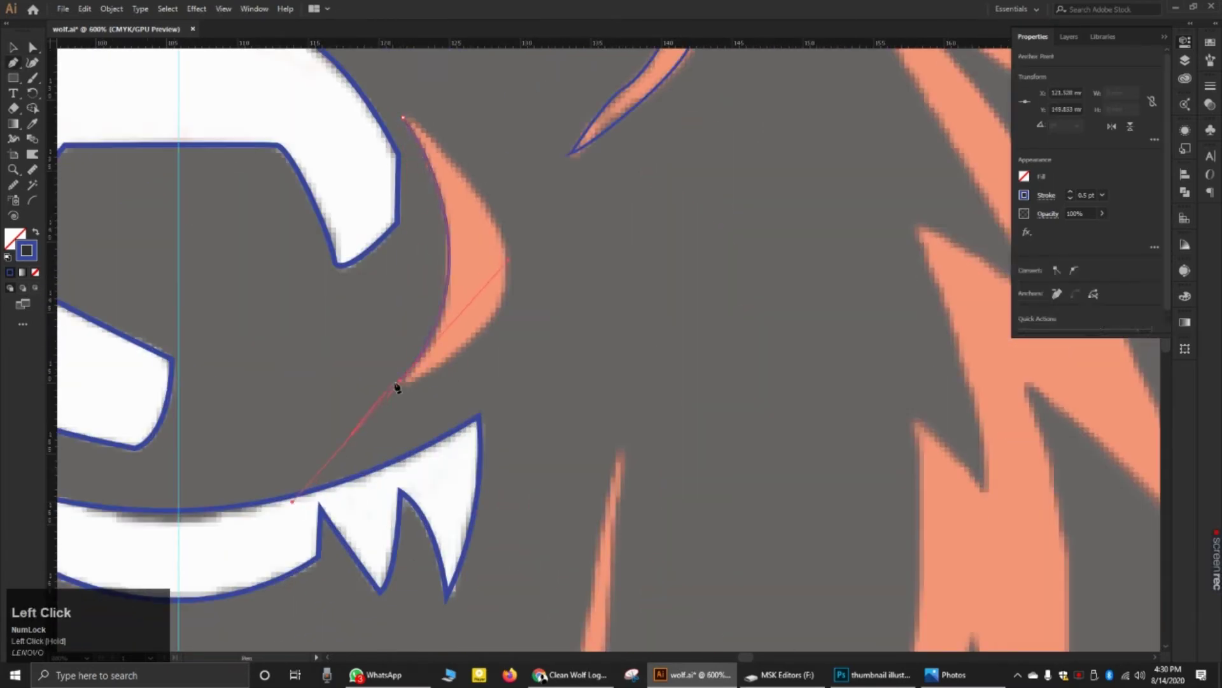
left_click_drag(253, 49, 264, 182)
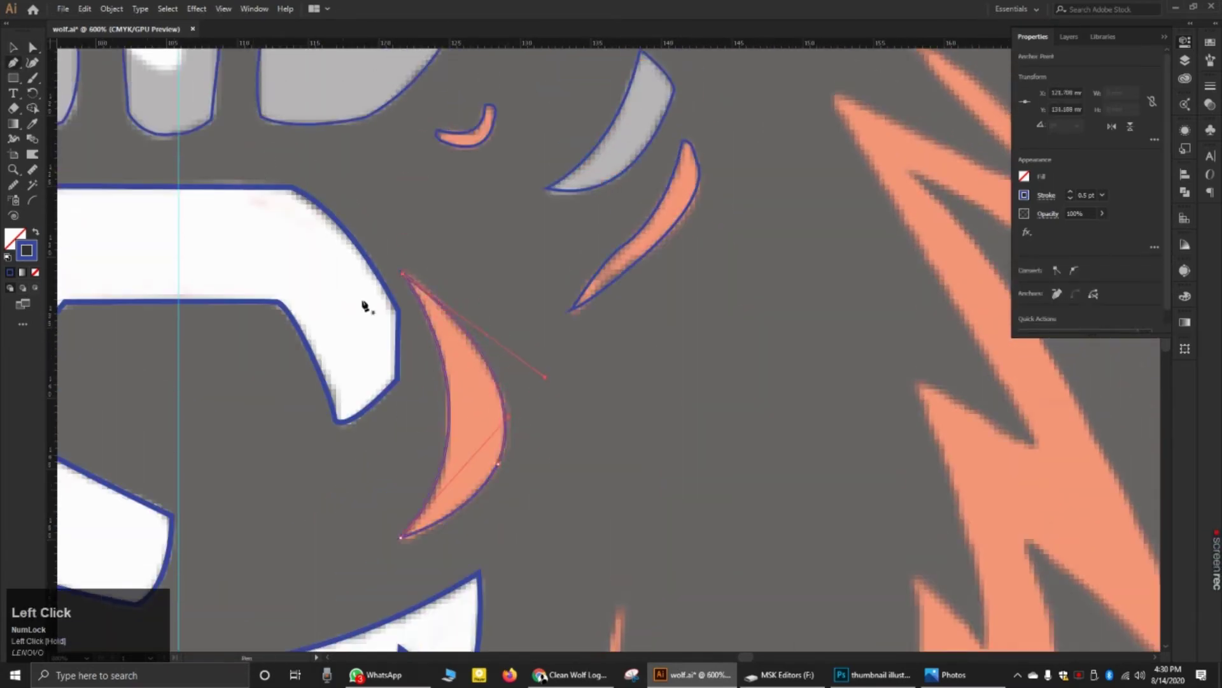
Step: Trace the thin barbed orange strand to the right of the mouth as a closed Pen path
scroll(363, 303, "down", 4)
scroll(389, 468, "up", 3)
left_click(428, 459)
left_click_drag(467, 387, 481, 312)
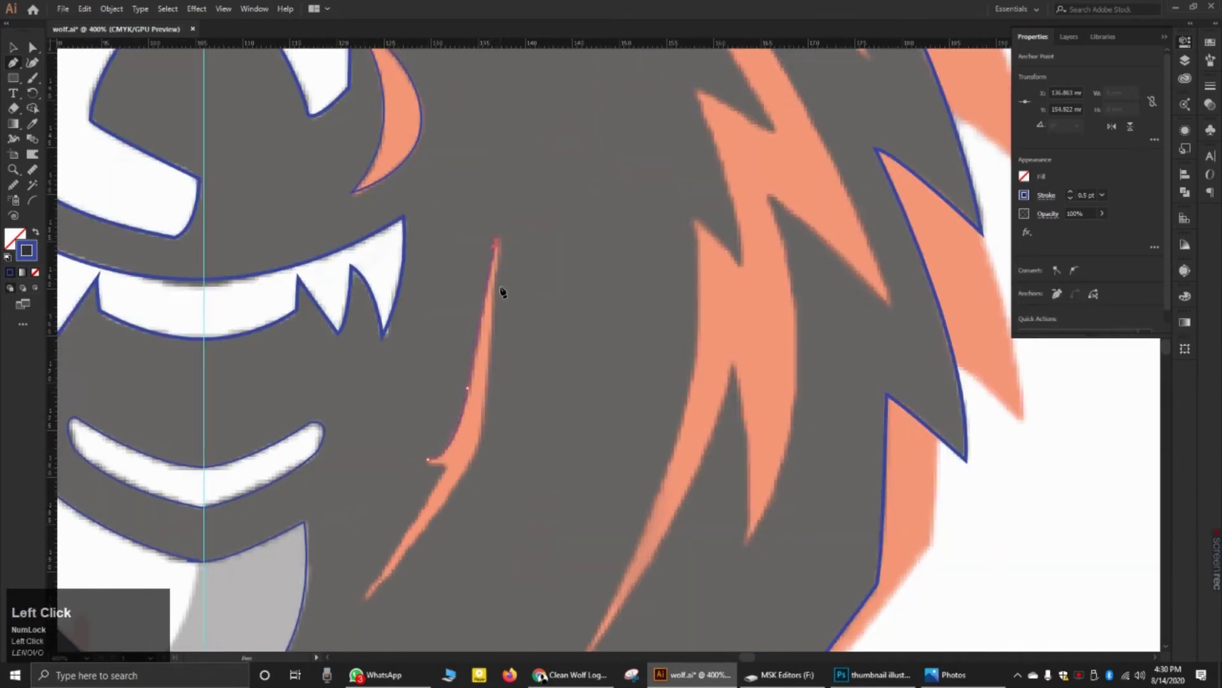
left_click(361, 601)
scroll(379, 579, "up", 2)
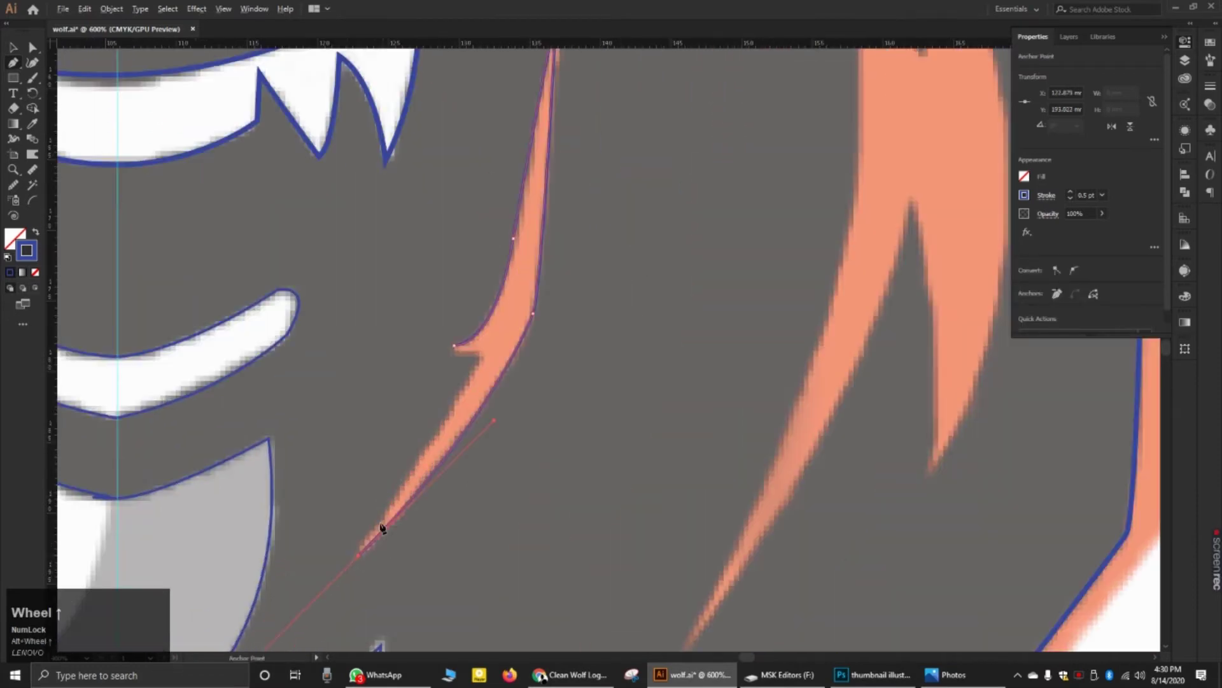
left_click(448, 464)
Step: Trace the orange highlight on the right side of the forehead as a closed Pen path
scroll(519, 322, "down", 5)
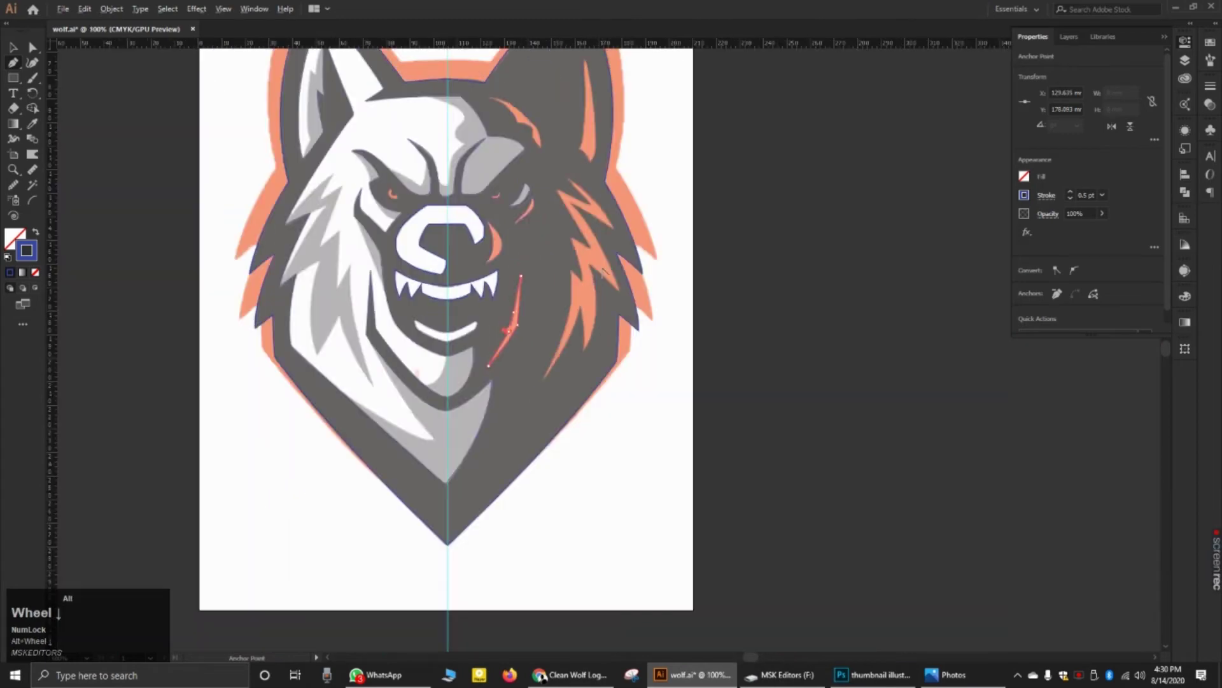
scroll(521, 96, "up", 4)
left_click(394, 170)
left_click_drag(503, 267, 532, 352)
left_click(503, 267)
left_click_drag(571, 296, 543, 236)
left_click(595, 368)
left_click(576, 285)
left_click_drag(394, 169, 297, 169)
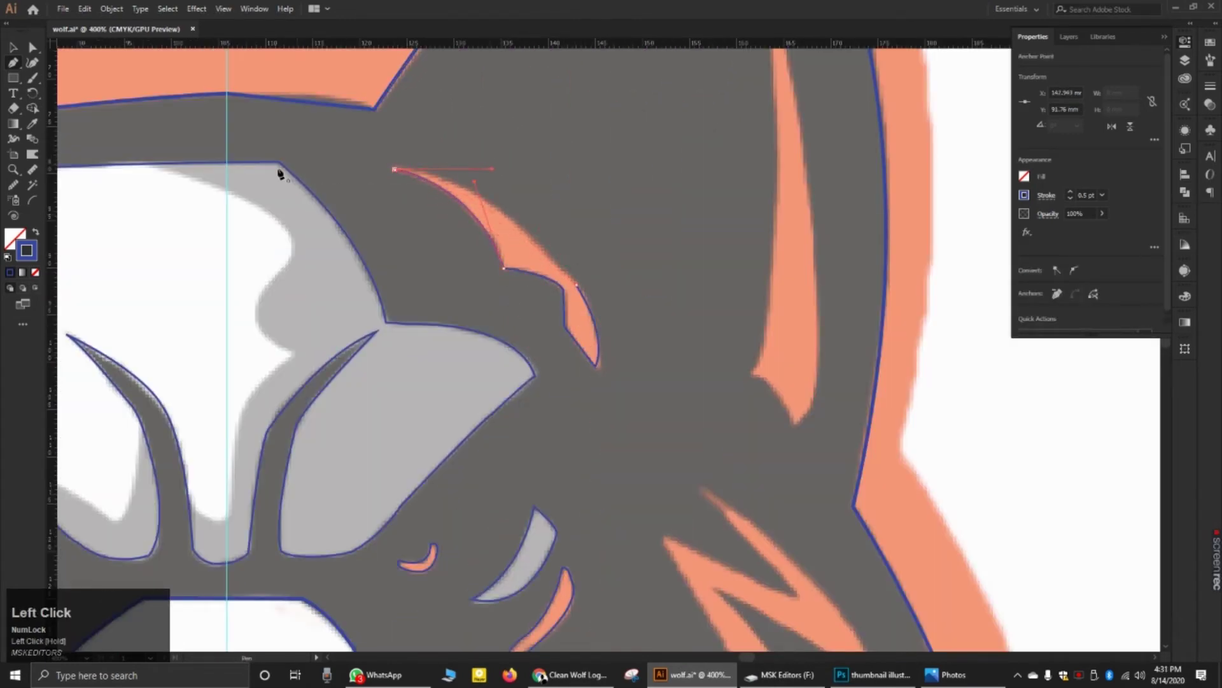
Step: Trace the long orange sliver inside the right ear as a closed Pen path
scroll(458, 306, "down", 3)
scroll(503, 222, "up", 3)
left_click(695, 506)
mouse_move(716, 152)
left_mouse_down()
mouse_move(709, 52)
mouse_move(731, 55)
mouse_move(694, 147)
left_mouse_up()
scroll(696, 143, "down", 4)
scroll(703, 159, "up", 2)
left_click(696, 425)
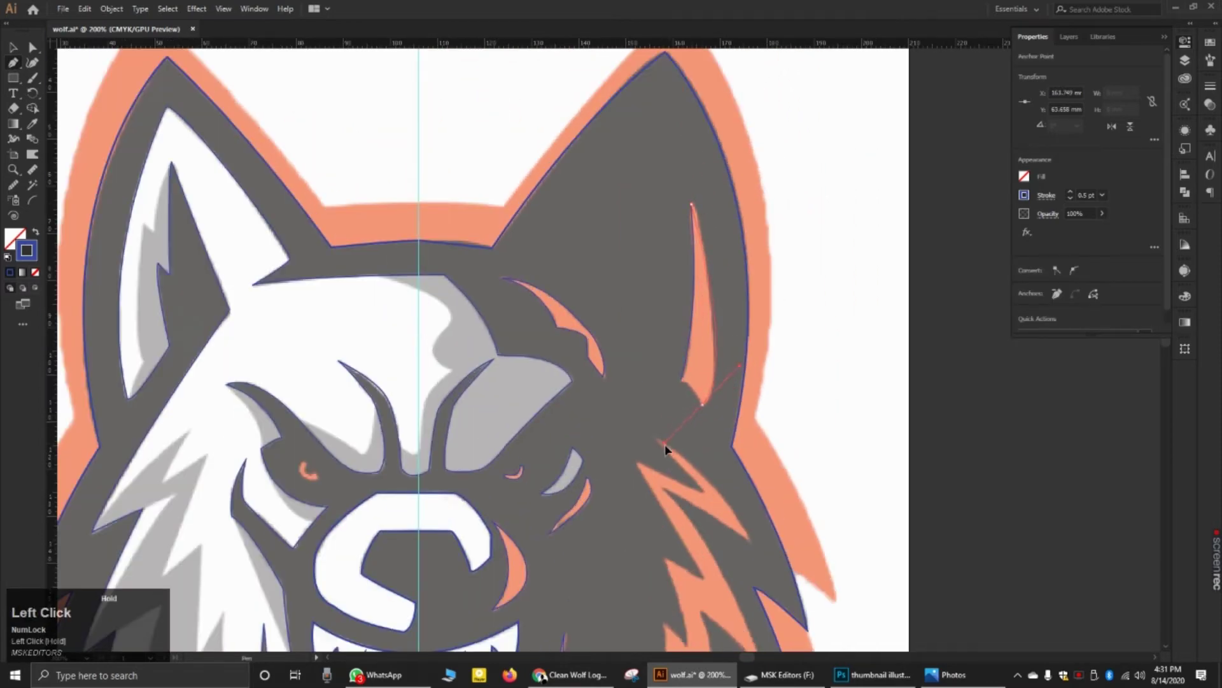
scroll(665, 450, "down", 2)
Step: Start a path at the top of the orange right-cheek fur and trace its outer zigzag edge past two points to the lower notch
left_click(604, 366)
scroll(605, 368, "up", 4)
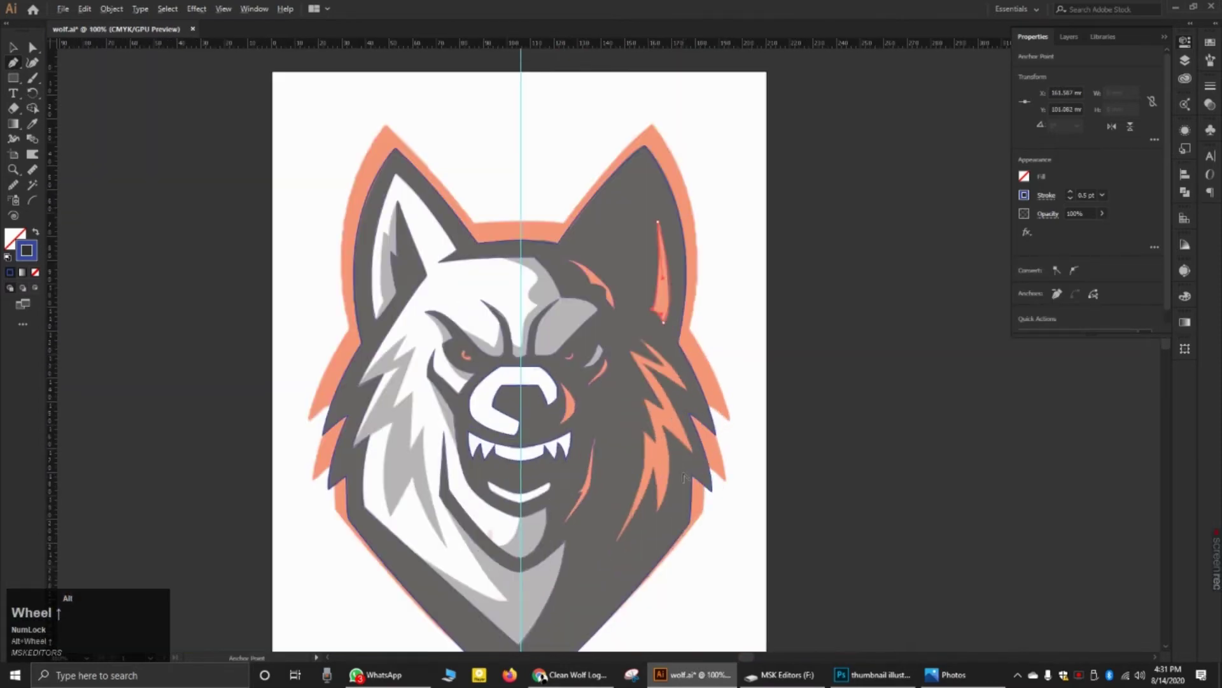
left_click(688, 353)
scroll(687, 353, "down", 3)
left_click(566, 275)
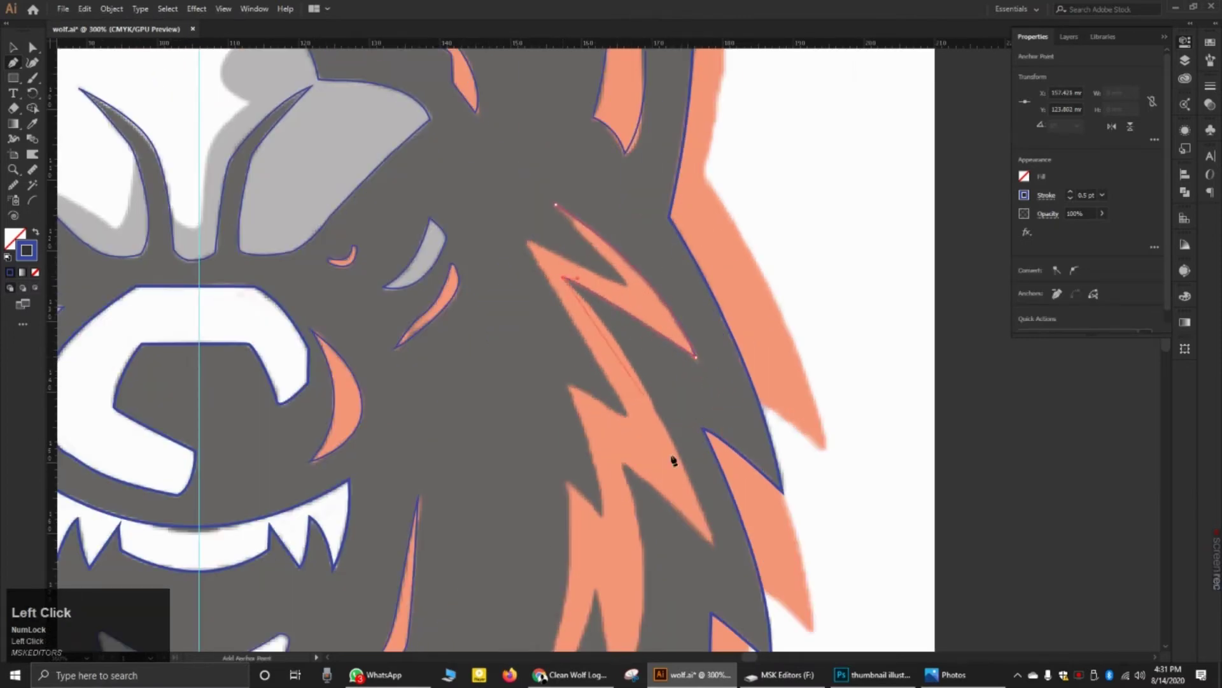
scroll(673, 460, "down", 3)
left_click(711, 417)
left_click(621, 336)
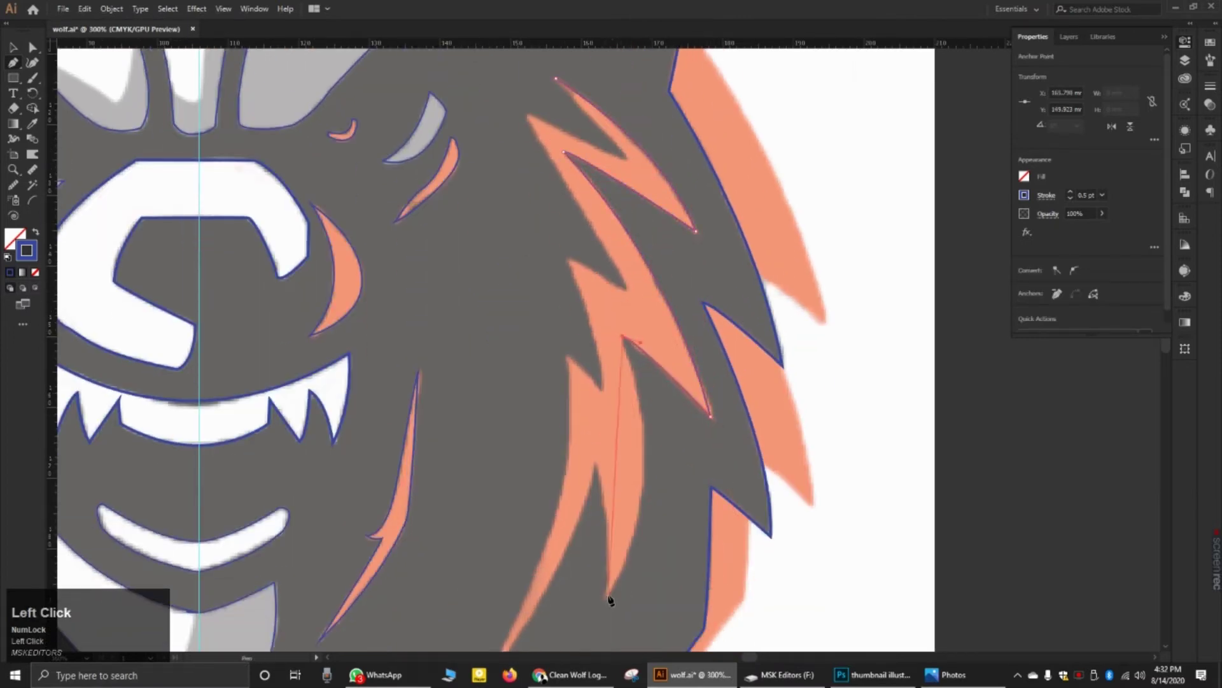
Step: Continue the right-cheek fur path around the lower point and inner notch down to the lowest tip
left_click(610, 599)
scroll(532, 592, "down", 3)
left_click(597, 339)
left_click_drag(483, 557, 433, 589)
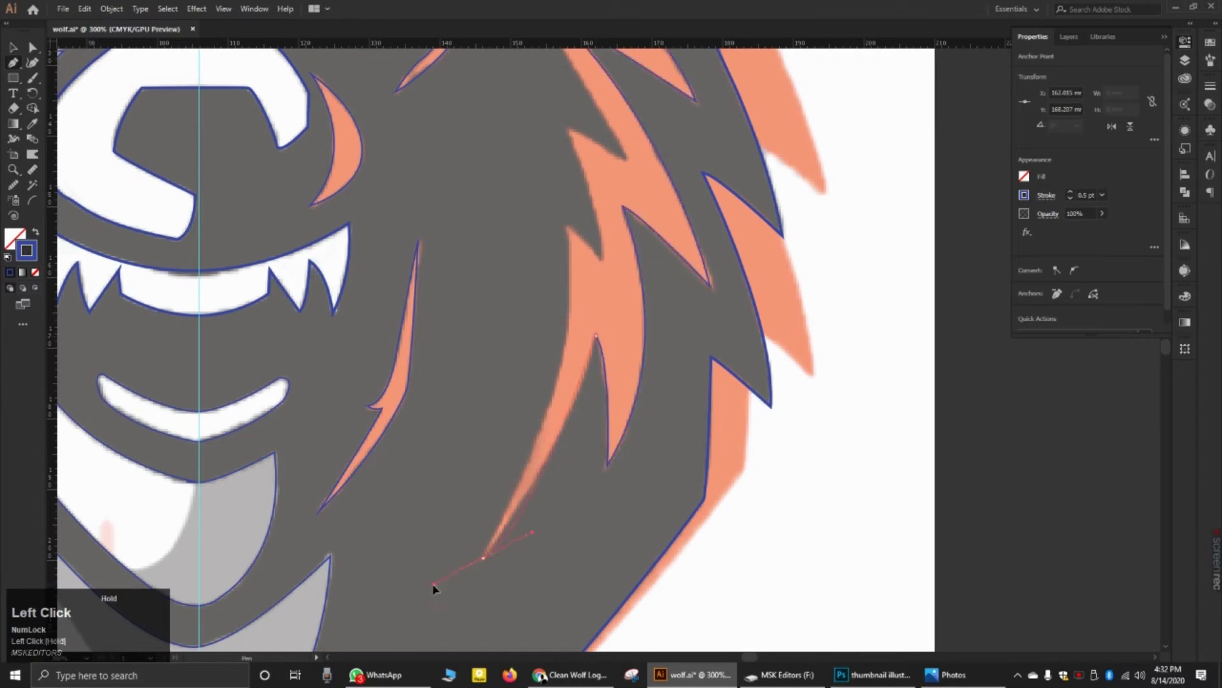
left_click_drag(414, 636, 414, 635)
Step: Trace the inner zigzag edge of the right-cheek fur back up to the starting tip to close the path
left_click_drag(567, 226, 530, 130)
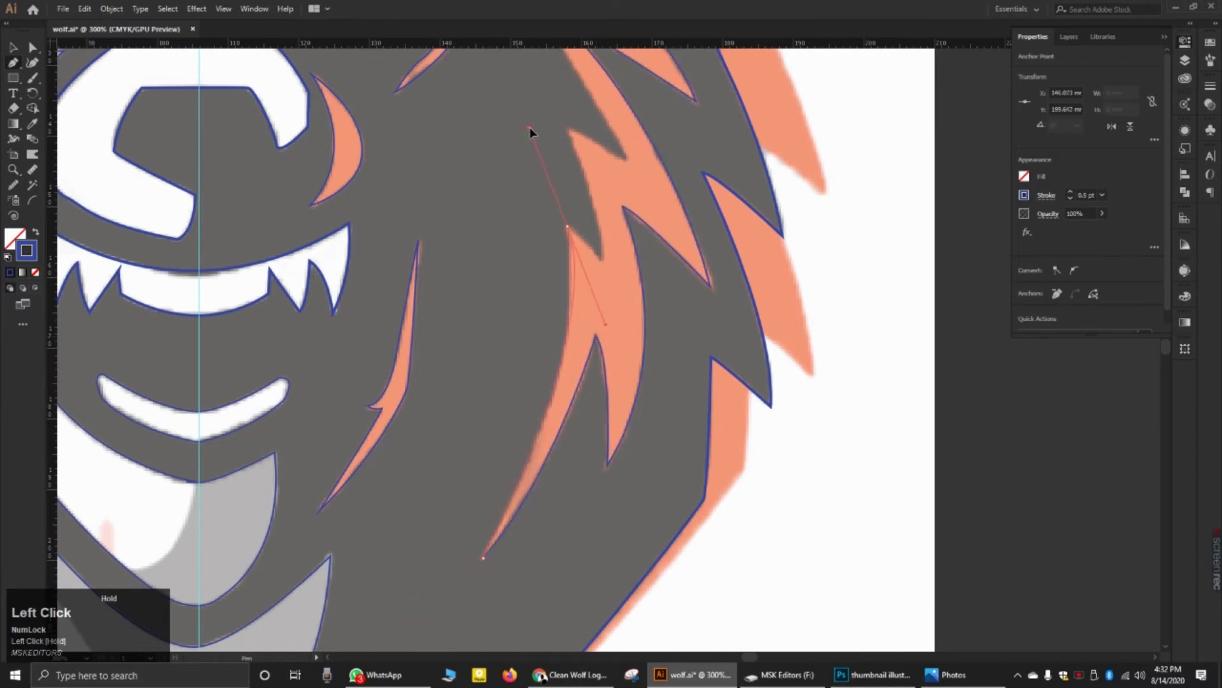
left_click_drag(553, 67, 541, 72)
scroll(646, 198, "up", 3)
left_click(540, 362)
left_click(583, 408)
left_click_drag(540, 230, 496, 160)
left_click(540, 230)
left_click(618, 274)
scroll(618, 275, "down", 1)
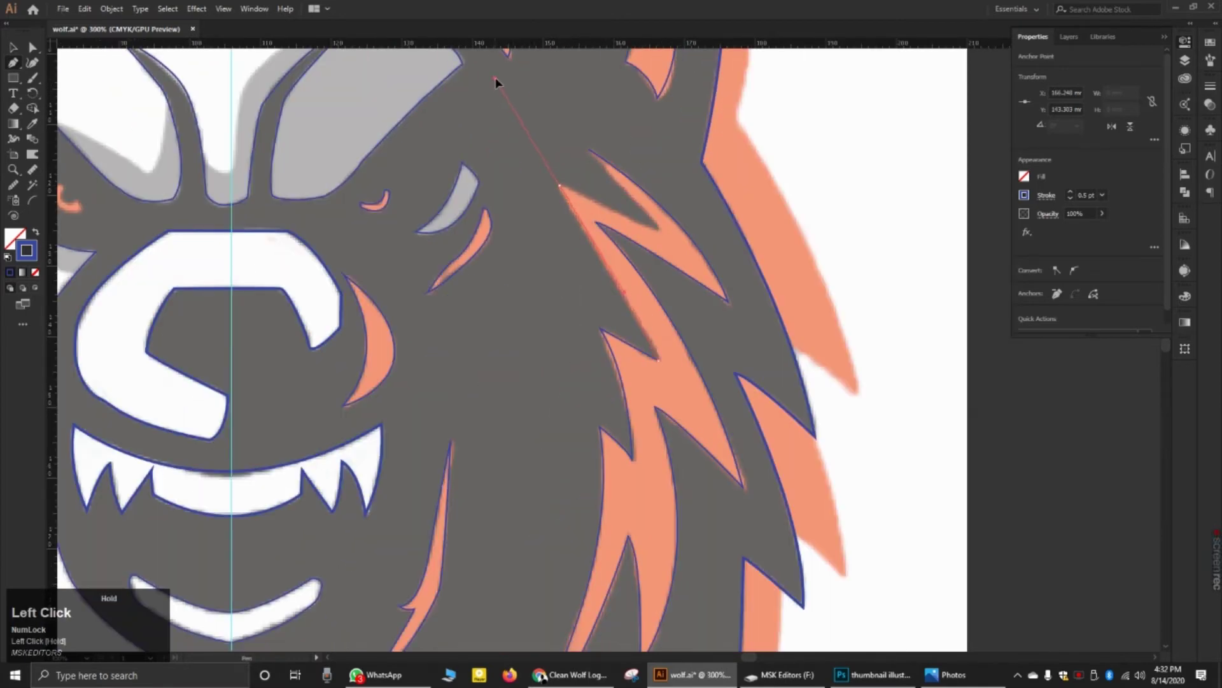
left_click(662, 231)
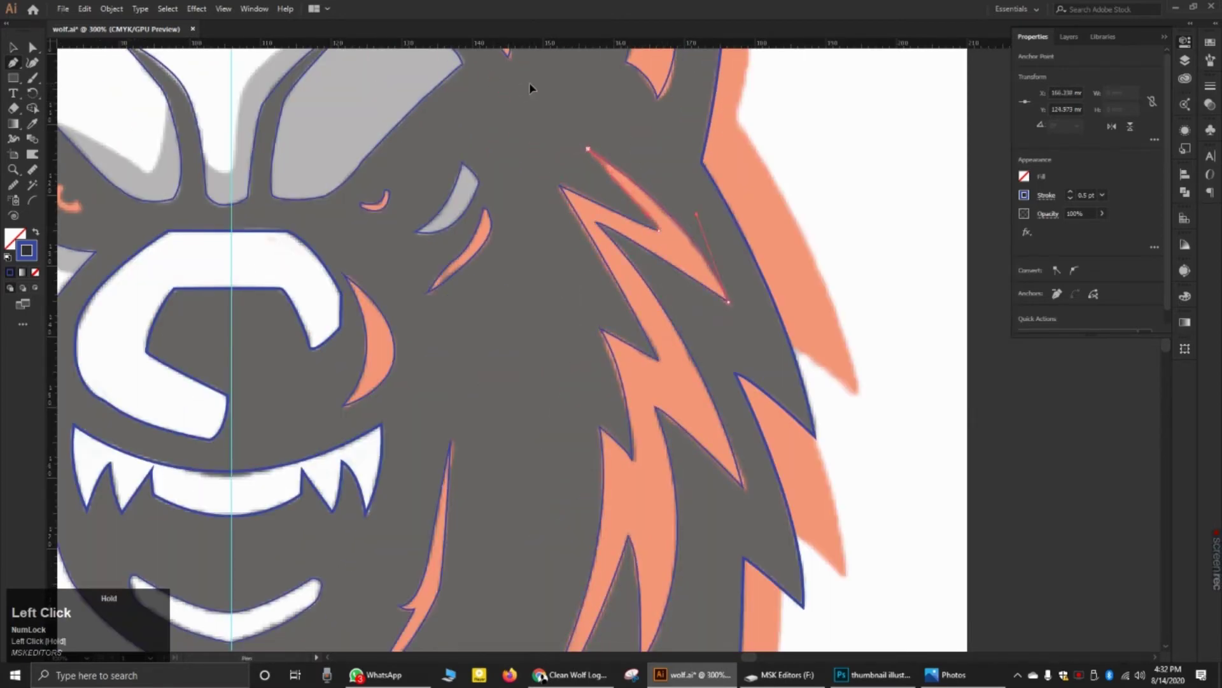
Step: Select the orange right-cheek fur path and place a copy of it over the left cheek
scroll(593, 215, "down", 2)
key("v")
scroll(433, 235, "down", 2)
scroll(375, 252, "up", 2)
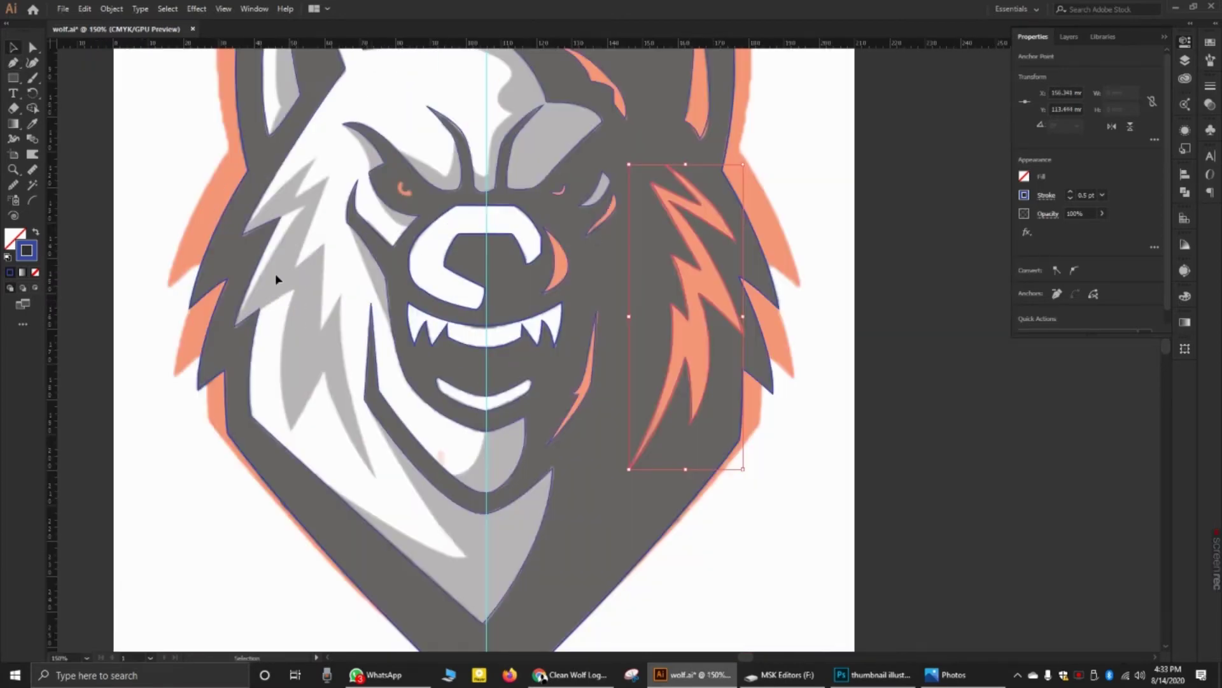
left_click(912, 223)
scroll(701, 200, "up", 3)
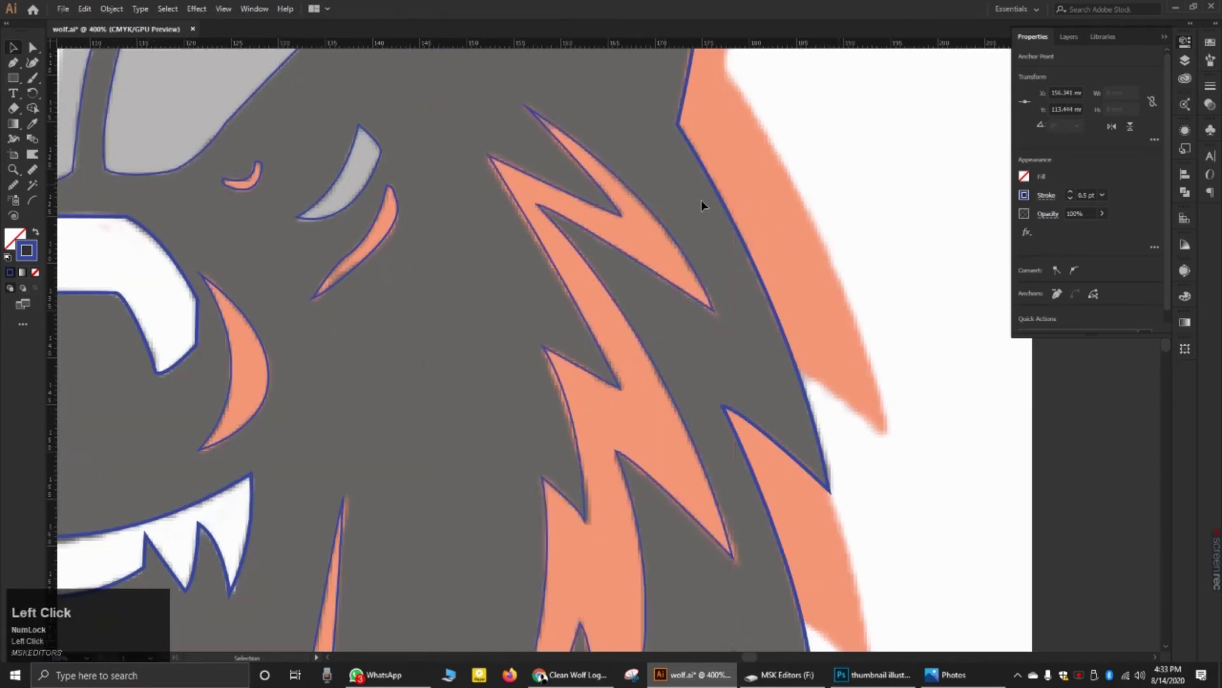
left_click(665, 228)
scroll(667, 226, "down", 1)
scroll(301, 237, "down", 2)
left_click_drag(664, 228, 157, 248)
Step: Reflect the copied fur path to face the other way, and move it onto the grey fur of the left cheek
scroll(165, 245, "up", 1)
right_click(217, 218)
left_click(258, 402)
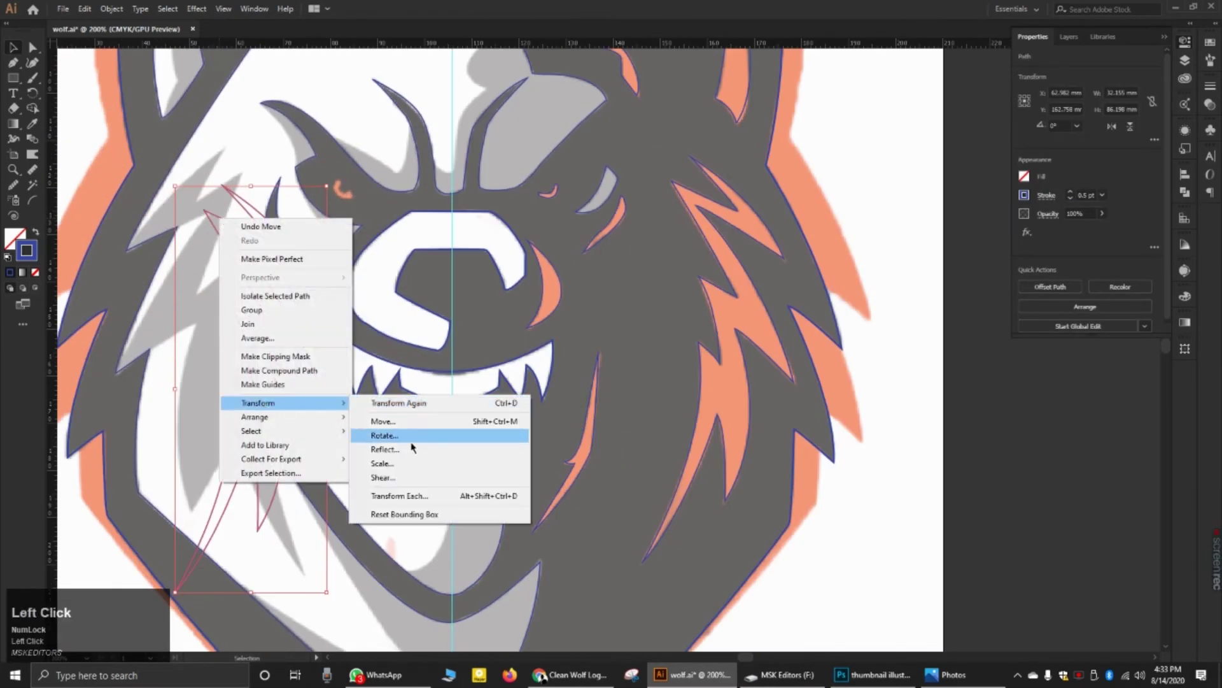
left_click(411, 448)
left_click(1052, 528)
scroll(197, 196, "up", 4)
left_click_drag(581, 316, 420, 186)
left_click_drag(556, 341, 347, 193)
scroll(431, 222, "down", 3, "alt")
scroll(446, 336, "down", 2)
Step: Move the copied path's upper notch, top tip and upper outer tip onto the corners of the grey left-cheek fur
left_click(34, 49)
scroll(422, 284, "up", 7)
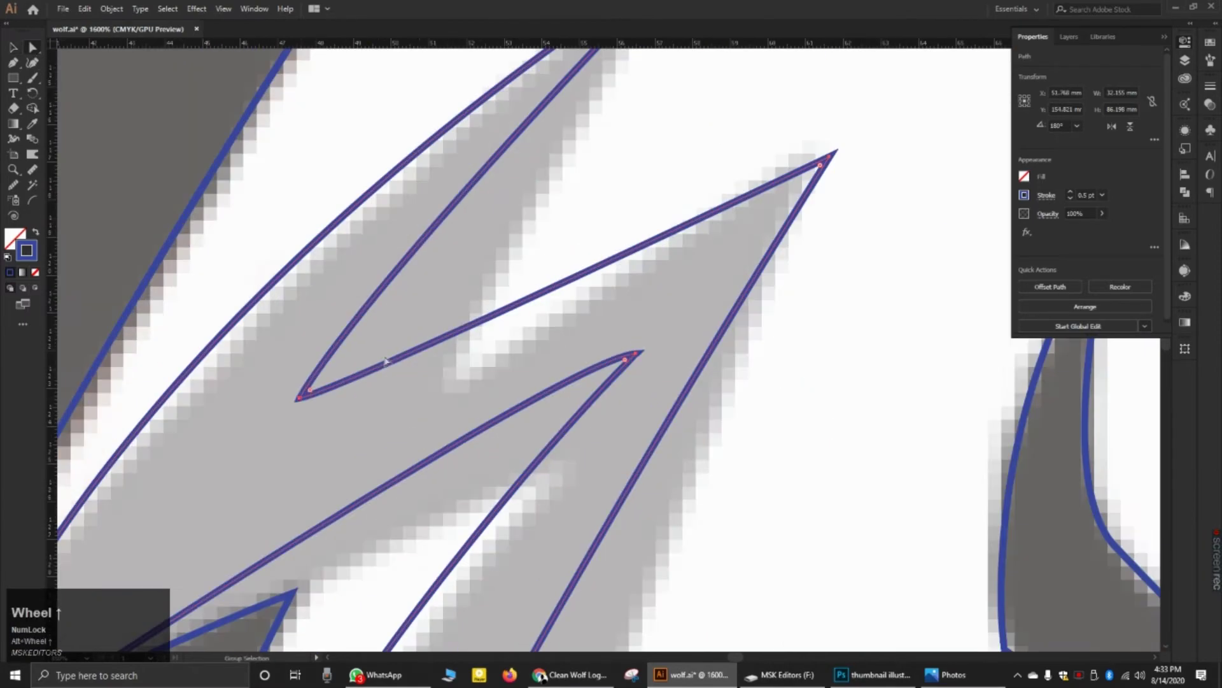
left_click_drag(301, 397, 449, 395)
scroll(481, 339, "down", 1)
left_click_drag(374, 320, 530, 186)
scroll(448, 309, "down", 2)
scroll(270, 487, "up", 3)
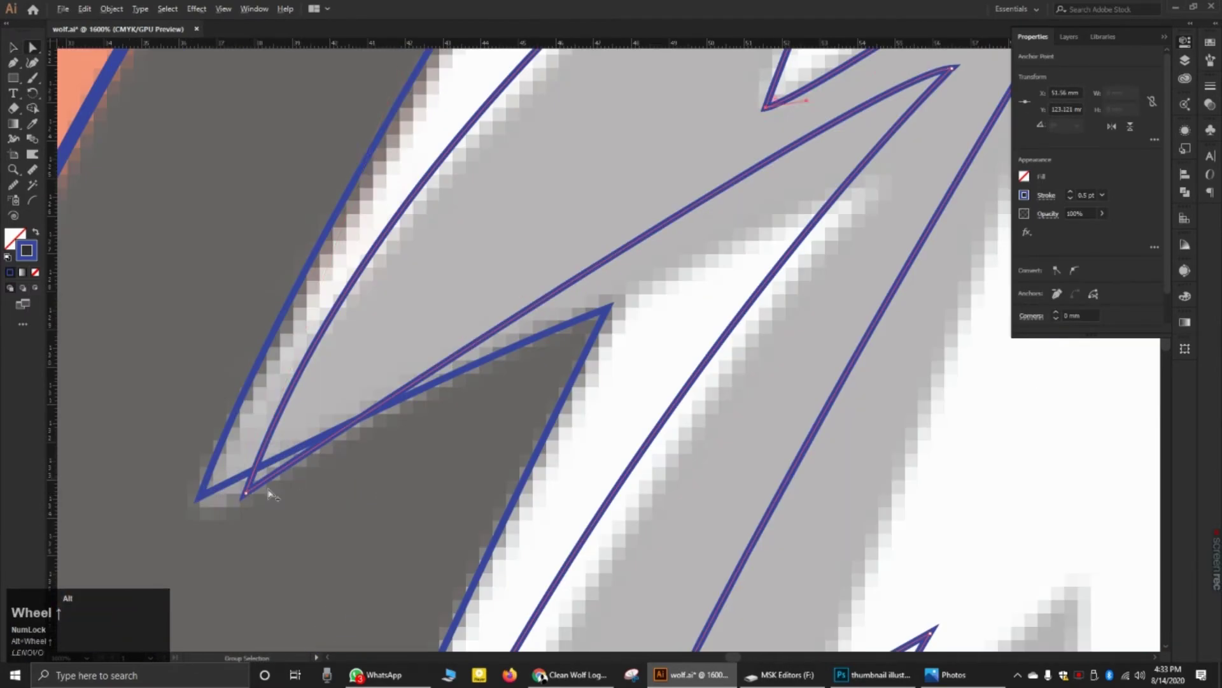
left_click_drag(251, 490, 191, 514)
Step: Reposition the copied path's middle anchors onto the notches and points of the grey left-cheek fur
scroll(292, 426, "down", 3)
left_click_drag(315, 287, 344, 295)
left_click_drag(535, 294, 509, 340)
scroll(478, 368, "down", 2)
left_click_drag(404, 436, 474, 474)
left_click_drag(503, 436, 532, 428)
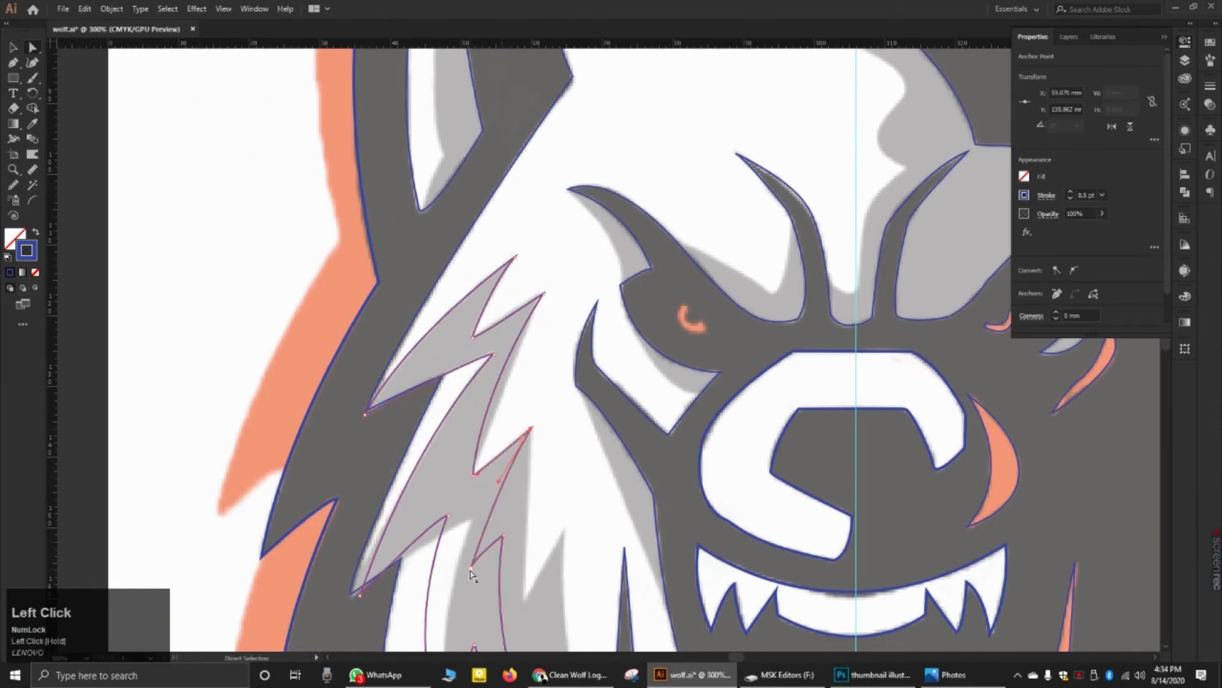
key("ctrl+z")
left_click_drag(471, 571, 525, 601)
scroll(558, 388, "down", 2)
scroll(561, 619, "up", 2)
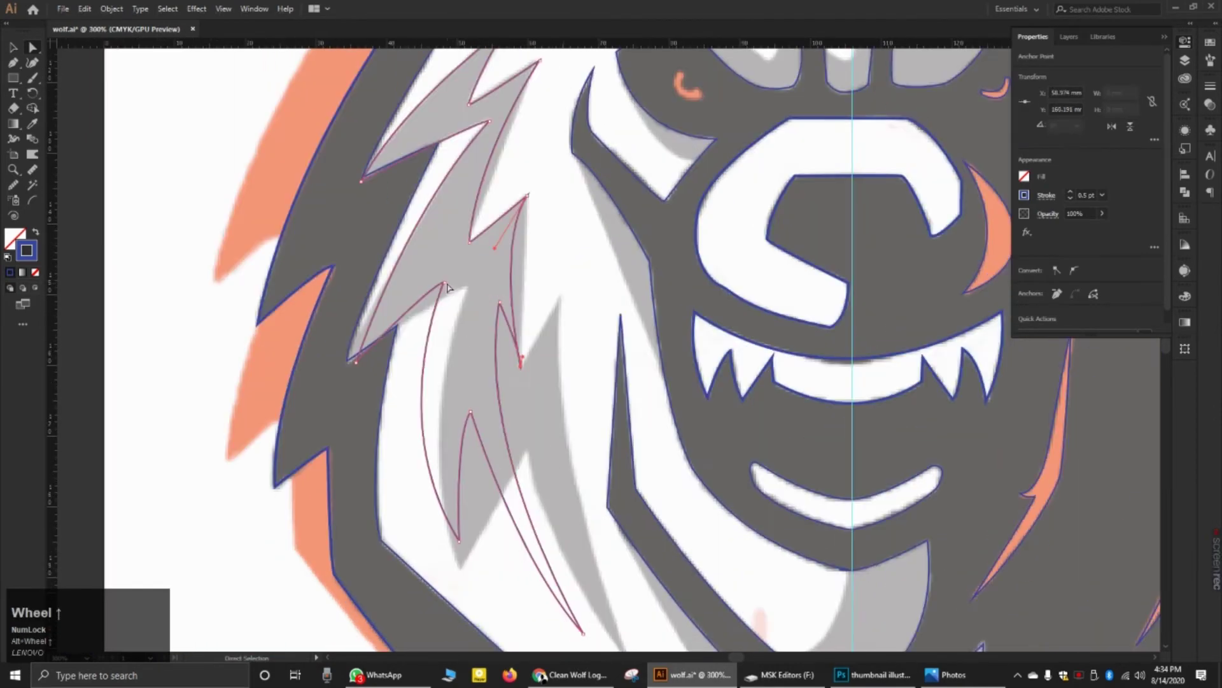
Step: Fit the lower outer notch and tip of the left-cheek fur path, and curve the edge between them
left_click_drag(444, 282, 467, 287)
left_click_drag(459, 540, 463, 567)
left_click_drag(387, 449, 409, 433)
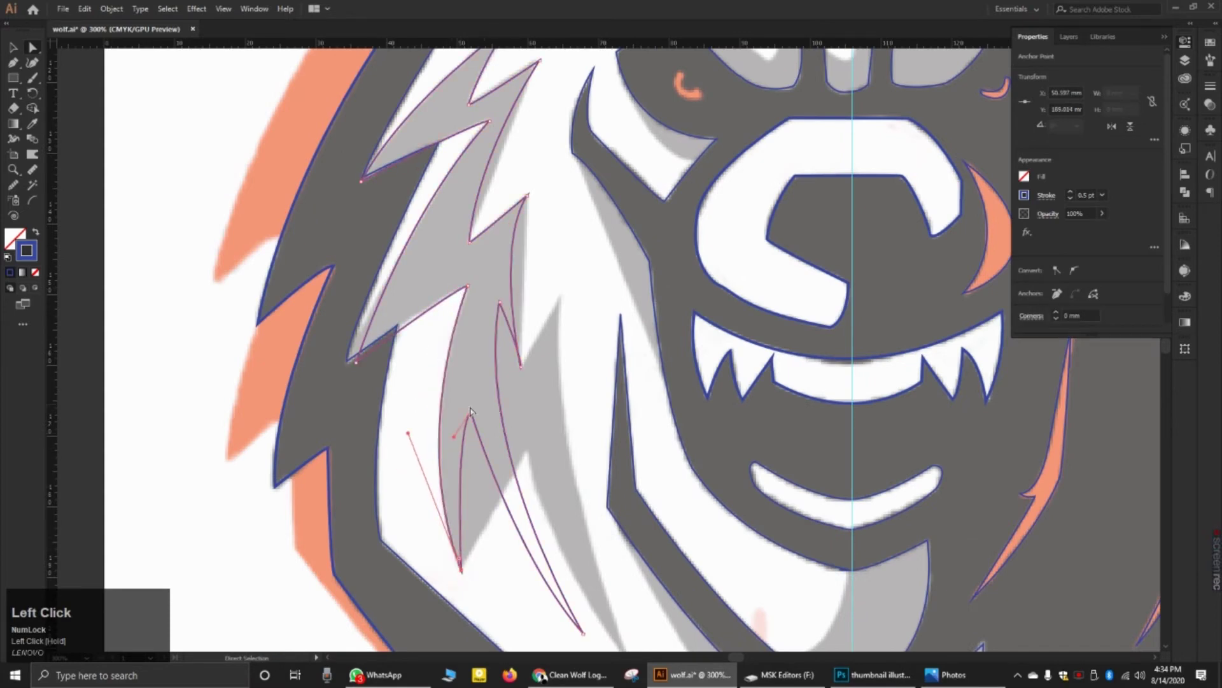
Step: Move the left-cheek fur path's lower inner point, lowest tip and bottom notch onto the grey shape
scroll(548, 548, "down", 2)
scroll(567, 592, "up", 2)
left_click_drag(450, 218, 511, 211)
left_click_drag(533, 550, 579, 578)
left_click_drag(421, 328, 477, 368)
Step: Adjust the handles along the inner edge of the left-cheek fur path to match the grey fur's curves
left_click(478, 112)
scroll(468, 164, "up", 2)
left_click_drag(422, 154, 482, 181)
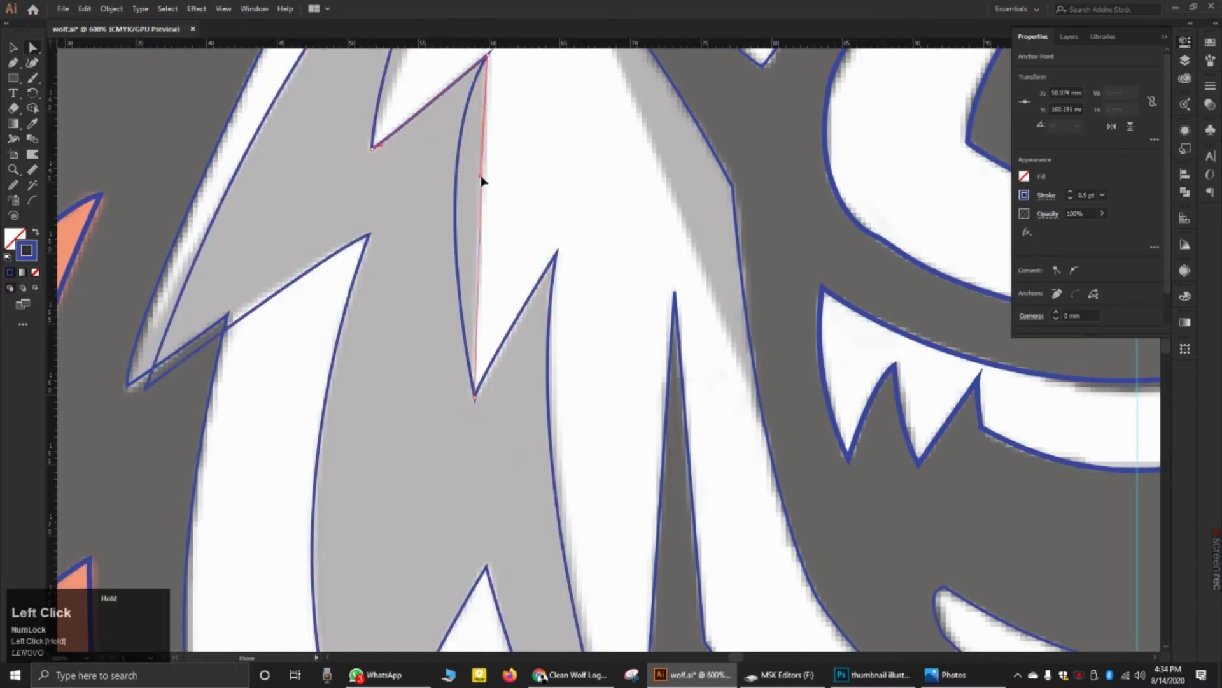
scroll(500, 274, "down", 3)
scroll(502, 153, "up", 2)
left_click(535, 163)
left_click_drag(446, 307, 472, 319)
Step: Deselect the left-cheek fur path and save the document
scroll(473, 320, "down", 6)
left_click(13, 48)
left_click(214, 178)
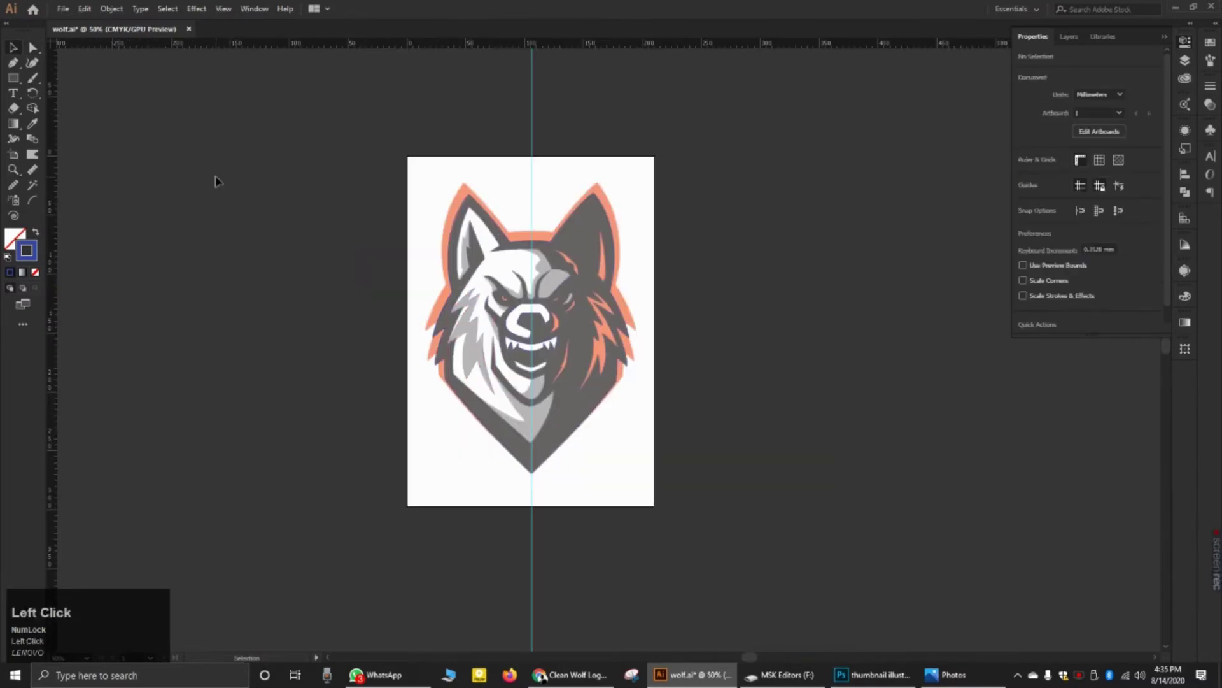
key("ctrl+s")
Step: Start a Pen path at the upper left end of the grey chest area and trace around the white fur tip to the outer edge
scroll(484, 216, "up", 4)
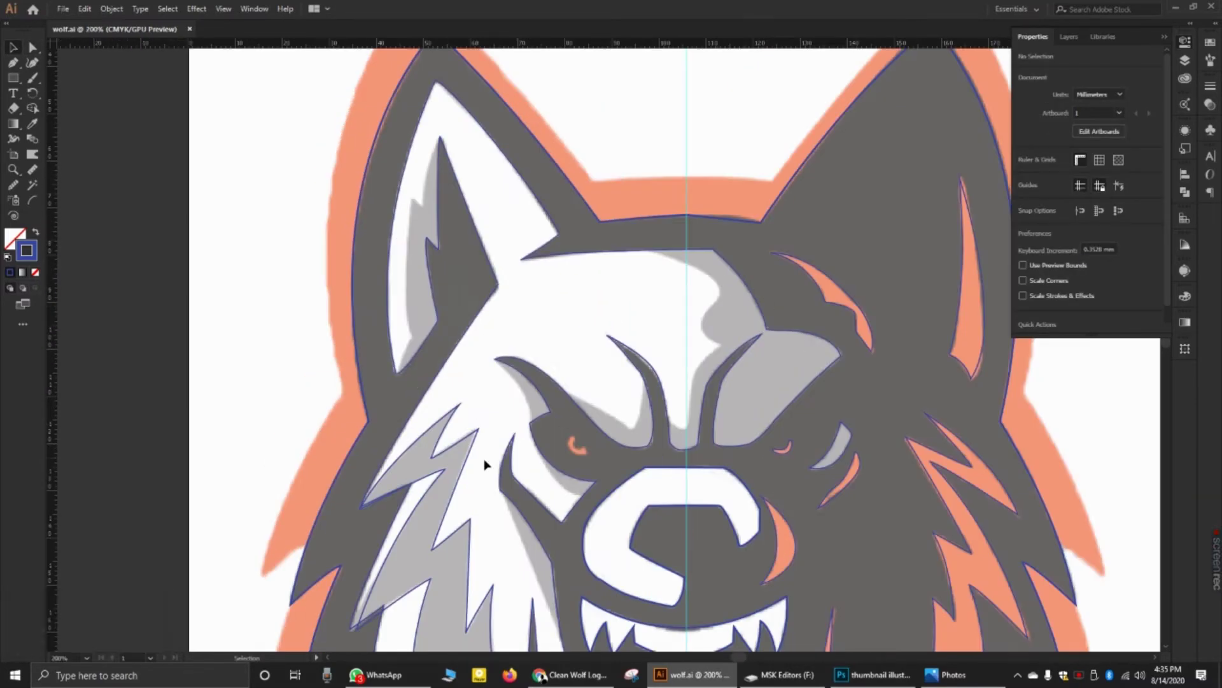
scroll(486, 464, "down", 2)
scroll(522, 447, "up", 1)
scroll(522, 447, "up", 1)
scroll(408, 376, "down", 4)
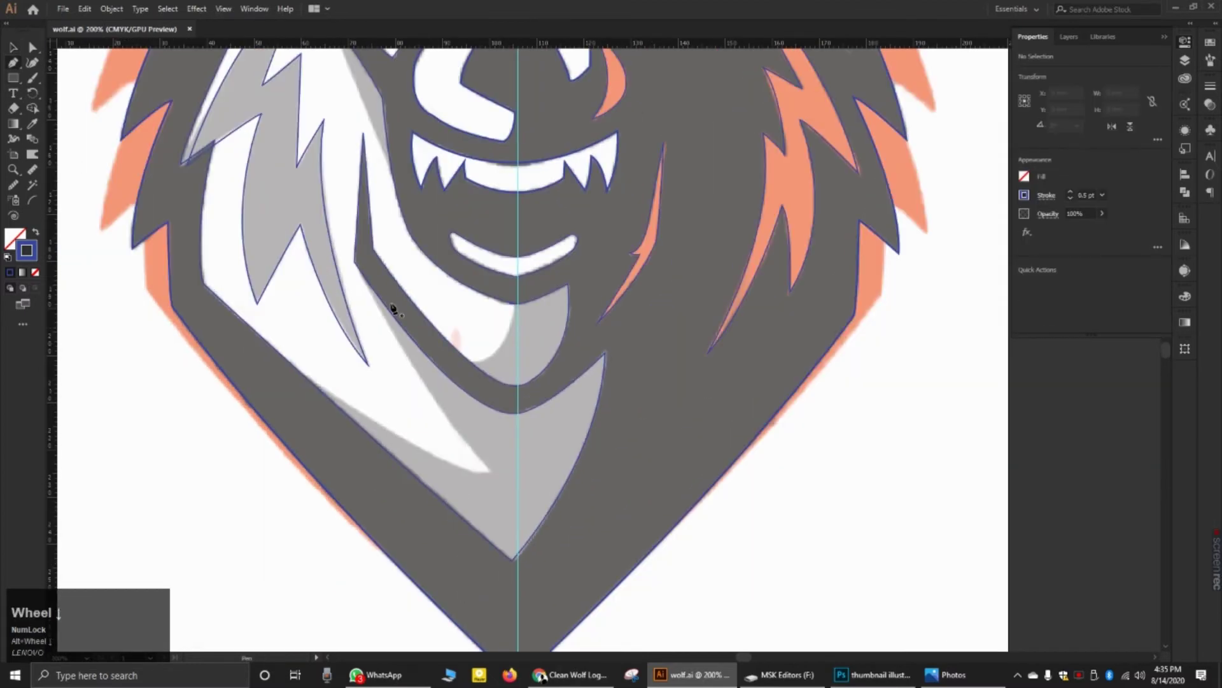
key("p")
left_click(362, 277)
left_click_drag(489, 472, 555, 540)
left_click(489, 472)
left_click_drag(304, 375, 111, 247)
left_click(305, 376)
Step: Trace the grey chest area's bottom point, right tip and upper curve back to the start to close the path
left_click(515, 558)
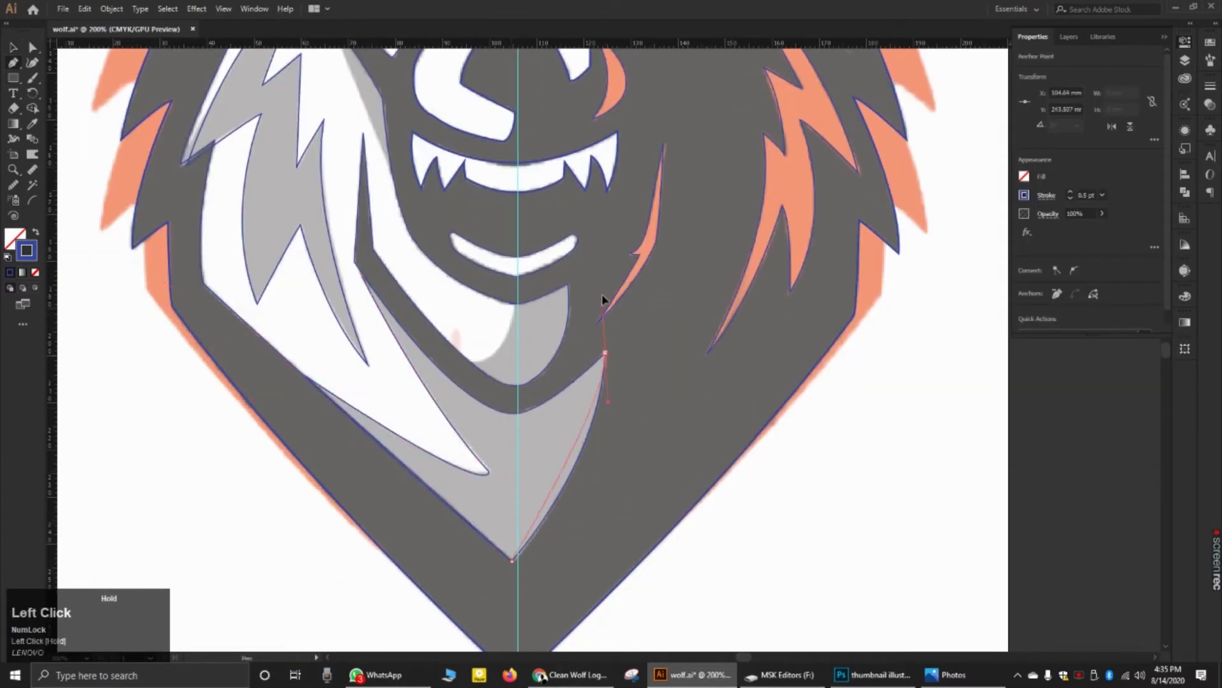
left_click(604, 352)
left_click_drag(517, 412, 496, 417)
left_click_drag(362, 275, 251, 128)
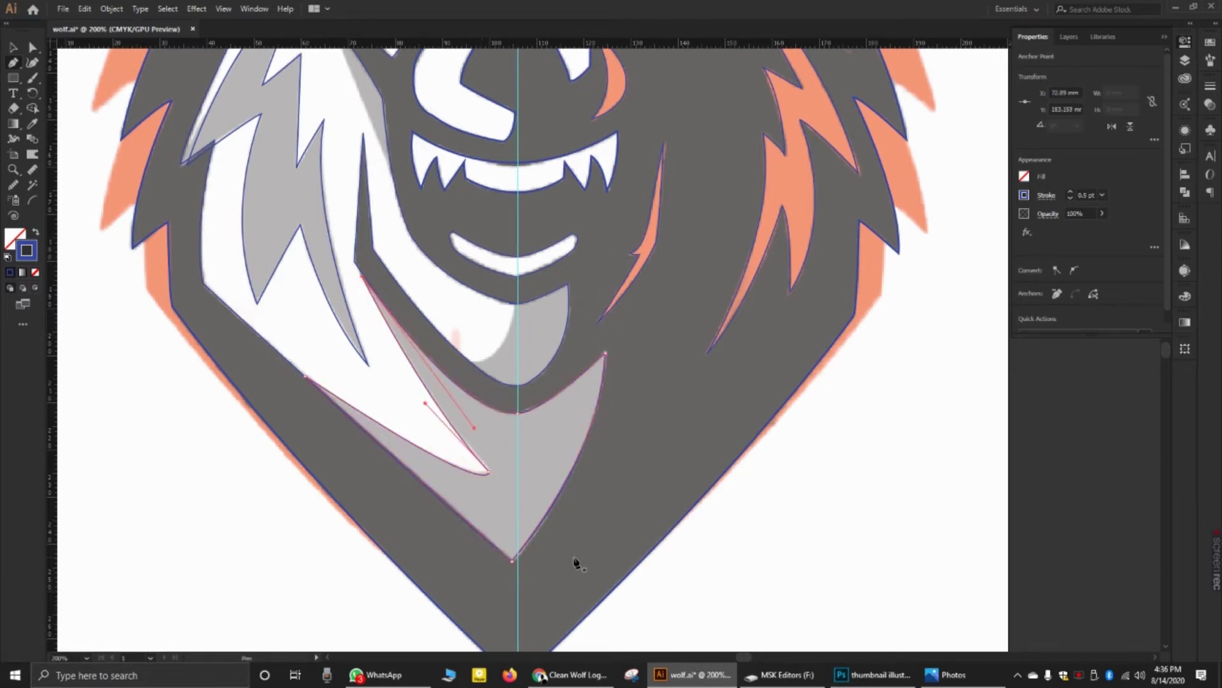
Step: Trace the grey shadow on the chin below the mouth as a closed Pen path, following its pointed tip, rounded bottom and inner curve
scroll(526, 322, "up", 3)
left_click(492, 266)
left_click_drag(650, 204, 737, 151)
left_click(650, 204)
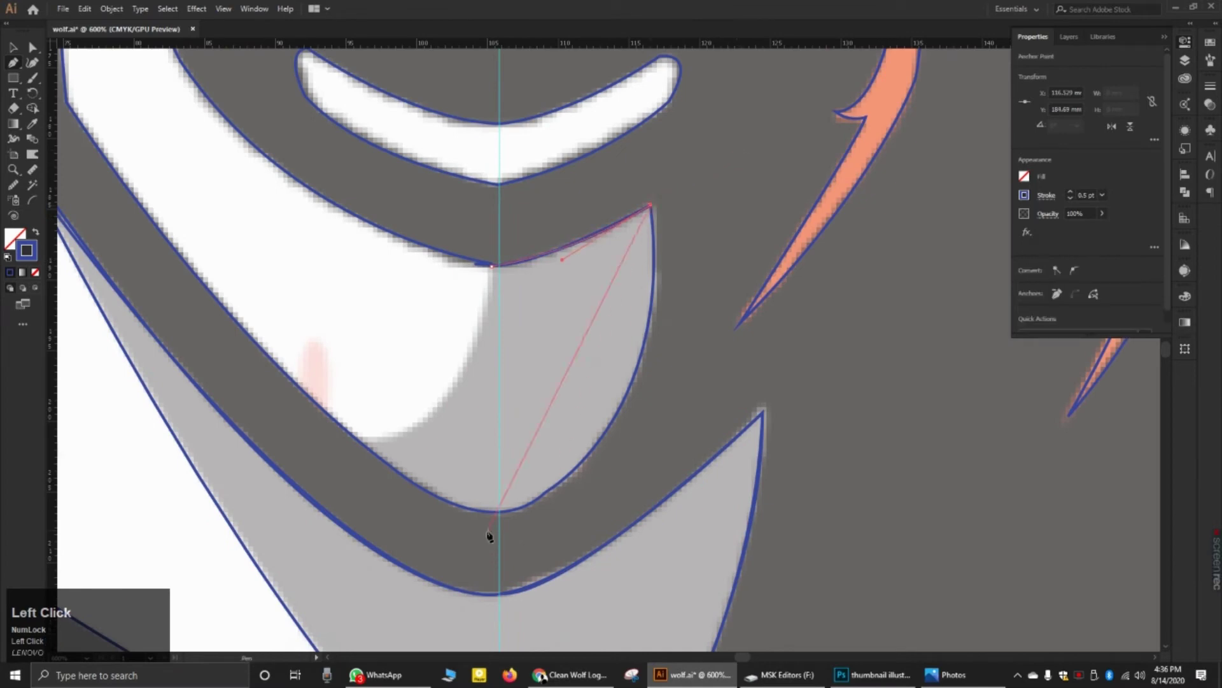
left_click_drag(503, 510, 308, 581)
left_click(501, 511)
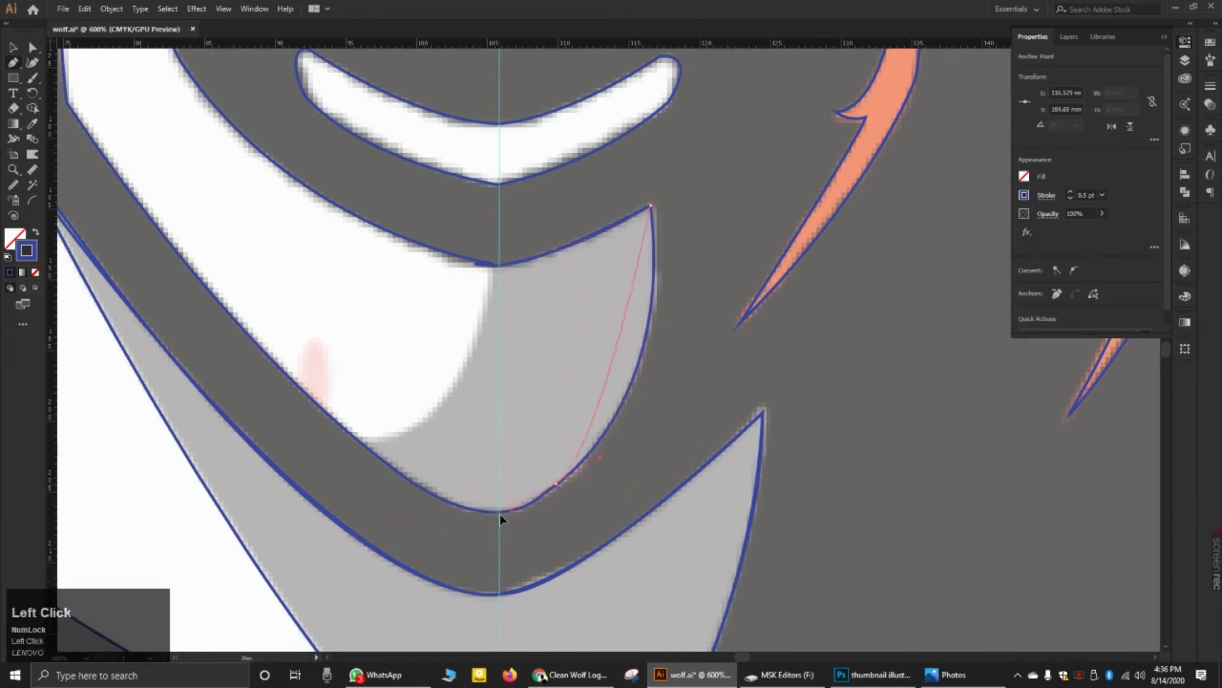
left_click_drag(499, 511, 264, 361)
left_click(361, 444)
left_click_drag(491, 266, 515, 201)
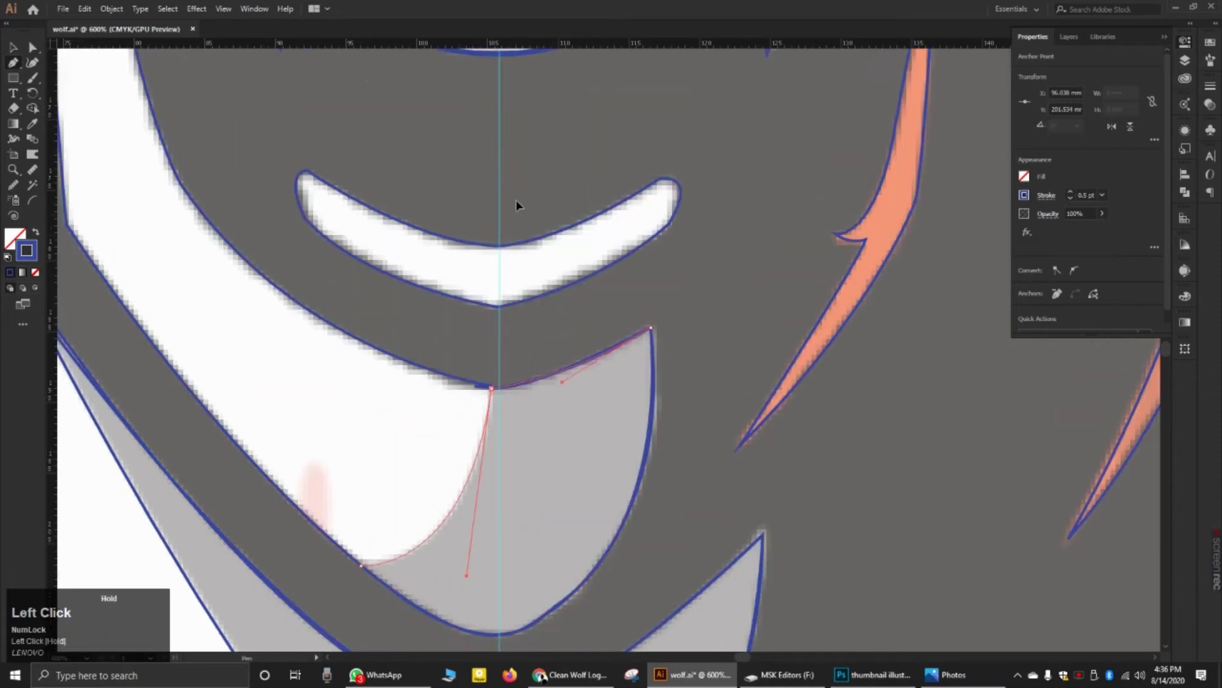
Step: Outline the narrow grey shadow sliver between the left cheek fur and the muzzle as a closed Pen path
scroll(515, 204, "down", 3)
scroll(445, 169, "up", 3)
left_click(439, 167)
left_click(559, 457)
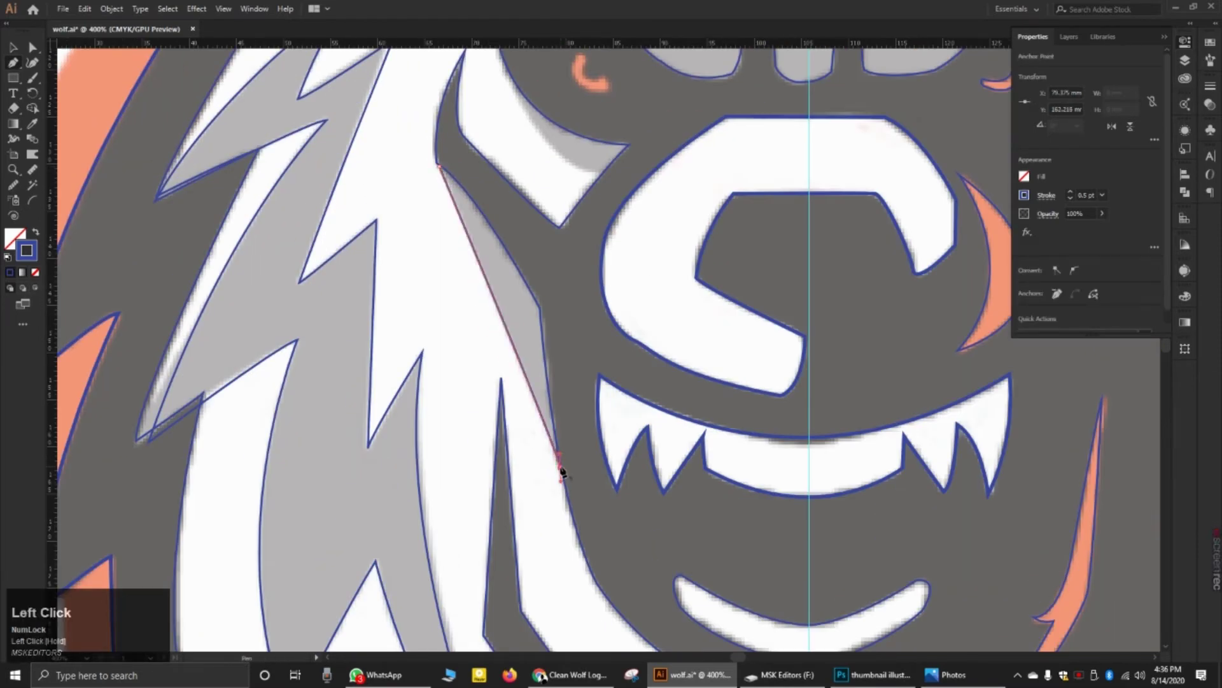
left_click(560, 467)
left_click_drag(540, 309, 539, 282)
left_click(540, 309)
left_click_drag(439, 167, 404, 148)
Step: Start a Pen path at the upper tip of the grey shadow beside the left eye and trace its edge along the eye to the inner corner
scroll(407, 150, "down", 3)
scroll(520, 360, "up", 2)
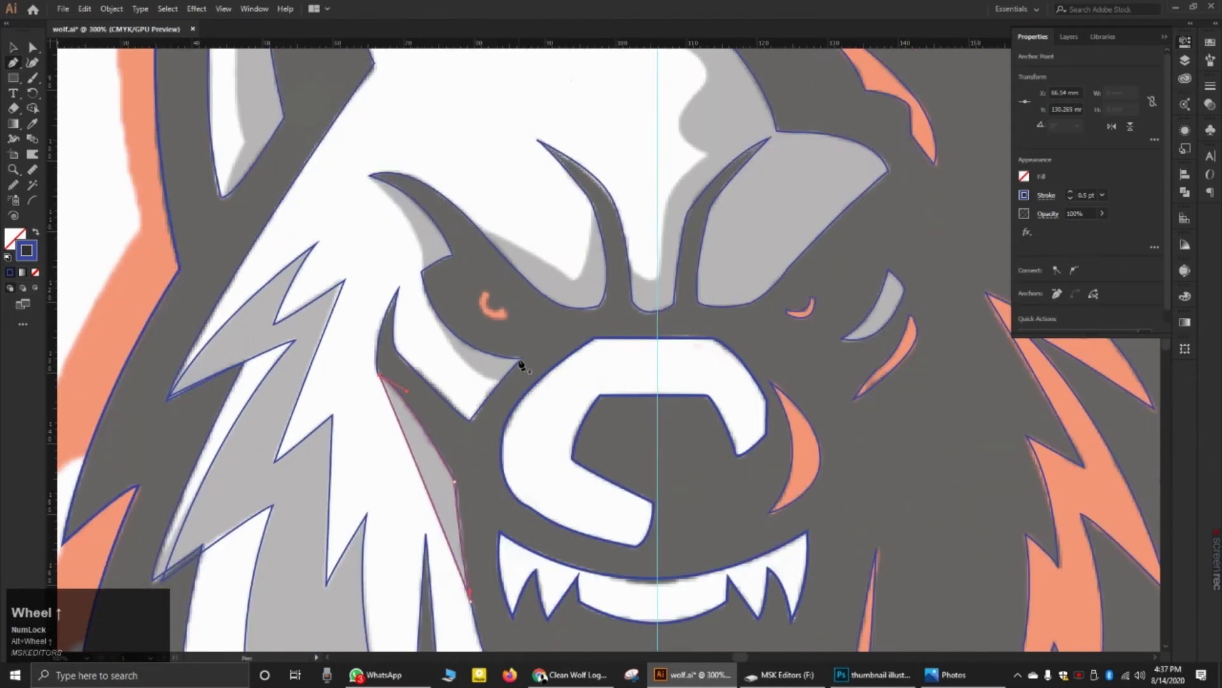
left_click(369, 175)
left_click_drag(452, 255, 472, 306)
left_click(453, 256)
left_click_drag(422, 273, 416, 280)
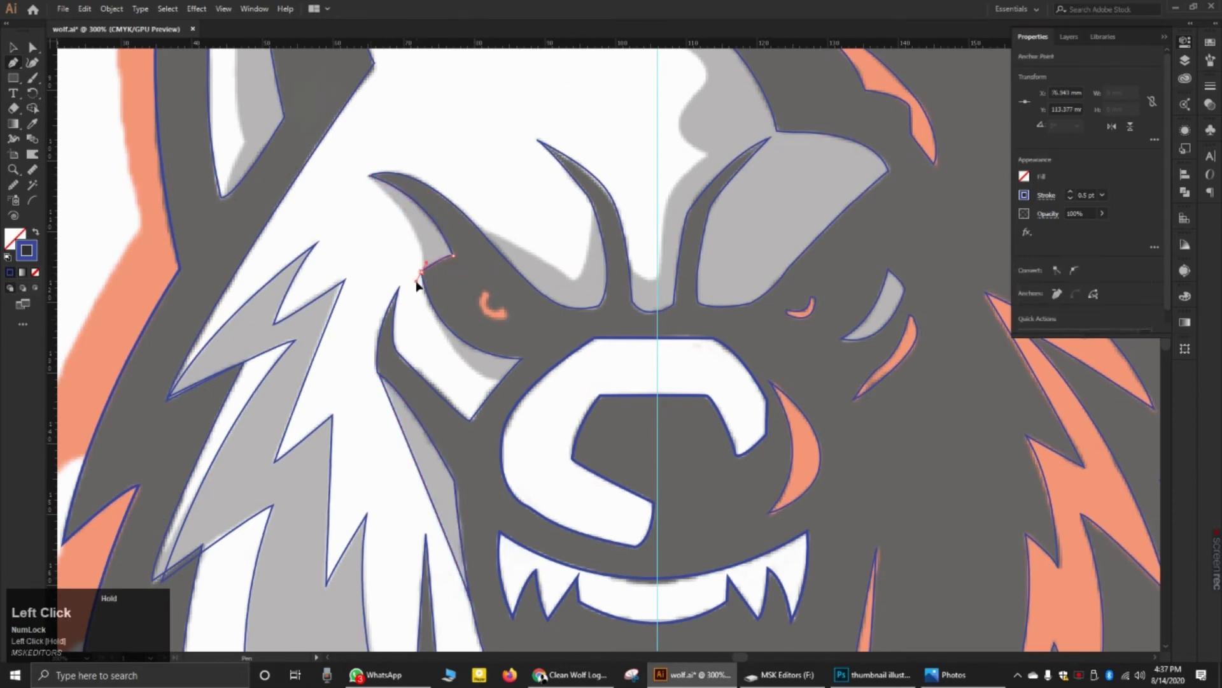
left_click_drag(522, 358, 618, 371)
left_click(522, 358)
Step: Trace the outer edge of the left eye's grey shadow back up to its upper tip and close the path
left_click(501, 380)
left_click_drag(425, 301, 454, 369)
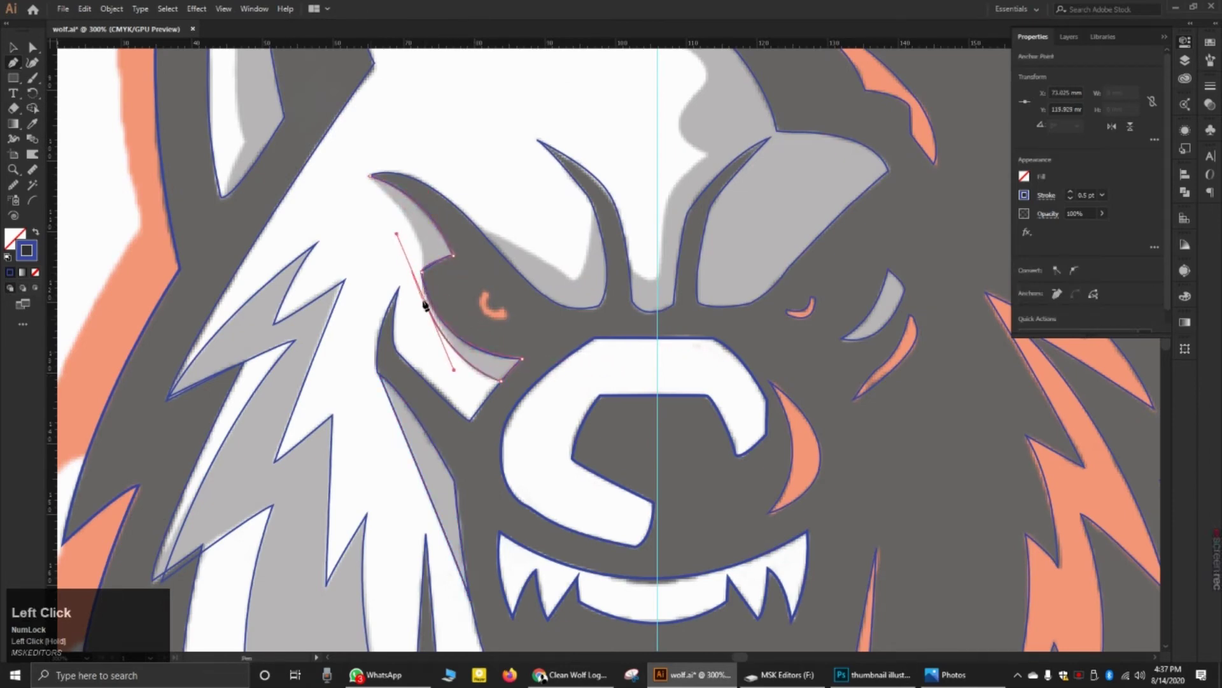
scroll(425, 304, "up", 3)
left_click(424, 301)
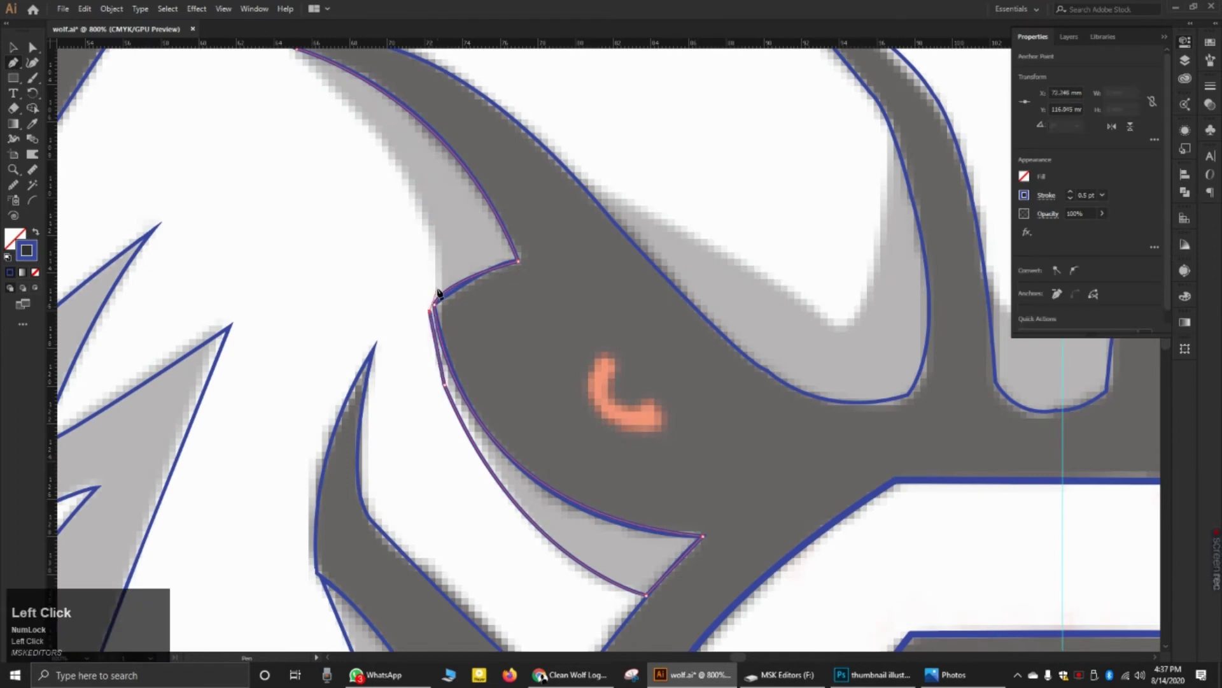
left_click(437, 292)
scroll(438, 273, "down", 1)
left_click_drag(358, 169, 230, 234)
Step: Start a Pen path at the outer tip of the grey shadow above the left eye and trace its V-shaped upper edge to the inner tip
scroll(393, 320, "down", 2)
scroll(592, 433, "up", 3)
left_click(186, 250)
left_click_drag(466, 418, 512, 454)
left_click(466, 418)
left_click_drag(509, 211, 499, 88)
scroll(507, 190, "down", 1)
left_click(509, 206)
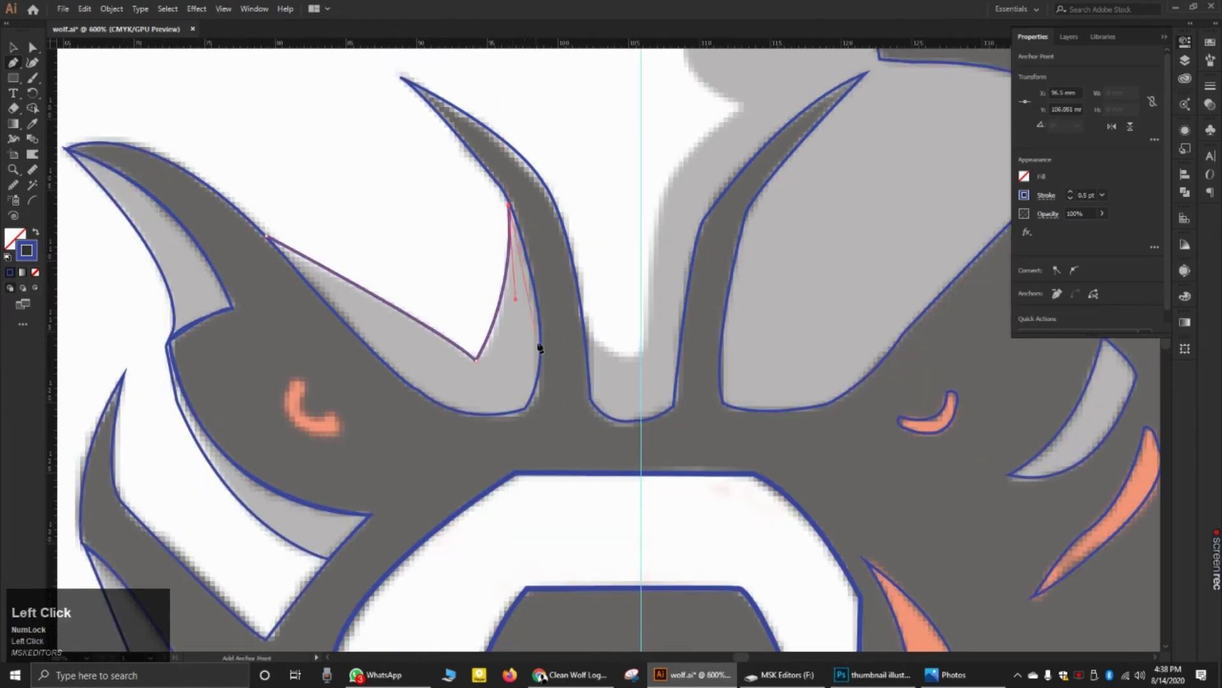
Step: Trace the inner side and curved lower edge of the grey shadow above the left eye back to the outer tip, closing the path
left_click_drag(526, 408, 486, 503)
left_click(526, 408)
scroll(352, 297, "up", 1)
mouse_move(240, 215)
left_mouse_down()
mouse_move(56, 64)
mouse_move(114, 45)
mouse_move(169, 198)
mouse_move(239, 235)
left_mouse_up()
key("ctrl+z")
scroll(508, 336, "up", 2)
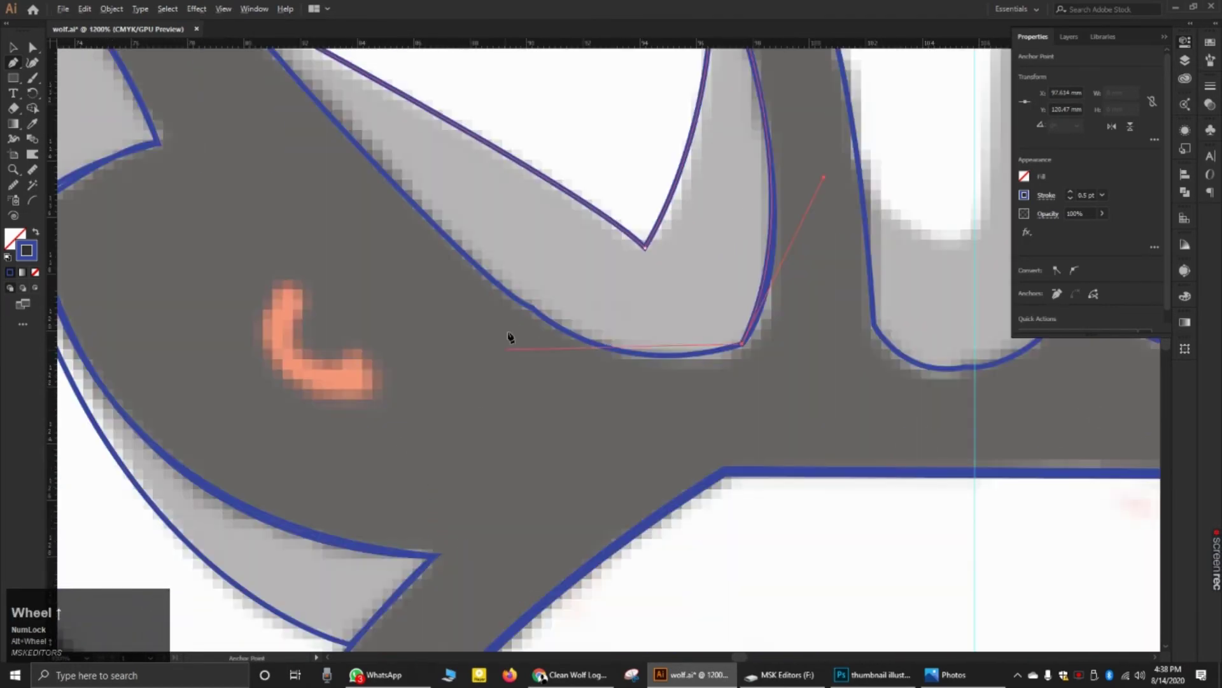
left_click_drag(499, 287, 383, 140)
scroll(364, 180, "down", 2)
scroll(382, 172, "up", 2)
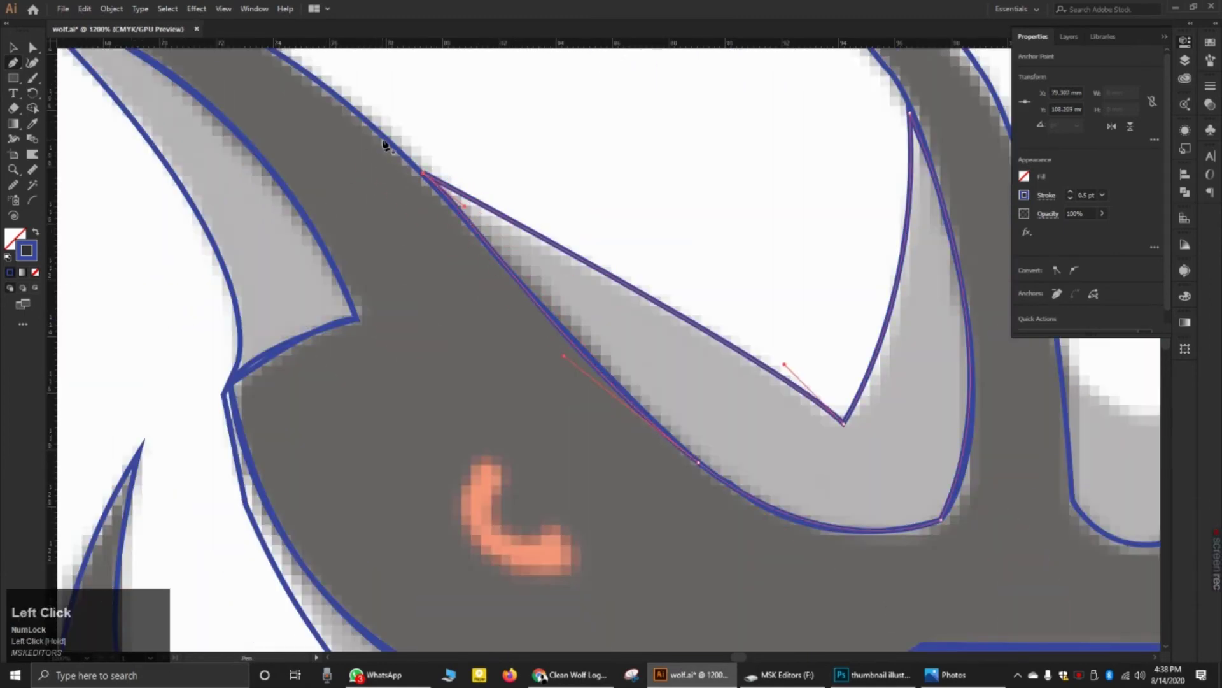
Step: Start a Pen path at the upper left end of the grey forehead shadow and trace the first curve of its inner edge
scroll(501, 312, "down", 5)
scroll(611, 184, "up", 1)
left_click(595, 166)
left_click_drag(698, 214, 717, 239)
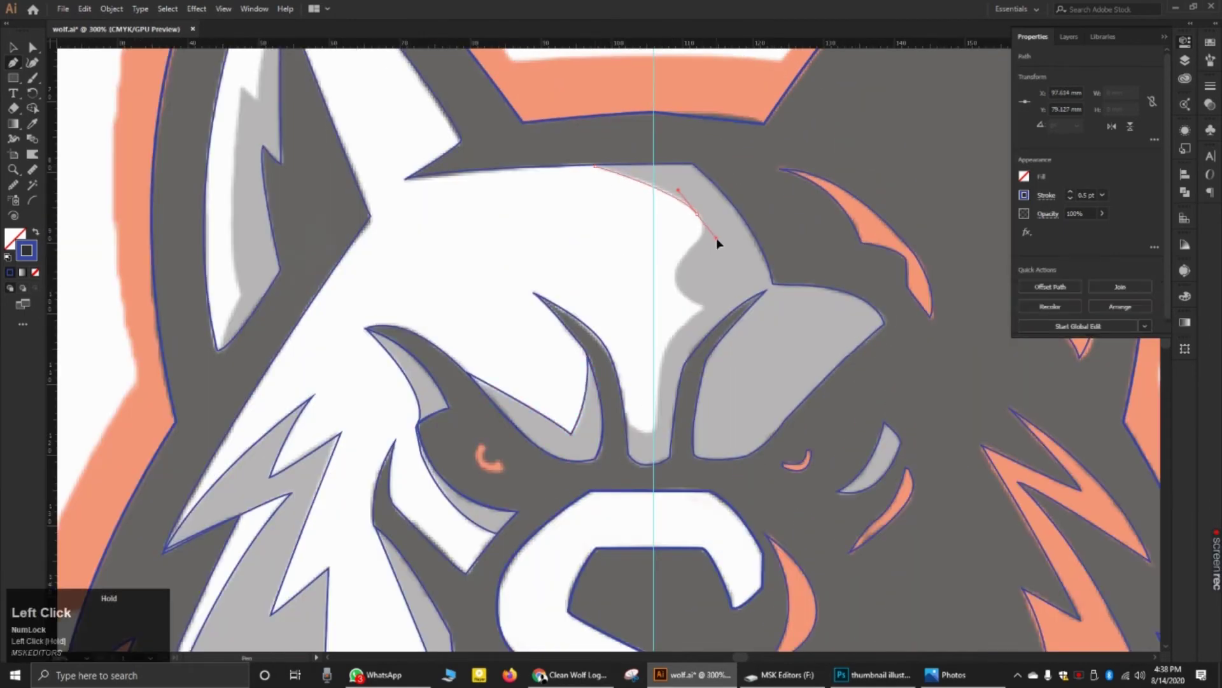
Step: Trace the wavy inner edge of the grey forehead shadow with the Pen tool, down to and across the nose bridge
left_click(676, 263)
left_click_drag(704, 305, 742, 326)
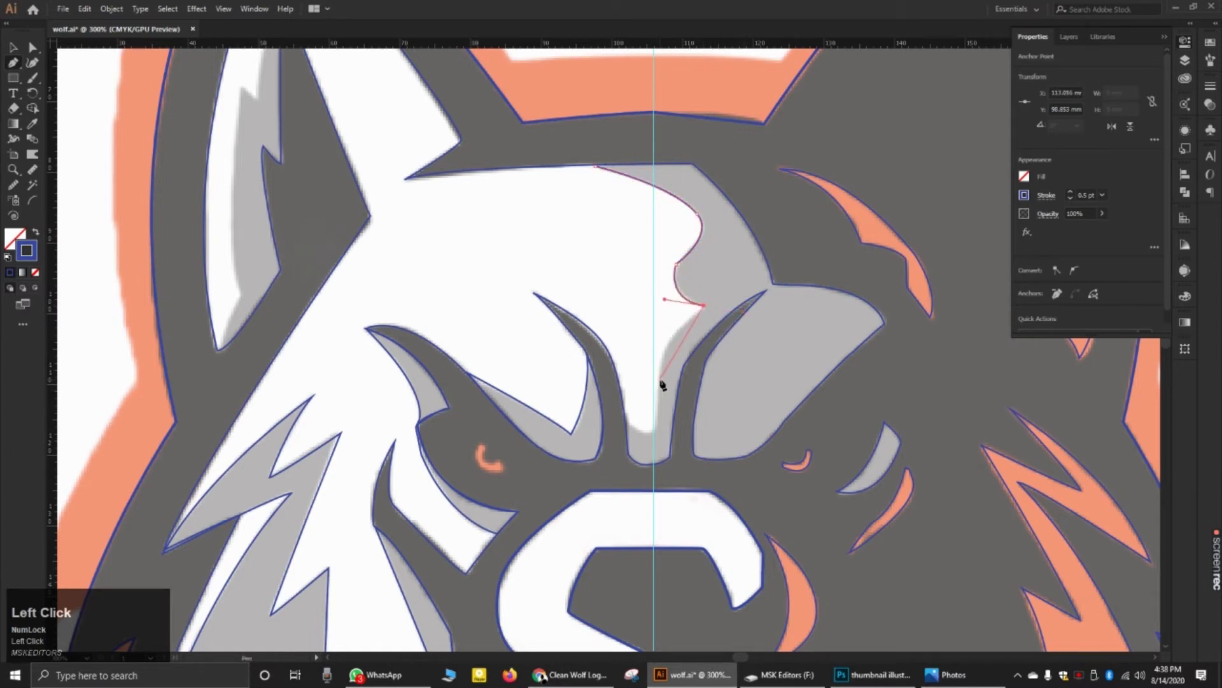
left_click_drag(660, 381, 657, 426)
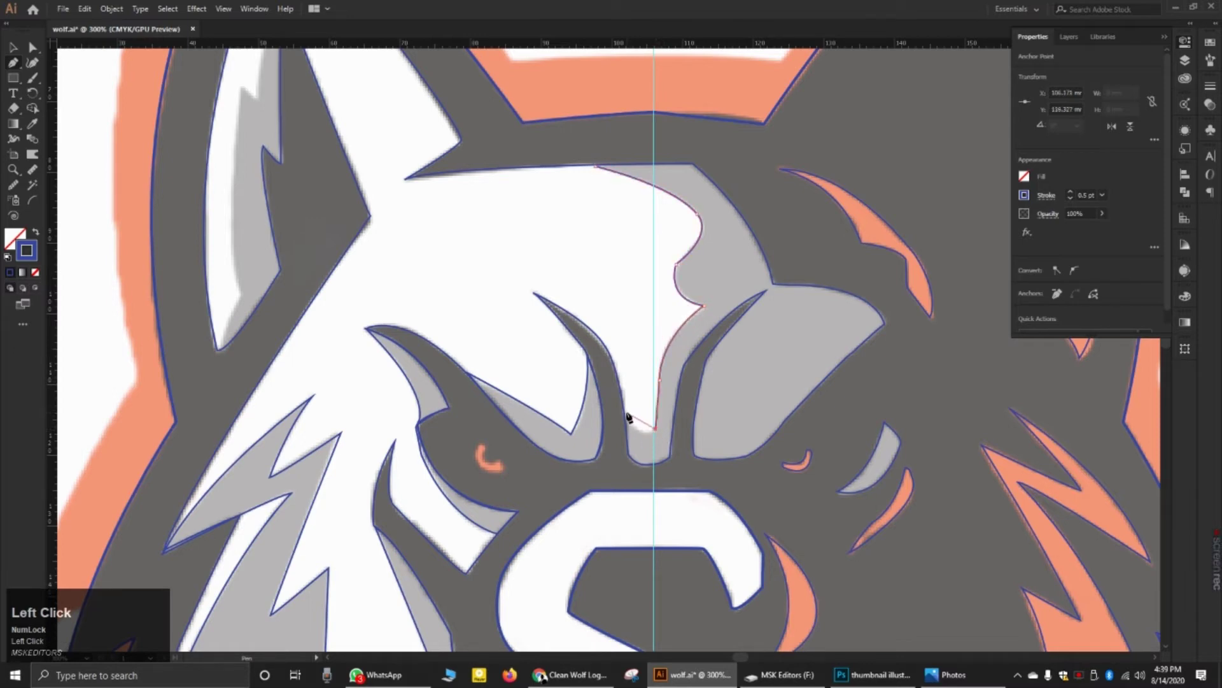
left_click_drag(628, 417, 619, 381)
Step: Continue the path around the bottom of the nose bridge and up the inner side of the dark brow line to its tip
mouse_move(670, 458)
left_mouse_down()
mouse_move(691, 444)
mouse_move(685, 452)
left_mouse_up()
left_click_drag(685, 368, 687, 369)
left_click_drag(766, 293, 807, 284)
left_click(768, 294)
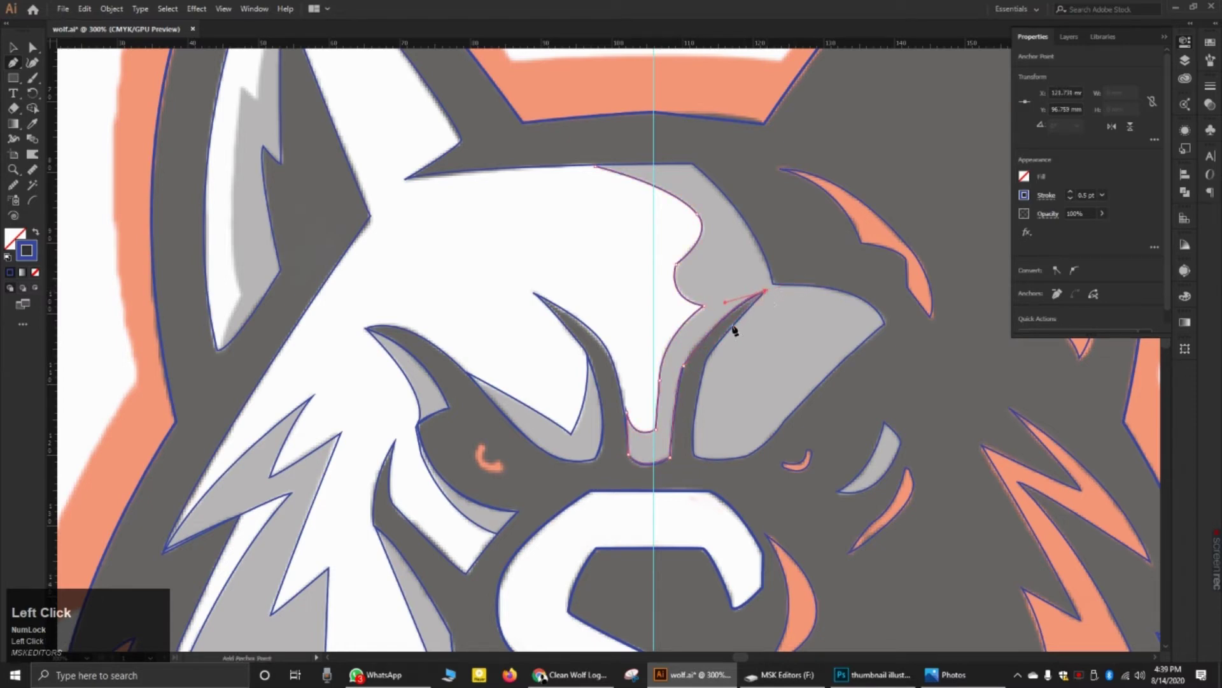
Step: Trace down the brow line's other side and along the grey brow patch's lower edge, undoing the curve to its outer corner
left_click(708, 354)
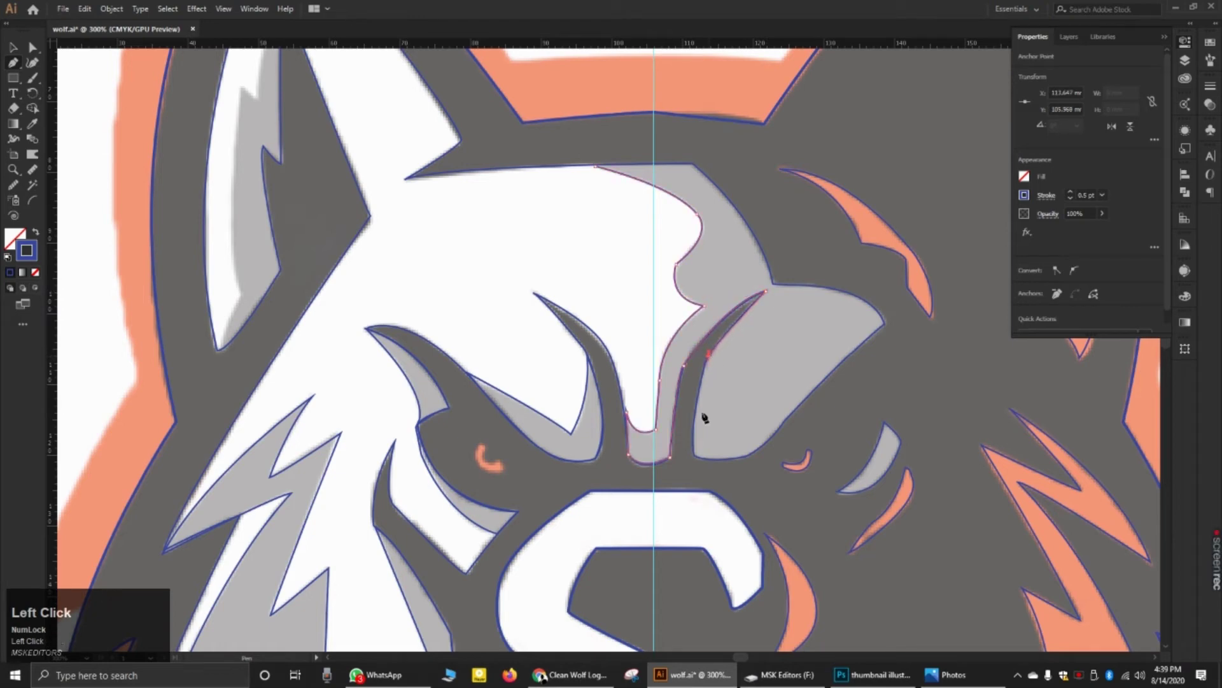
left_click_drag(694, 456, 786, 450)
left_click(749, 457)
left_click_drag(886, 326, 889, 326)
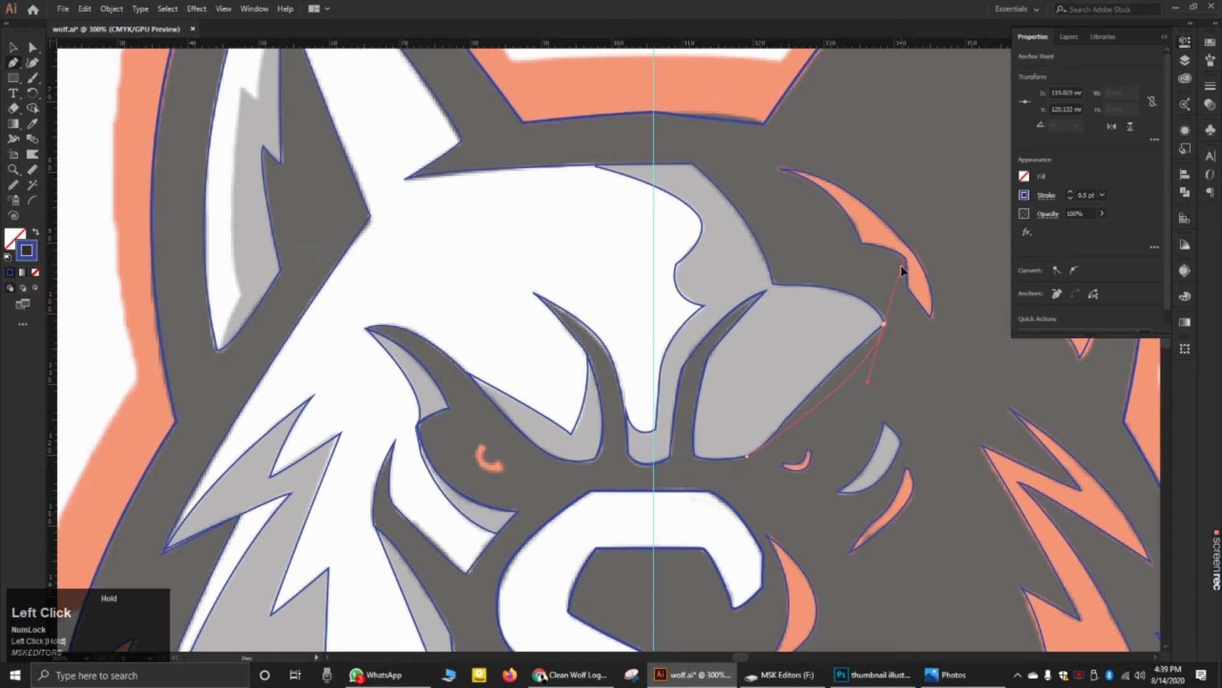
key("ctrl+z")
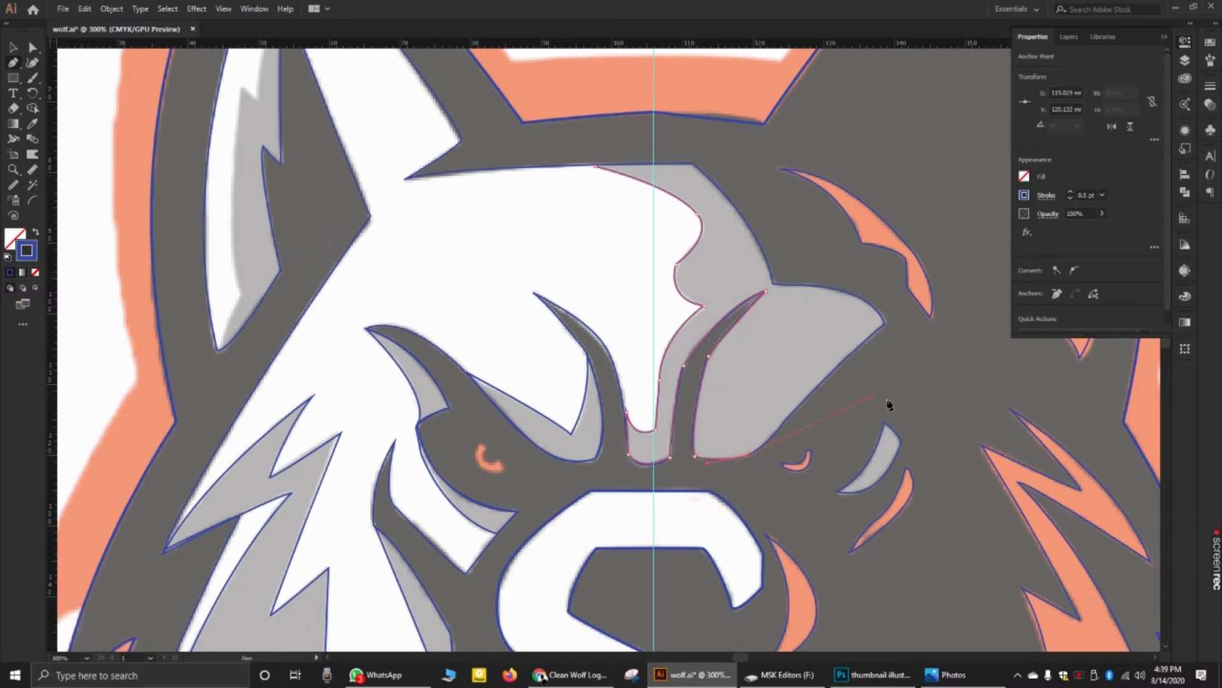
Step: Close the path with straight segments running loosely outside the grey brow and forehead patches
left_click(904, 331)
left_click(876, 283)
left_click(764, 191)
left_click(19, 51)
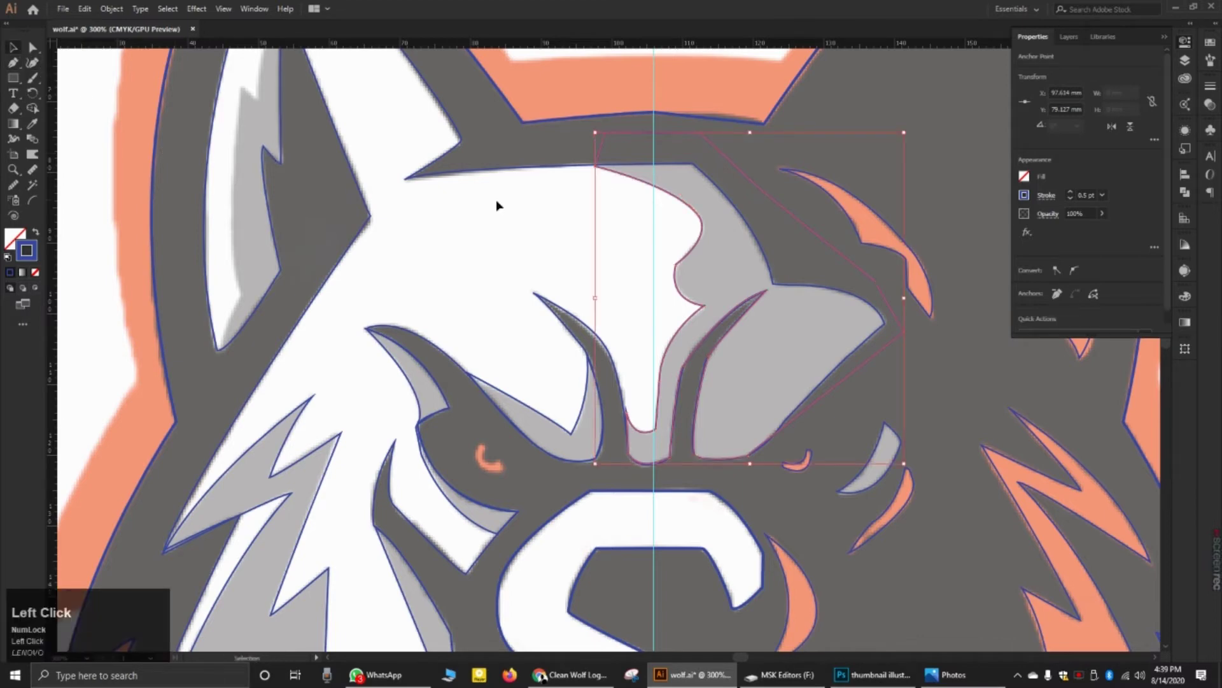
Step: Select the new path, the face shape and the head outline, and merge the excess strip outside the grey patches into the dark area with Shape Builder
left_click_drag(580, 137, 721, 228)
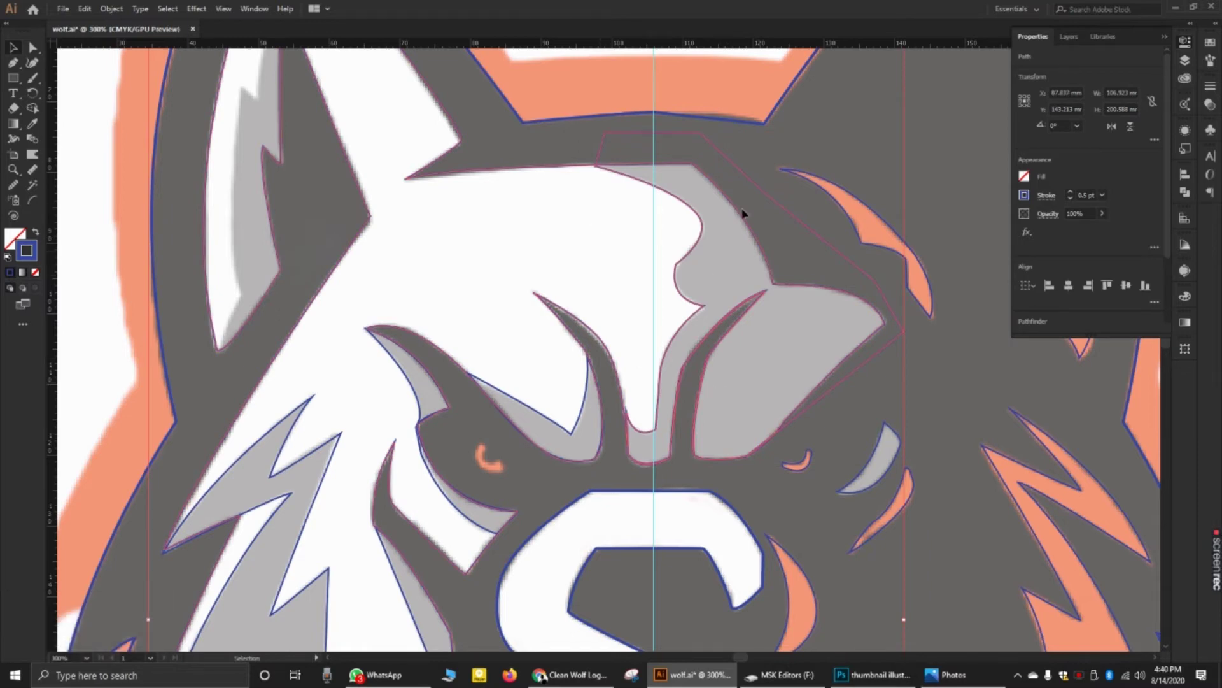
left_click(34, 110)
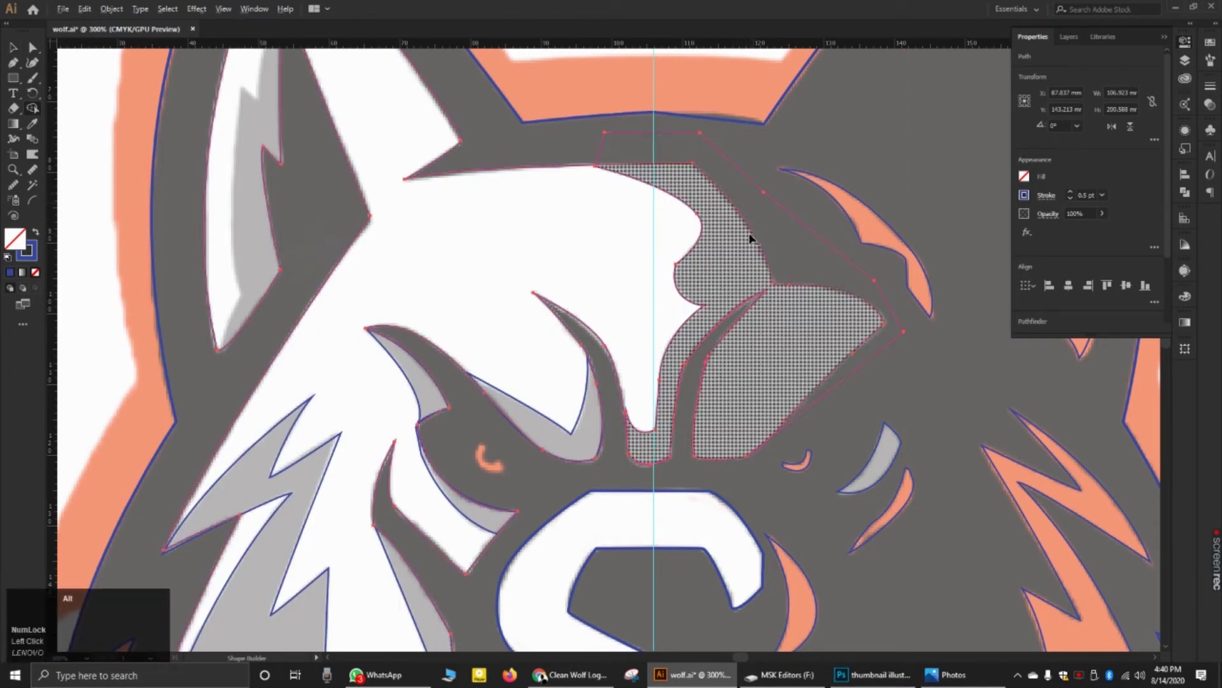
scroll(750, 237, "down", 1, "alt")
scroll(732, 237, "down", 4)
scroll(854, 221, "up", 5)
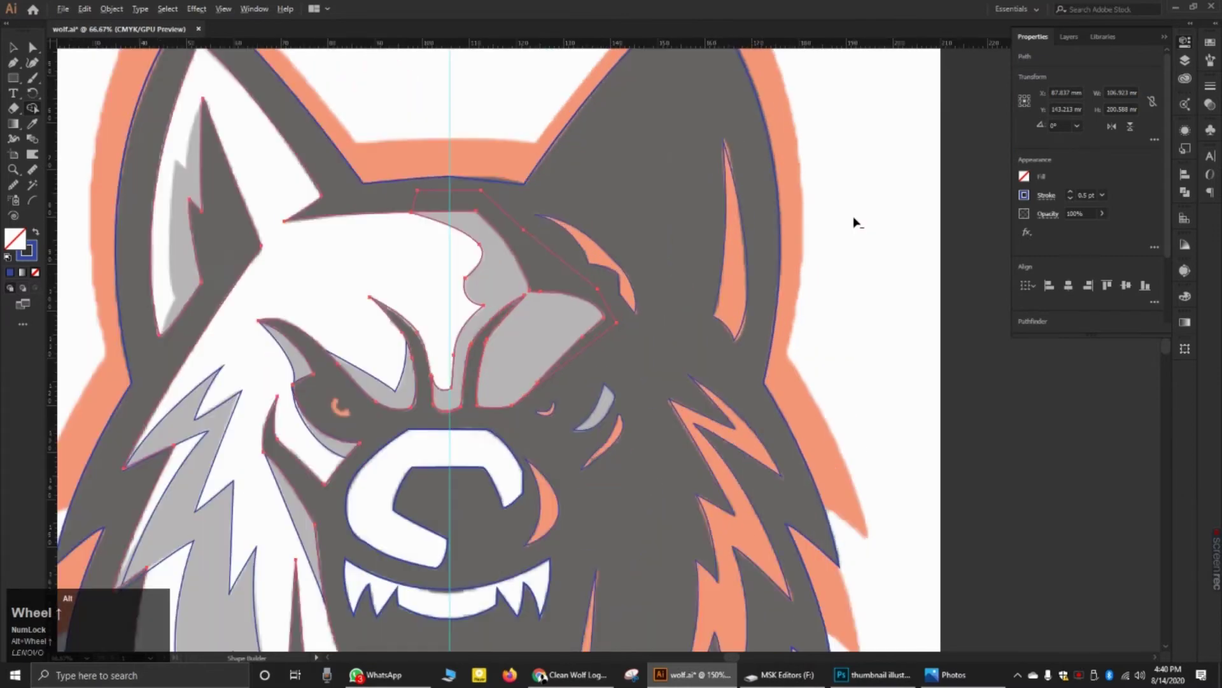
scroll(95, 304, "up", 1)
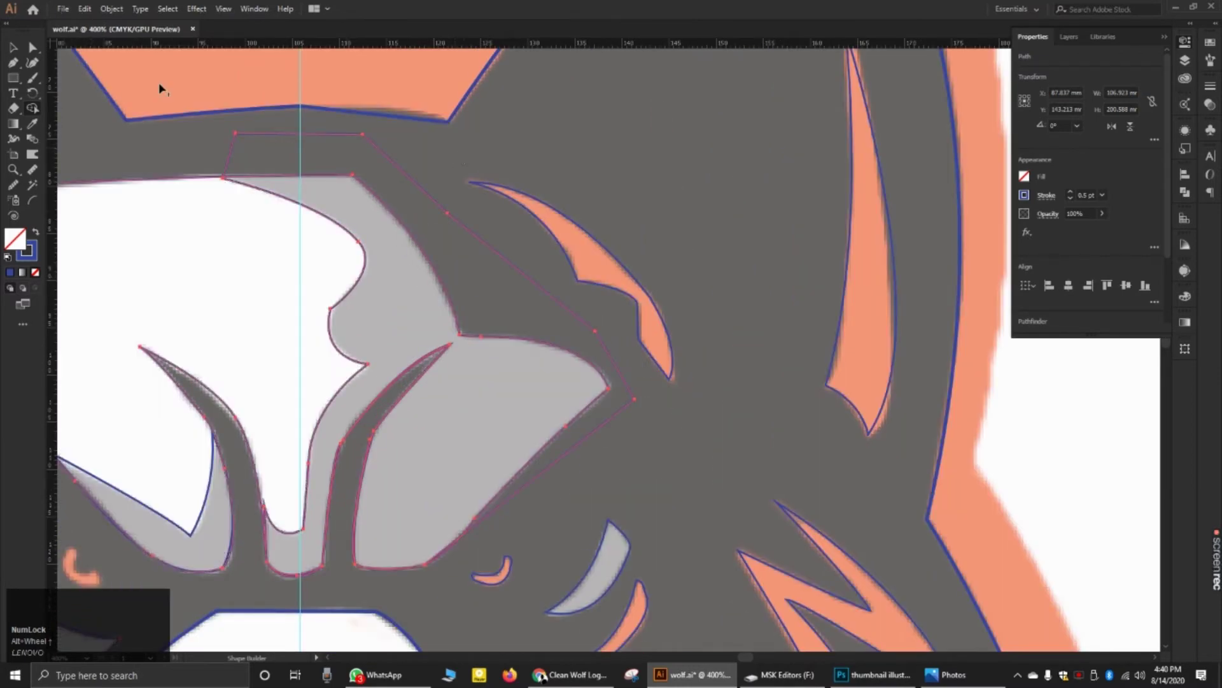
left_click(13, 47)
left_click(236, 252)
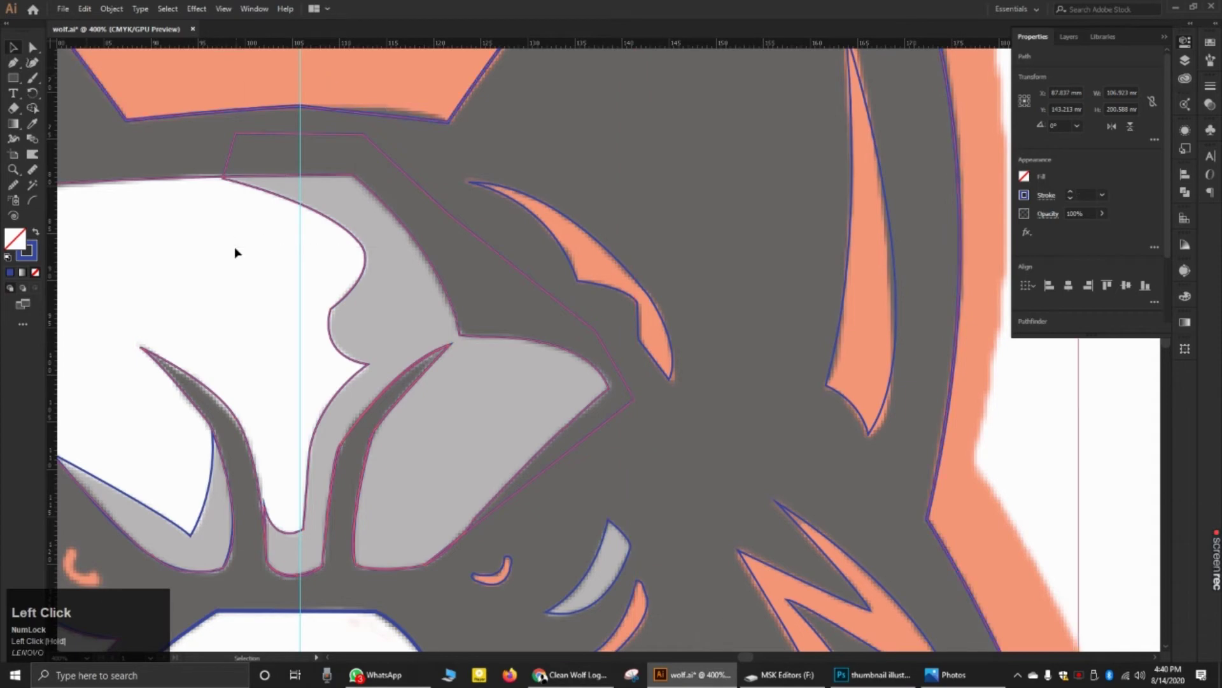
left_click(31, 110)
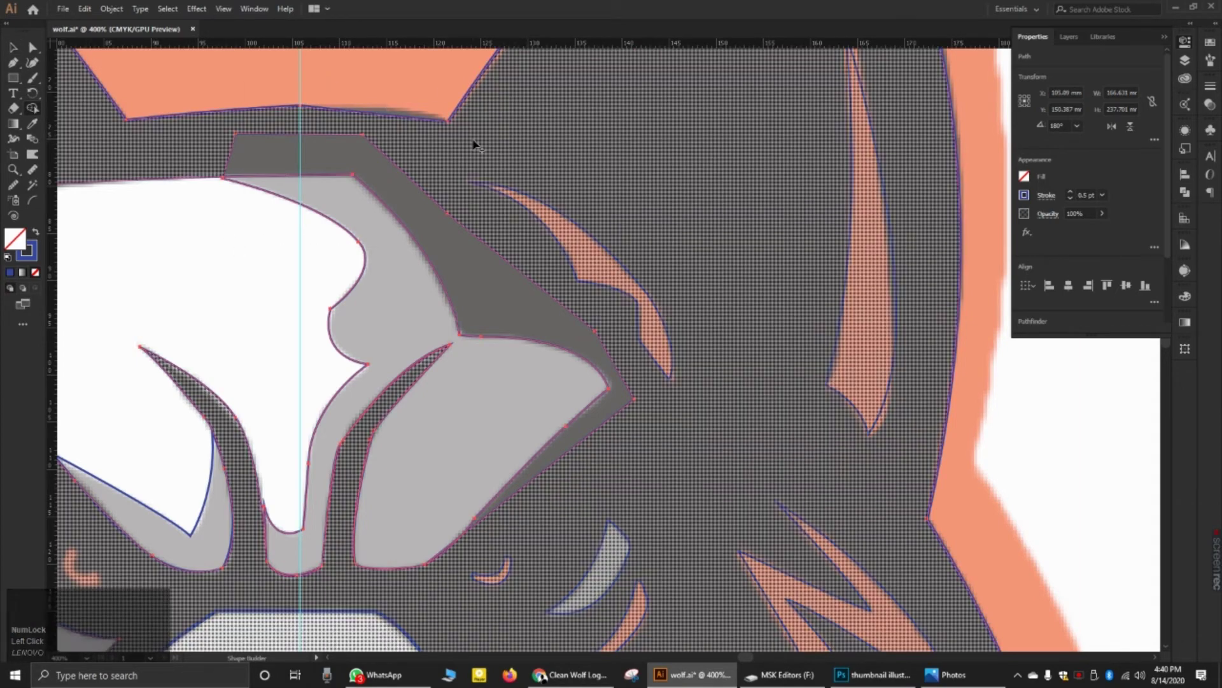
key("v")
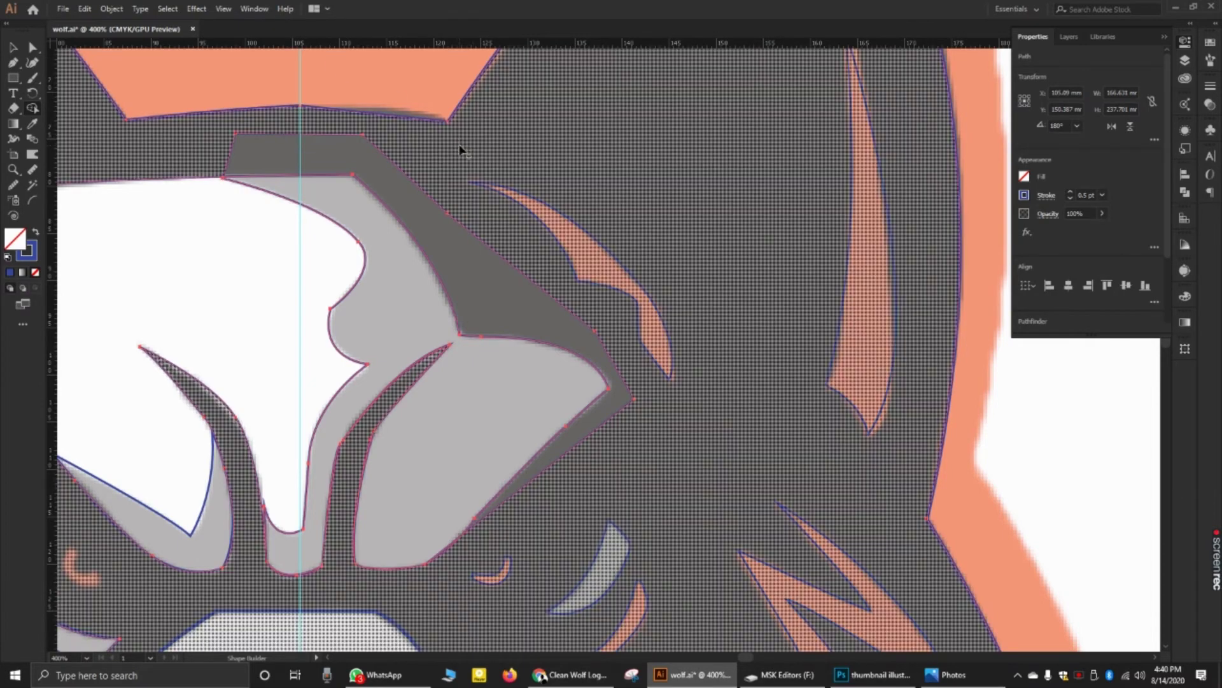
left_click_drag(420, 170, 405, 190)
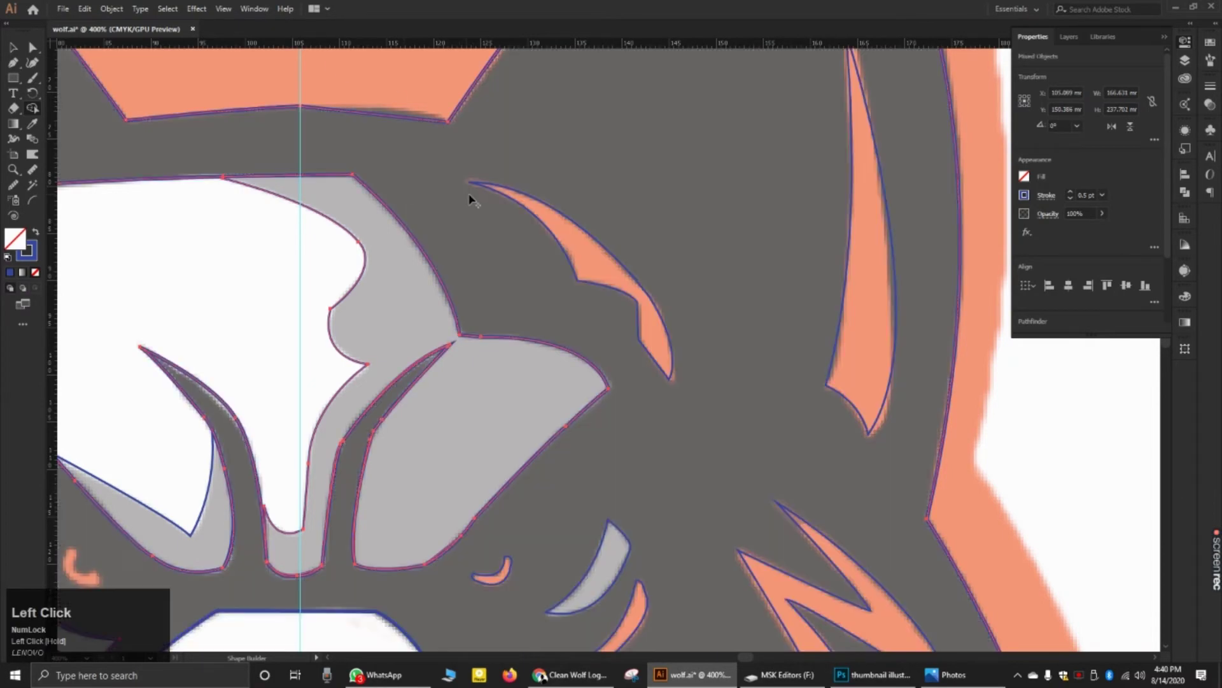
Step: Clear the selection and select the trimmed grey forehead shape on its own to check its outline
scroll(468, 193, "down", 3)
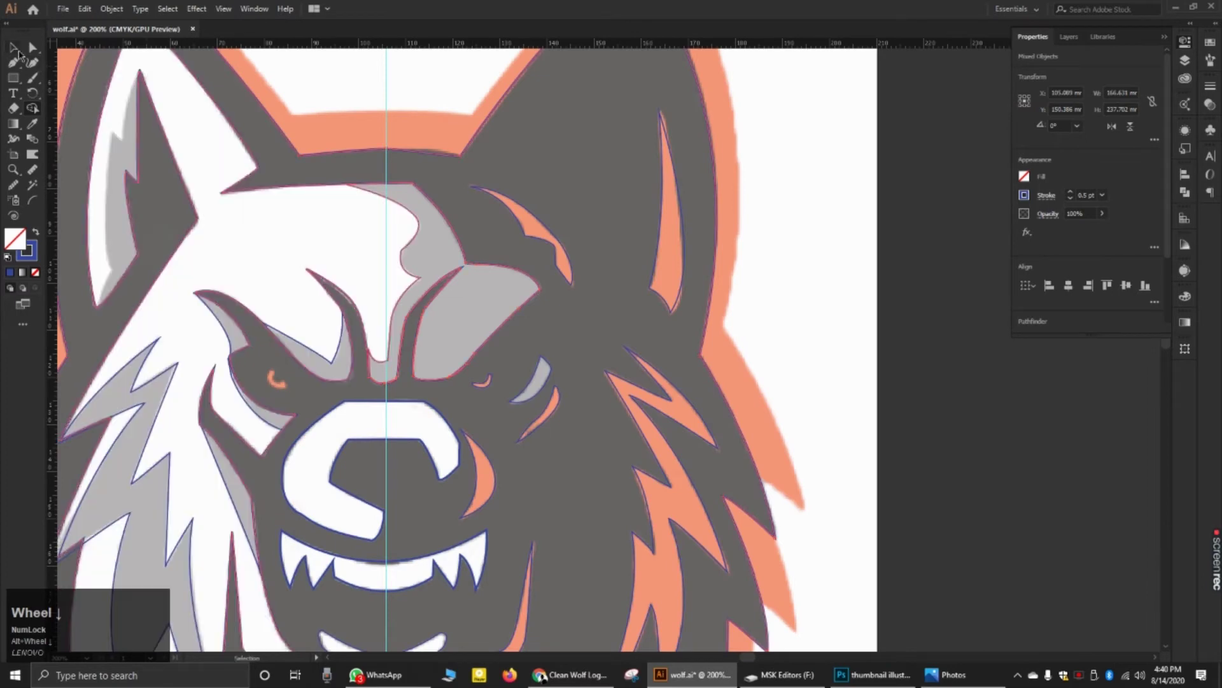
left_click(13, 47)
left_click(822, 171)
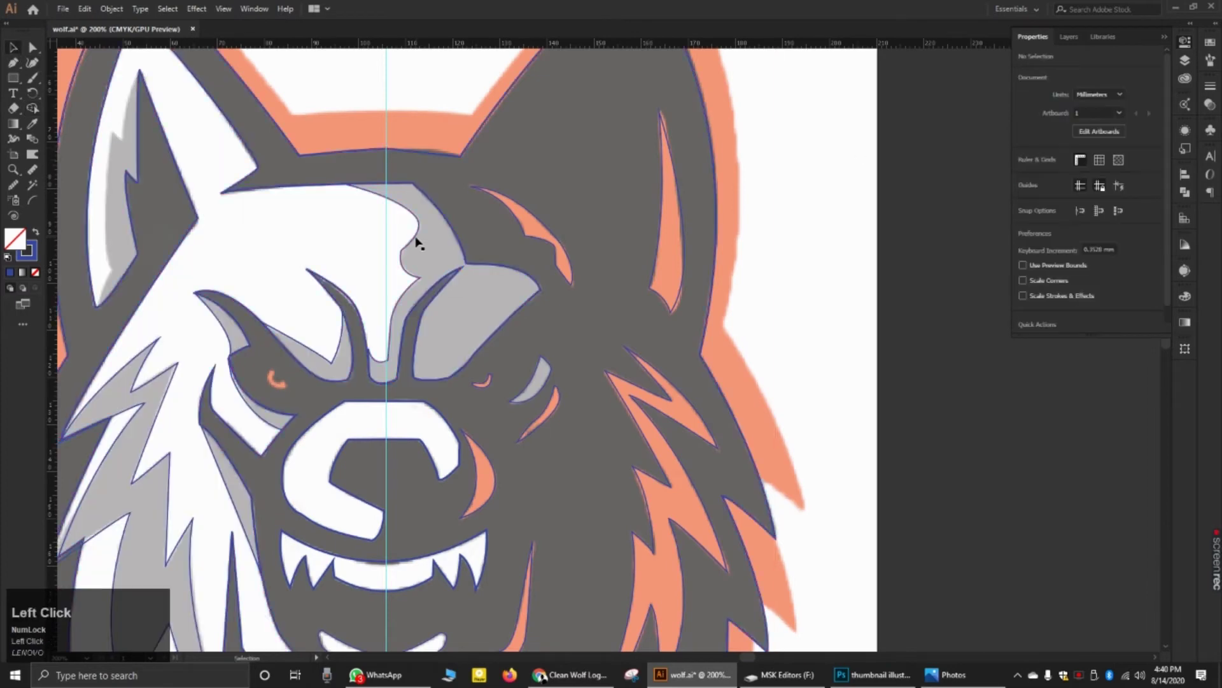
left_click_drag(420, 257, 420, 258)
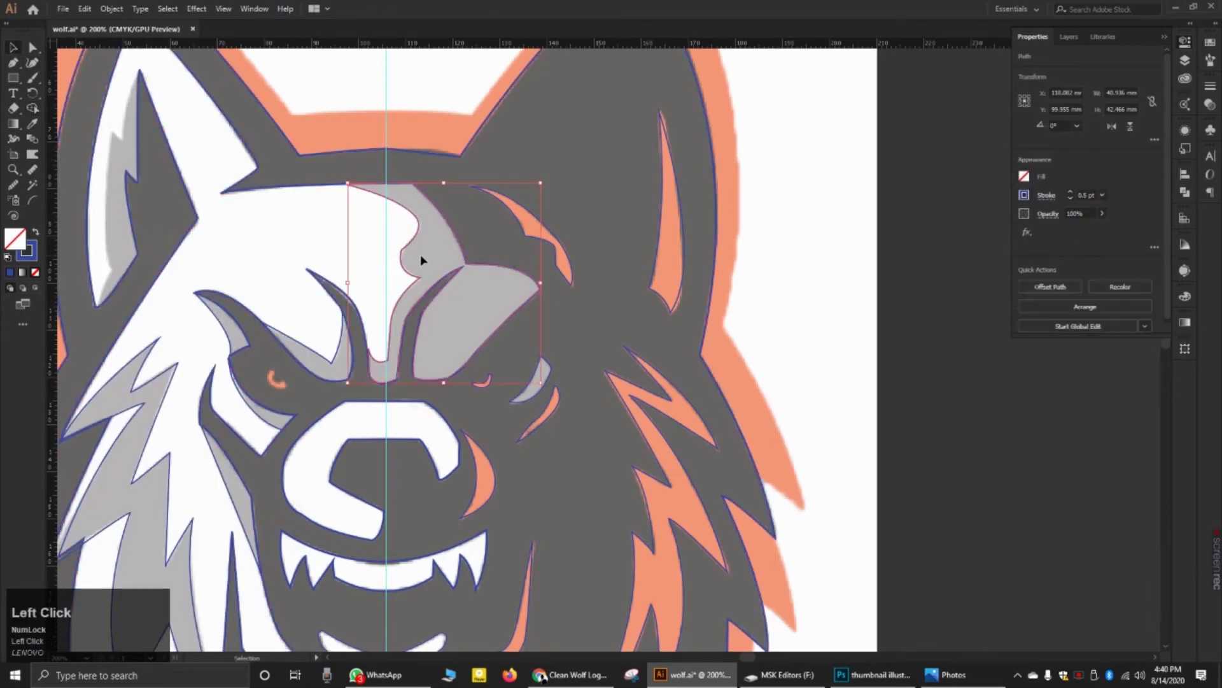
scroll(516, 261, "down", 2)
left_click(681, 182)
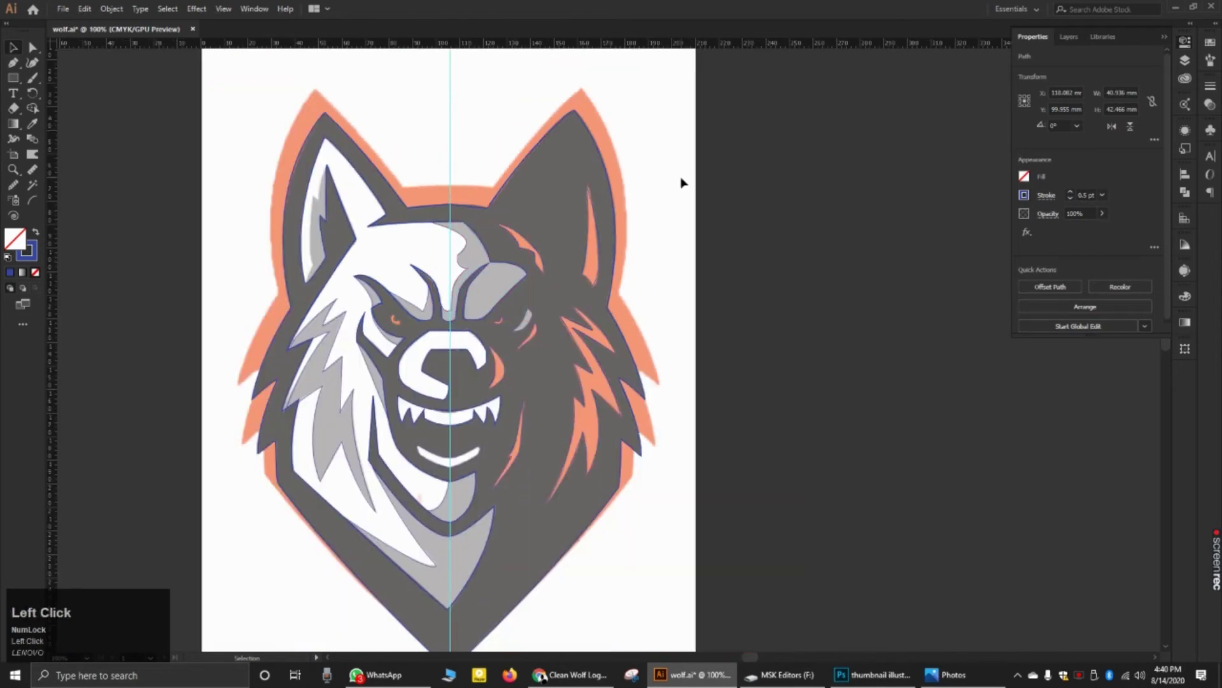
Step: Draw a blue-filled rectangle about 36 by 38 mm in the empty area beside the wolf's chin, and a second overlapping one filled red
left_click(14, 79)
scroll(501, 327, "down", 3)
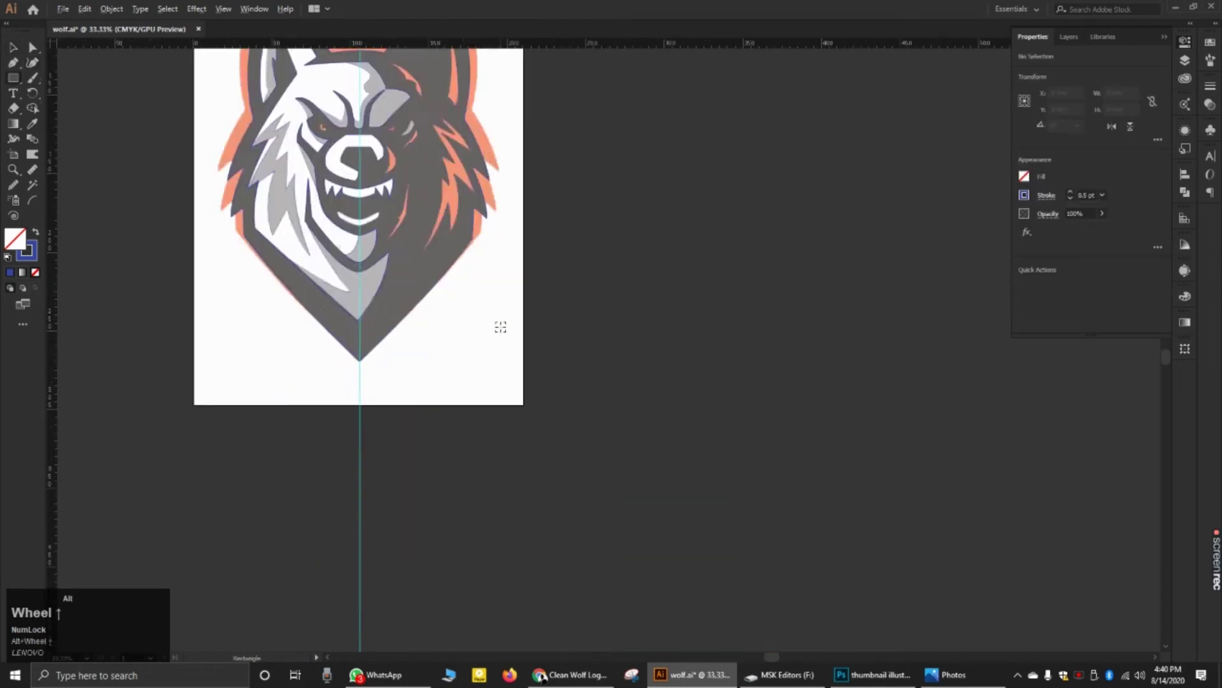
scroll(501, 327, "up", 2)
left_click_drag(321, 295, 446, 429)
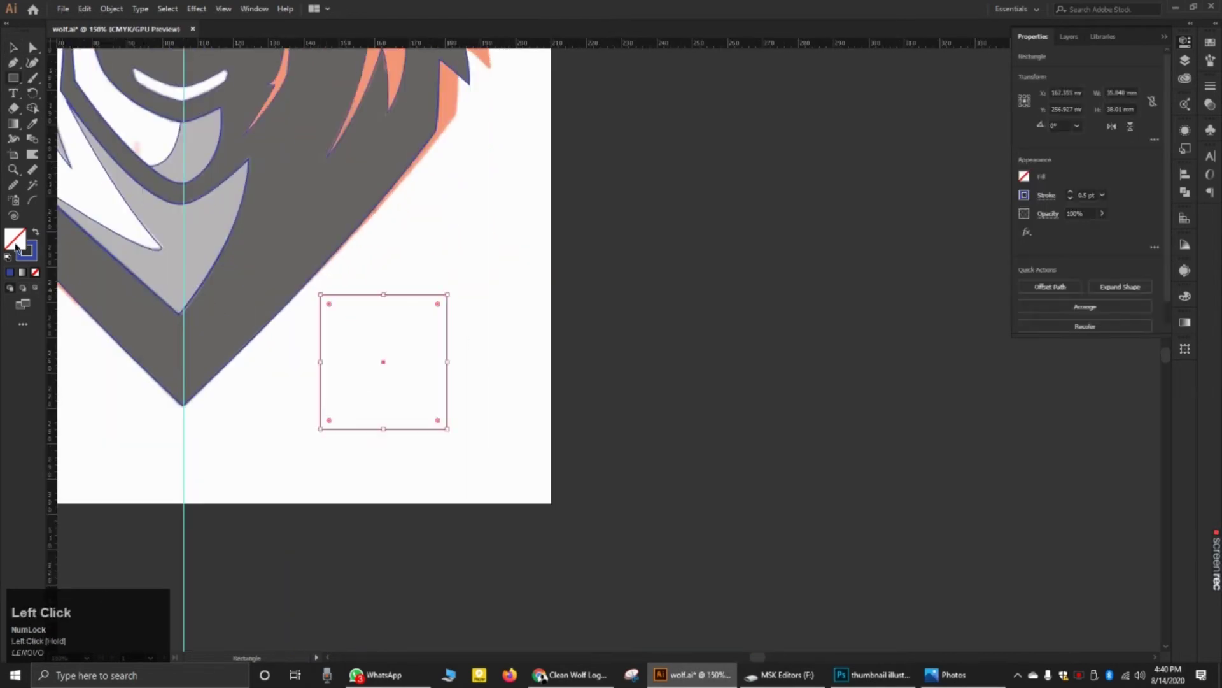
left_click(12, 272)
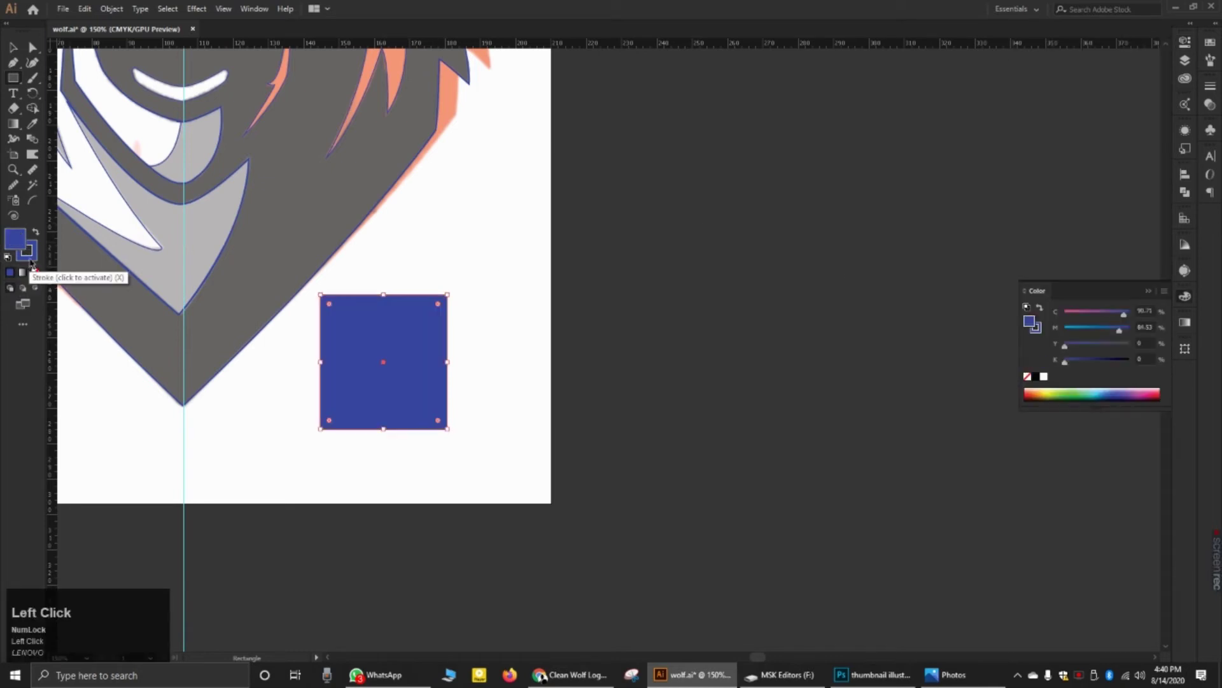
mouse_move(519, 314)
left_mouse_down()
mouse_move(408, 468)
mouse_move(376, 459)
left_mouse_up()
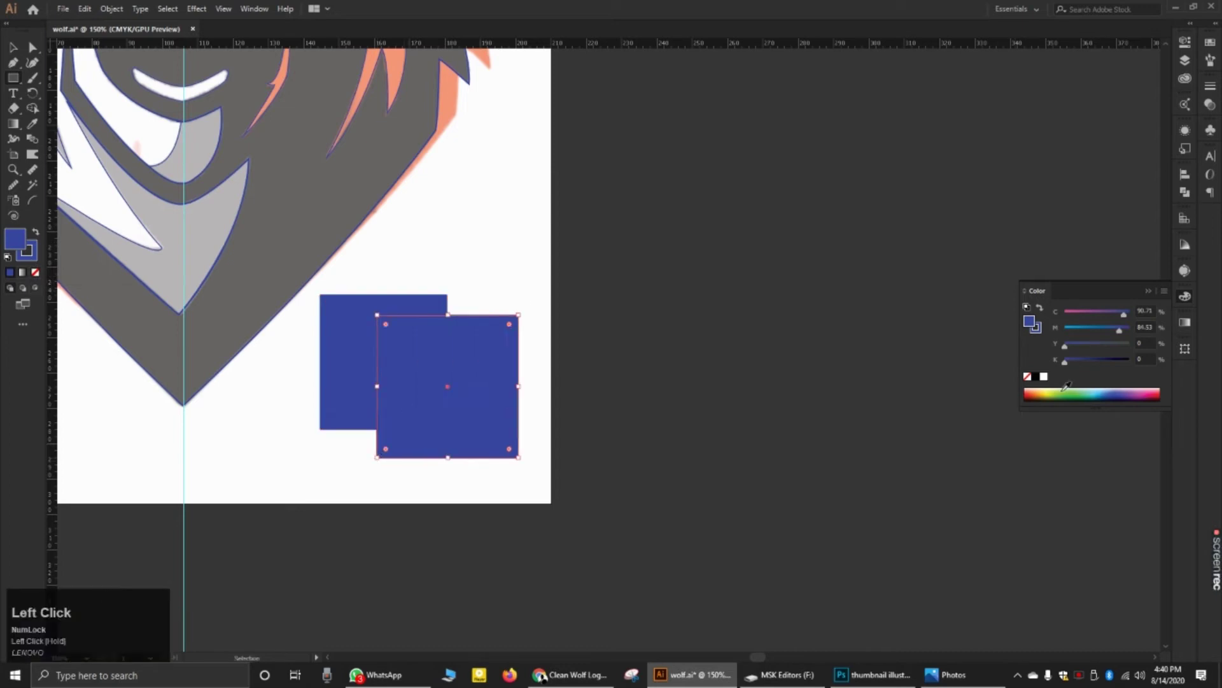
left_click_drag(1118, 389, 1156, 389)
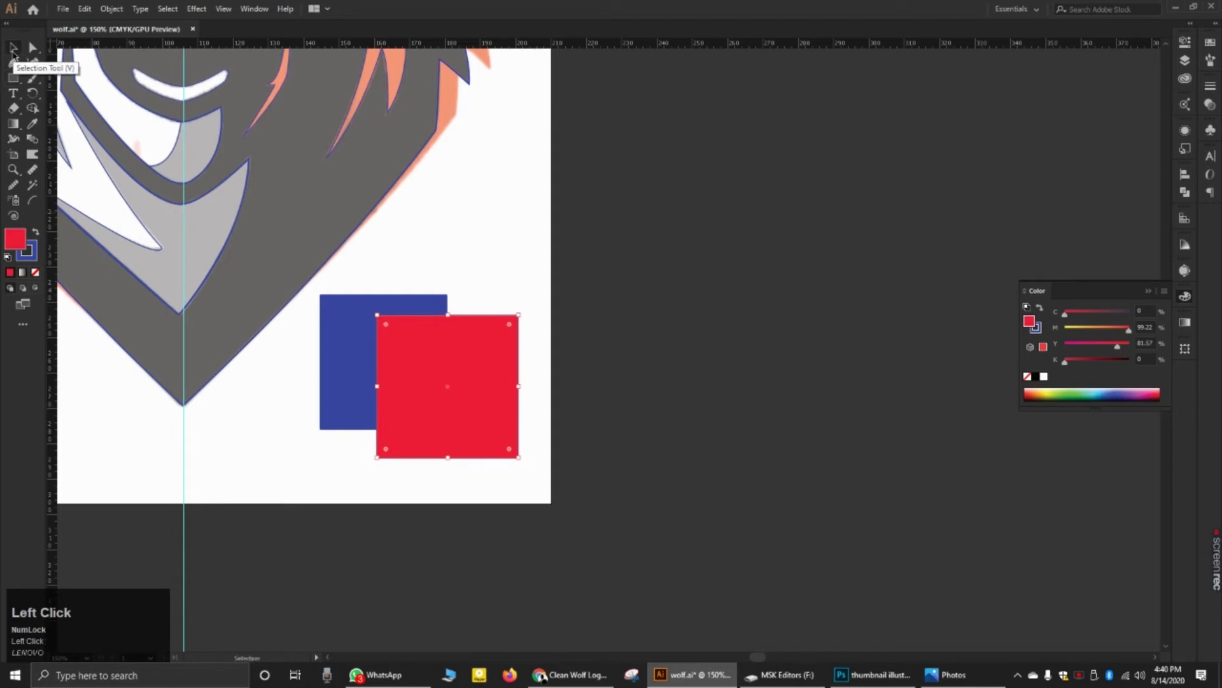
Step: Select both rectangles and try merging their overlap with the blue part and with the red part using Shape Builder, undoing each merge
left_click(13, 47)
left_click_drag(520, 263, 344, 409)
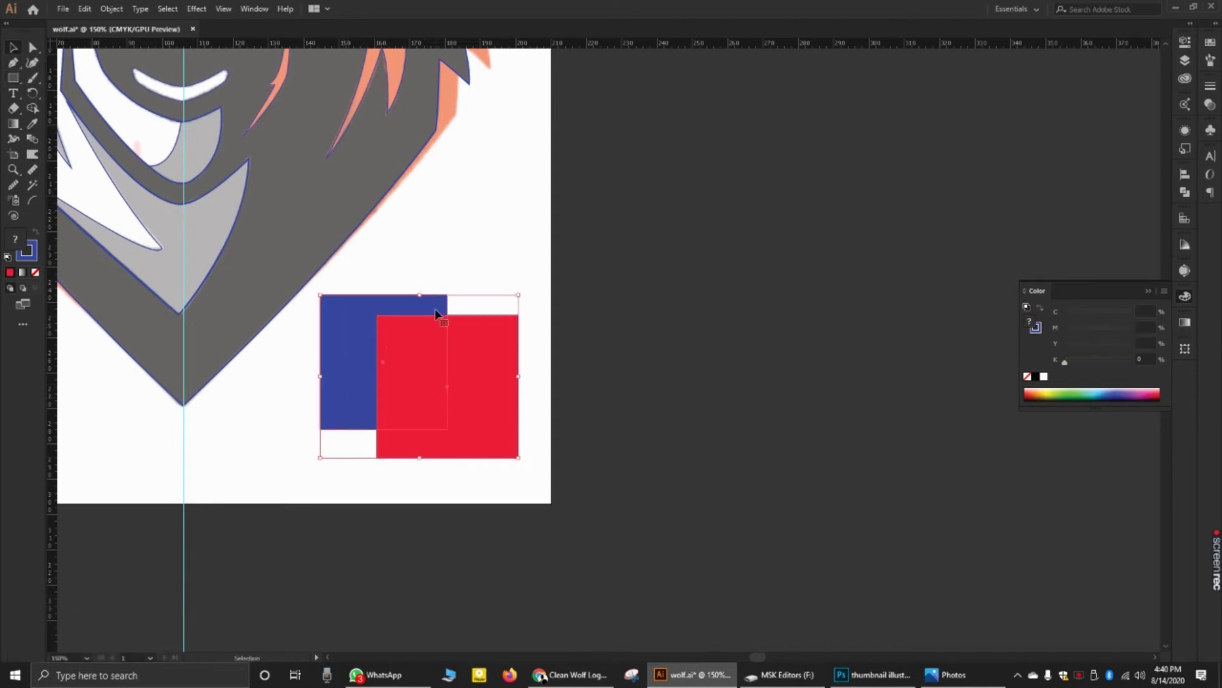
left_click(33, 108)
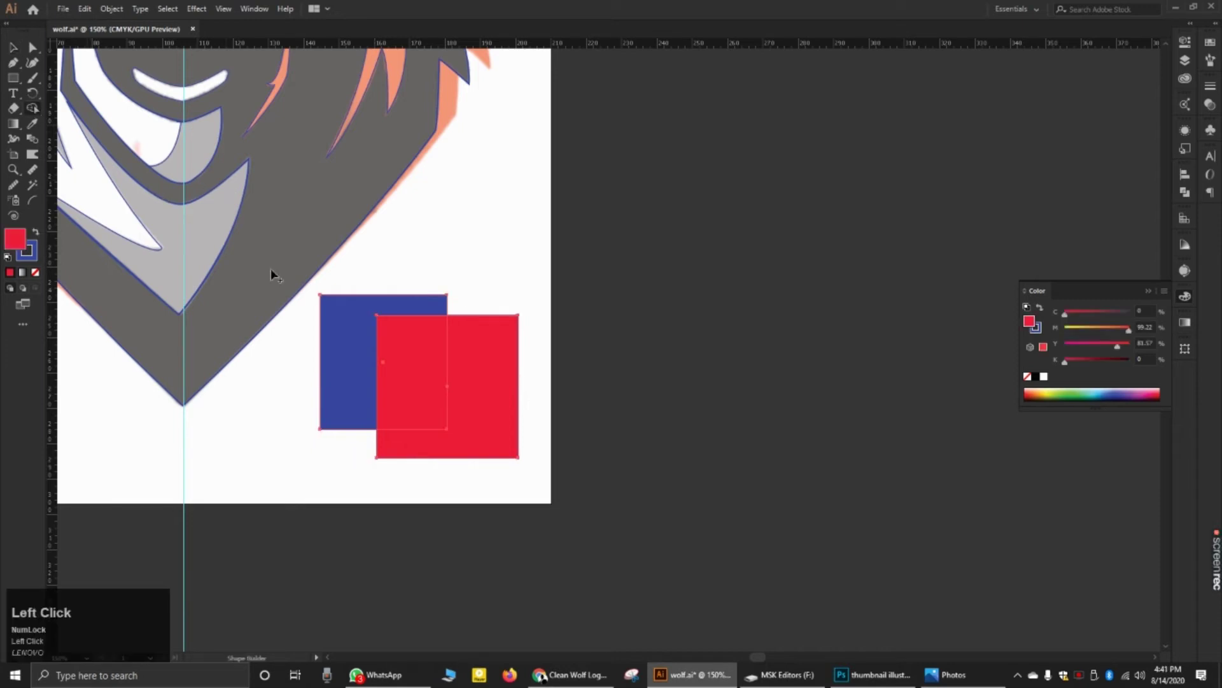
left_click_drag(372, 333, 441, 378)
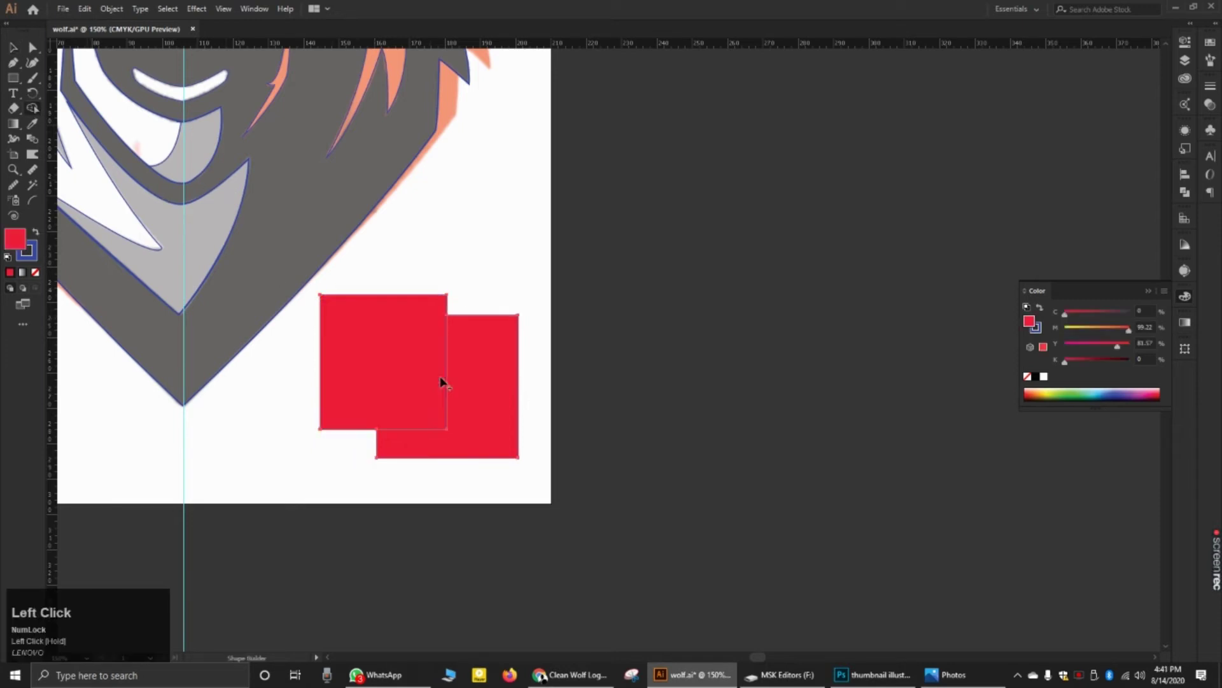
key("ctrl+z")
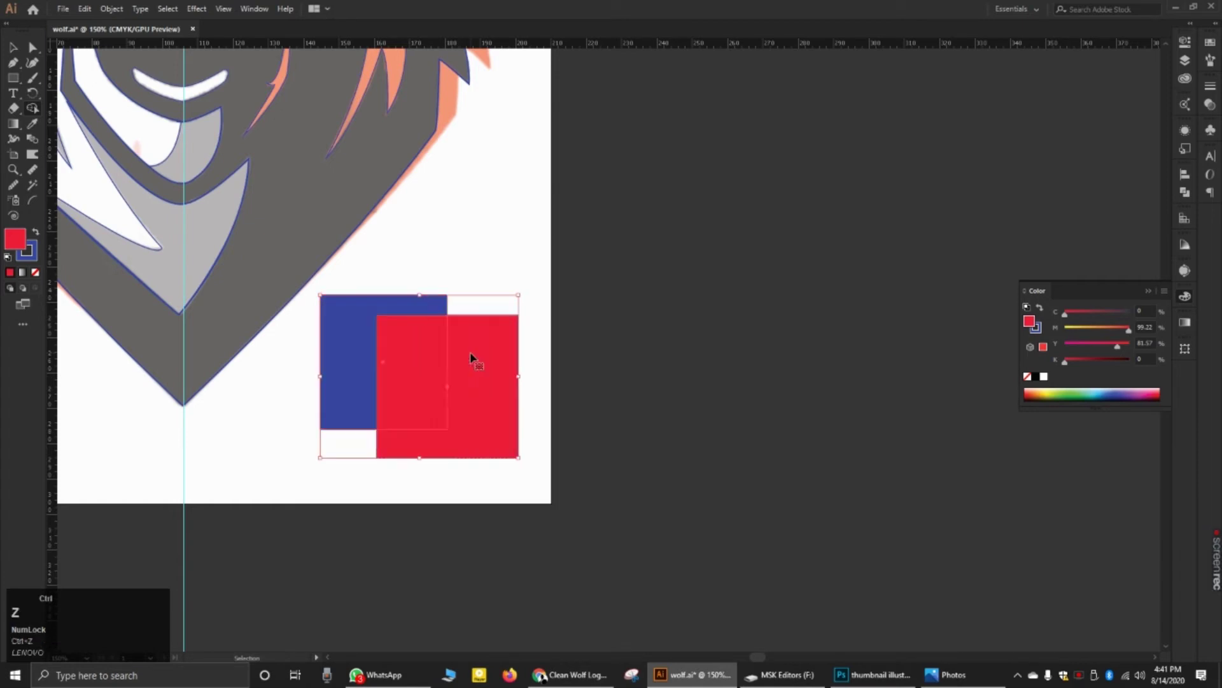
left_click_drag(494, 390, 418, 352)
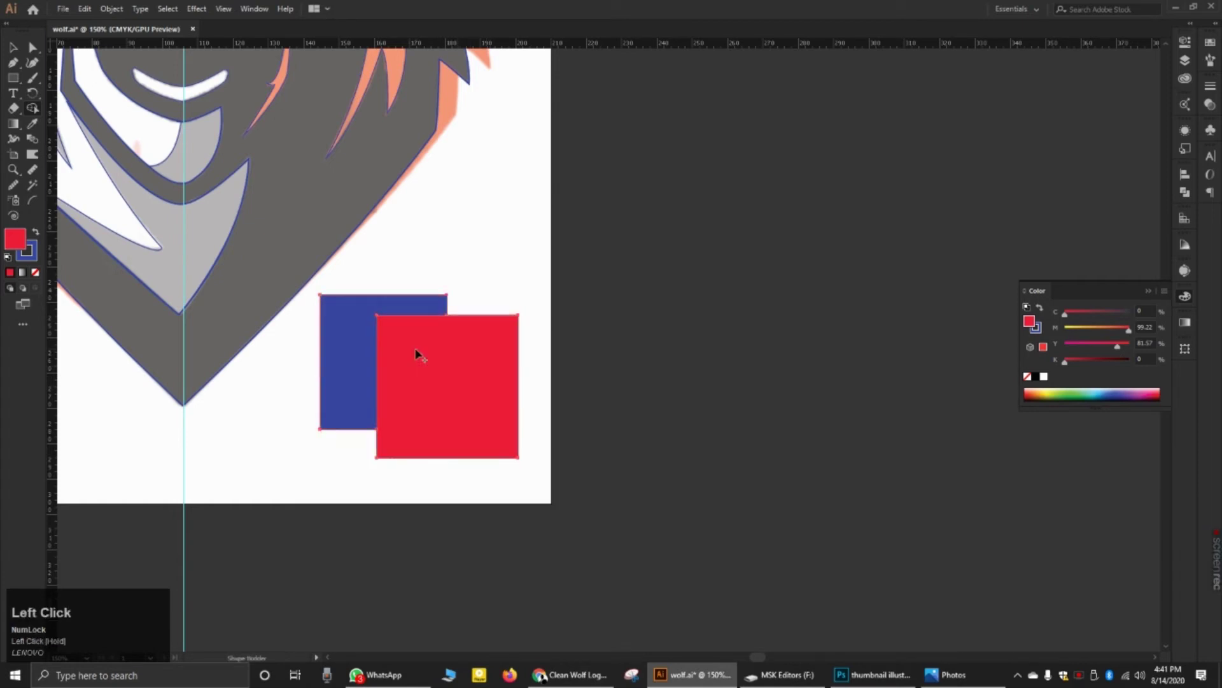
key("ctrl+z")
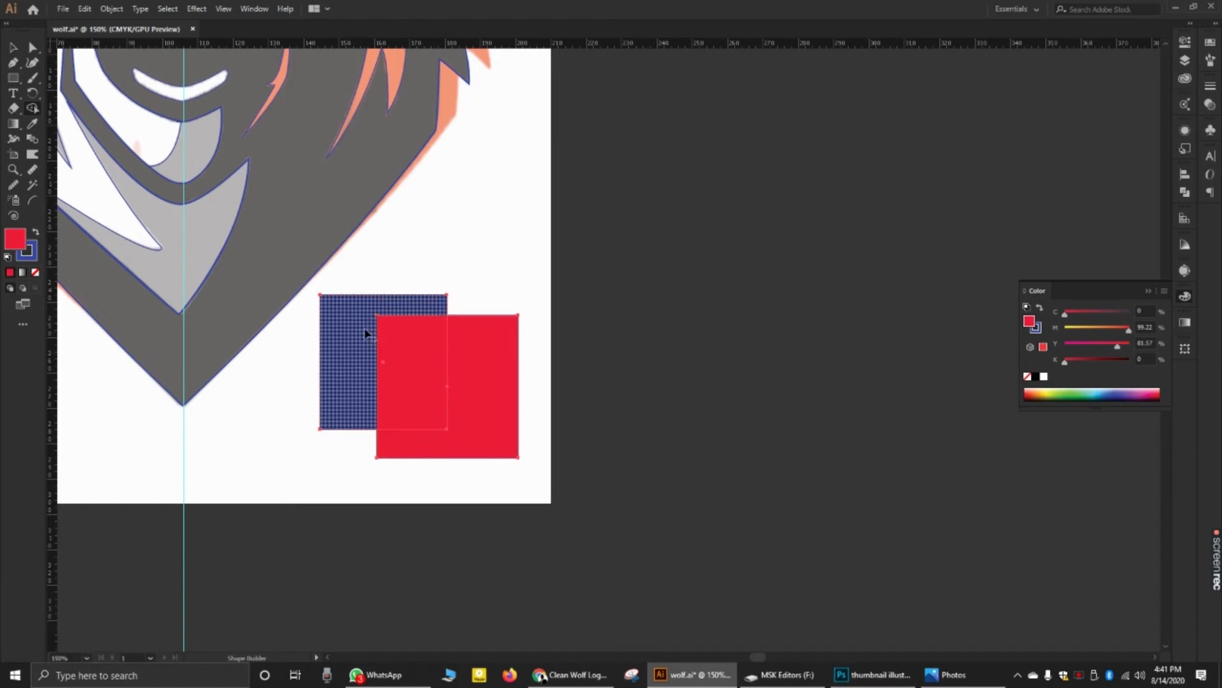
Step: Merge all regions of the blue and red rectangles into a single shape with Shape Builder, and undo the merge
mouse_move(366, 333)
left_mouse_down()
mouse_move(400, 346)
mouse_move(464, 408)
left_mouse_up()
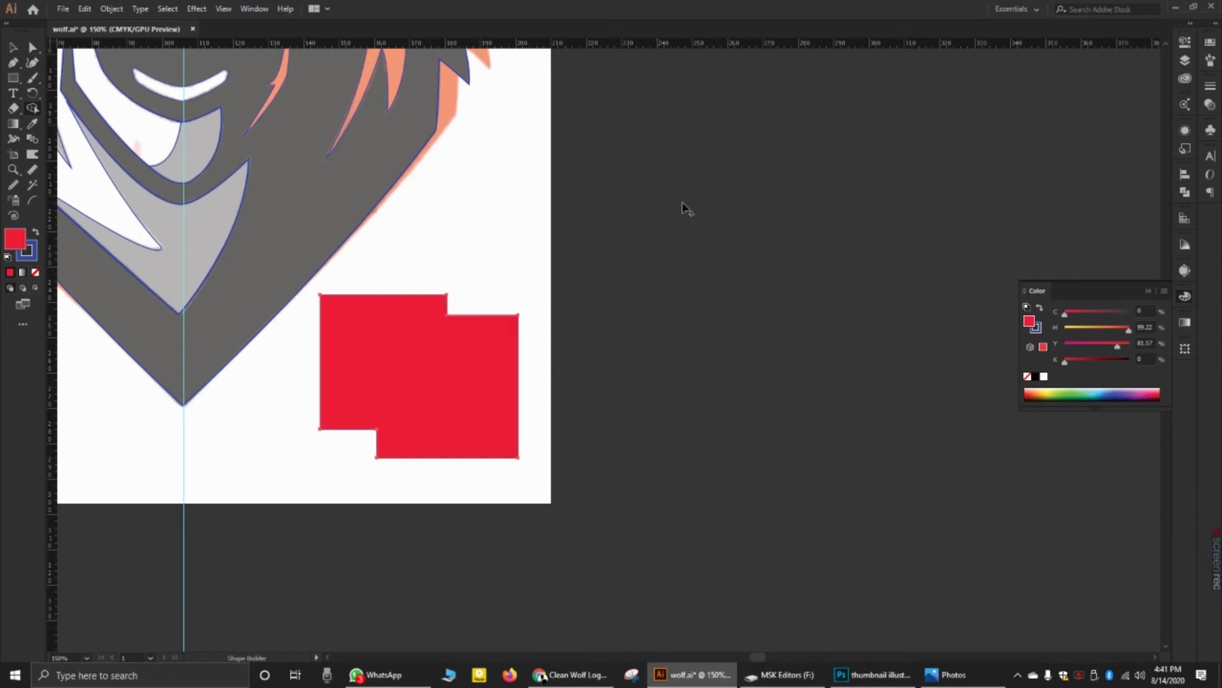
scroll(582, 281, "down", 3)
scroll(580, 282, "up", 4)
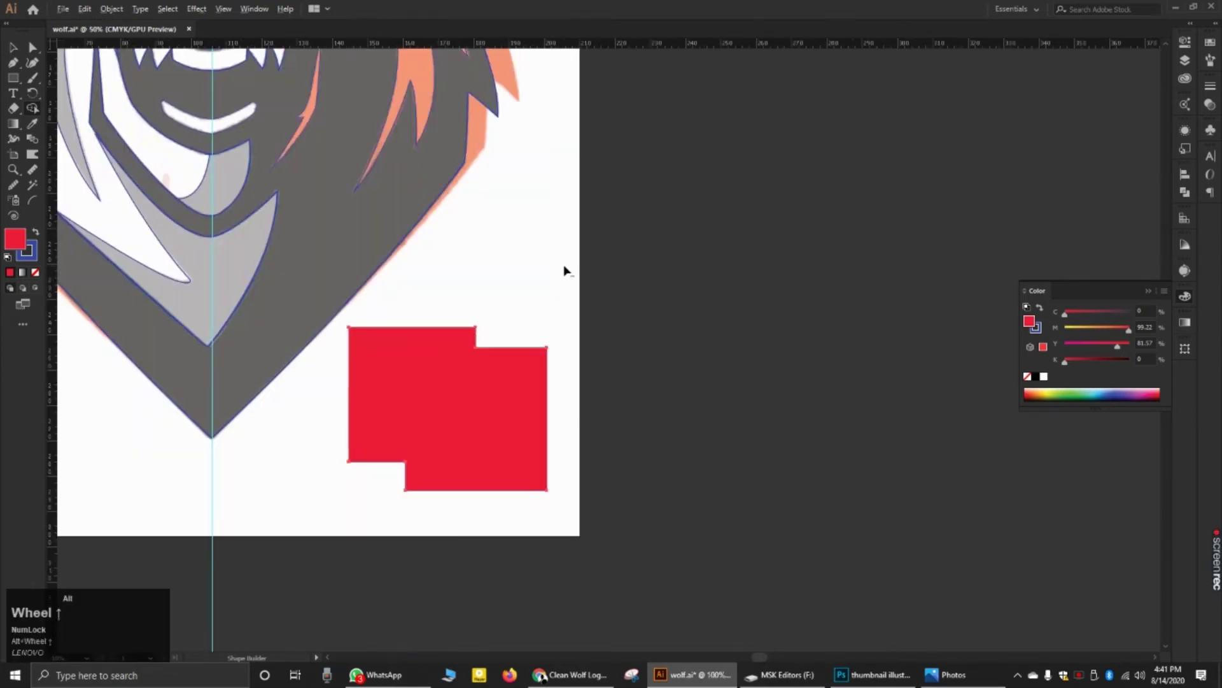
scroll(560, 295, "down", 2)
key("ctrl+z")
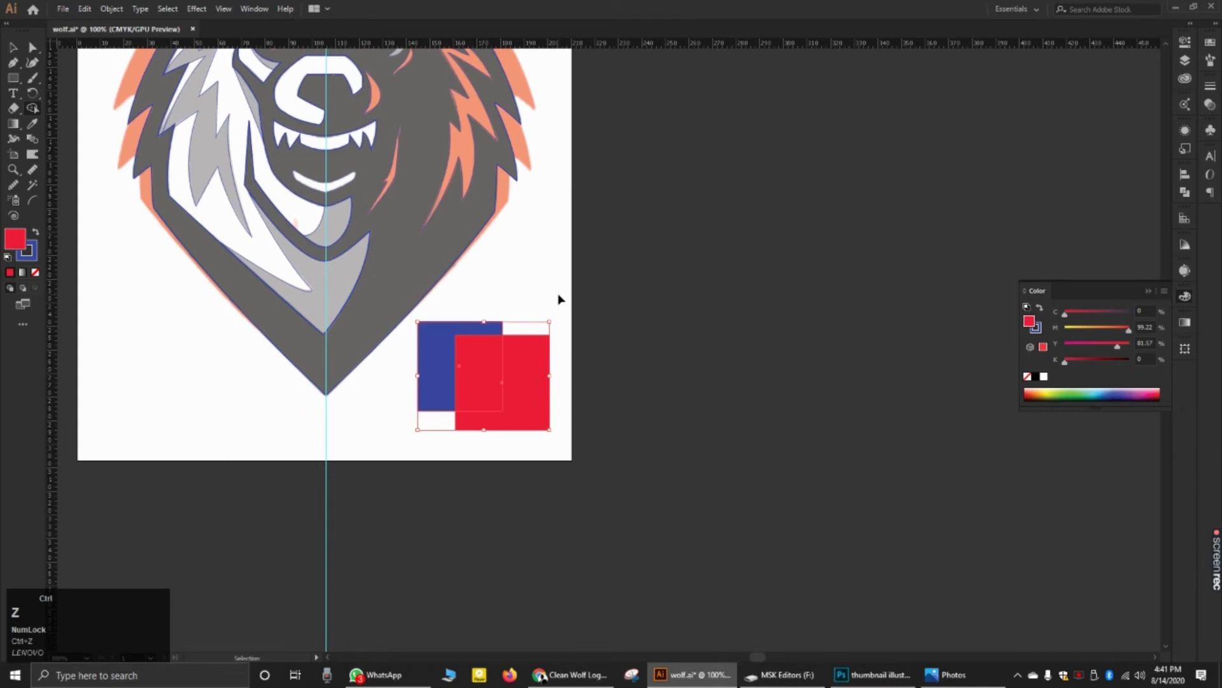
Step: Remove the non-overlapping part of the red rectangle with Shape Builder, and undo the removal
scroll(529, 412, "up", 2)
scroll(528, 412, "up", 1)
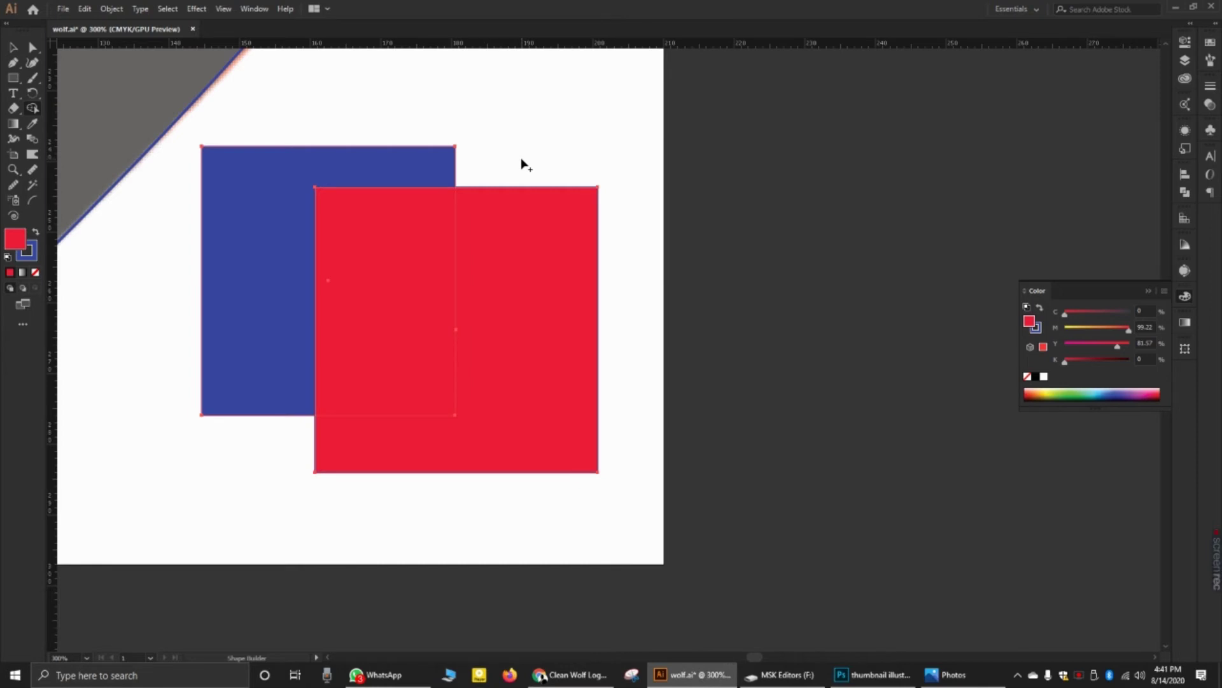
key("alt")
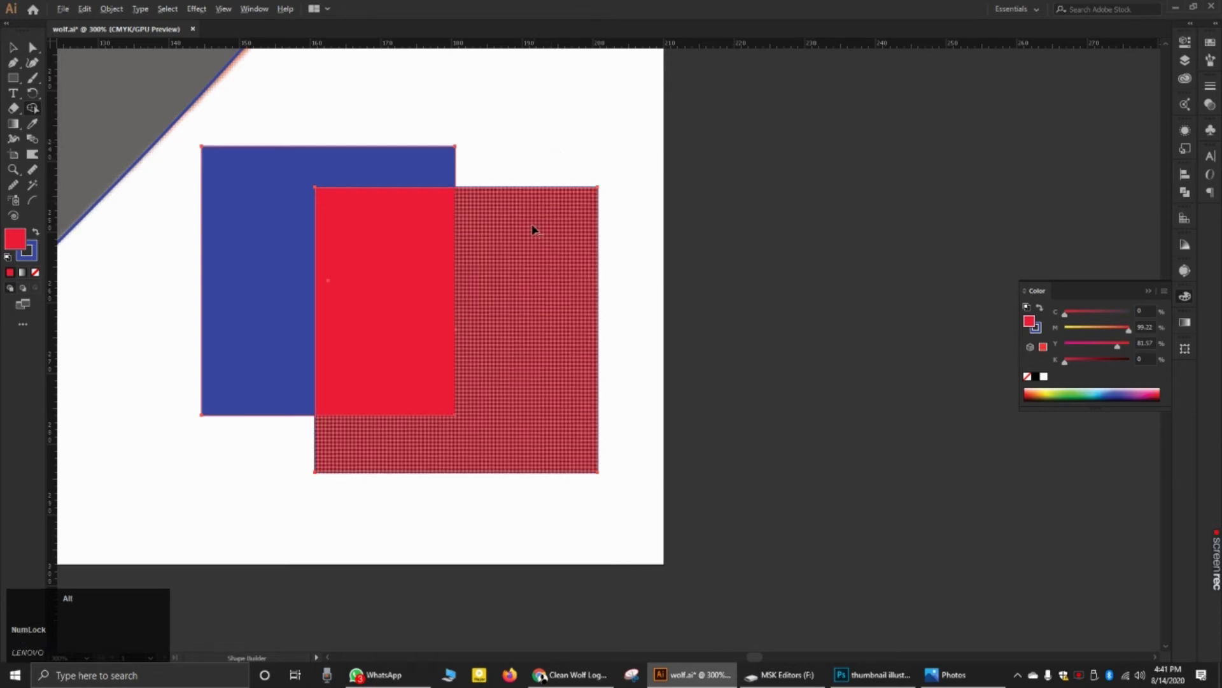
left_click(531, 254, "alt")
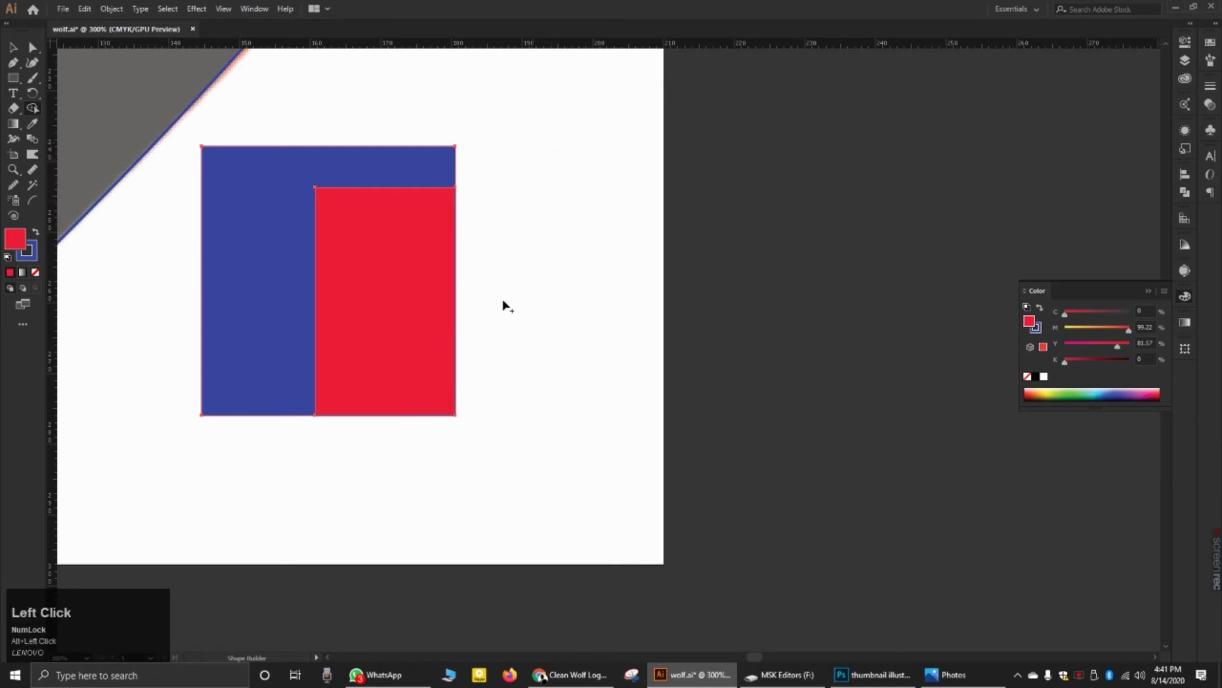
key("ctrl")
key("ctrl+z")
Step: Merge all regions of the overlapping blue and red rectangles into one red shape with Shape Builder
left_click_drag(320, 181, 498, 372)
scroll(498, 372, "down", 5)
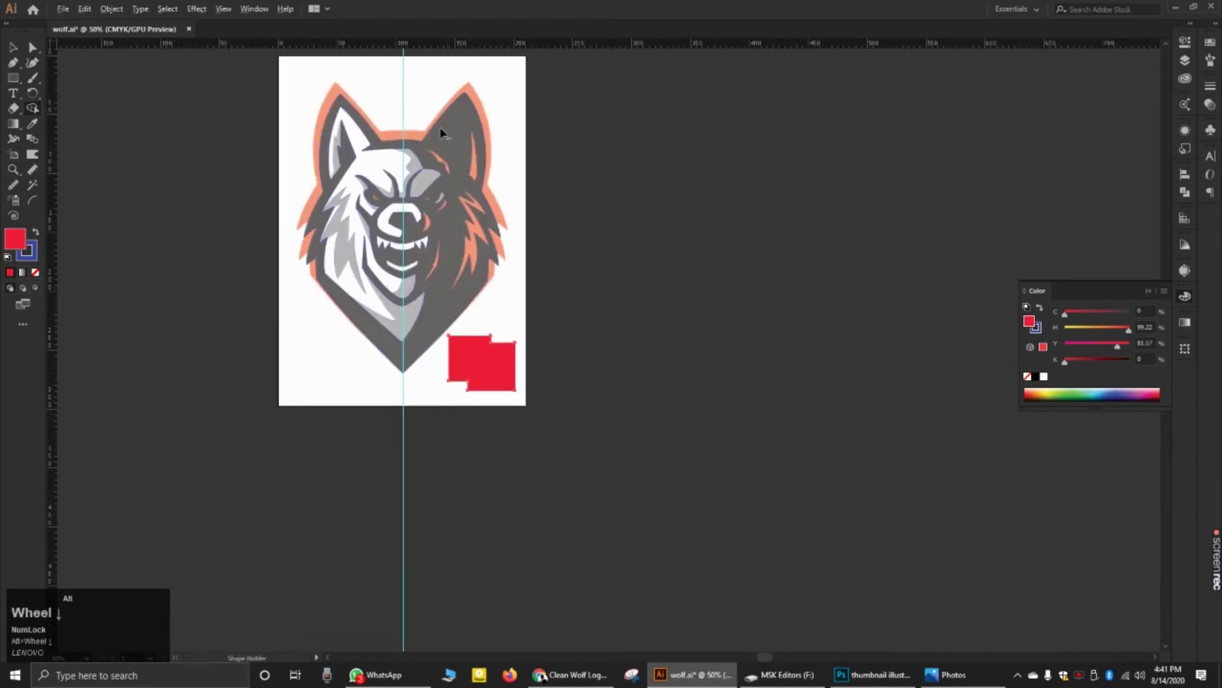
scroll(438, 131, "up", 4)
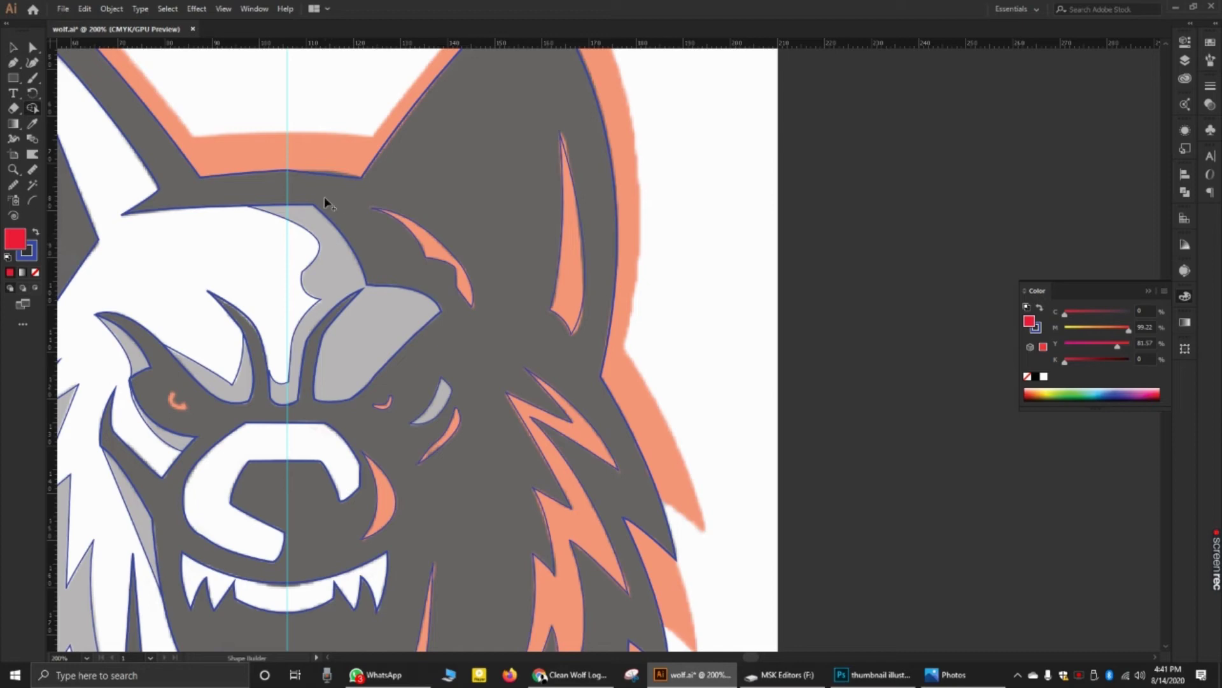
scroll(258, 228, "up", 2, "alt")
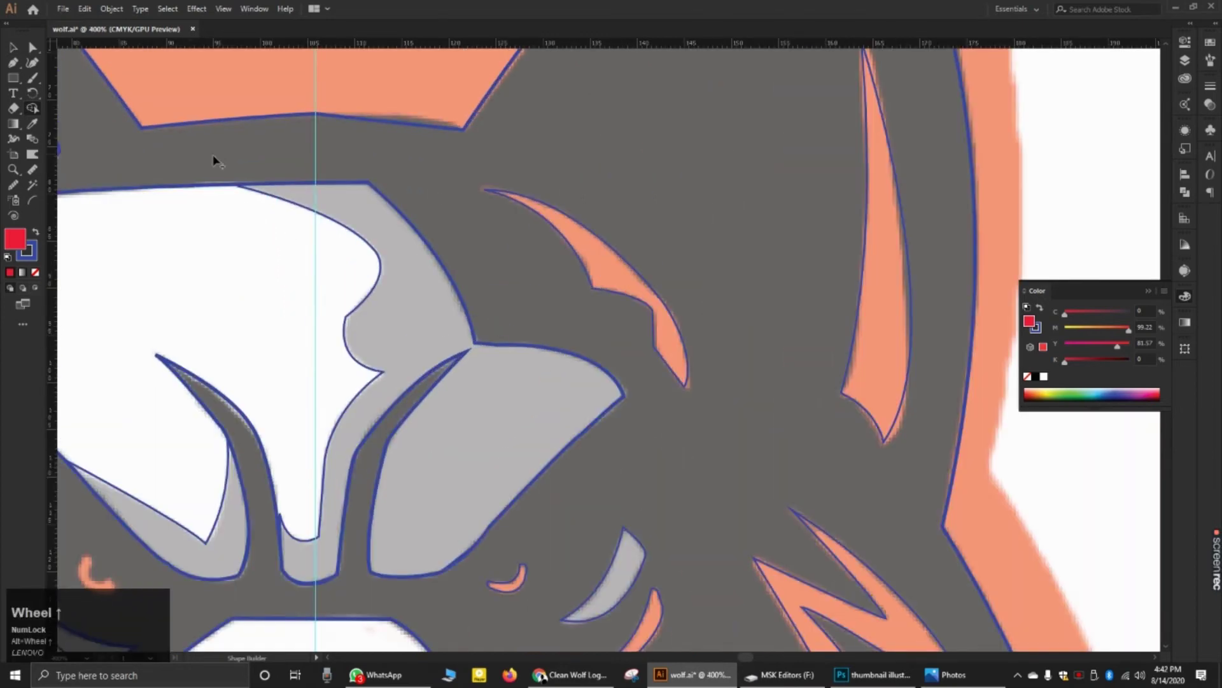
scroll(453, 211, "down", 3, "alt")
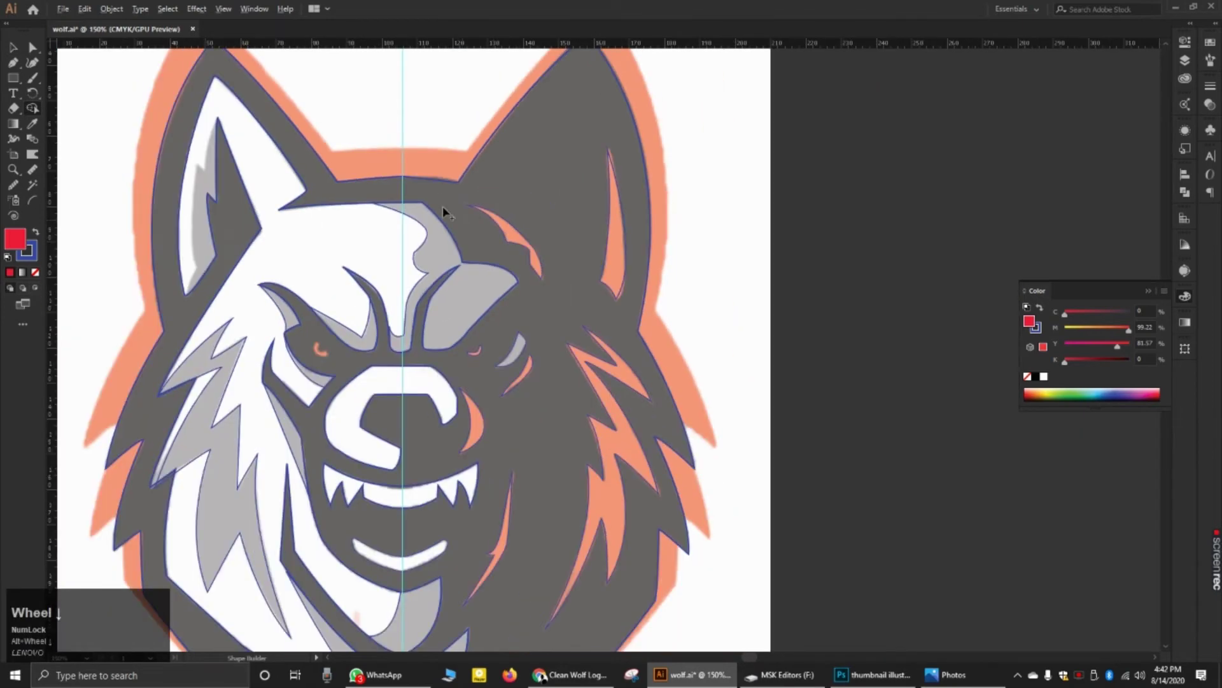
Step: Delete the merged red demonstration shape beside the wolf's chin
left_click(13, 47)
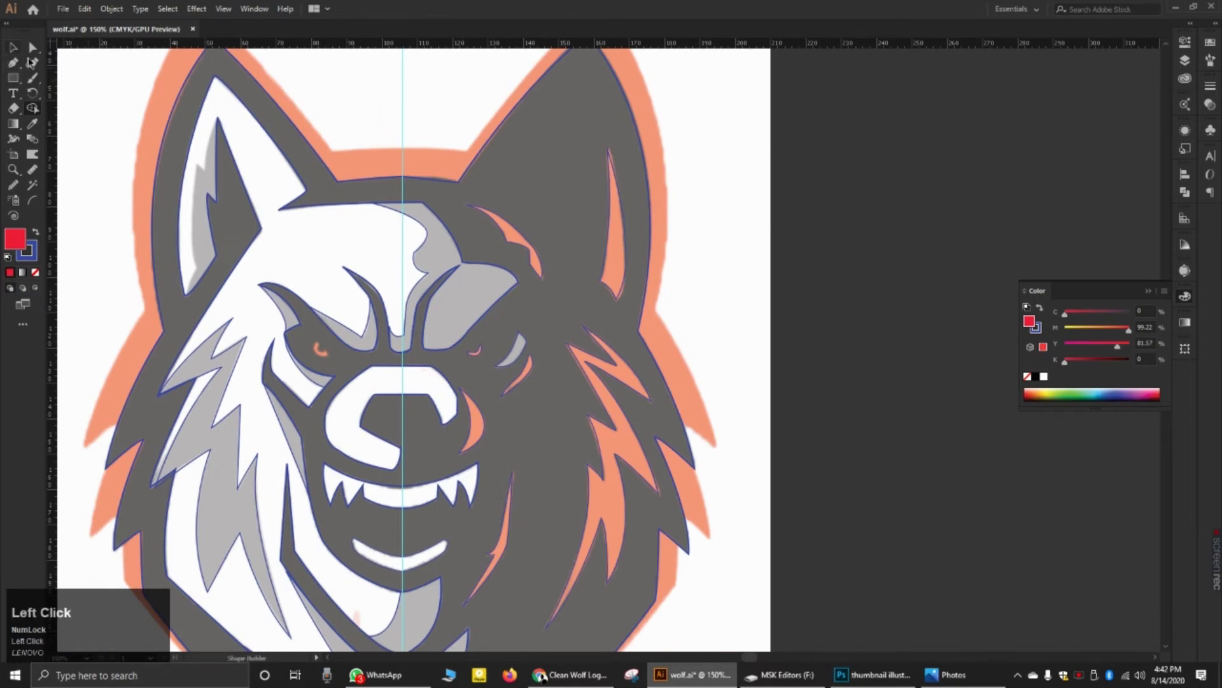
scroll(255, 220, "down", 5, "alt")
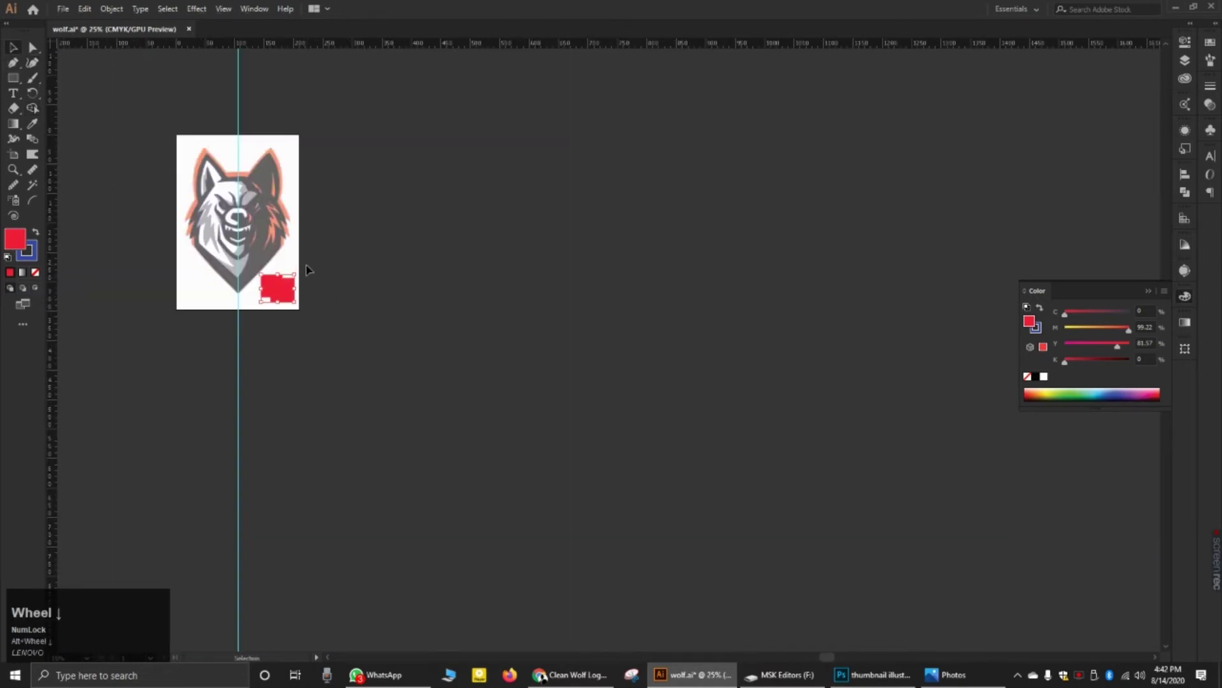
key("Delete")
Step: Start a Pen path with no fill at the lower tip of the grey shading inside the wolf's light-coloured ear
scroll(175, 170, "up", 3, "alt")
scroll(176, 170, "up", 4, "alt")
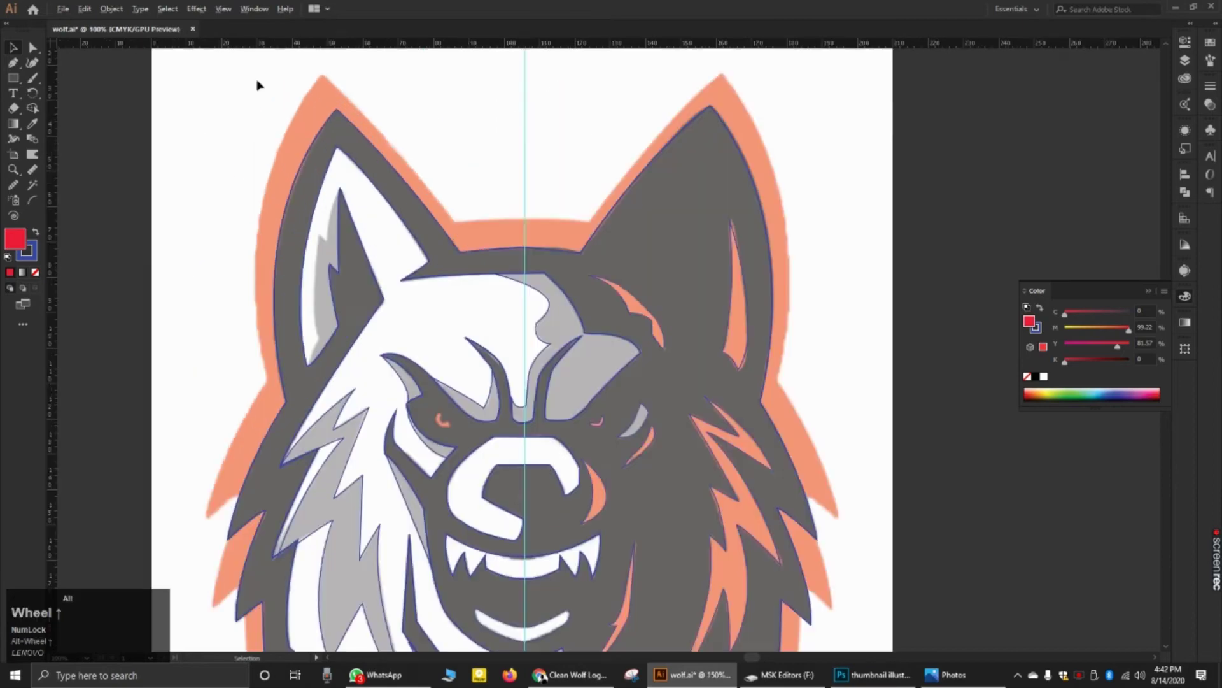
key("shift+c")
scroll(261, 139, "down", 4, "alt")
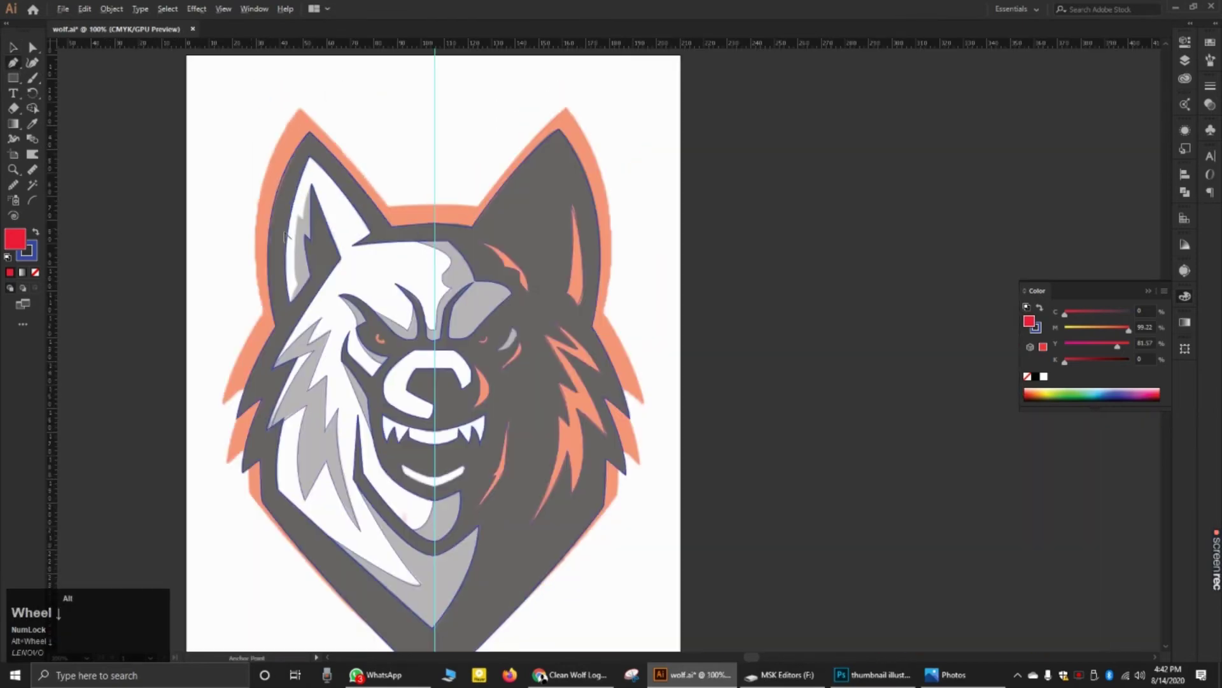
scroll(308, 333, "up", 4, "alt")
key("p")
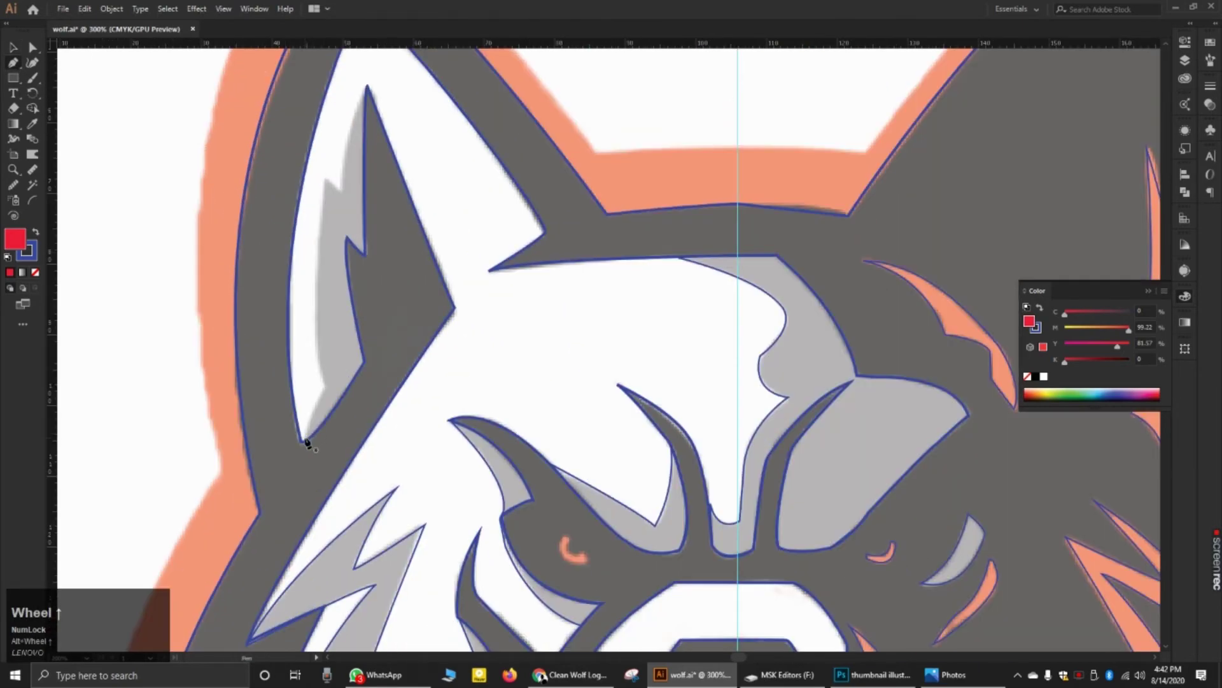
left_click(304, 438)
left_click(328, 385)
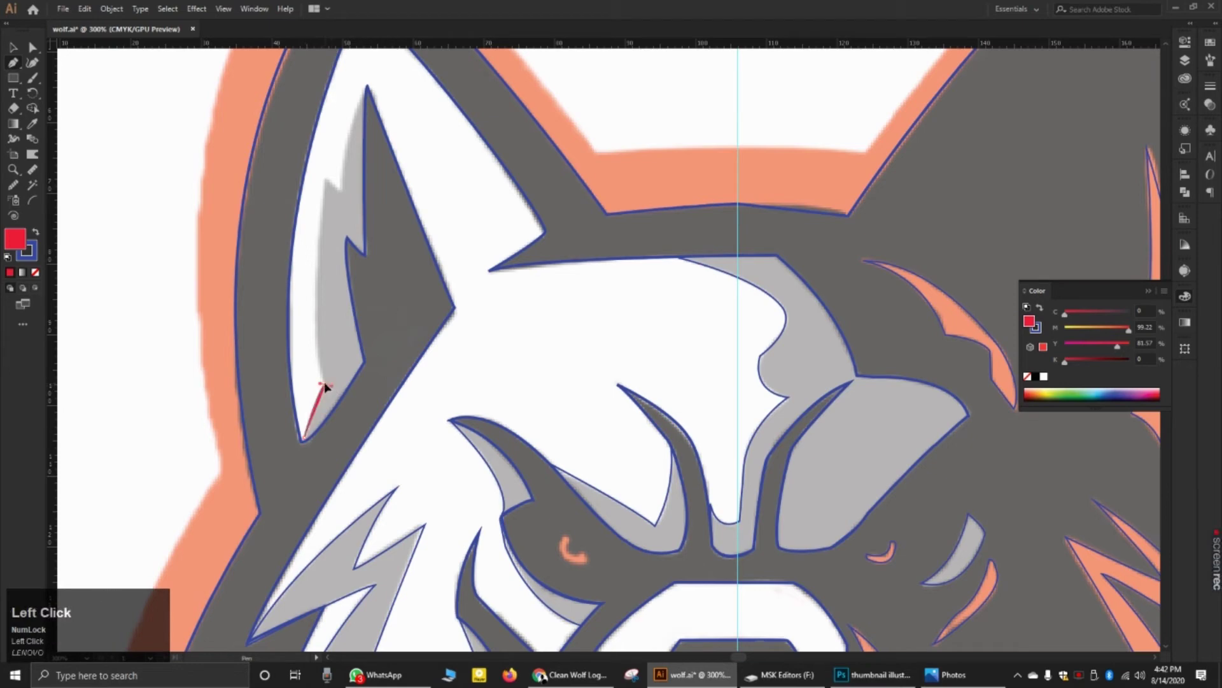
left_click(34, 274)
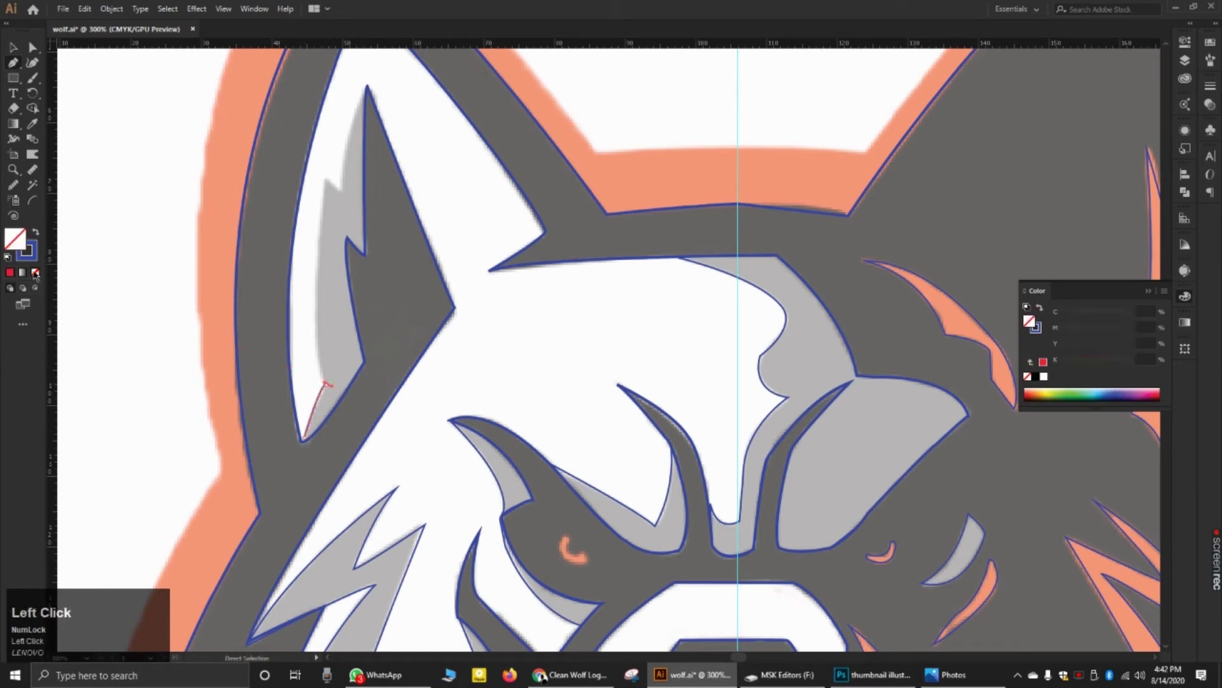
Step: Trace the grey ear shading's jagged outer edge up to its tip, and close the path loosely through the dark inner ear
left_click_drag(325, 178, 341, 153)
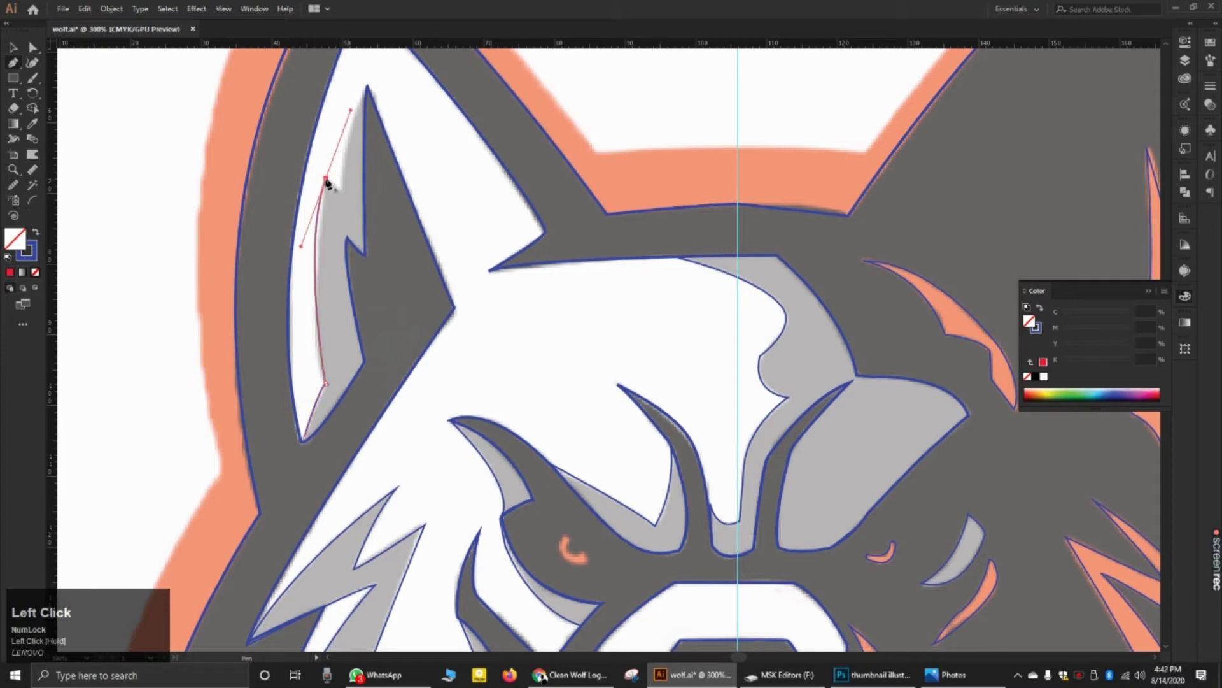
left_click(326, 179)
left_click(340, 190)
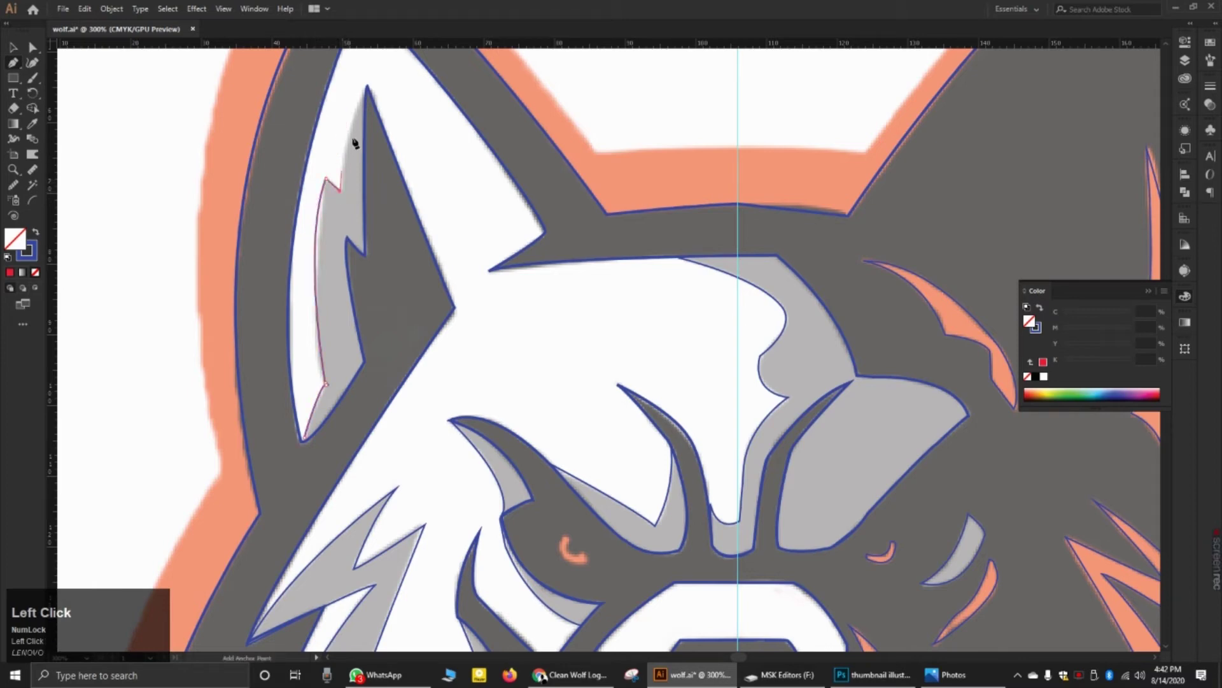
left_click(371, 86)
key("ctrl")
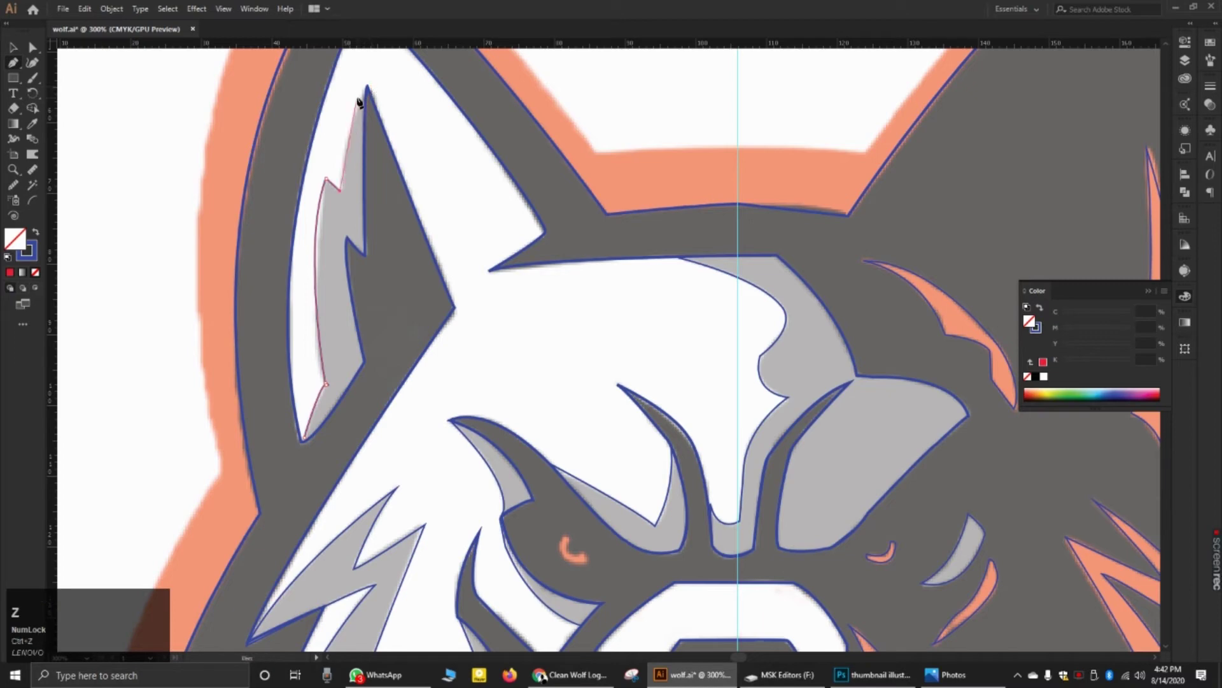
left_click_drag(368, 90, 375, 85)
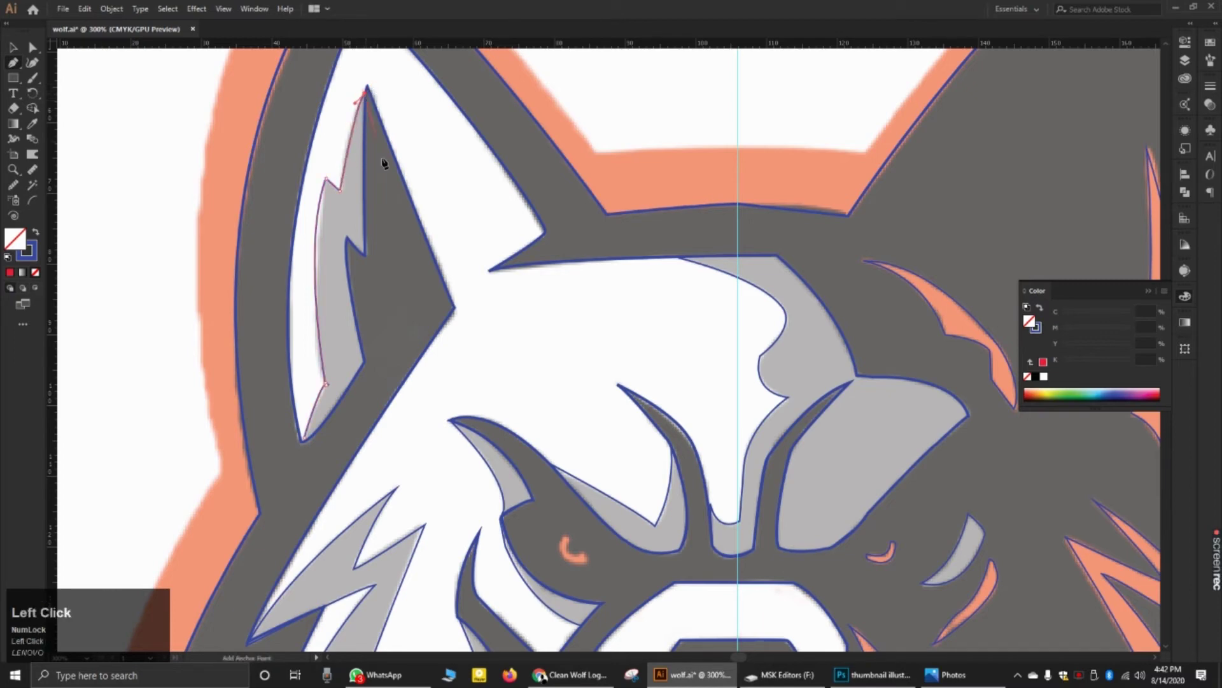
left_click(405, 268)
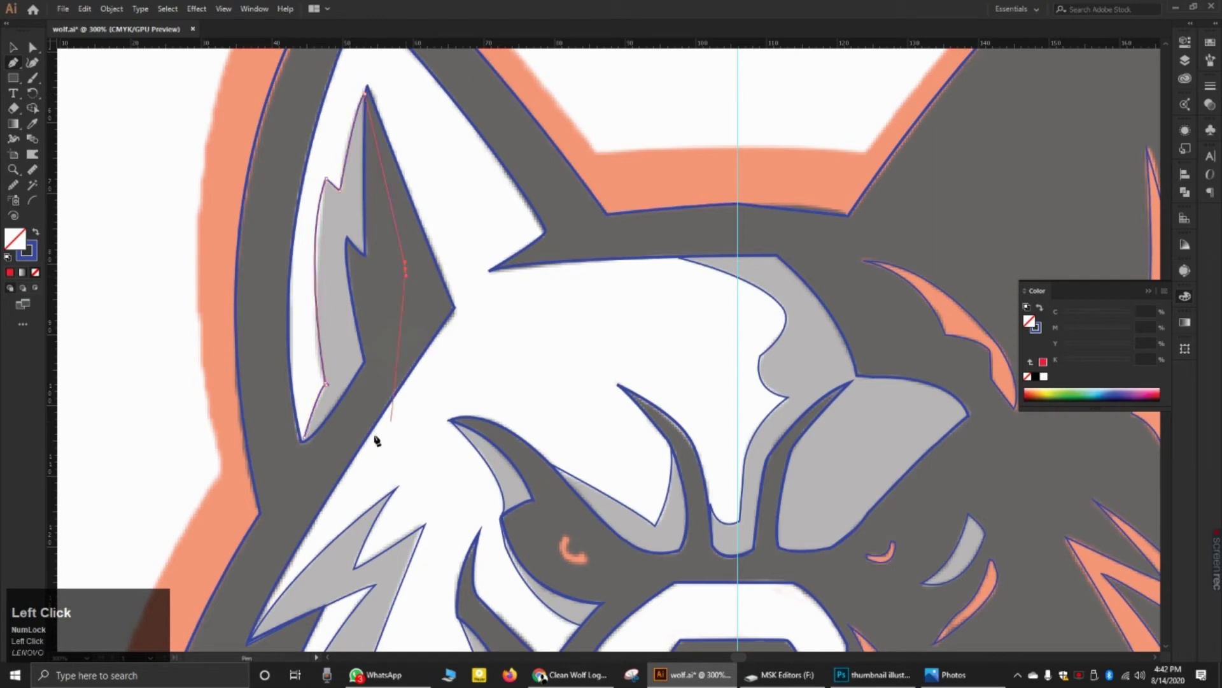
left_click(303, 439)
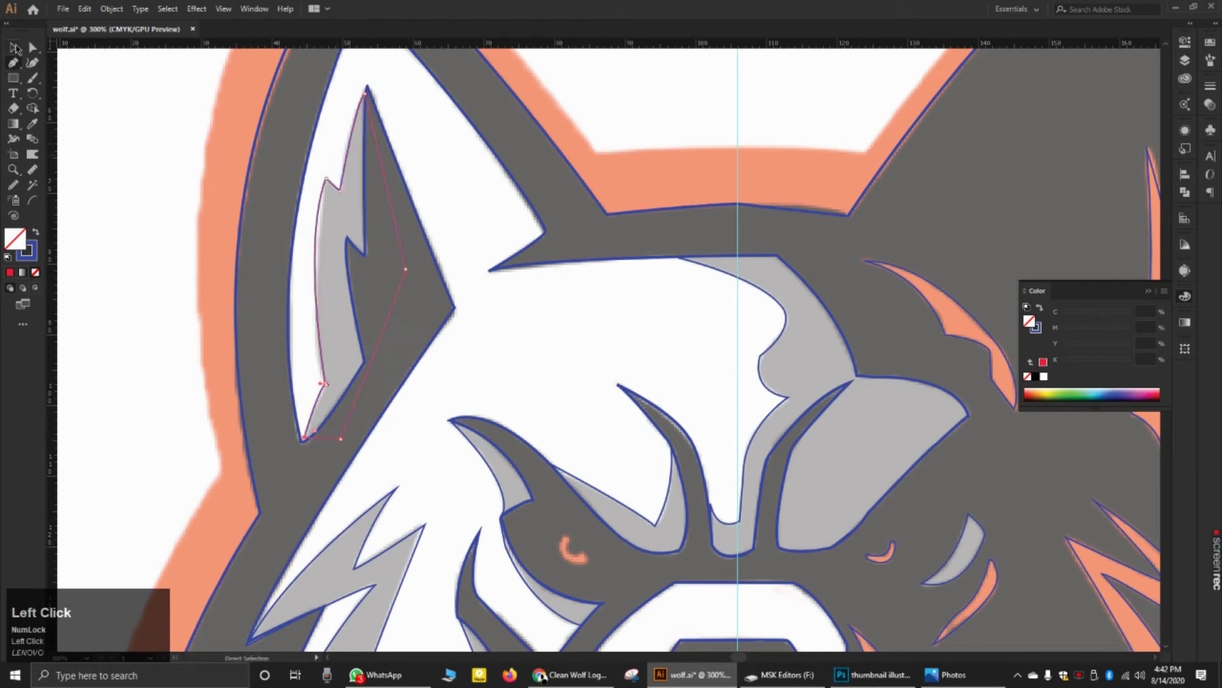
Step: Trim the ear shading path against the dark head shape with Shape Builder, and select the trimmed shading to check it
left_click(16, 48)
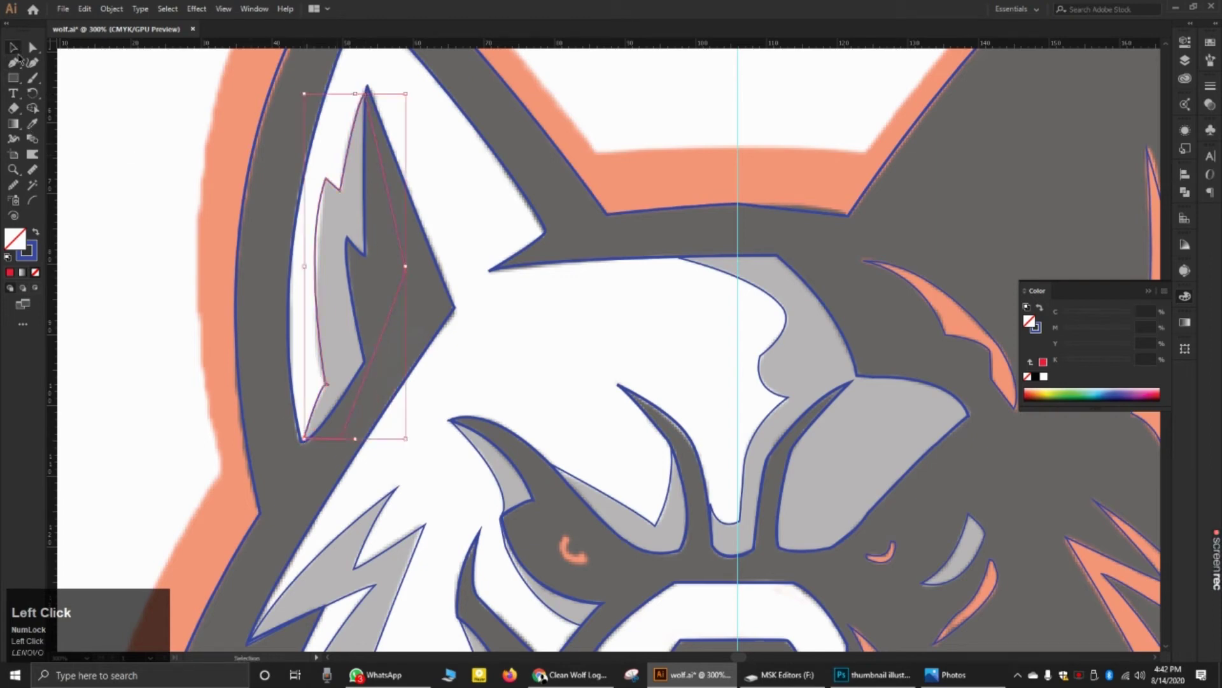
left_click(413, 287)
left_click(33, 108)
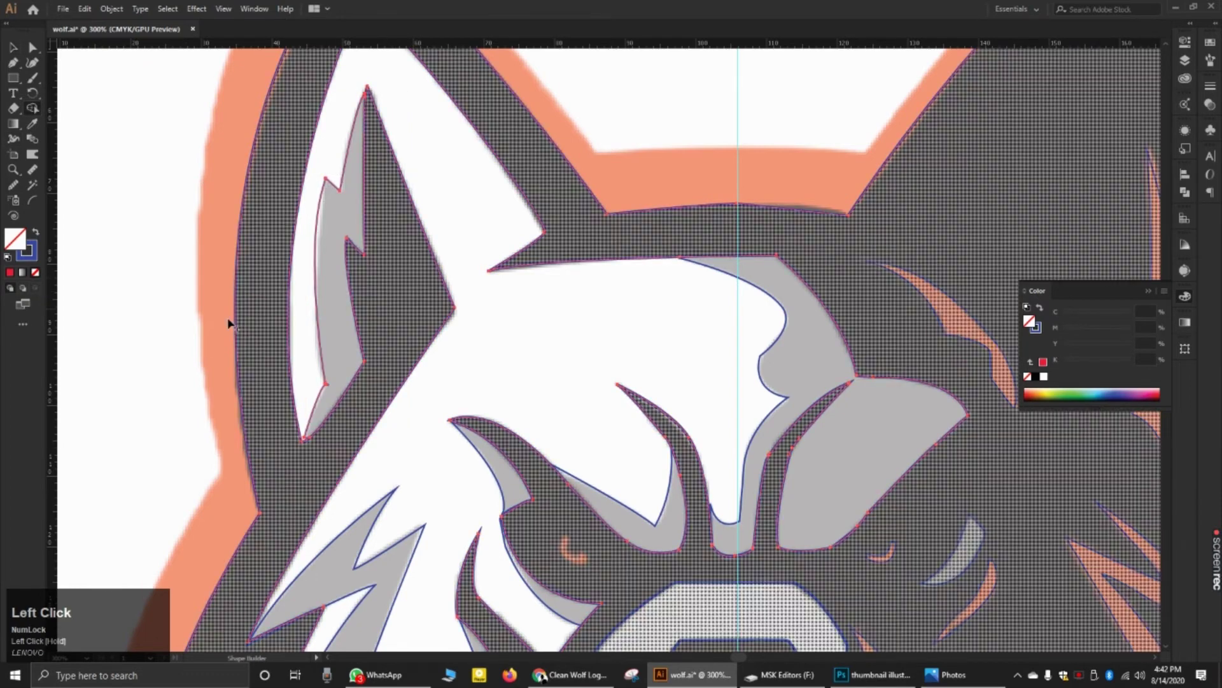
left_click(13, 47)
left_click(111, 113)
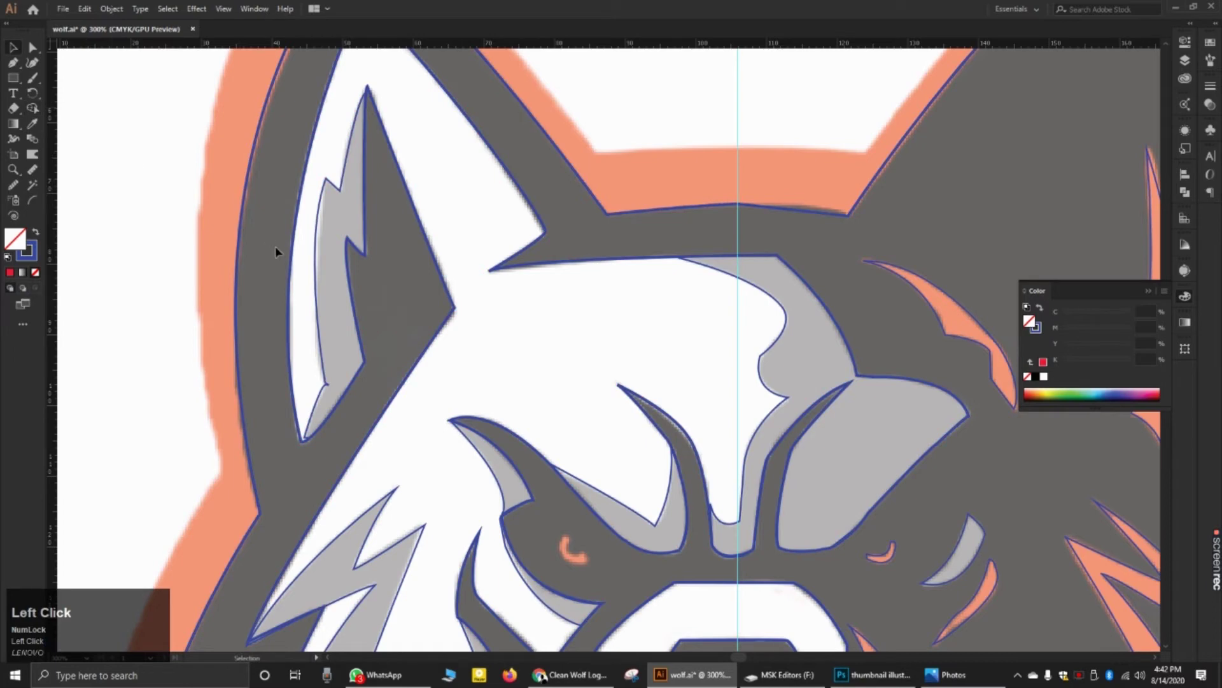
left_click(350, 186)
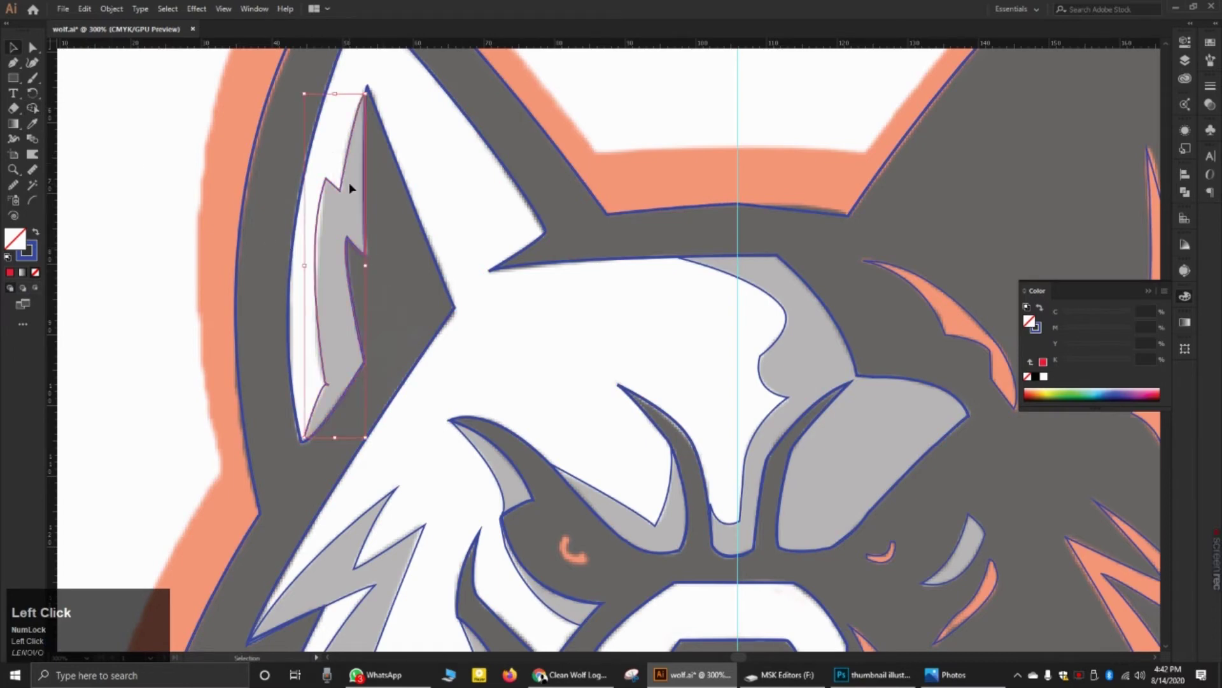
left_click(197, 158)
Step: Save the document and hide the locked reference image layer so only the traced outlines show
scroll(327, 227, "down", 4)
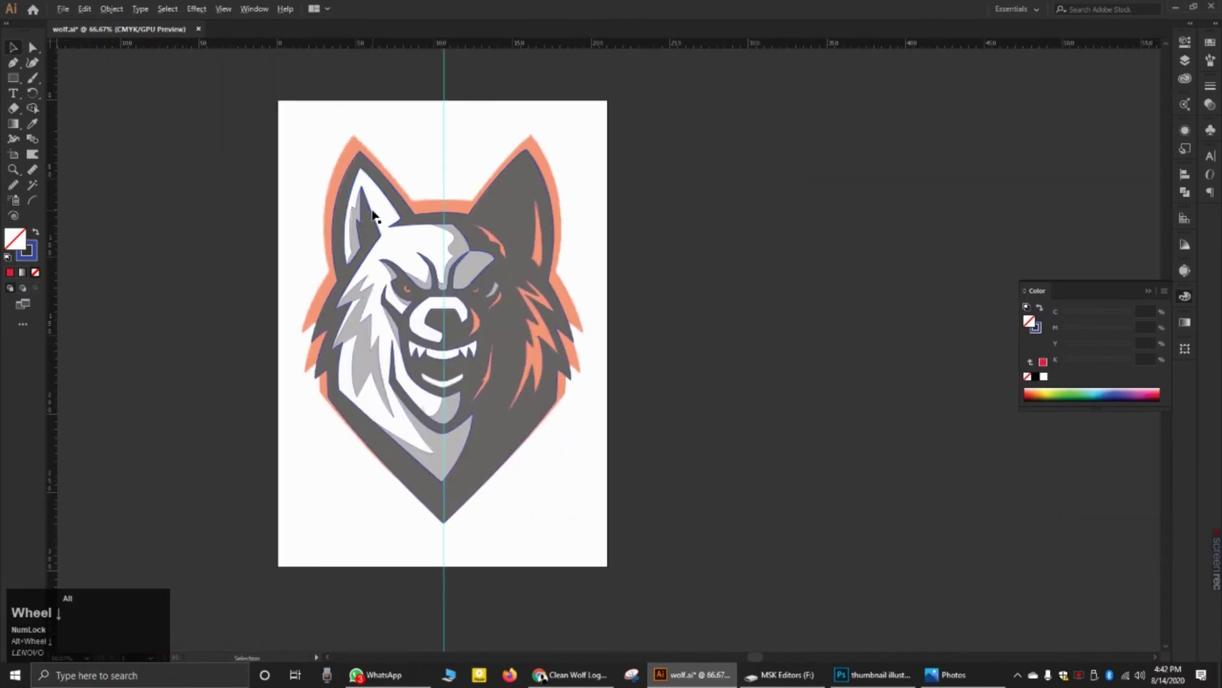
key("ctrl+s")
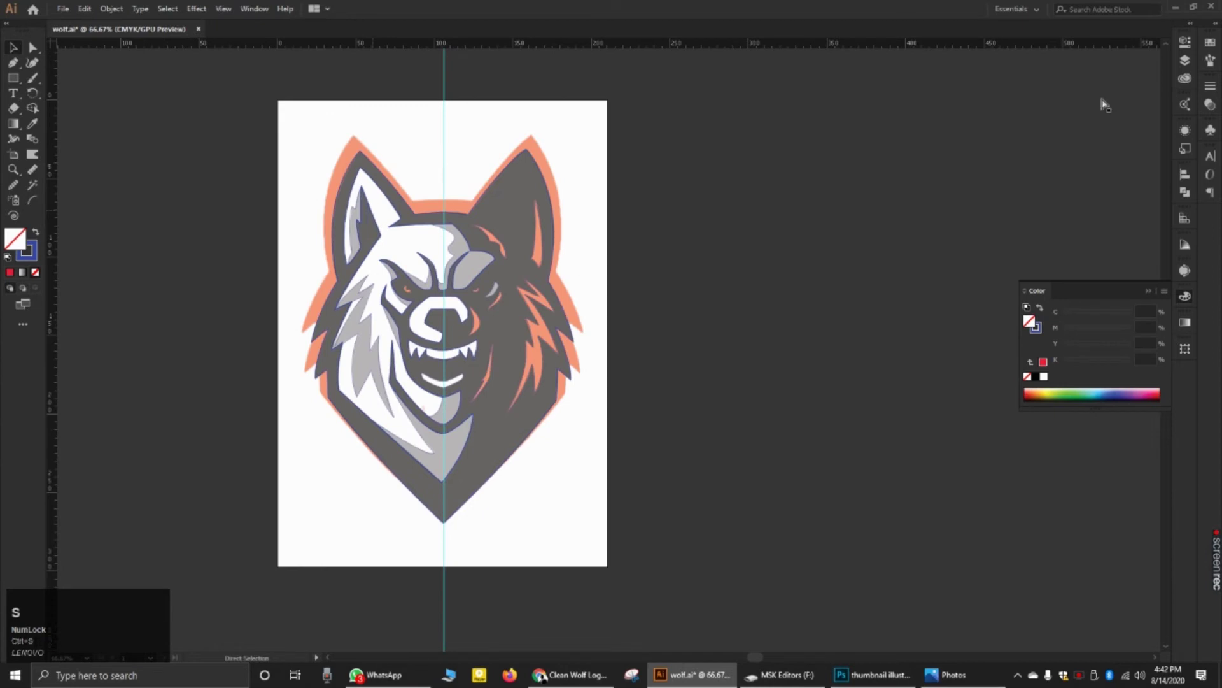
left_click(1186, 60)
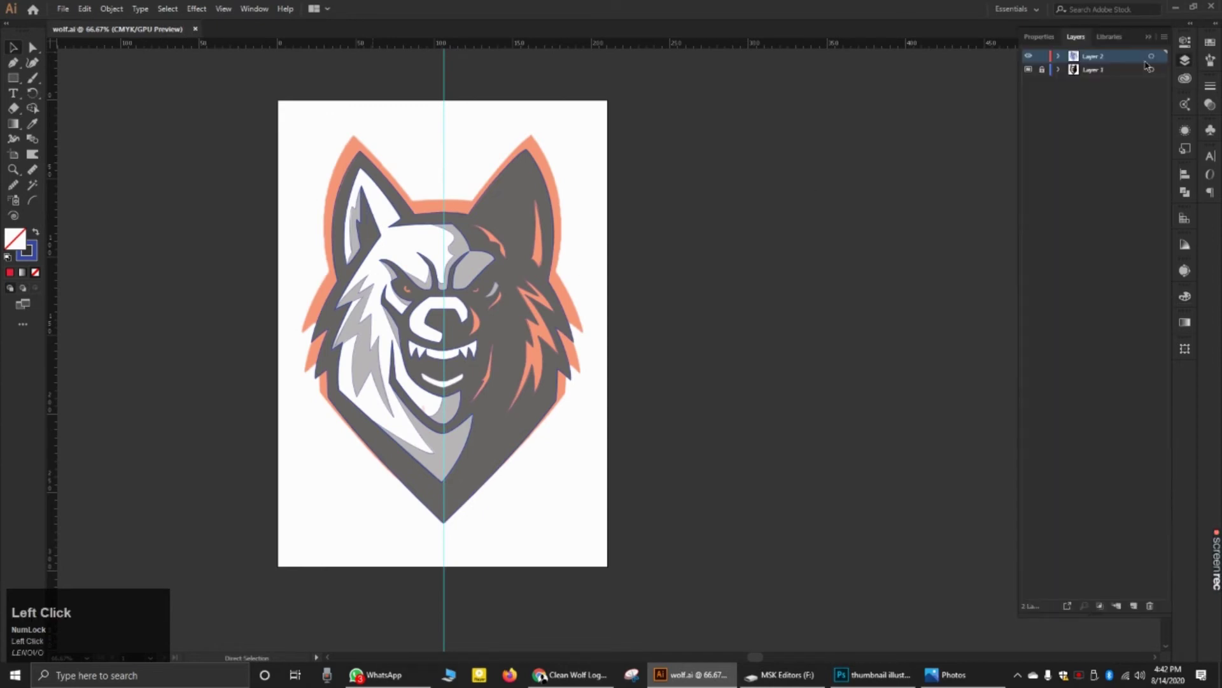
left_click(1028, 69)
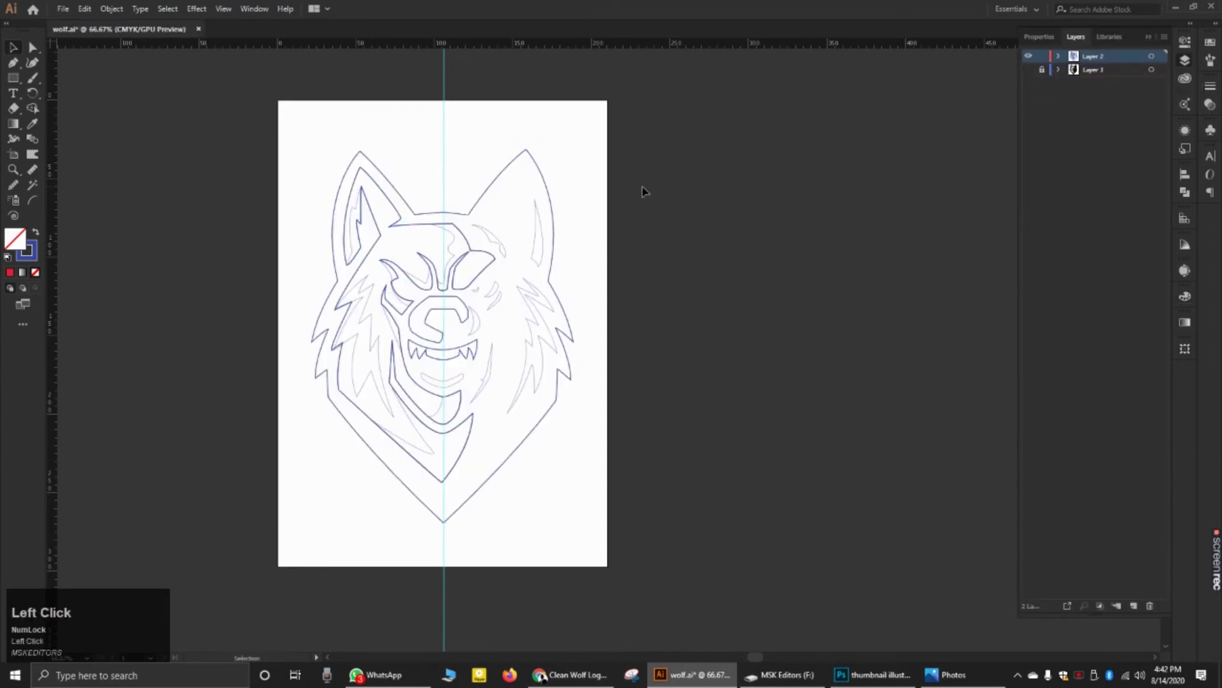
Step: Duplicate the small crescent of the eye on the shaded side of the face and place the copy in the opposite eye
scroll(529, 273, "down", 1)
scroll(529, 272, "up", 2)
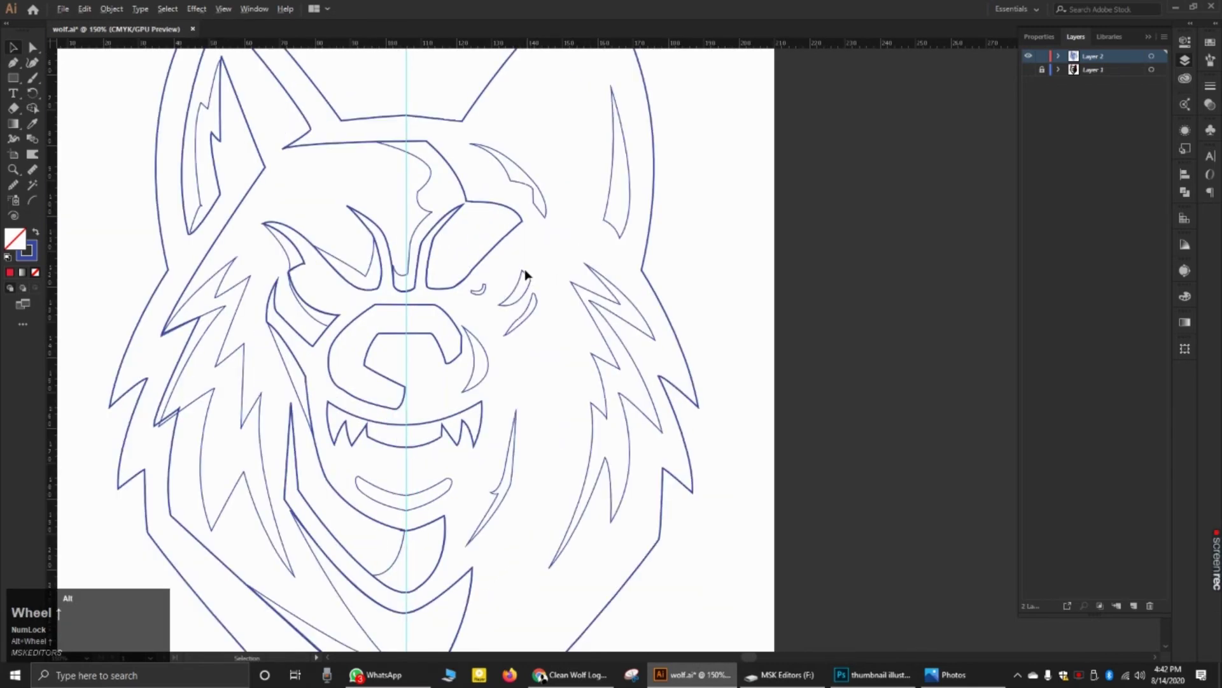
left_click(478, 290)
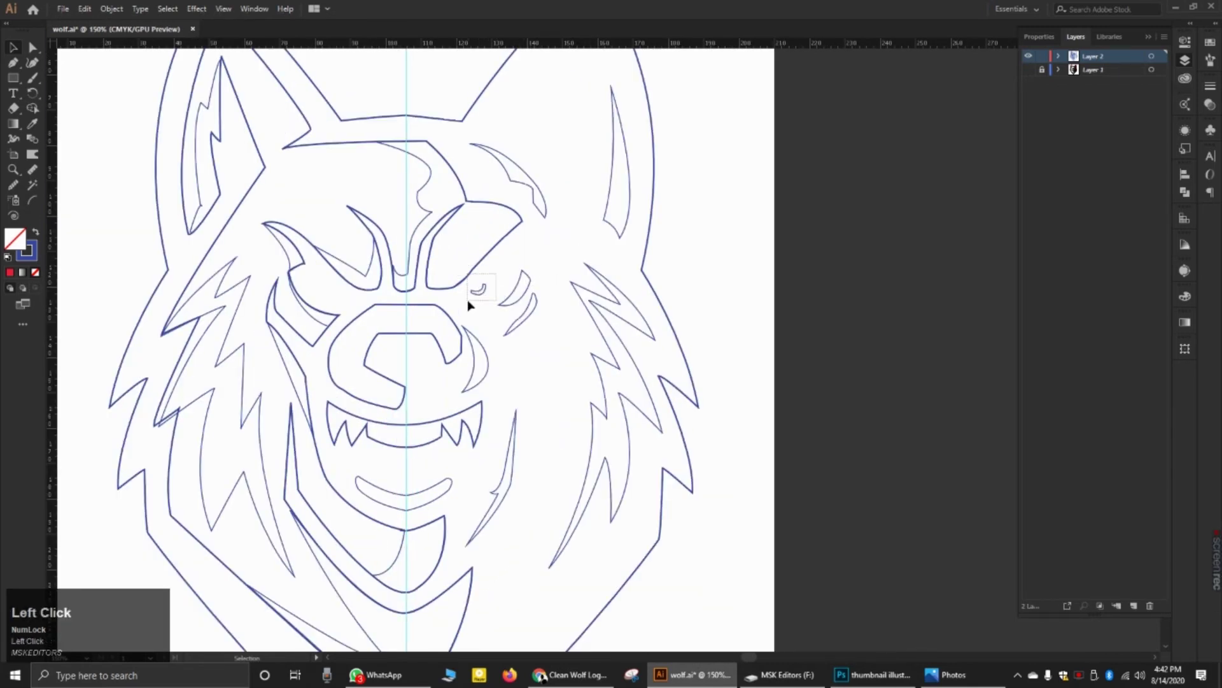
left_click(748, 229)
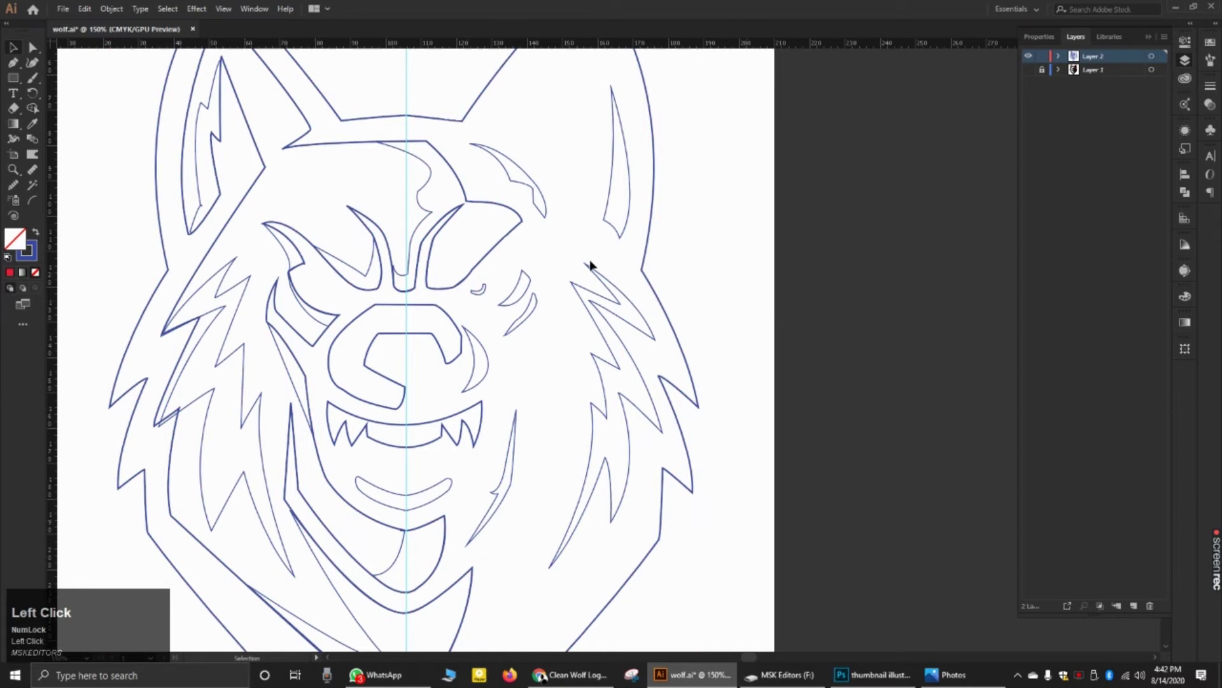
left_click(478, 290)
key("alt")
left_click_drag(479, 291, 342, 290)
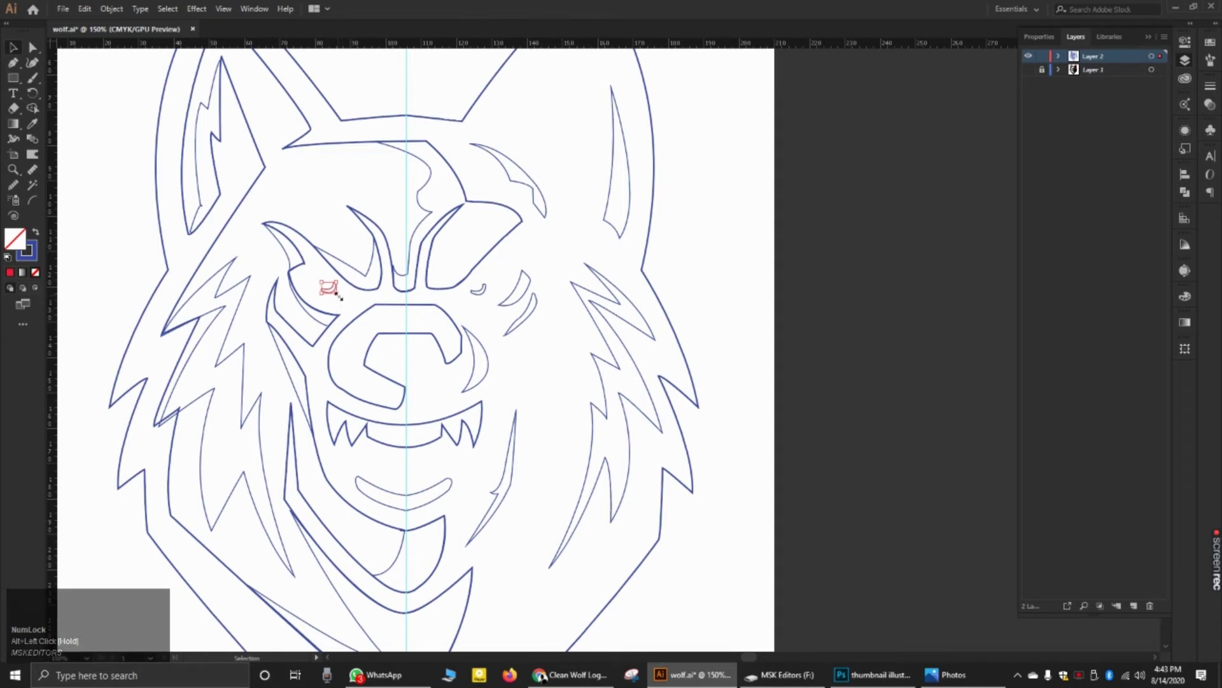
Step: Rotate the copied eye crescent clockwise to suit the opposite eye, and clear the selection
scroll(314, 291, "up", 3)
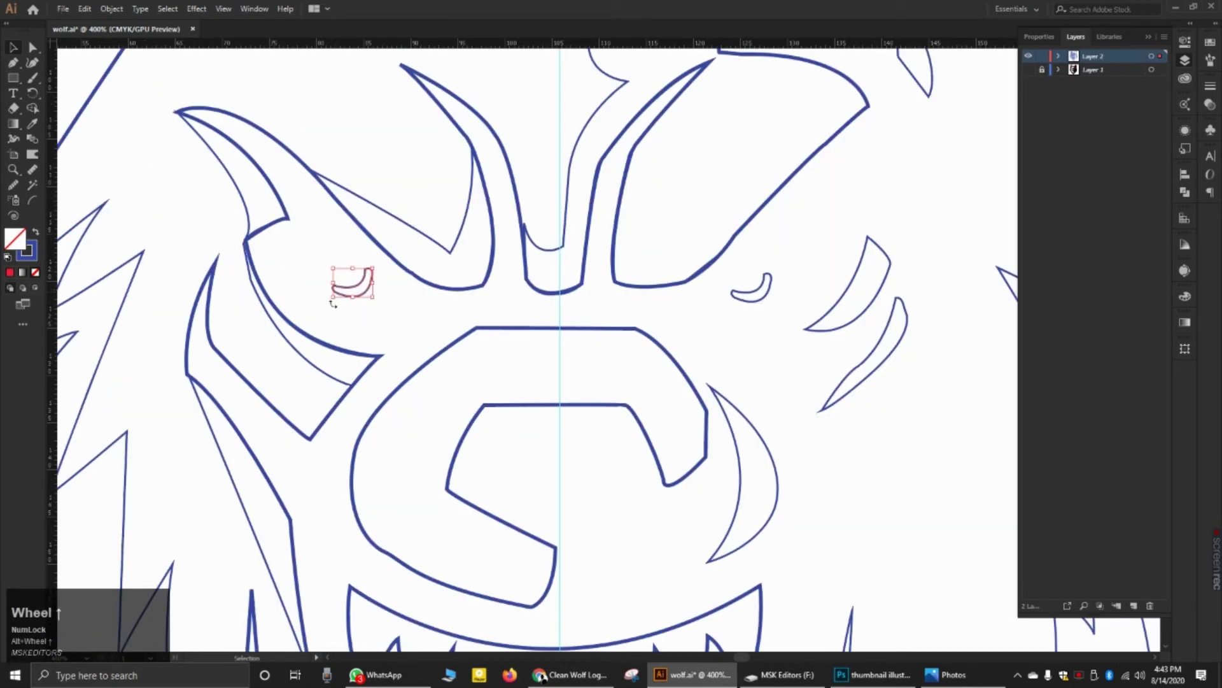
left_click_drag(330, 302, 295, 276)
scroll(358, 265, "down", 5)
left_click(405, 274)
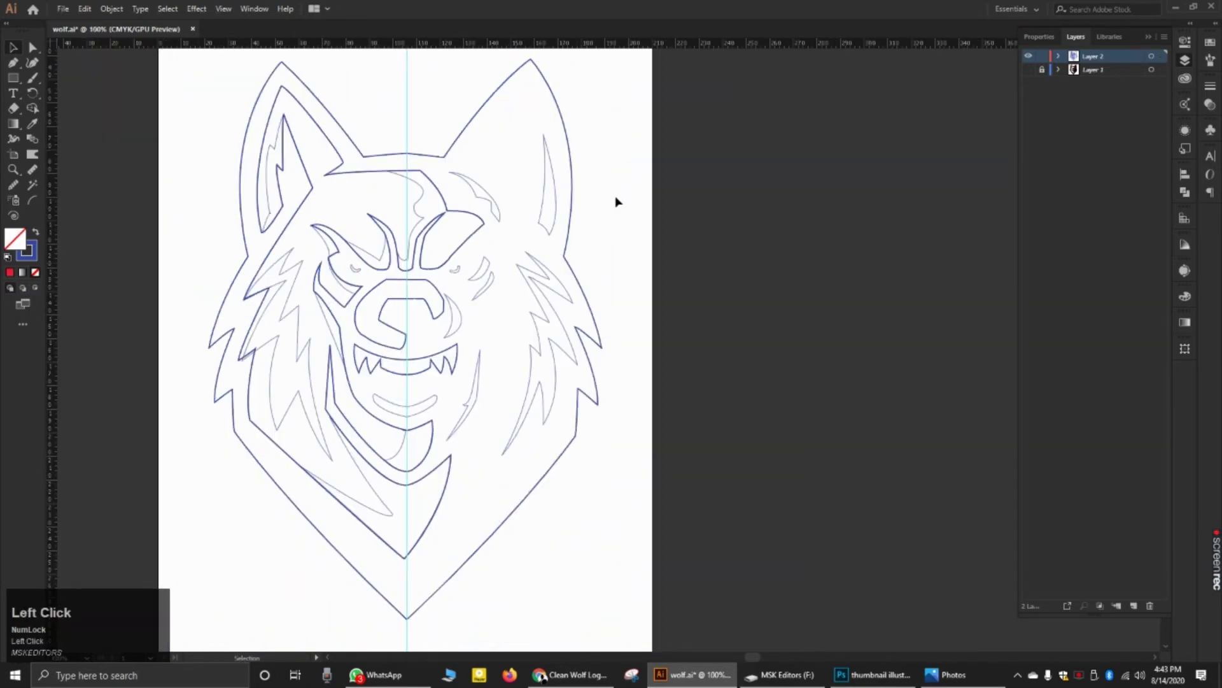
scroll(570, 245, "down", 1)
scroll(455, 252, "up", 1)
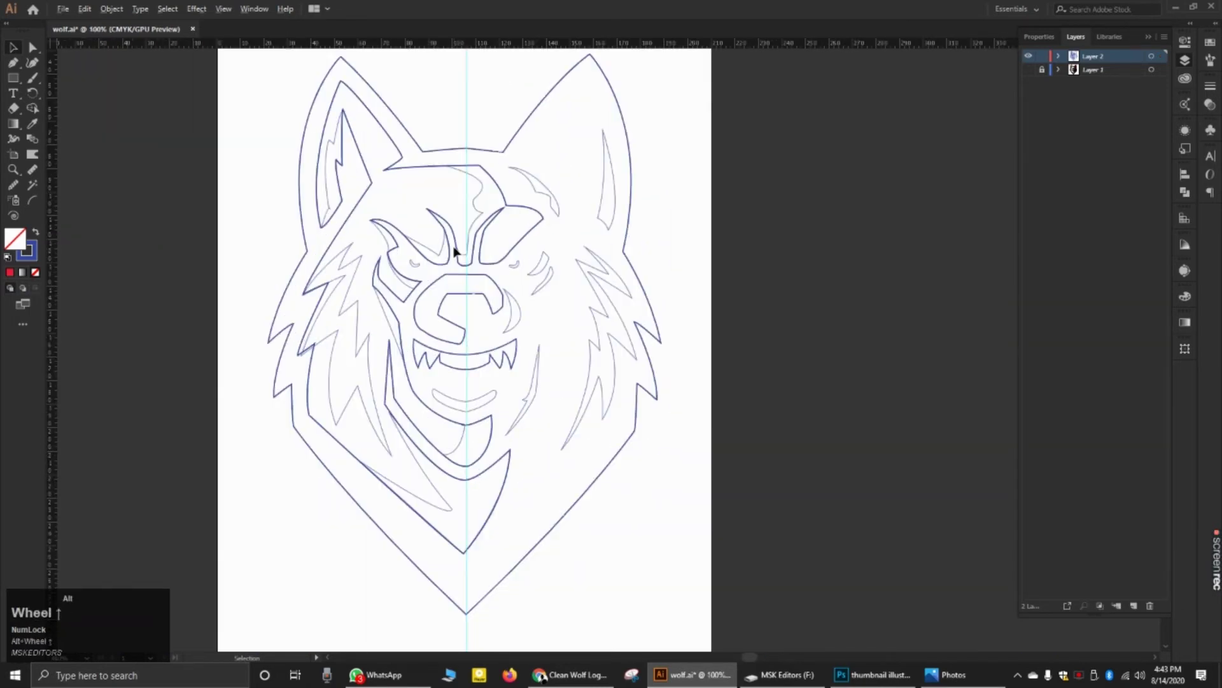
Step: Show the locked reference image layer beneath the traced outlines to compare them
left_click(1028, 70)
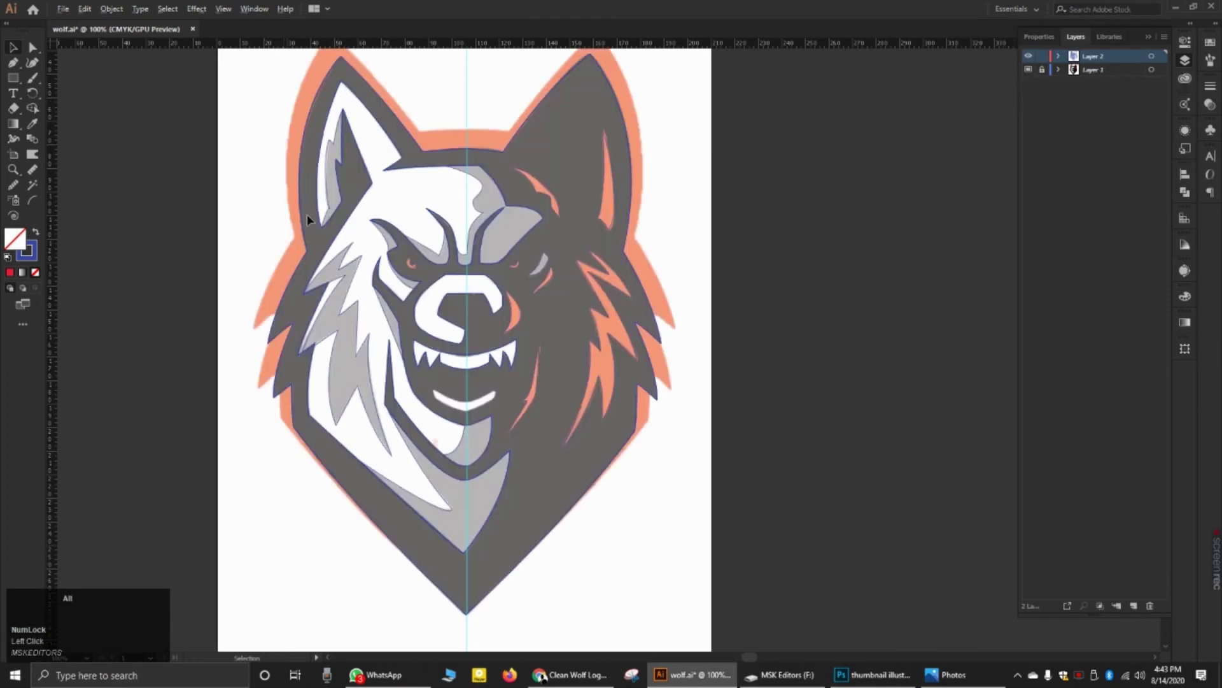
scroll(380, 223, "down", 1)
scroll(494, 124, "up", 2)
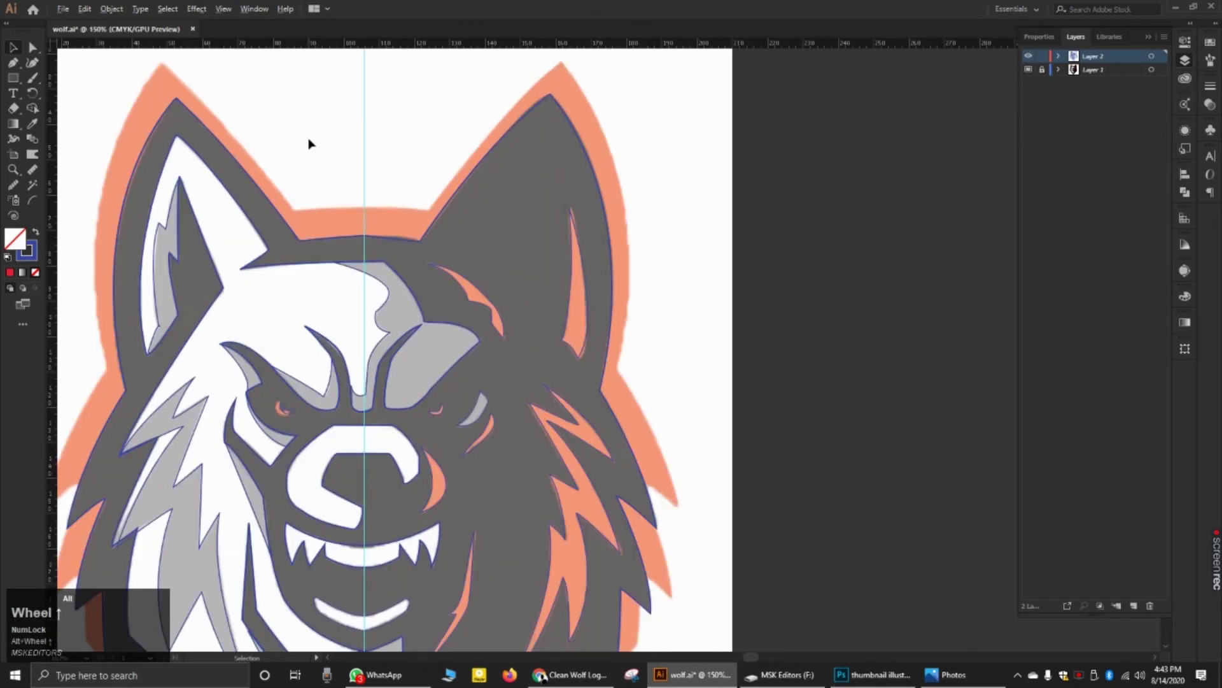
scroll(311, 140, "down", 1)
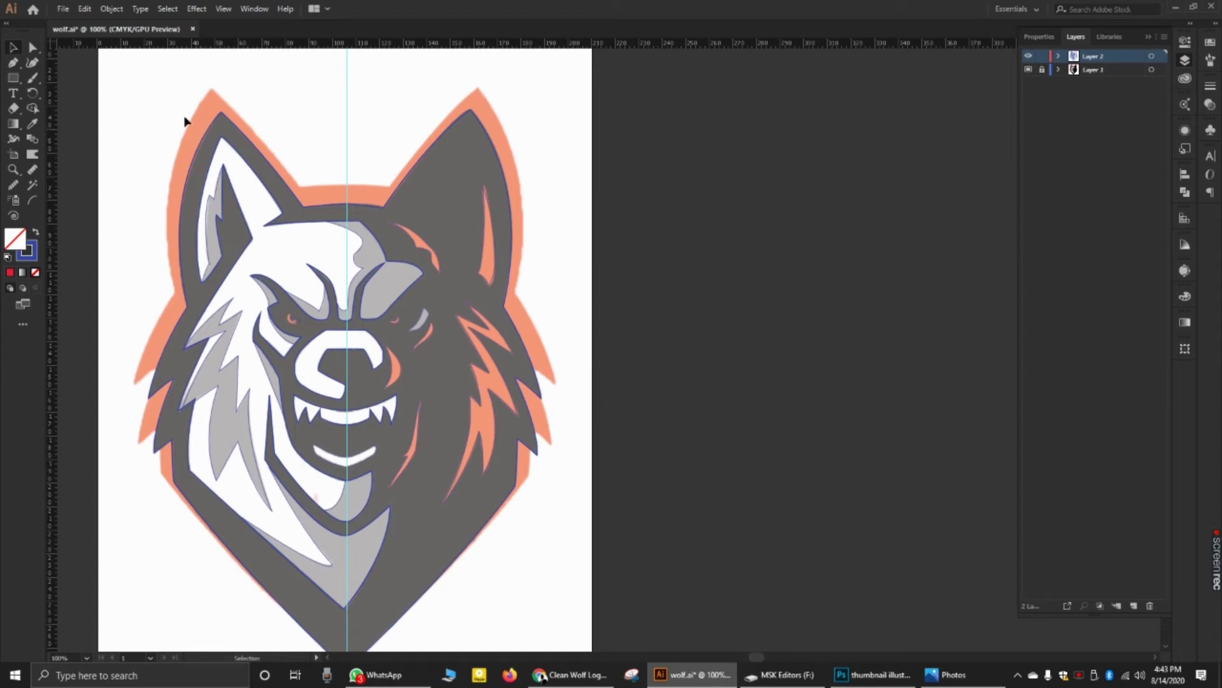
Step: Try to move the dark head outline off the artboard, undo the move, and clear the selection
left_click(219, 122)
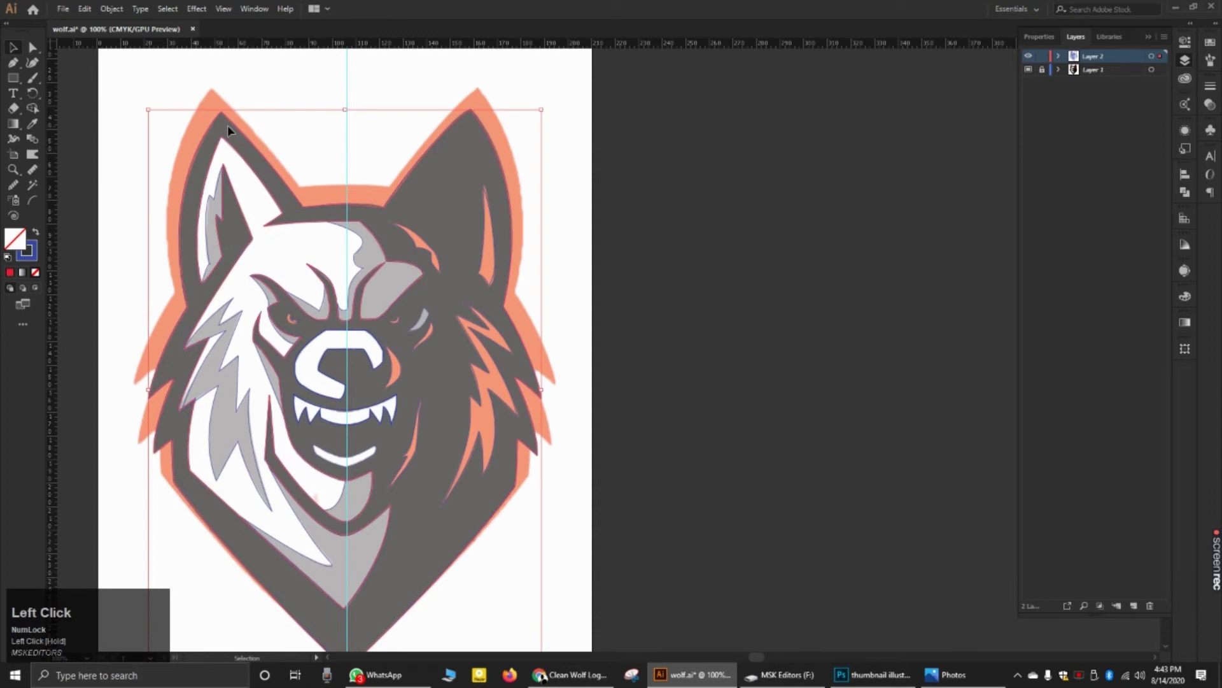
left_click(229, 100)
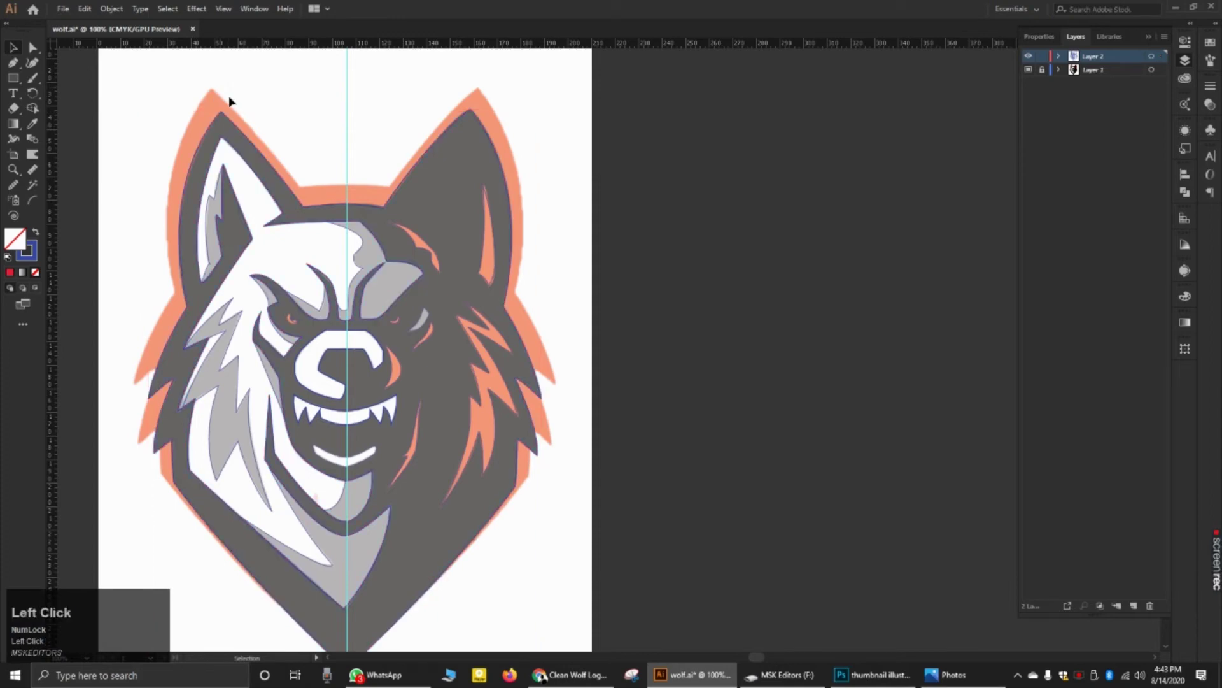
left_click(206, 122)
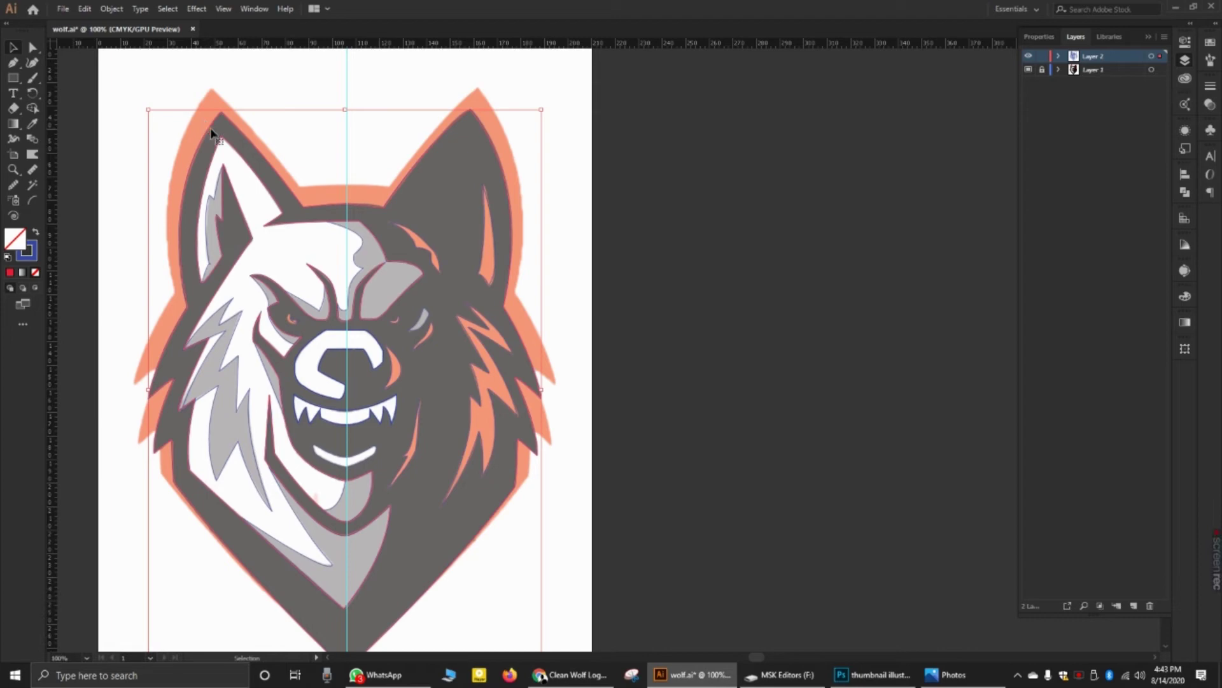
left_click_drag(234, 131, 817, 201)
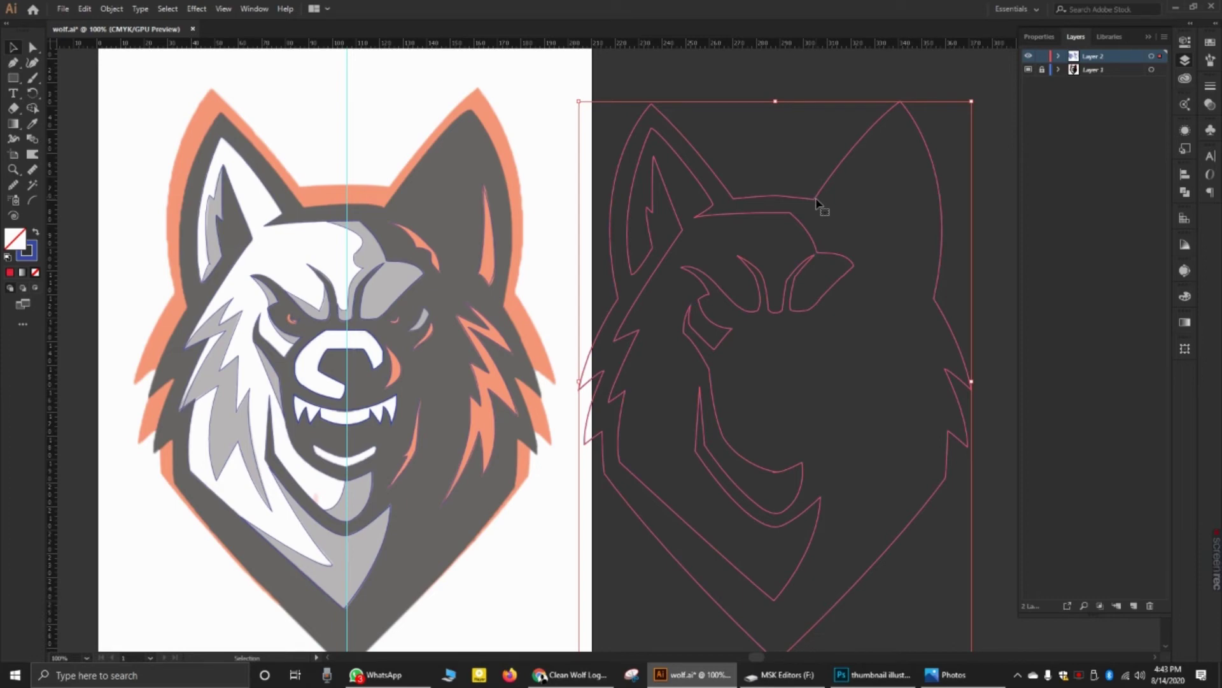
key("ctrl+z")
key("ctrl+z")
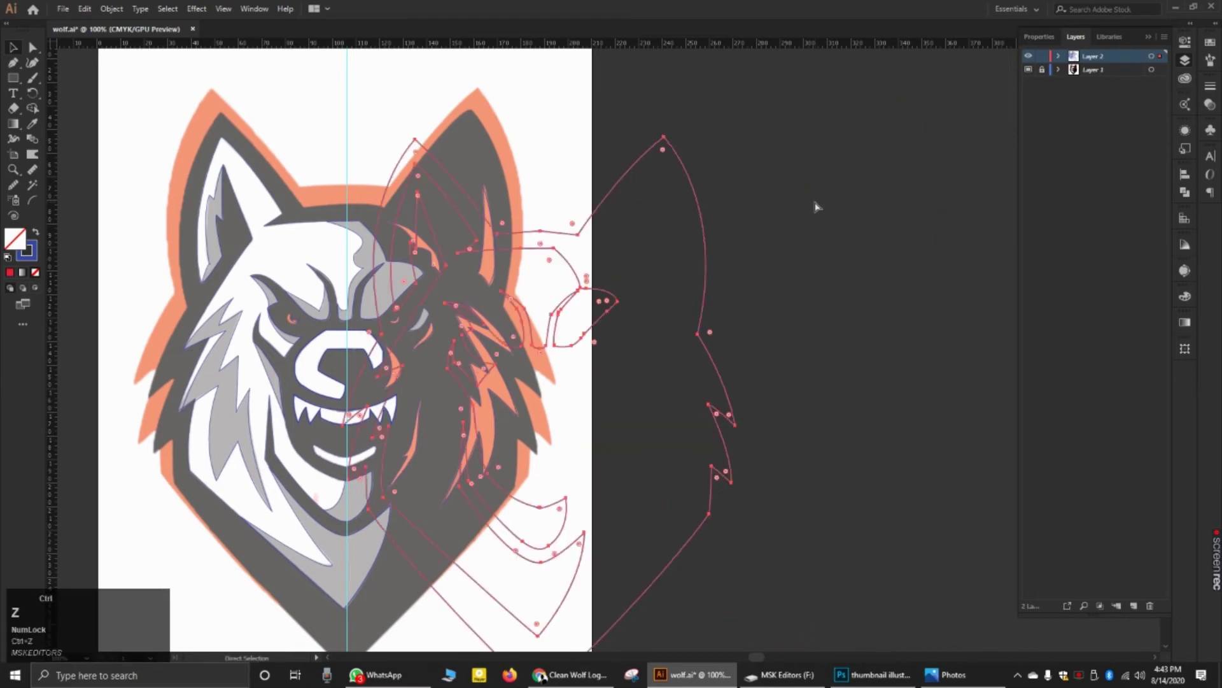
left_click(723, 173)
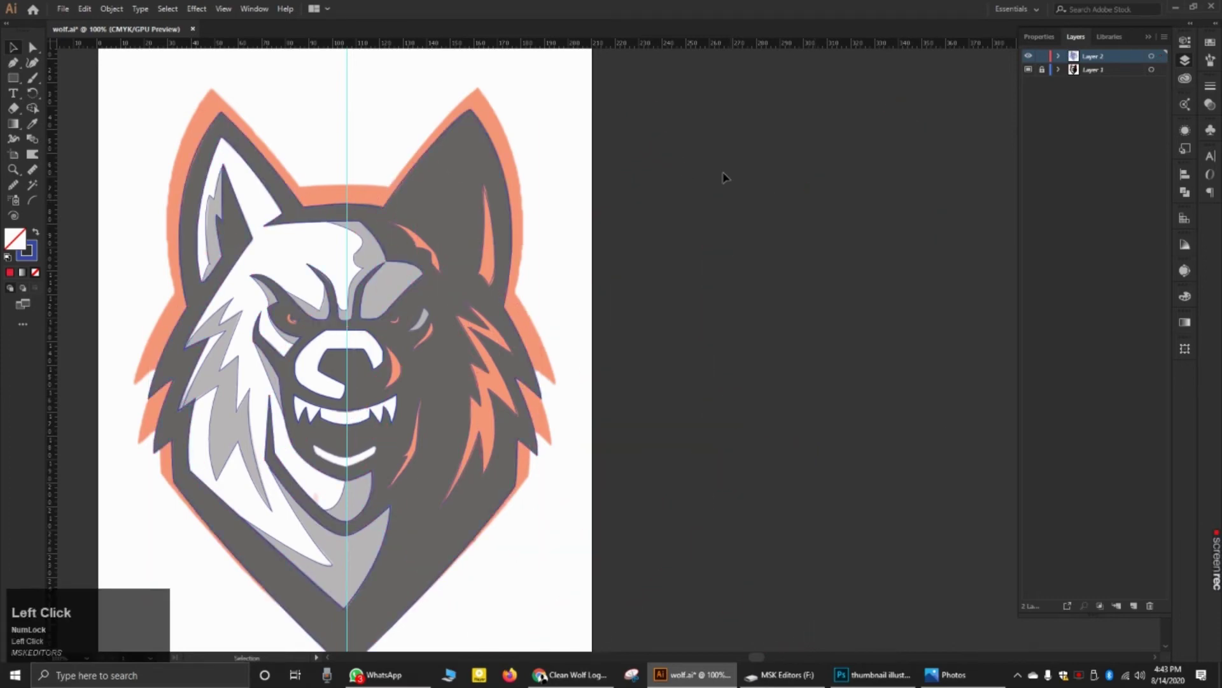
Step: Select the dark head outline and fill it with the dimmed grey sampled from the reference image with the Eyedropper
left_click(241, 115)
right_click(223, 114)
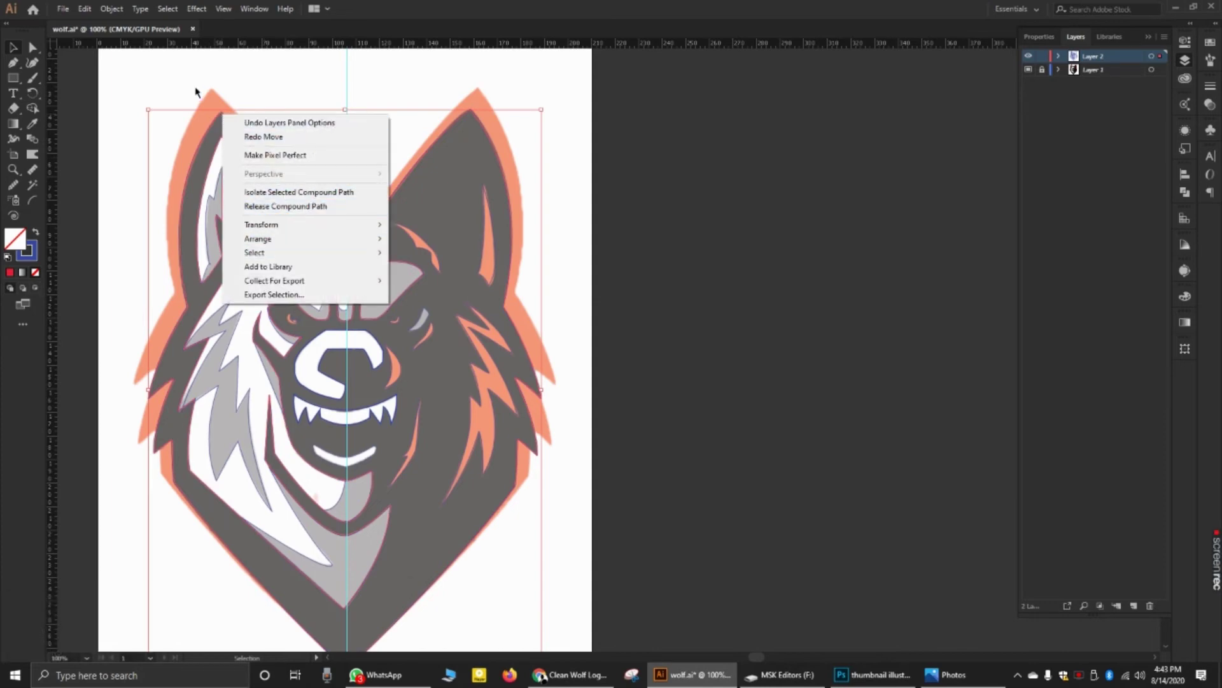
left_click(145, 80)
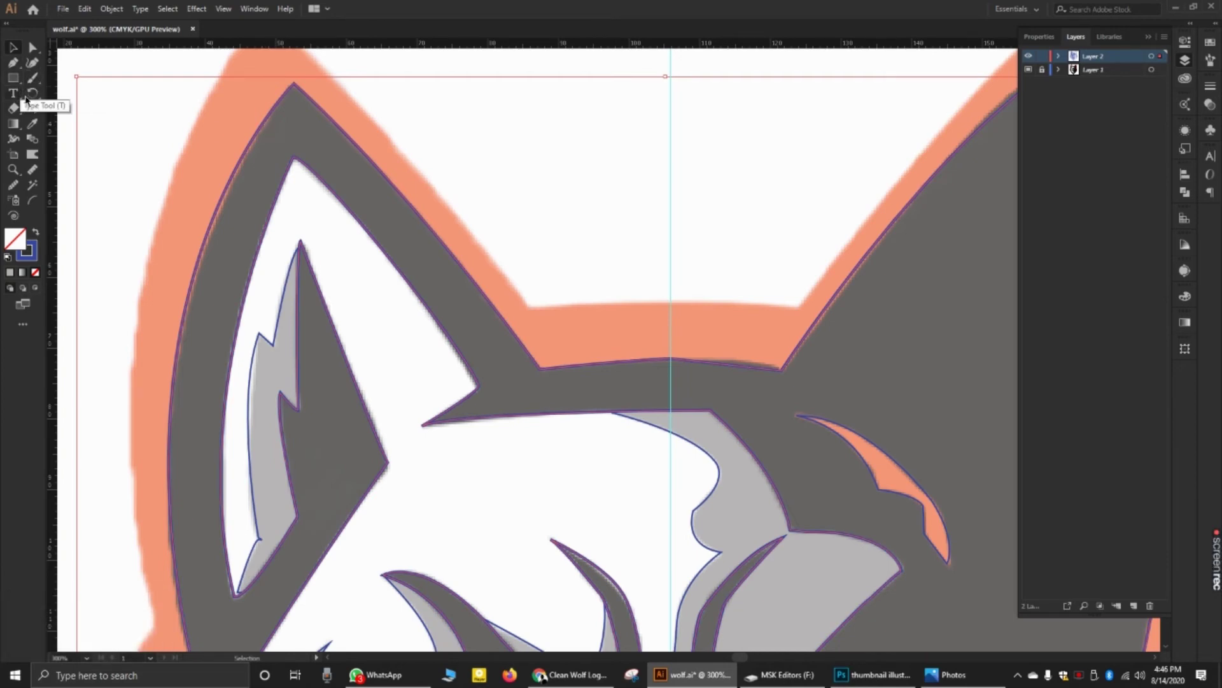
left_click(34, 128)
left_click(276, 154)
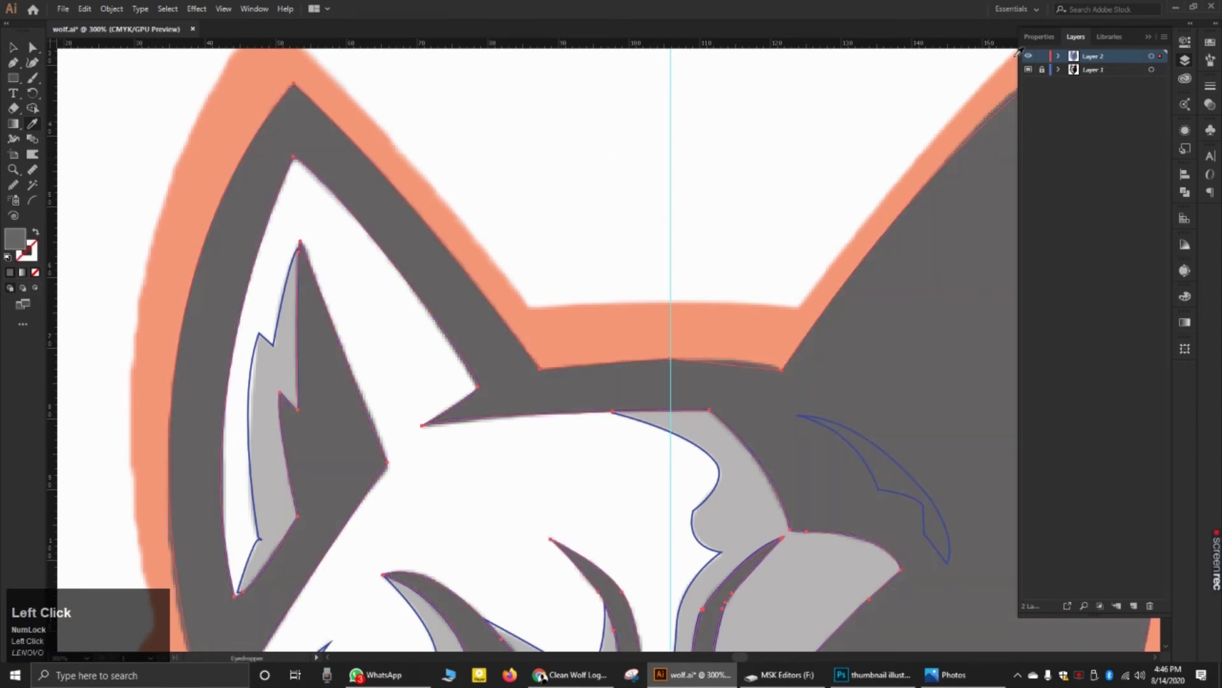
Step: Turn off the Template option in the layer options of Layer 1 to restore the reference's full colours
left_click(1028, 69)
double_click(1082, 71)
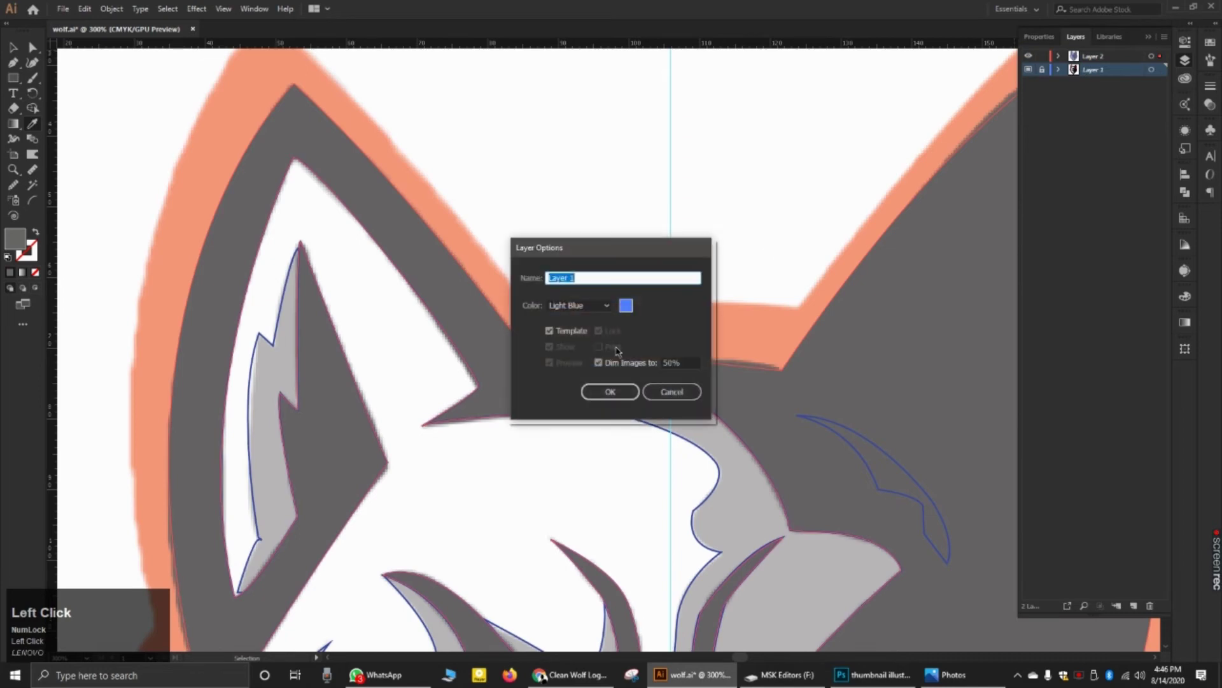
left_click(551, 331)
left_click(611, 391)
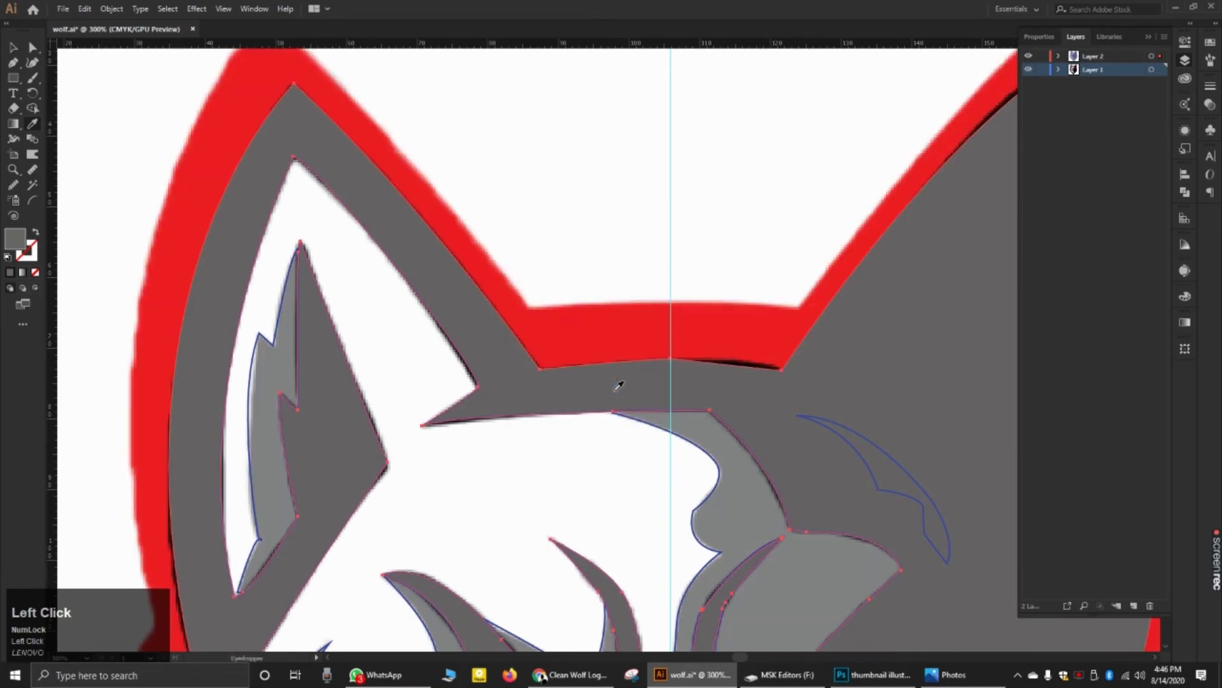
Step: Remove the grey fill from the dark head outline and clear the selection
scroll(543, 281, "down", 3, "alt")
scroll(543, 280, "down", 1, "alt")
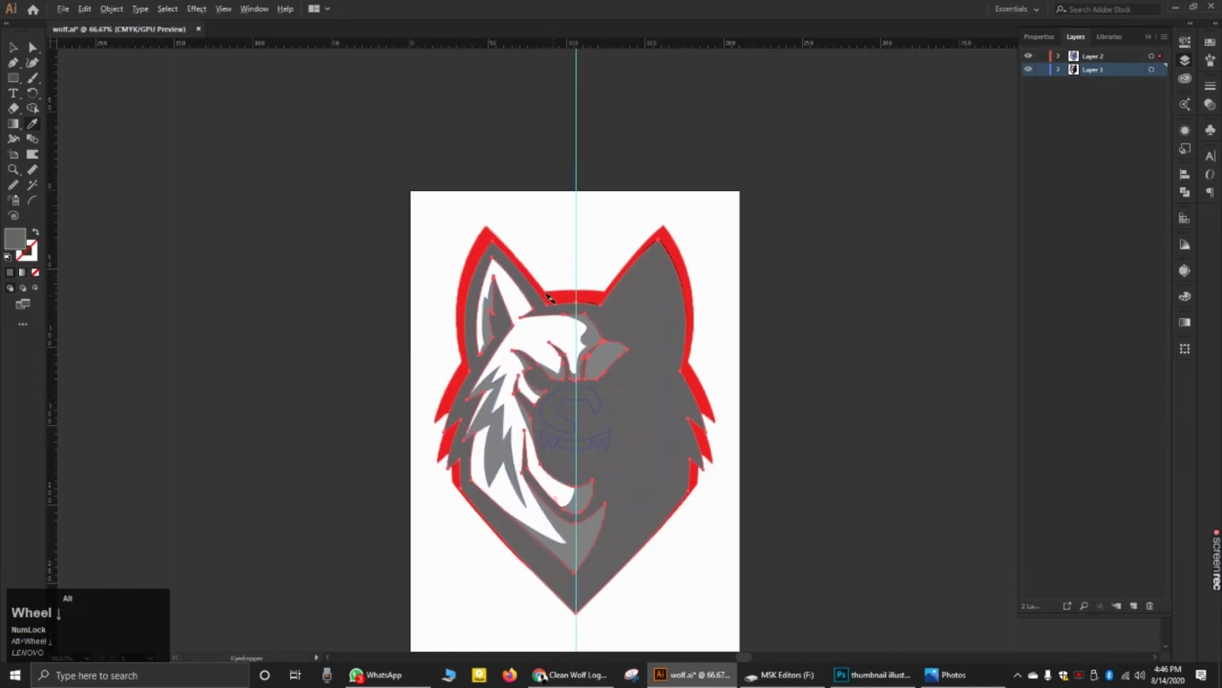
scroll(551, 304, "up", 2, "alt")
key("i")
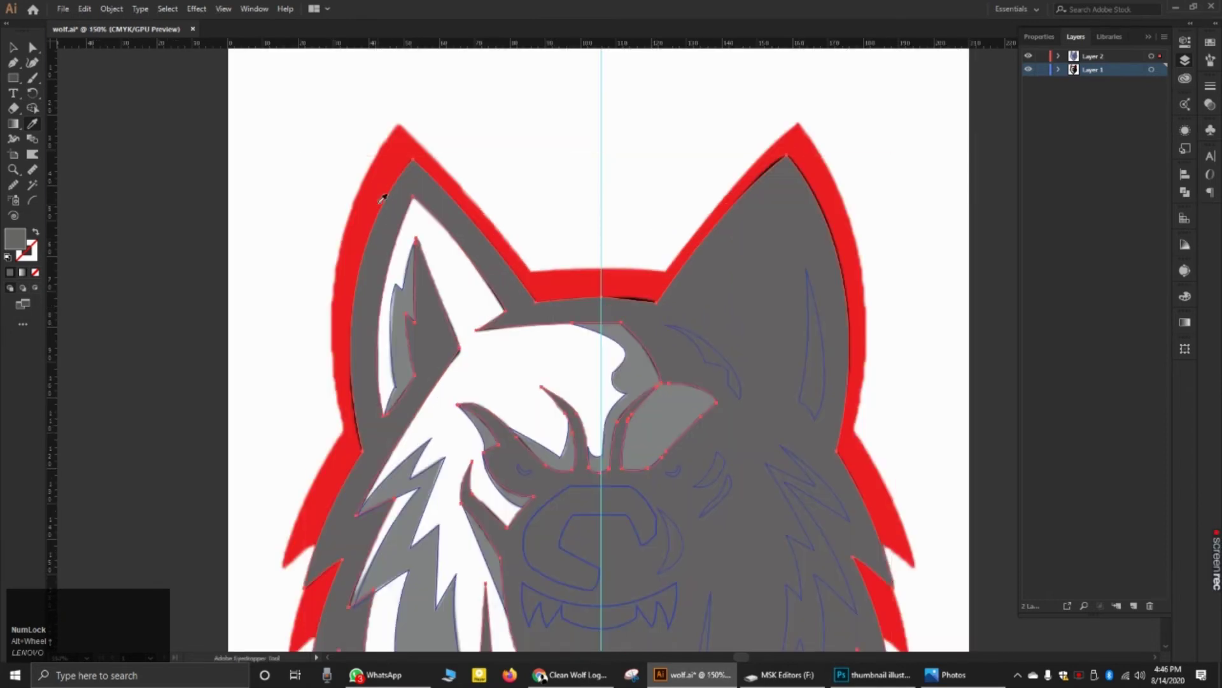
left_click(35, 273)
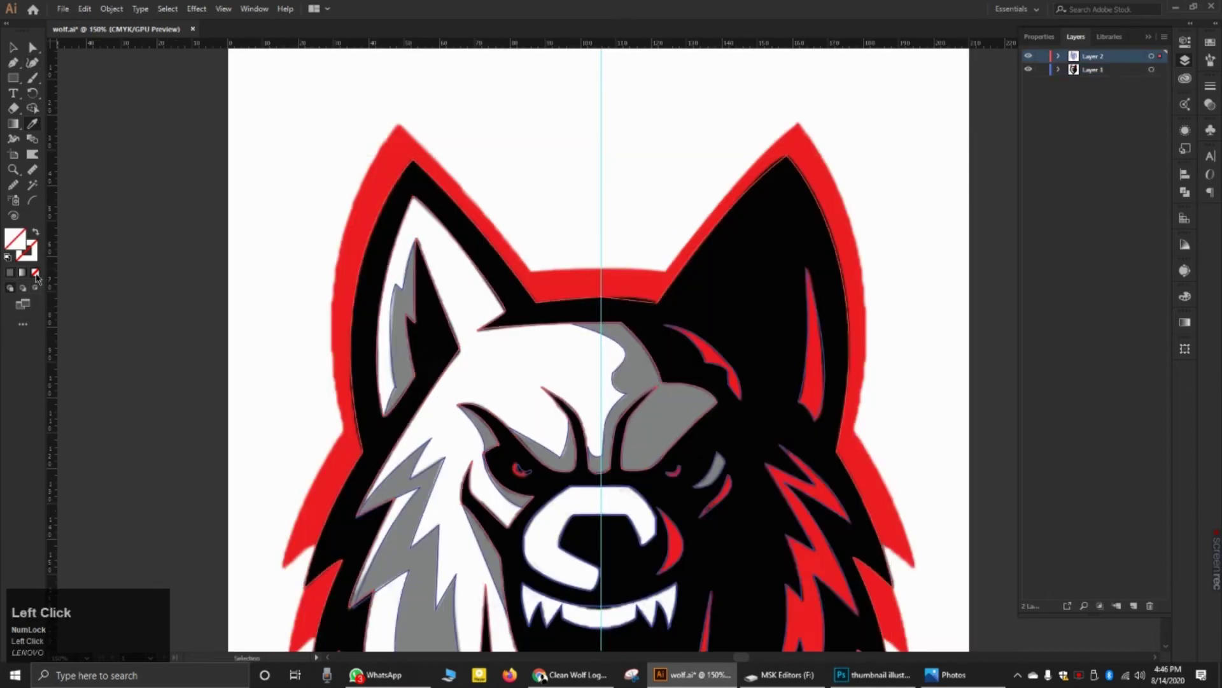
key("v")
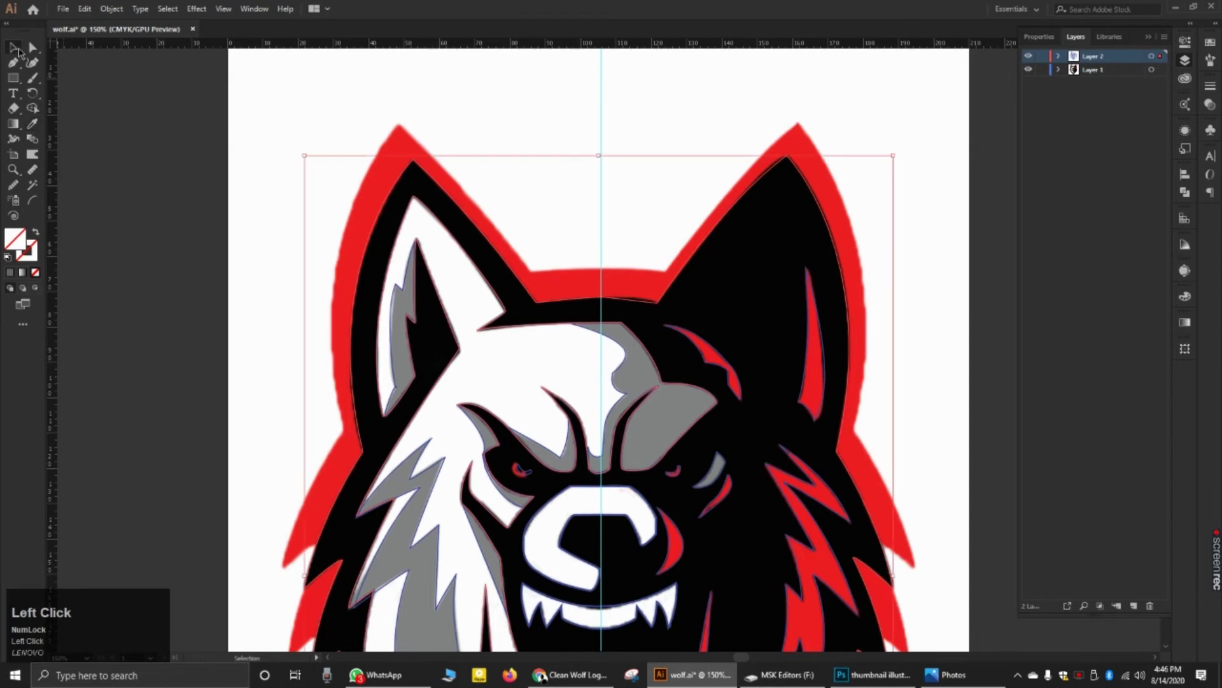
left_click(152, 158)
Step: Lock the reference image on Layer 1 and make Layer 2 the active layer
scroll(399, 196, "up", 3)
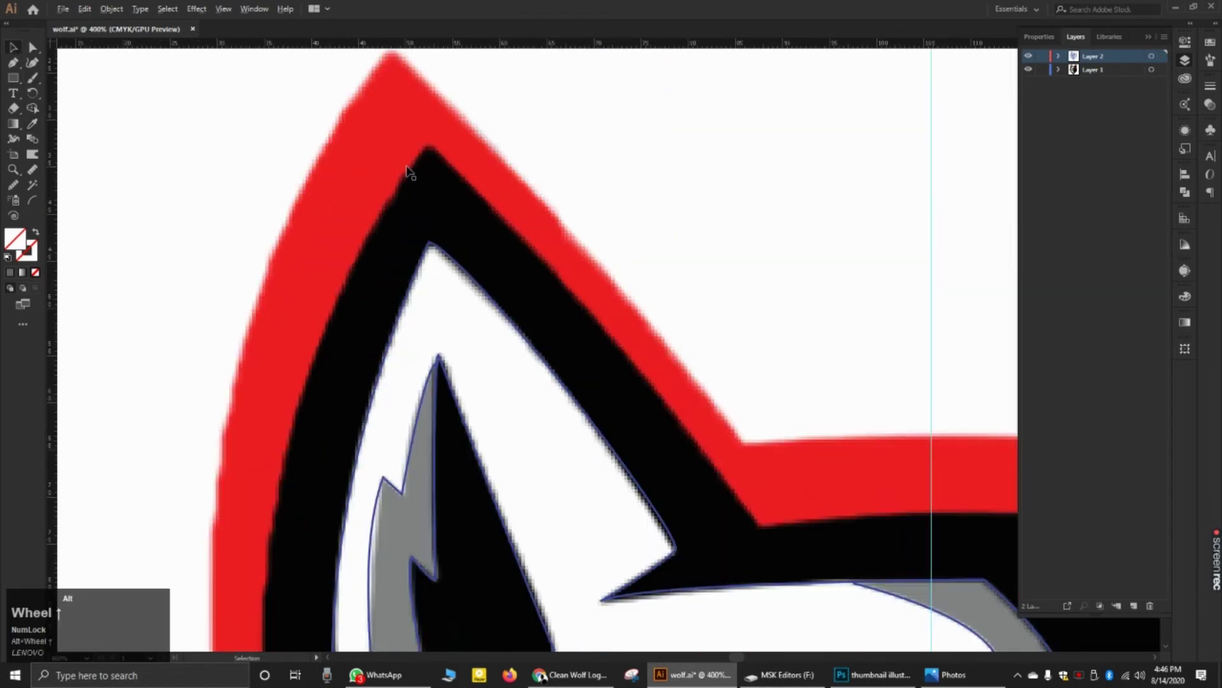
left_click(446, 183, "ctrl")
key("ctrl+z")
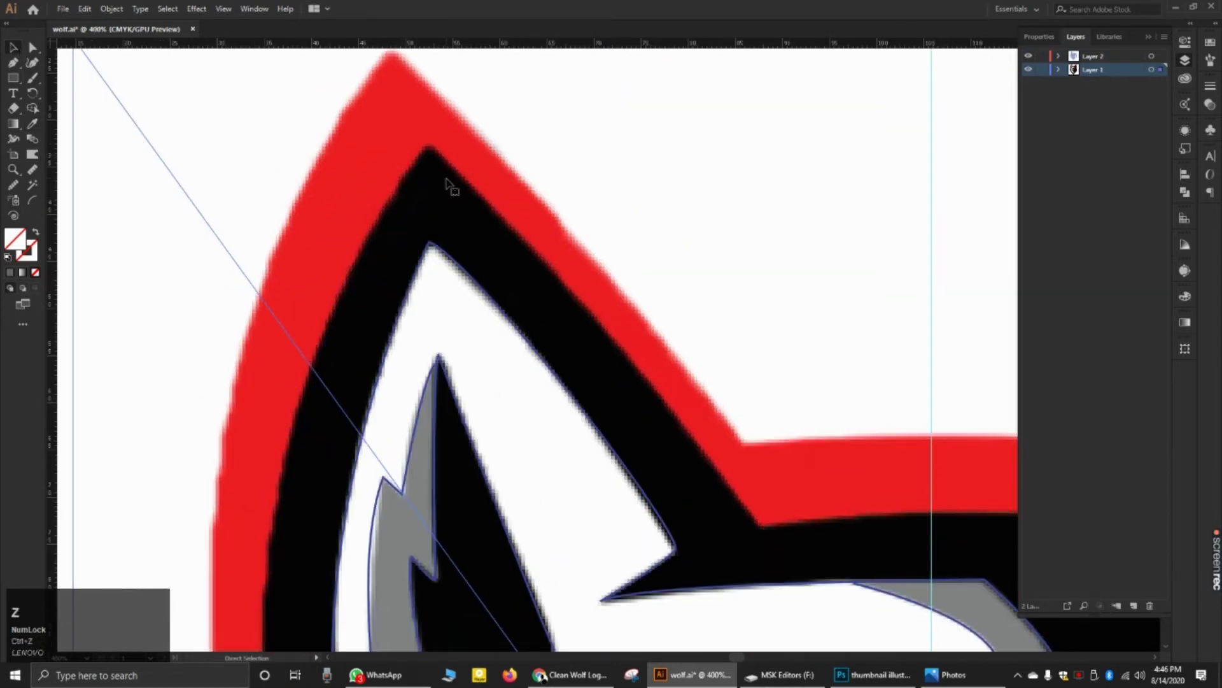
left_click(1042, 69)
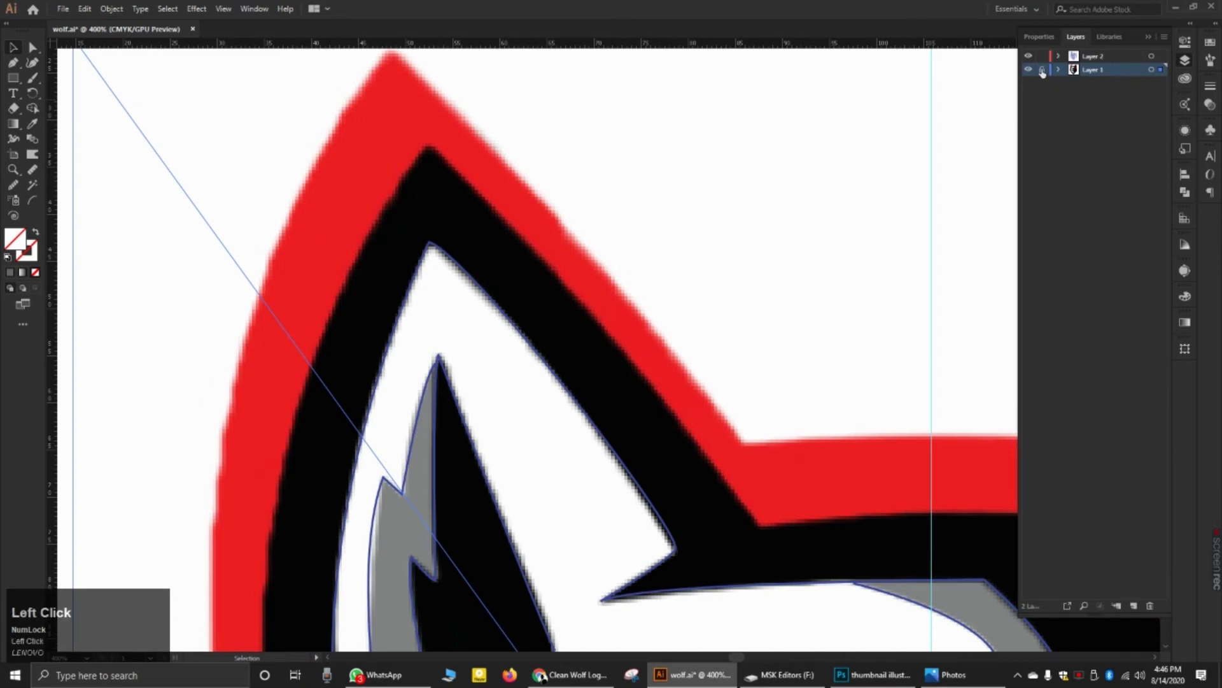
left_click(1093, 59)
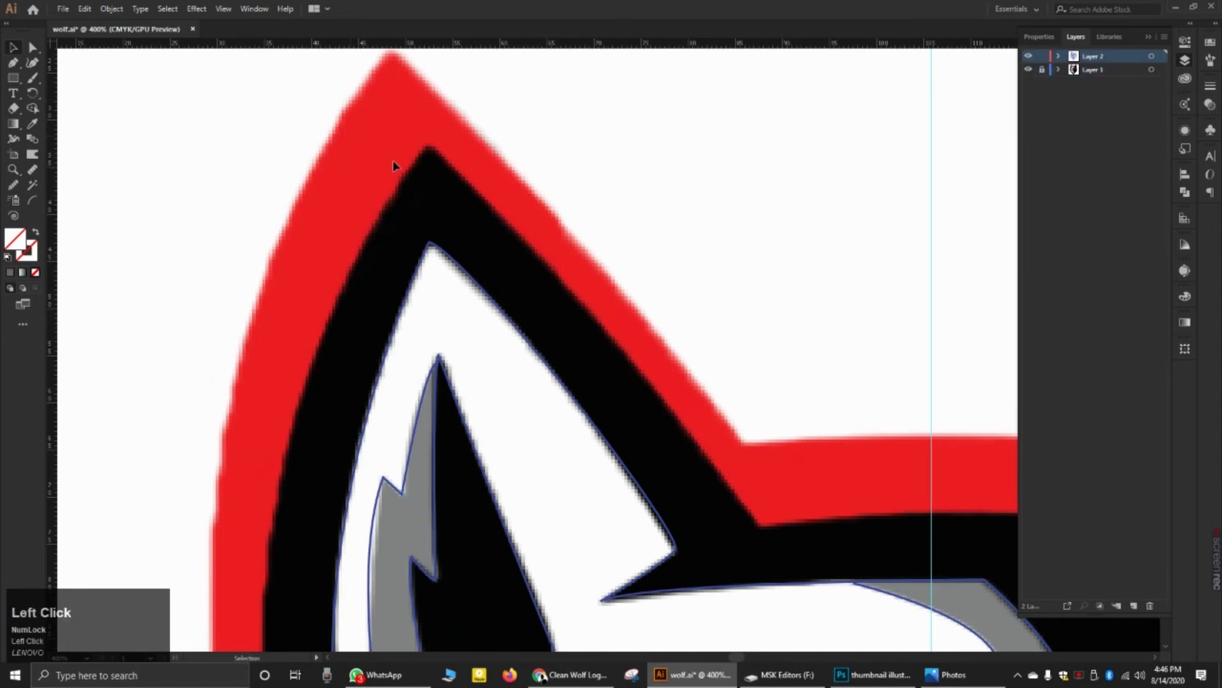
Step: Select the dark head outline and fill it with the black sampled from the reference image with the Eyedropper
left_click(507, 191)
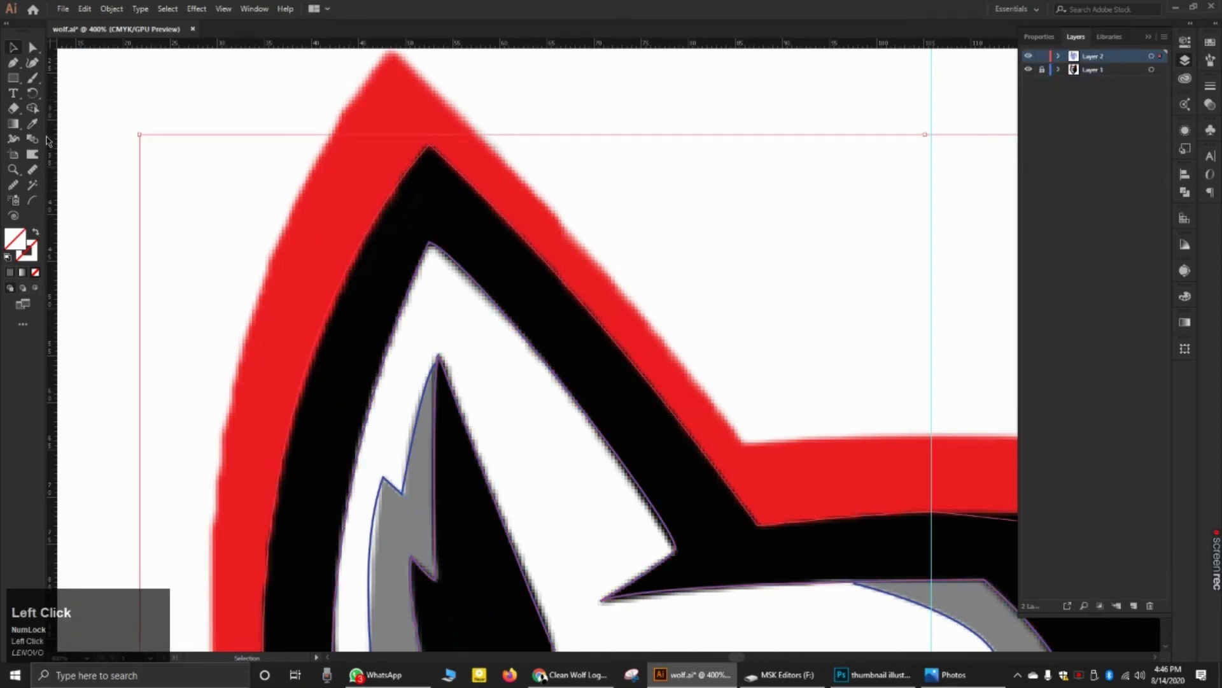
left_click(32, 124)
left_click(401, 228)
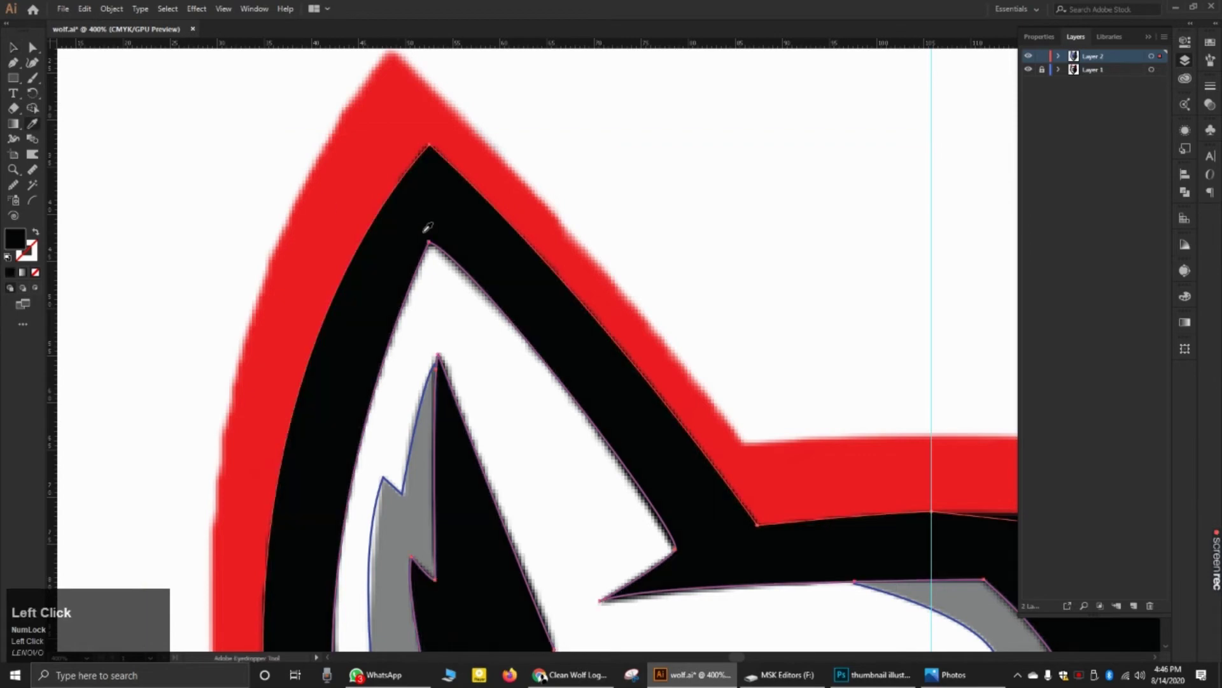
scroll(428, 228, "down", 5)
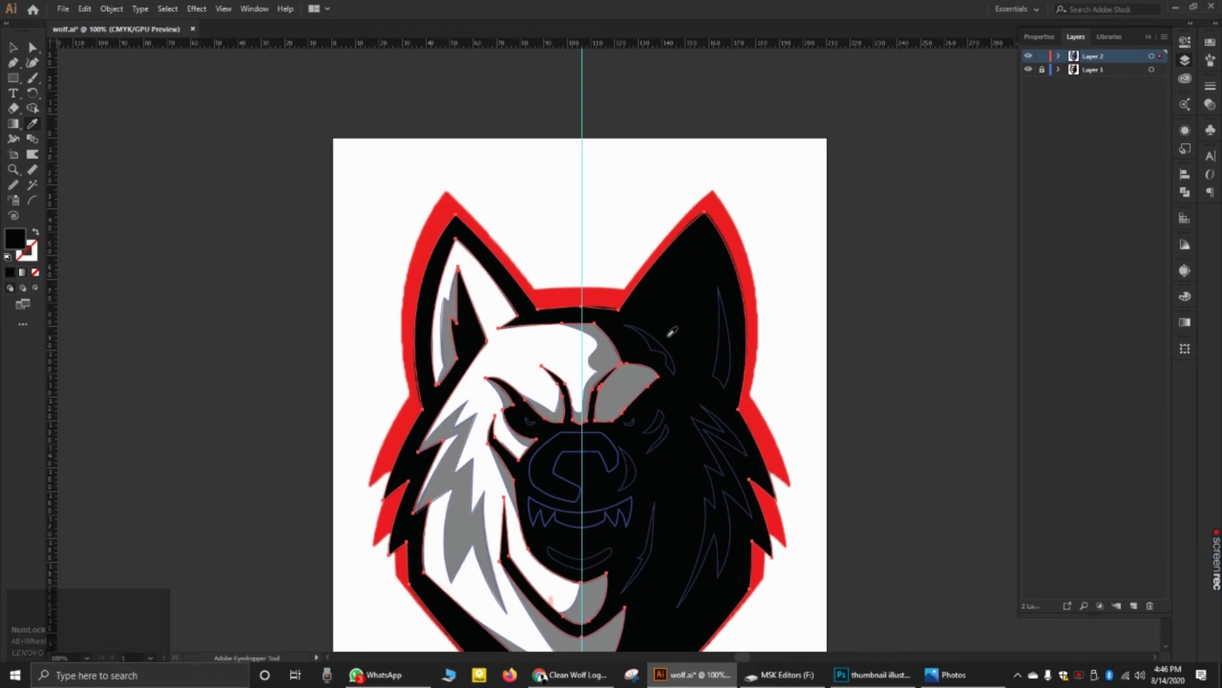
left_click(12, 51)
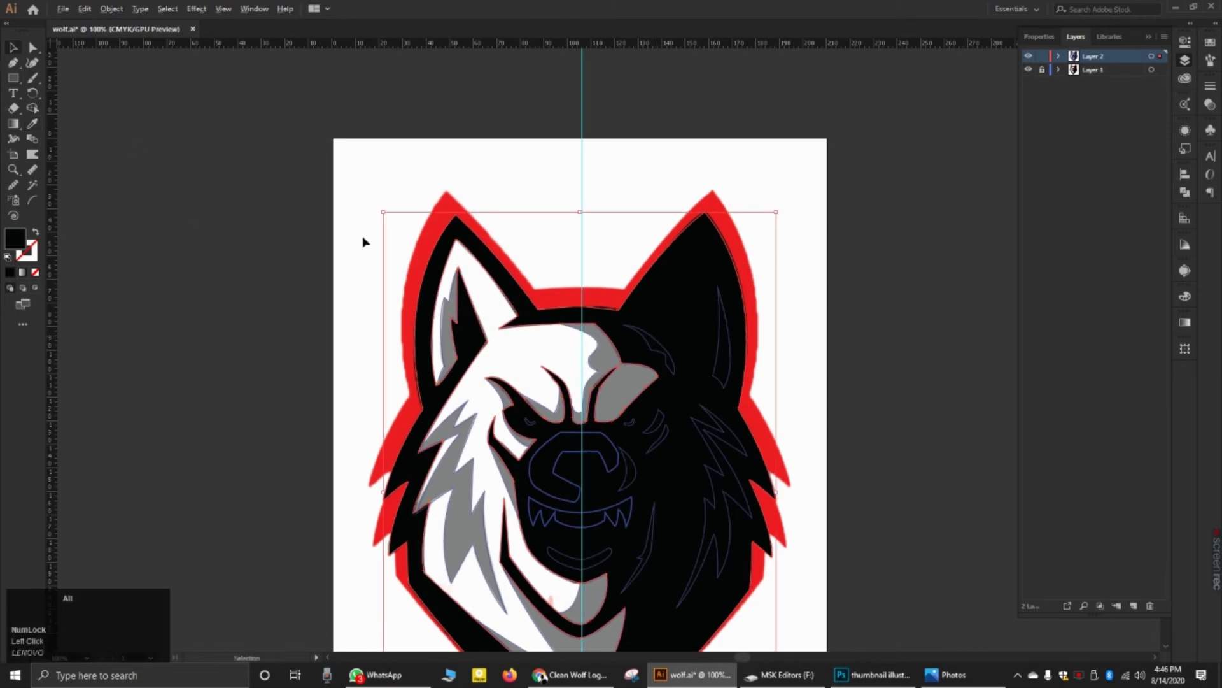
Step: Inspect the black head shape in isolation mode, leave isolation, and undo the black fill
scroll(363, 240, "up", 3)
left_click(642, 246)
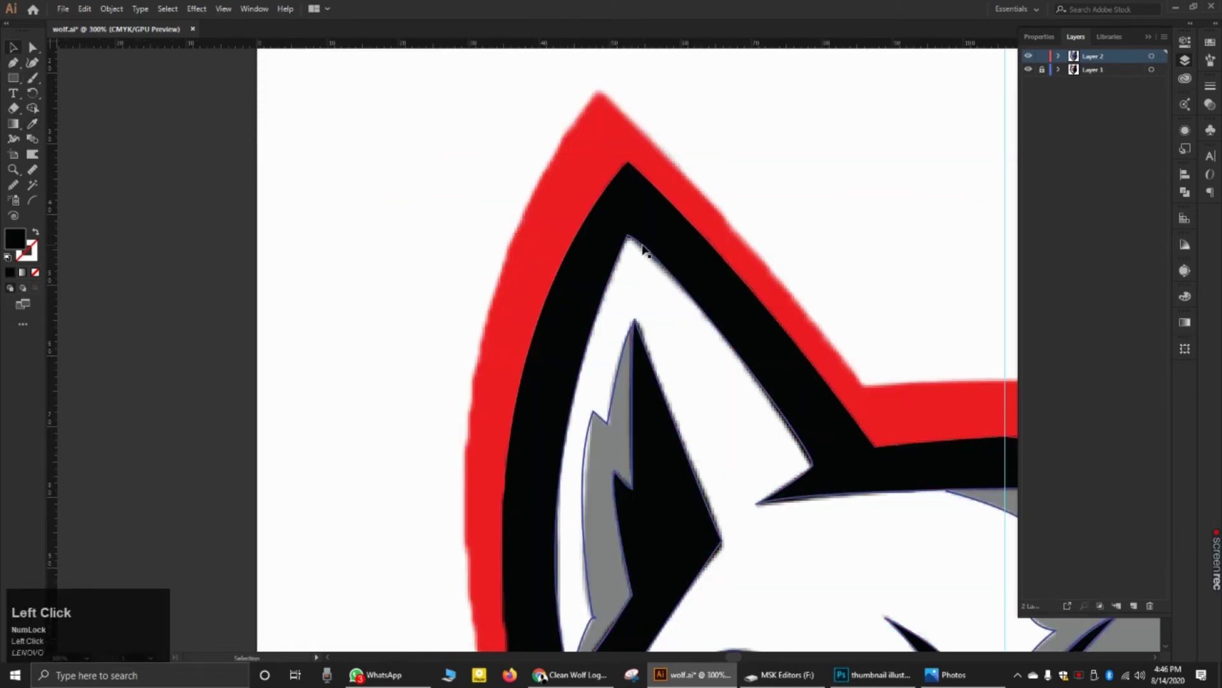
mouse_move(659, 229)
left_mouse_down()
mouse_move(638, 242)
mouse_move(658, 225)
left_mouse_up()
key("ctrl+z")
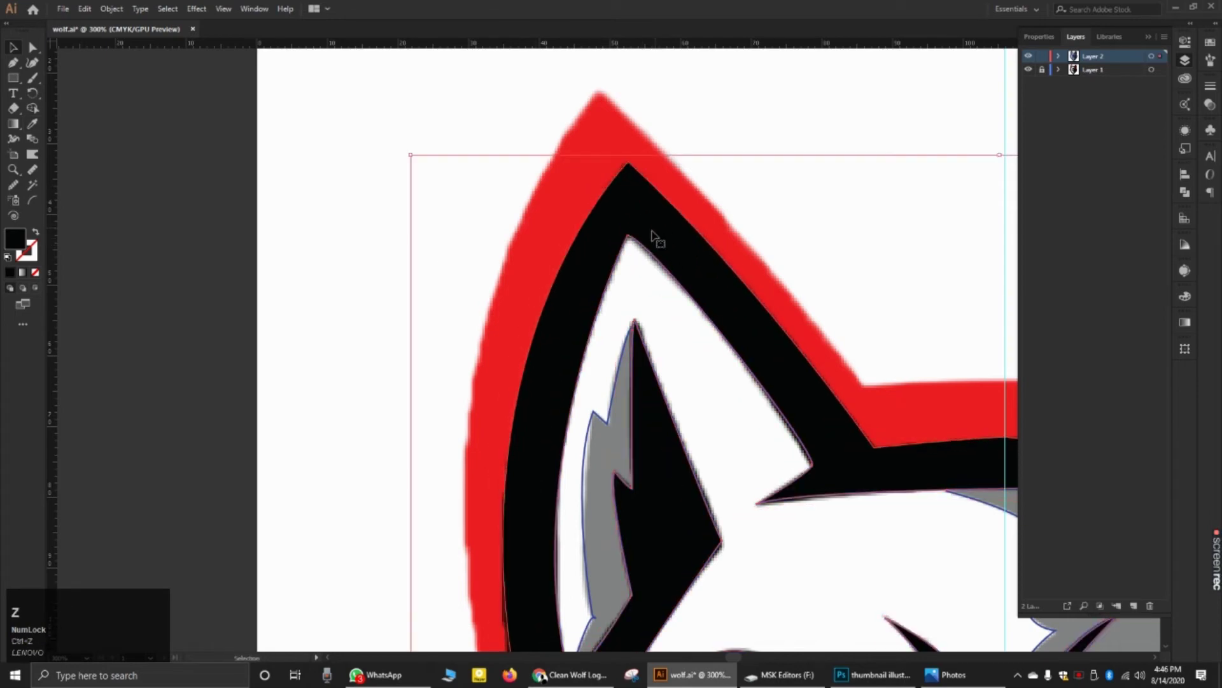
double_click(645, 247)
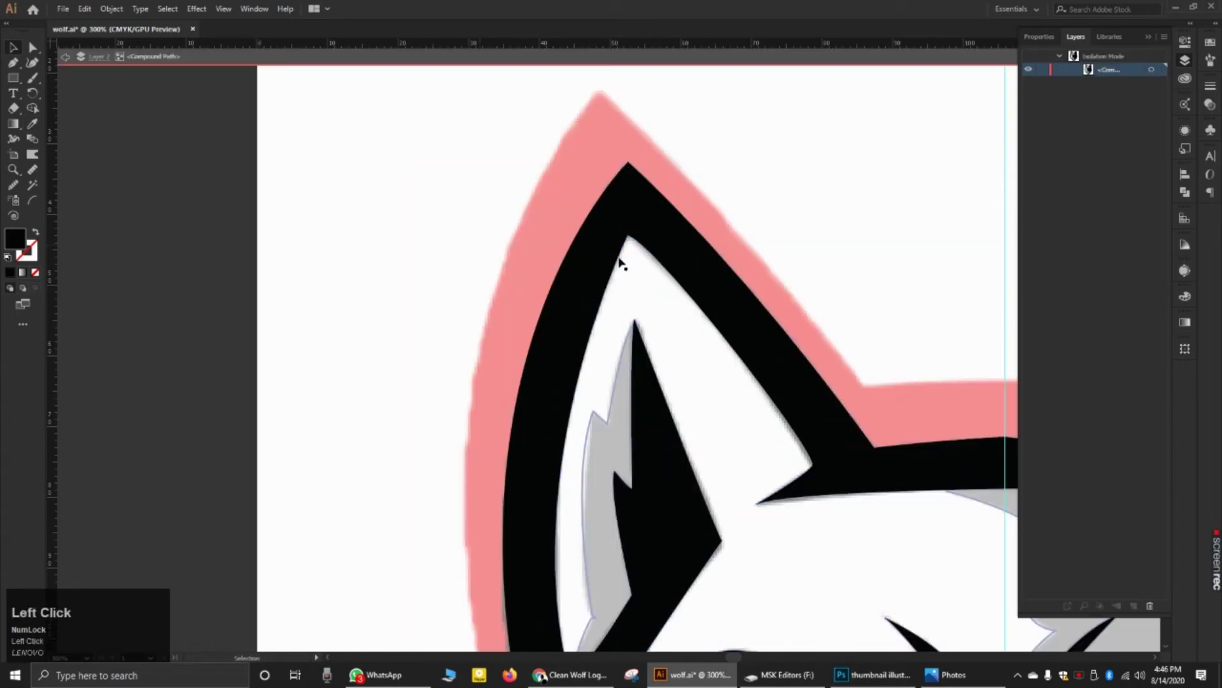
double_click(391, 255)
Step: Select the inner face and ear shape and fill it with the white sampled from the reference image with the Eyedropper
left_click(610, 275)
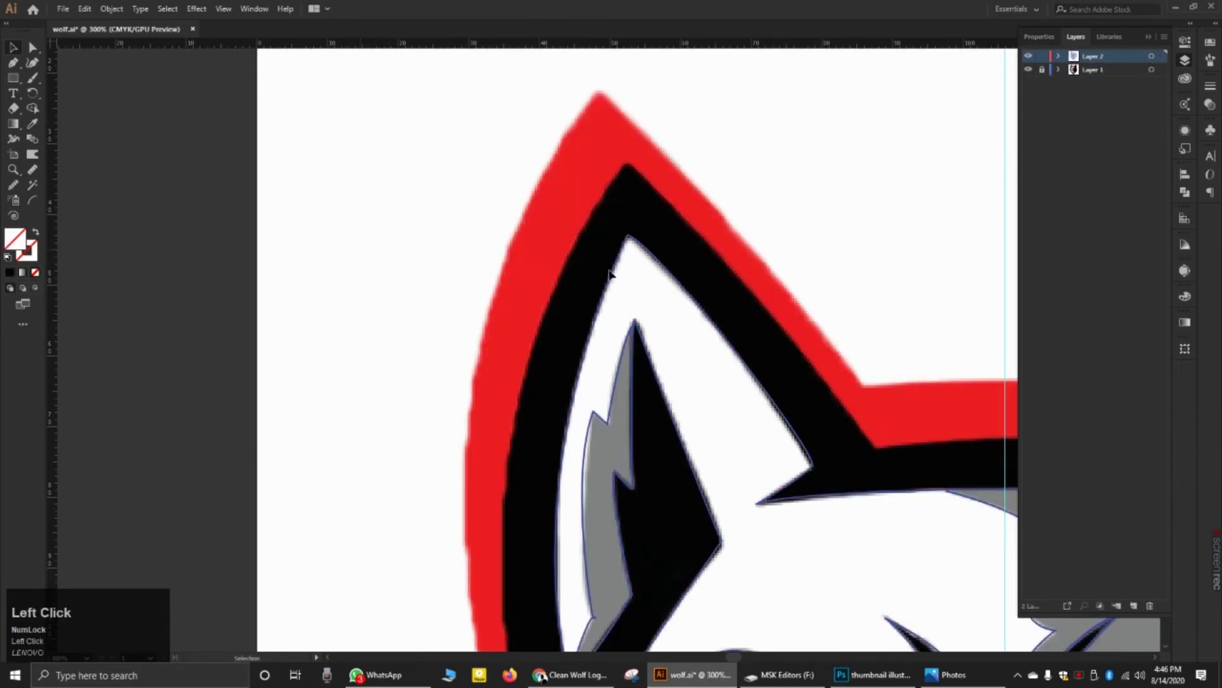
left_click(611, 275)
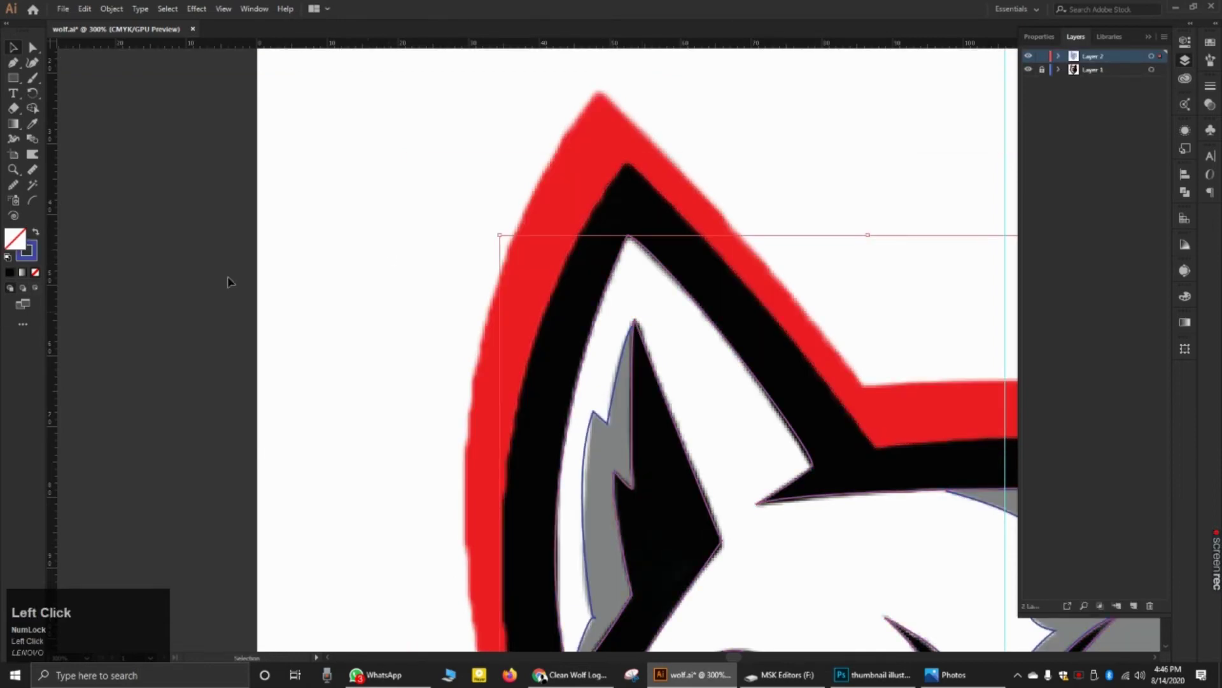
left_click(31, 126)
left_click(741, 353)
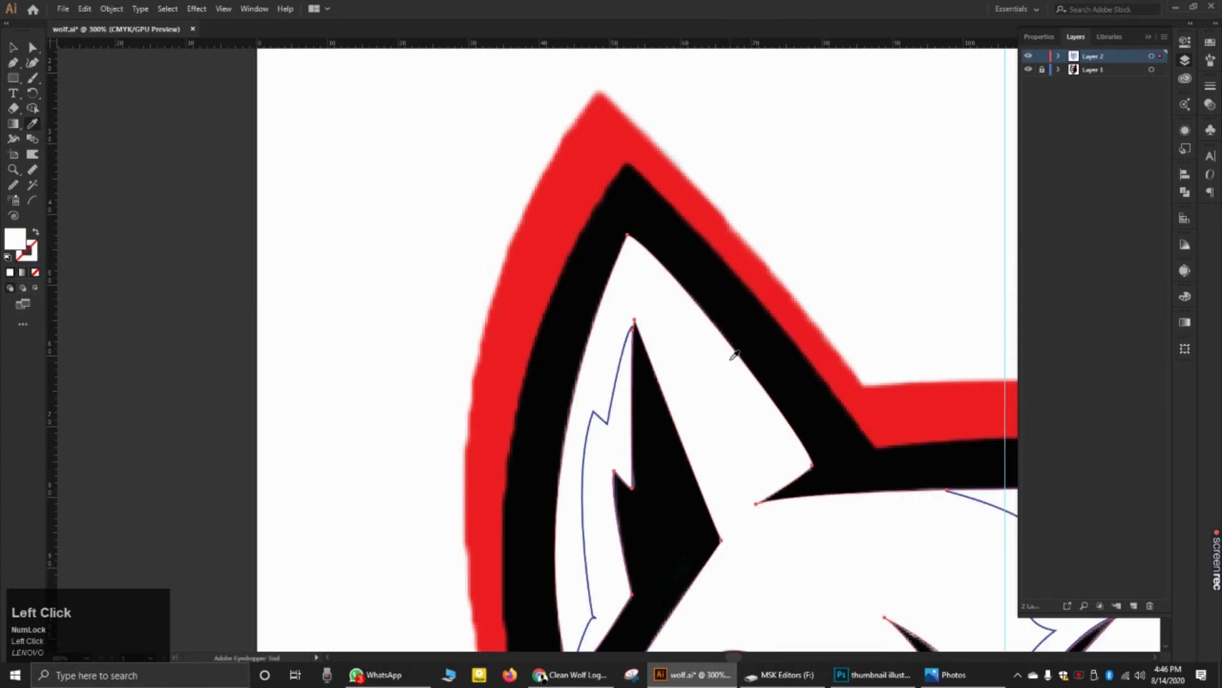
Step: Hide the reference image on Layer 1 to check the traced shapes on their own
scroll(732, 350, "down", 4)
scroll(613, 378, "down", 1)
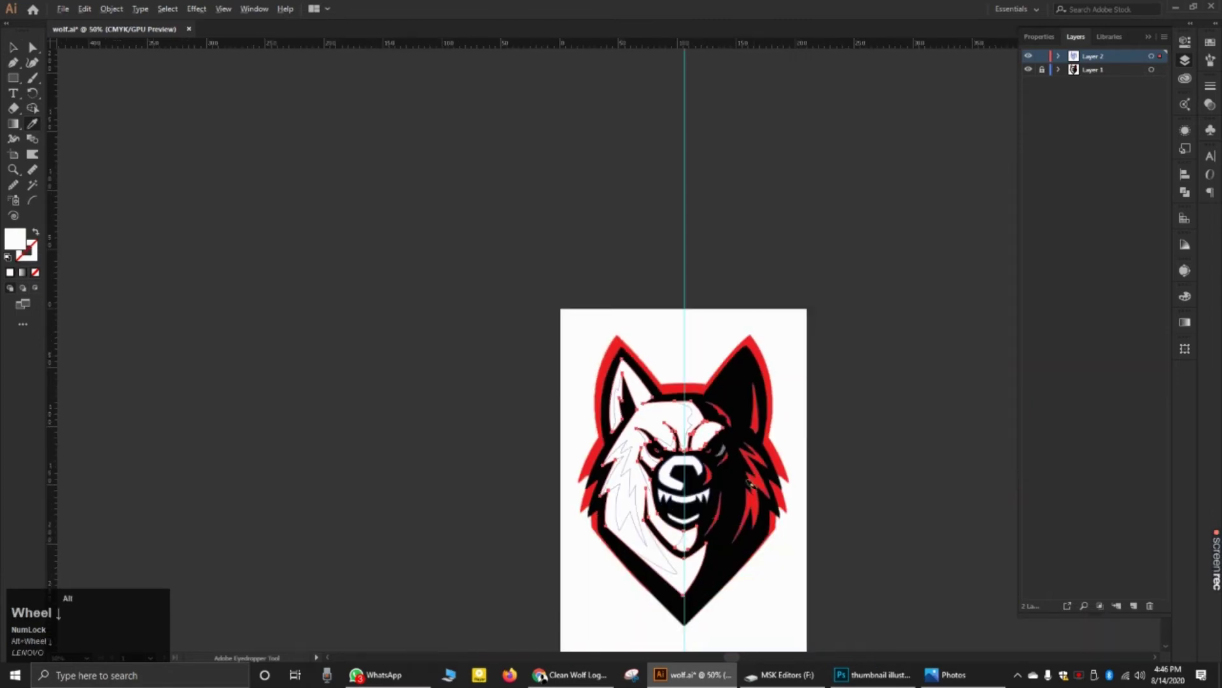
scroll(783, 418, "down", 1)
scroll(818, 503, "up", 2)
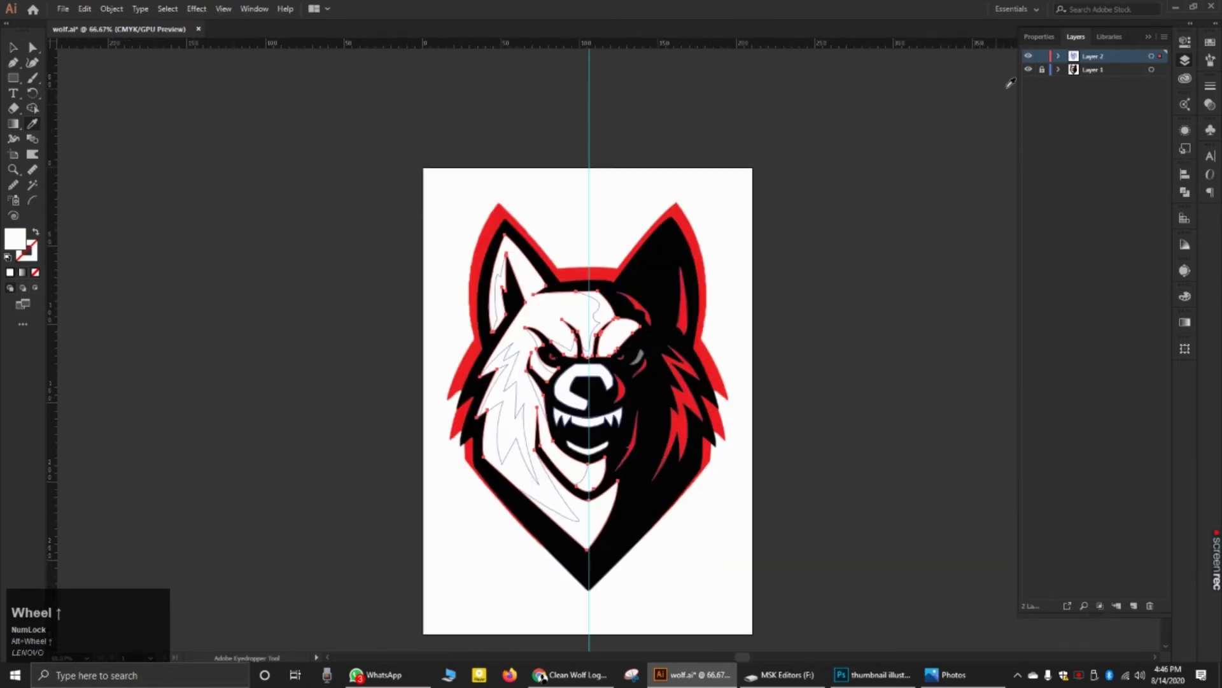
left_click(1030, 70)
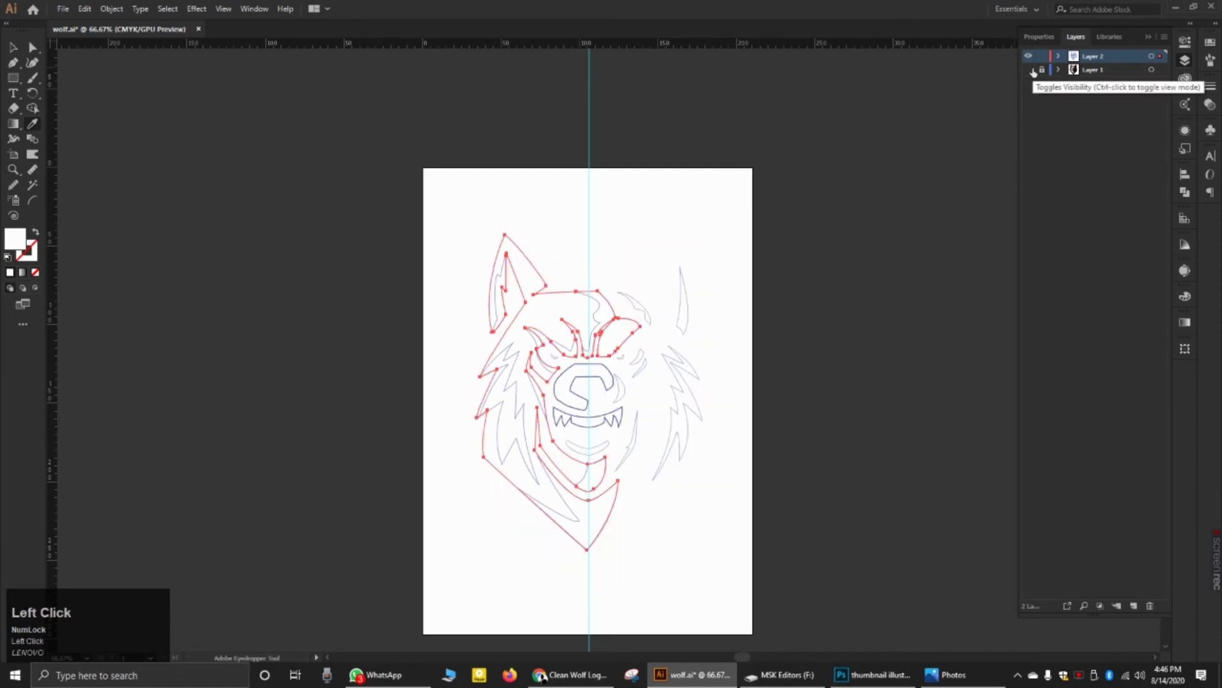
Step: Compare the traced shapes with the reference image by toggling Layer 1's visibility, and inspect the compound path among Layer 2's objects
left_click(1030, 70)
left_click(1030, 70)
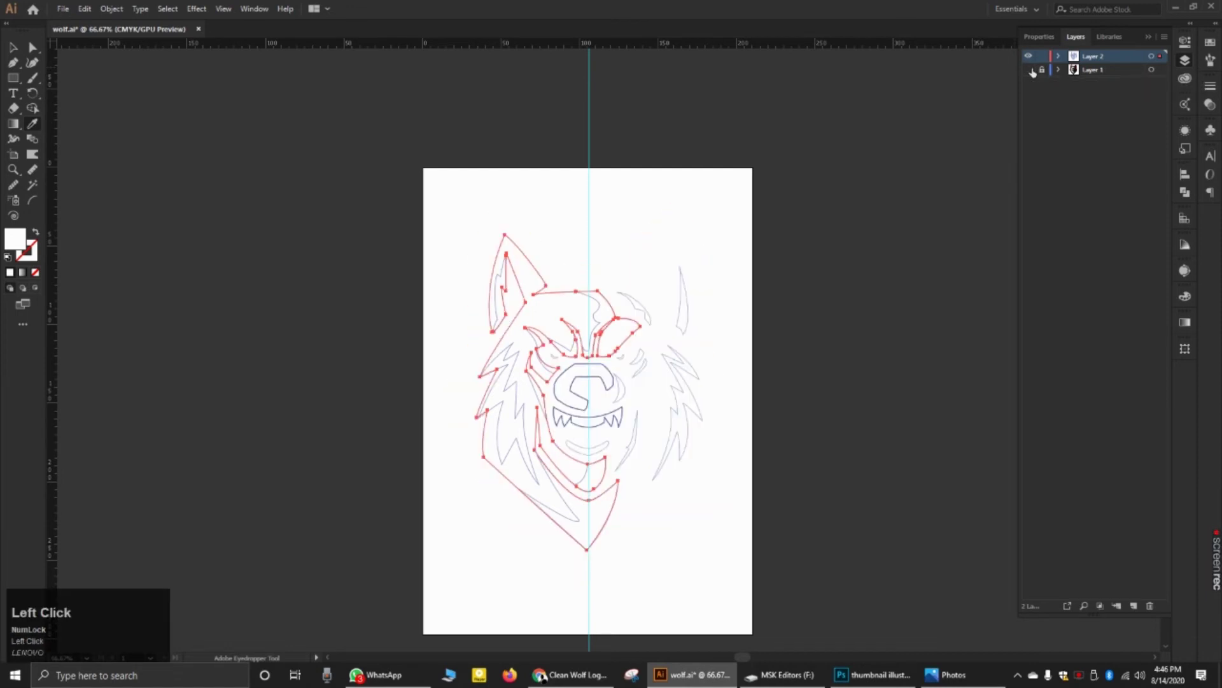
left_click(1030, 70)
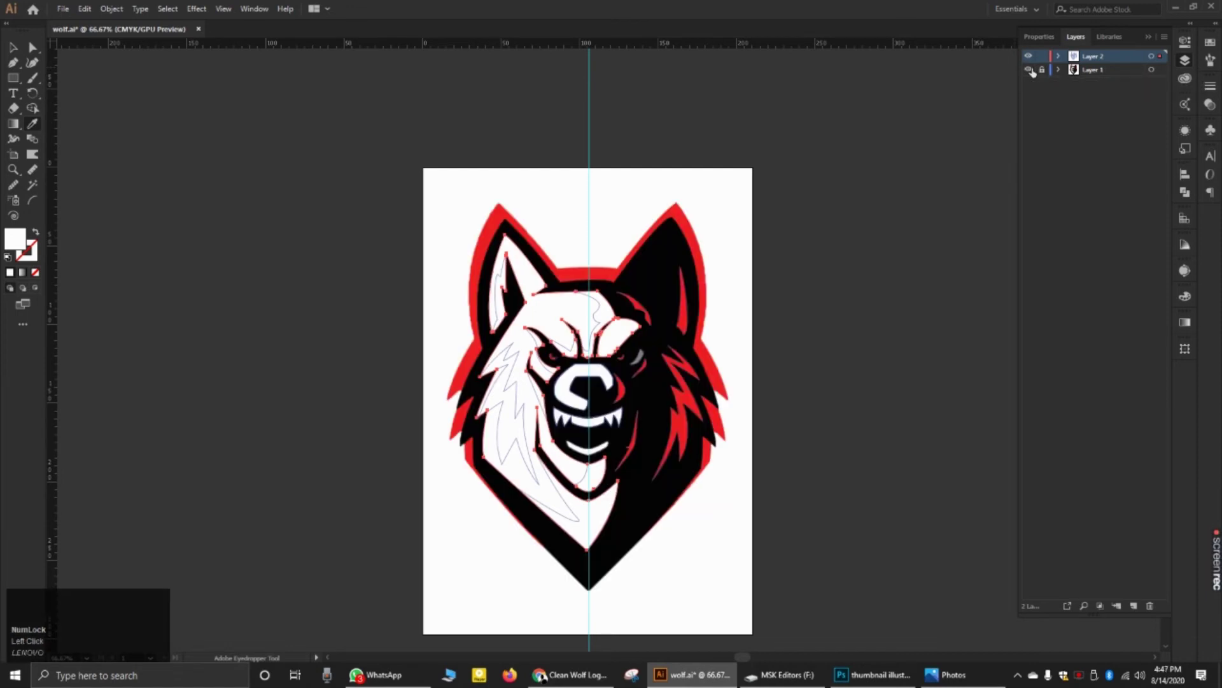
left_click(1058, 57)
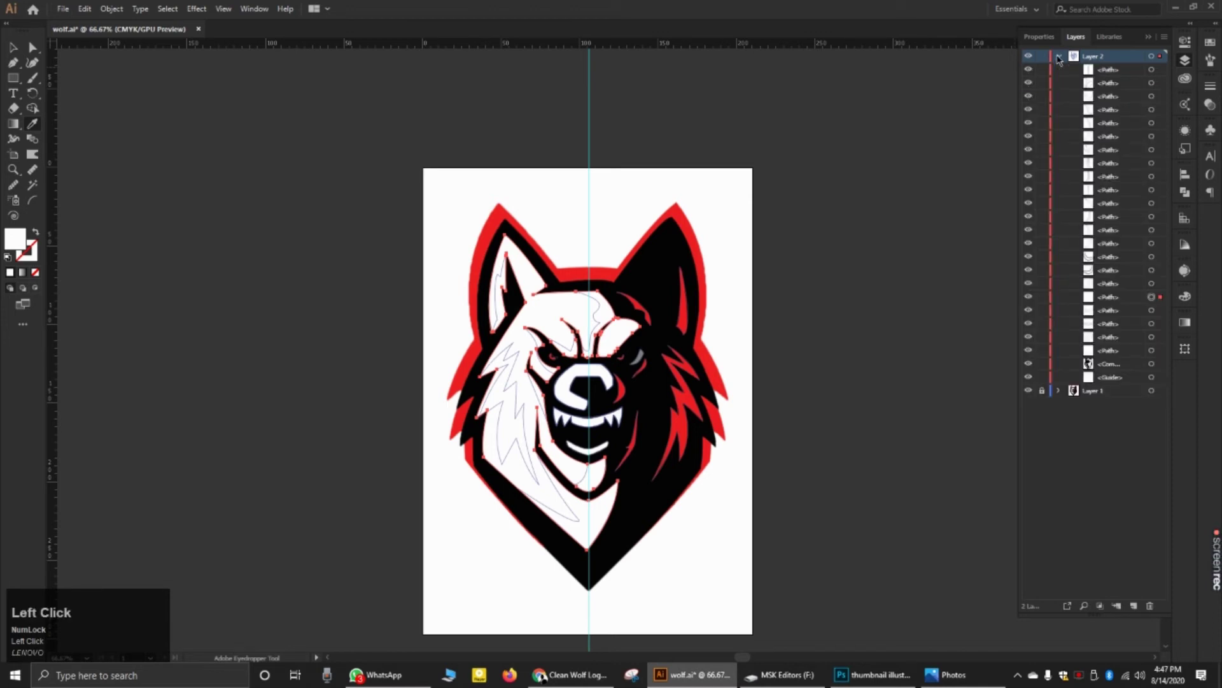
left_click(1109, 365)
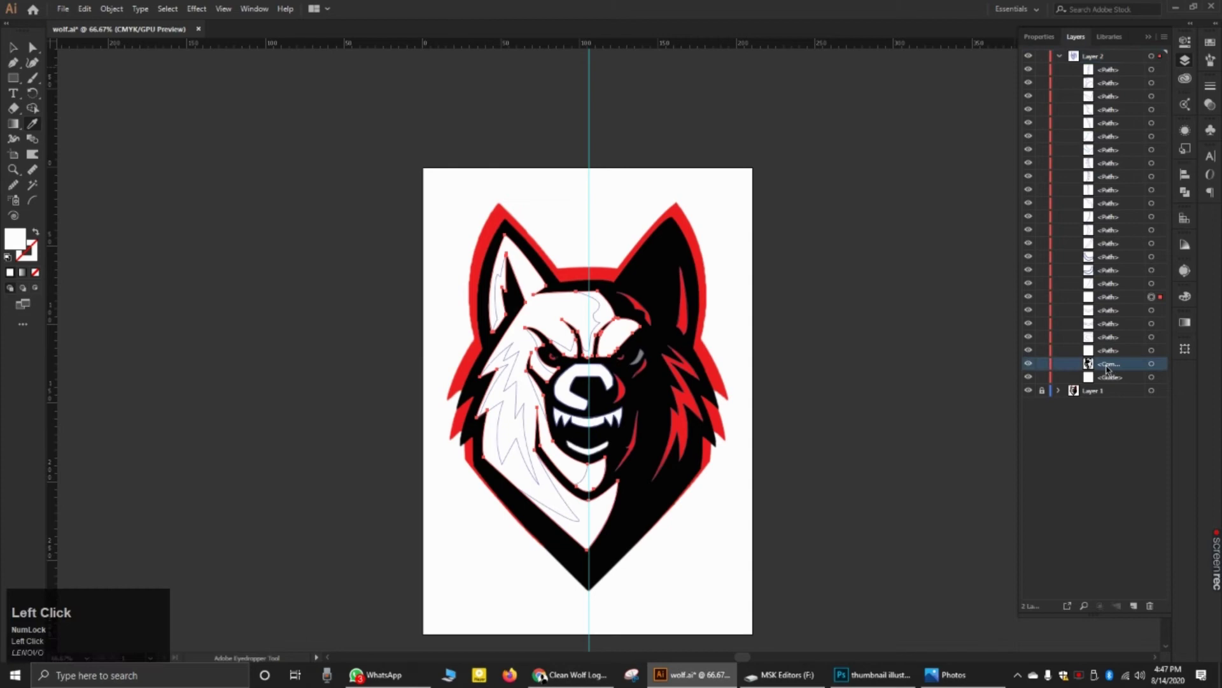
left_click(1029, 391)
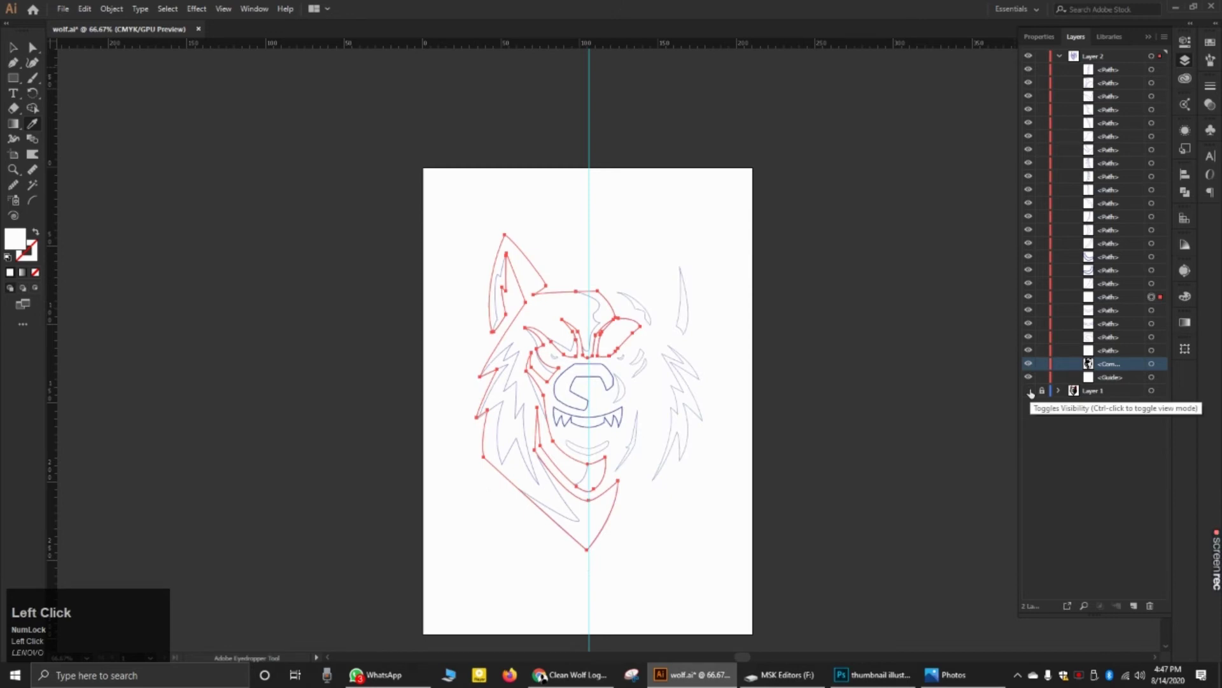
left_click(1030, 391)
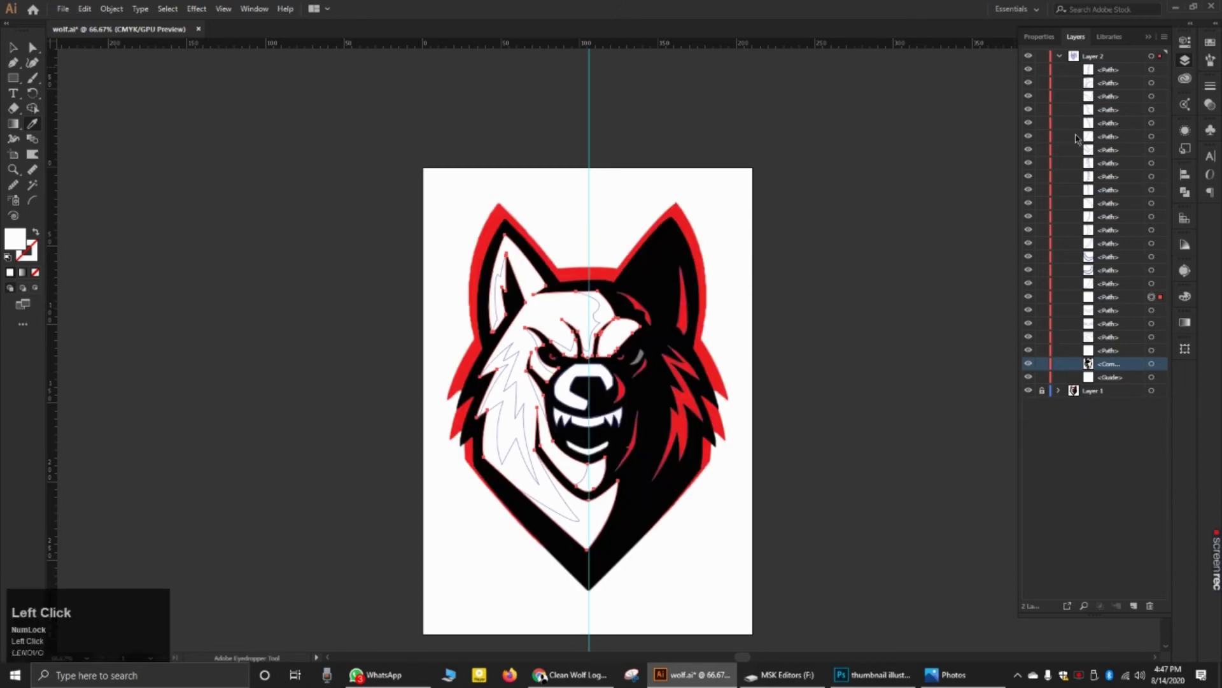
left_click(1058, 57)
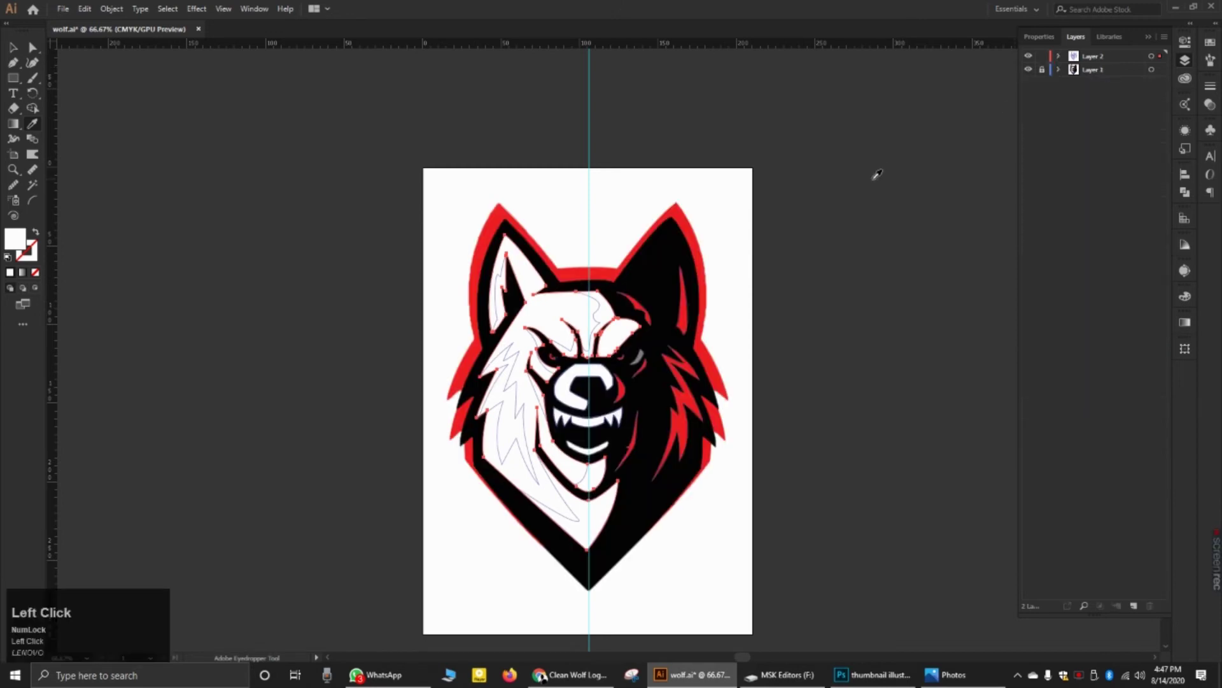
Step: Undo the white fill on the inner face and ear shape so it has only its blue outline on Layer 2
left_click(1102, 60)
scroll(598, 251, "up", 3)
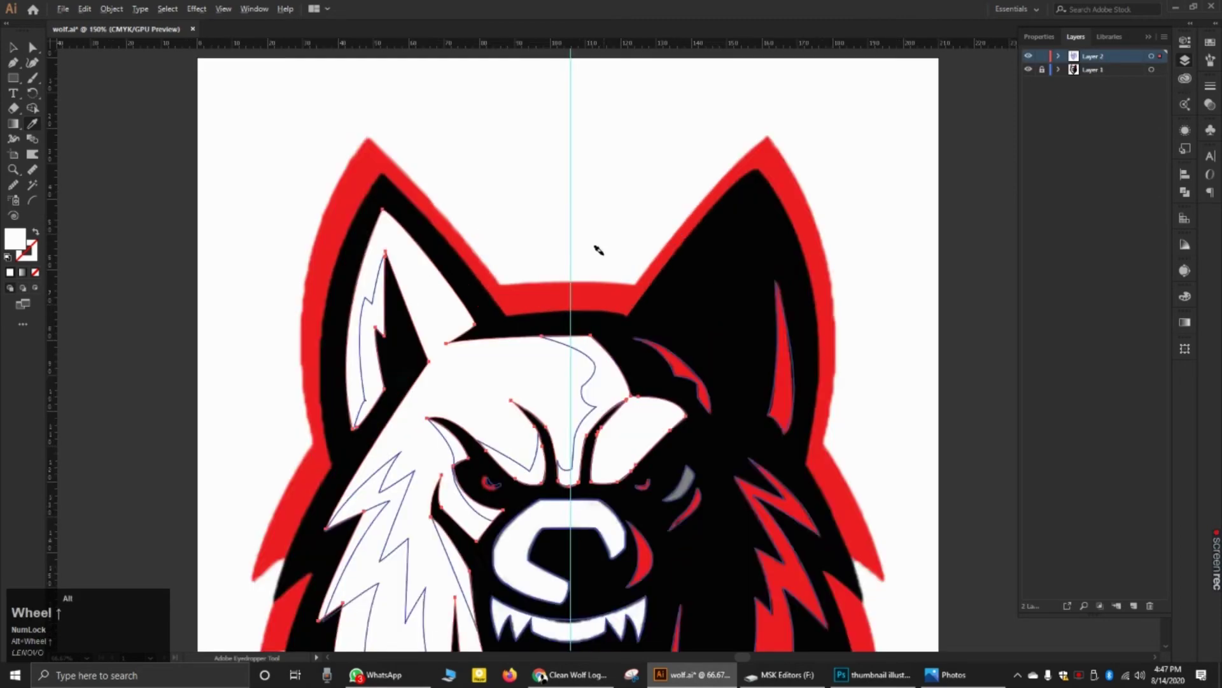
scroll(449, 345, "up", 1)
scroll(449, 346, "down", 3)
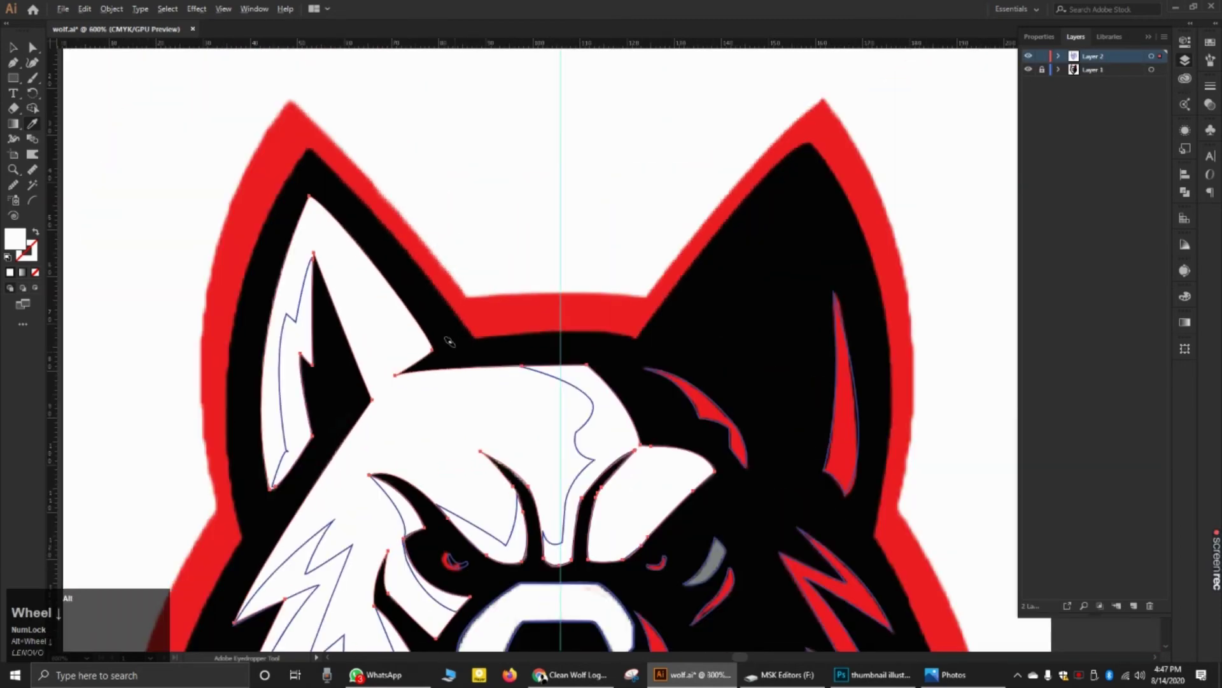
left_click(12, 48)
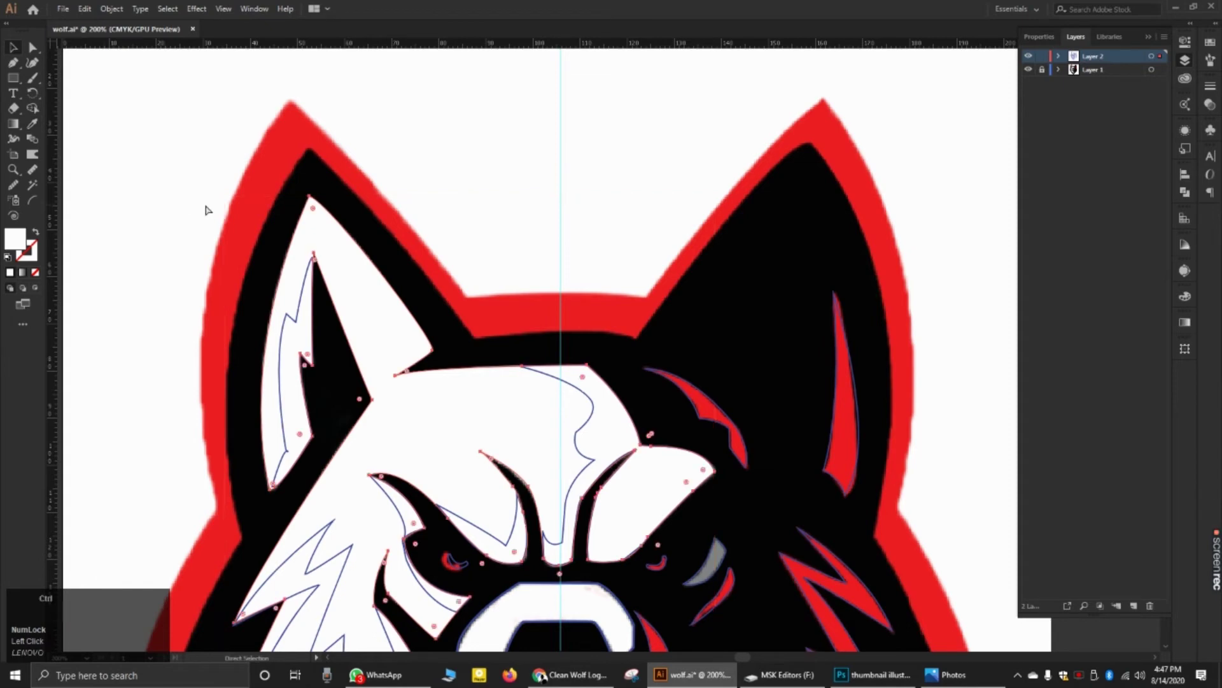
key("ctrl+z")
key("ctrl+z")
key("ctrl+z")
key("ctrl+z")
key("ctrl+z")
key("ctrl+z")
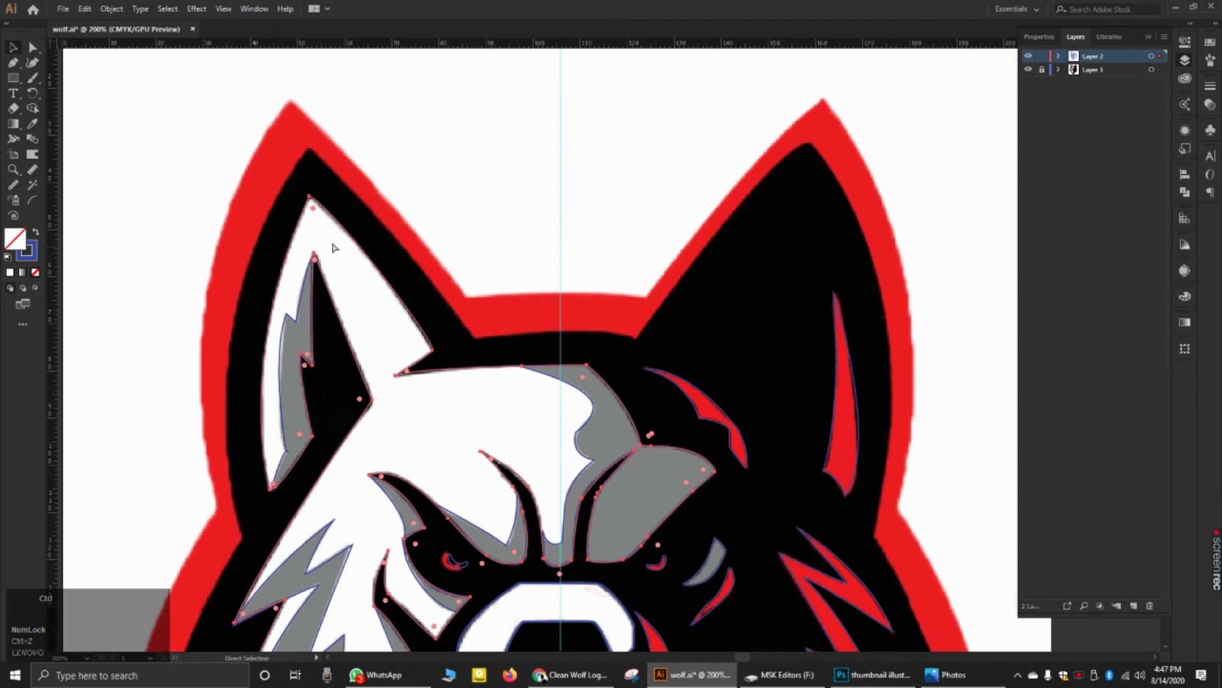
Step: Select the outer head compound path at the left ear tip and fill it with black sampled with the Eyedropper
left_click(14, 49)
left_click(248, 159)
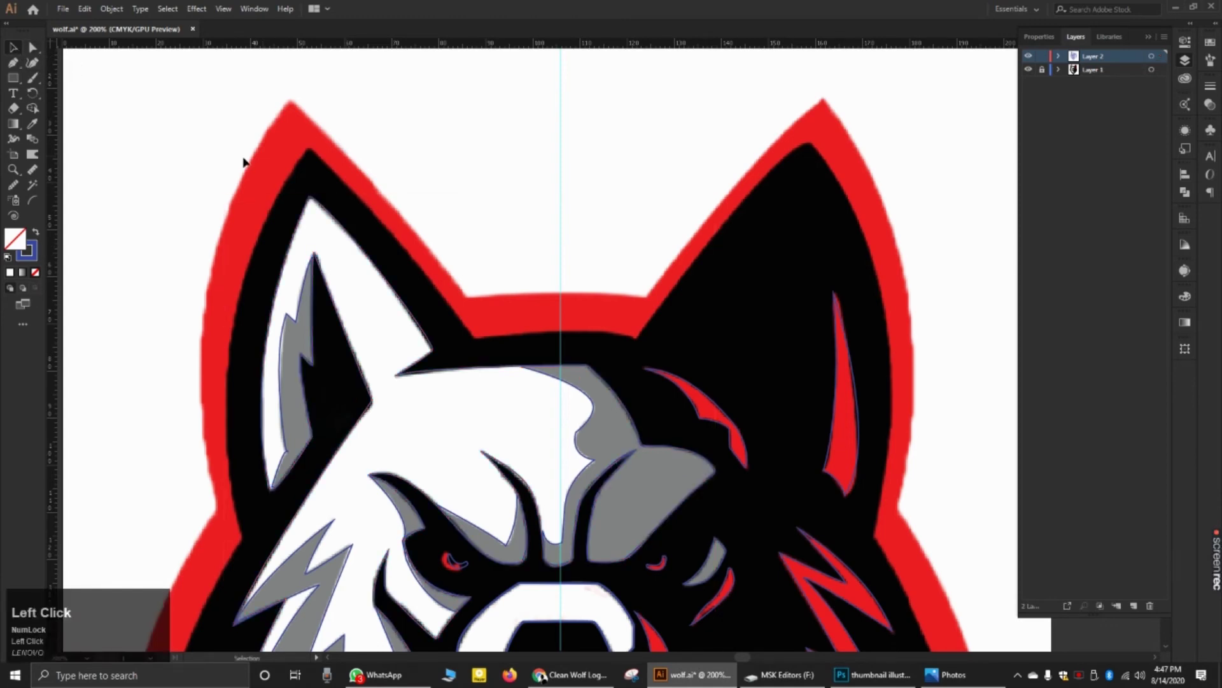
scroll(251, 156, "up", 3)
left_click(381, 212)
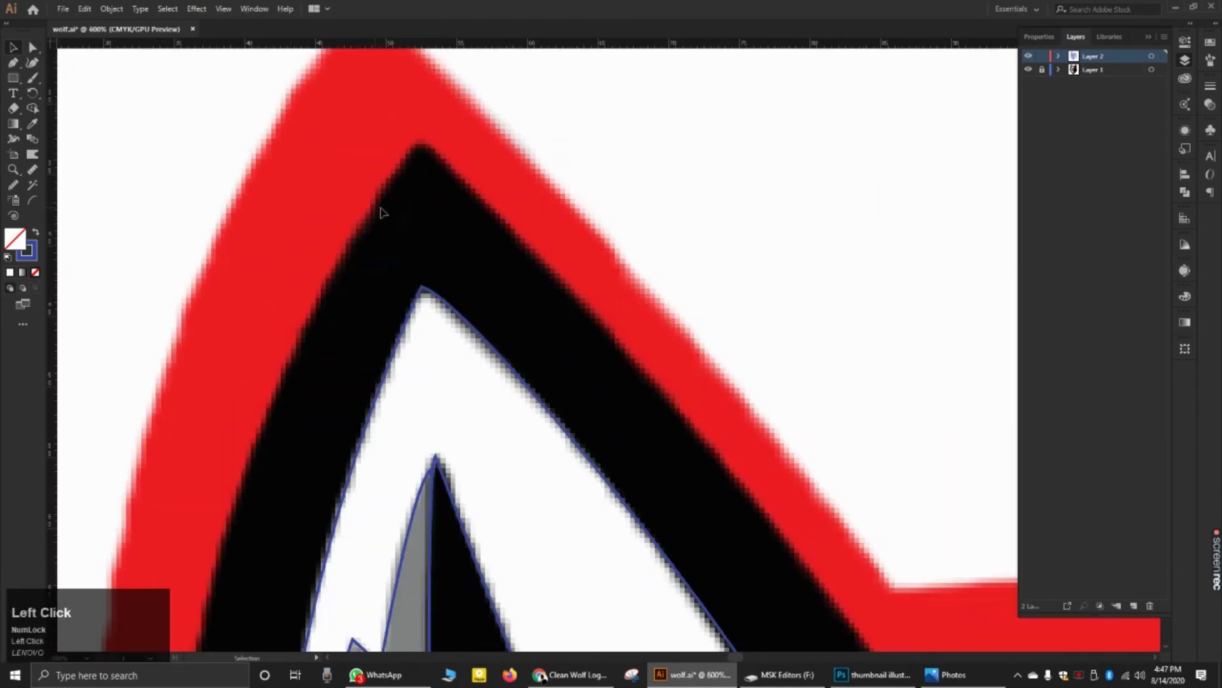
mouse_move(384, 202)
left_mouse_down()
mouse_move(404, 213)
mouse_move(402, 184)
left_mouse_up()
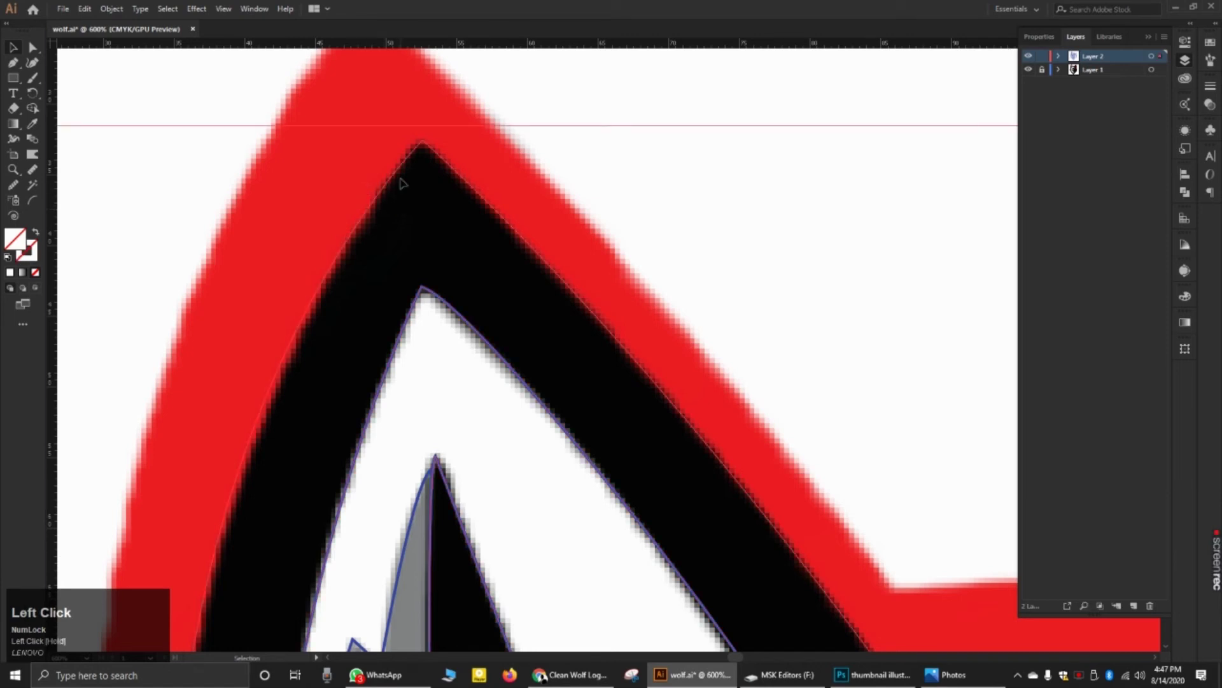
left_click(33, 125)
left_click(372, 265)
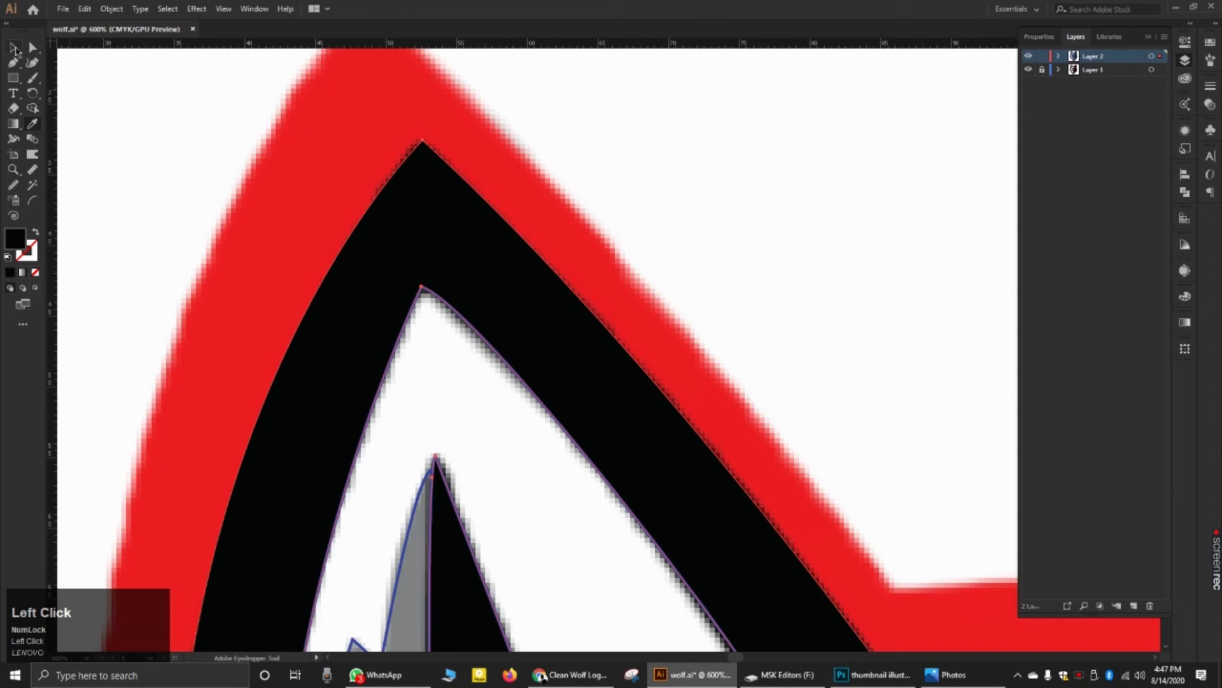
left_click(13, 48)
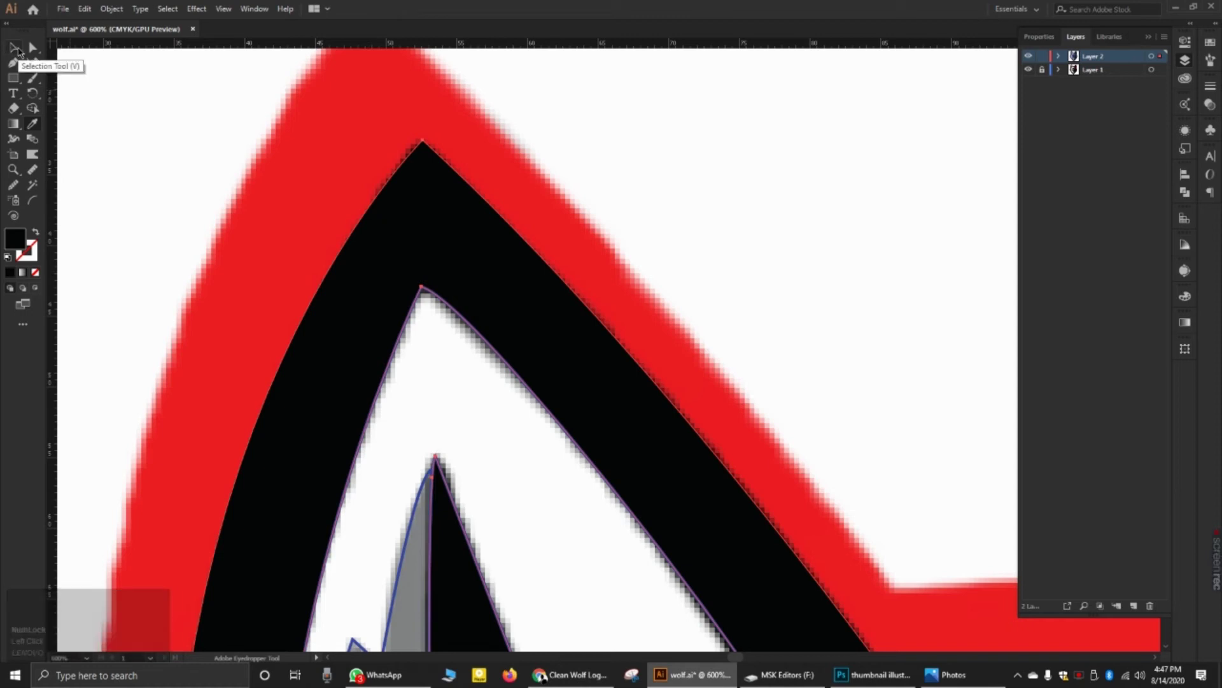
Step: Expand Layer 2 and check the black head shape with the reference image on Layer 1 hidden, then show Layer 1 again
left_click(1058, 57)
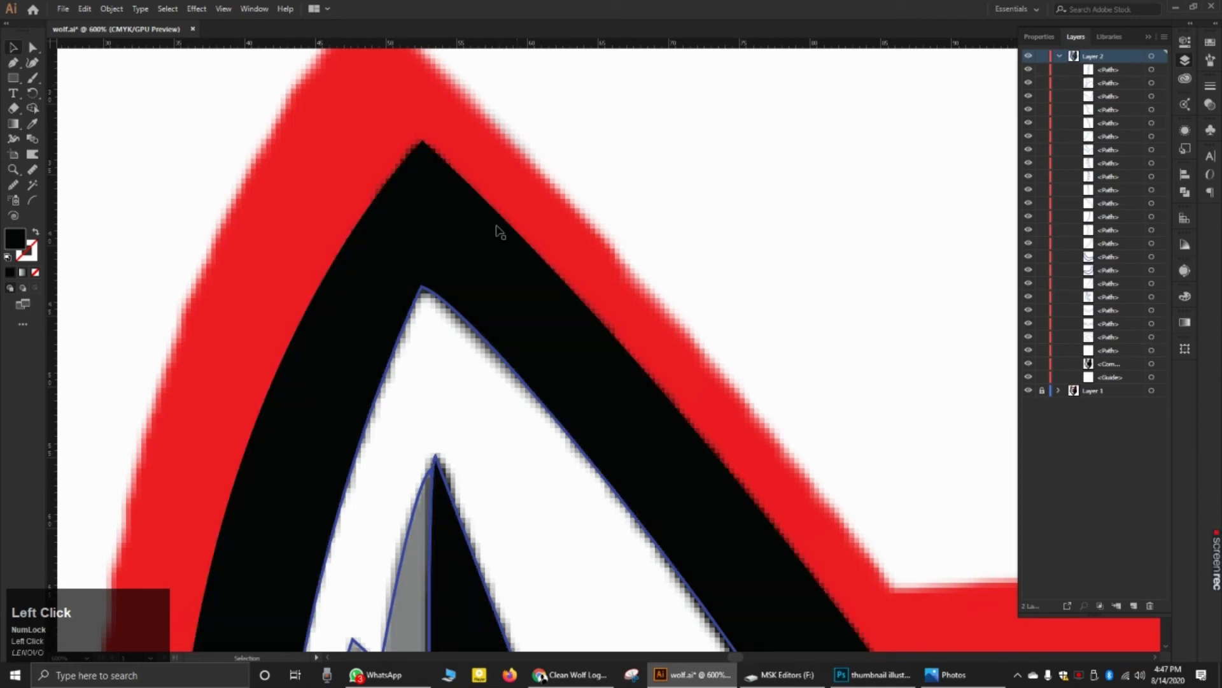
scroll(490, 229, "down", 2, "alt")
scroll(487, 226, "down", 3, "alt")
scroll(489, 230, "up", 5, "alt")
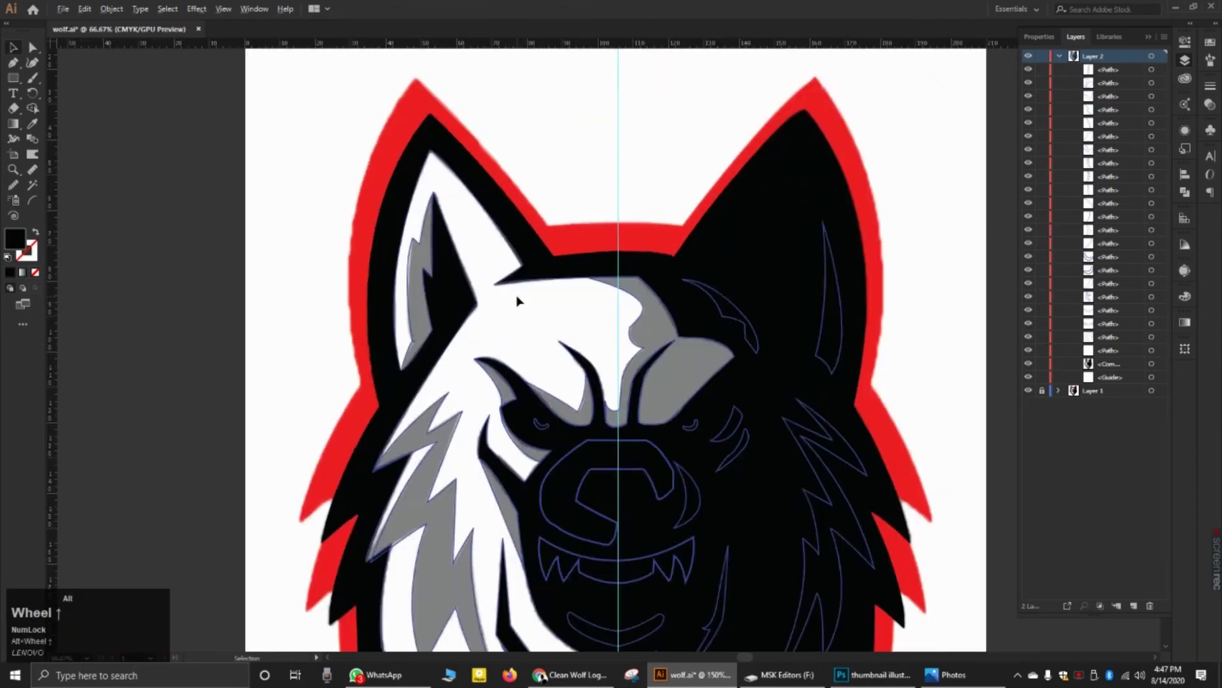
left_click(1029, 391)
scroll(825, 378, "down", 5, "alt")
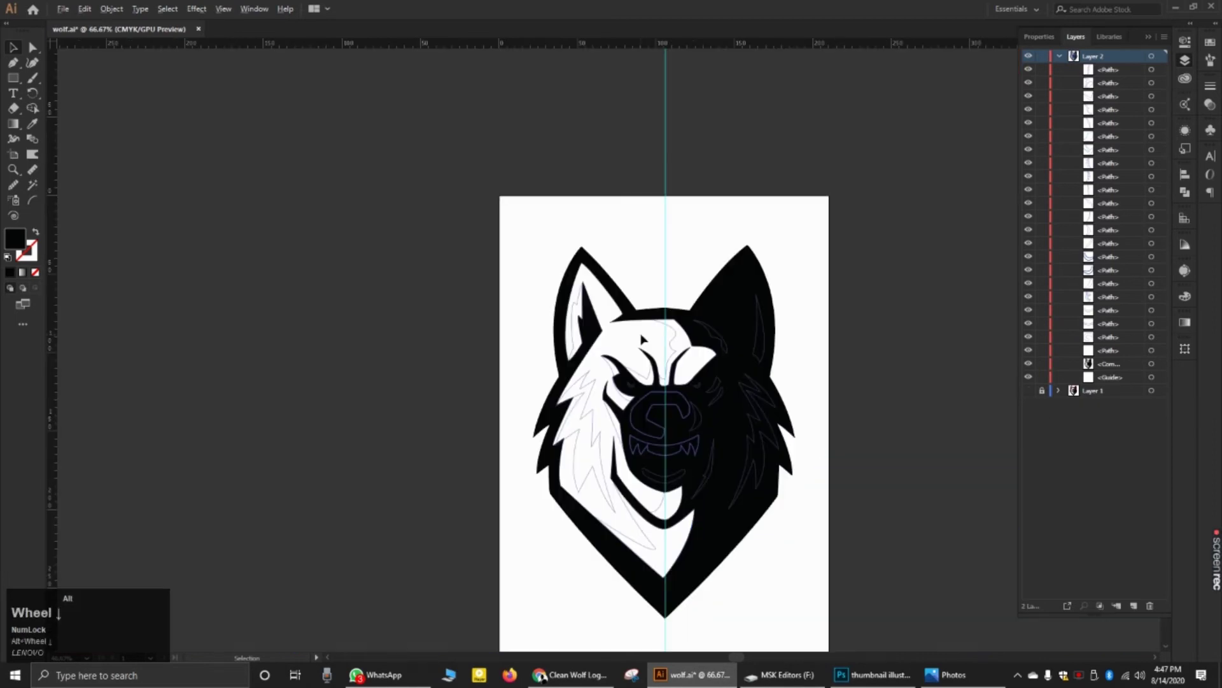
scroll(707, 413, "up", 2, "alt")
scroll(735, 442, "down", 1, "alt")
scroll(406, 130, "up", 1, "alt")
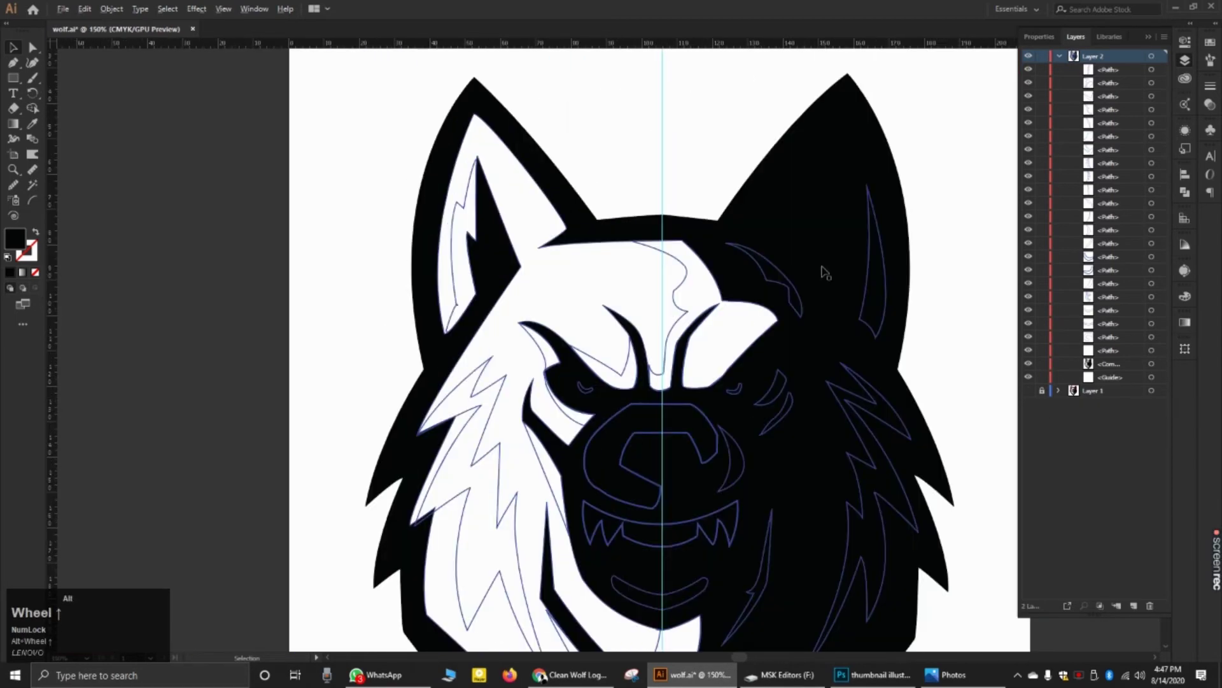
left_click(1030, 391)
Step: Try to fill the selected head and inner face shapes with white sampled with the Eyedropper, undo it, and clear the selection
scroll(477, 132, "up", 2, "alt")
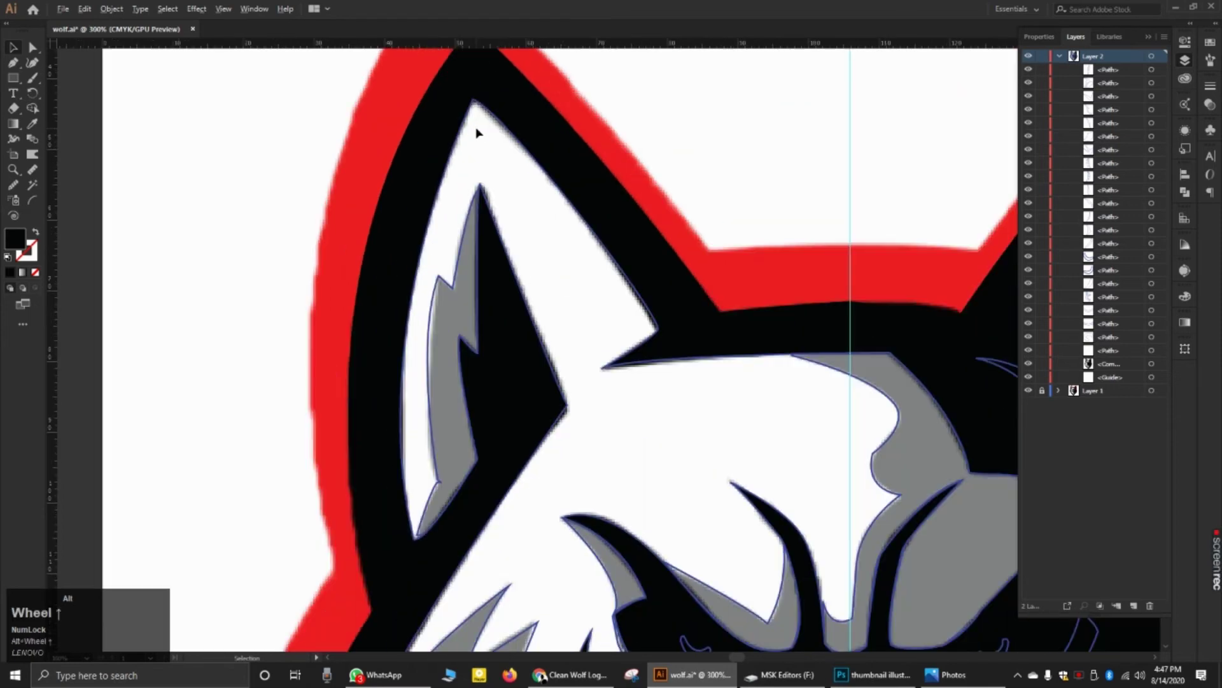
left_click(13, 48)
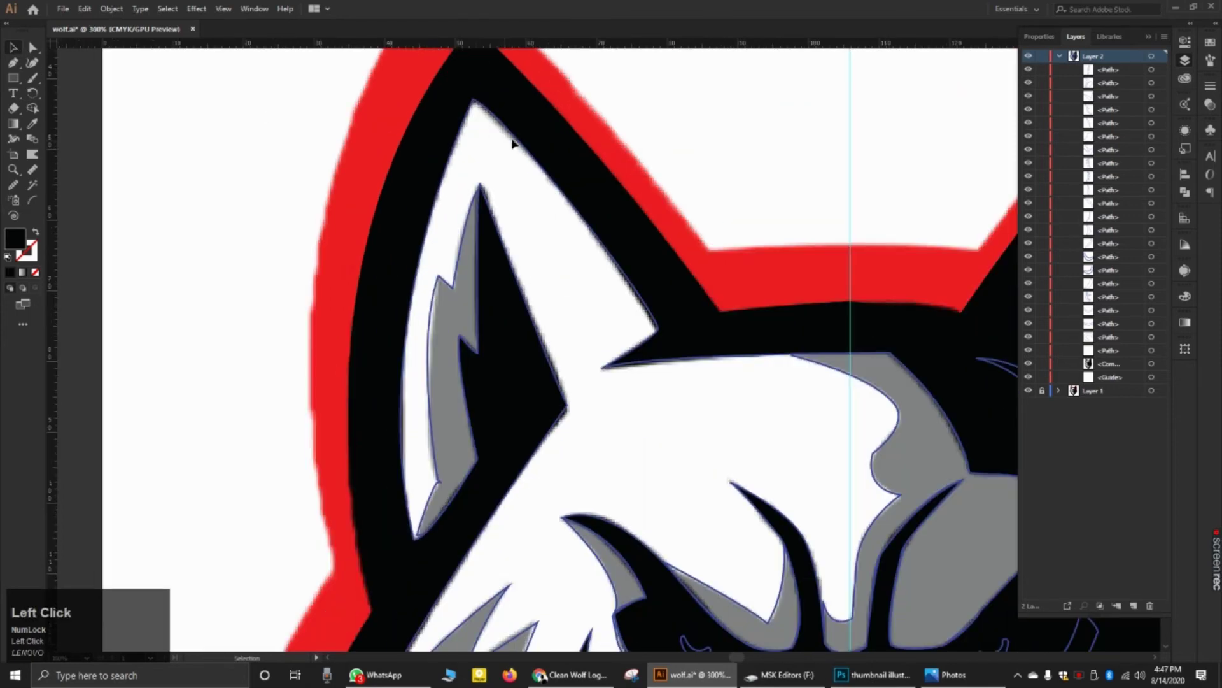
left_click(445, 140)
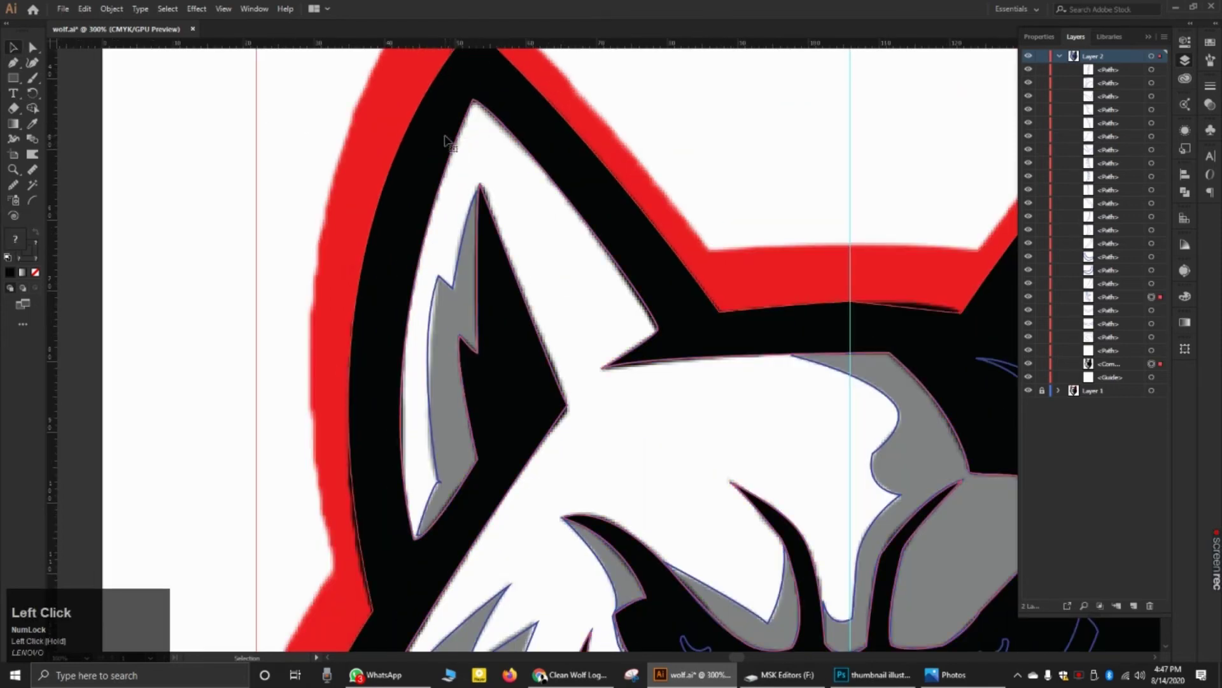
left_click_drag(582, 332, 644, 412)
scroll(644, 412, "down", 1)
scroll(643, 293, "down", 1)
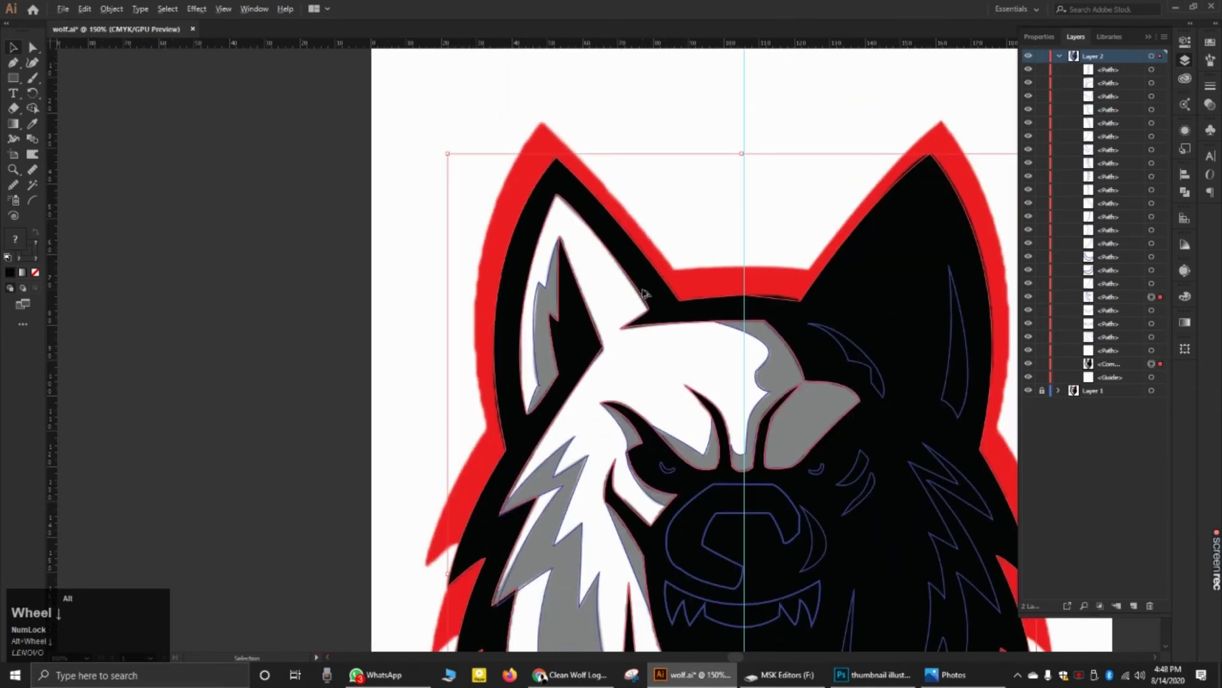
key("i")
left_click(545, 310)
left_click(625, 287)
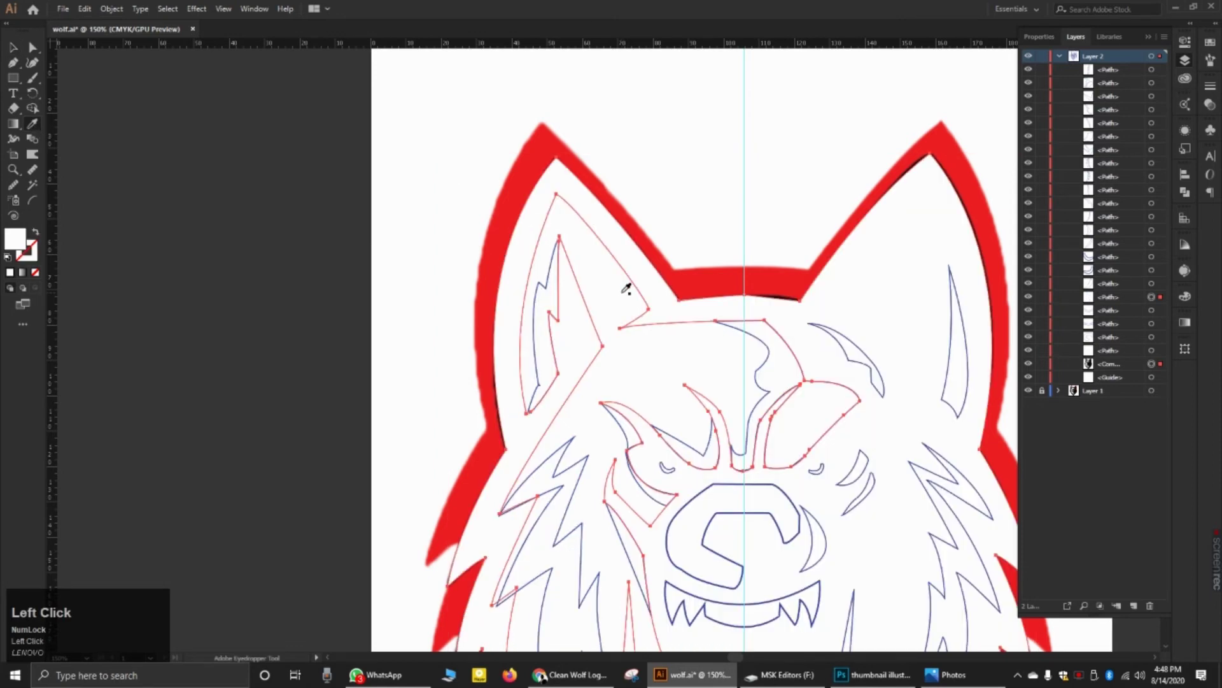
key("ctrl+y")
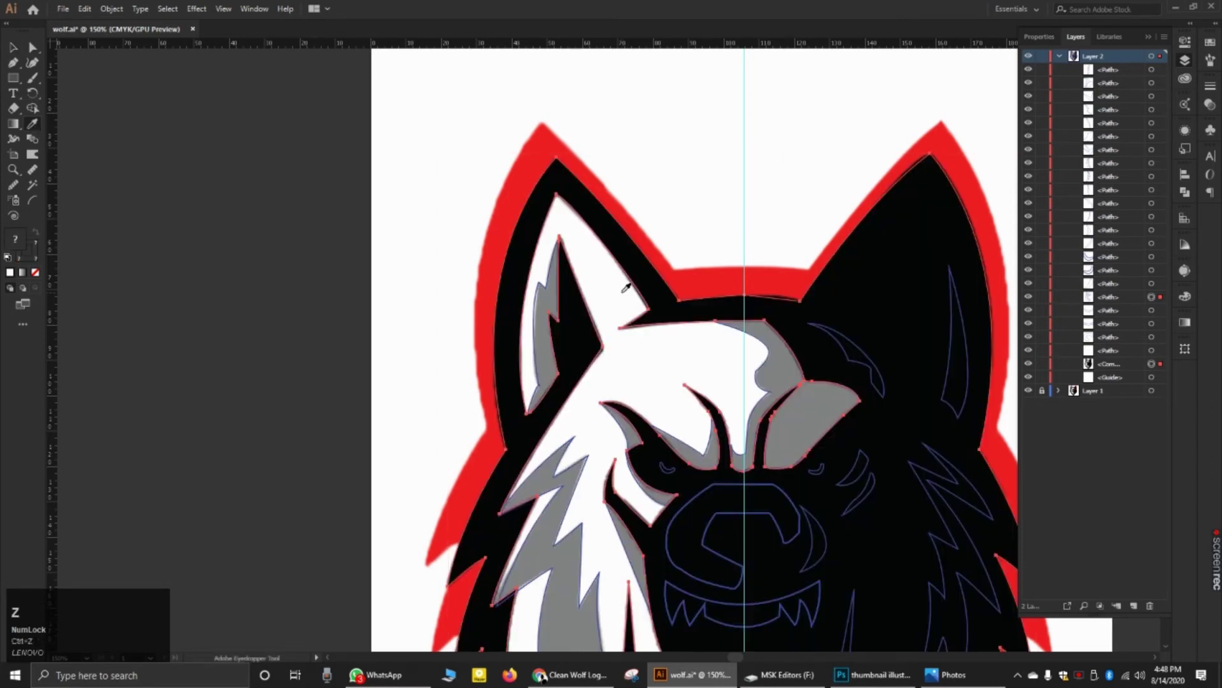
left_click(14, 50)
left_click(219, 142)
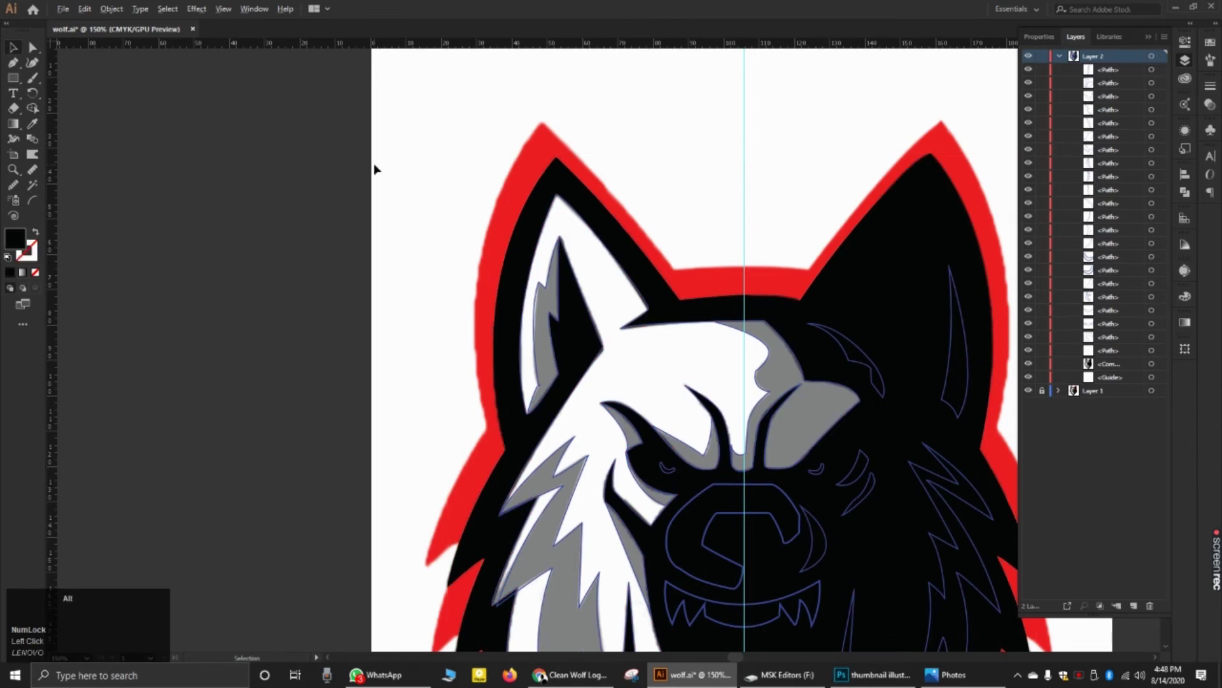
Step: Isolate the inner face and ear shape, set its fill colour to white (FFFFFF), and leave isolation mode
scroll(395, 178, "down", 3)
scroll(459, 205, "up", 3)
double_click(453, 198)
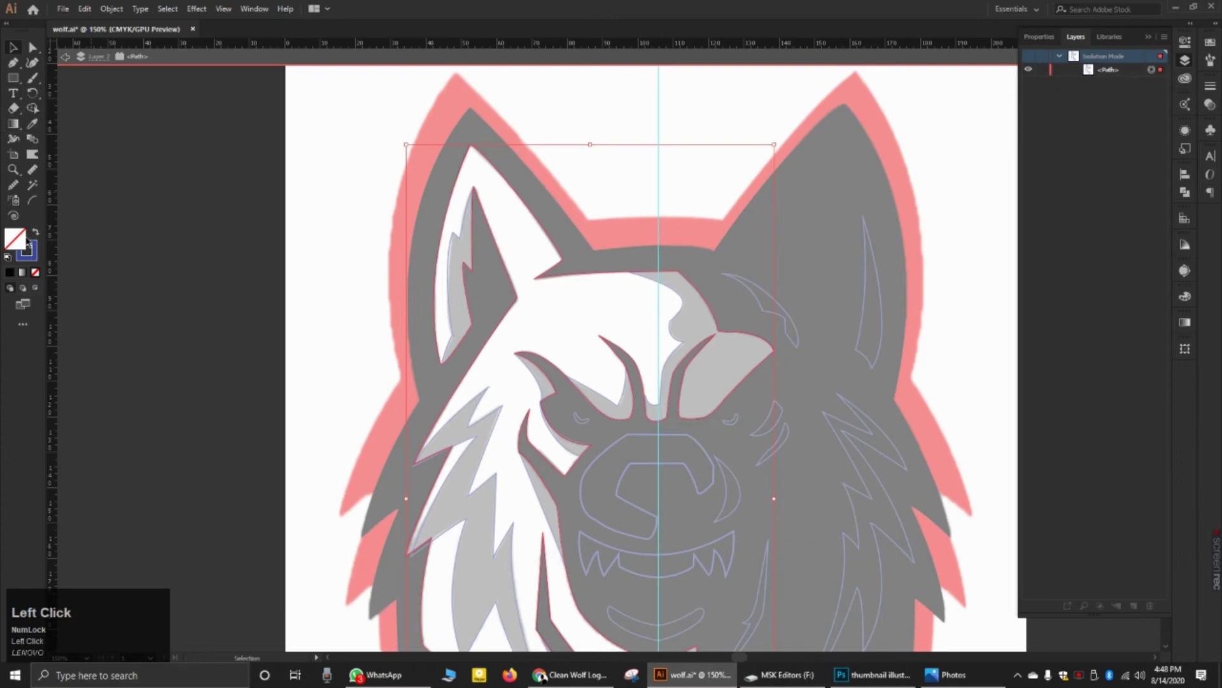
double_click(27, 248)
left_click_drag(896, 394, 820, 340)
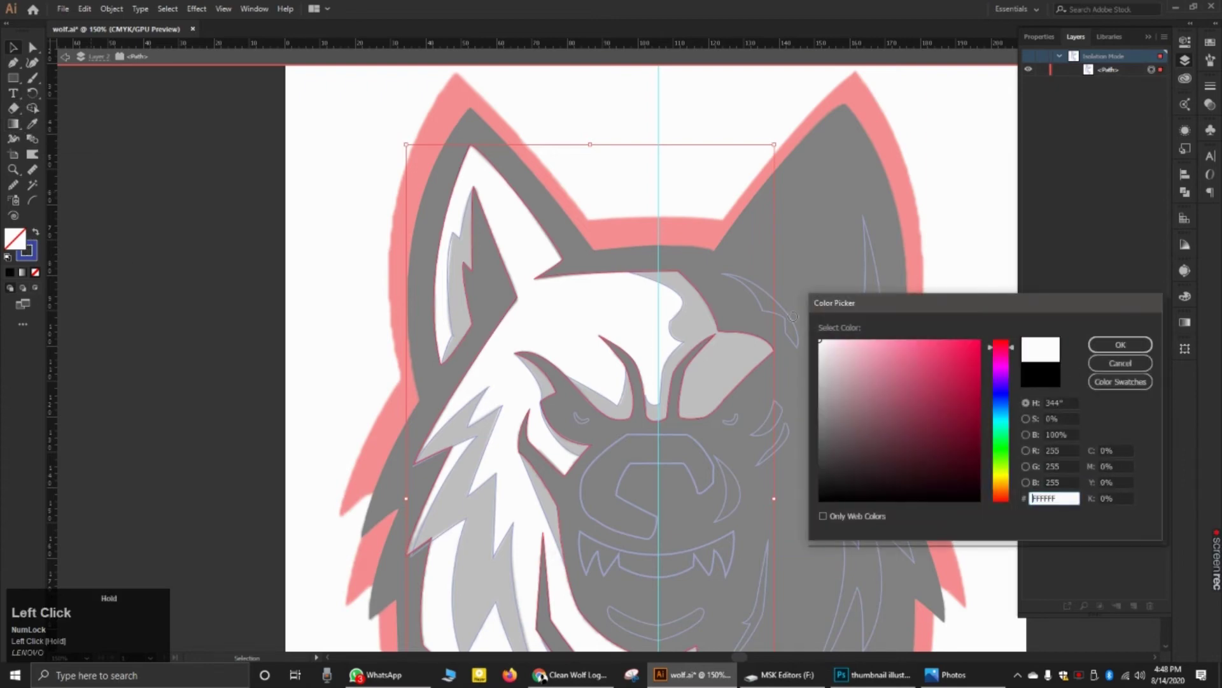
left_click(1120, 345)
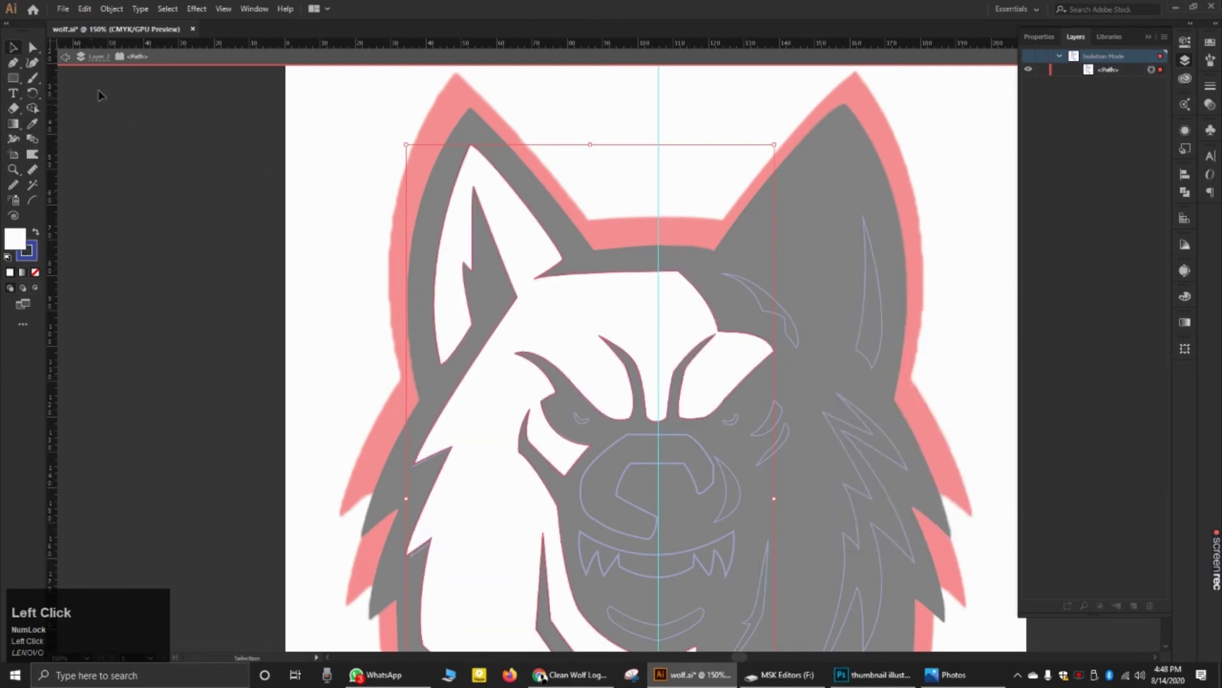
double_click(186, 156)
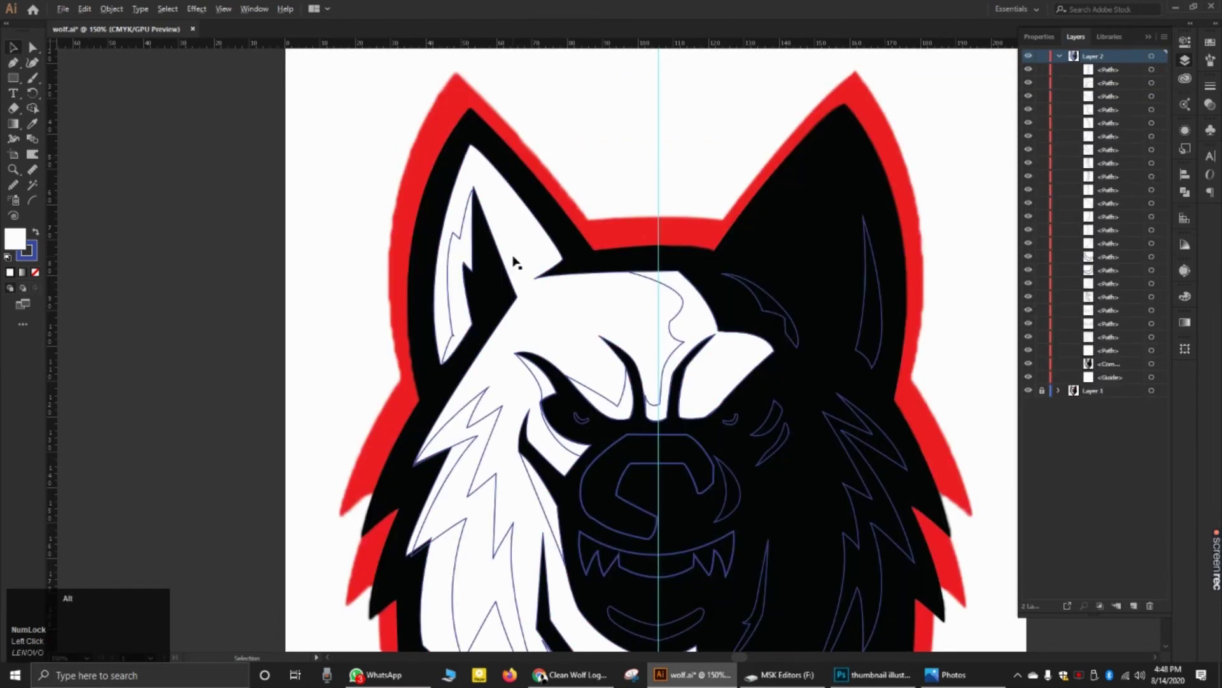
Step: Isolate the jagged shading shape inside the left ear and set its fill colour to a medium grey
scroll(517, 264, "down", 2, "alt")
scroll(517, 264, "up", 5, "alt")
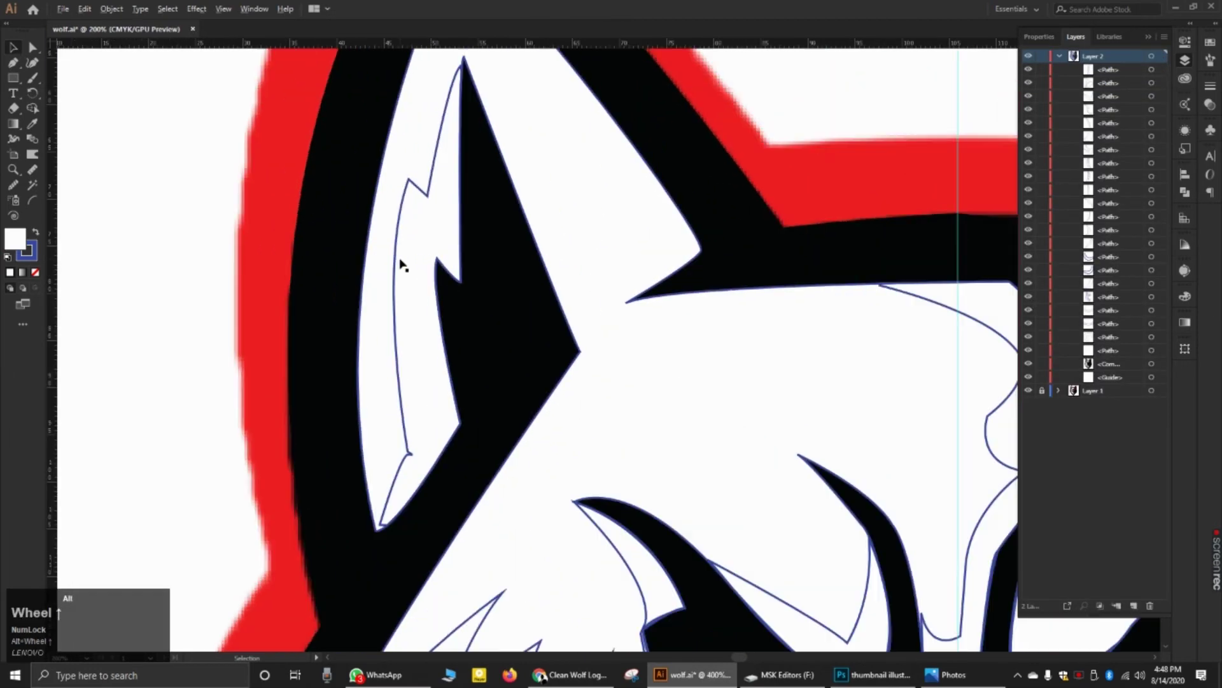
left_click(422, 192)
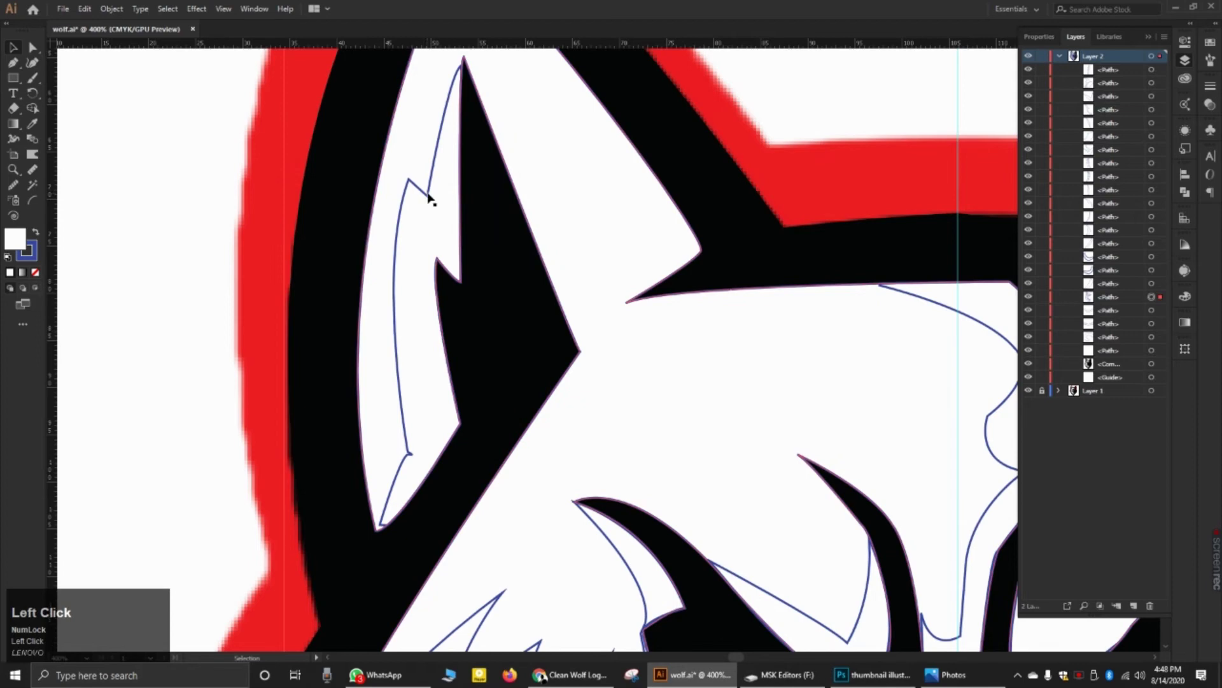
double_click(429, 197)
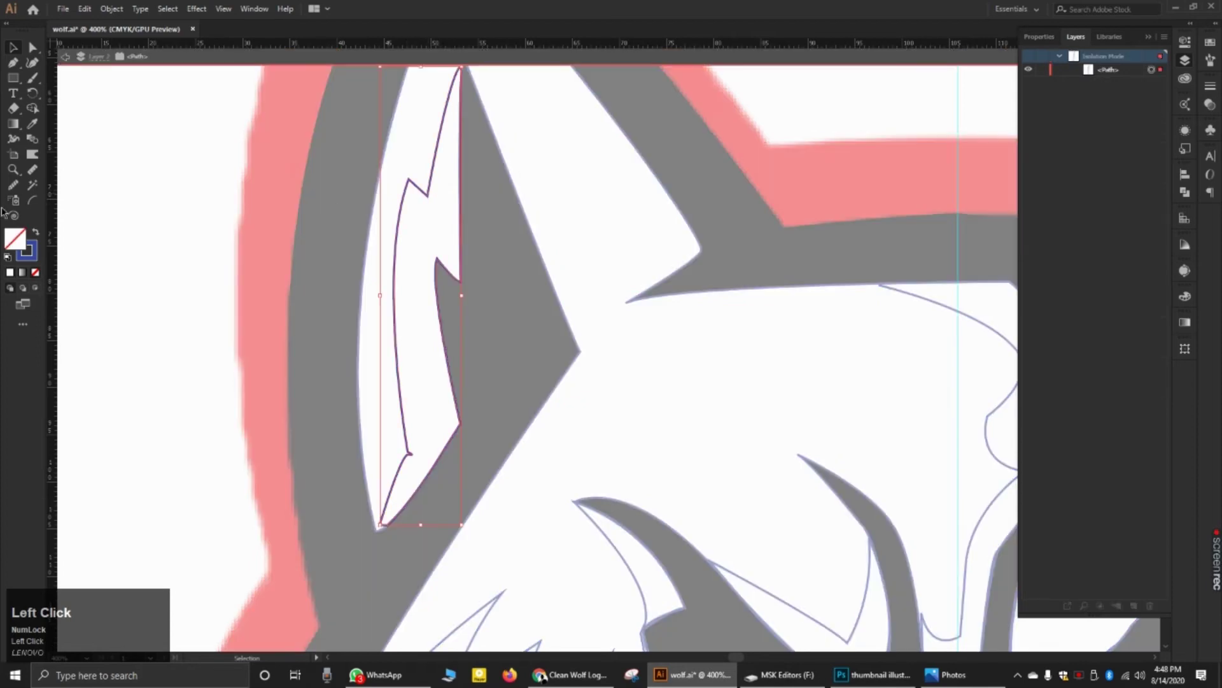
left_click(20, 233)
left_click(21, 234)
left_click_drag(949, 384, 810, 433)
left_click(1105, 346)
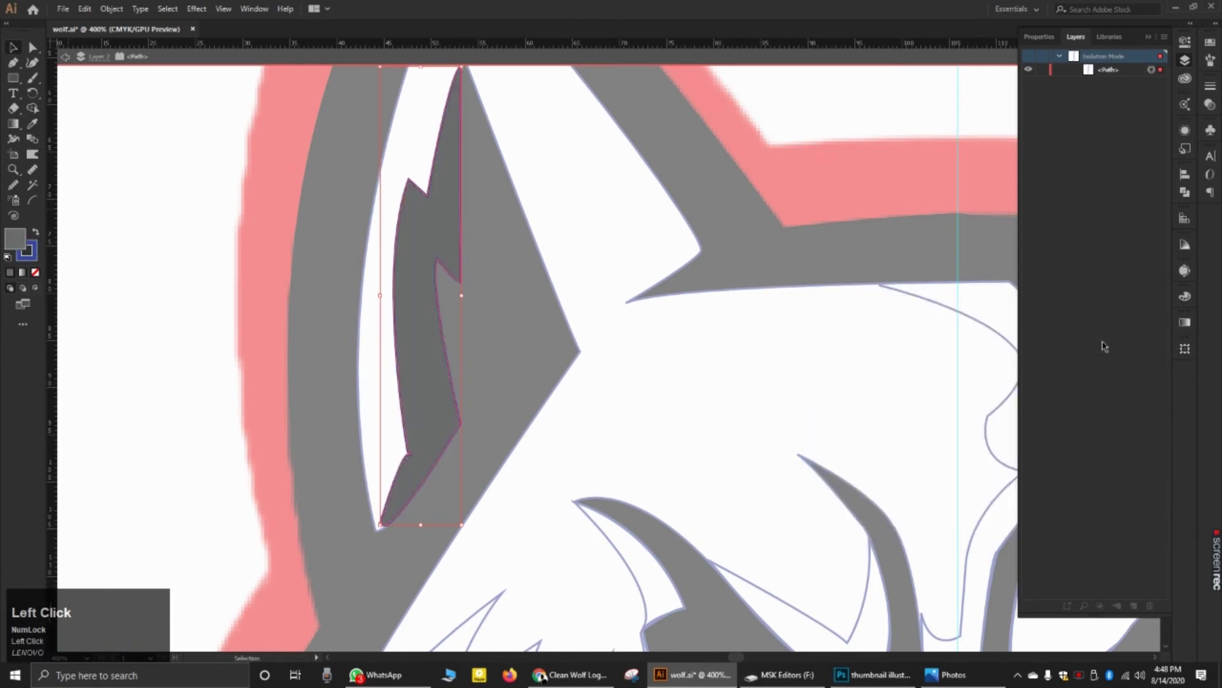
Step: Change the left ear shading shape's fill to a lighter neutral grey and leave isolation mode
scroll(624, 276, "down", 3, "alt")
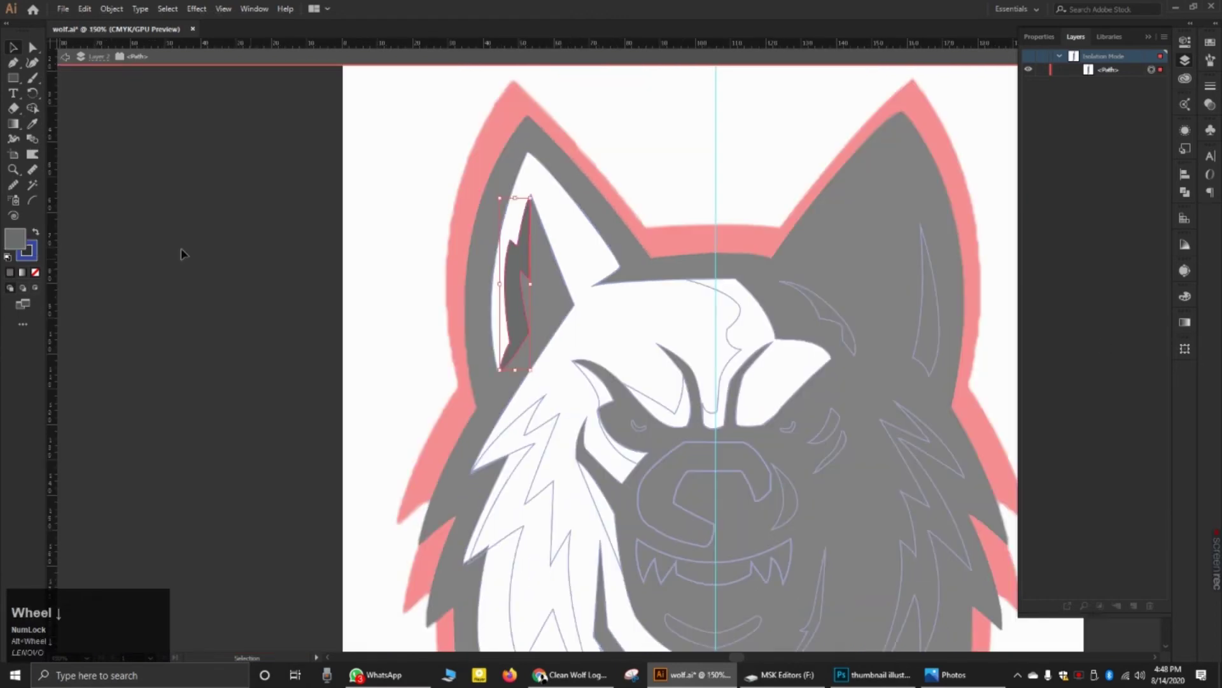
left_click(19, 237)
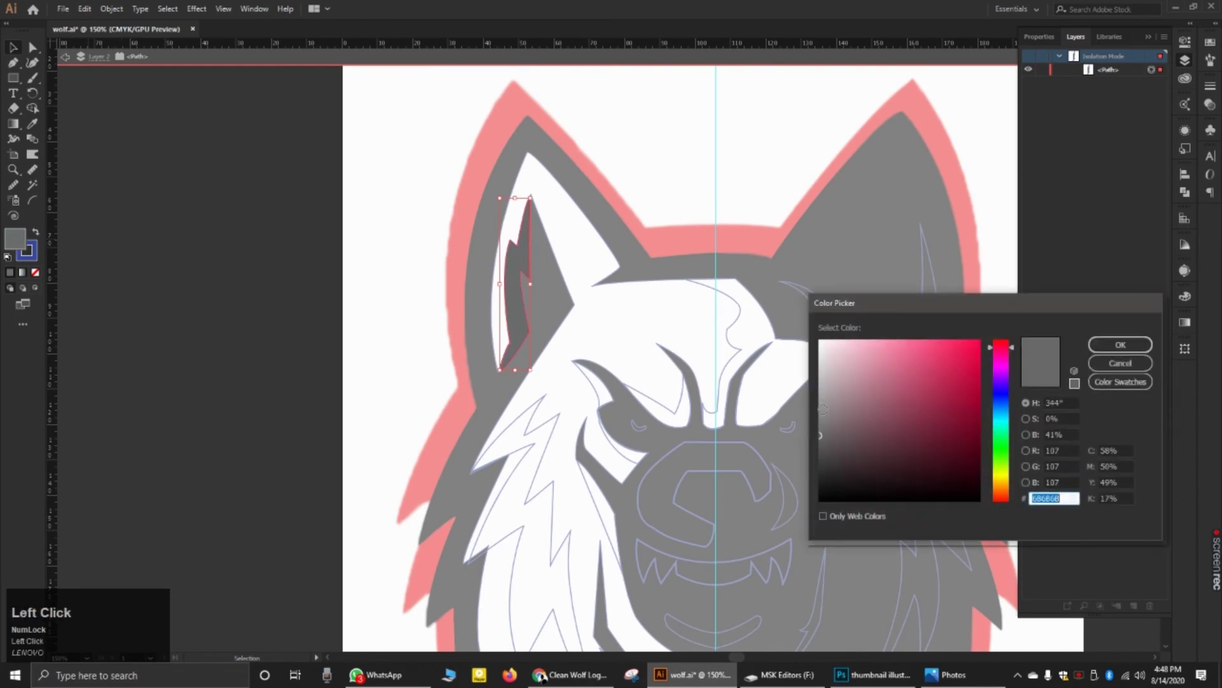
left_click(823, 409)
left_click(1121, 345)
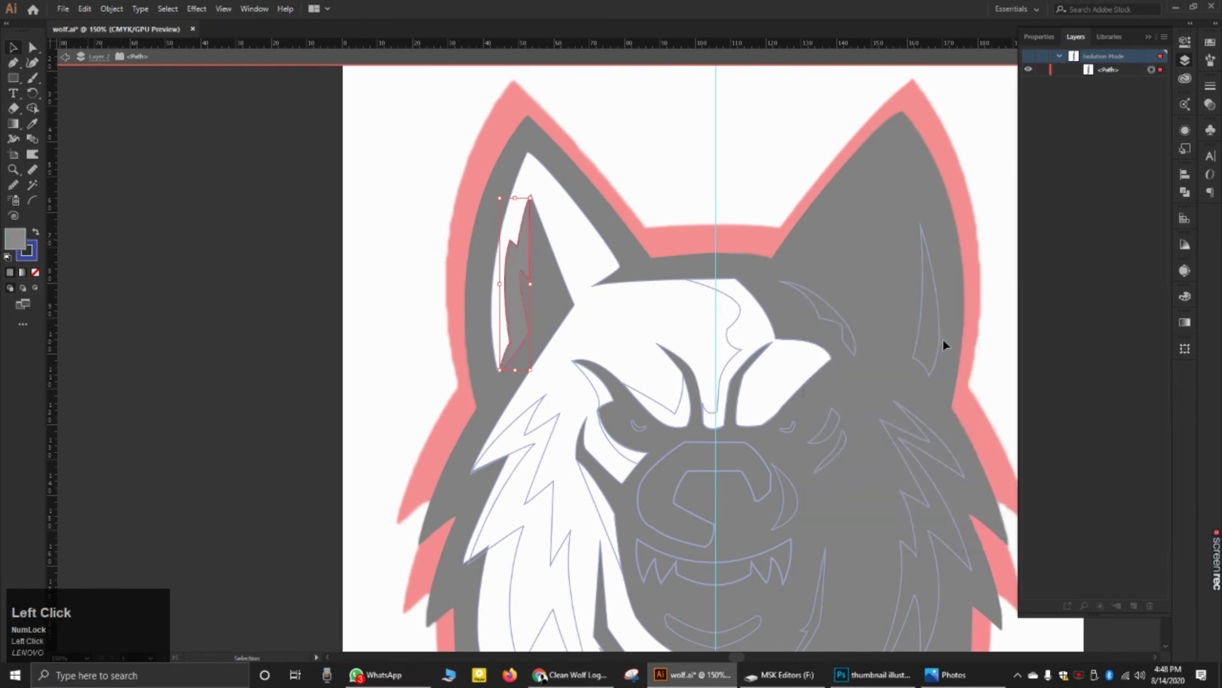
scroll(677, 350, "down", 2, "alt")
scroll(662, 385, "up", 4, "alt")
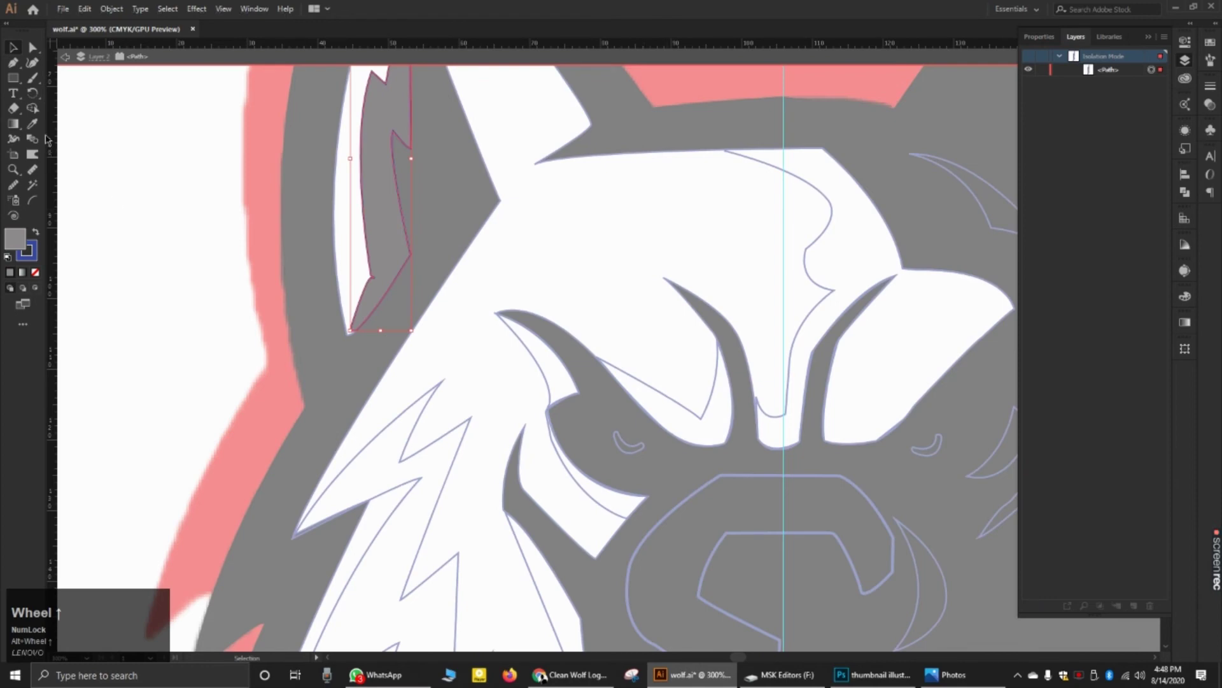
double_click(218, 275)
Step: Undo the accidental move of the white face shape and fill the jagged left cheek fur shape with grey sampled from the ear shading
scroll(505, 328, "down", 3, "alt")
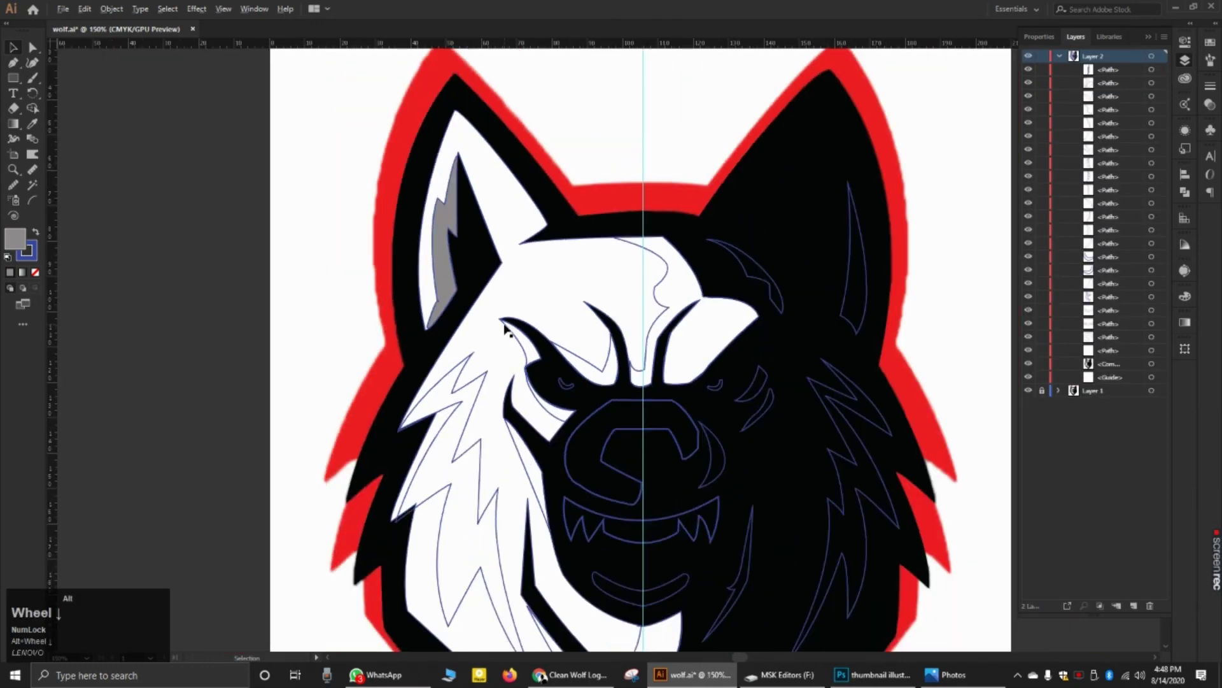
left_click_drag(482, 340, 467, 362)
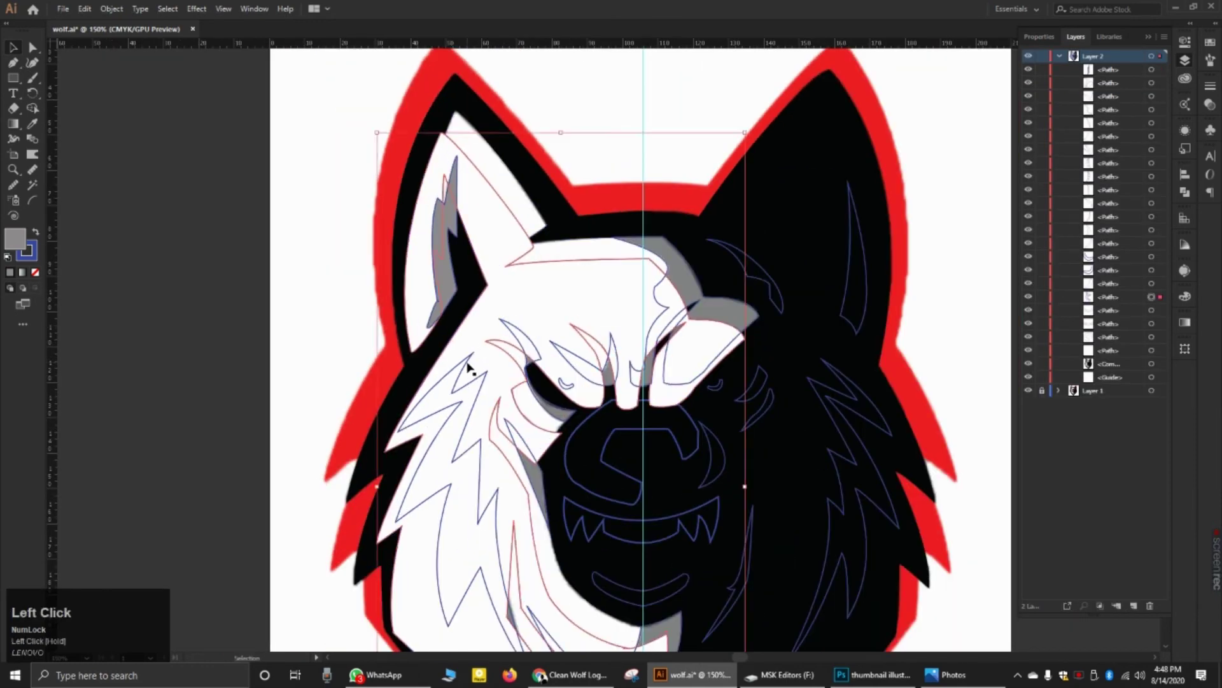
key("ctrl+z")
left_click(470, 367)
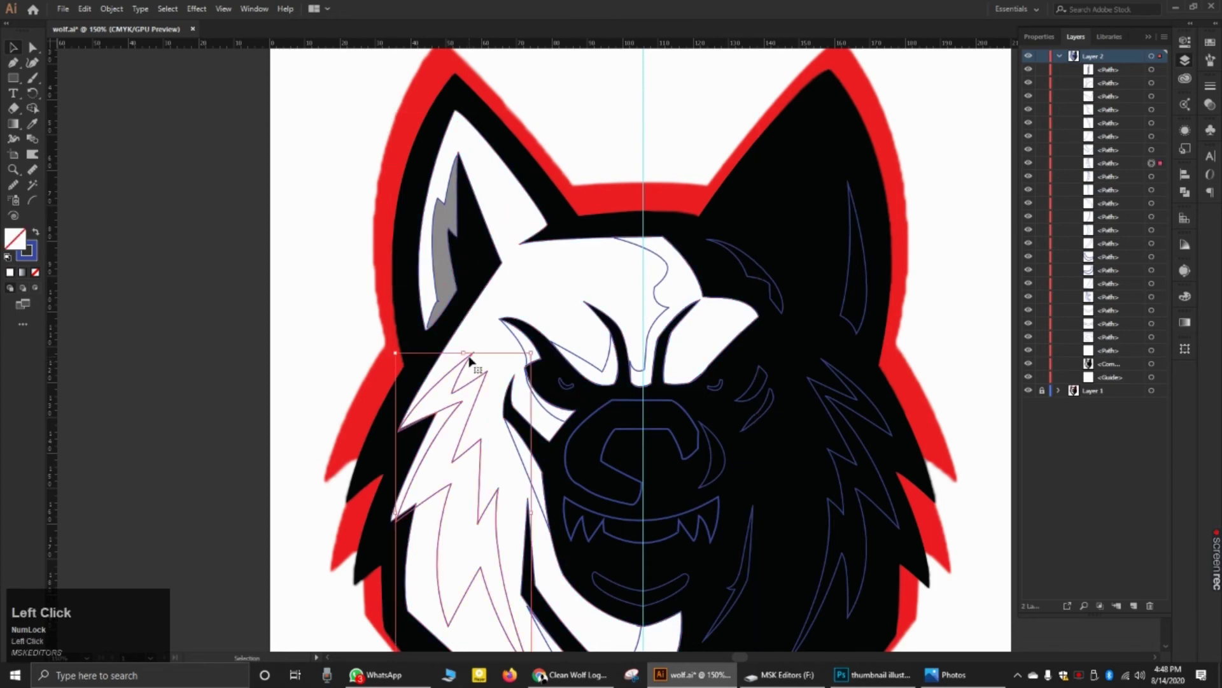
left_click(33, 124)
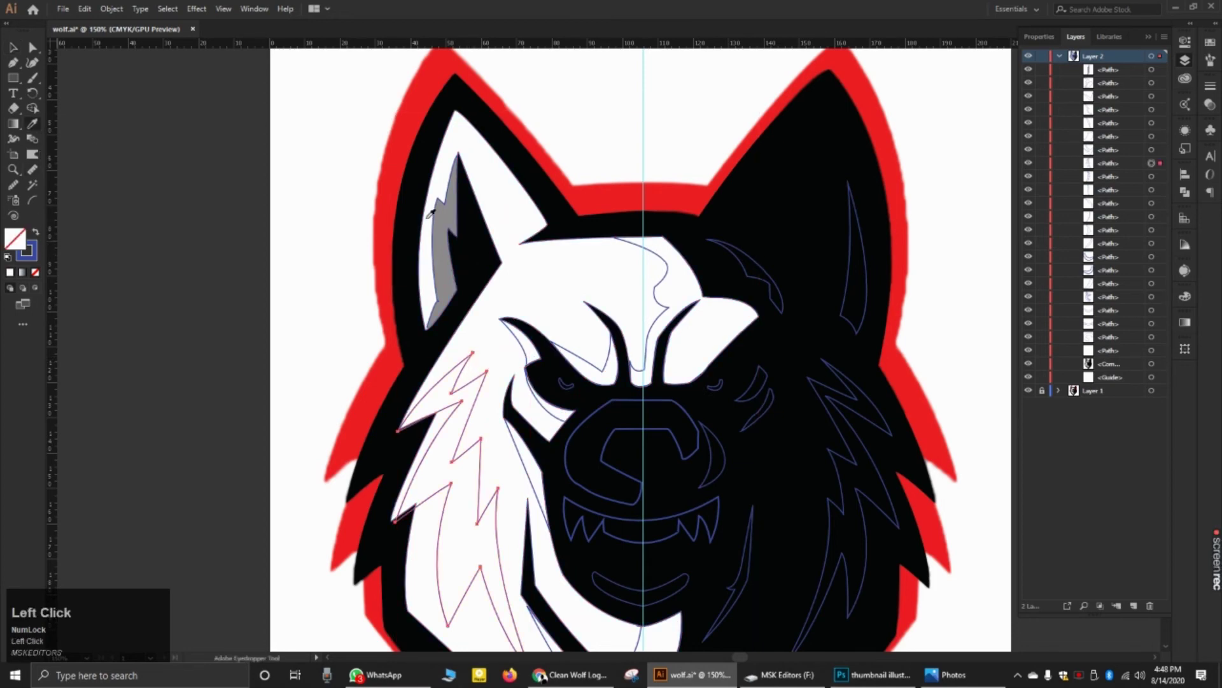
left_click(450, 211)
left_click(13, 47)
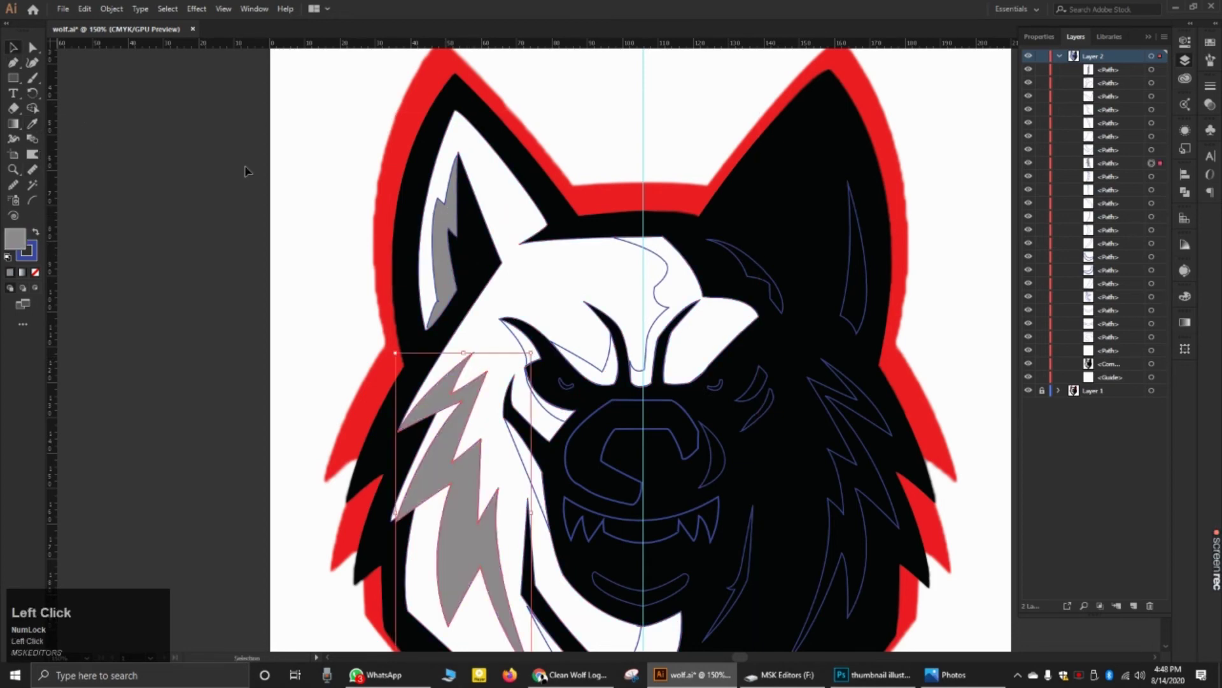
left_click(660, 286)
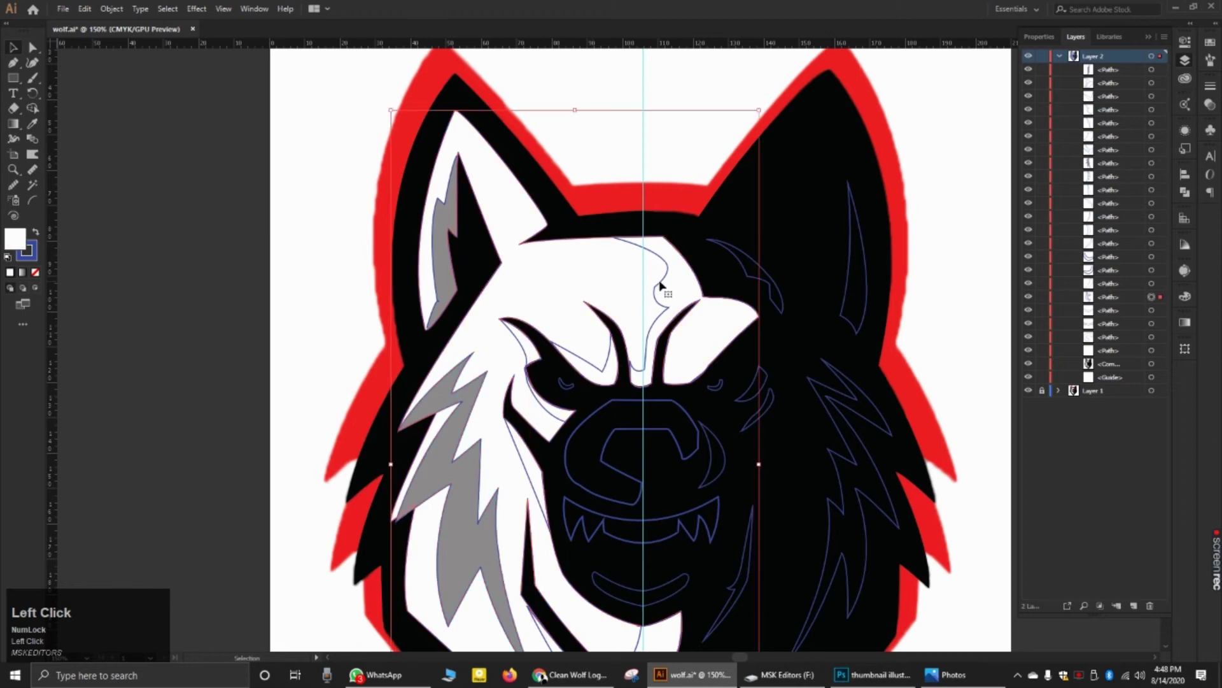
double_click(660, 285)
double_click(409, 269)
Step: Fill the muzzle shape around the nose with white sampled by the Eyedropper
scroll(409, 269, "down", 1)
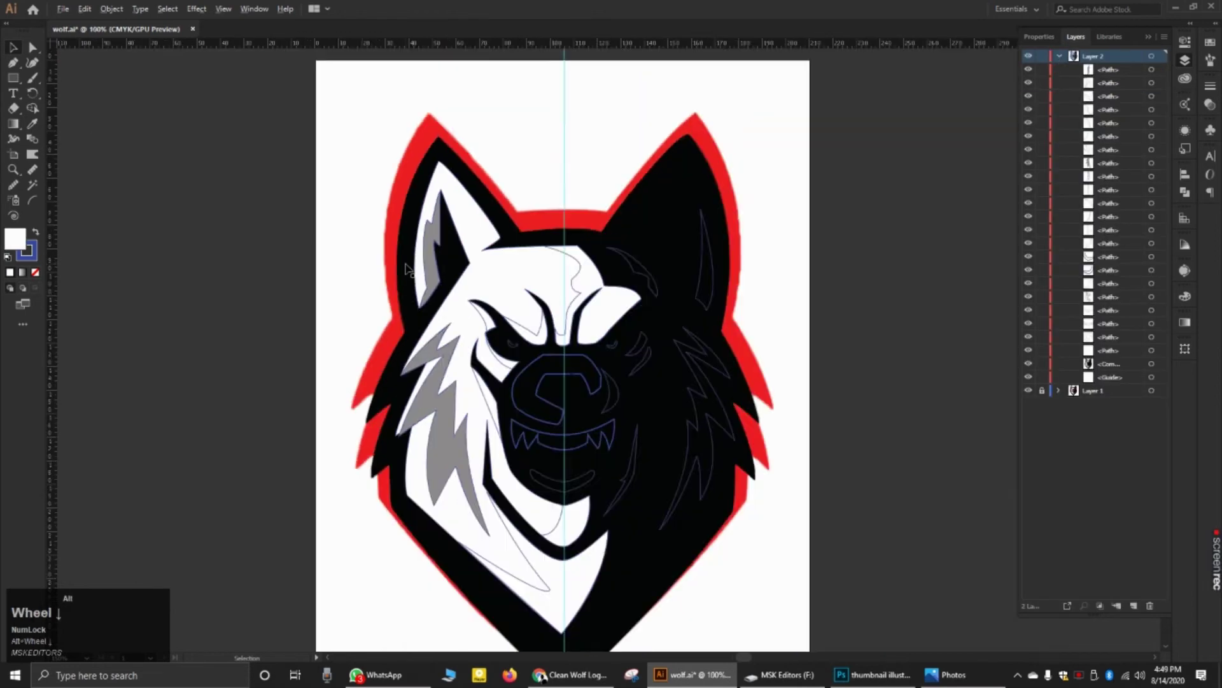
scroll(544, 375, "up", 2)
left_click(555, 401)
left_click(32, 124)
left_click(414, 223)
left_click(15, 49)
Step: Fill the teeth shape and the lower lip crescent beneath them with sampled white
left_click(480, 495)
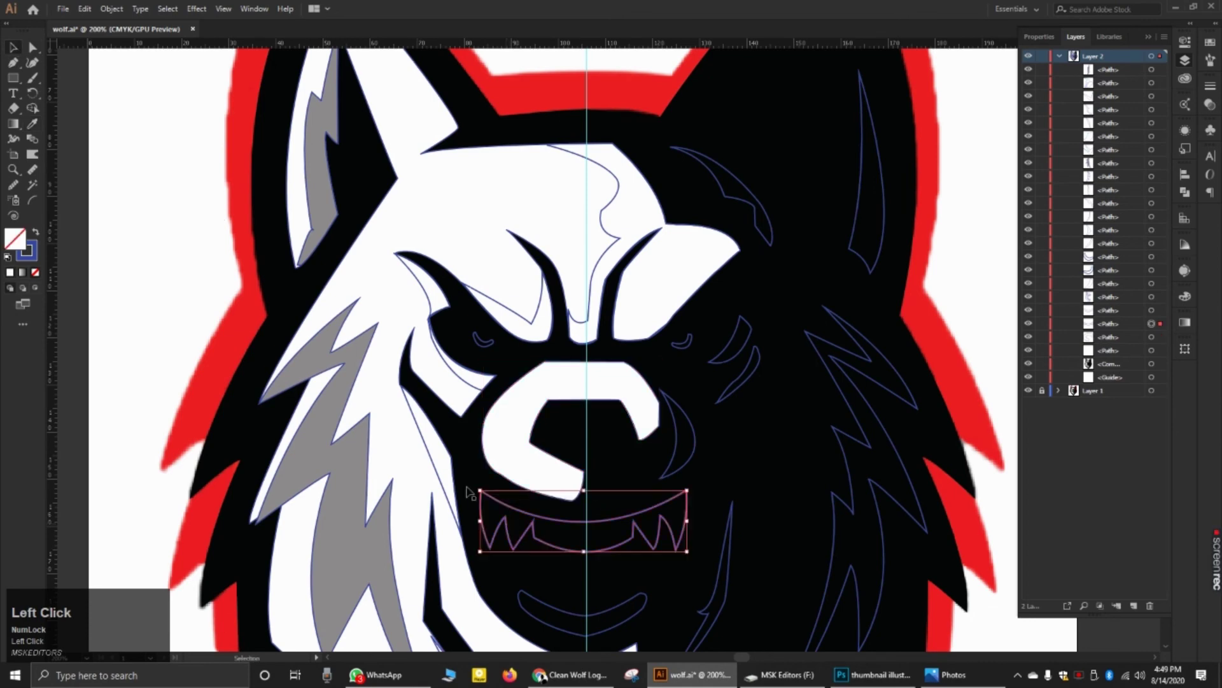
left_click(32, 124)
left_click(406, 294)
left_click(14, 48)
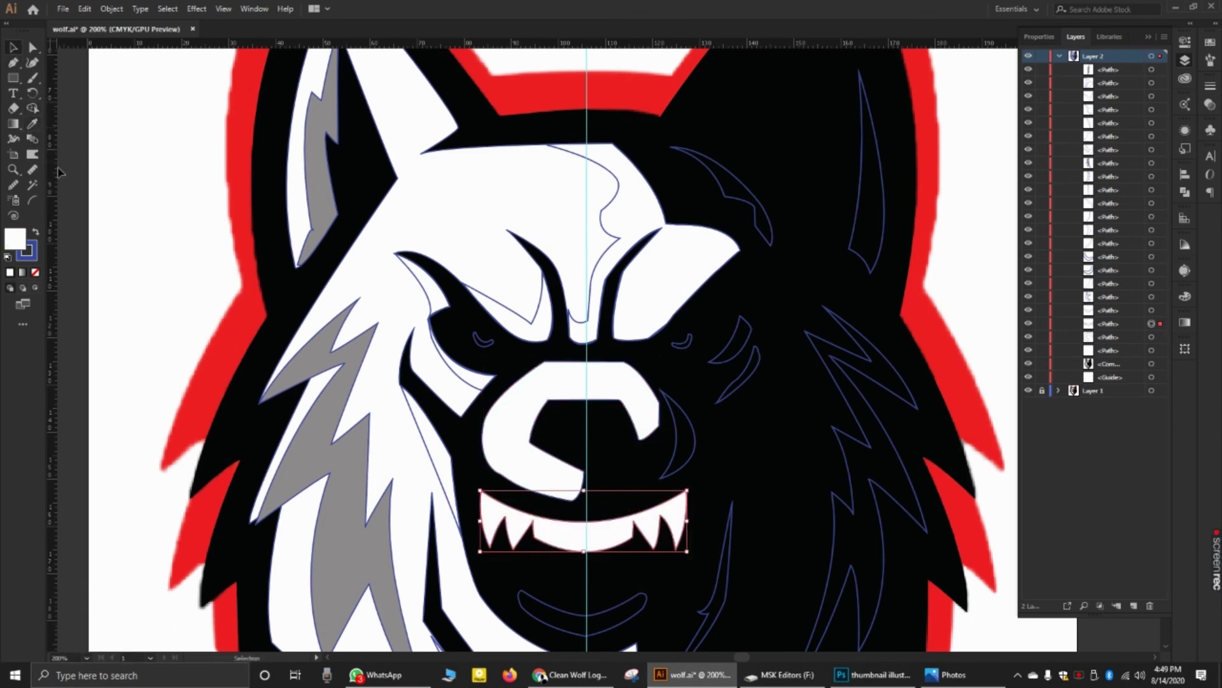
left_click(565, 628)
key("i")
left_click(626, 524)
key("v")
Step: Fill the crescent beside the nose and the curved marks beside the right eye with red sampled from the reference outline
left_click(677, 430)
key("i")
left_click(945, 354)
key("v")
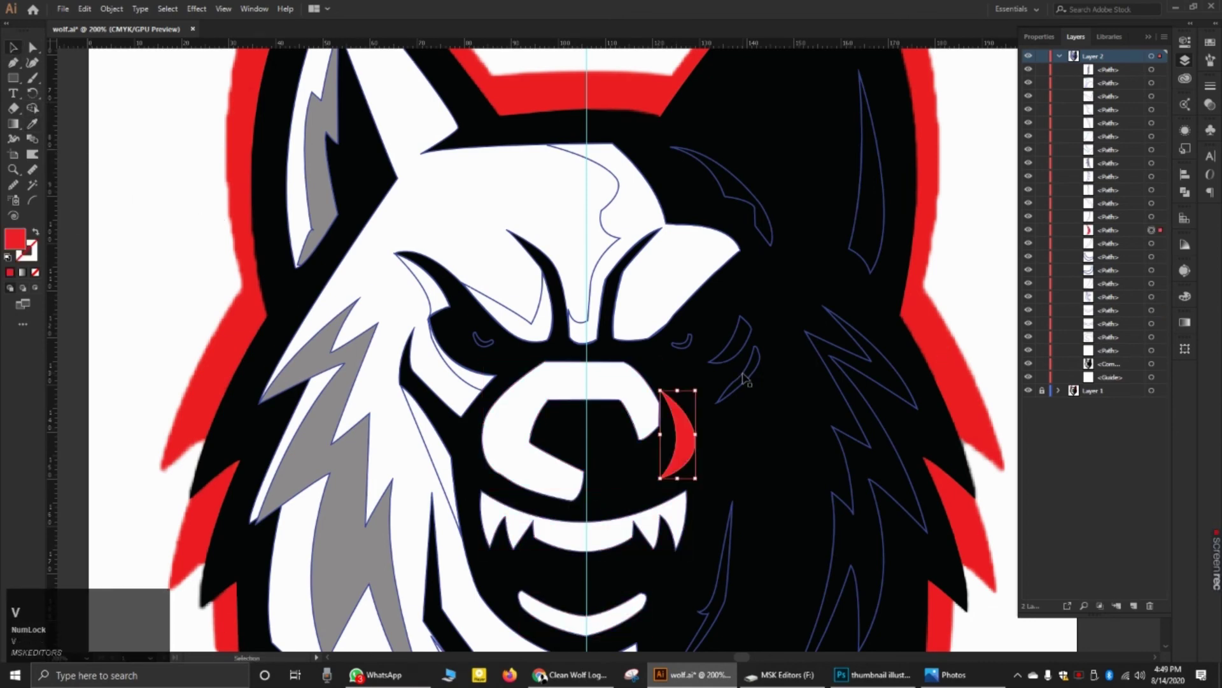
left_click(752, 331)
key("i")
left_click(943, 349)
key("v")
Step: Fill the jagged right cheek fur shape and the right ear highlight with the sampled red
left_click(895, 345)
left_click(890, 363)
key("i")
left_click(942, 356)
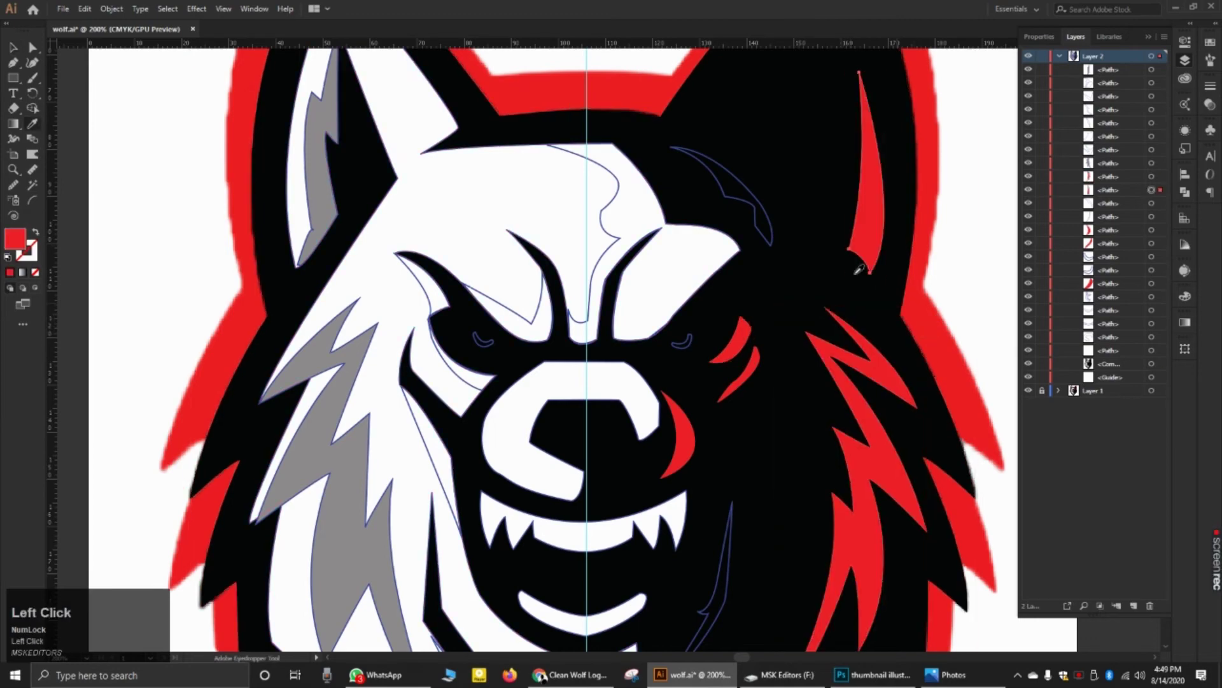
Step: Fill the right forehead mark and the small highlights in both eyes with the sampled red
left_click(689, 342)
key("i")
left_click(886, 363)
key("v")
left_click(483, 342)
key("i")
left_click(886, 362)
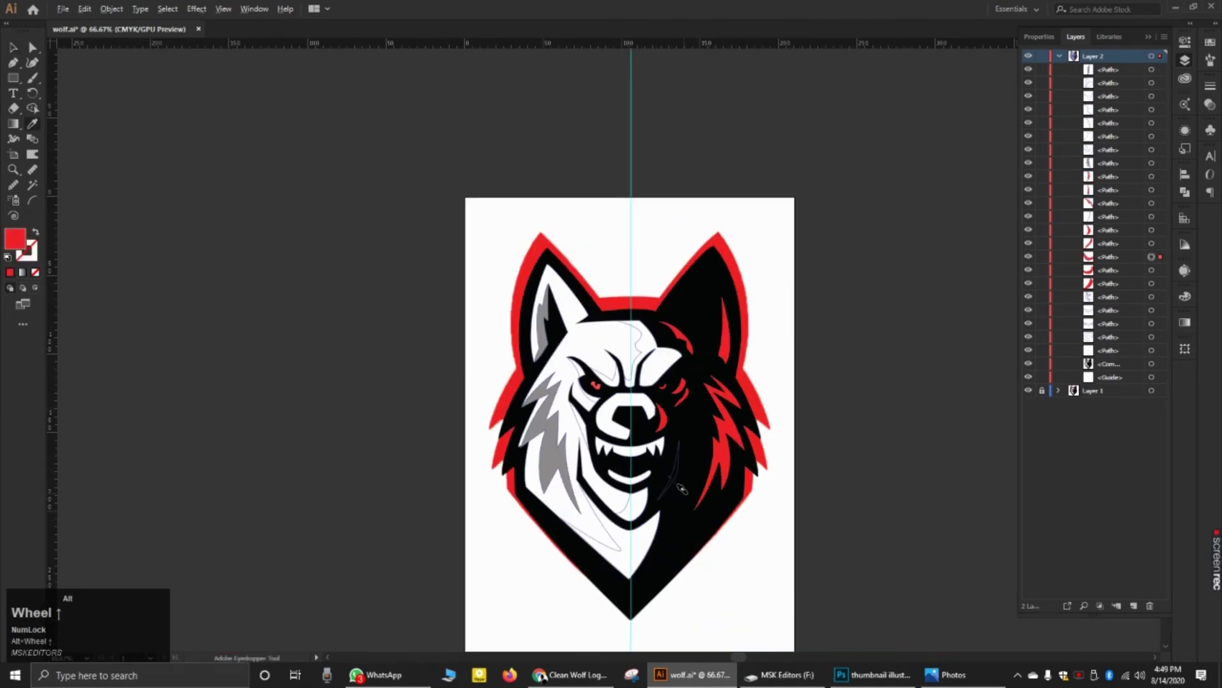
Step: Fill the thin jaw crease to the right of the mouth with the same red
left_click(648, 428)
scroll(648, 428, "down", 3)
scroll(500, 430, "up", 3)
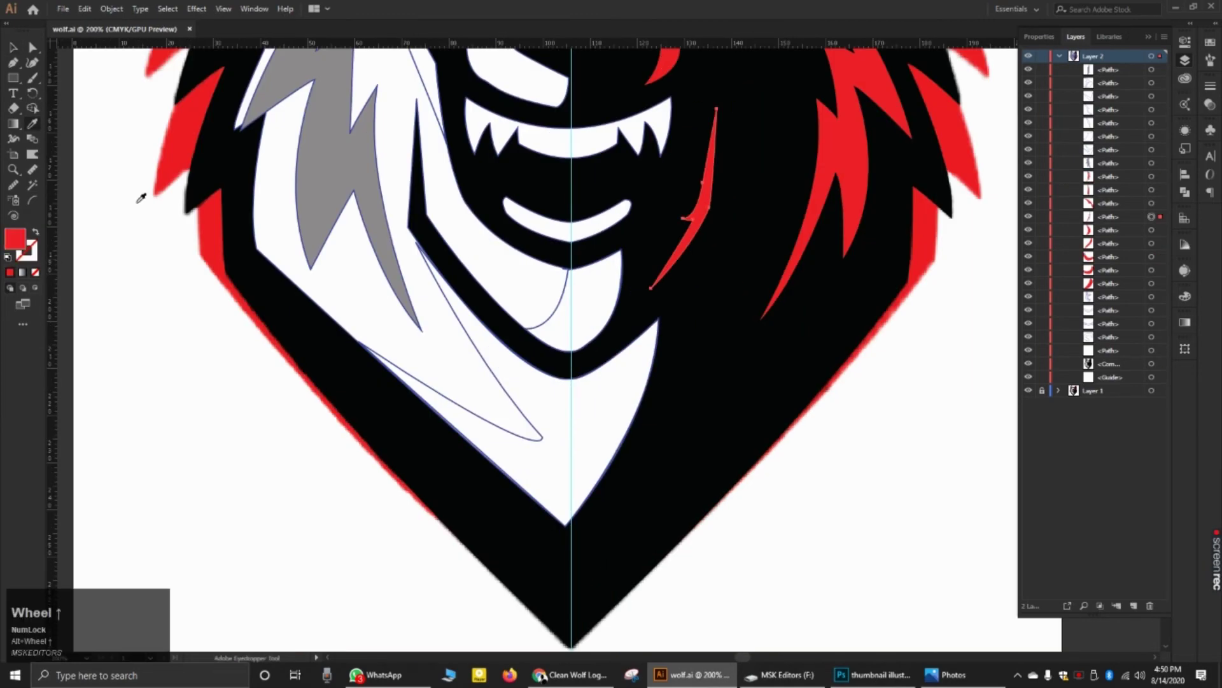
Step: Select the curved chest shading shape at the base of the neck and fill it with grey sampled from the cheek fur
left_click(500, 430)
double_click(500, 430)
double_click(128, 264)
left_click(500, 430)
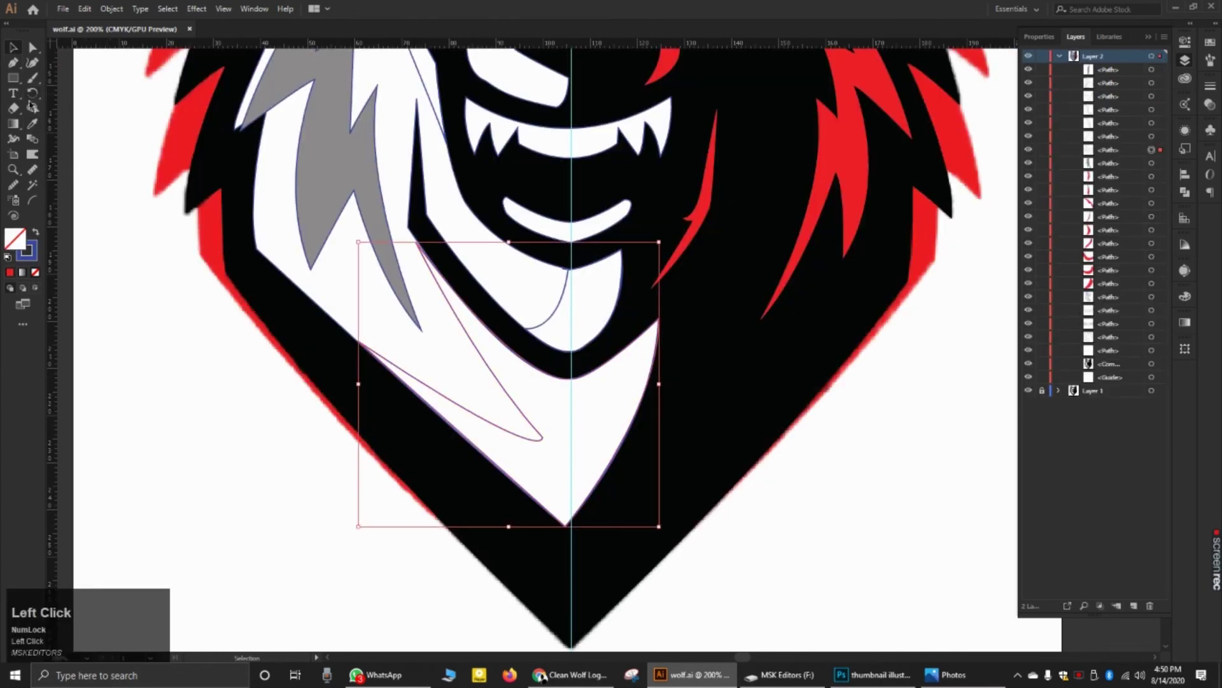
key("i")
left_click(323, 226)
Step: Fill the shading shape around the outer side of the left eye with the sampled grey
scroll(328, 287, "down", 3)
scroll(427, 98, "up", 2)
key("v")
left_click(258, 248)
key("i")
left_click(174, 310)
key("v")
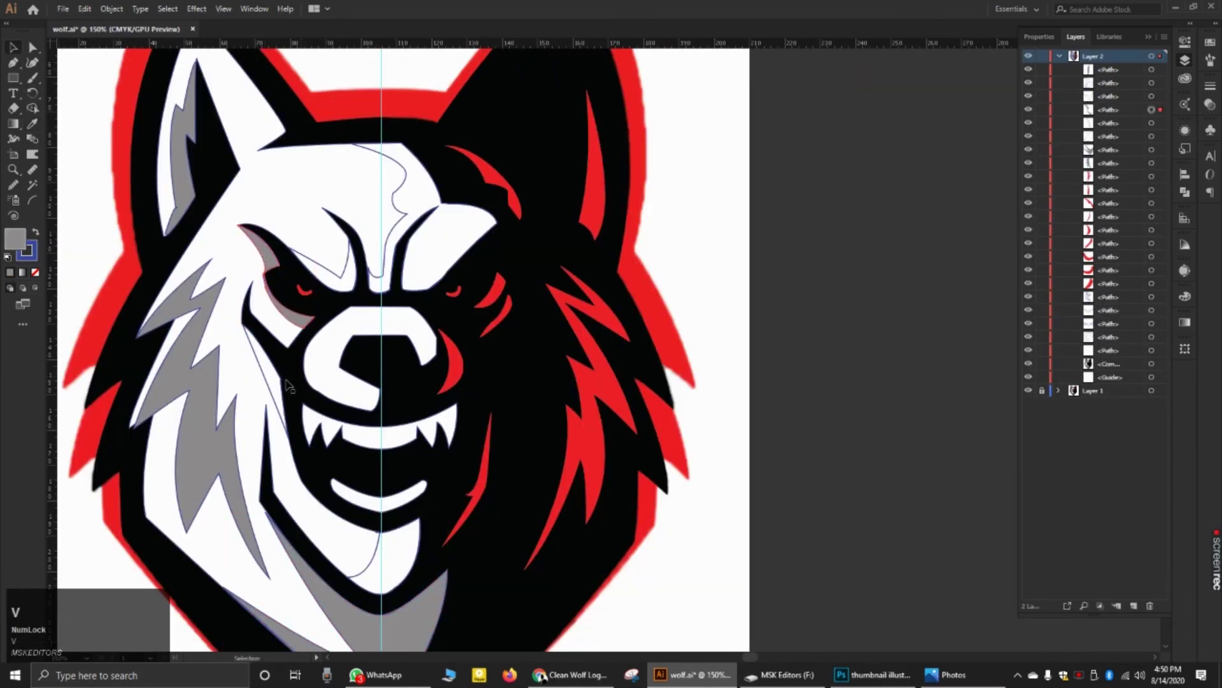
Step: Fill the narrow shading strip left of the muzzle and the chin shading shape with sampled grey
left_click(282, 382)
key("i")
left_click(289, 318)
key("v")
left_click(374, 563)
key("i")
left_click(389, 627)
key("v")
Step: Fill the angular brow shading shape above the left eye with the sampled grey
double_click(338, 276)
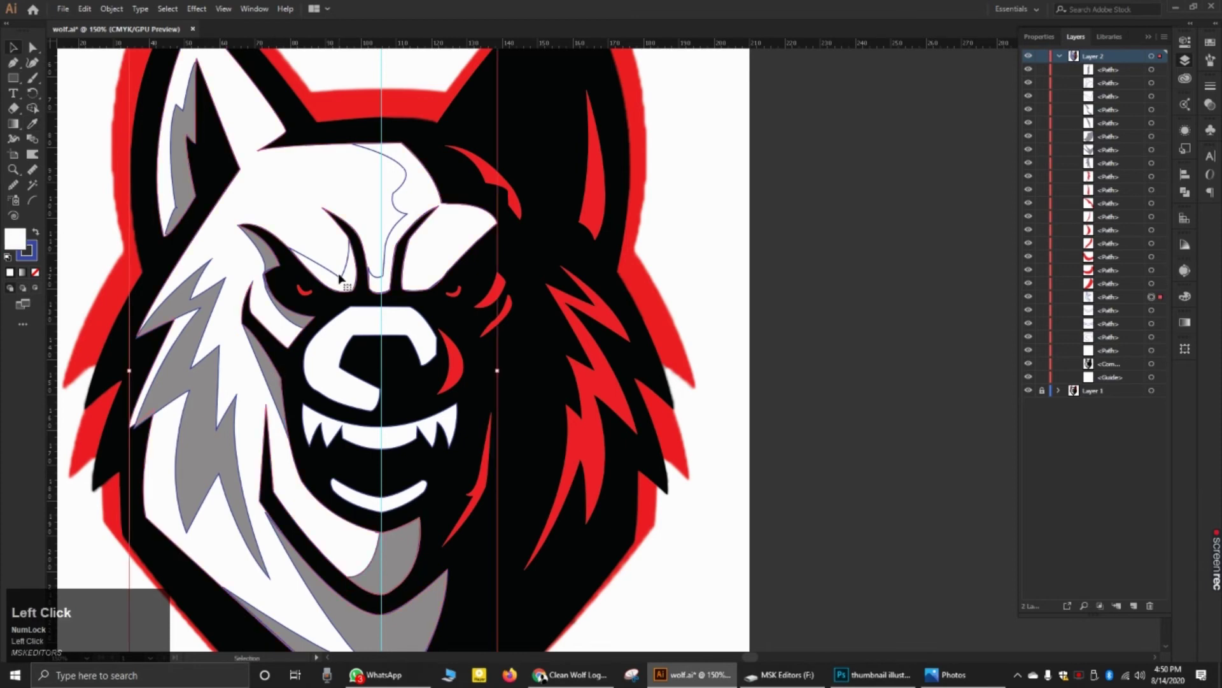
double_click(696, 238)
left_click(347, 257)
key("i")
left_click(267, 347)
key("v")
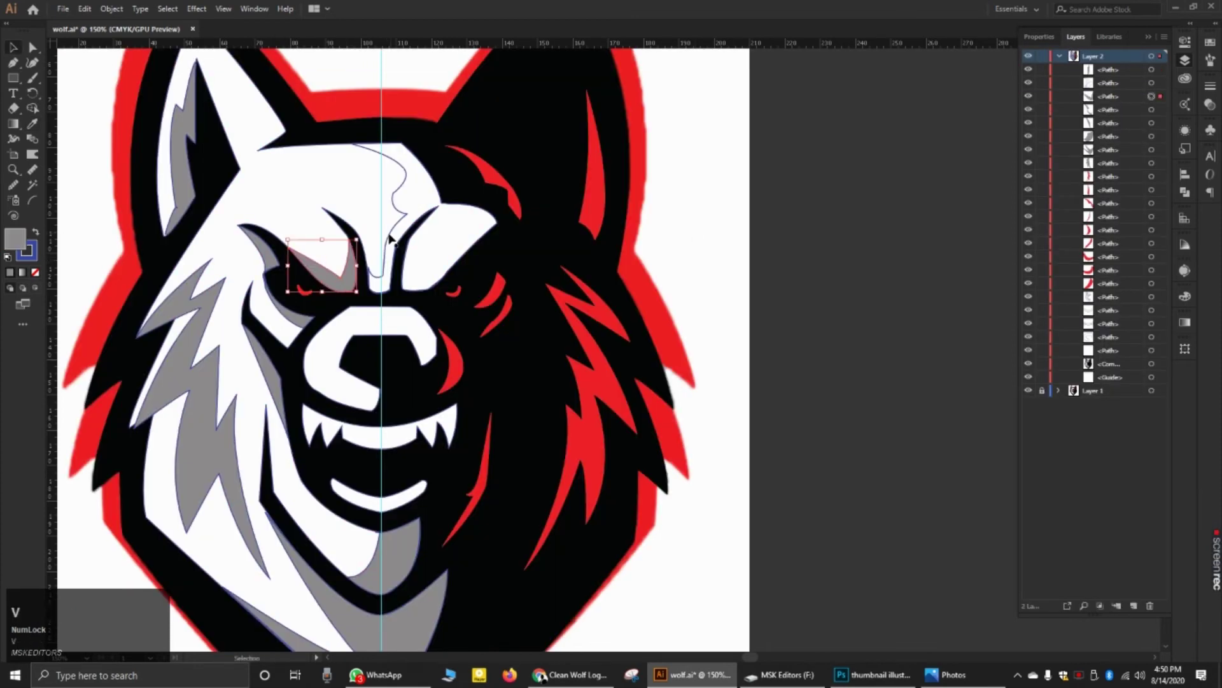
Step: Fill the forehead and right brow shading shape with the sampled grey
left_click(388, 239)
key("i")
left_click(352, 267)
scroll(395, 280, "down", 3)
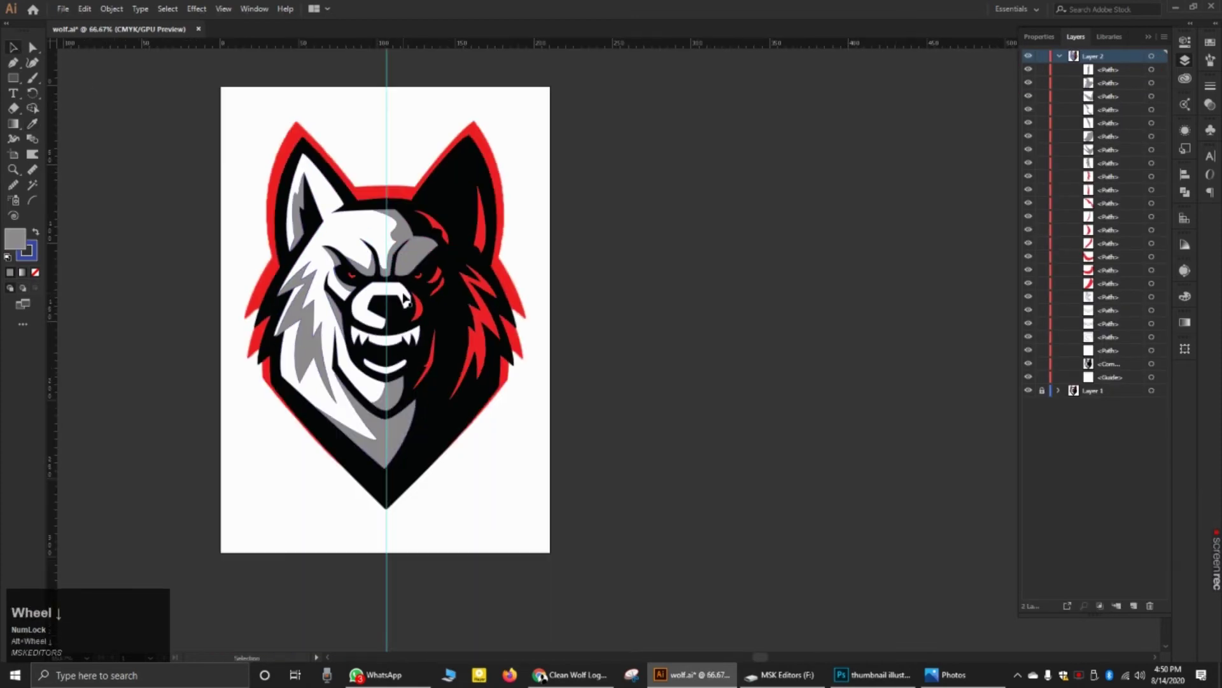
Step: Hide the guides and toggle Layer 1 off and on to compare the tracing with the reference image
right_click(386, 77)
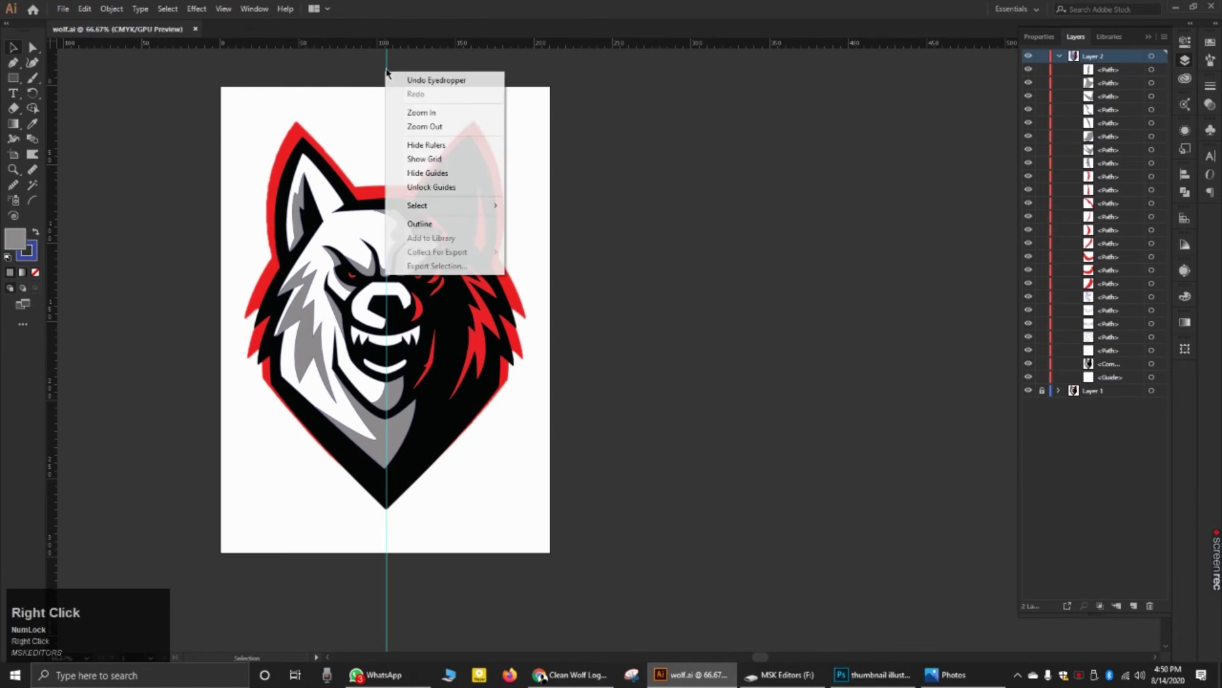
left_click(420, 175)
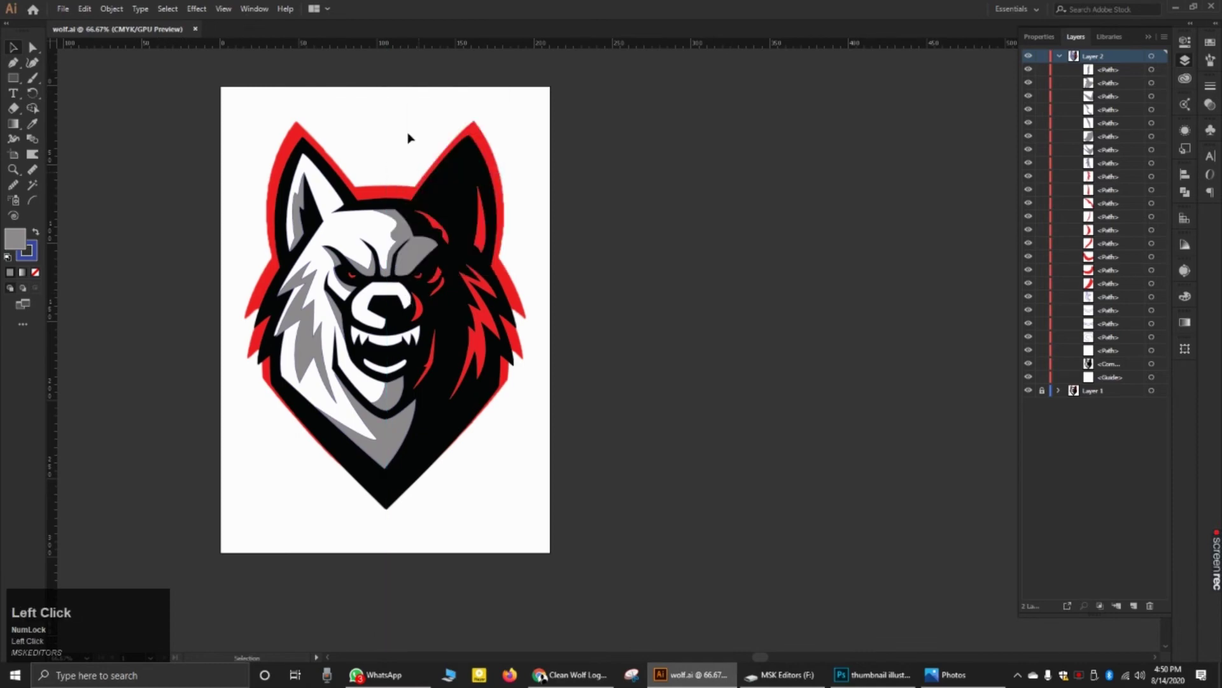
left_click(1029, 391)
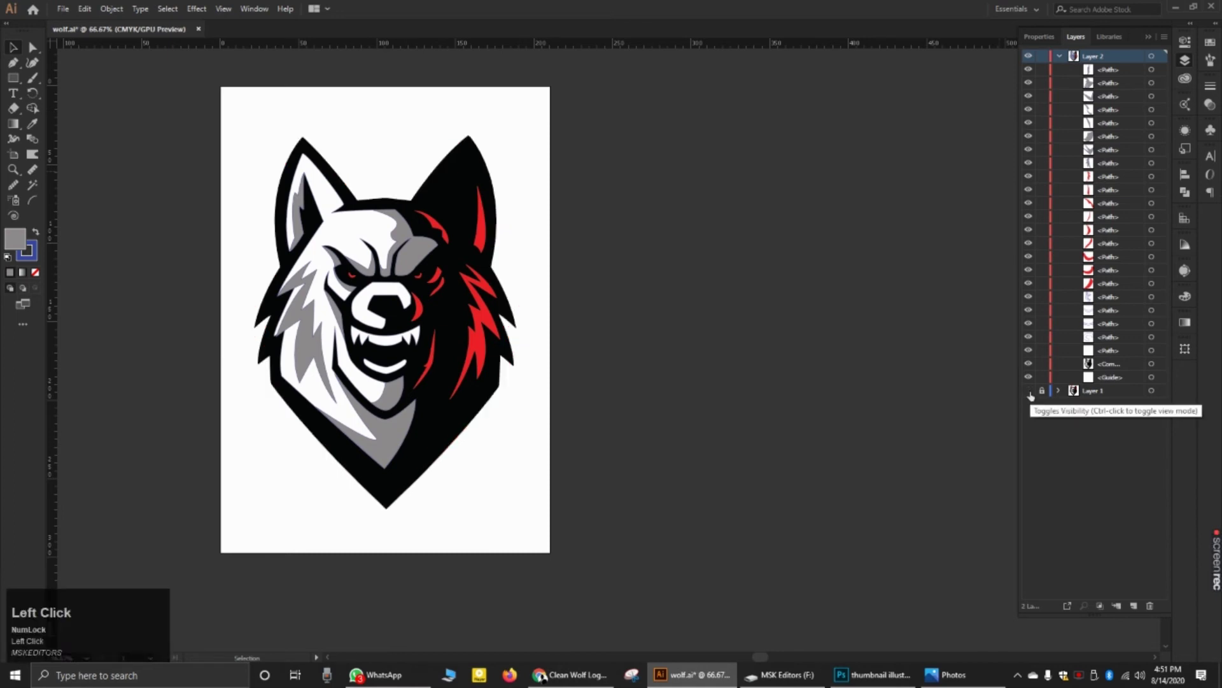
left_click(1028, 390)
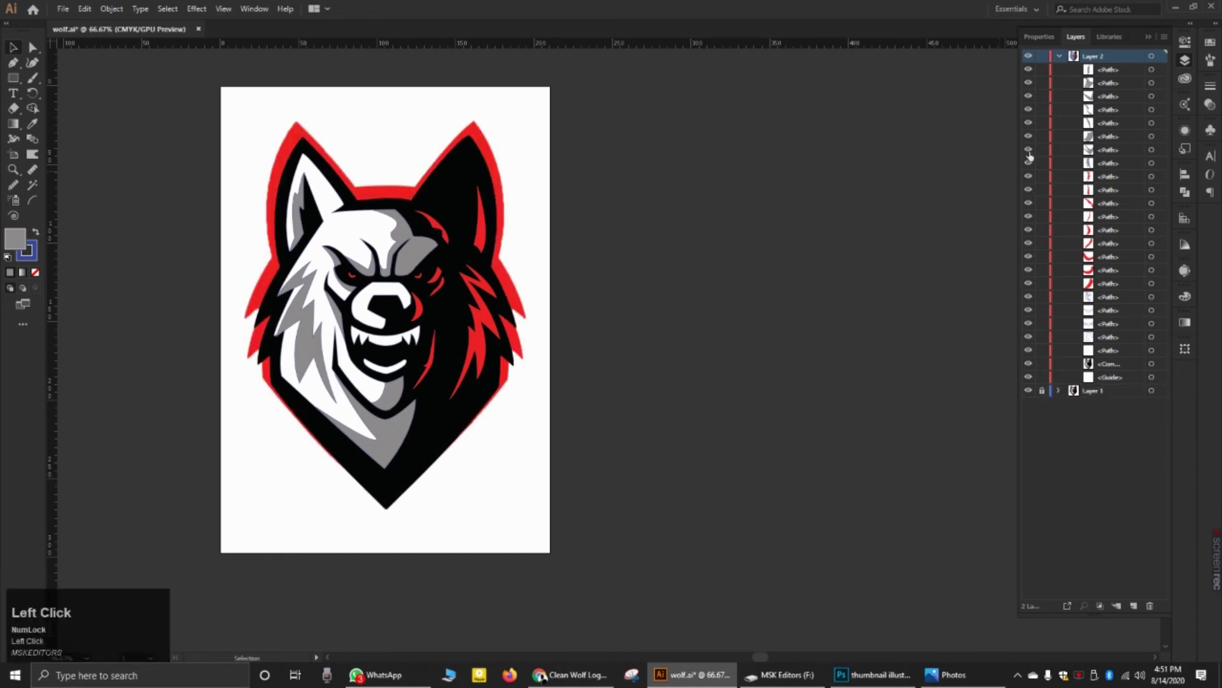
Step: Collapse Layer 2, hide the reference image on Layer 1, and save the file
left_click(1060, 57)
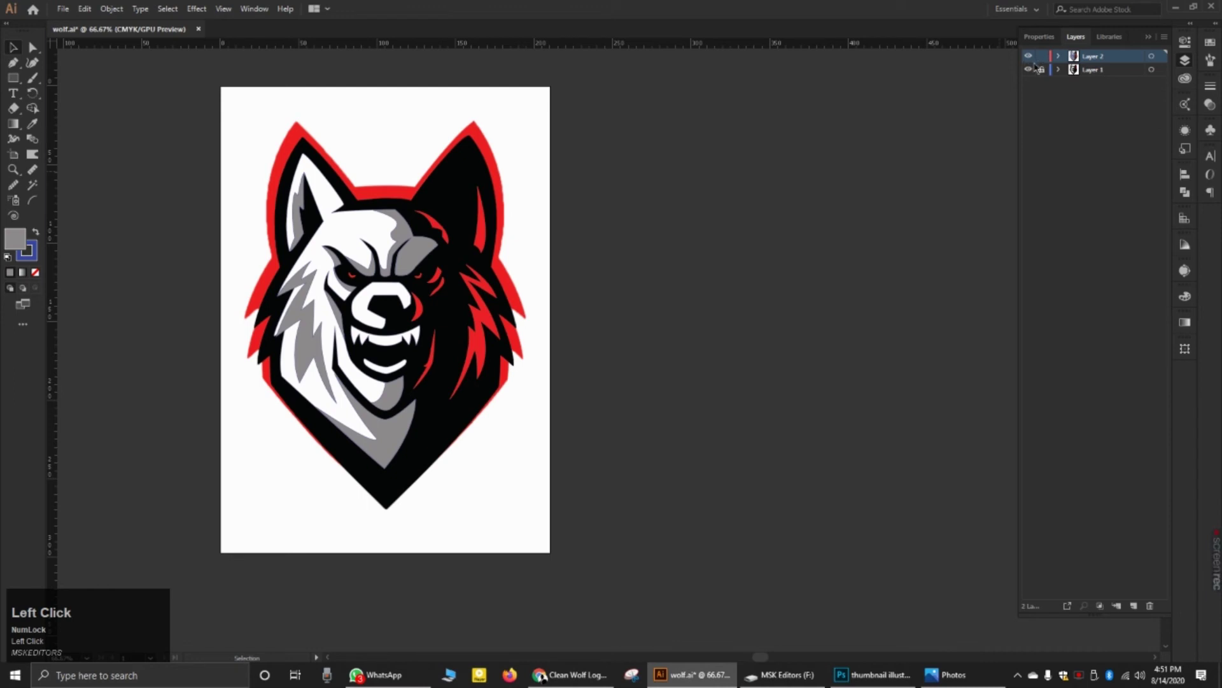
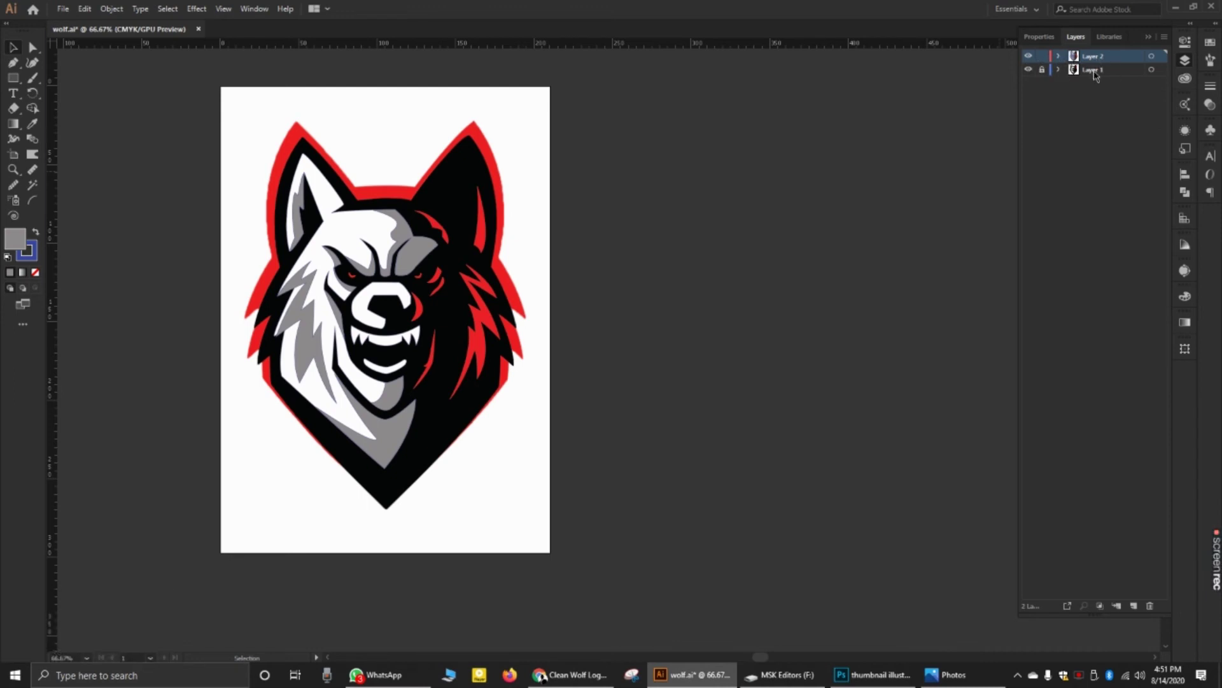
left_click(1029, 71)
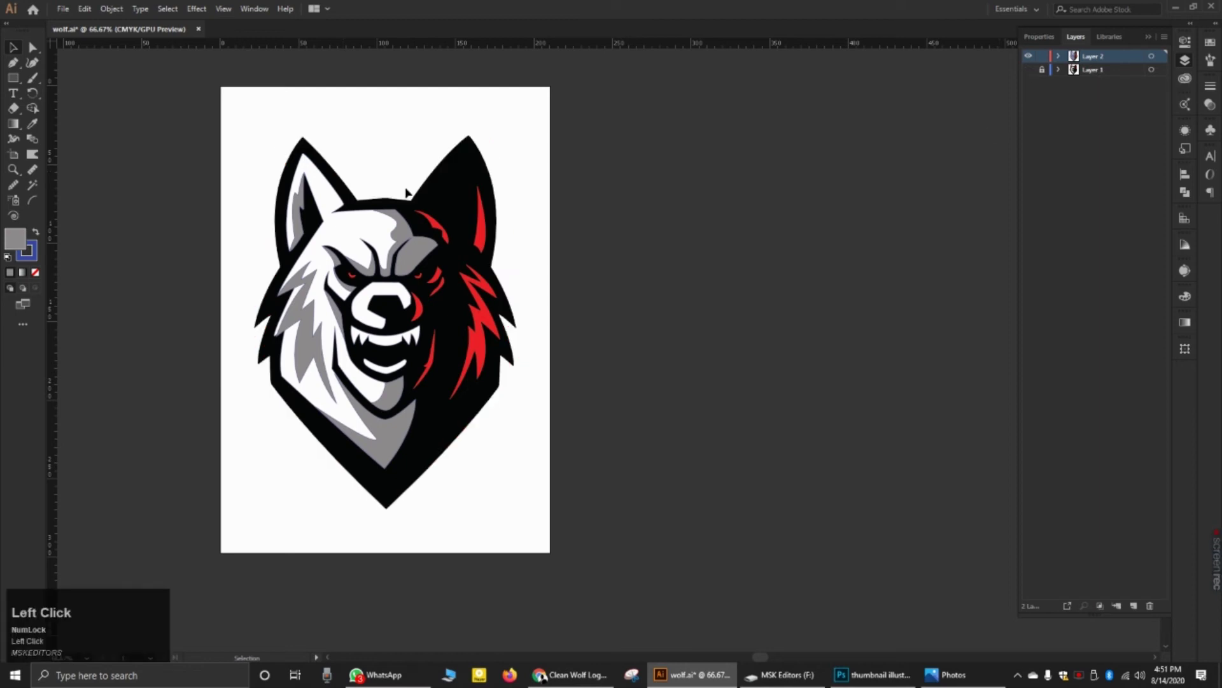
key("ctrl")
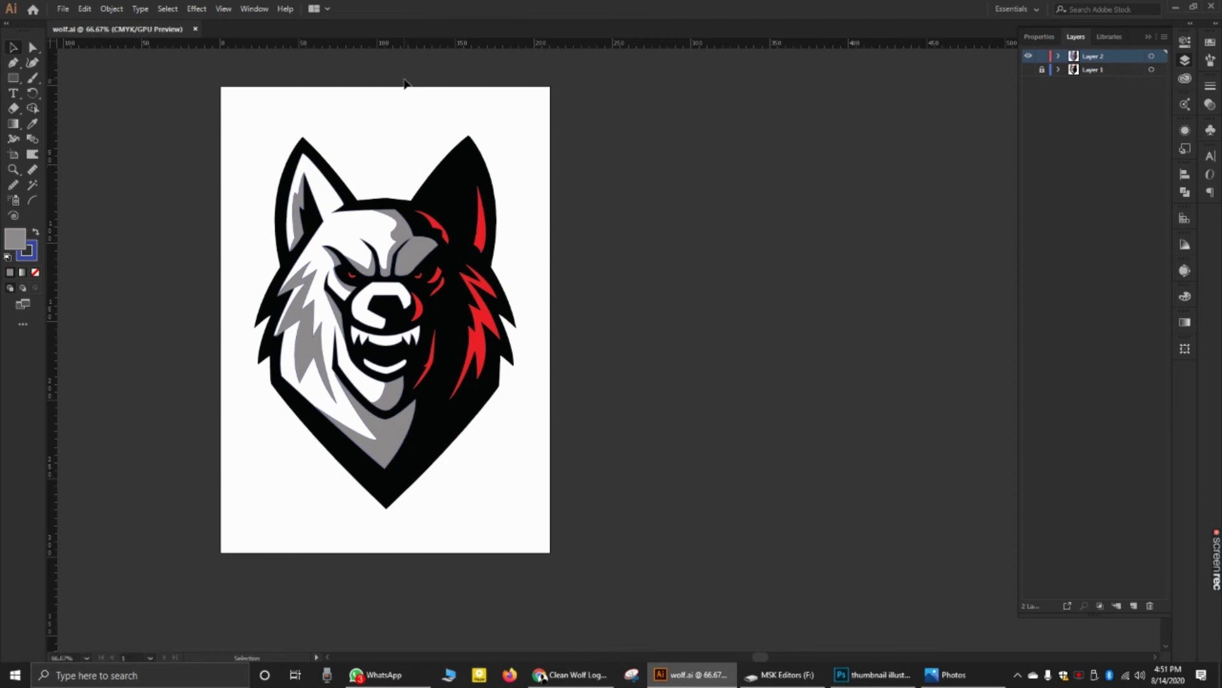
Step: Shift the grey cheek fur shape slightly up and towards the muzzle
scroll(328, 282, "up", 1, "alt")
scroll(328, 283, "up", 1, "alt")
left_click(288, 277)
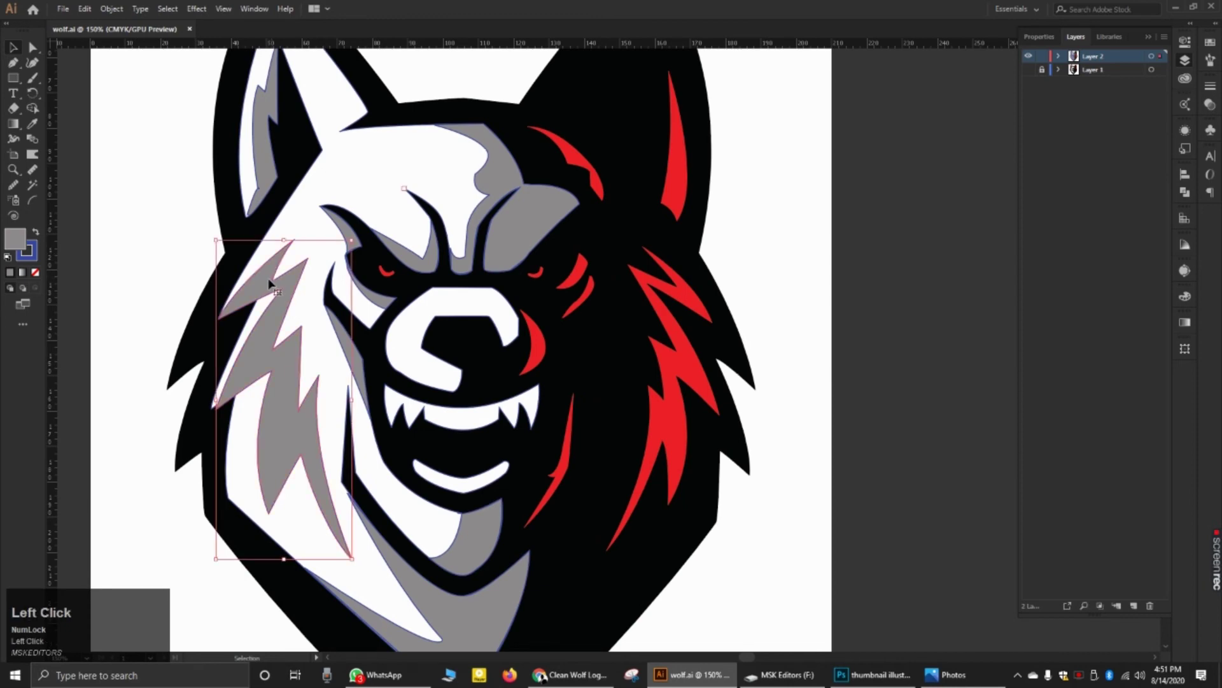
left_click_drag(270, 271, 278, 264)
scroll(295, 304, "down", 2, "alt")
scroll(420, 331, "up", 2, "alt")
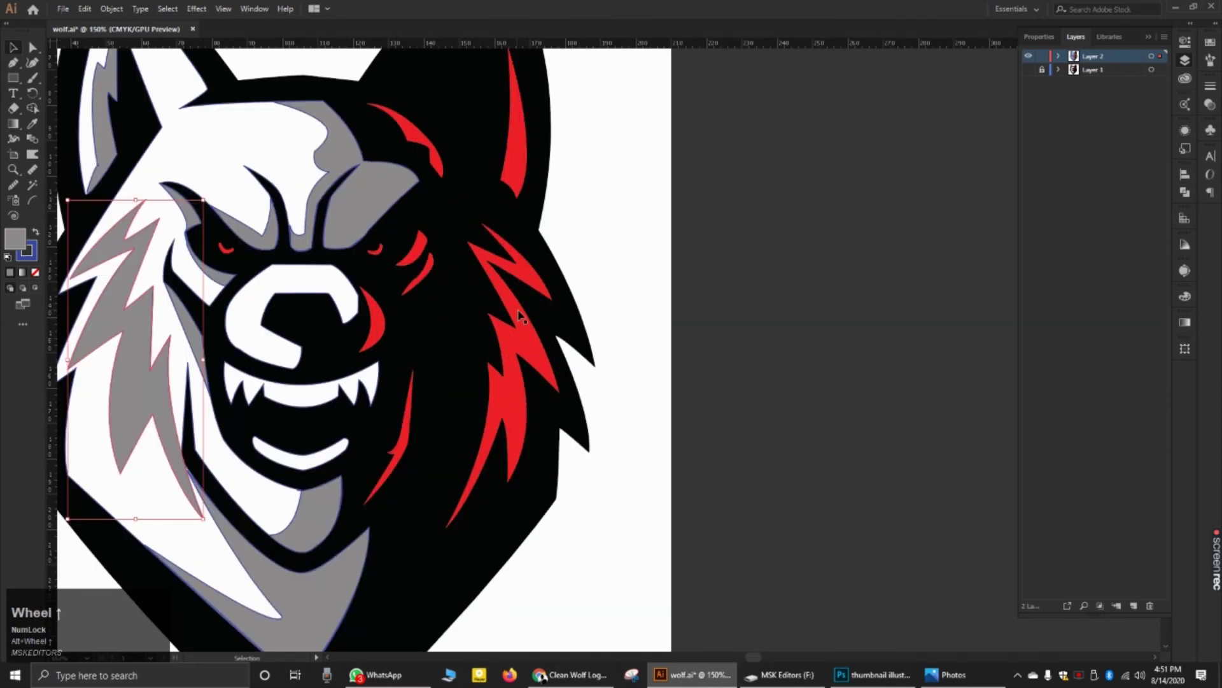
Step: Shift the red cheek fur shape slightly down and outwards, clear the selection, and save the file
left_click_drag(521, 327, 540, 346)
left_click(648, 302)
scroll(645, 301, "down", 2, "alt")
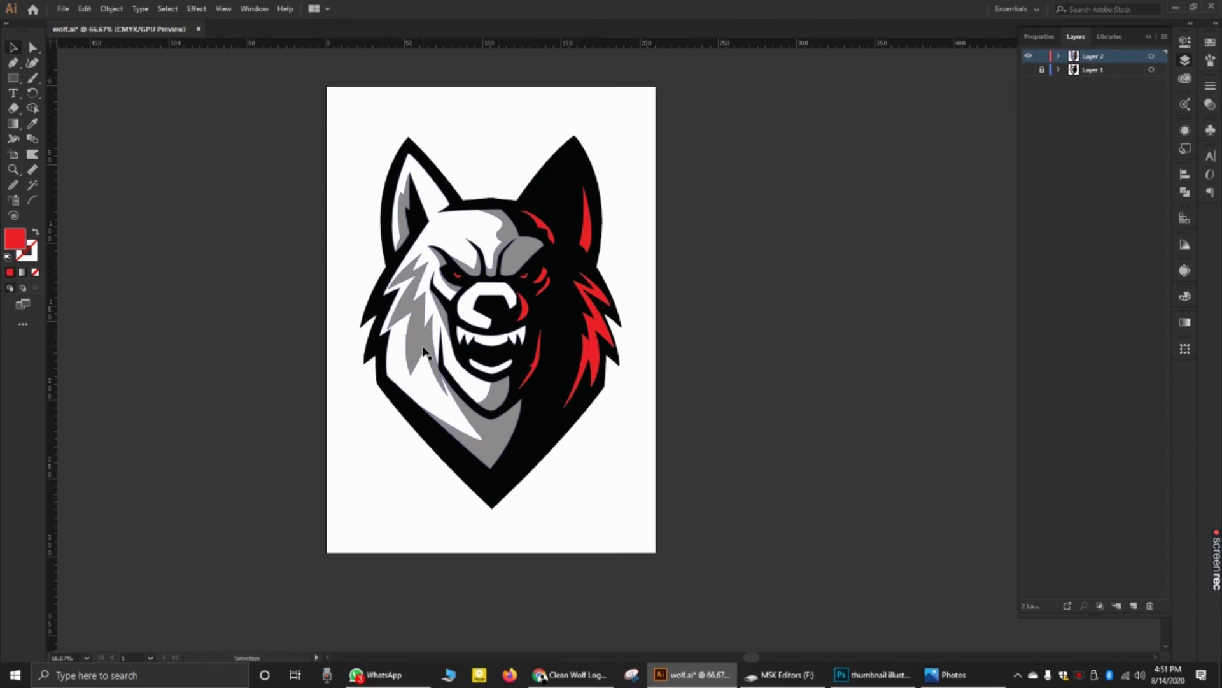
scroll(474, 315, "down", 1, "alt")
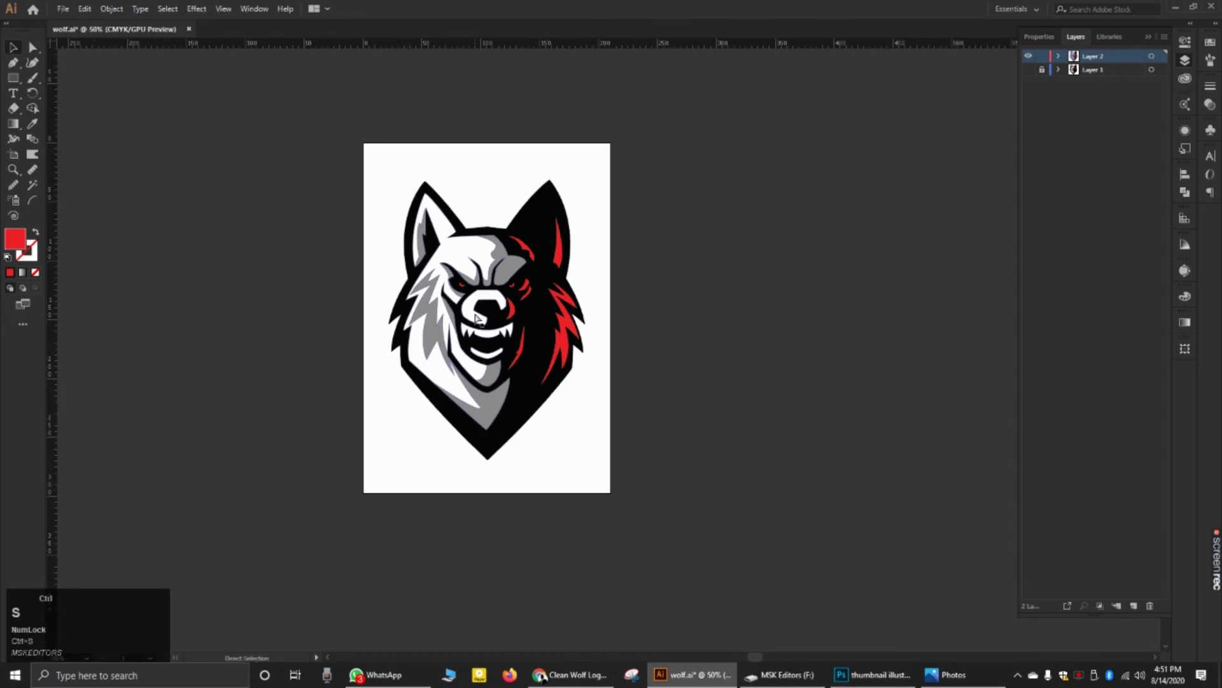
scroll(551, 342, "down", 2, "alt")
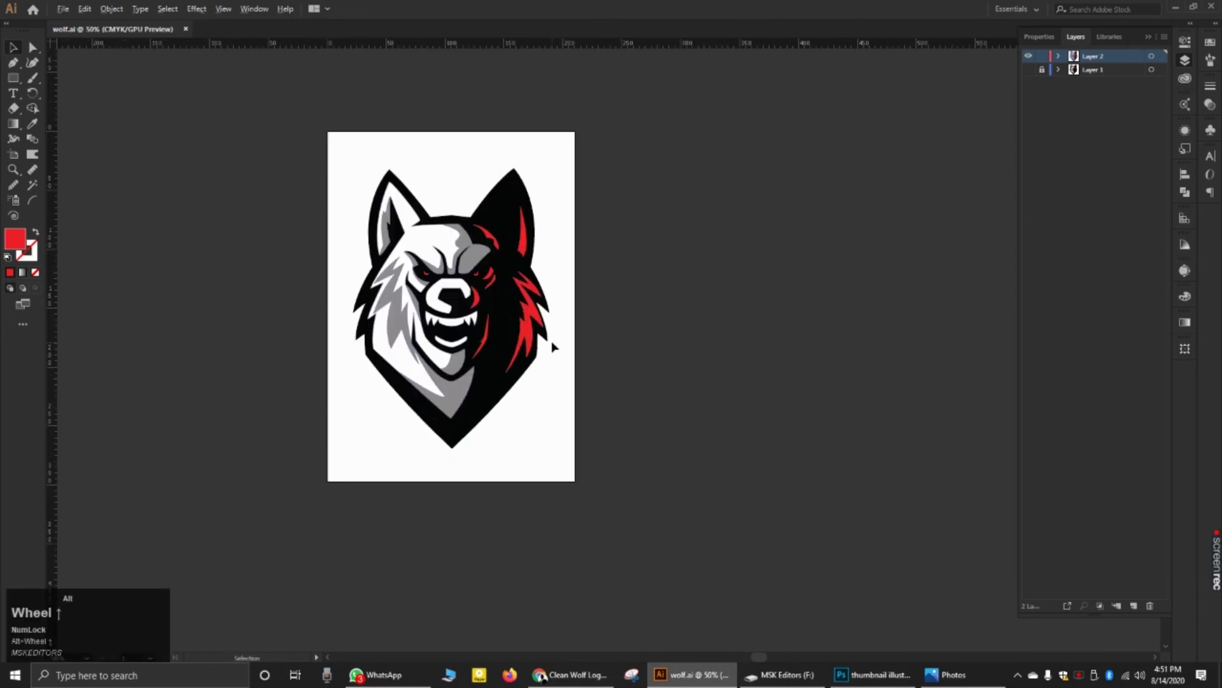
scroll(591, 344, "up", 2, "alt")
scroll(591, 344, "down", 1, "alt")
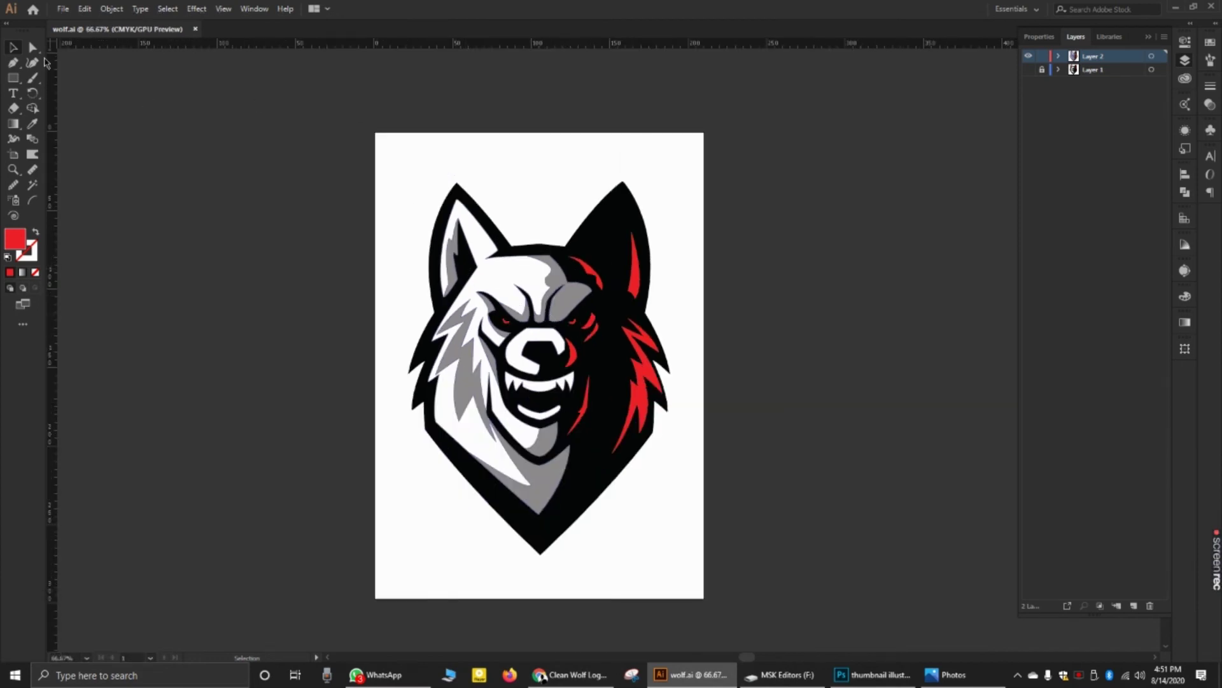
left_click(13, 78)
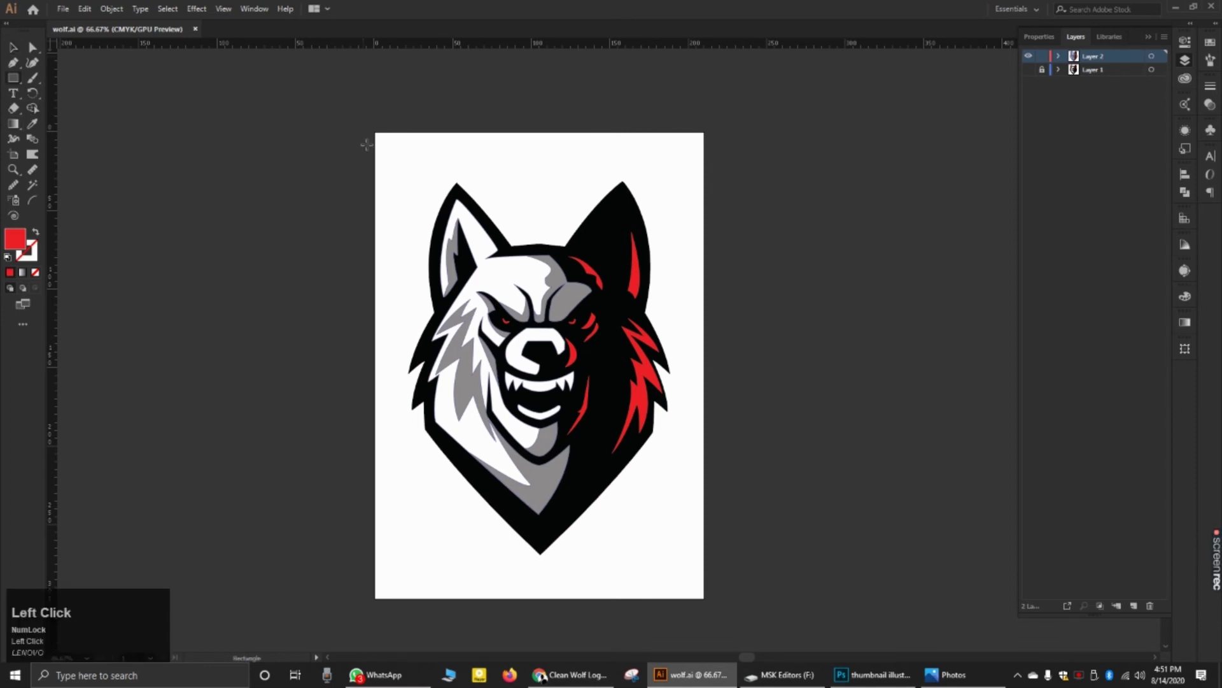
left_click_drag(374, 131, 705, 598)
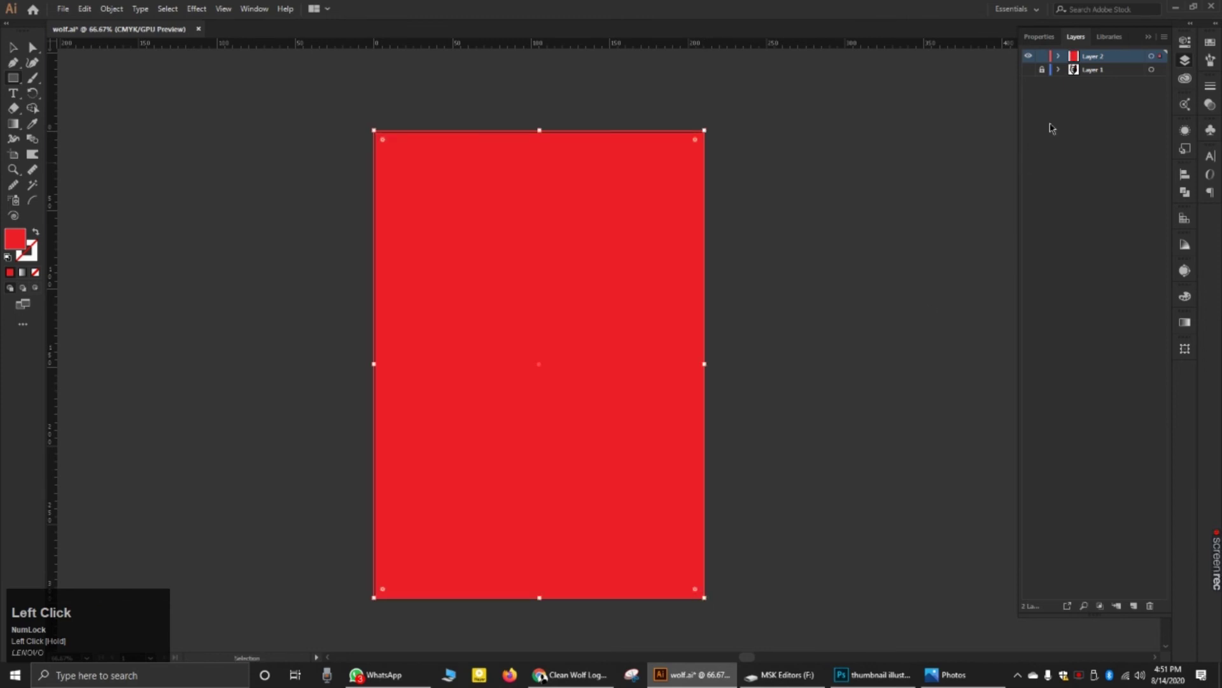
key("ctrl+z")
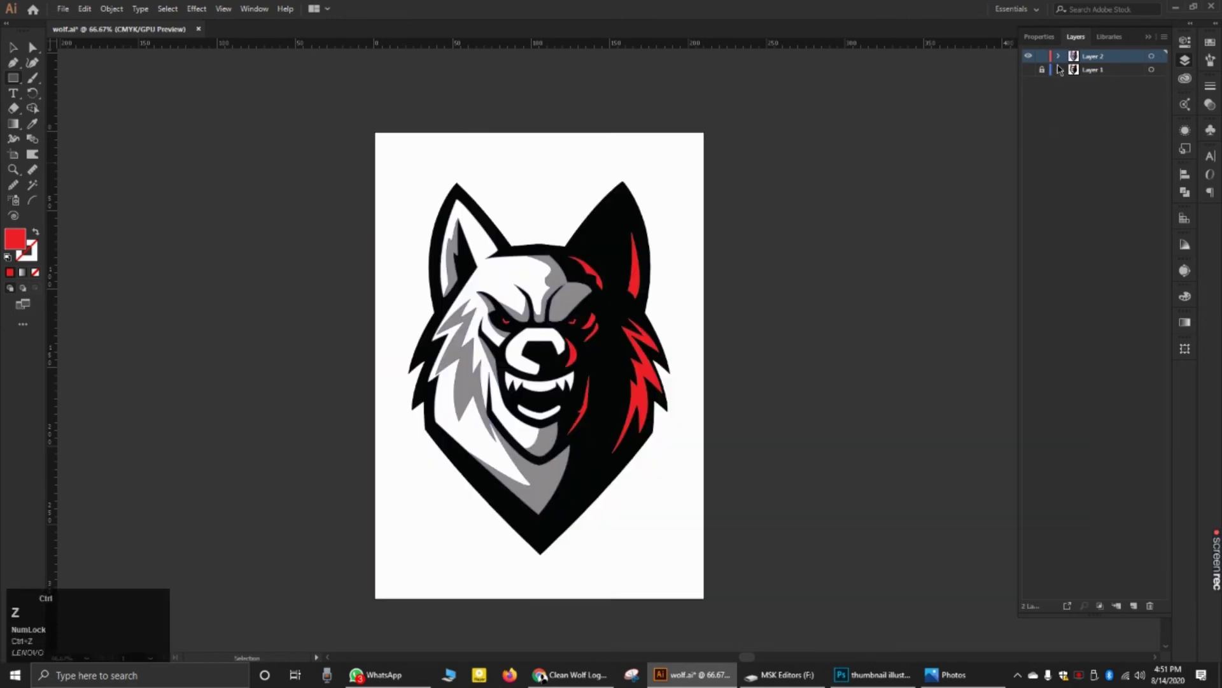
Step: Add a new layer between Layer 2 and Layer 1 and draw a red rectangle on it covering the whole artboard
left_click(1133, 605)
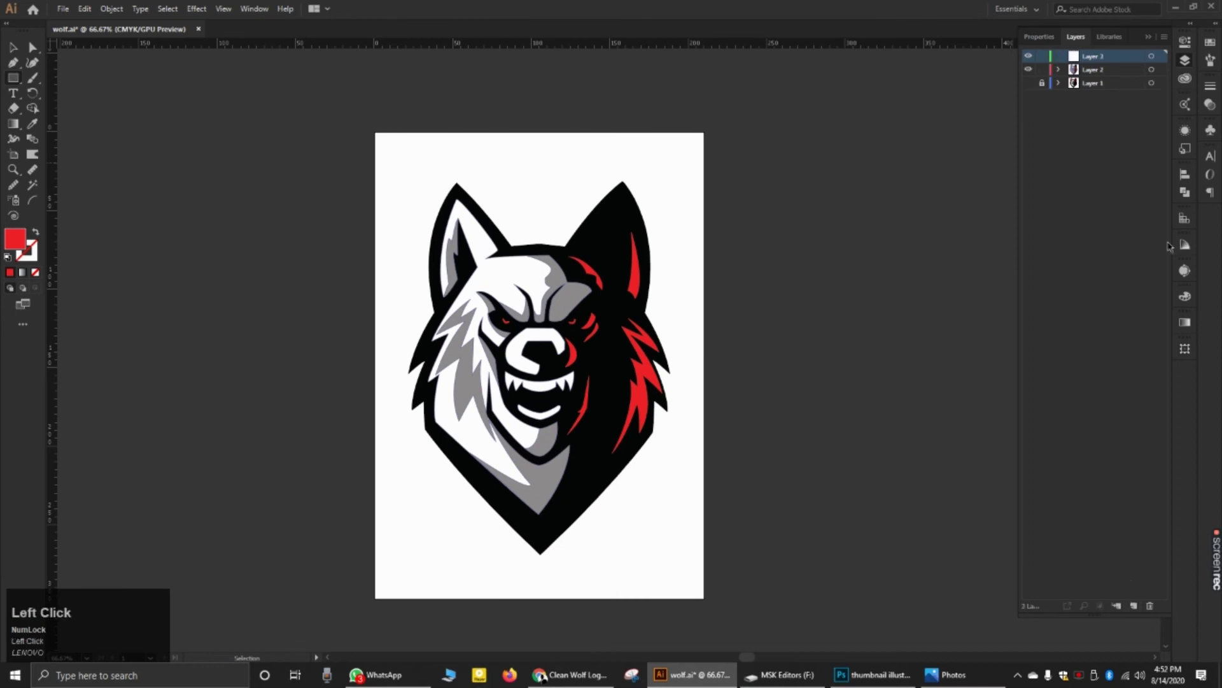
left_click_drag(1096, 59, 1093, 83)
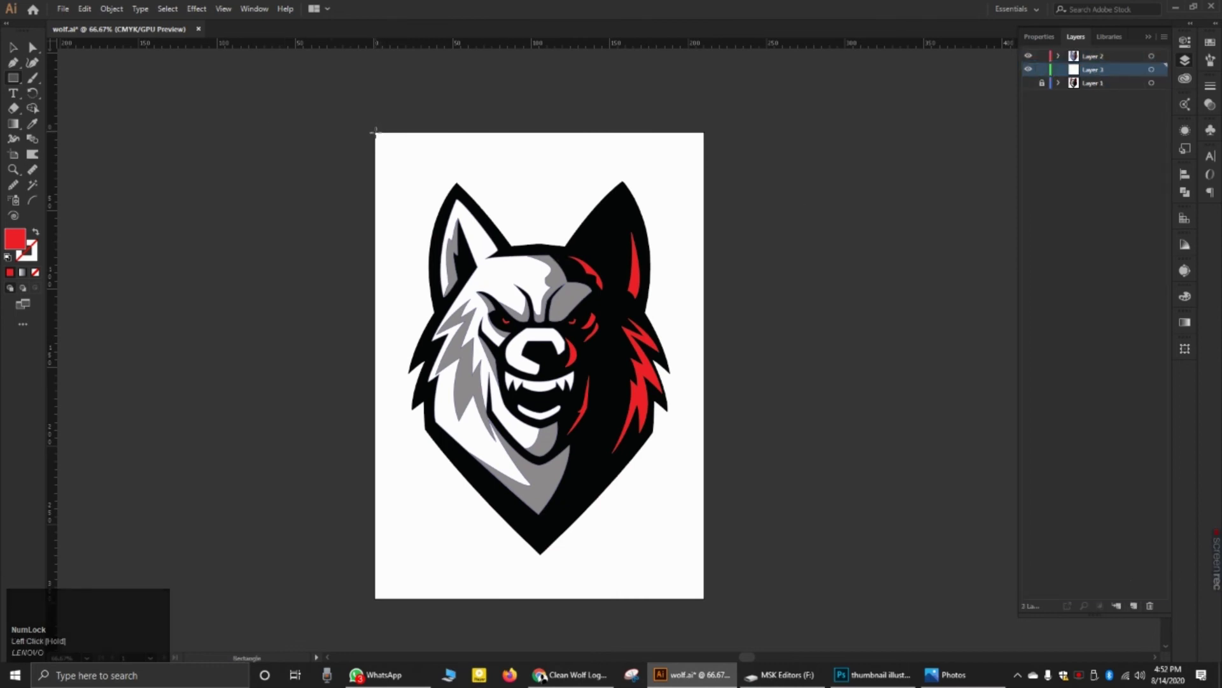
left_click_drag(376, 133, 703, 599)
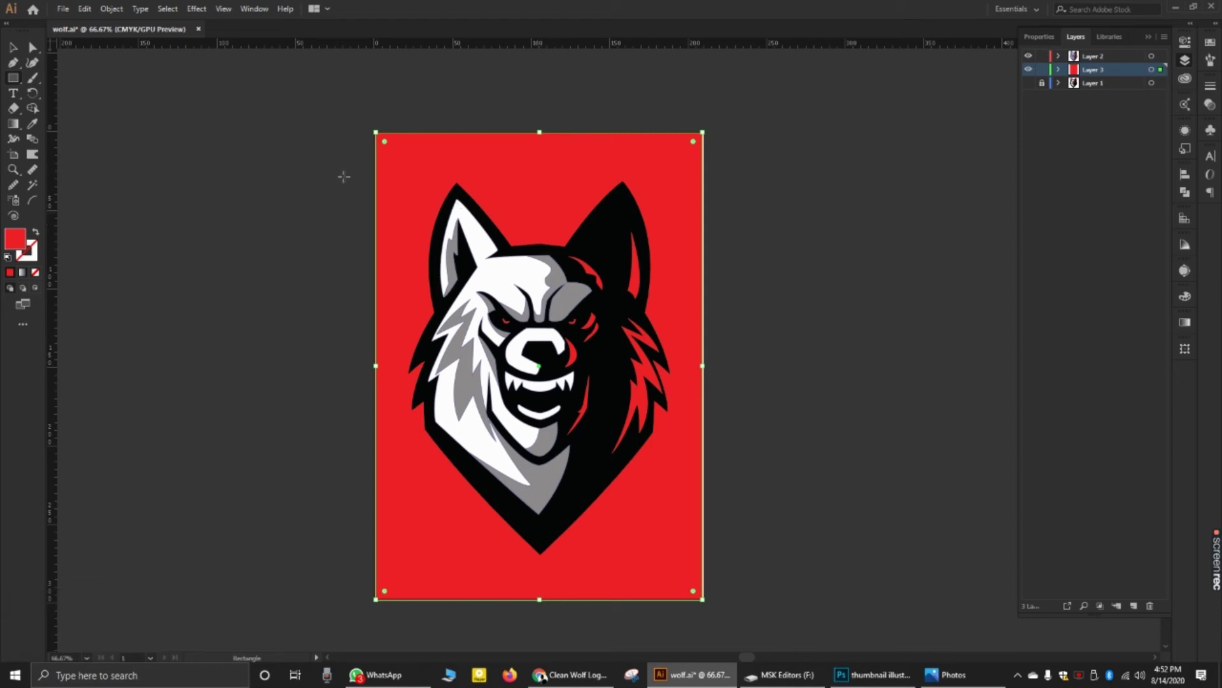
Step: Fill the background rectangle with a linear white-to-black gradient running diagonally from its upper-left corner to its lower-right corner at about -54.3°
left_click(14, 124)
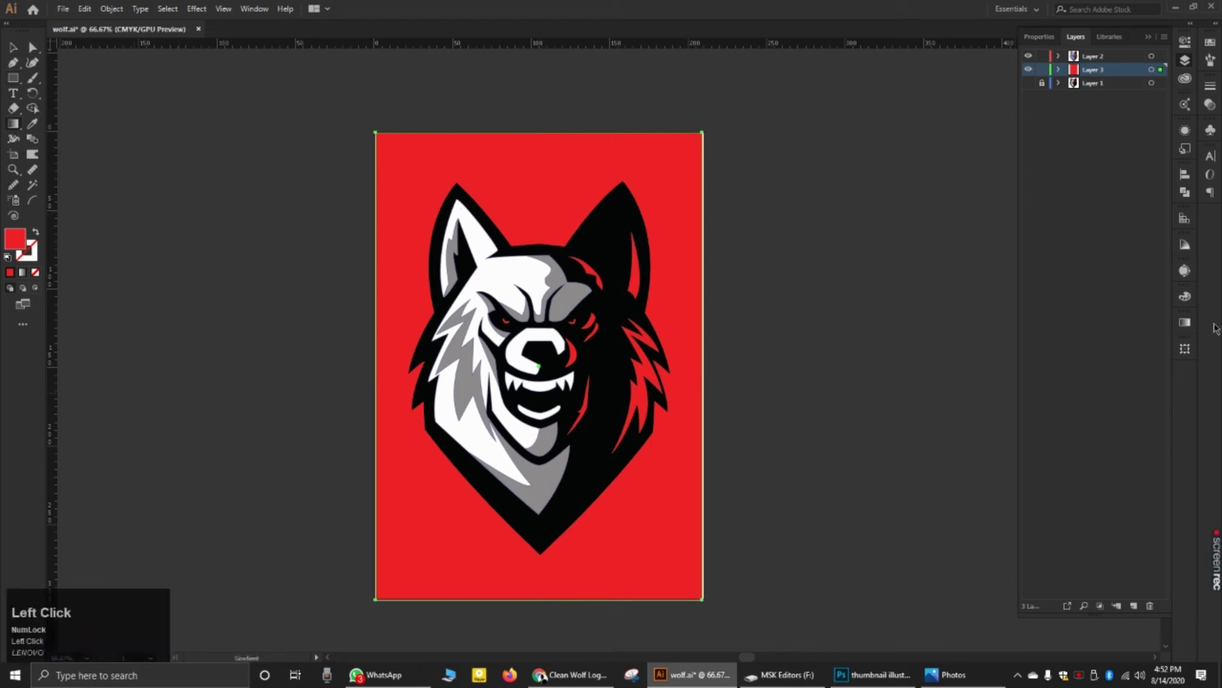
left_click(1186, 324)
left_click(1101, 414)
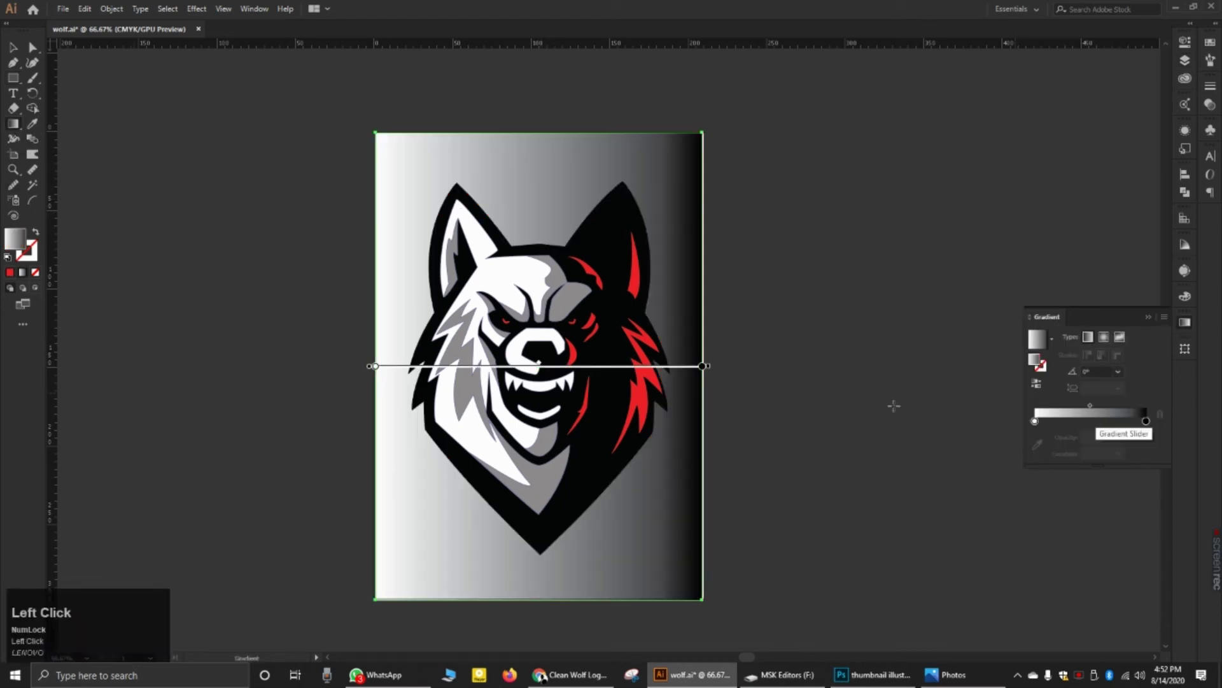
mouse_move(424, 566)
left_mouse_down()
mouse_move(491, 490)
mouse_move(627, 181)
left_mouse_up()
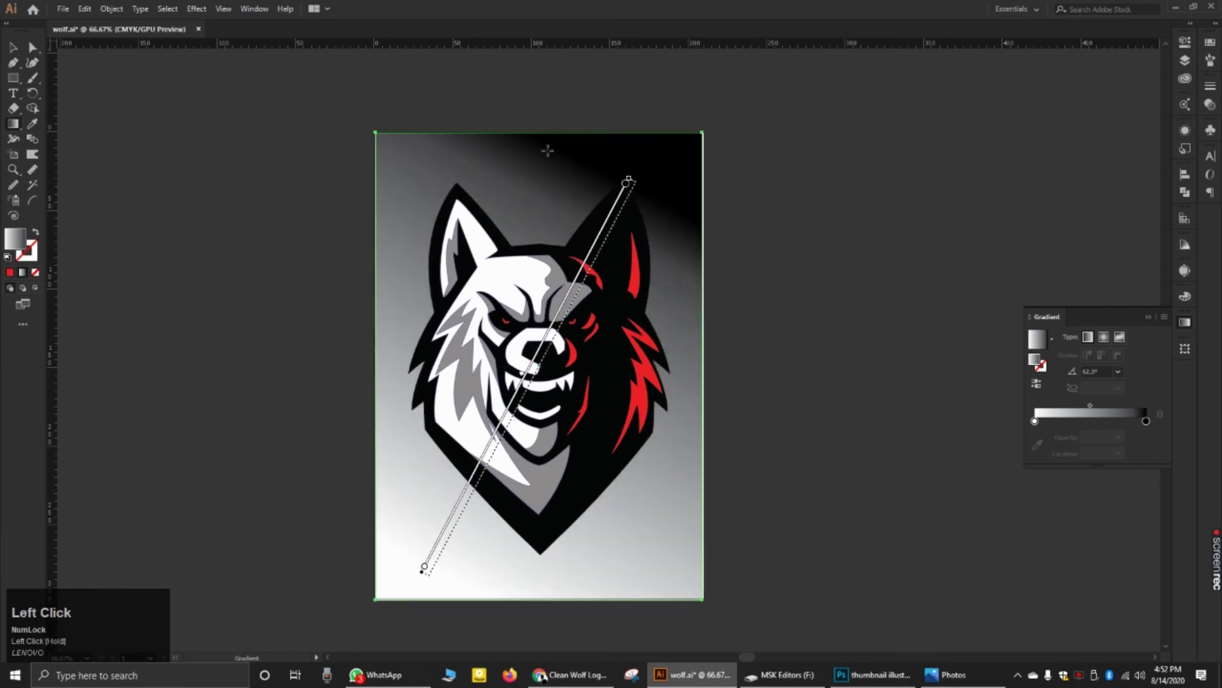
left_click_drag(383, 140, 546, 513)
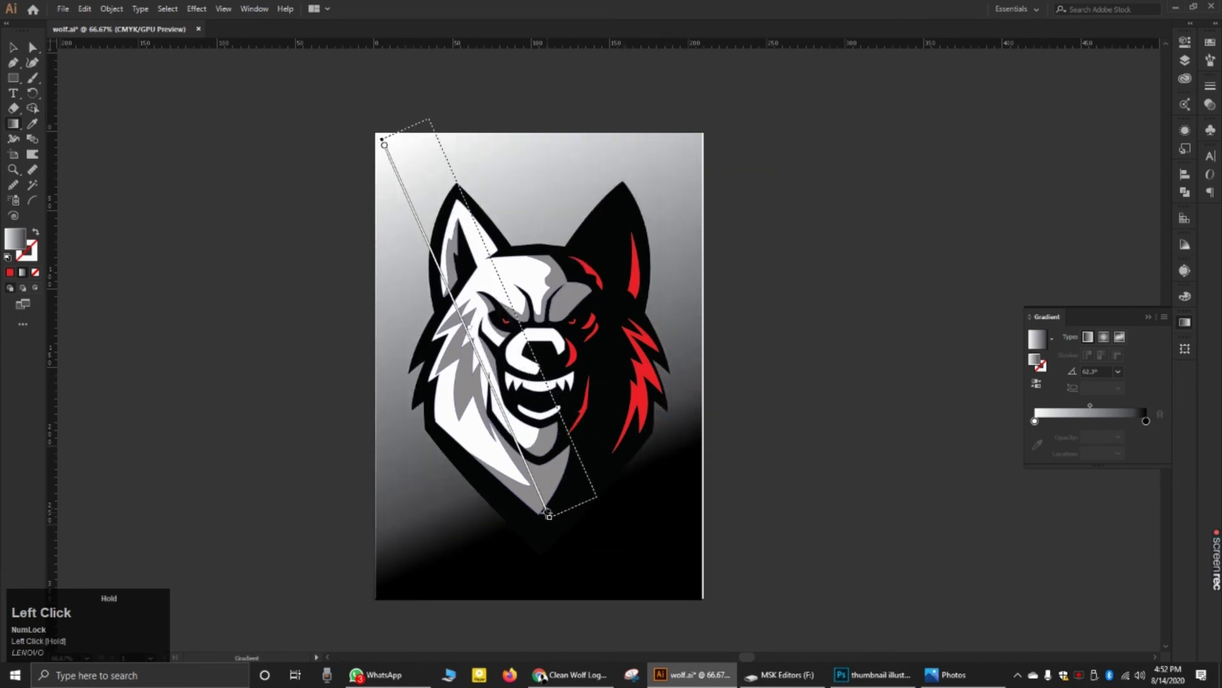
left_click_drag(368, 111, 663, 581)
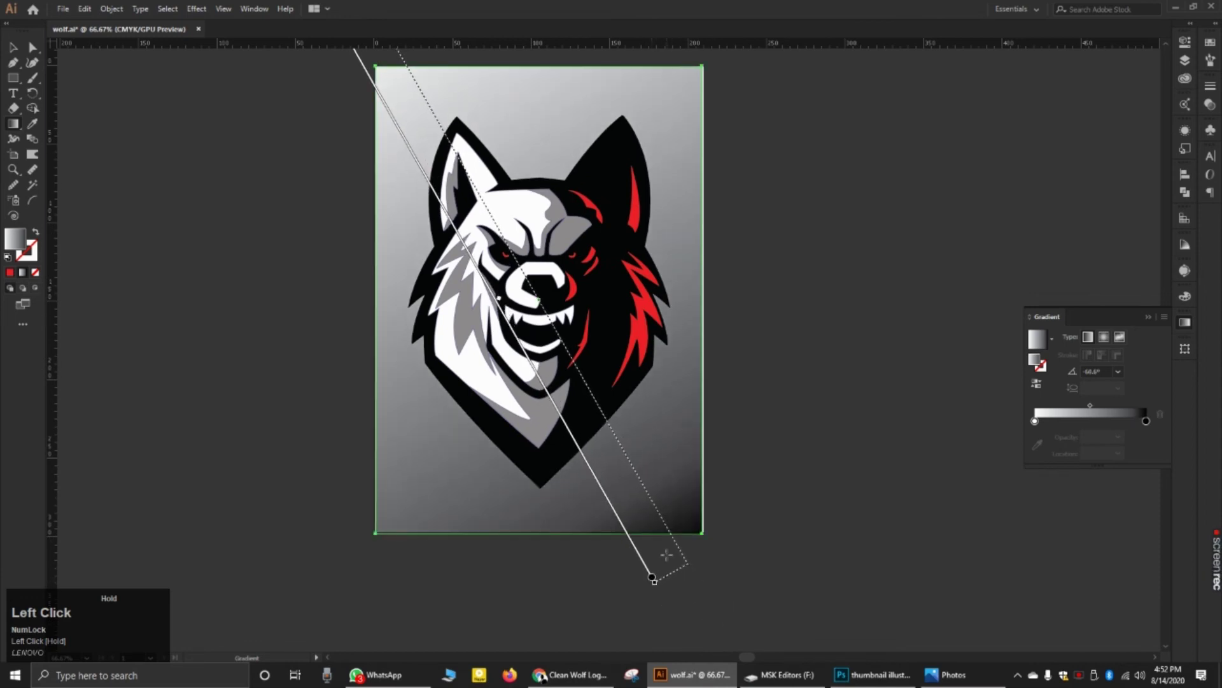
scroll(657, 484, "down", 2)
left_click_drag(422, 181, 654, 502)
scroll(698, 519, "up", 1)
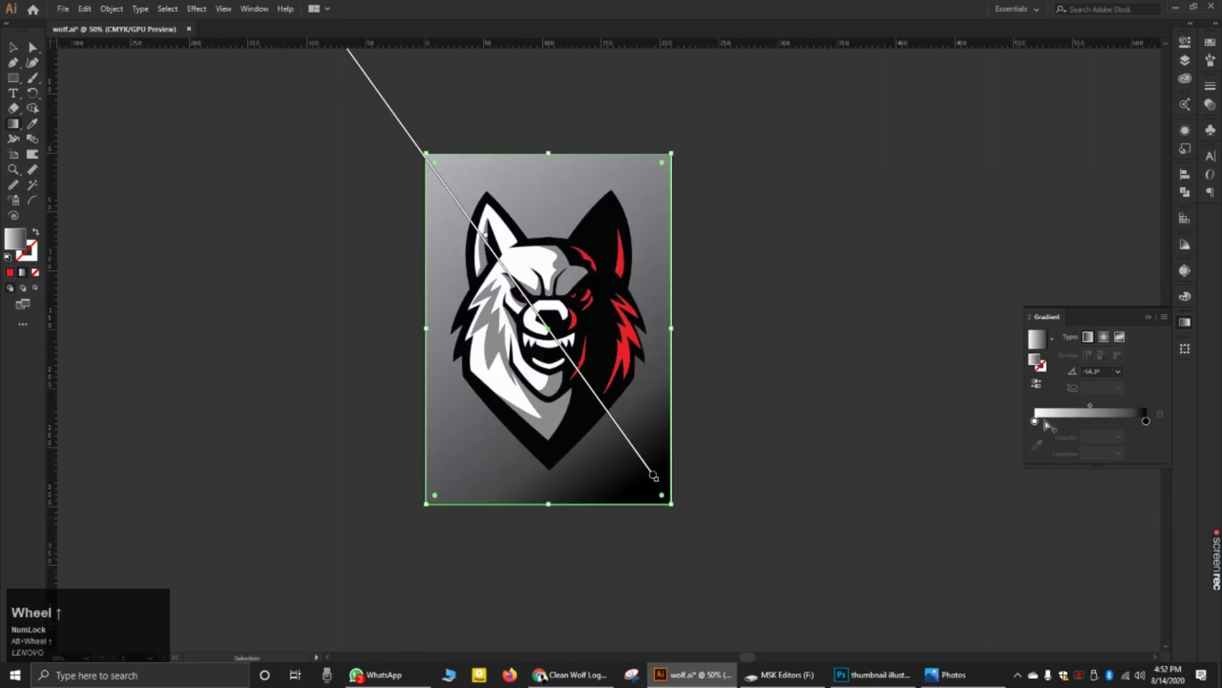
Step: Set the start colour of the background gradient to the dark grey swatch
left_click(1035, 421)
double_click(1034, 421)
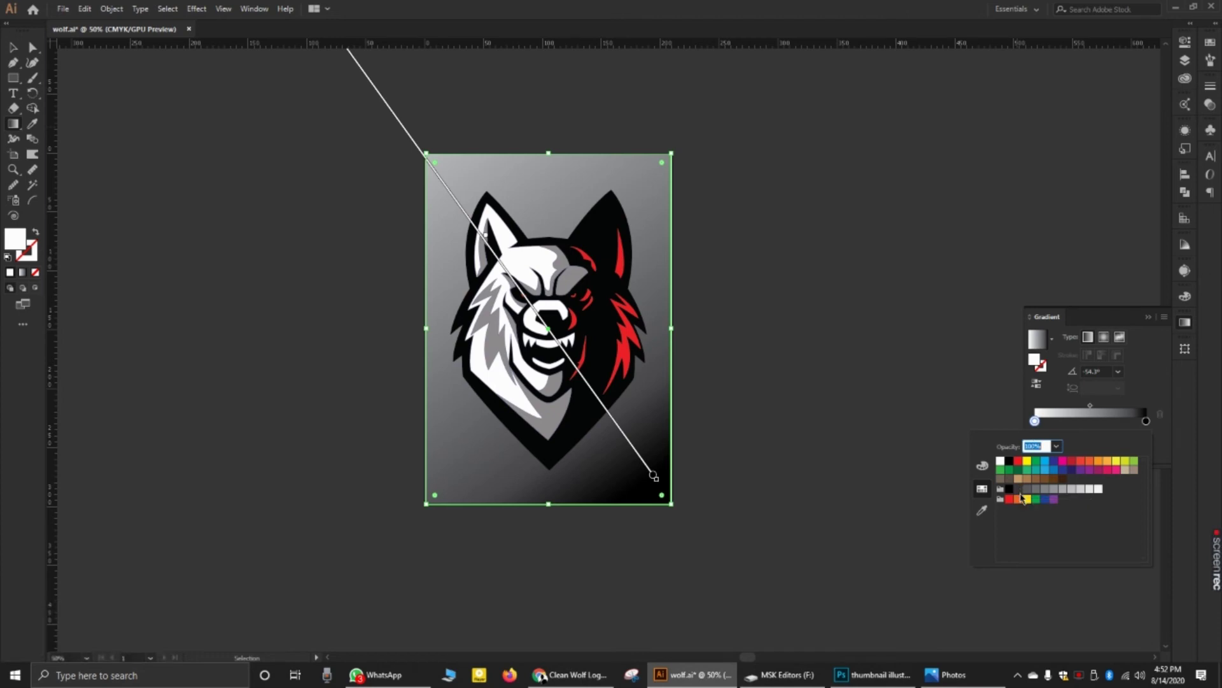
left_click(1018, 489)
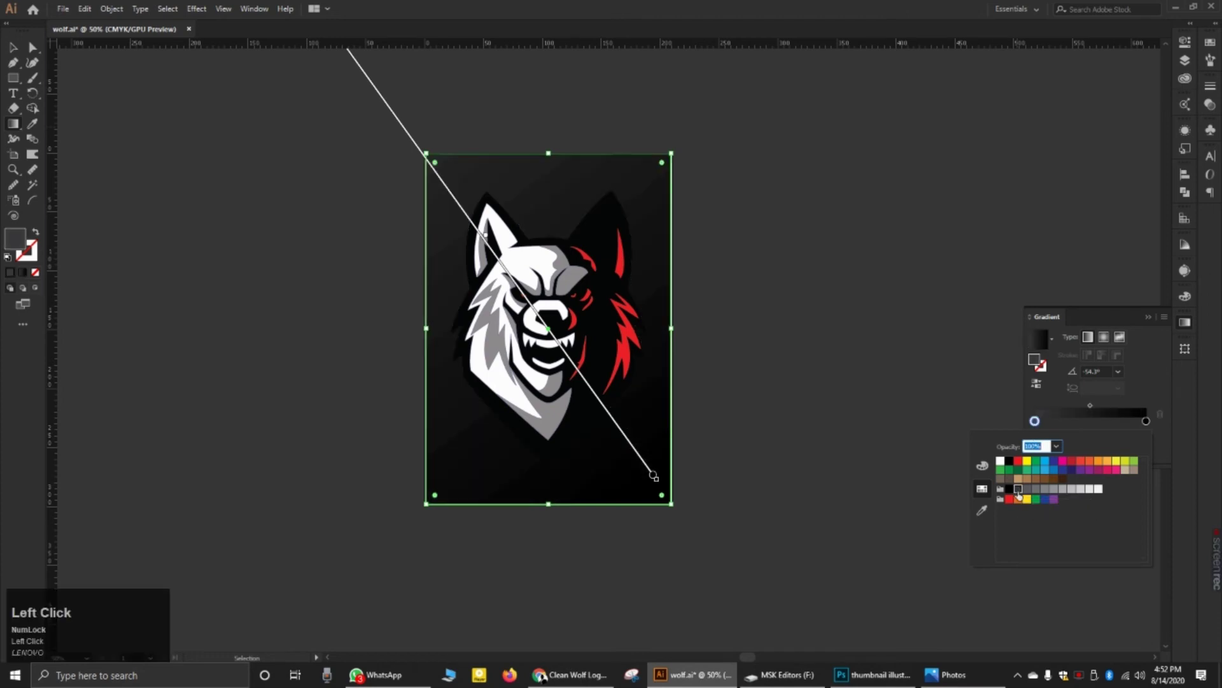
Step: Try the dark red 5E0000 as the end colour of the background gradient
left_click(1146, 421)
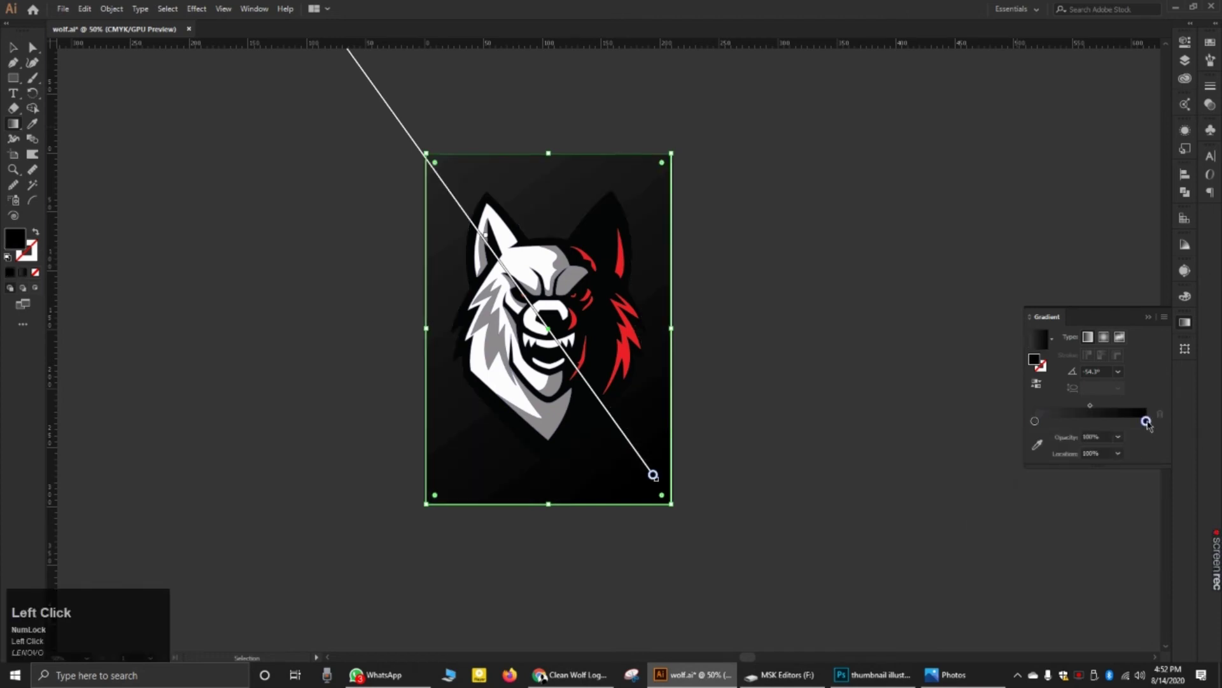
double_click(1146, 421)
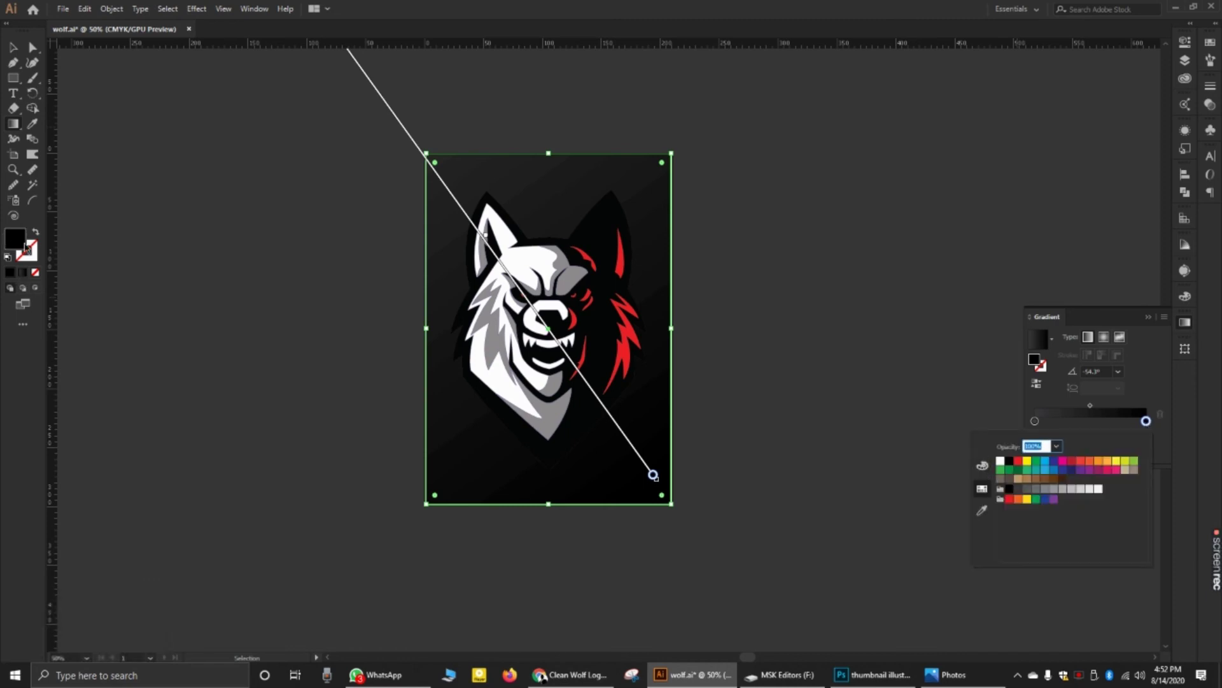
double_click(24, 246)
mouse_move(1000, 351)
left_mouse_down()
mouse_move(1000, 336)
mouse_move(1003, 449)
left_mouse_up()
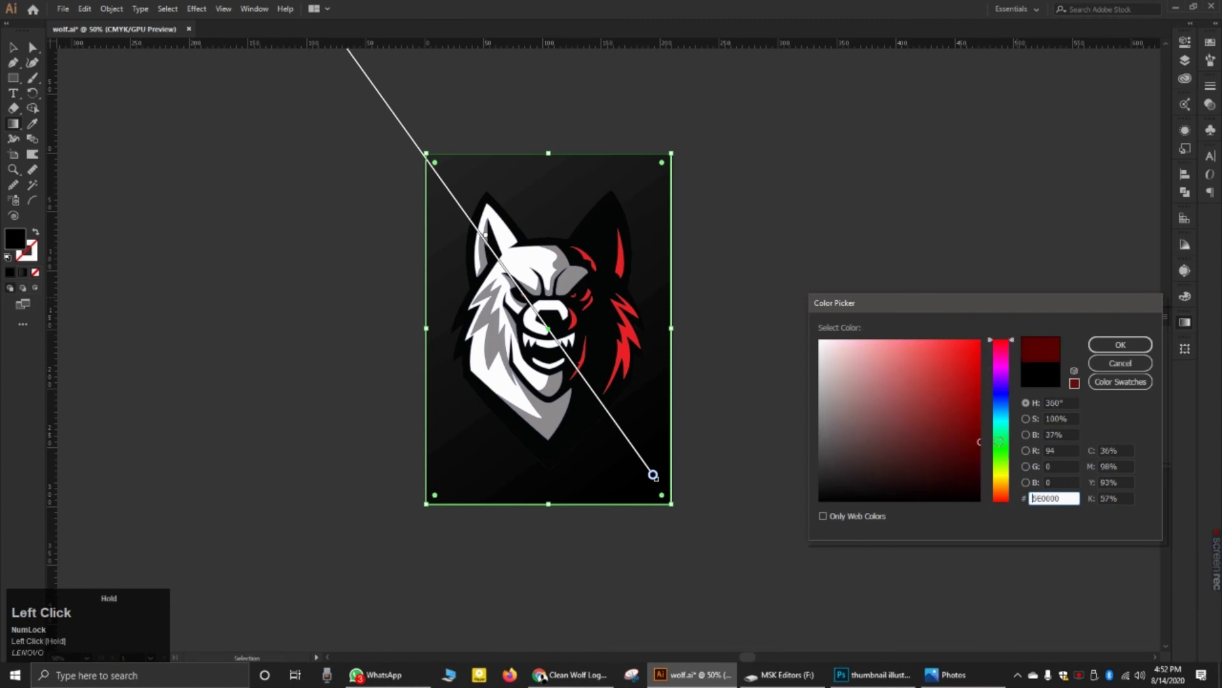
left_click(1119, 346)
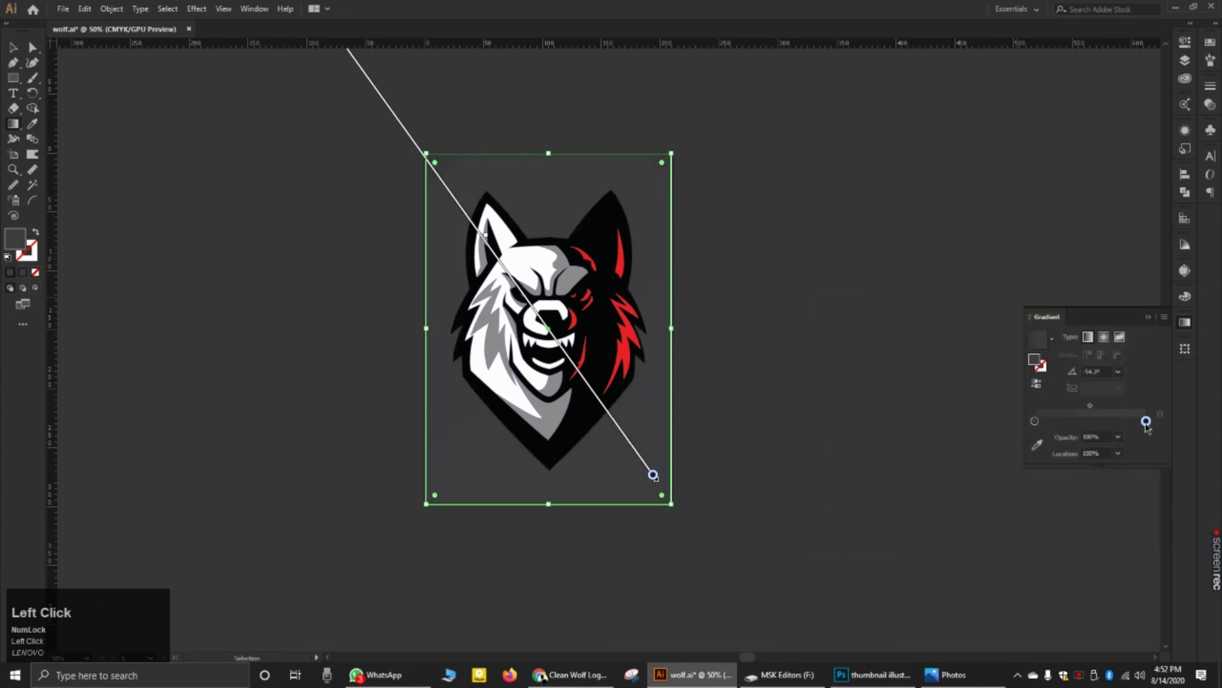
Step: Try red, yellow, green, magenta and purple swatches for the gradient's end colour, finishing with black
double_click(1146, 421)
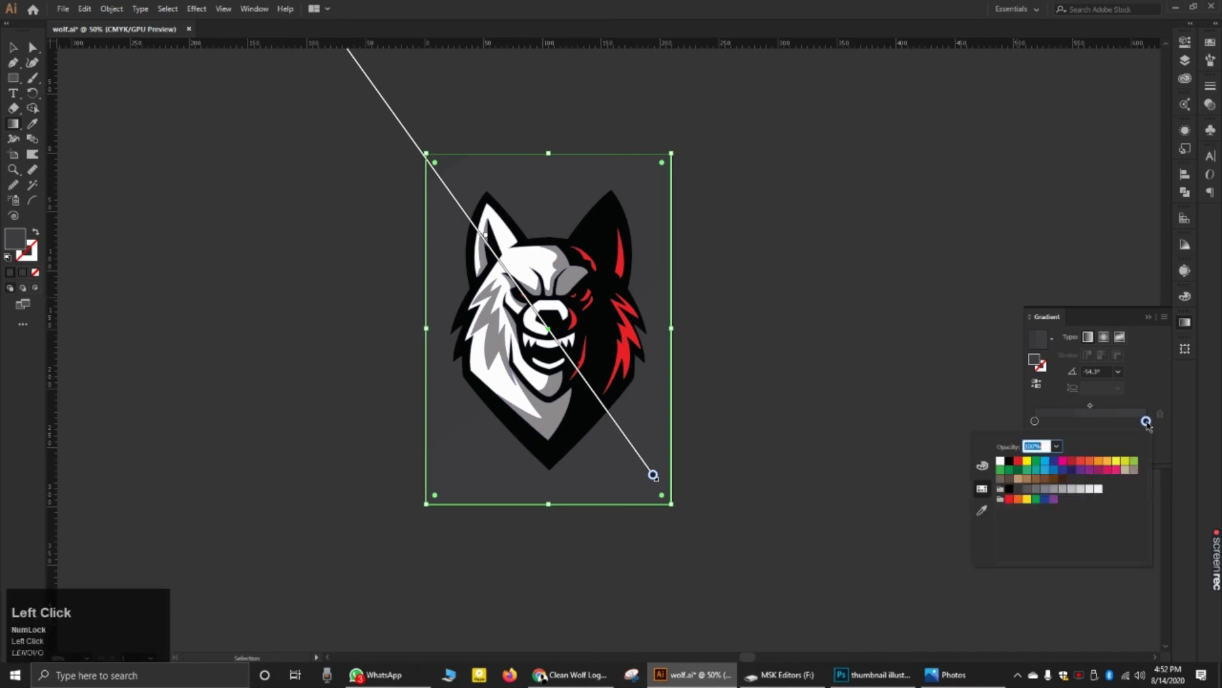
left_click(1076, 465)
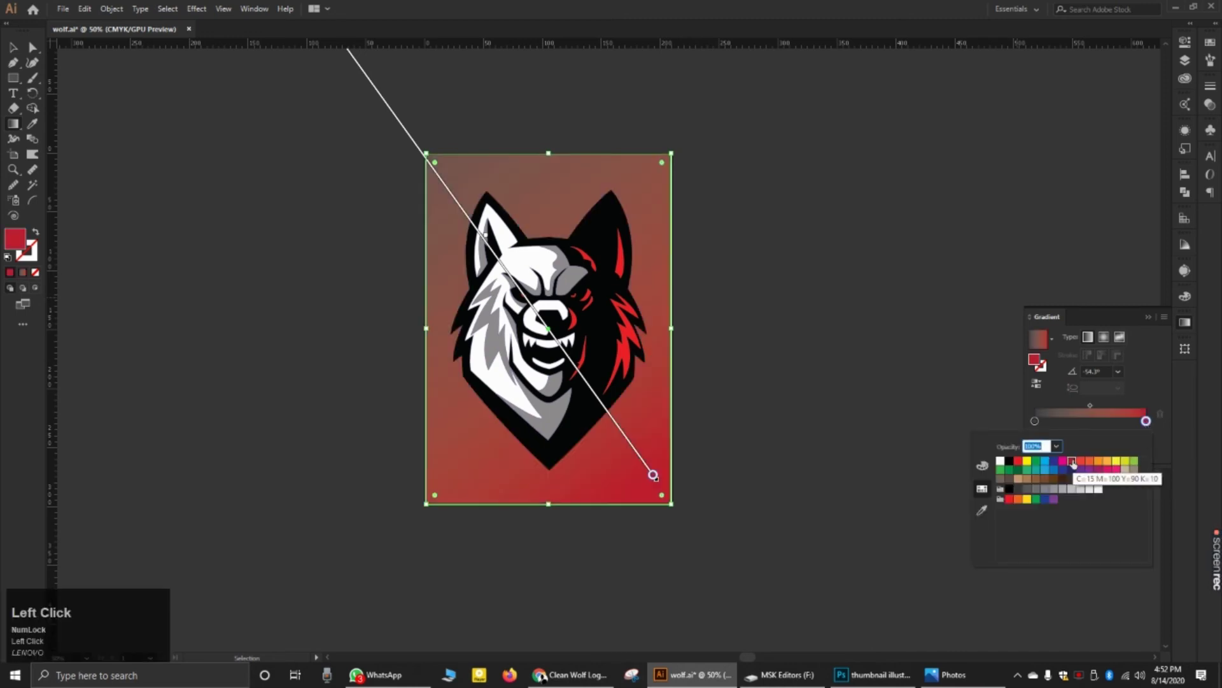
left_click(1027, 461)
left_click(1009, 469)
left_click(1099, 470)
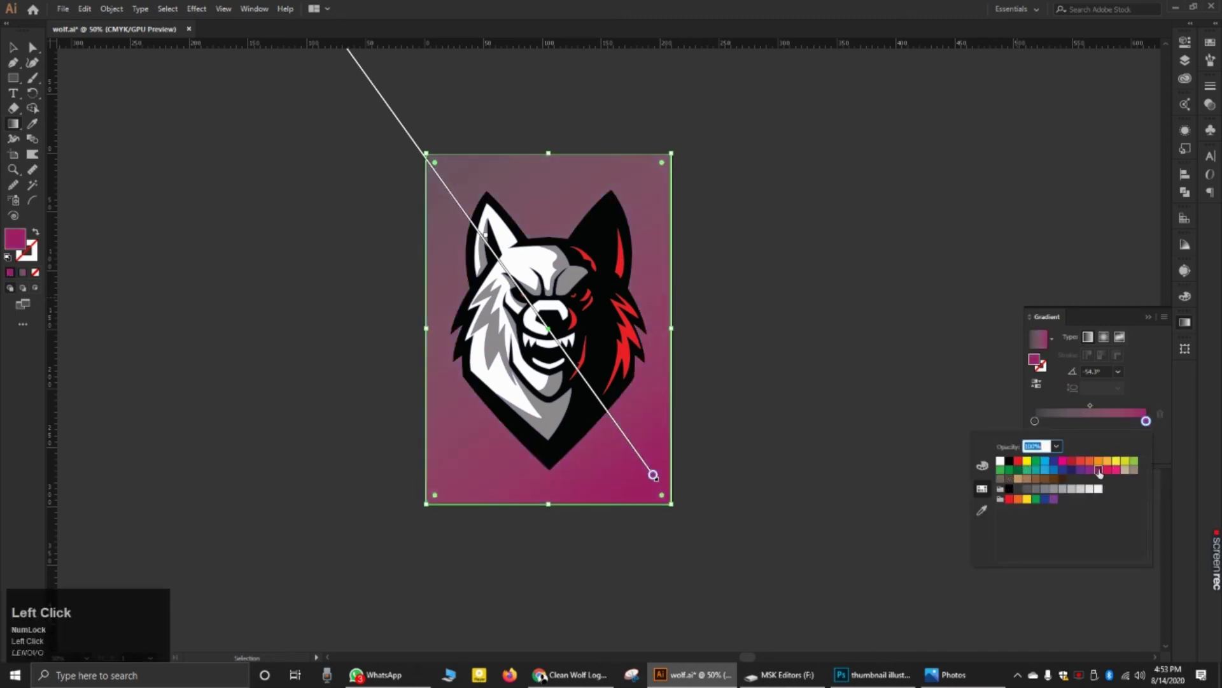
left_click(1093, 469)
left_click(1072, 470)
left_click(1026, 462)
left_click(1009, 462)
Step: Set the background gradient's start colour to a medium grey swatch and clear the selection
double_click(1035, 421)
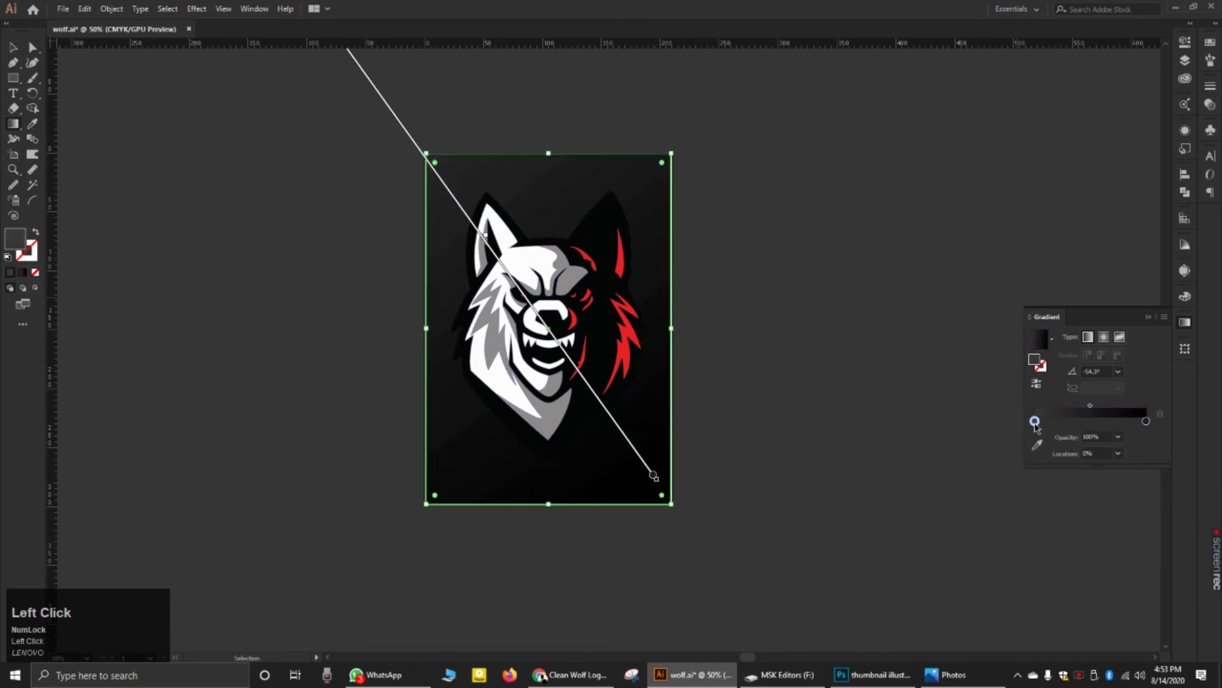
left_click(1061, 489)
left_click(12, 50)
scroll(603, 265, "down", 1)
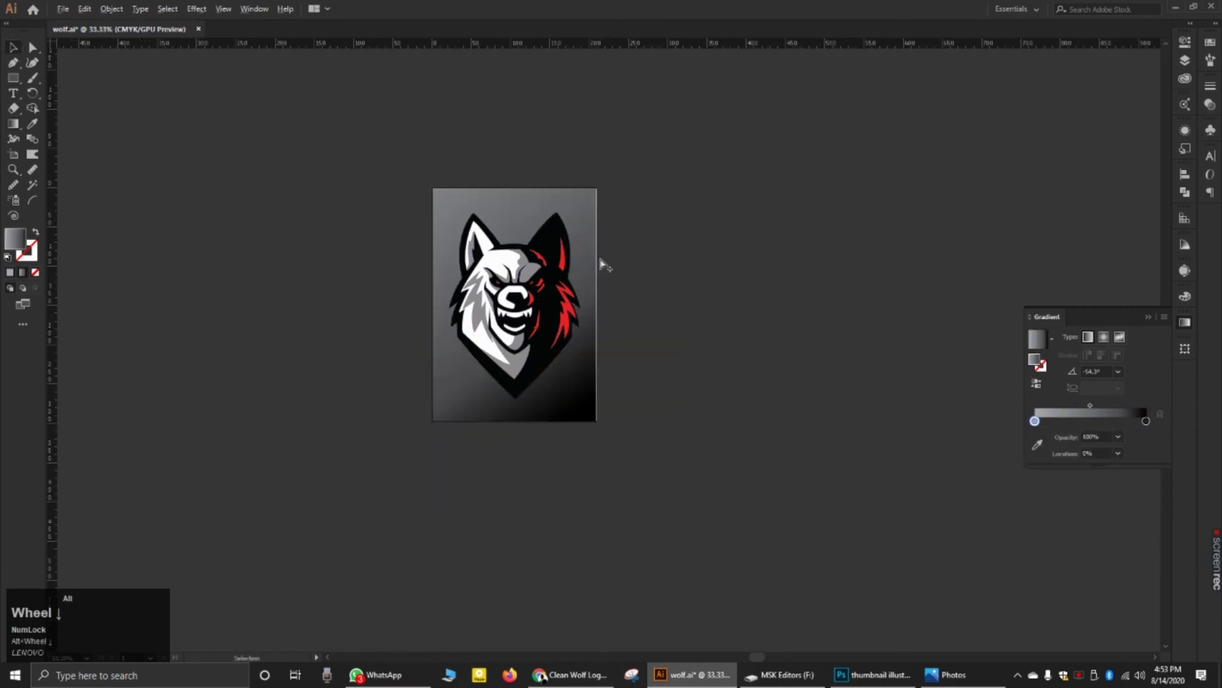
scroll(584, 394, "up", 2)
left_click_drag(579, 397, 579, 397)
scroll(616, 359, "down", 2)
left_click(682, 319)
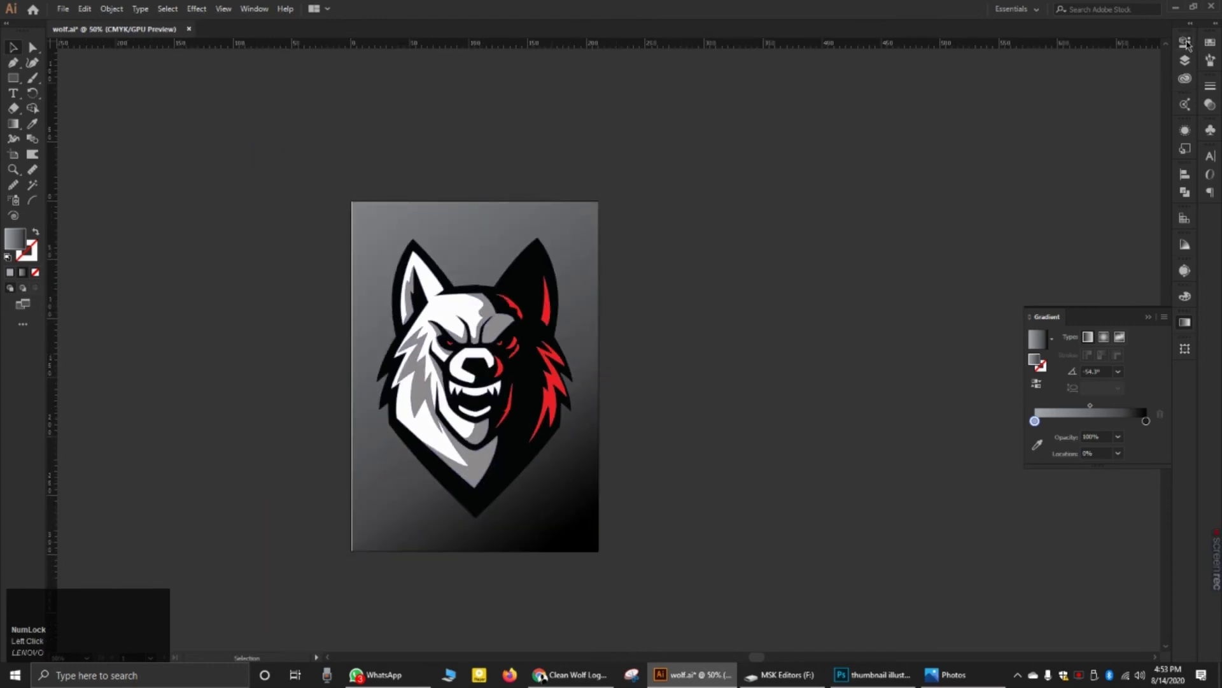
Step: Make Layer 2 the active layer, lock Layer 3 and leave Layer 1 hidden
left_click(1185, 61)
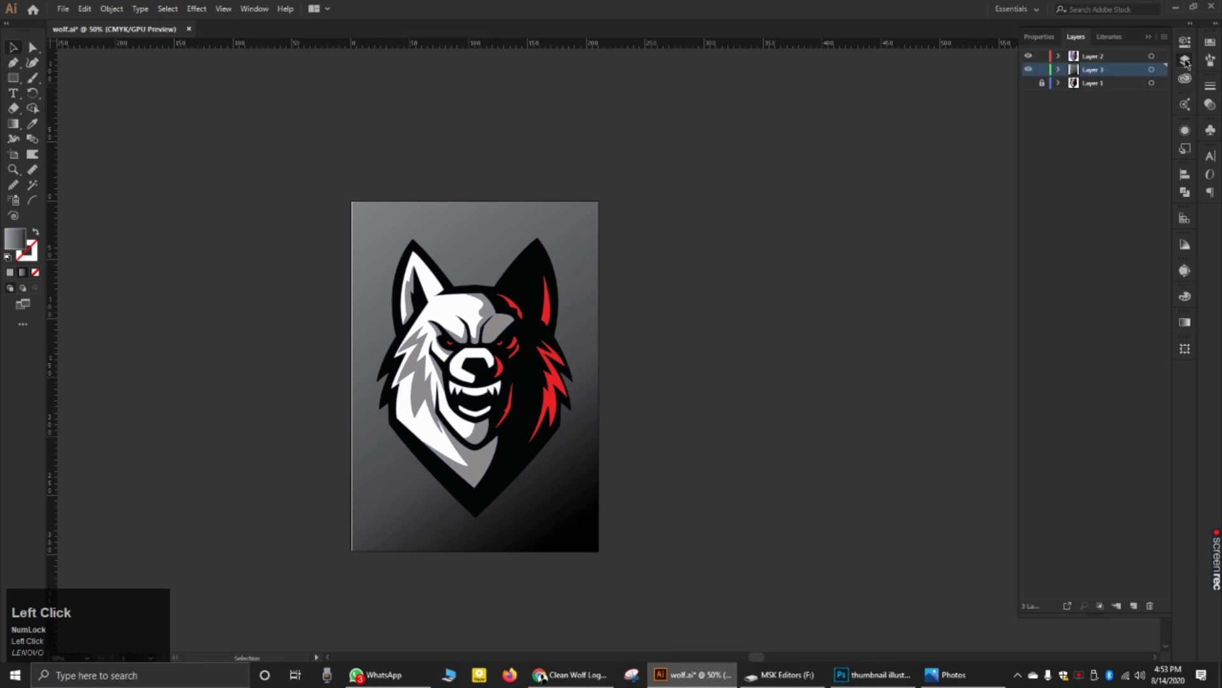
left_click(1090, 59)
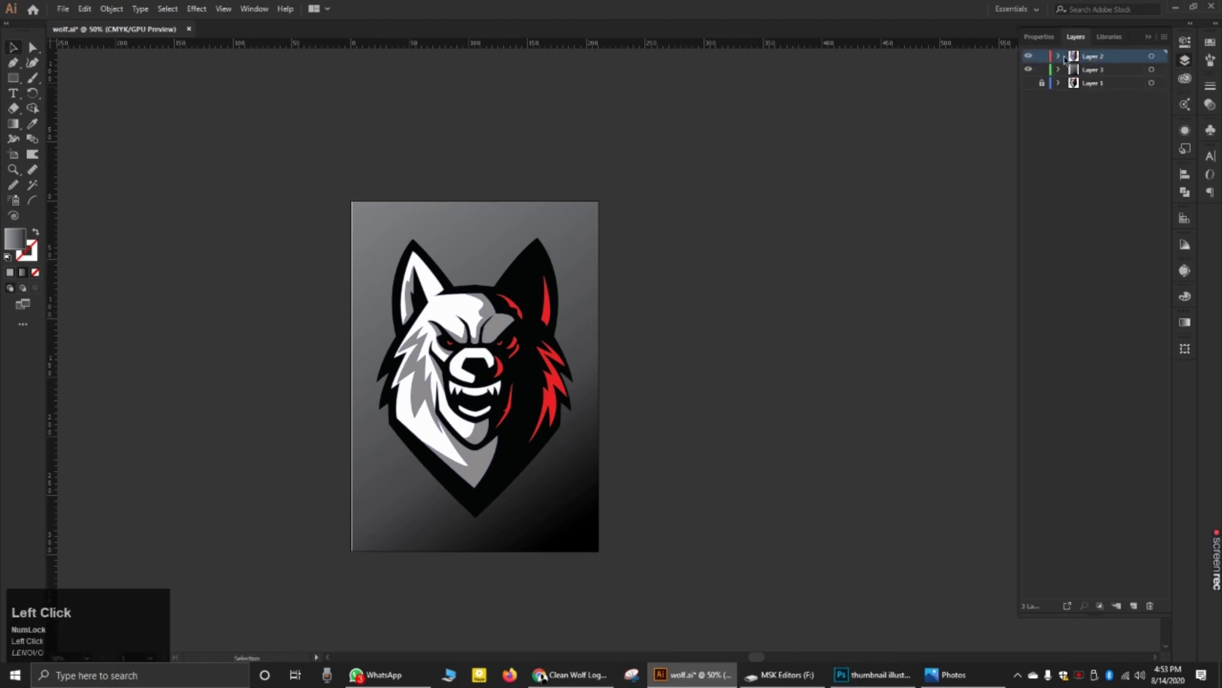
left_click(1041, 70)
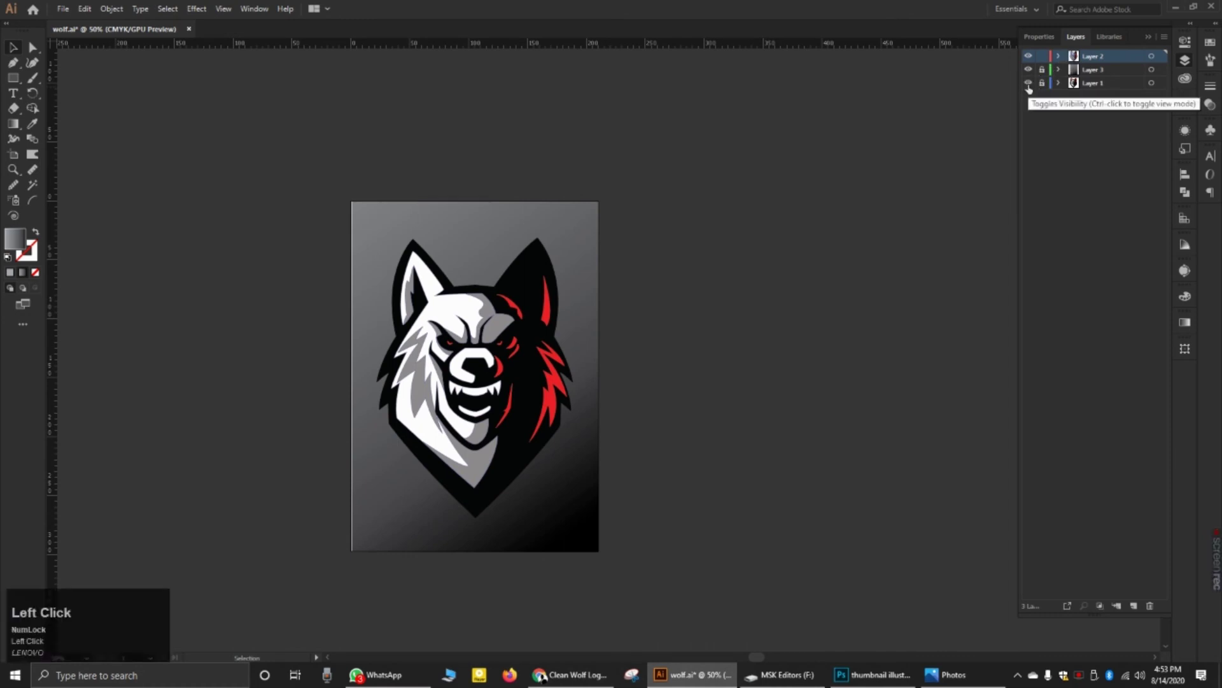
left_click(1028, 84)
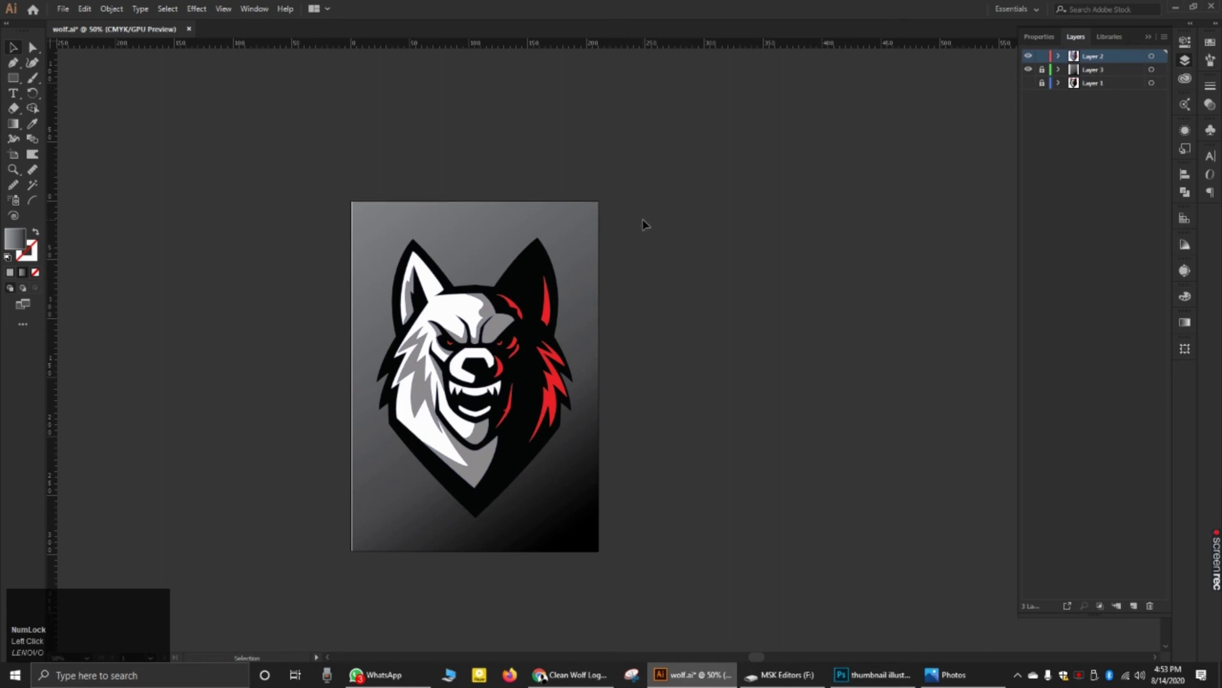
Step: Scale the whole wolf head proportionally to a bit over half the artboard's width and place it in the artboard's lower-right area
left_click_drag(636, 227, 317, 532)
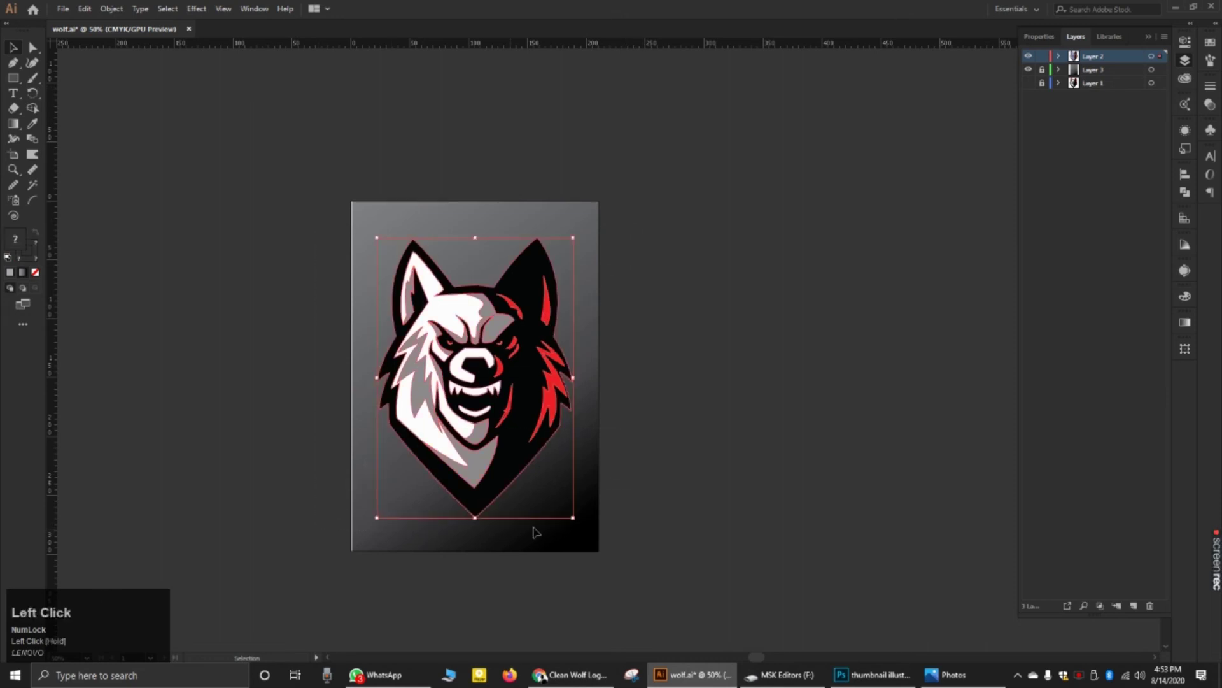
left_click_drag(573, 517, 483, 389)
left_click_drag(441, 327, 499, 391)
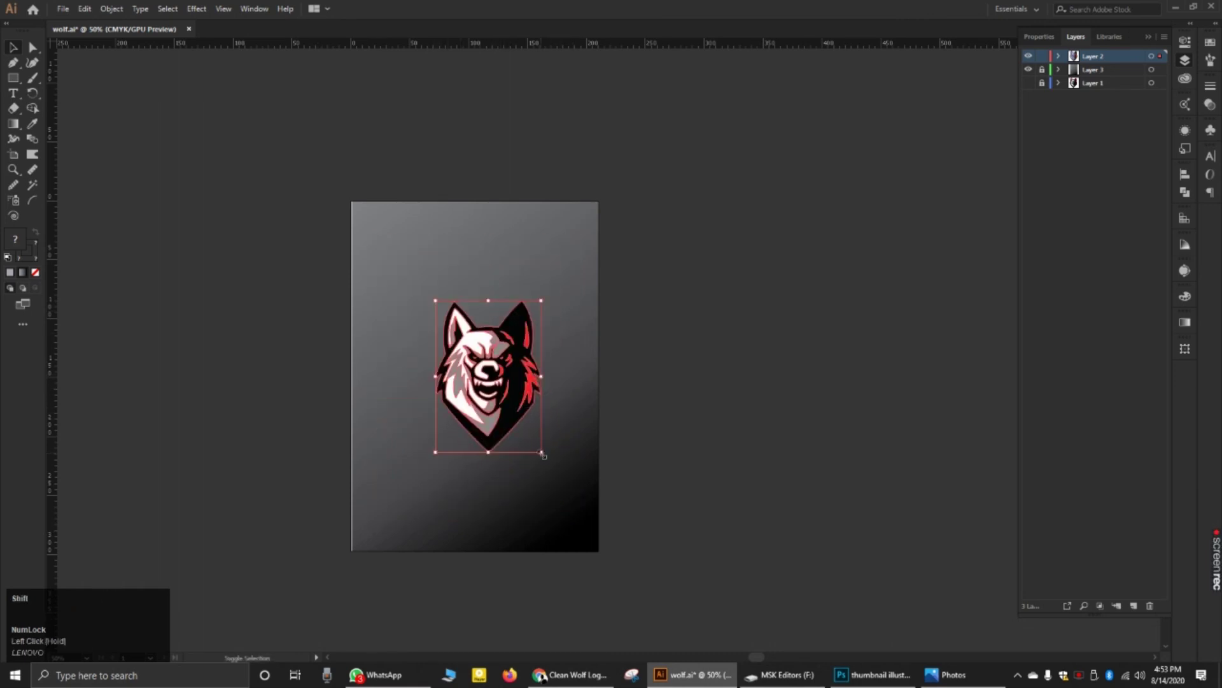
left_click_drag(543, 454, 577, 503)
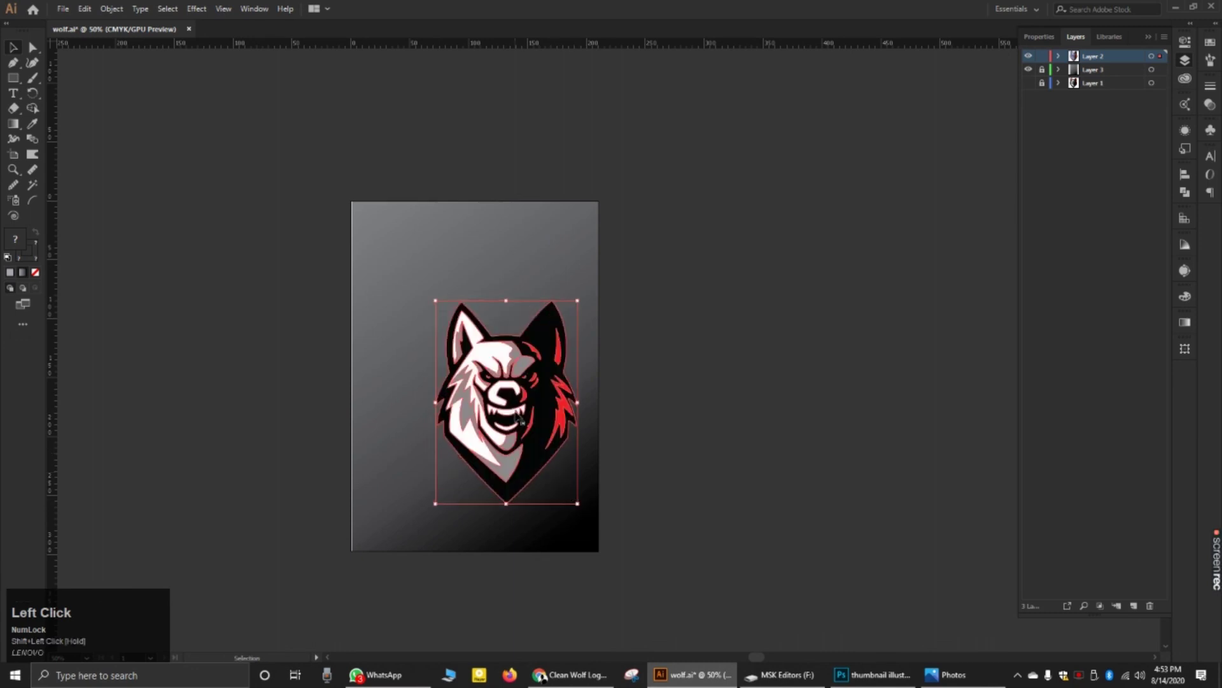
Step: Duplicate the small wolf head, enlarge the copy, and place it beside the artboard's left edge
left_click_drag(517, 415, 438, 328)
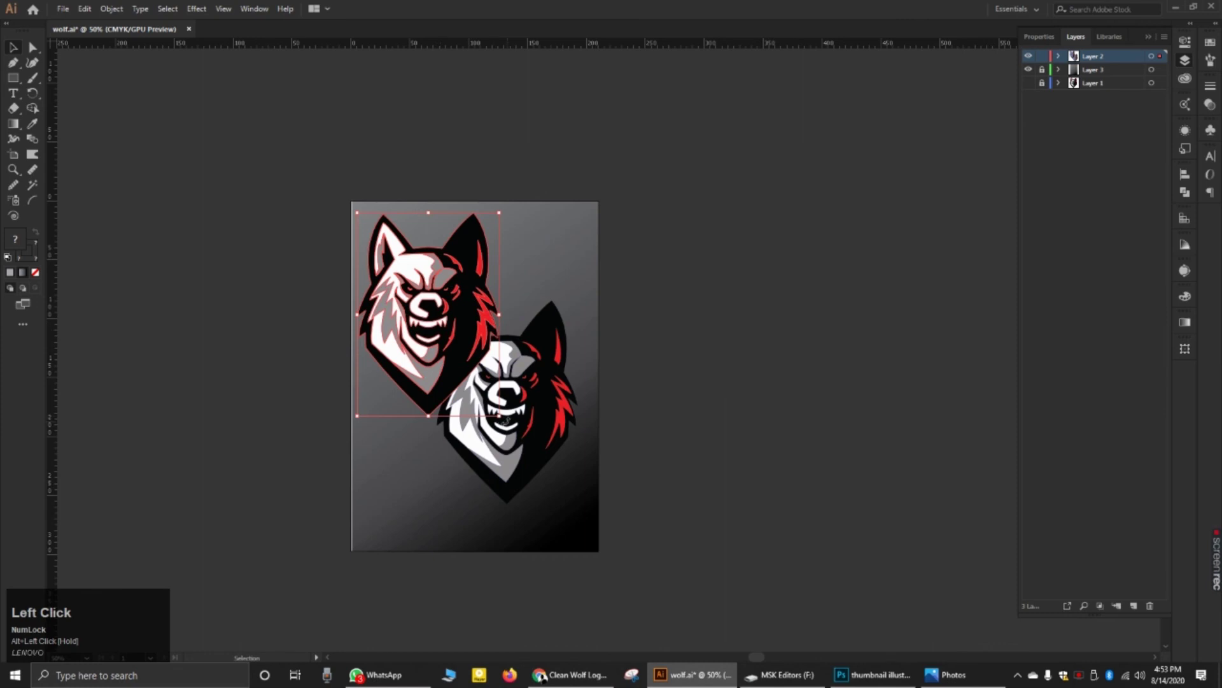
left_click_drag(500, 417, 576, 548)
left_click_drag(506, 420, 254, 390)
Step: Select all pieces of the small wolf head on the artboard and bring them to the front
left_click_drag(608, 331, 407, 514)
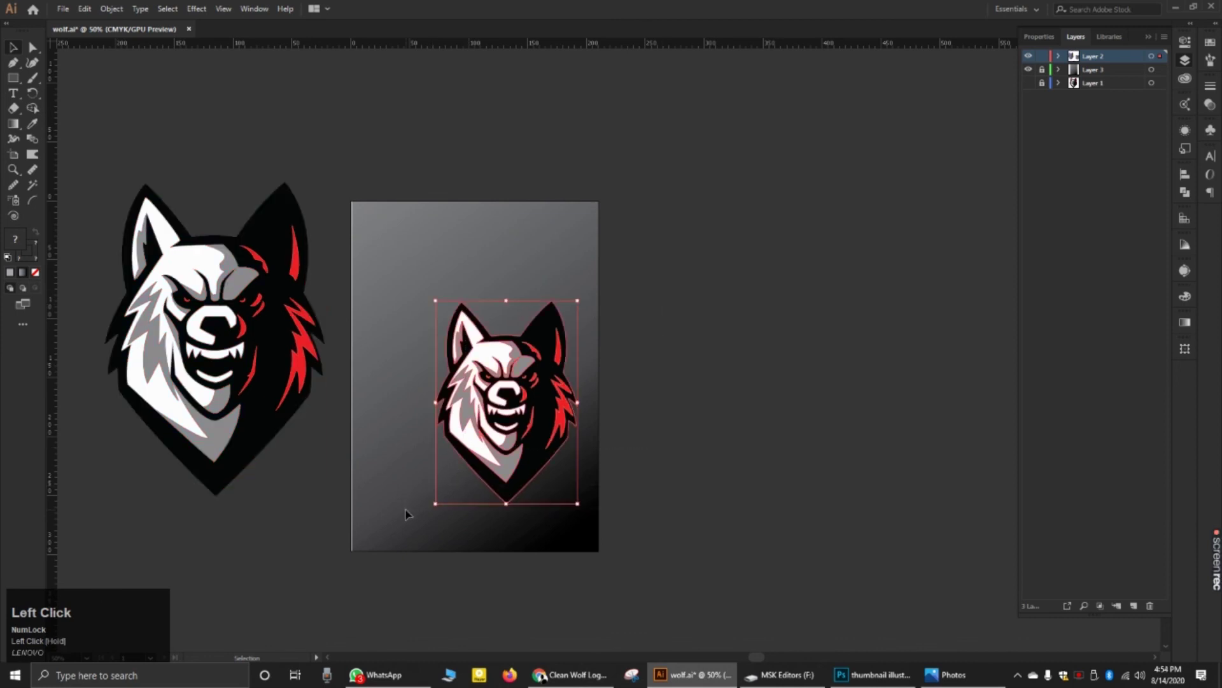
key("shift")
key("ctrl")
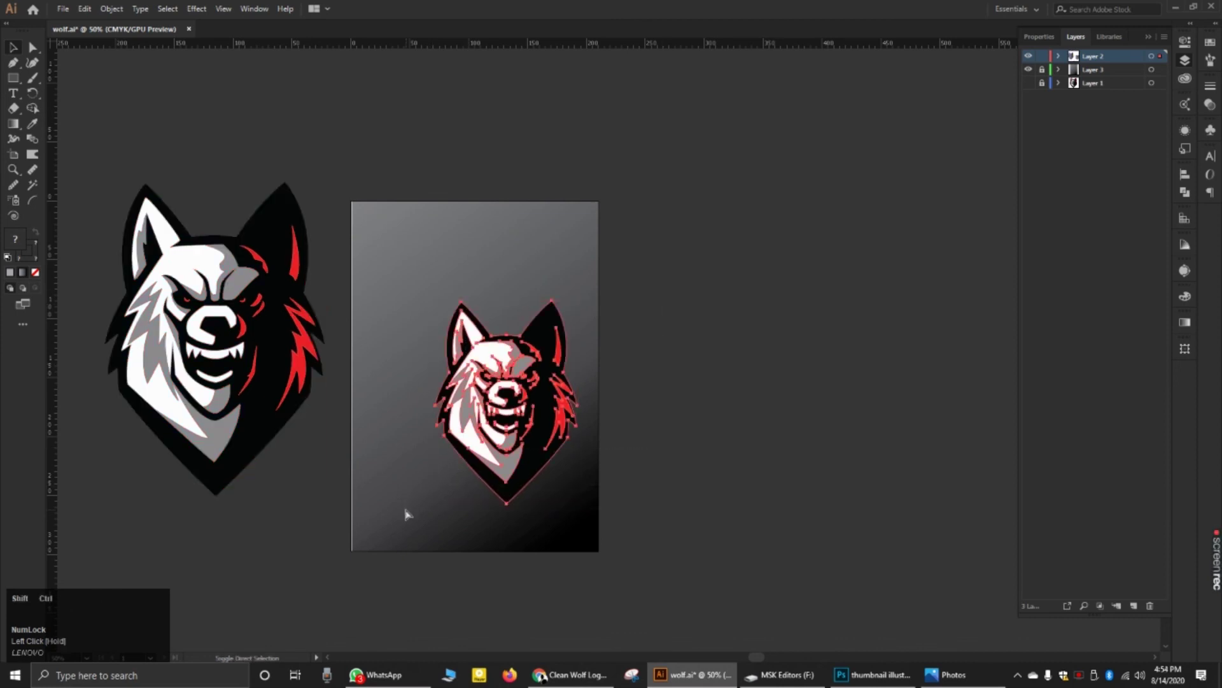
key("ctrl+shift+bracketright")
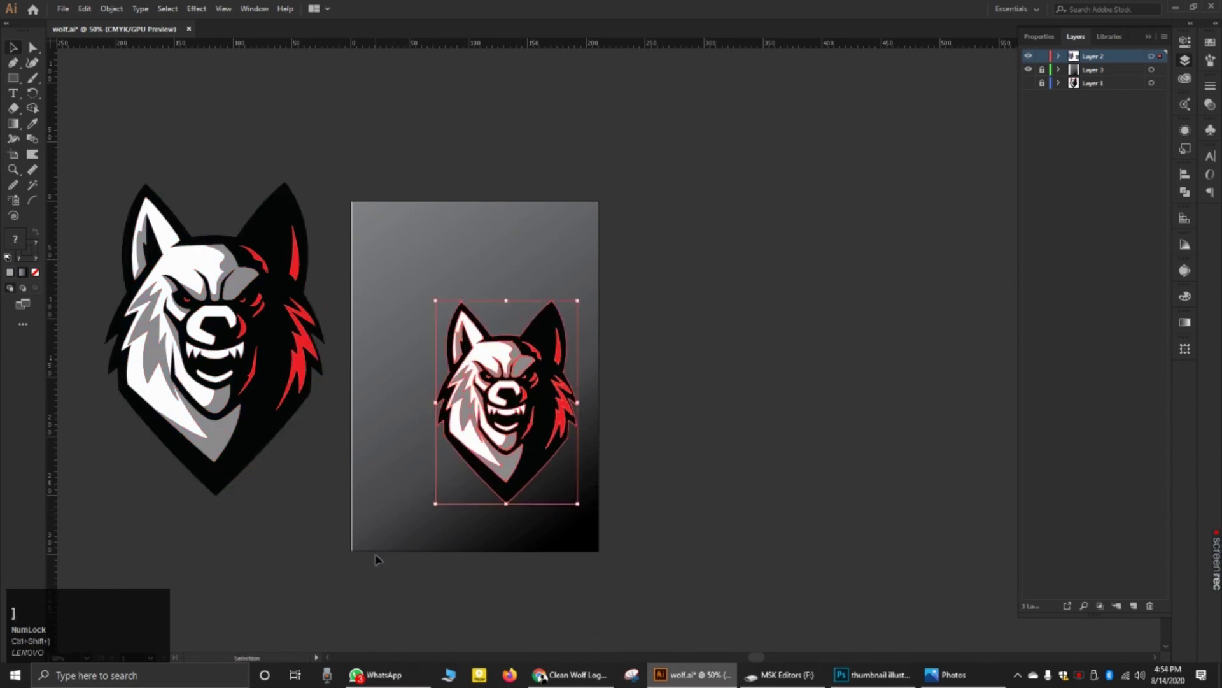
Step: Undo the accidental move of the large wolf's muzzle shape and group all pieces of the small wolf head
left_click_drag(212, 314, 391, 322)
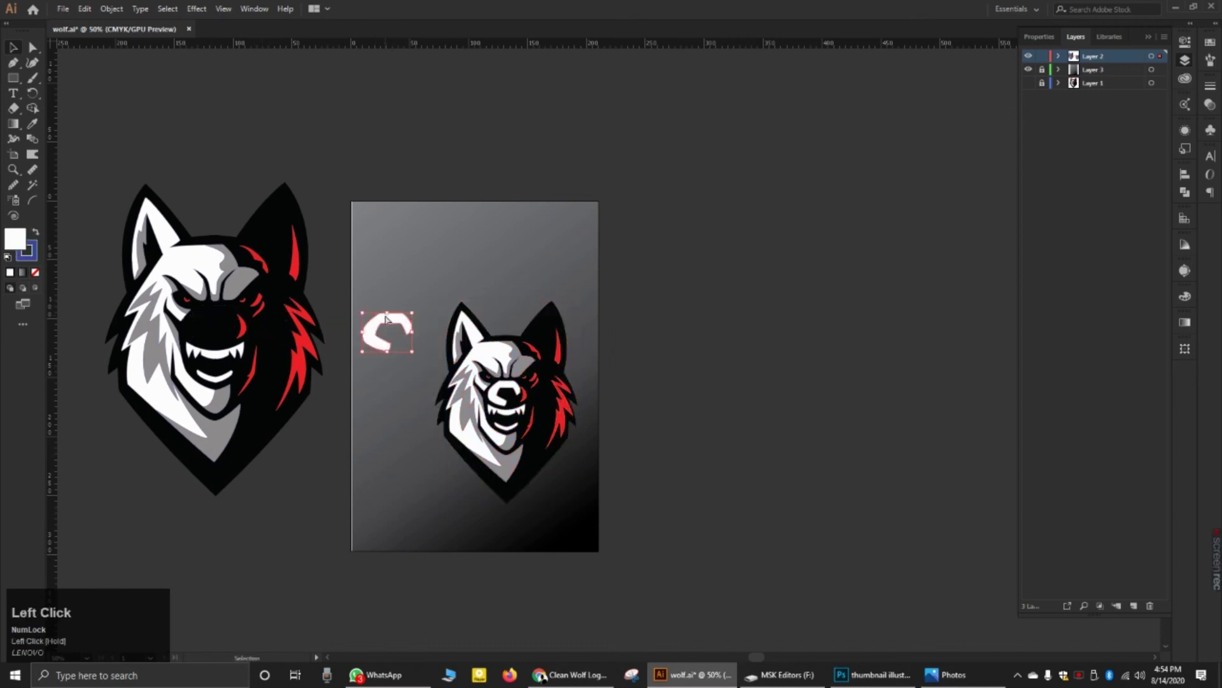
key("ctrl+z")
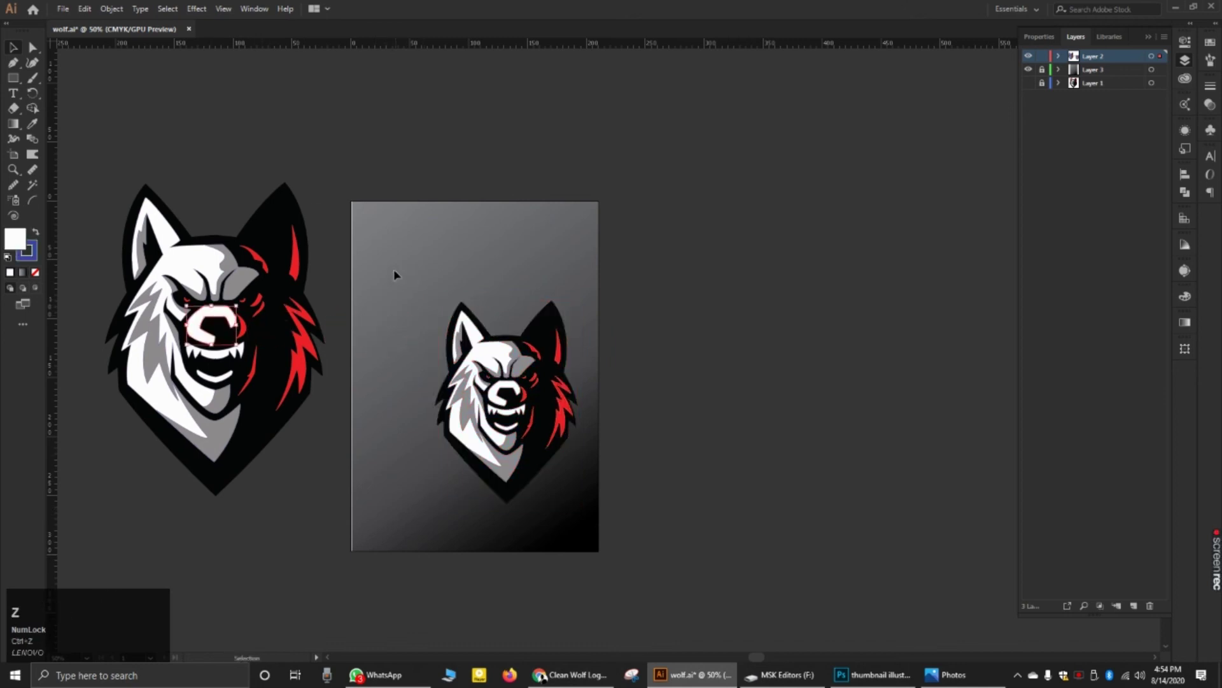
left_click_drag(394, 274, 648, 530)
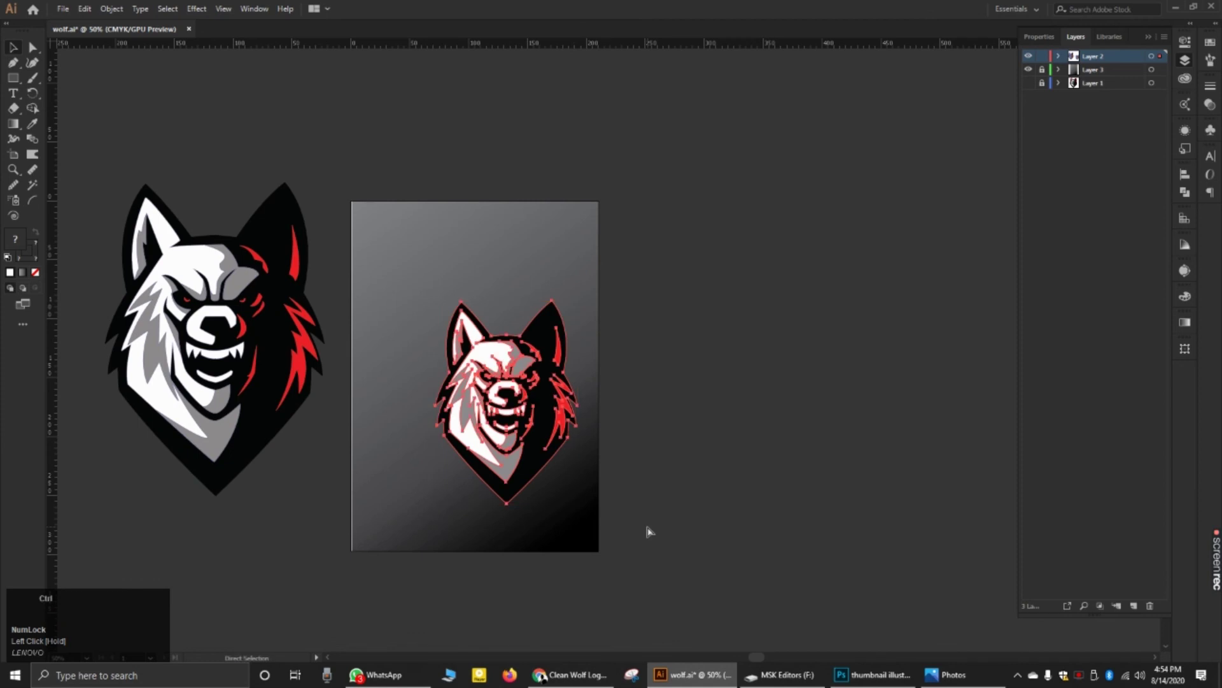
key("ctrl+g")
left_click(647, 531)
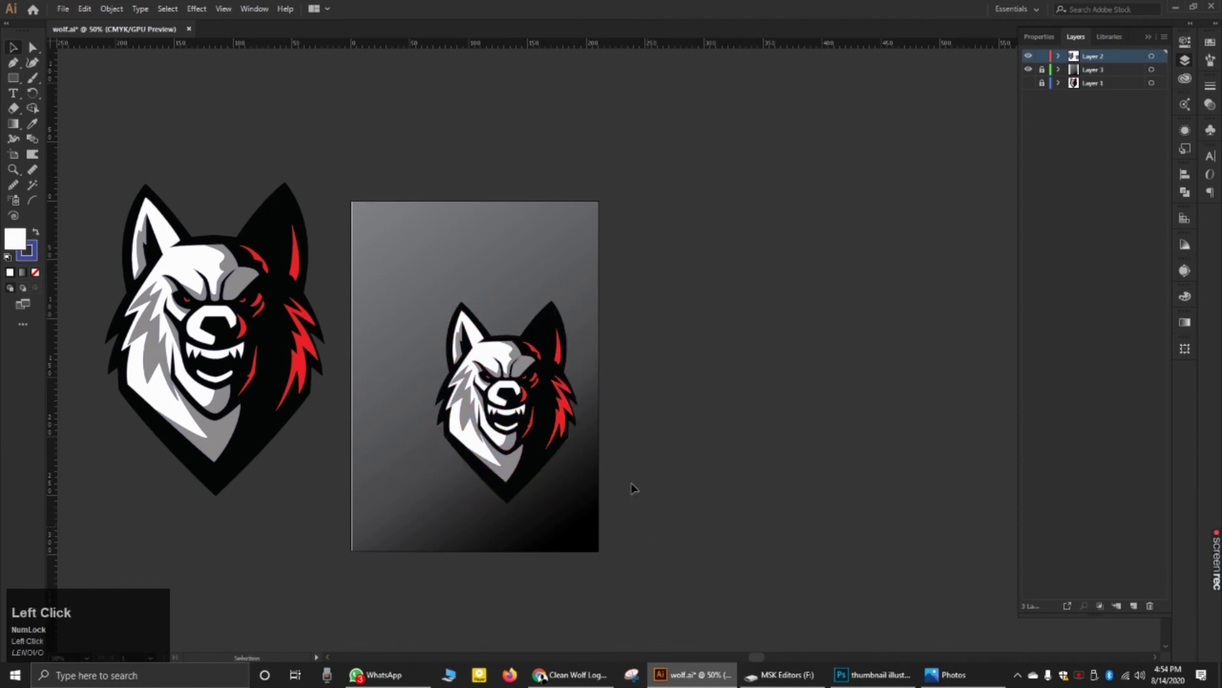
Step: Group all pieces of the large wolf head and move it onto the artboard behind the small one
left_click(503, 402)
left_click(183, 346)
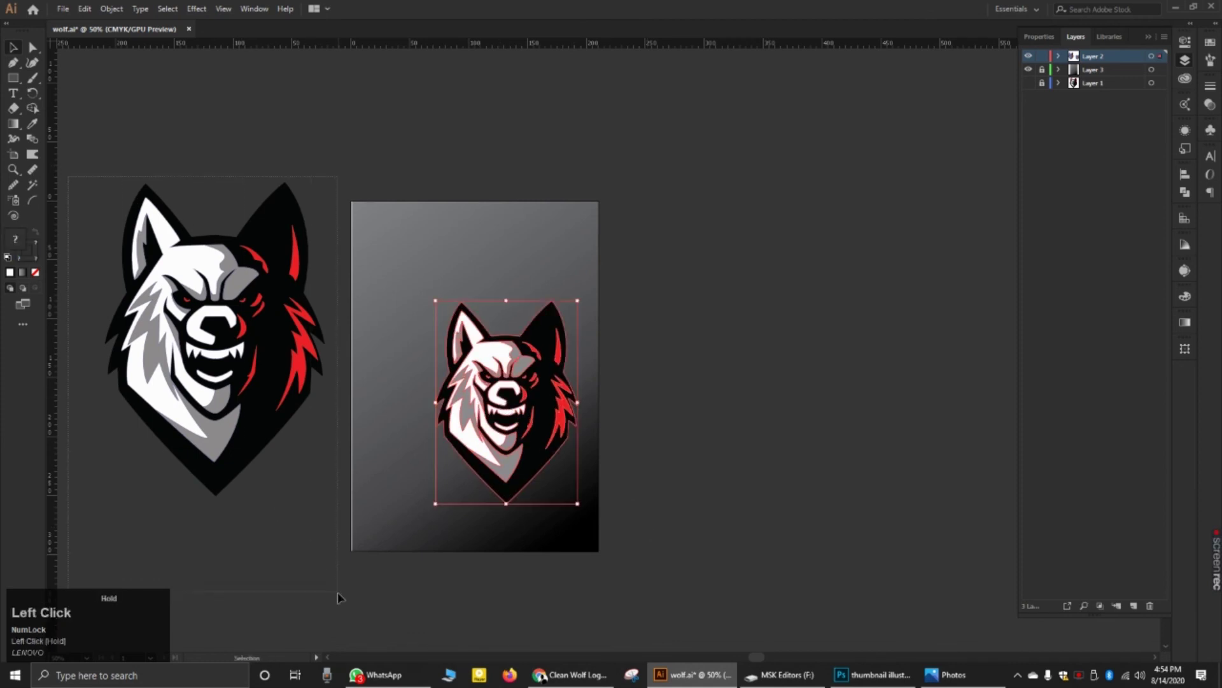
key("ctrl+g")
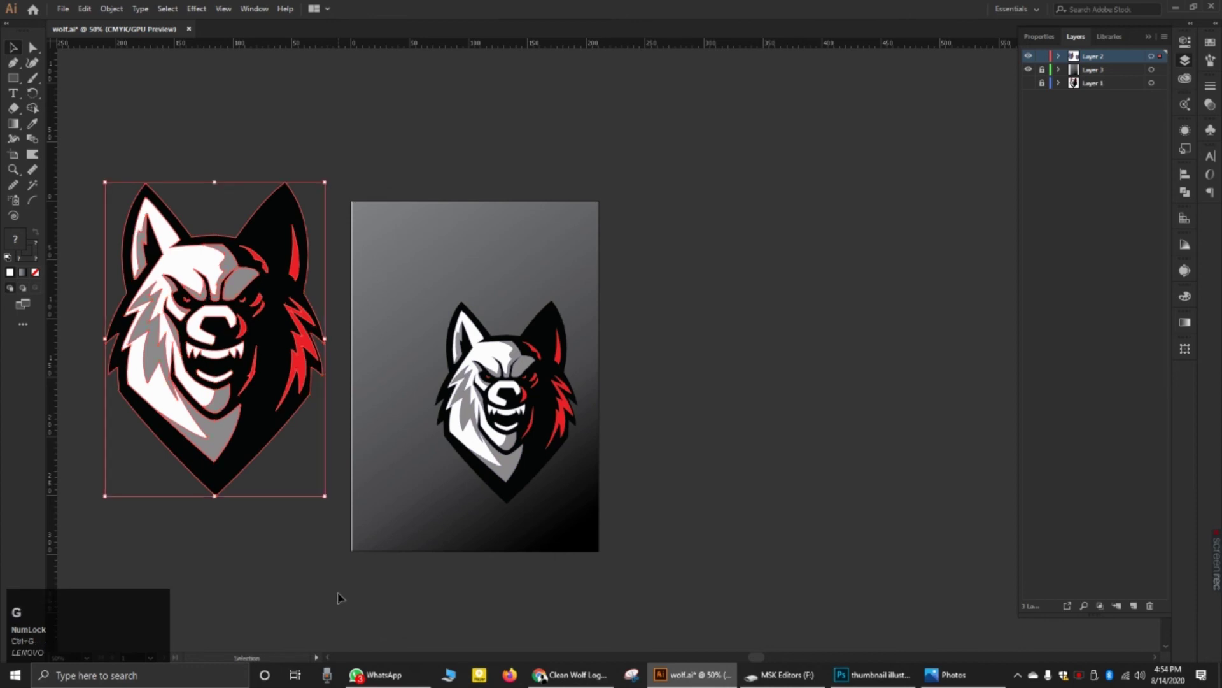
left_click_drag(223, 362, 478, 383)
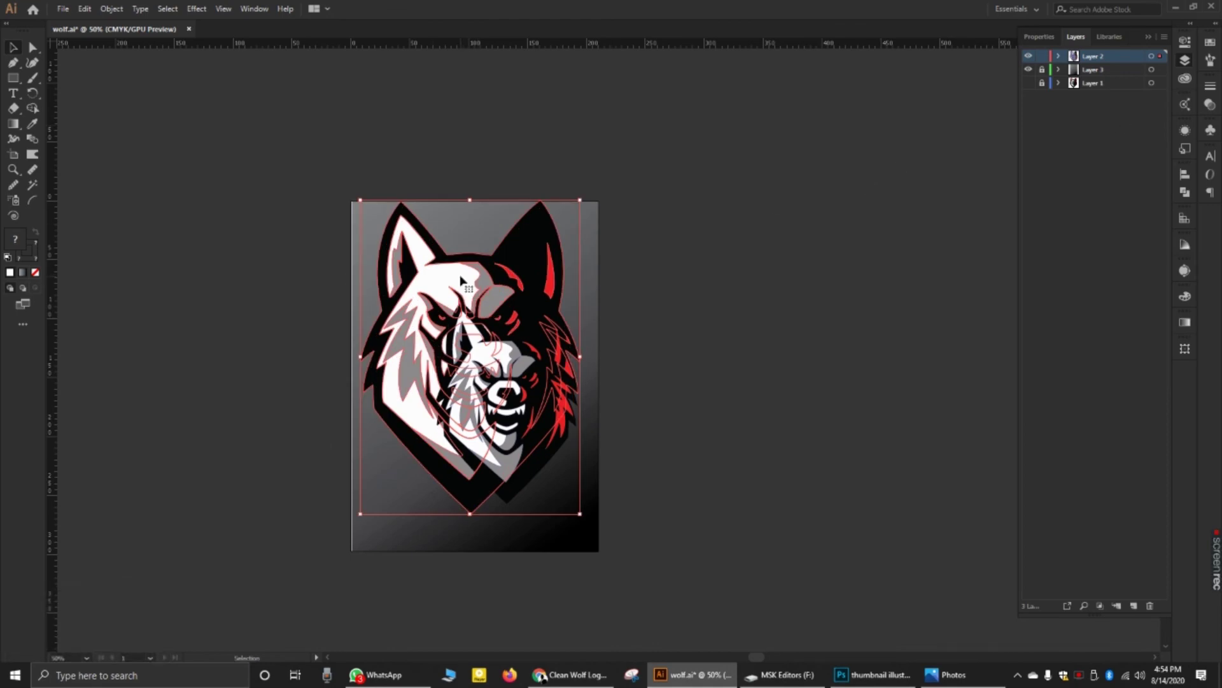
Step: Reduce the large wolf head group's opacity to 22% and clear the selection
left_click(1184, 42)
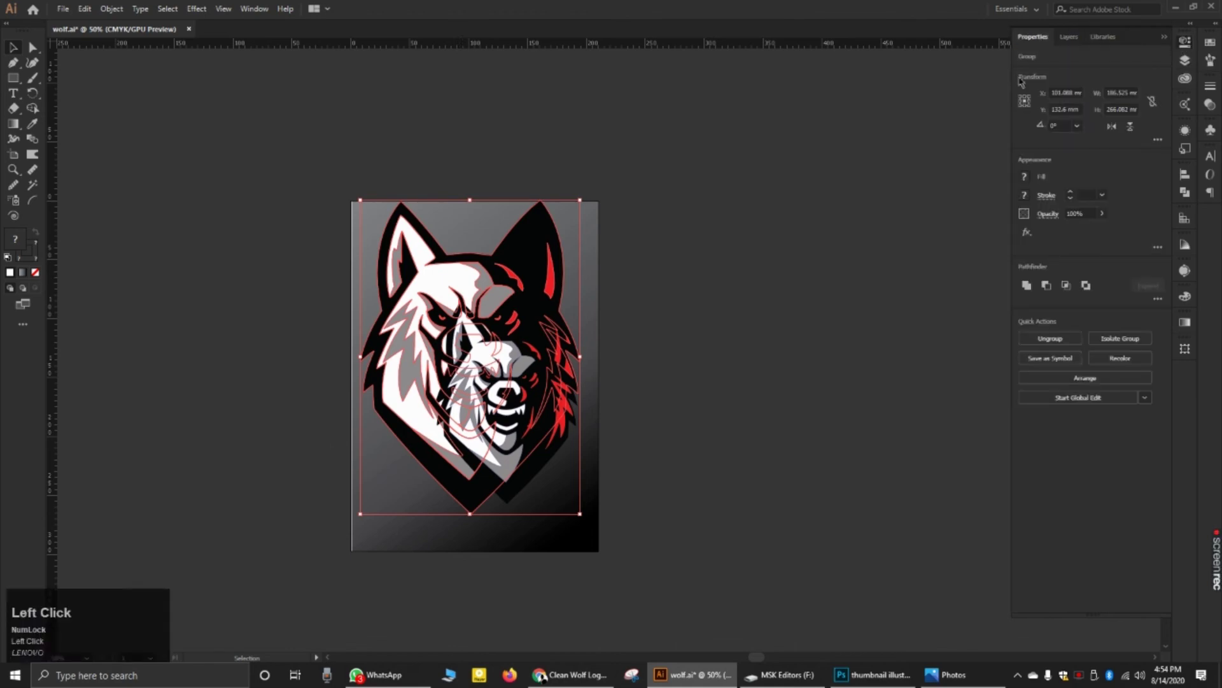
left_click(256, 9)
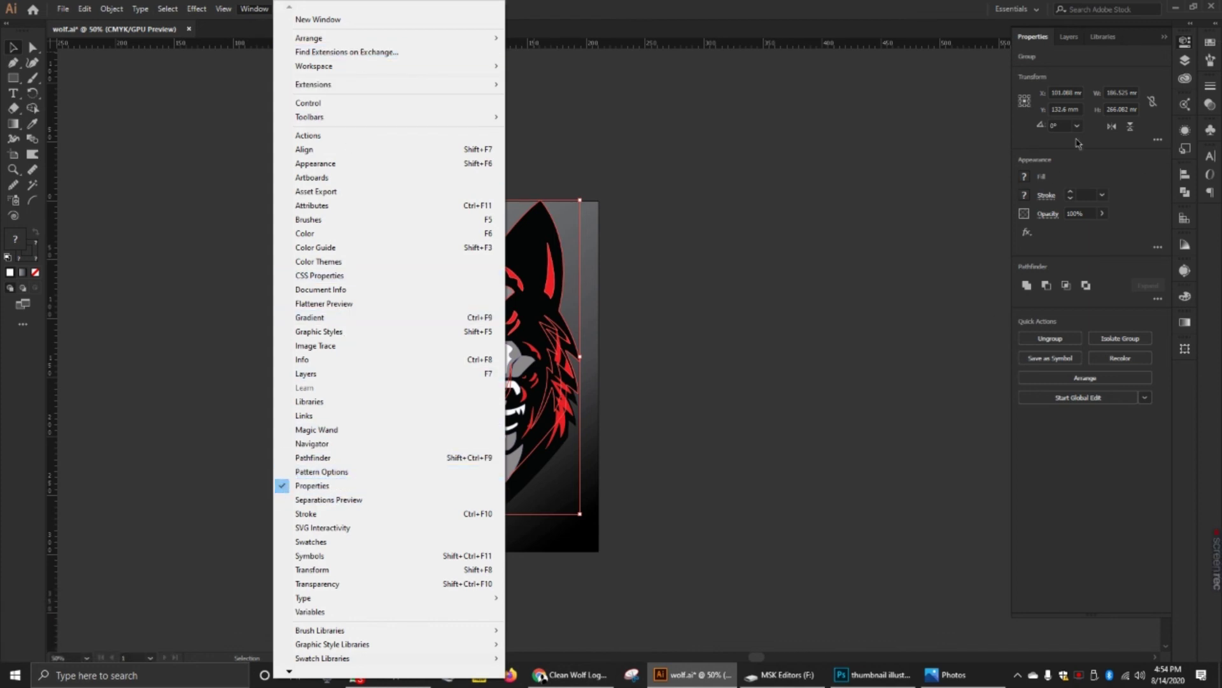
left_click(757, 250)
left_click(459, 275)
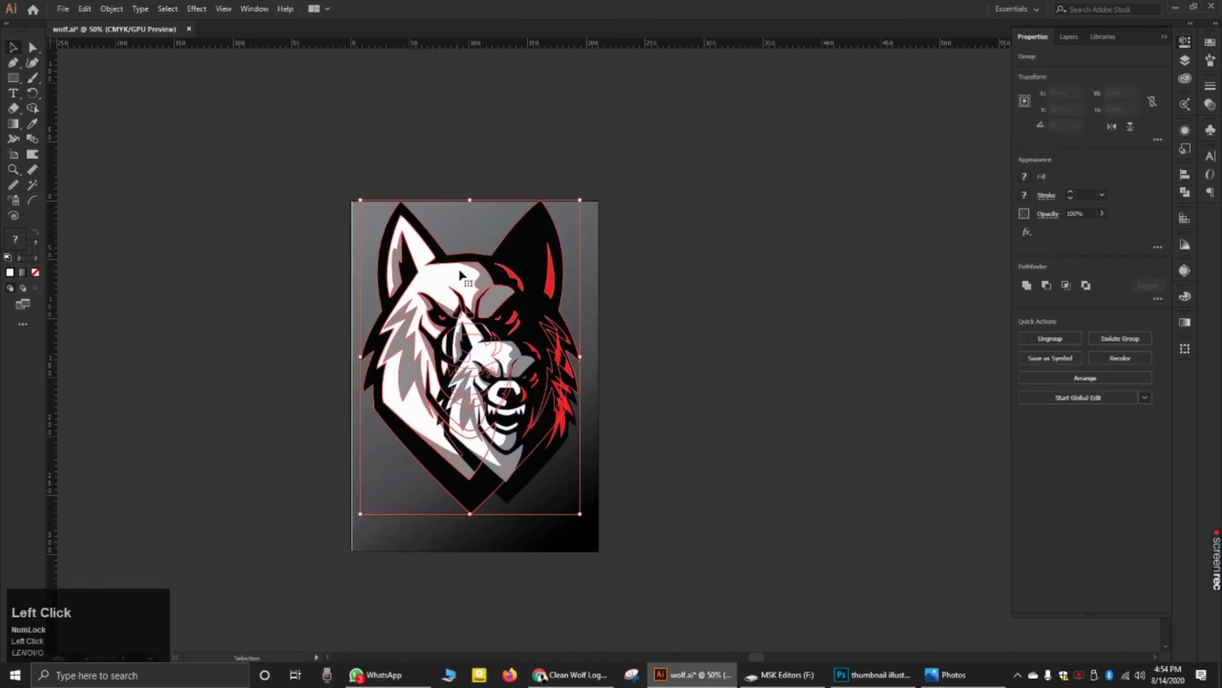
left_click(1101, 214)
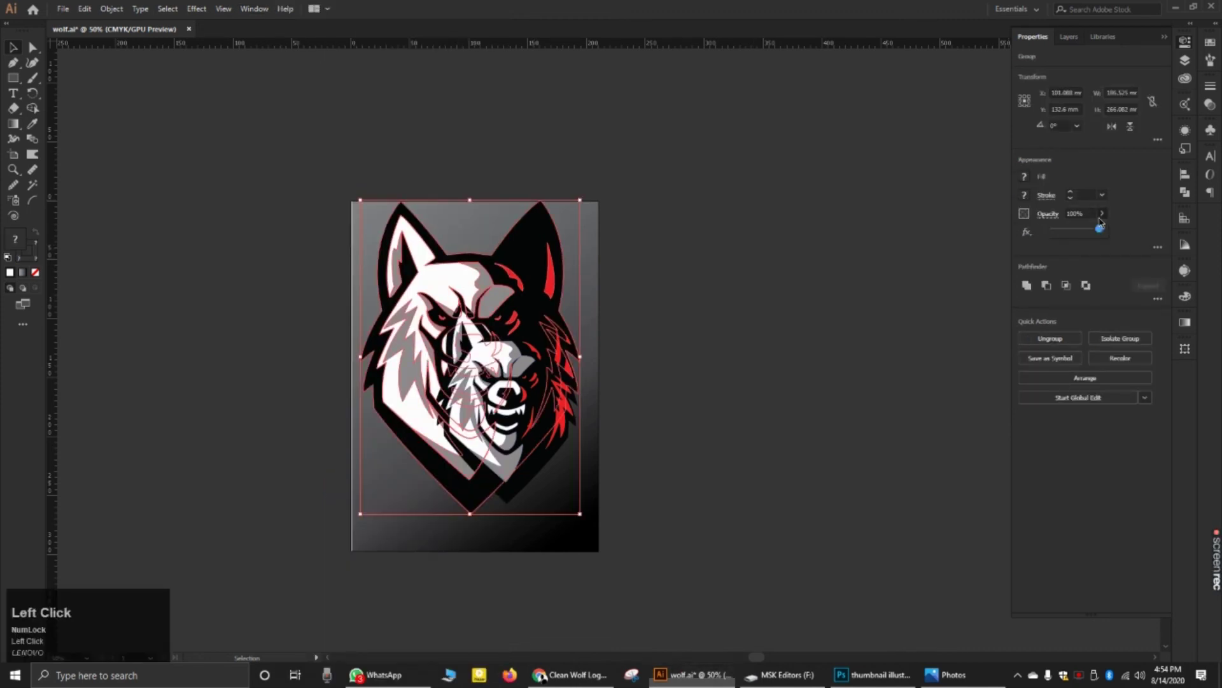
left_click_drag(1102, 230, 1092, 236)
left_click_drag(1066, 233, 1067, 233)
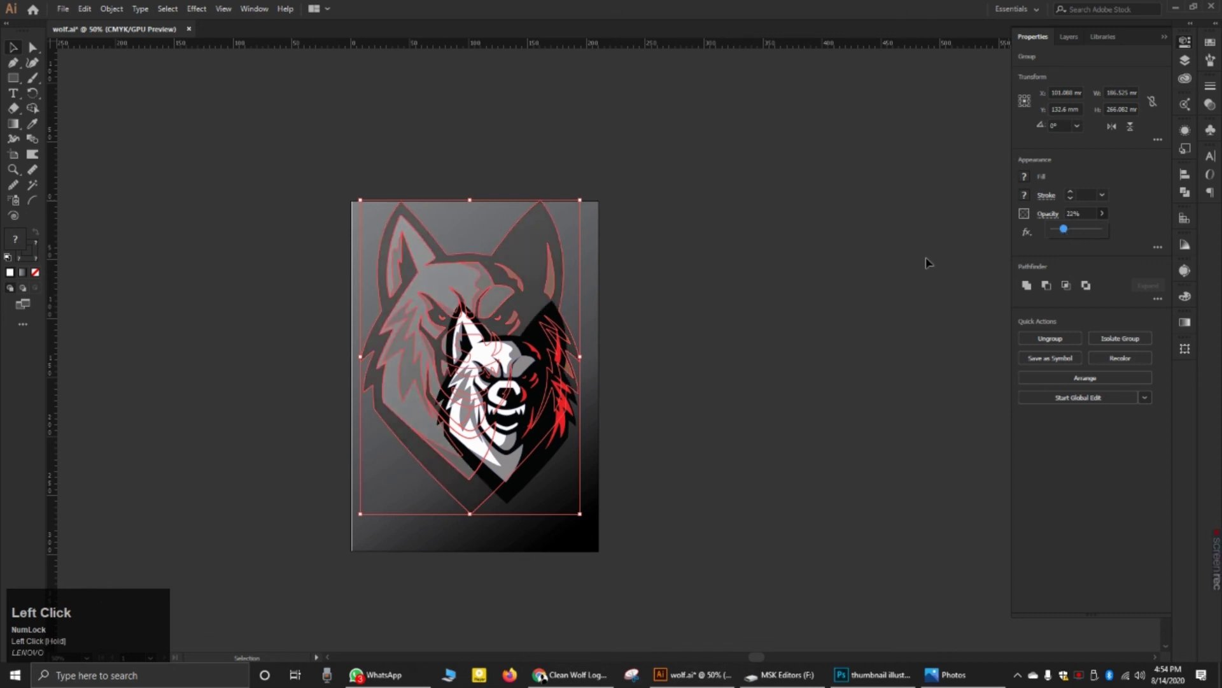
left_click(821, 250)
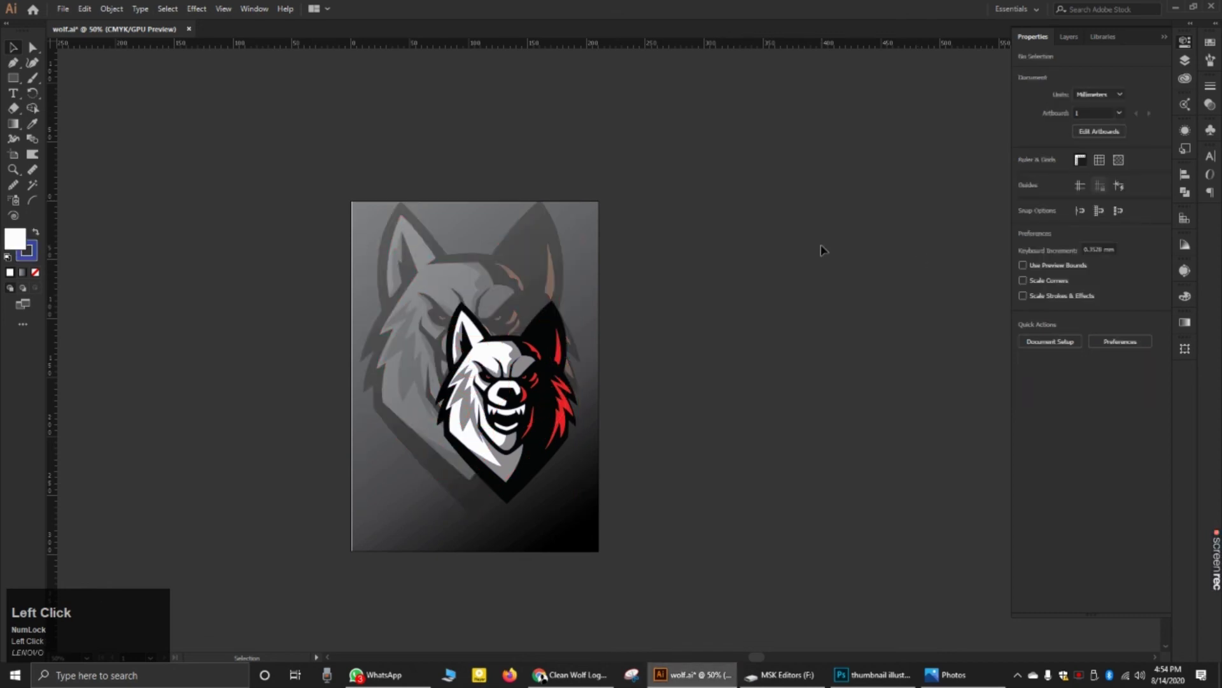
Step: Scale the front wolf head up proportionally to about 153 mm wide and centre it over the faded one, slightly lower
left_click(541, 389)
left_click_drag(436, 303, 383, 228)
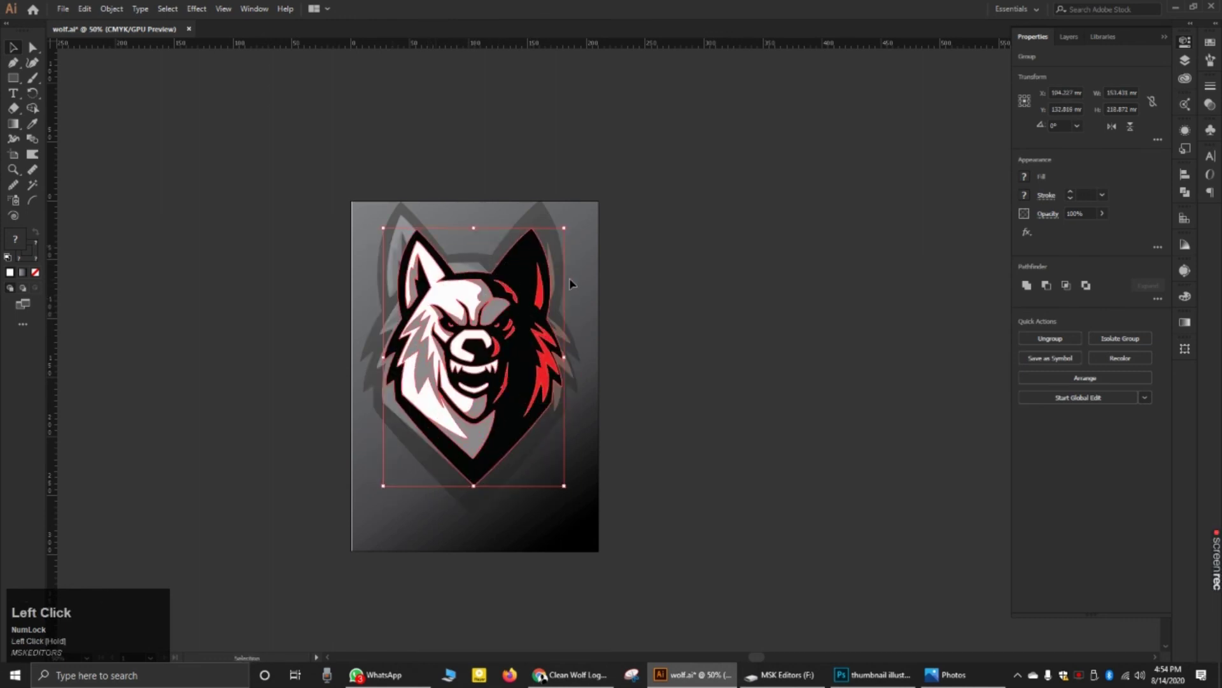
left_click_drag(514, 321, 520, 346)
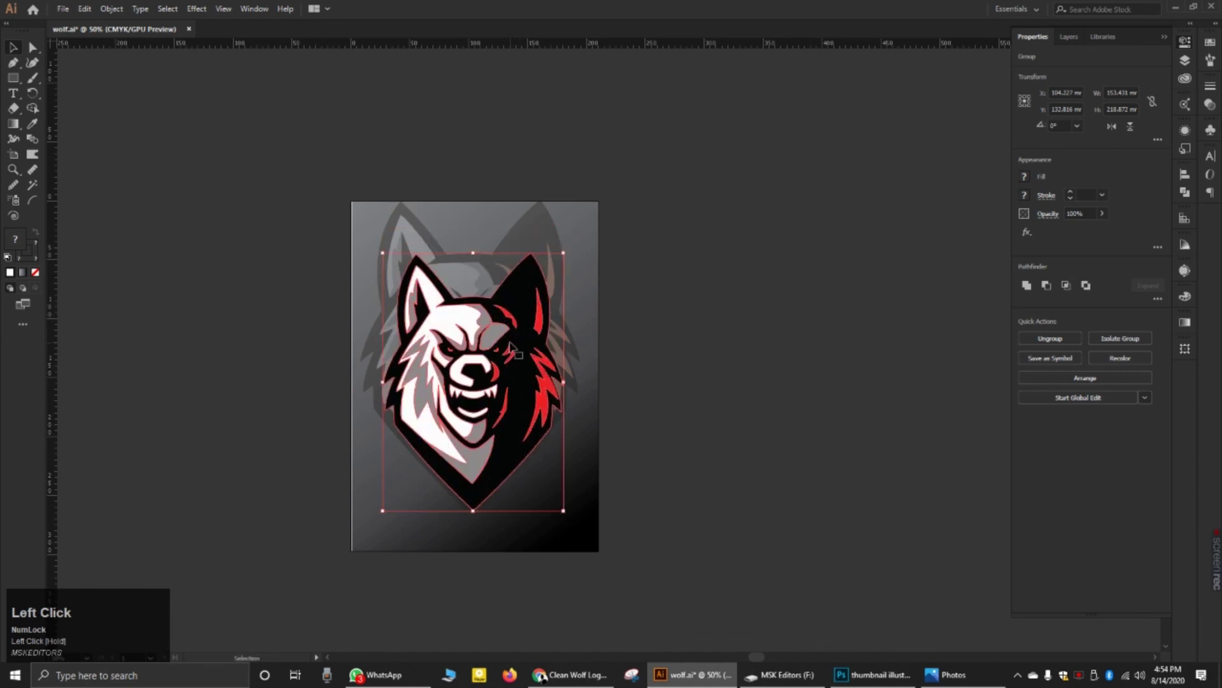
left_click(656, 287)
Step: Enlarge the faded wolf head until it nearly fills the artboard's width and height
left_click(516, 250)
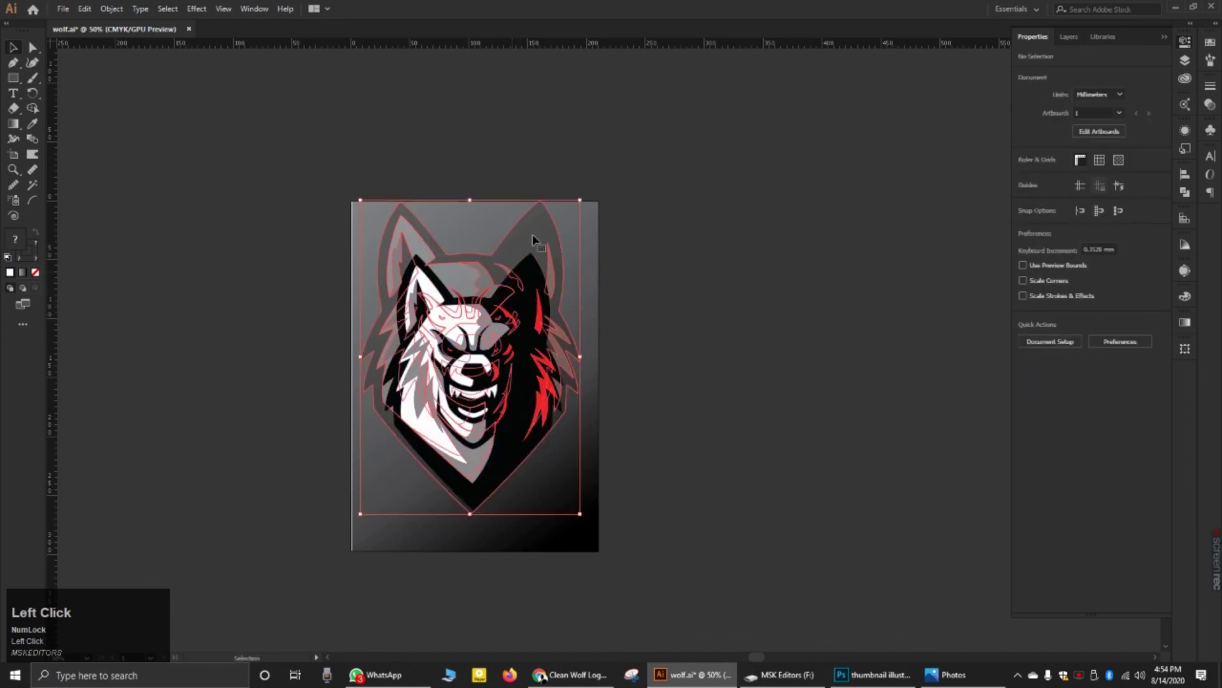
left_click_drag(579, 513, 596, 537)
left_click_drag(361, 538, 355, 556)
left_click(693, 381)
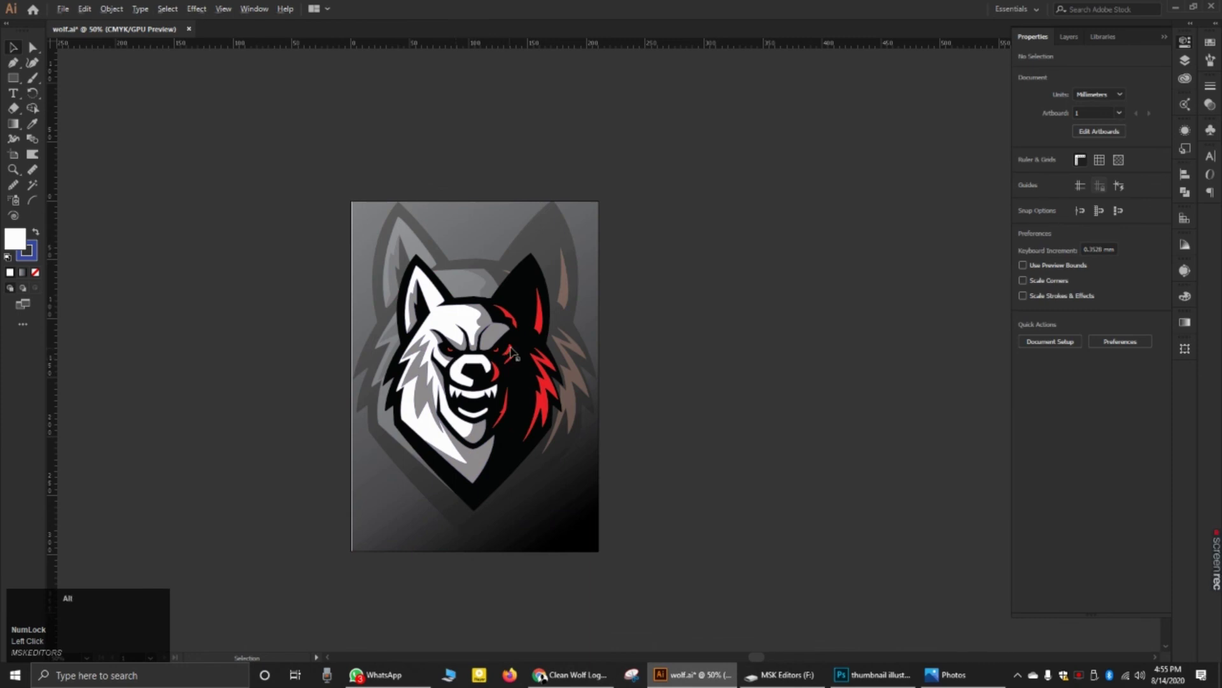
Step: Unlock Layer 3 and extend the gradient background rectangle's left edge to the artboard's left edge
left_click(360, 298)
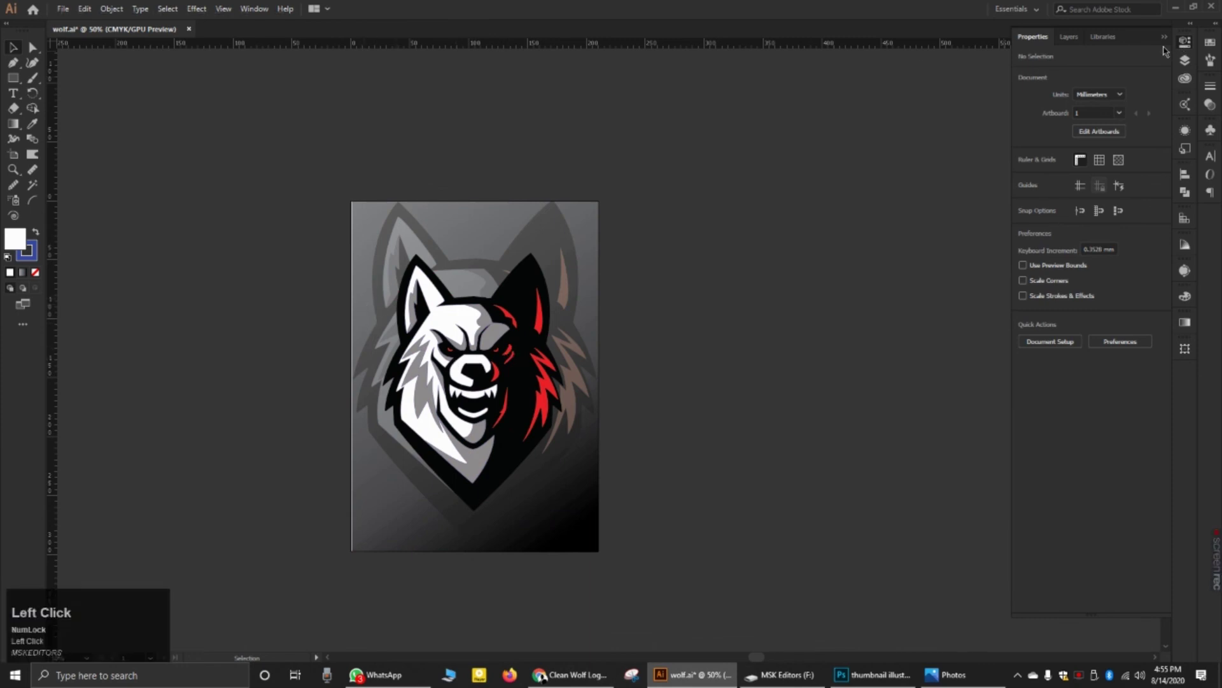
left_click(1186, 61)
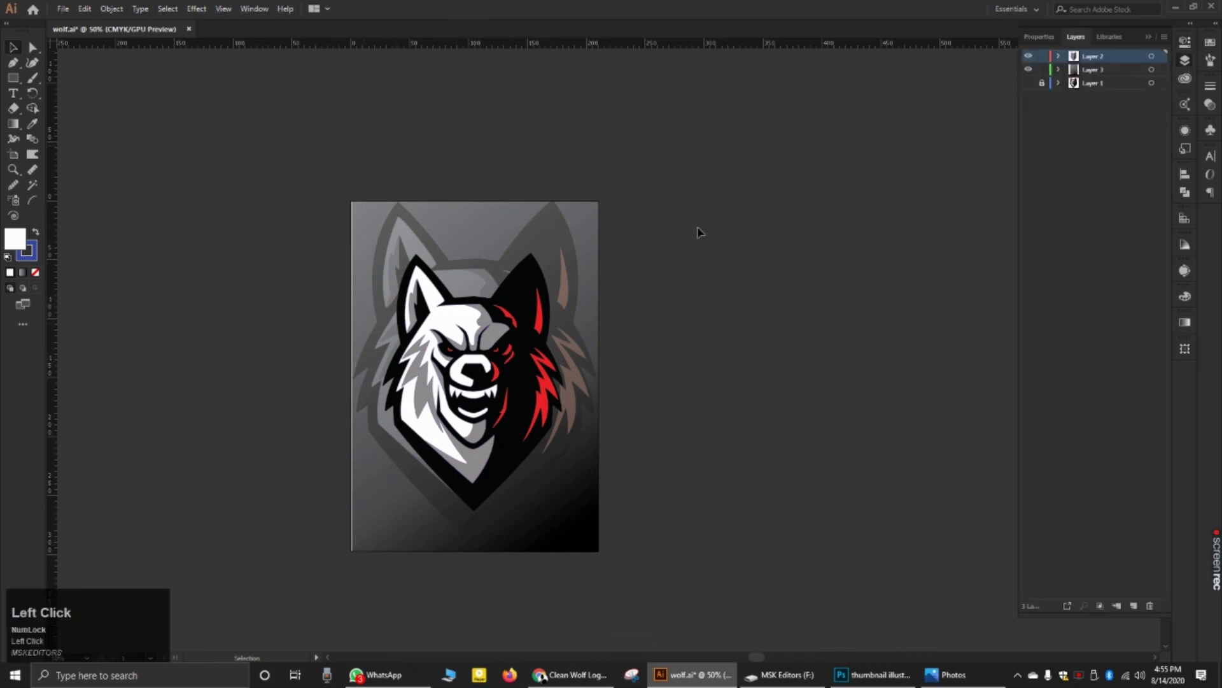
scroll(352, 341, "up", 2)
left_click(380, 232)
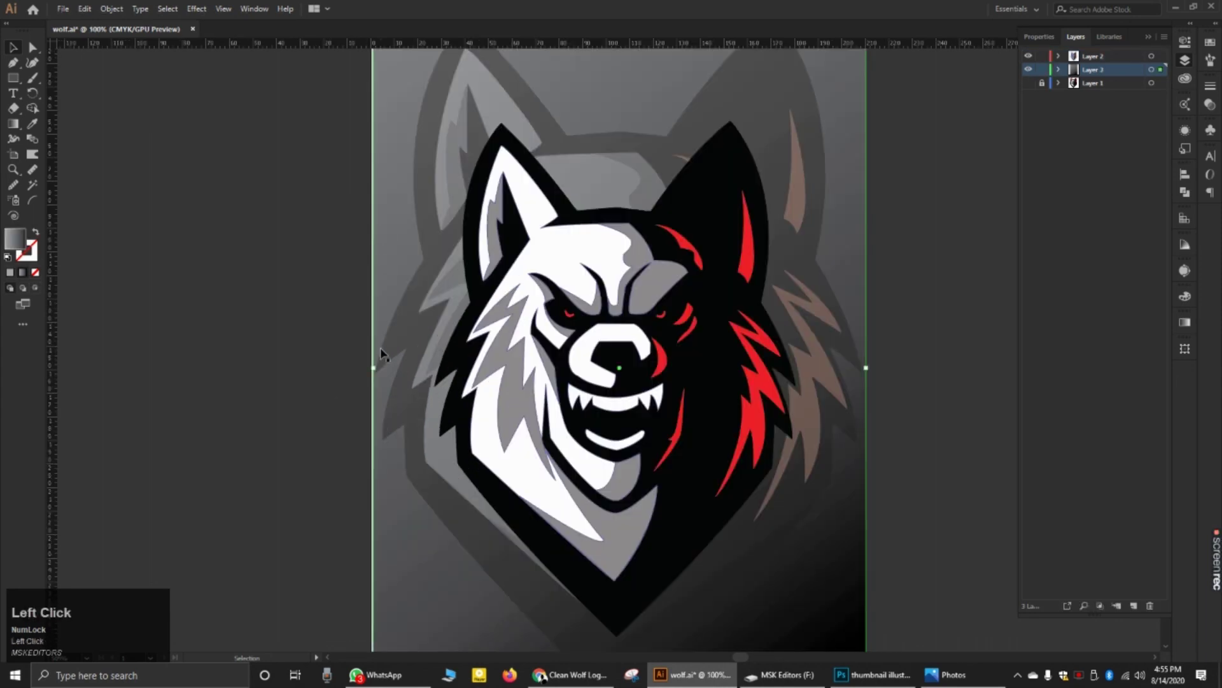
left_click_drag(371, 370, 371, 368)
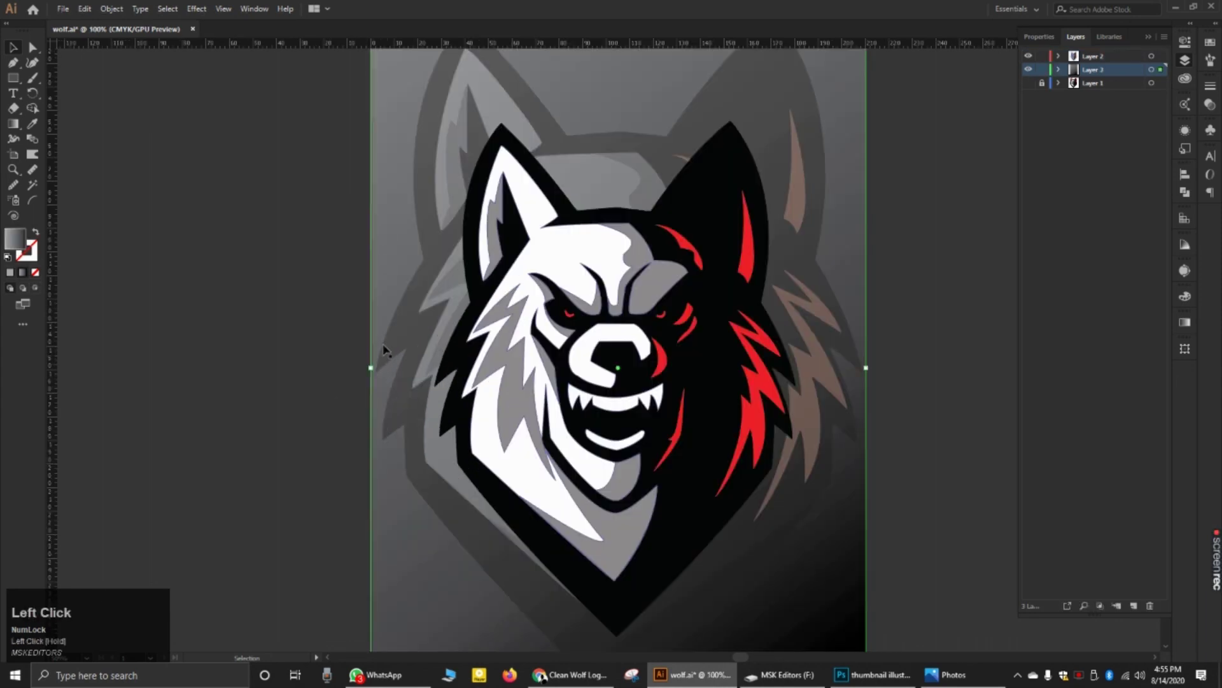
left_click(255, 178)
scroll(424, 260, "down", 2)
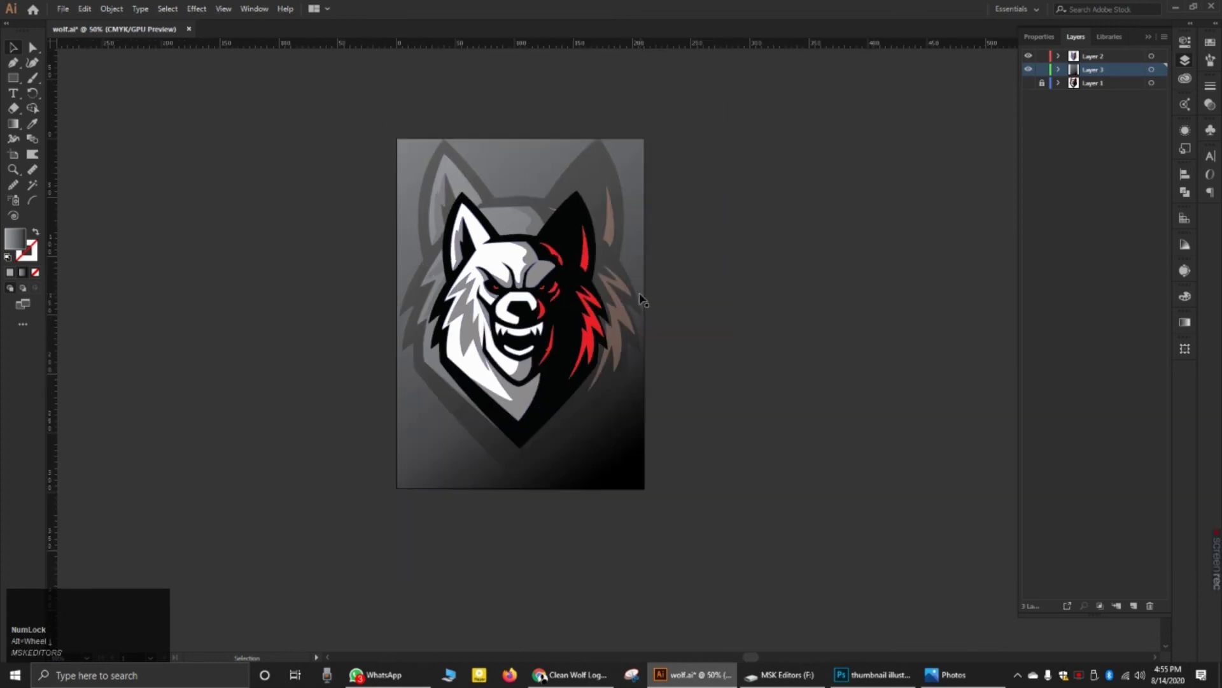
scroll(606, 293, "up", 1)
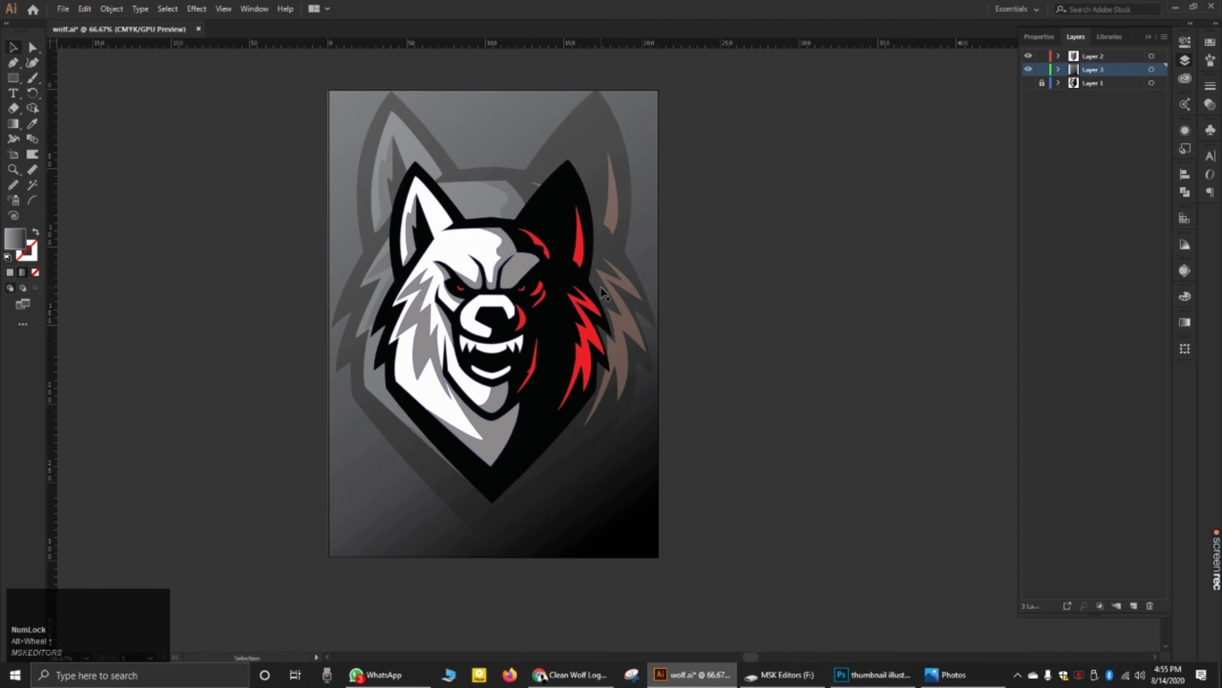
key("alt")
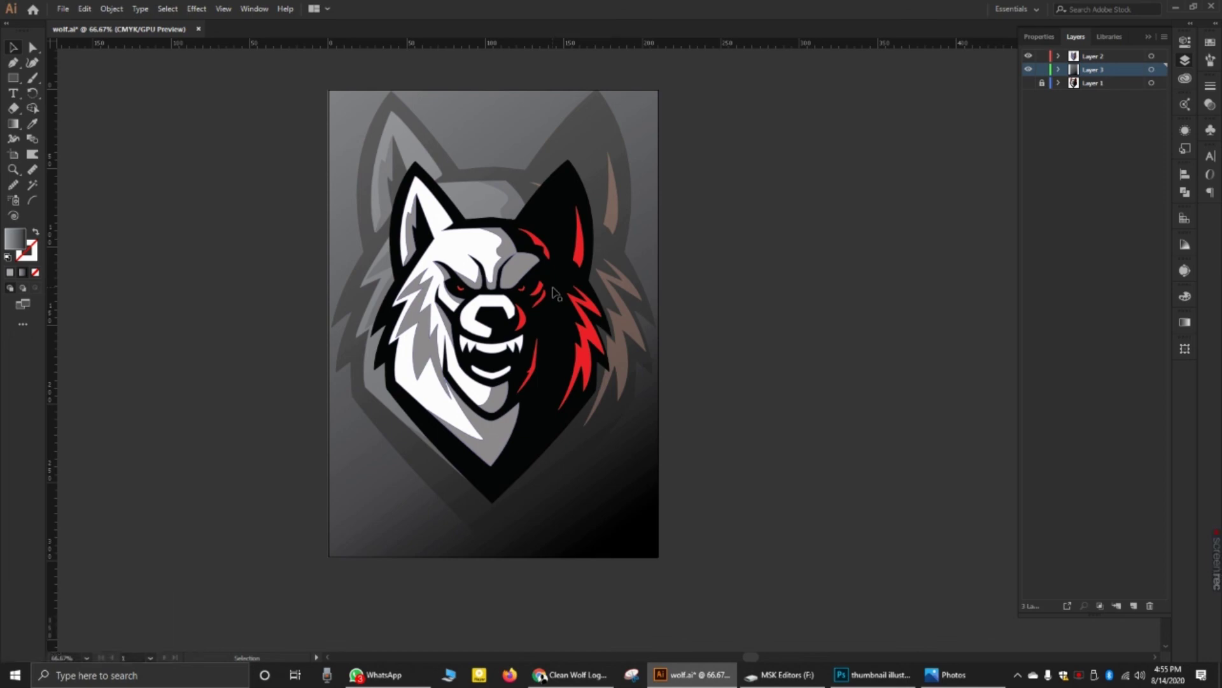
scroll(476, 275, "up", 2)
scroll(479, 273, "down", 2)
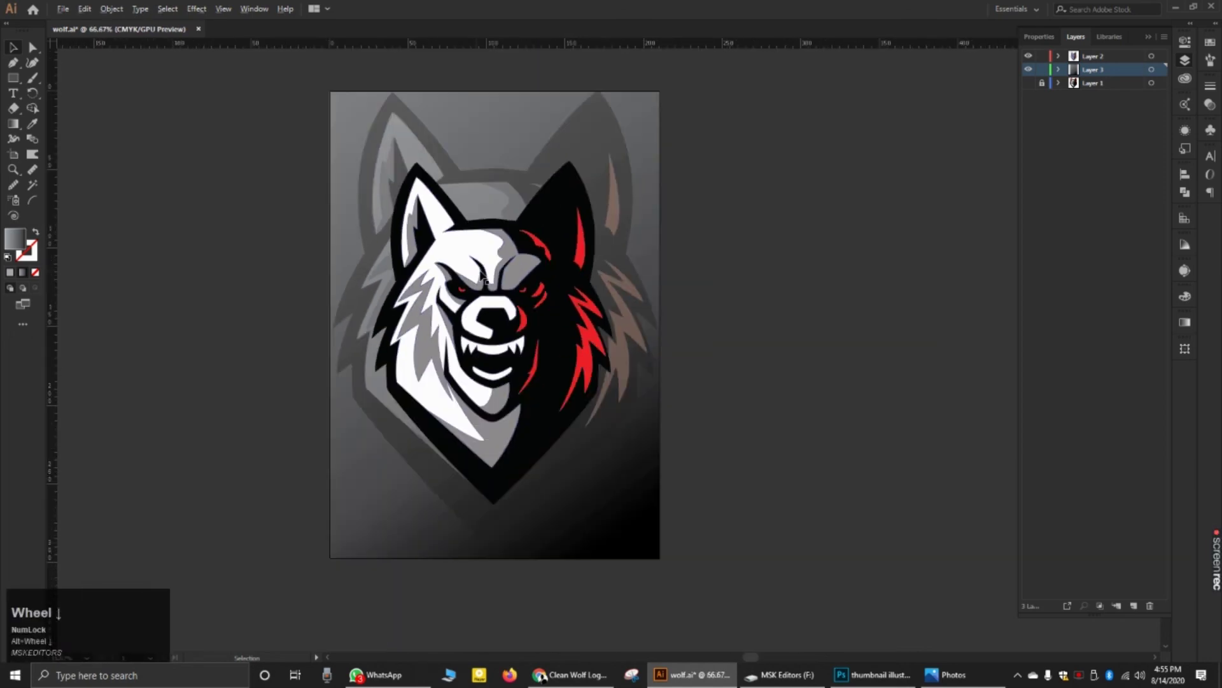
Step: Make Layer 2 active, and lock Layer 3 and the faded wolf head's group inside Layer 2
left_click(1090, 59)
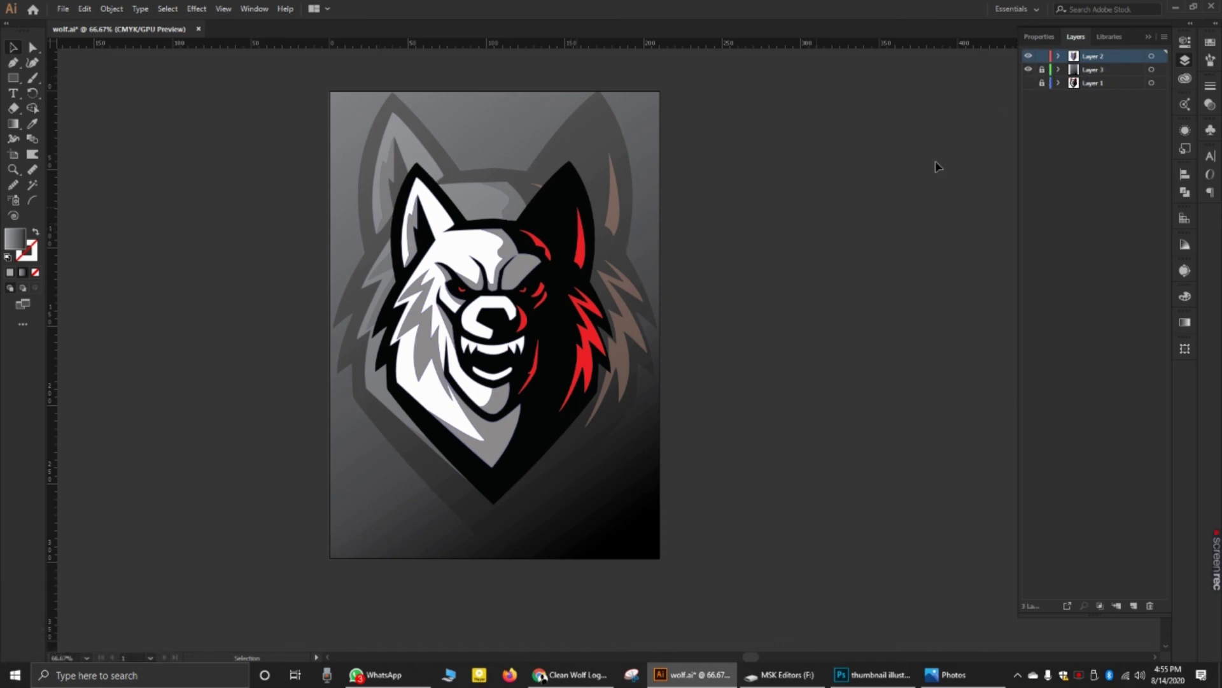
left_click(389, 175)
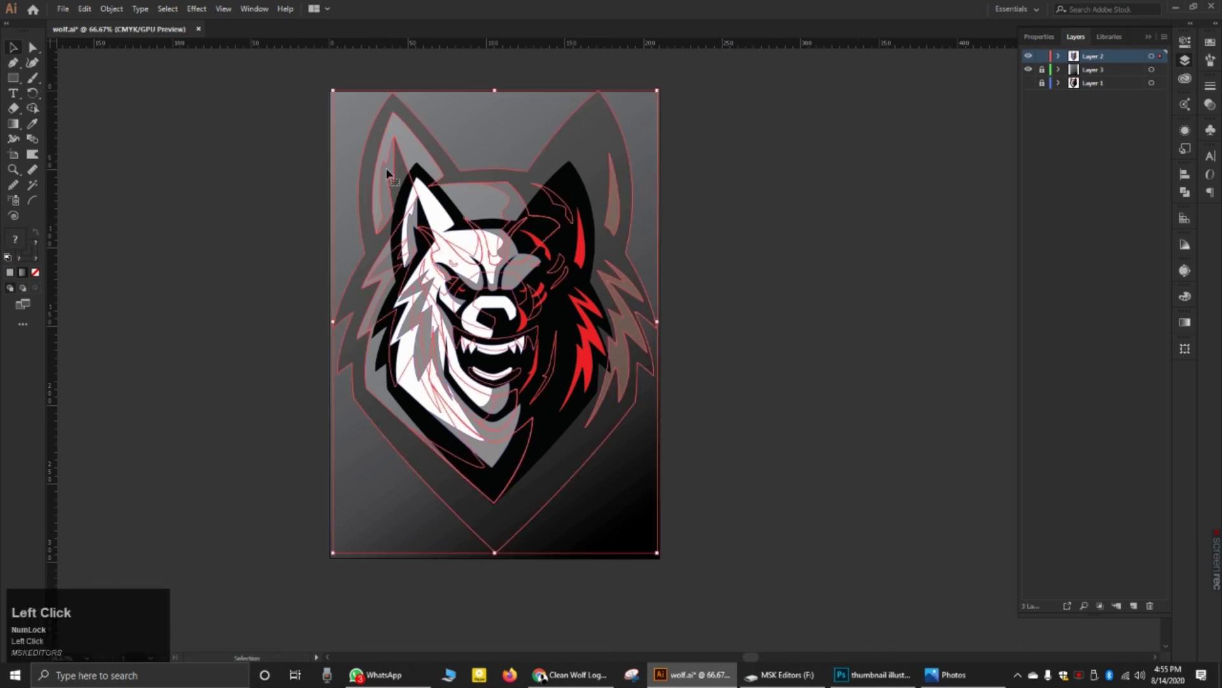
left_click(1059, 57)
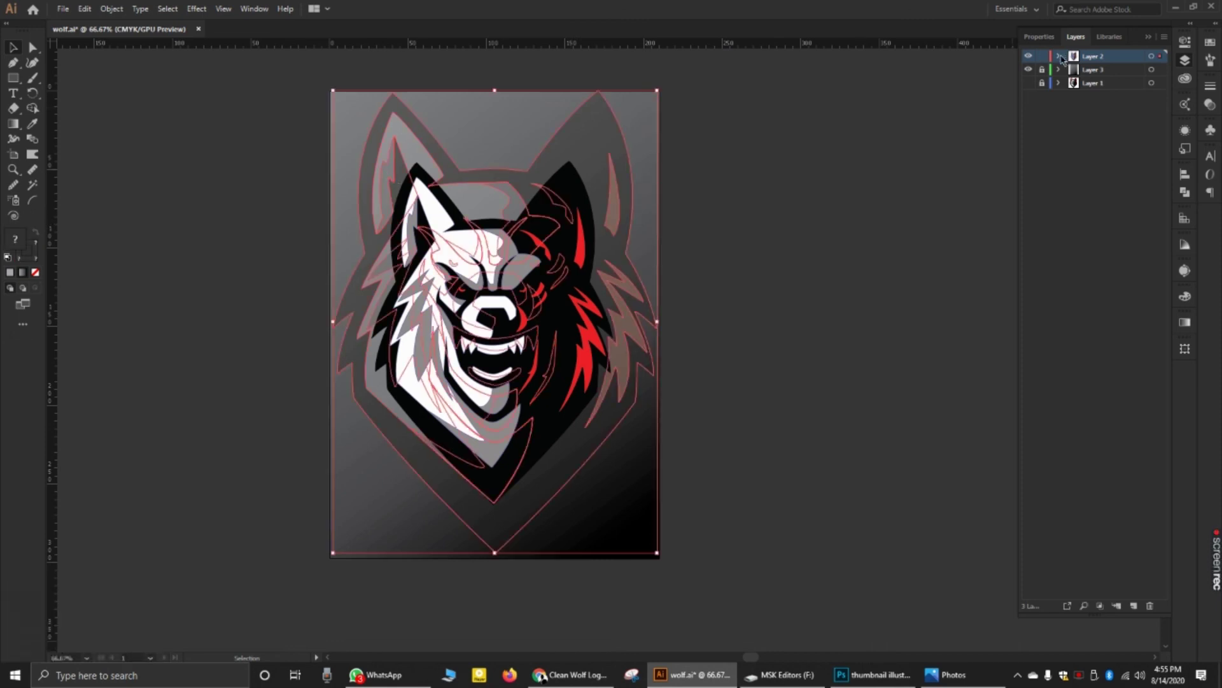
left_click(662, 152)
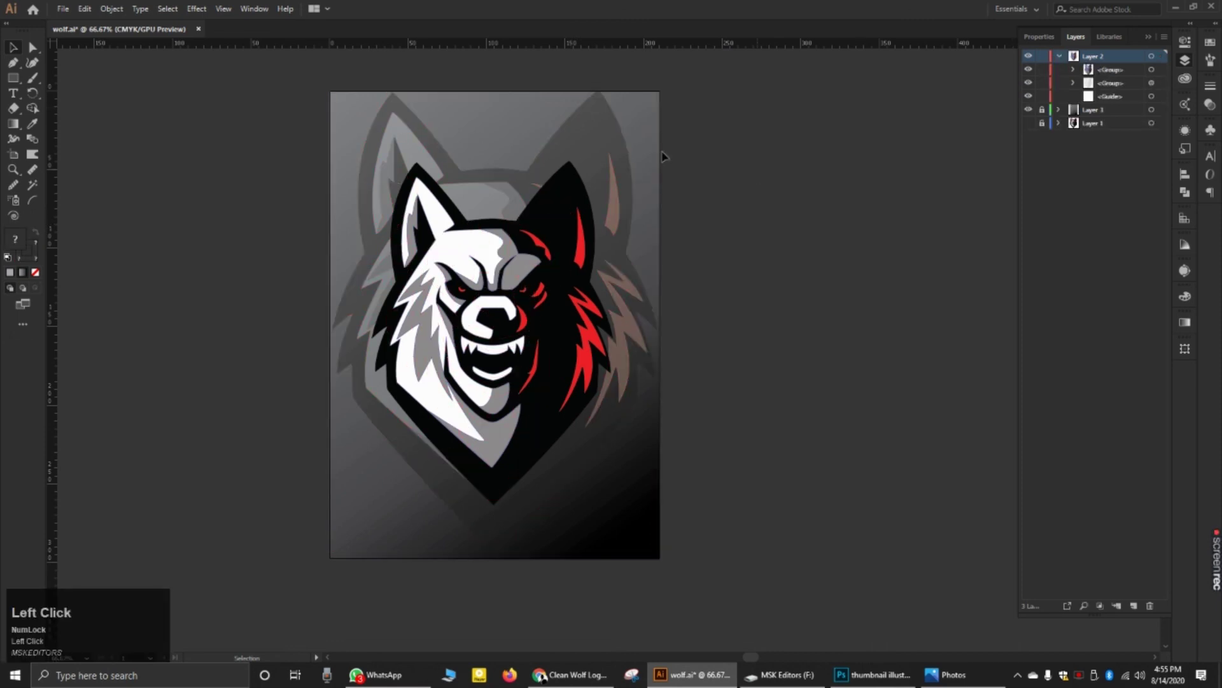
left_click(594, 136)
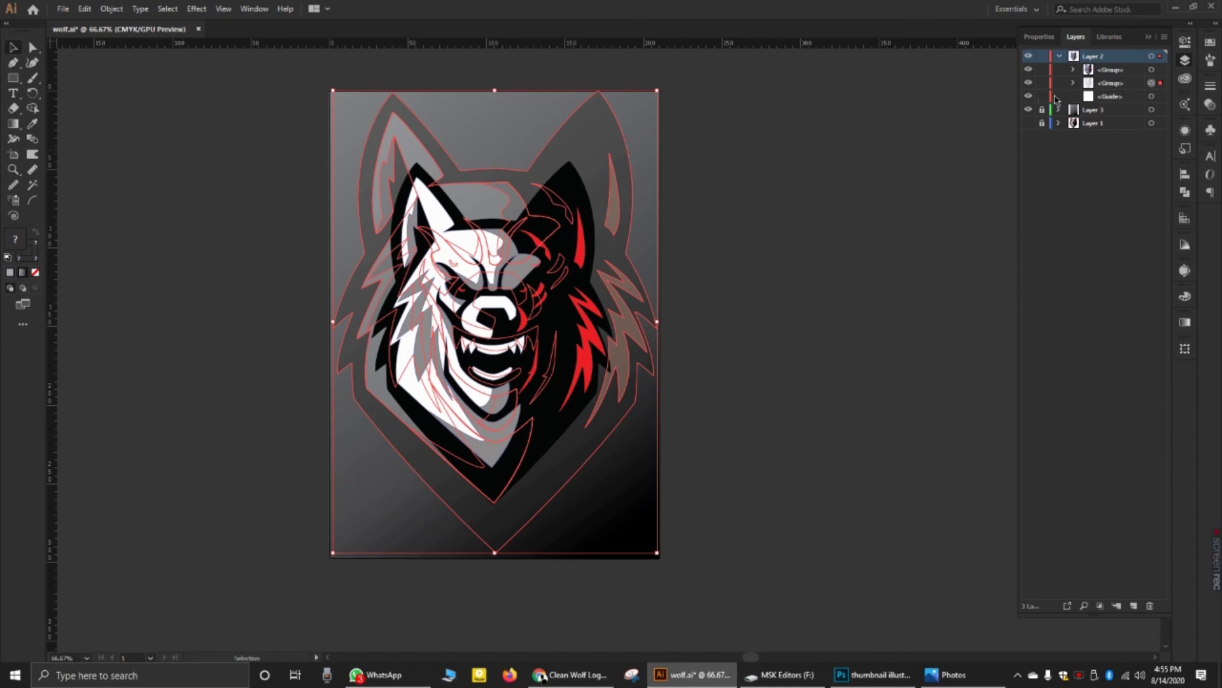
left_click(835, 168)
left_click(571, 136)
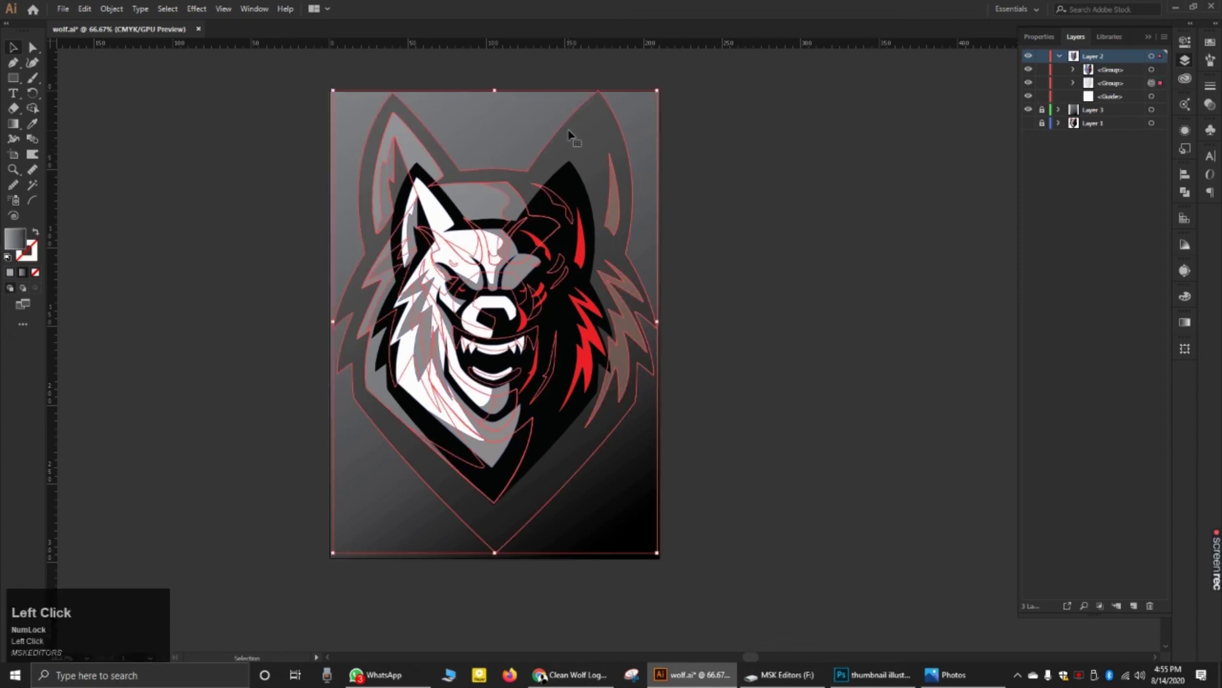
left_click(1042, 82)
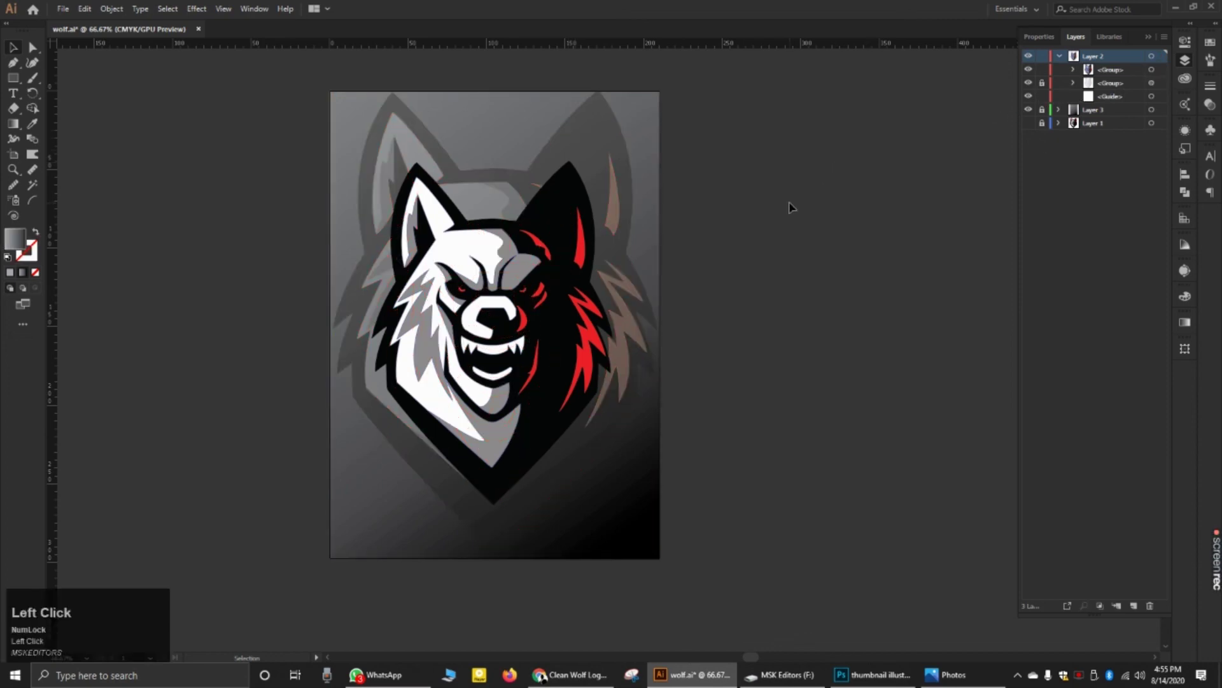
Step: Set the stroke of the front wolf head's group to None and deselect it
left_click(520, 243)
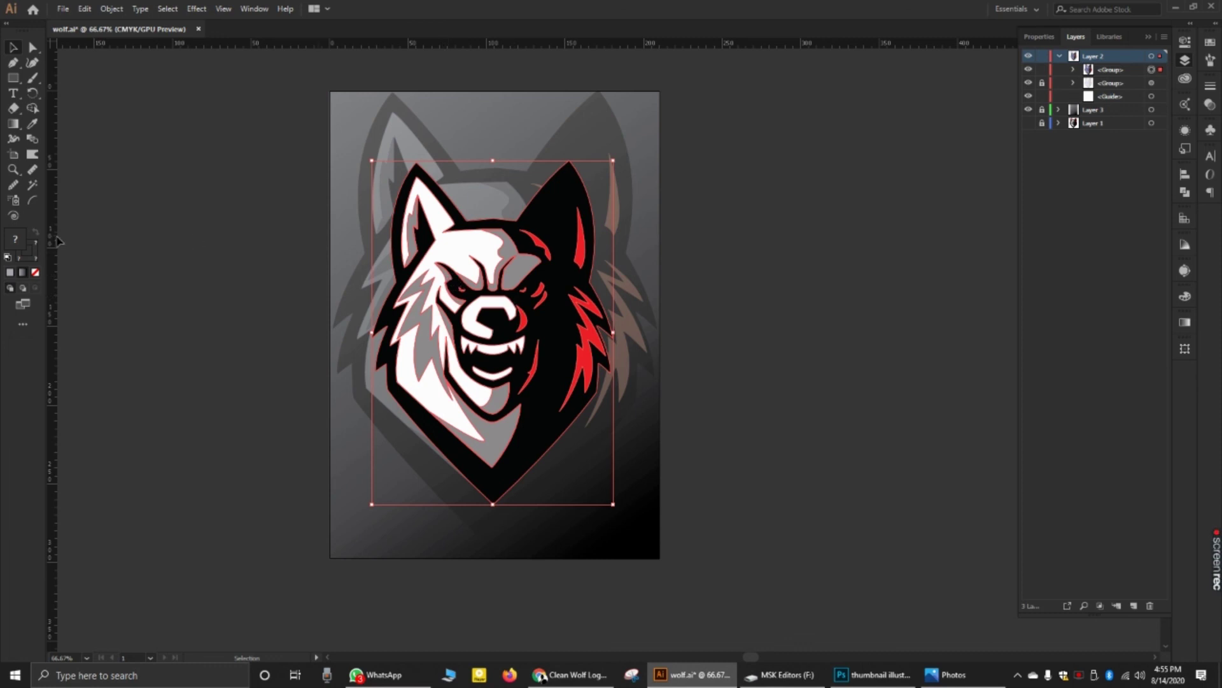
left_click(36, 252)
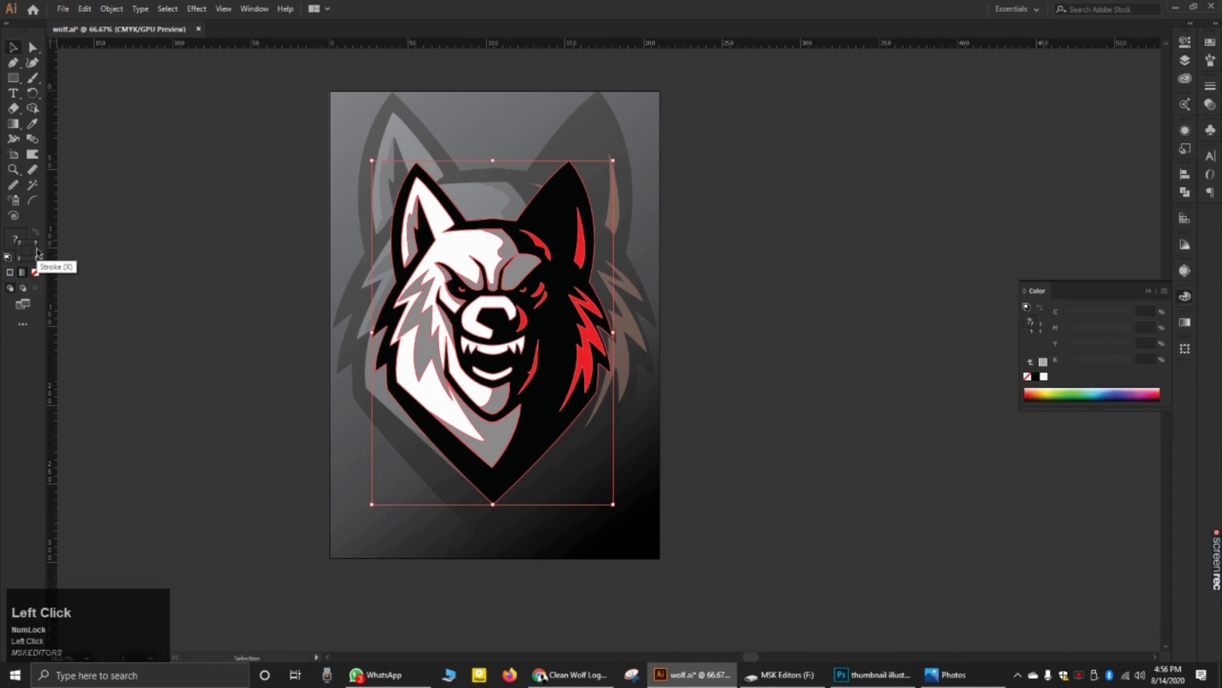
left_click(35, 272)
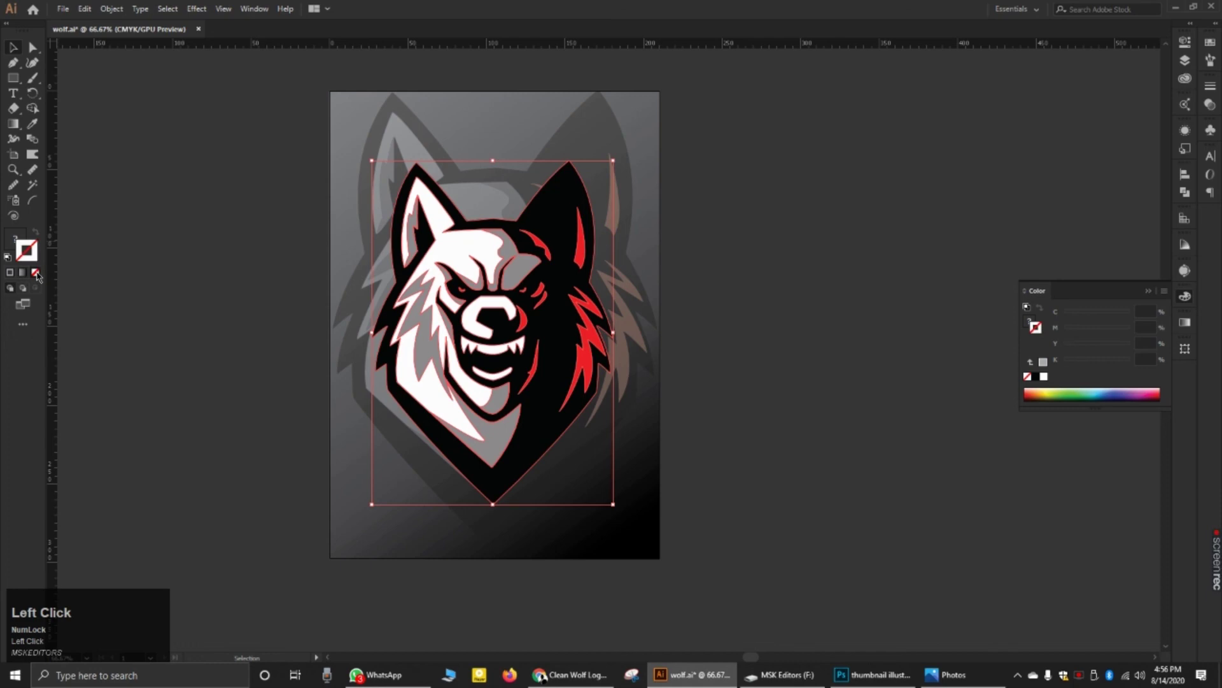
left_click(175, 279)
Step: Examine the edges of both wolf heads up close around the eyes, ear and cheek fur
scroll(452, 296, "up", 4)
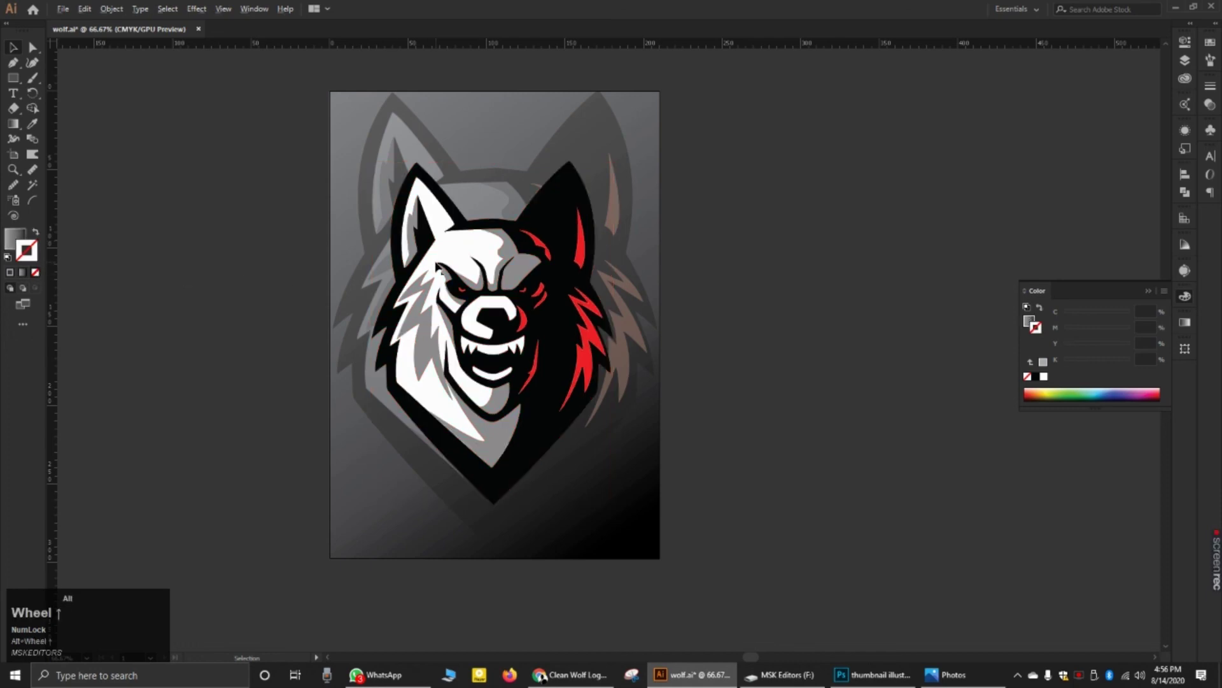
scroll(452, 296, "up", 2)
scroll(477, 308, "down", 3)
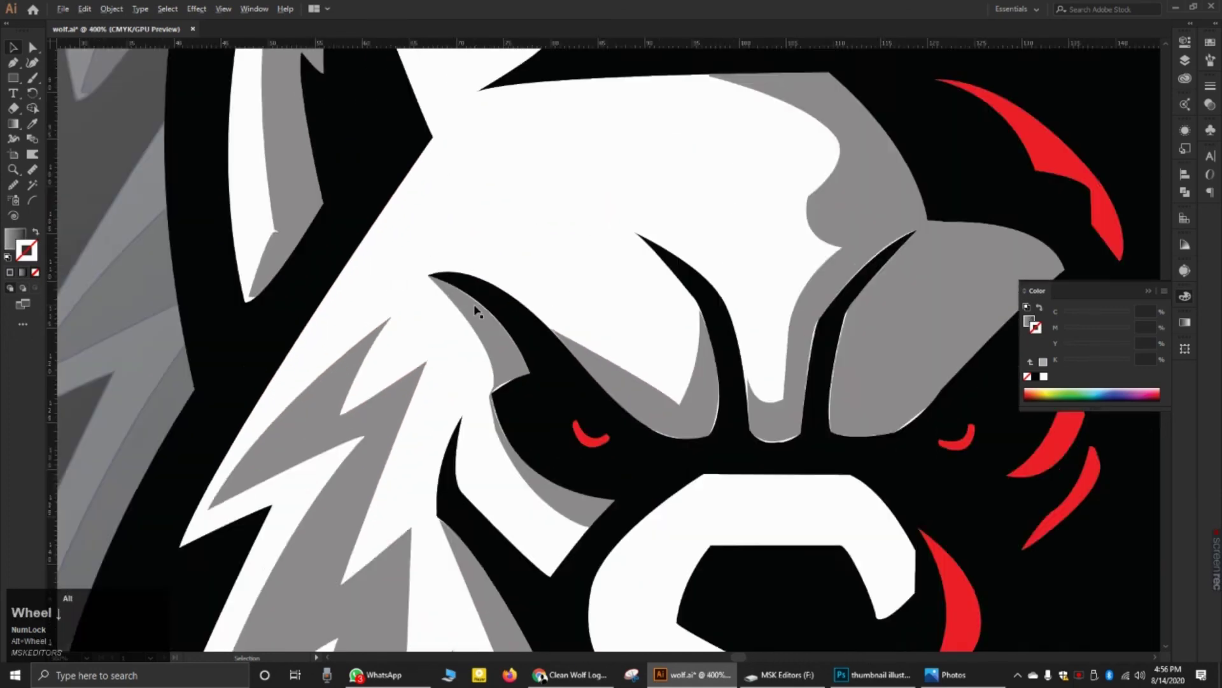
scroll(310, 309, "down", 3)
scroll(298, 318, "up", 3)
scroll(298, 318, "up", 4)
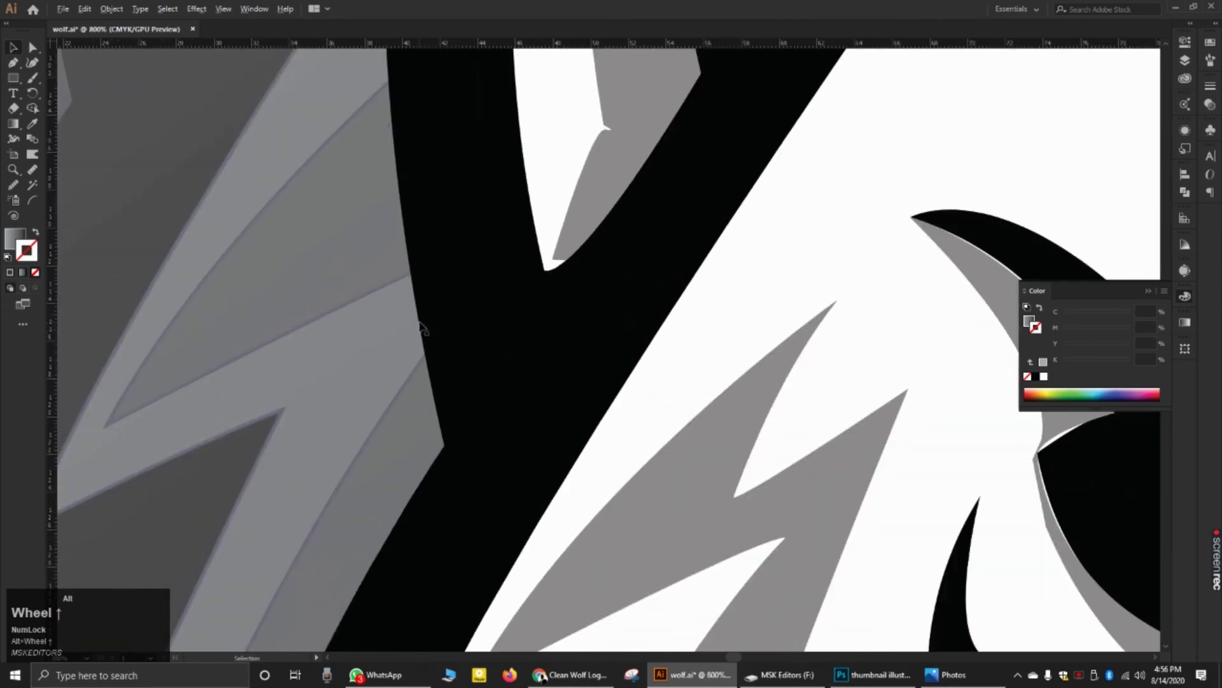
scroll(420, 327, "down", 7)
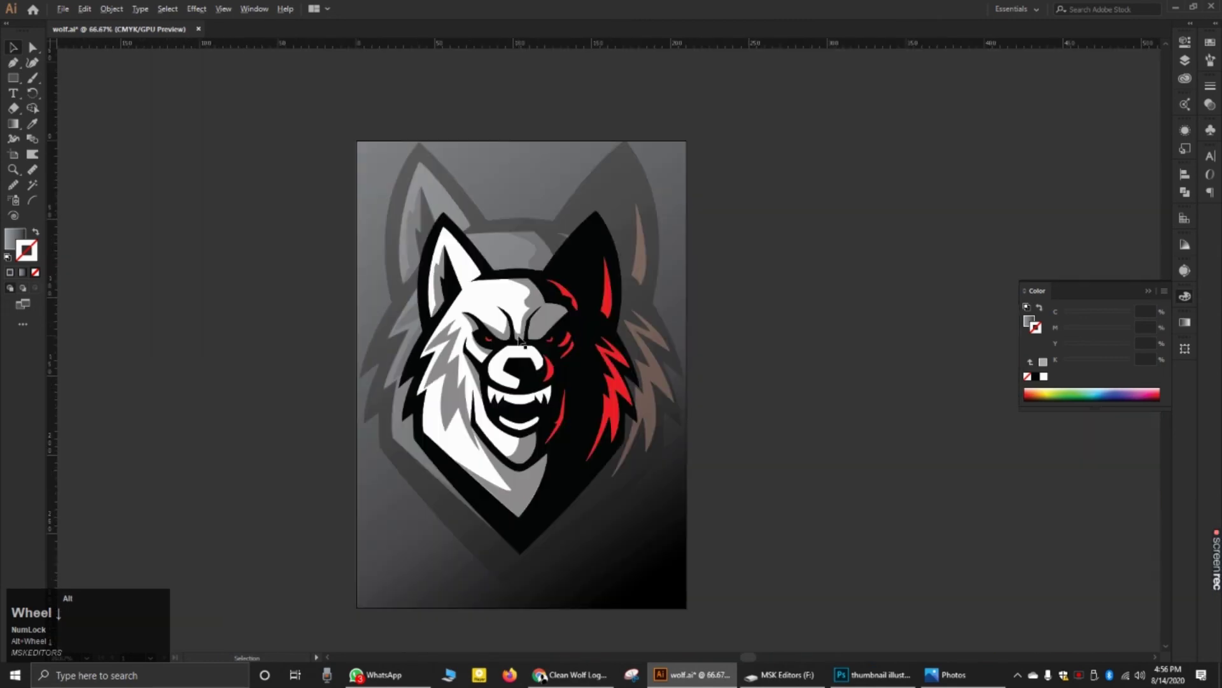
scroll(522, 341, "up", 2)
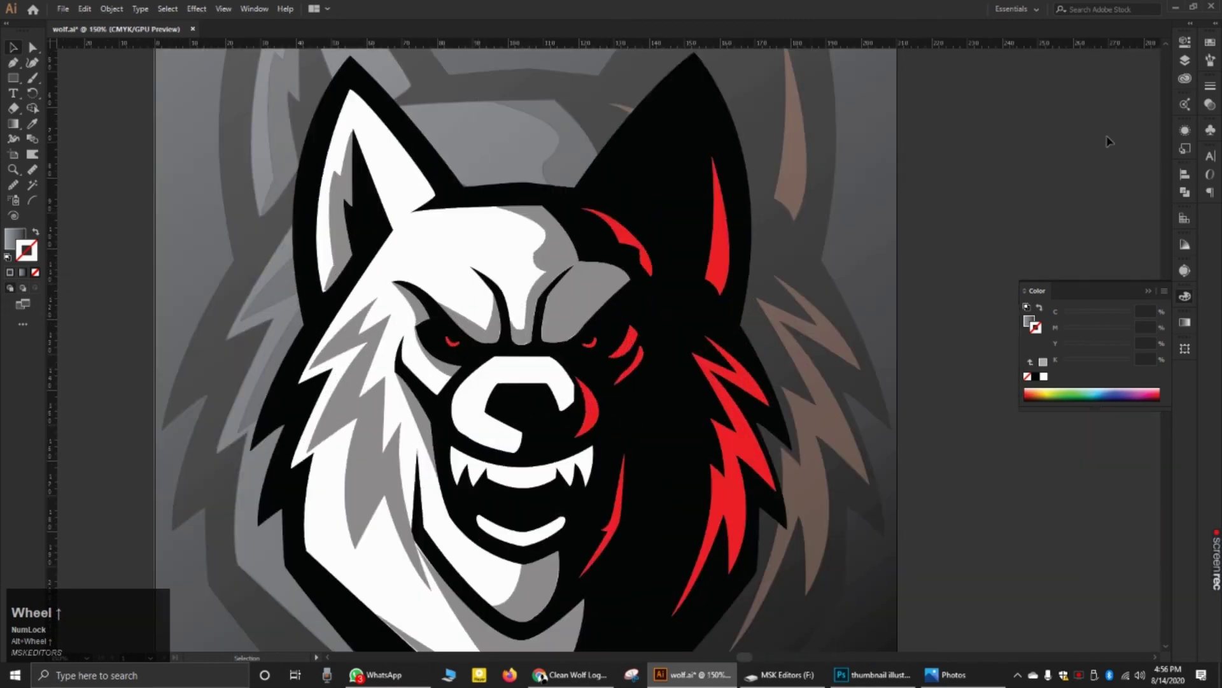
Step: In Layer 2, unlock the faded wolf head's group and lock the front wolf head's group
left_click(1185, 61)
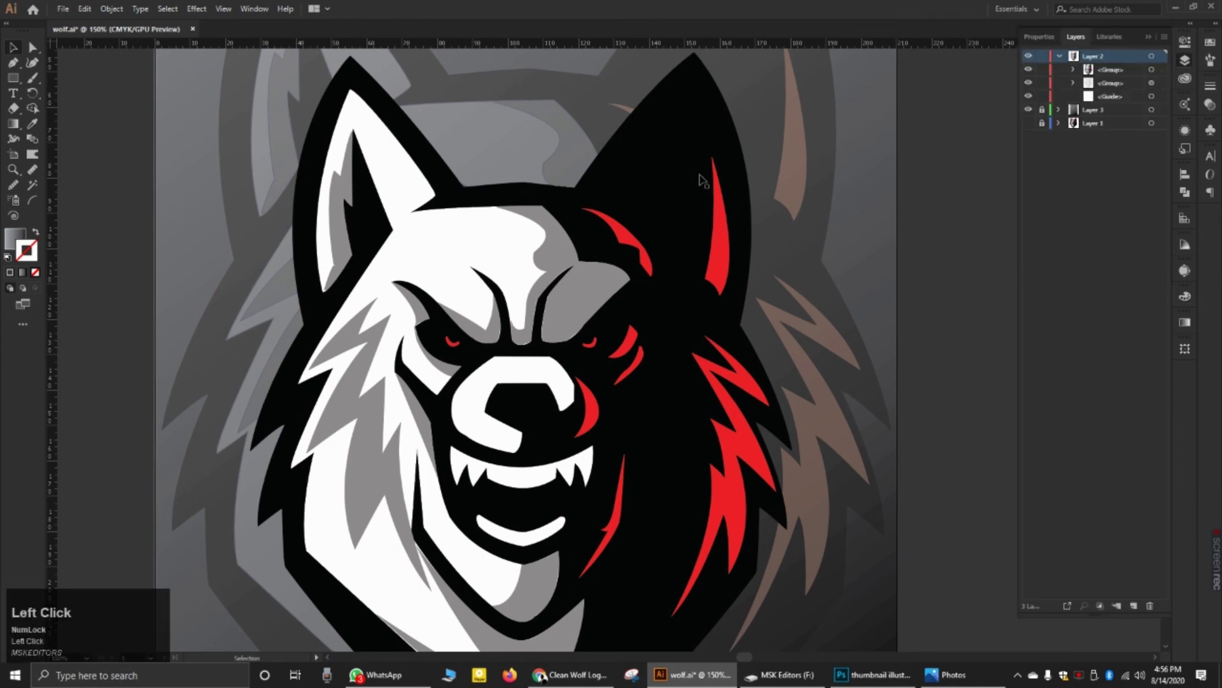
left_click(703, 179)
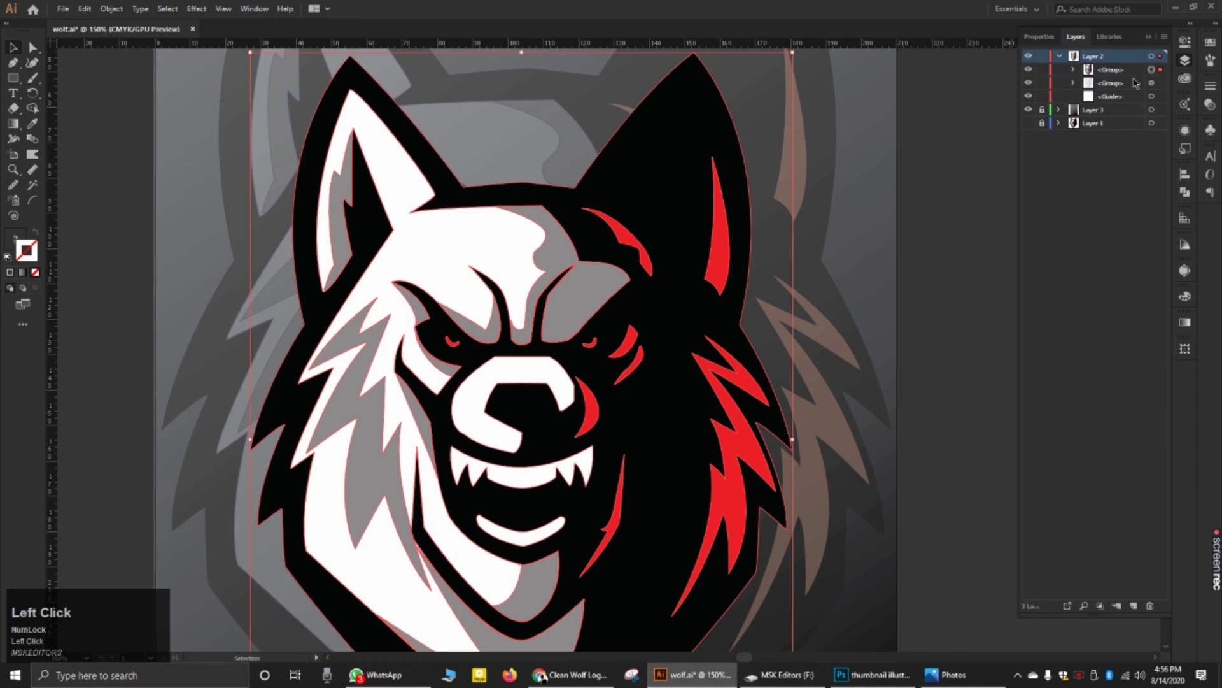
left_click(1042, 70)
Step: Try to remove the stroke from the faded wolf head and check its ear edges up close
left_click(779, 131)
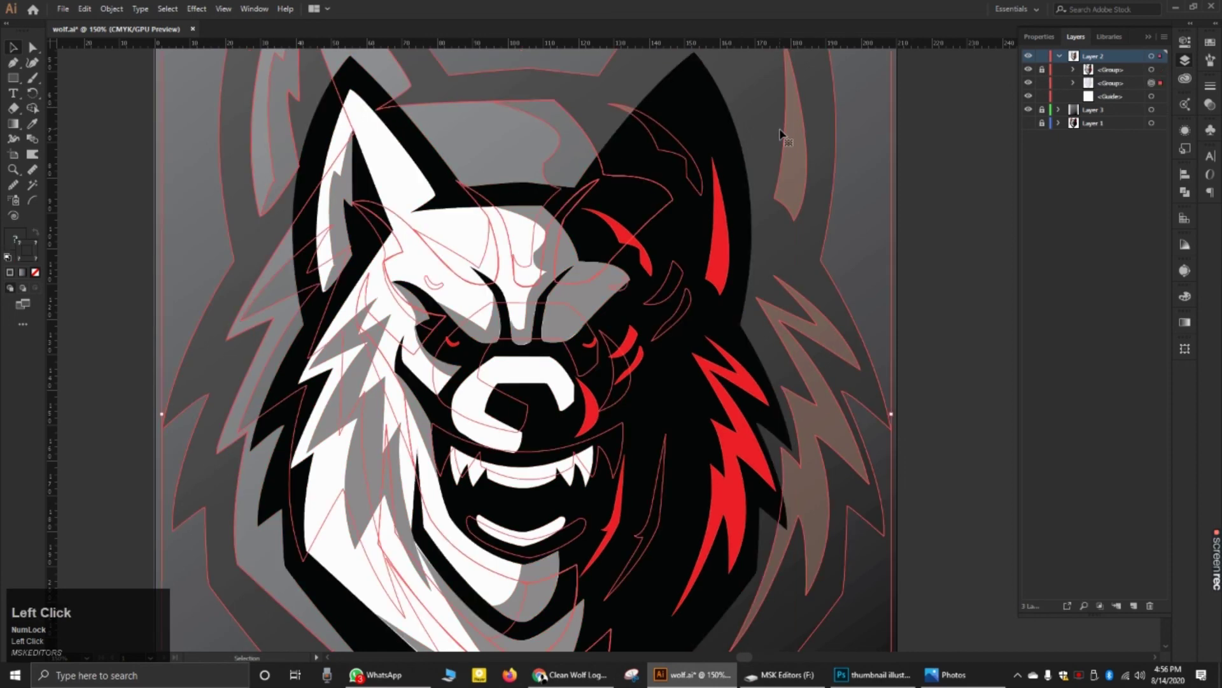
scroll(732, 188, "down", 3, "alt")
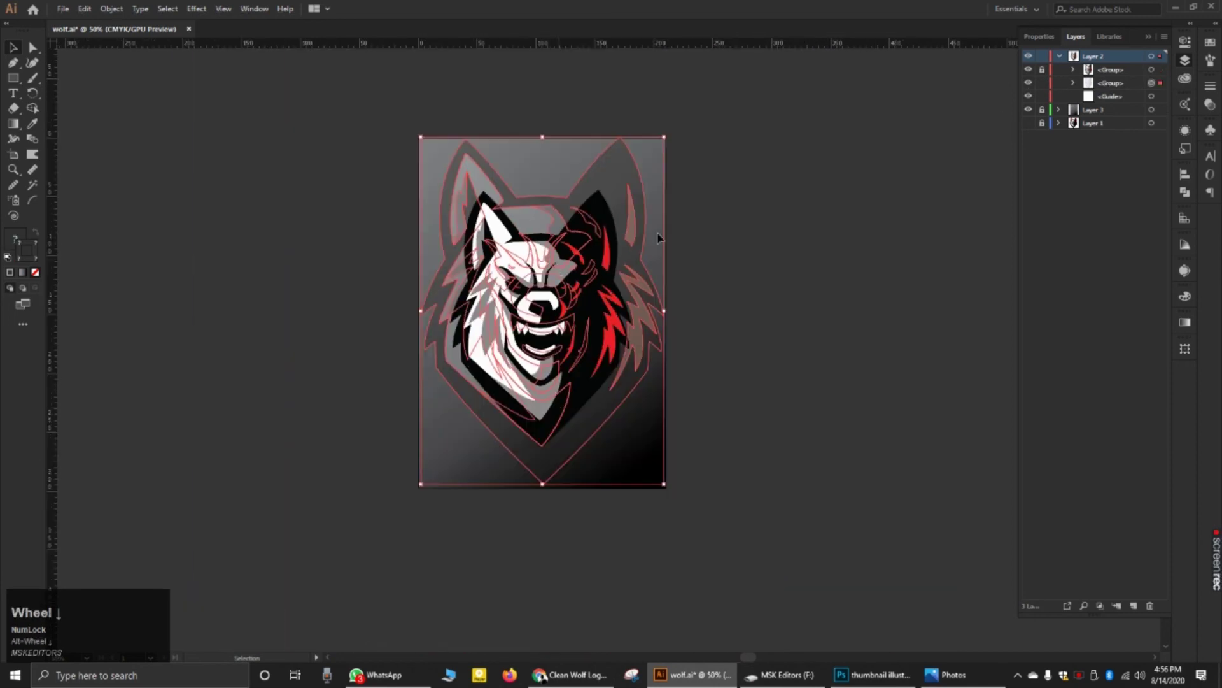
left_click(36, 271)
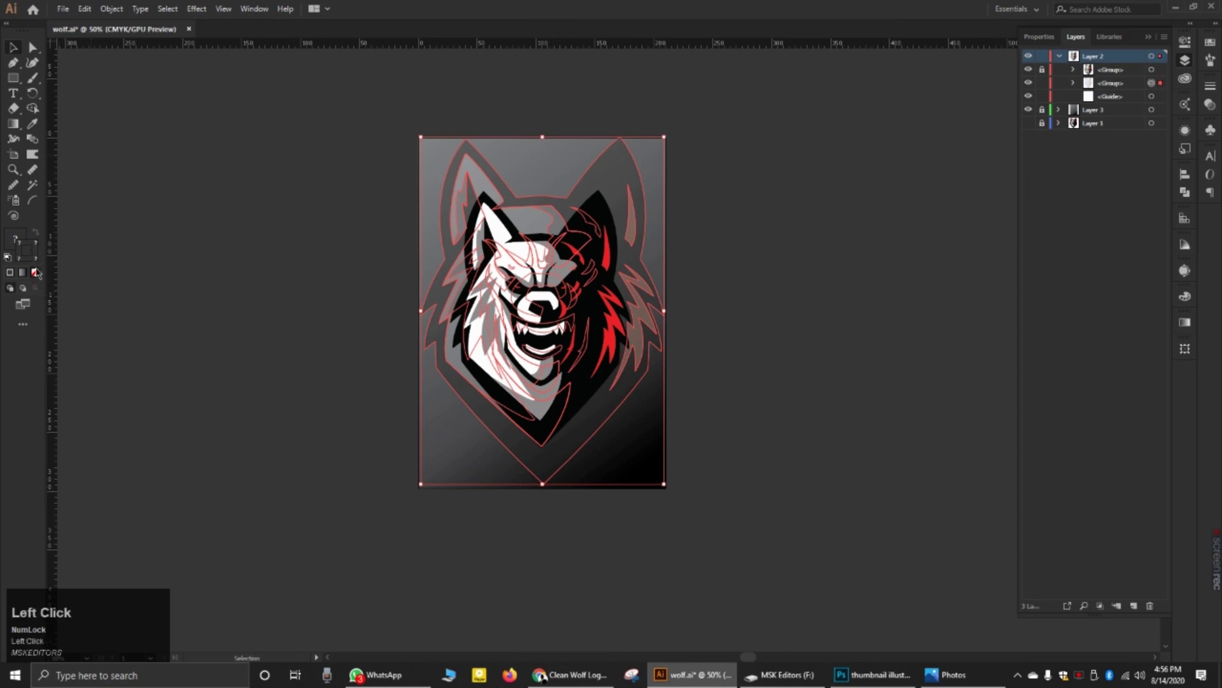
left_click(200, 286)
scroll(450, 210, "up", 6, "alt")
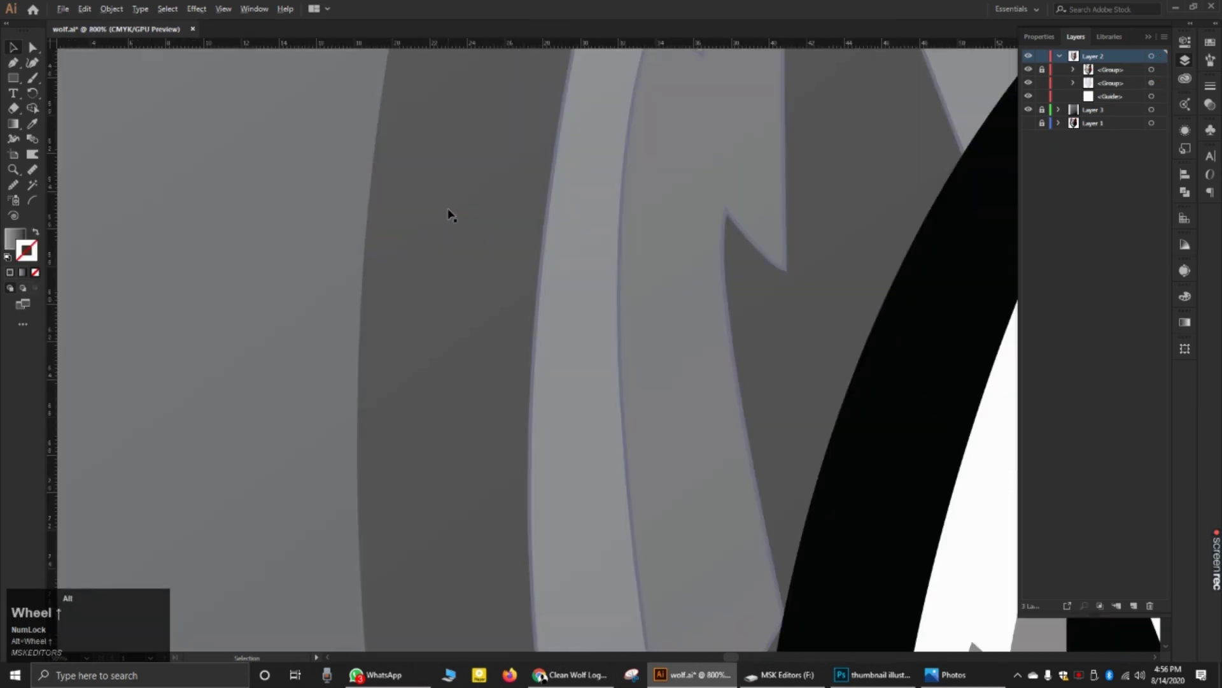
scroll(450, 216, "down", 3, "alt")
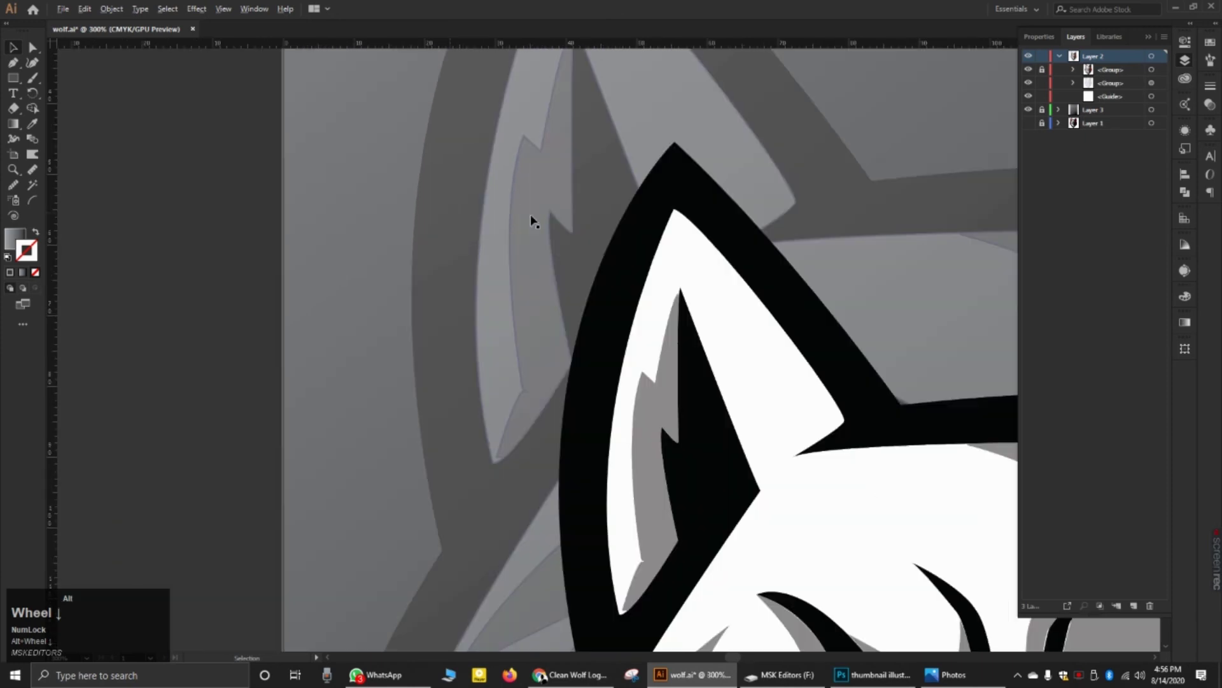
Step: Give the faded wolf head's group a solid colour stroke, and set that stroke to None
left_click(1097, 87)
left_click(775, 118)
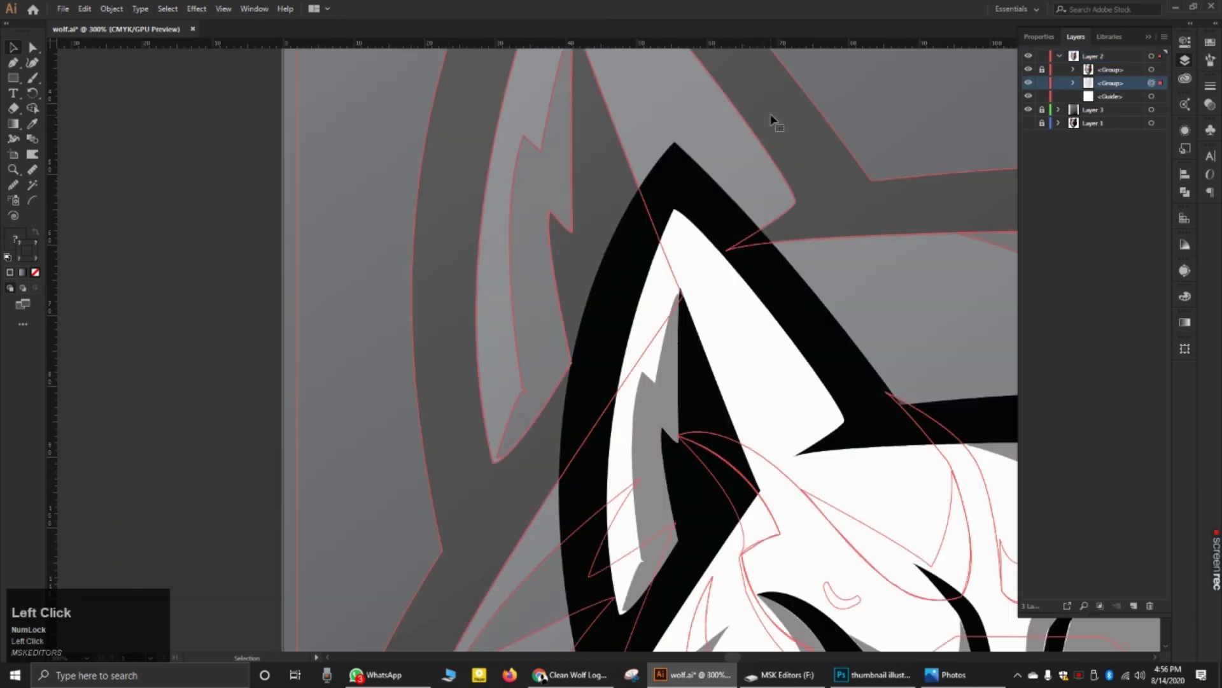
scroll(775, 118, "down", 4, "alt")
left_click(35, 272)
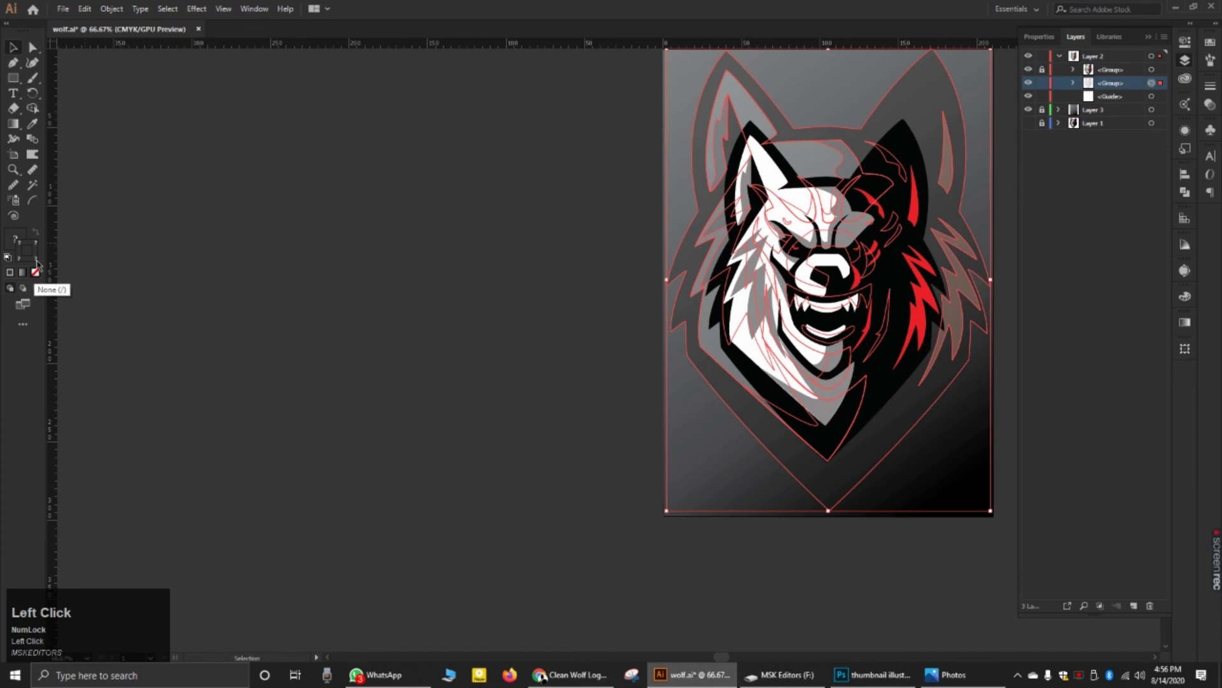
left_click(10, 272)
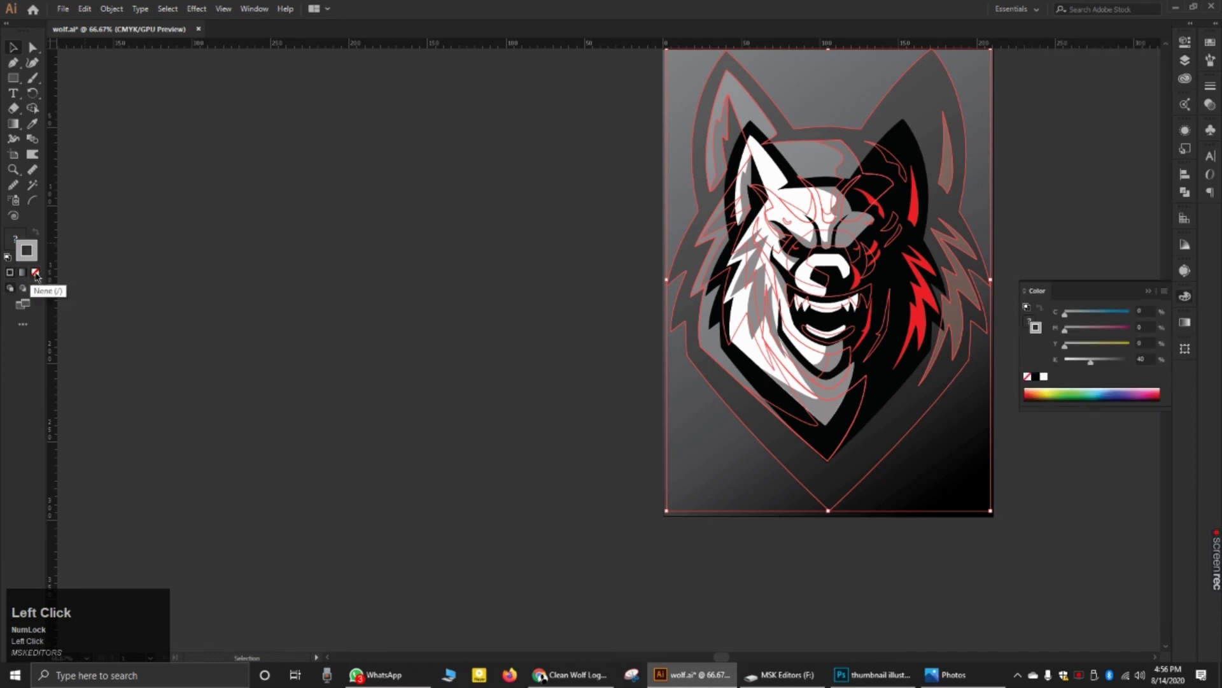
left_click(36, 274)
left_click(494, 291)
Step: Check the faded wolf head's edges up close, put away the colour settings and save the document
scroll(657, 265, "down", 1, "alt")
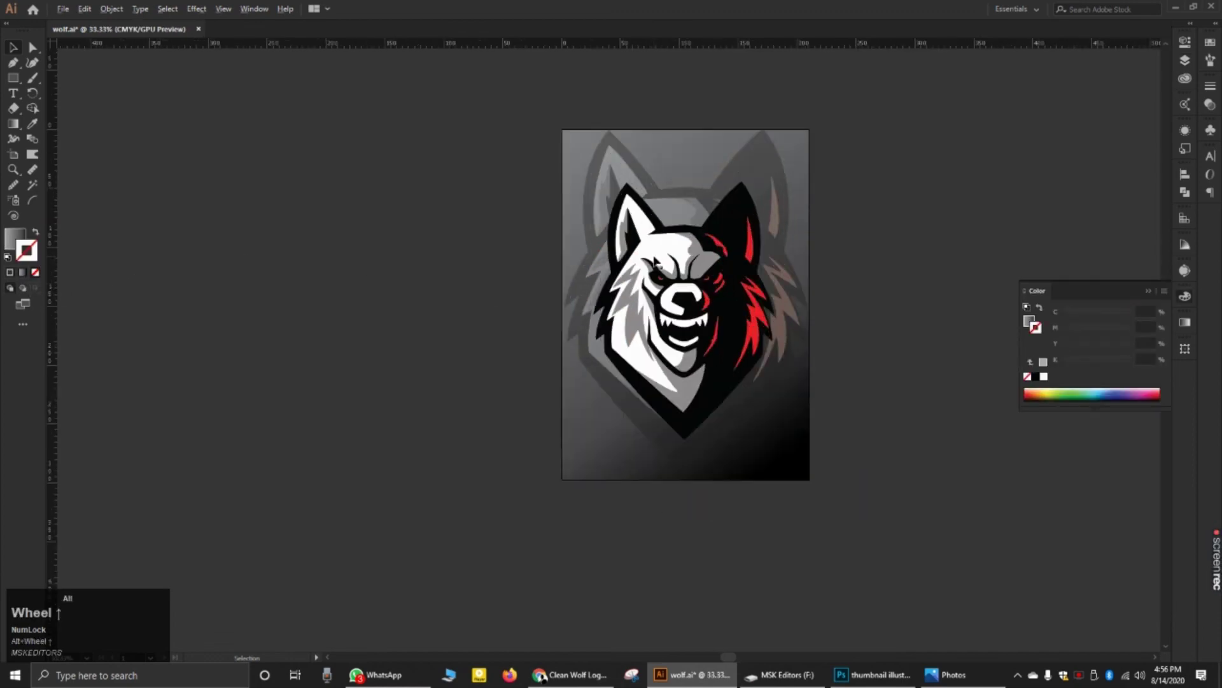
scroll(657, 264, "up", 3, "alt")
scroll(463, 189, "up", 5, "alt")
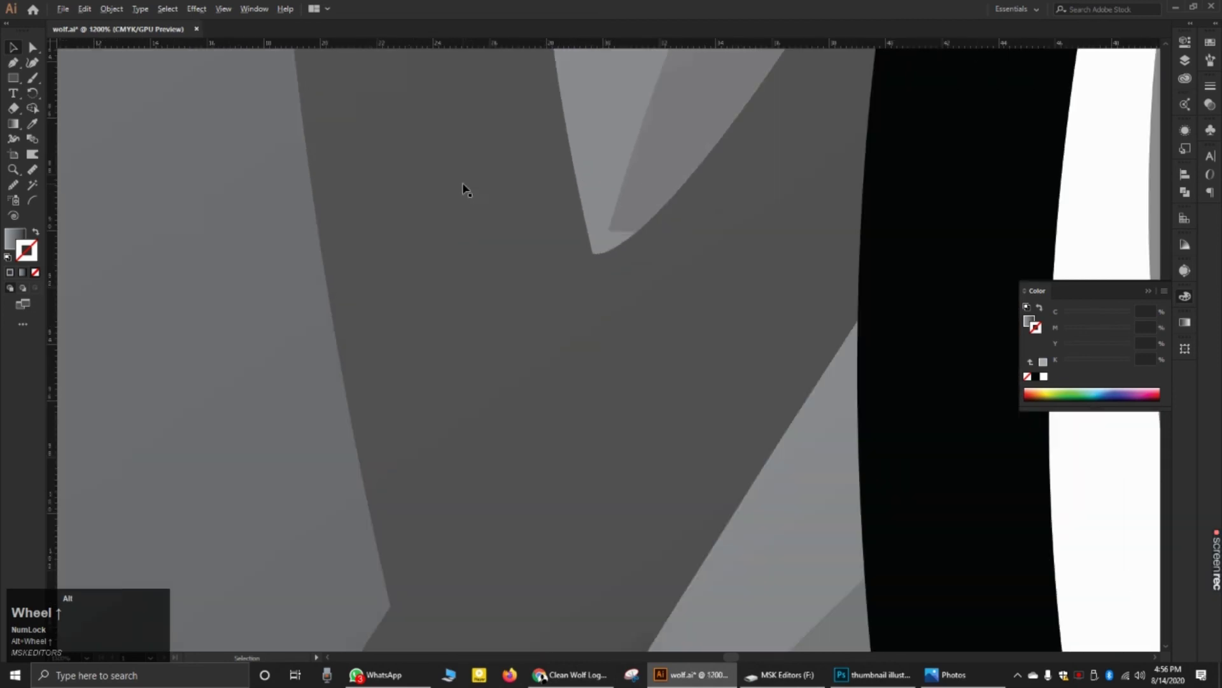
scroll(463, 190, "down", 8, "alt")
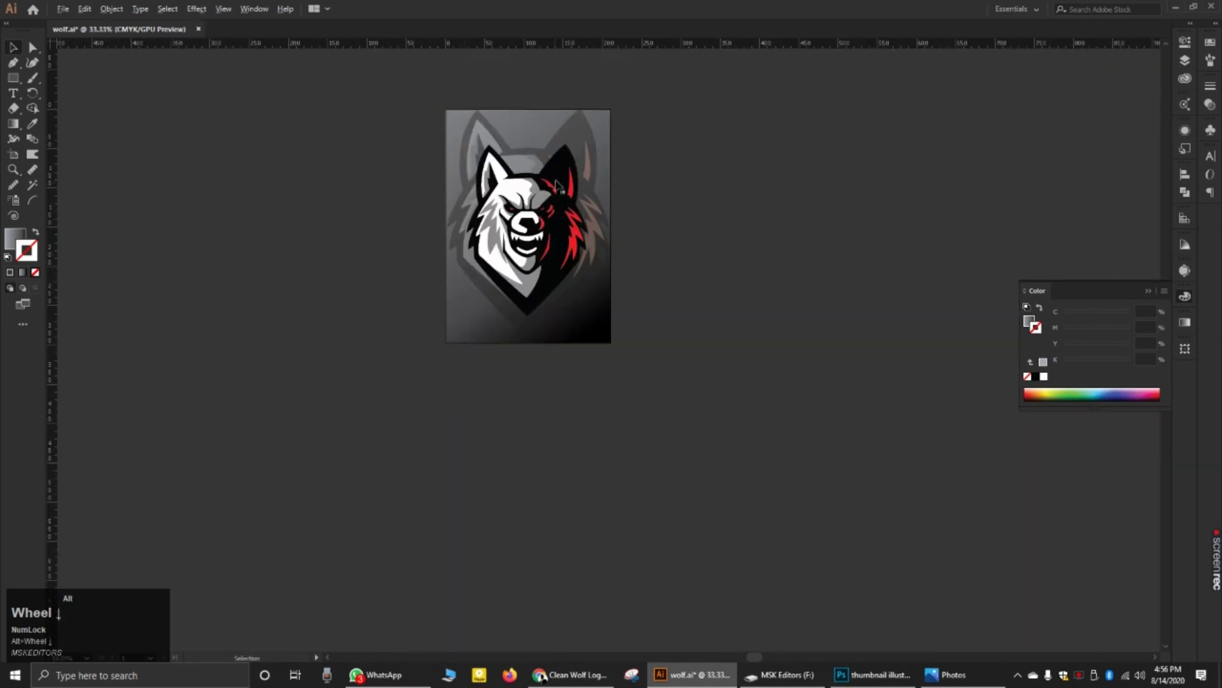
left_click(1146, 294)
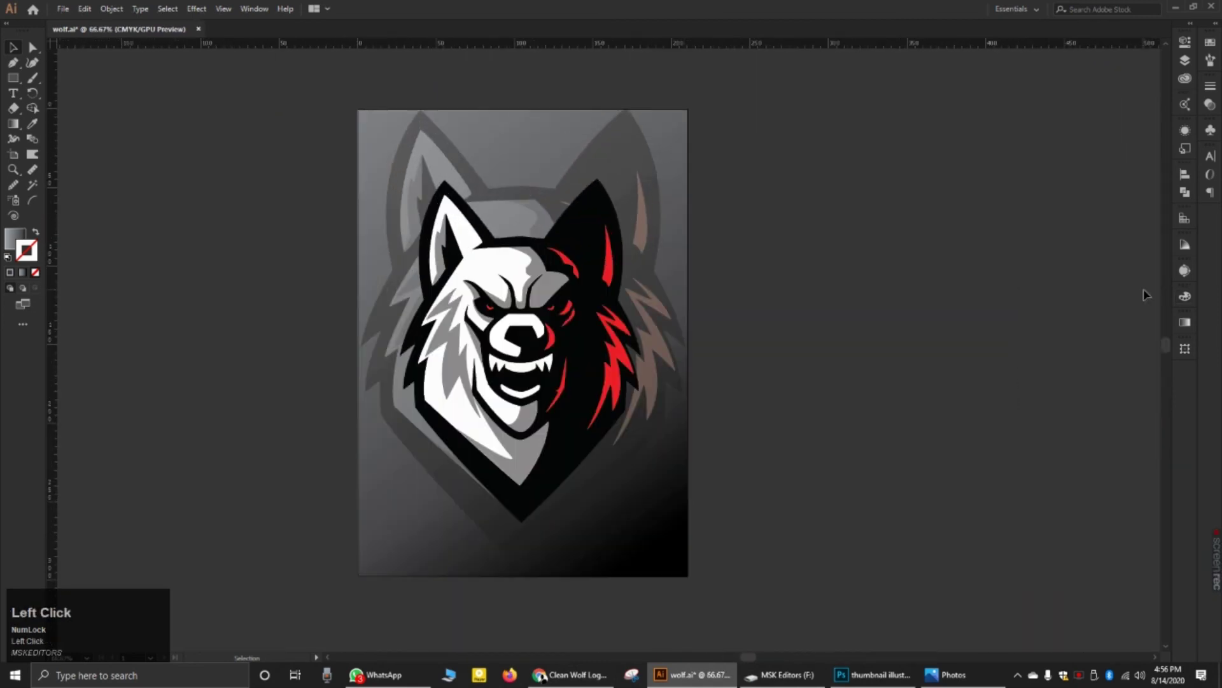
key("ctrl+s")
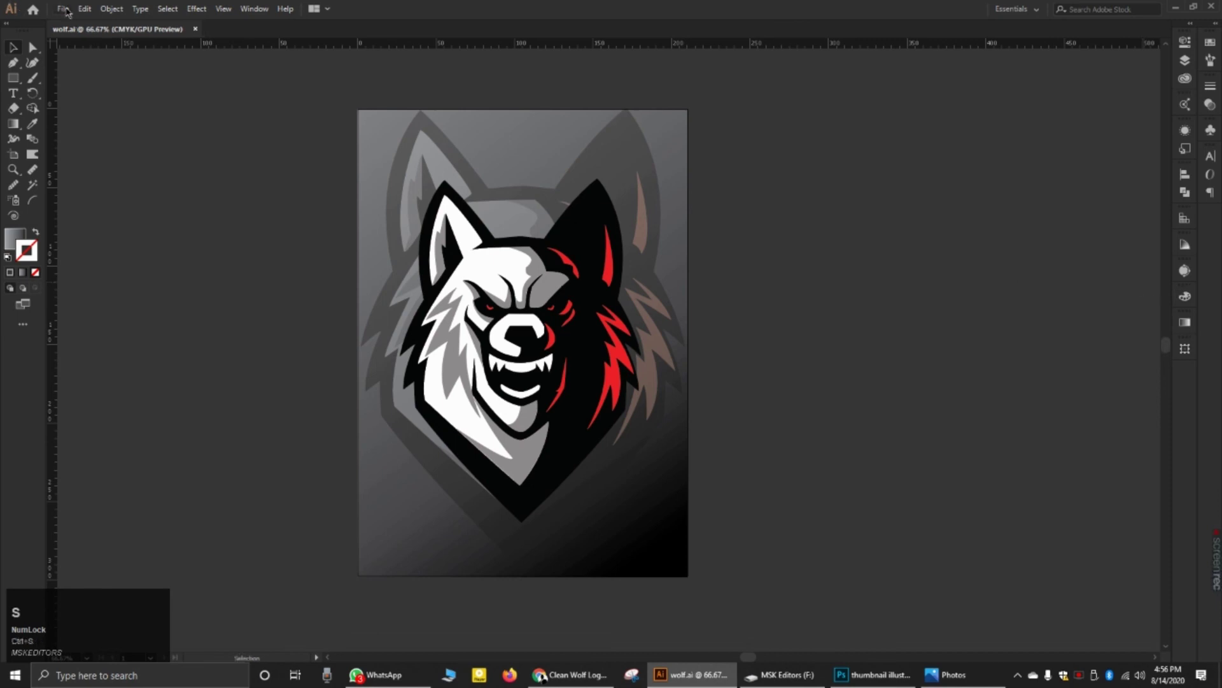
Step: Export the artwork as wolf.png in PNG format to the logo folder inside pics
left_click(63, 9)
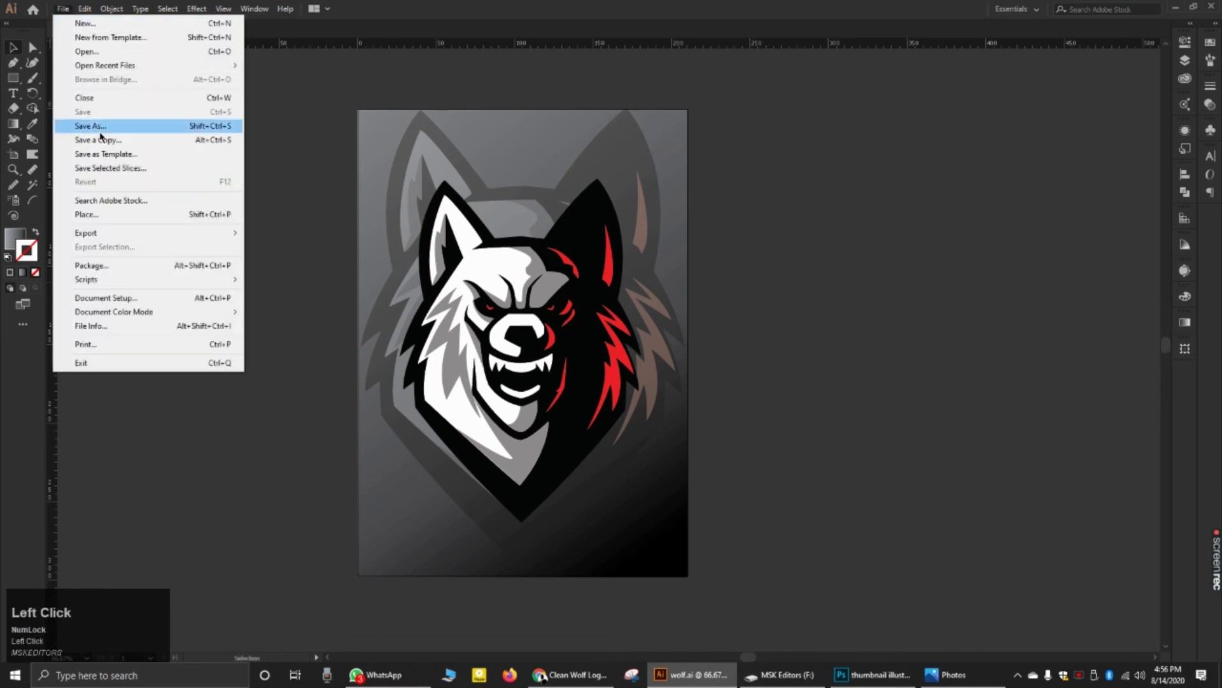
mouse_move(116, 233)
left_click(309, 247)
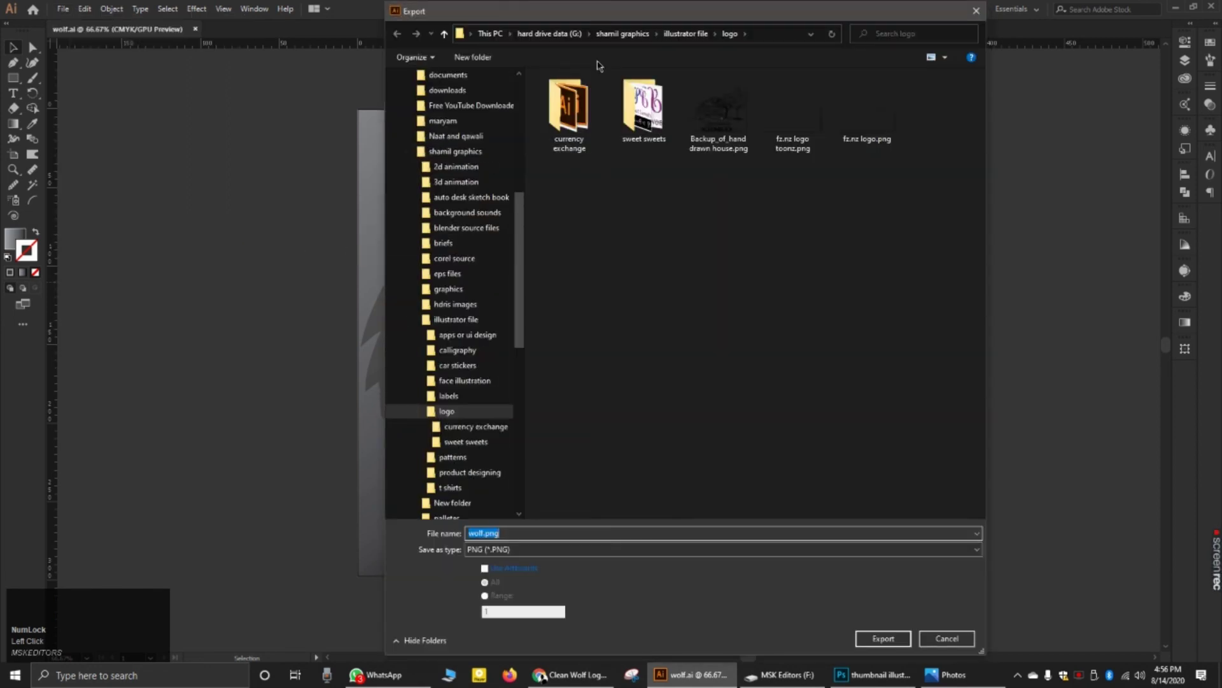
left_click(622, 33)
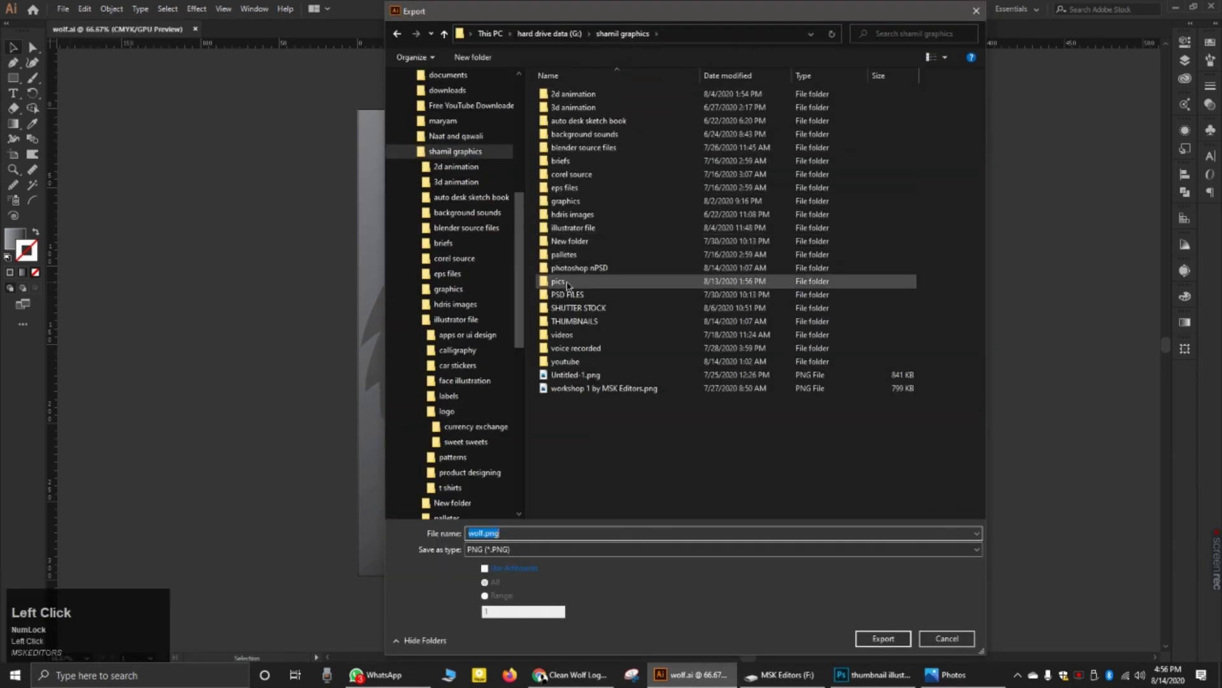
double_click(559, 282)
double_click(796, 109)
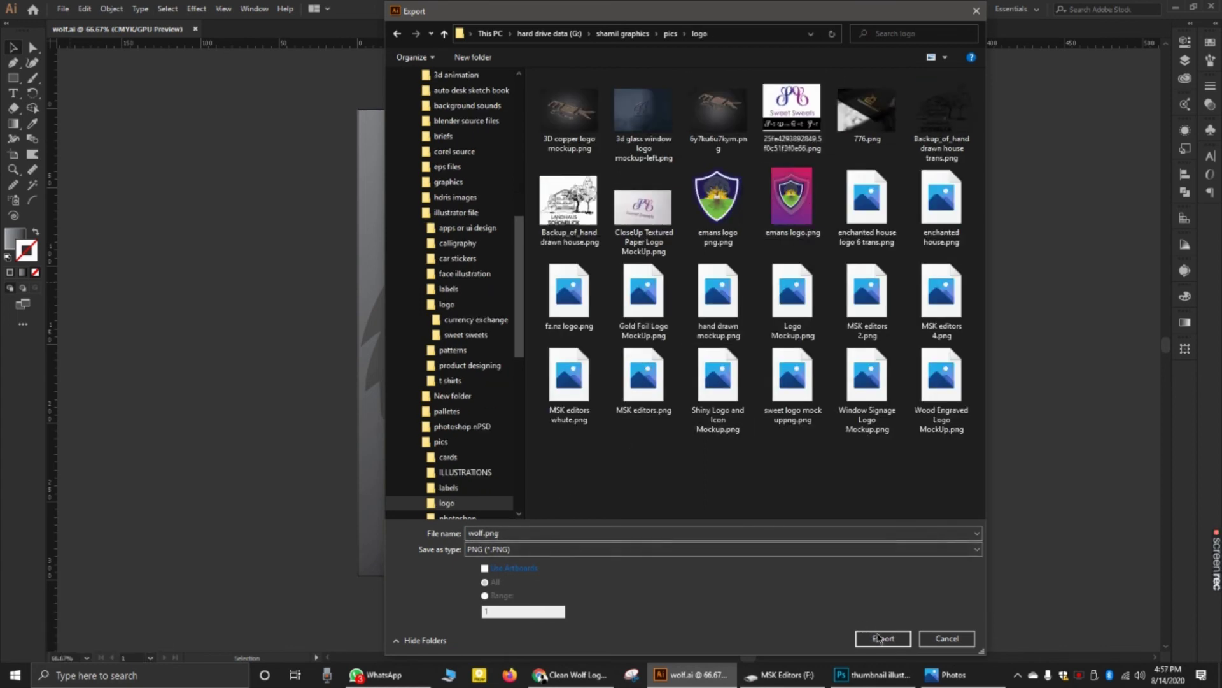
left_click(763, 551)
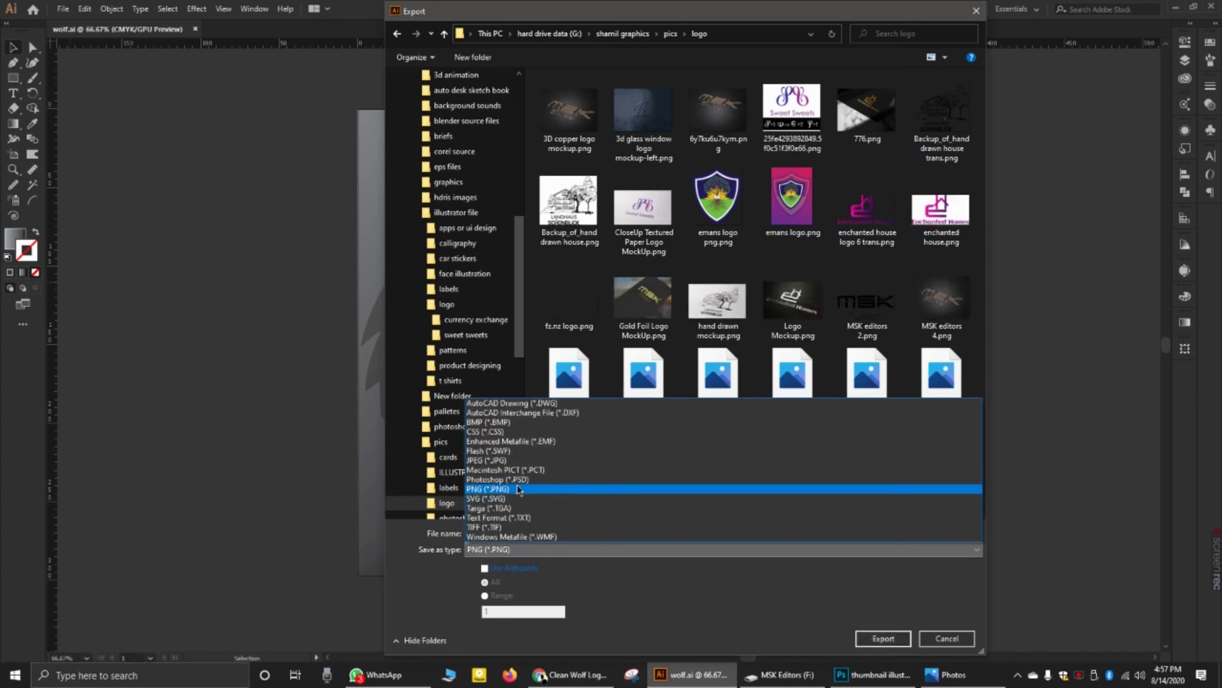
left_click(488, 489)
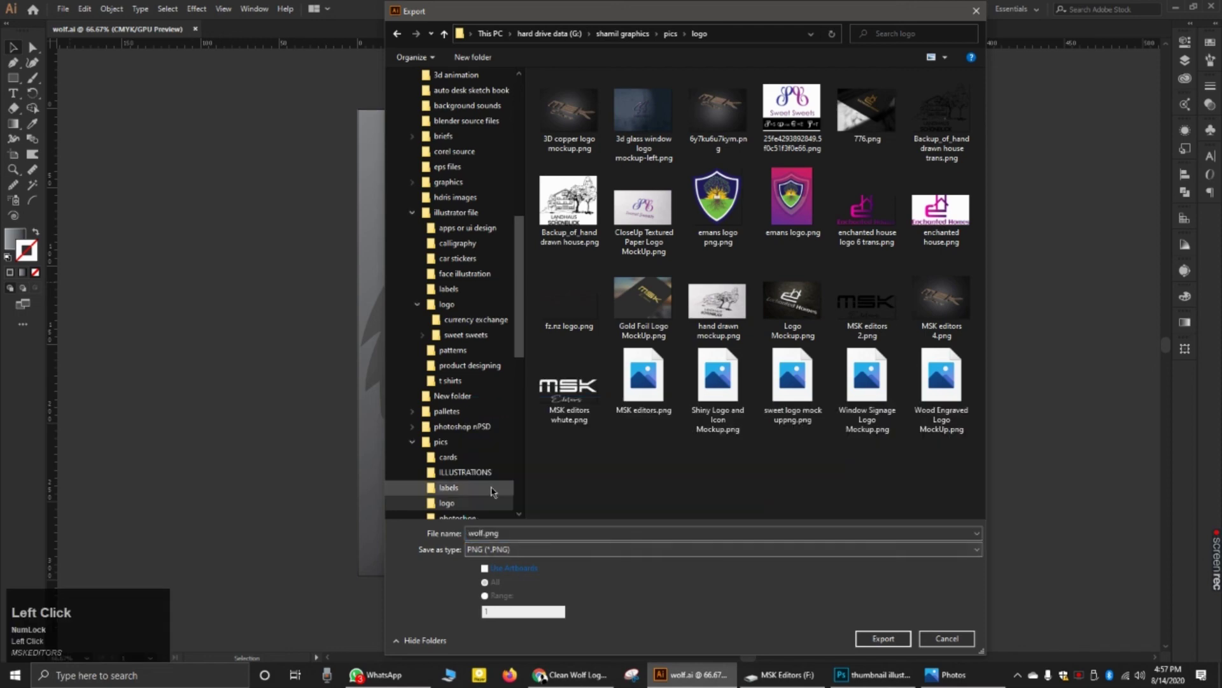
left_click(881, 640)
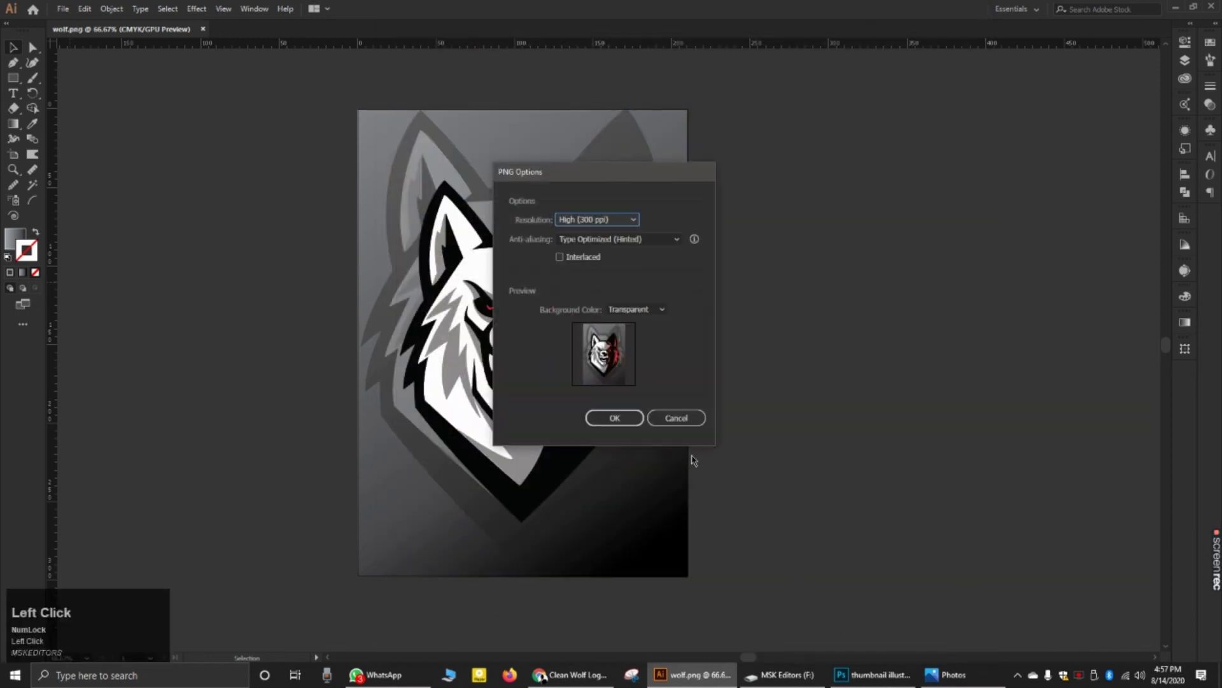
Step: Set a custom PNG resolution of 500 ppi, keep Type Optimized anti-aliasing and a transparent background, and complete the export
left_click(646, 310)
left_click(646, 311)
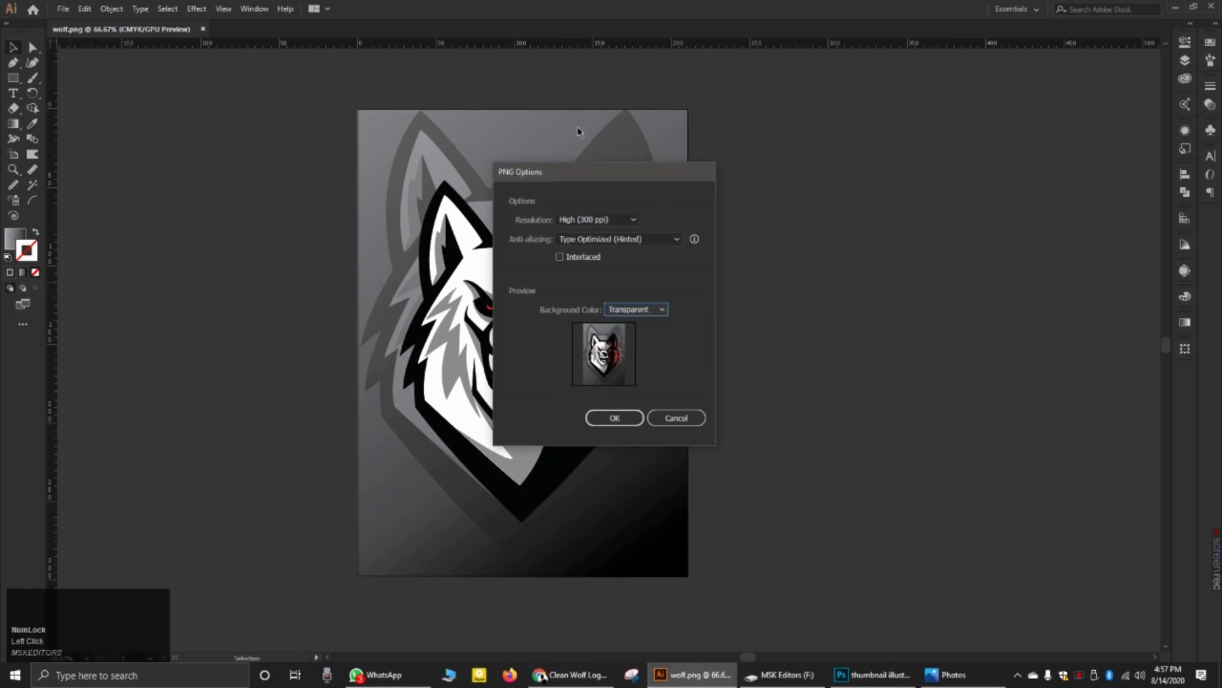
left_click(632, 219)
left_click(595, 281)
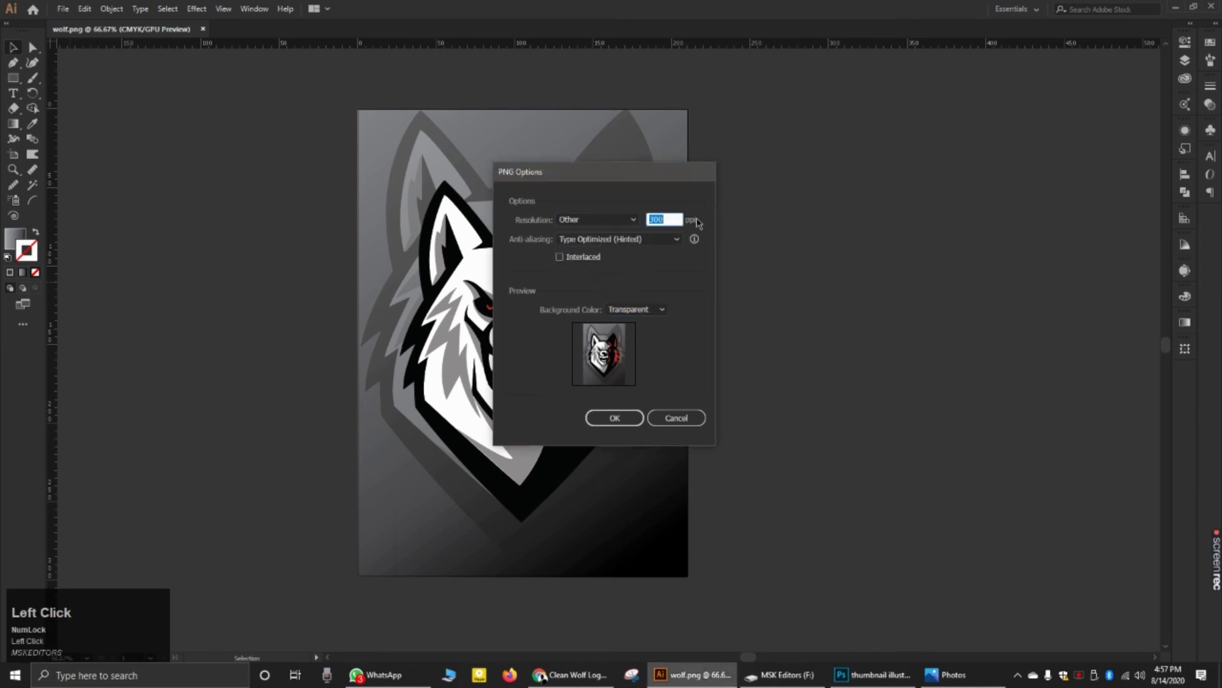
type("50")
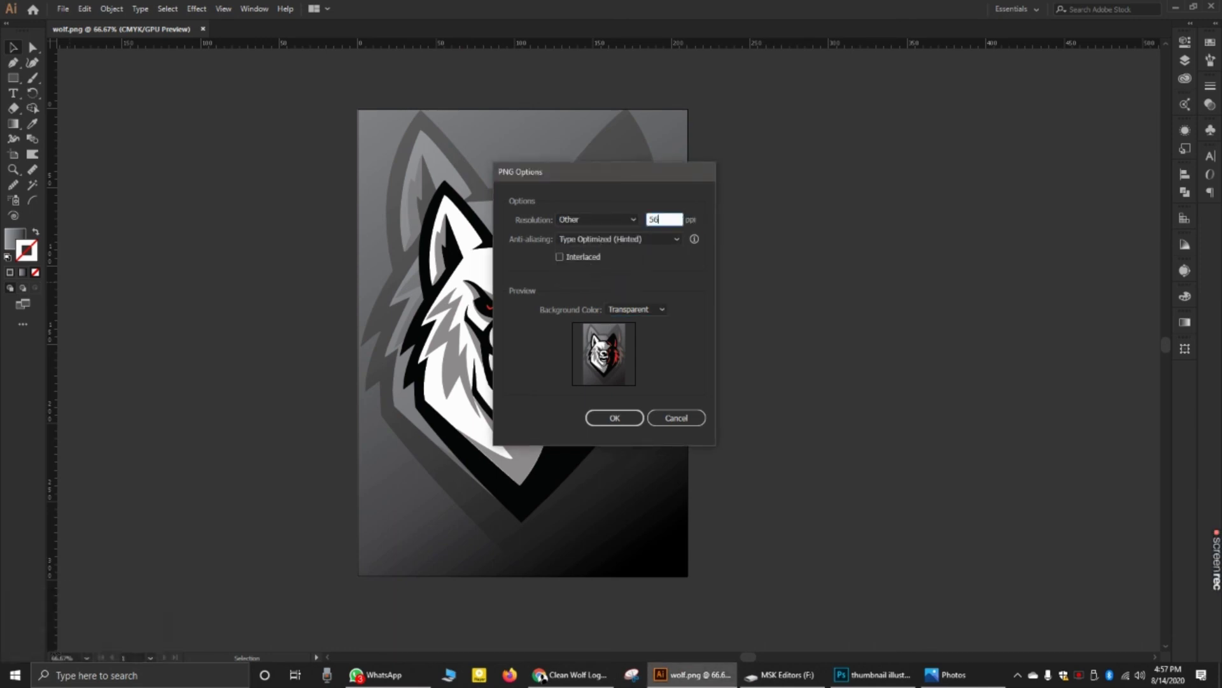
key("BackSpace")
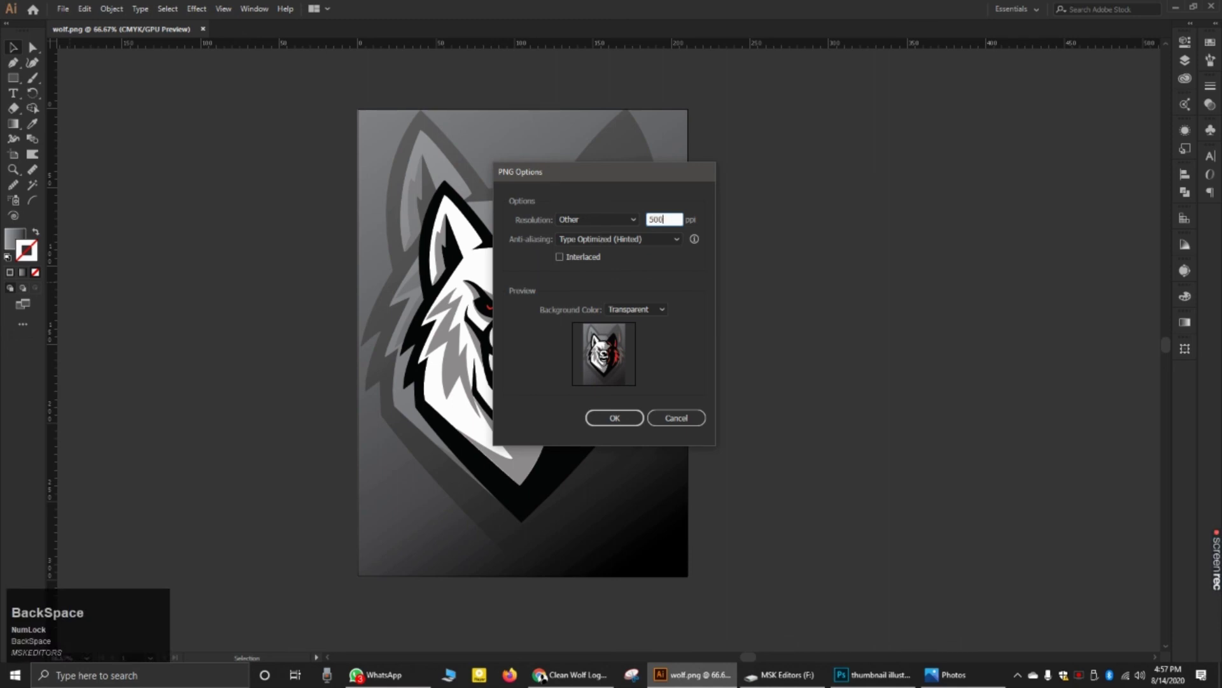
left_click(675, 239)
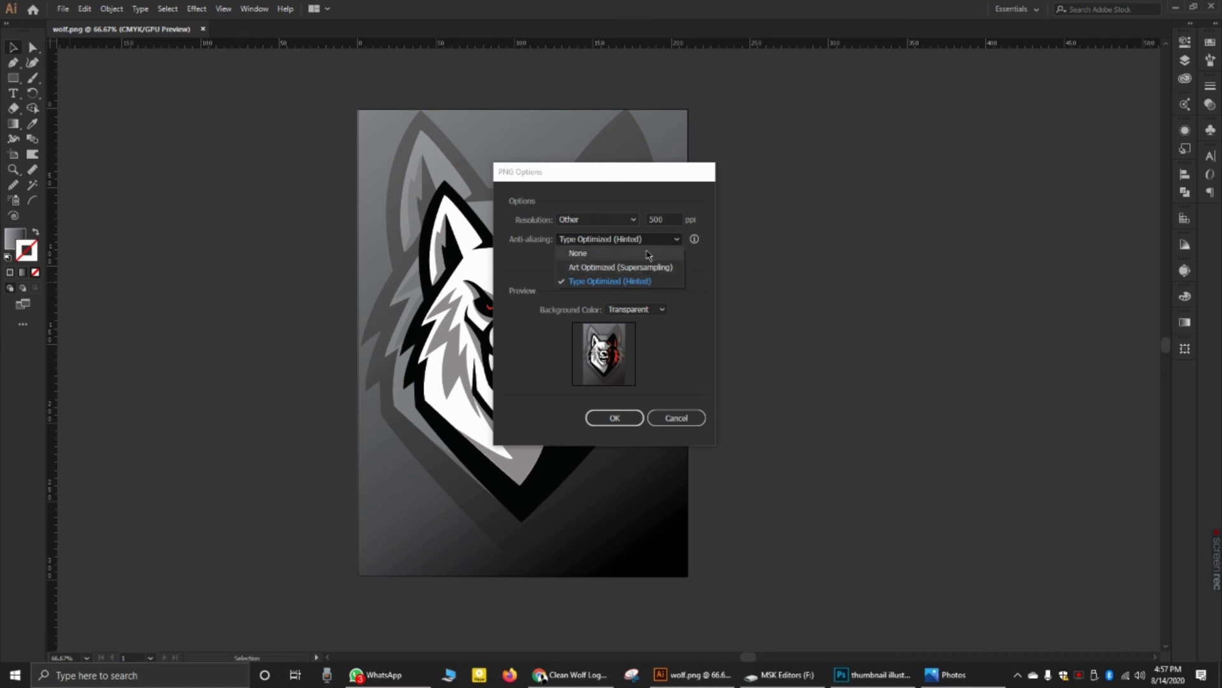
left_click(700, 267)
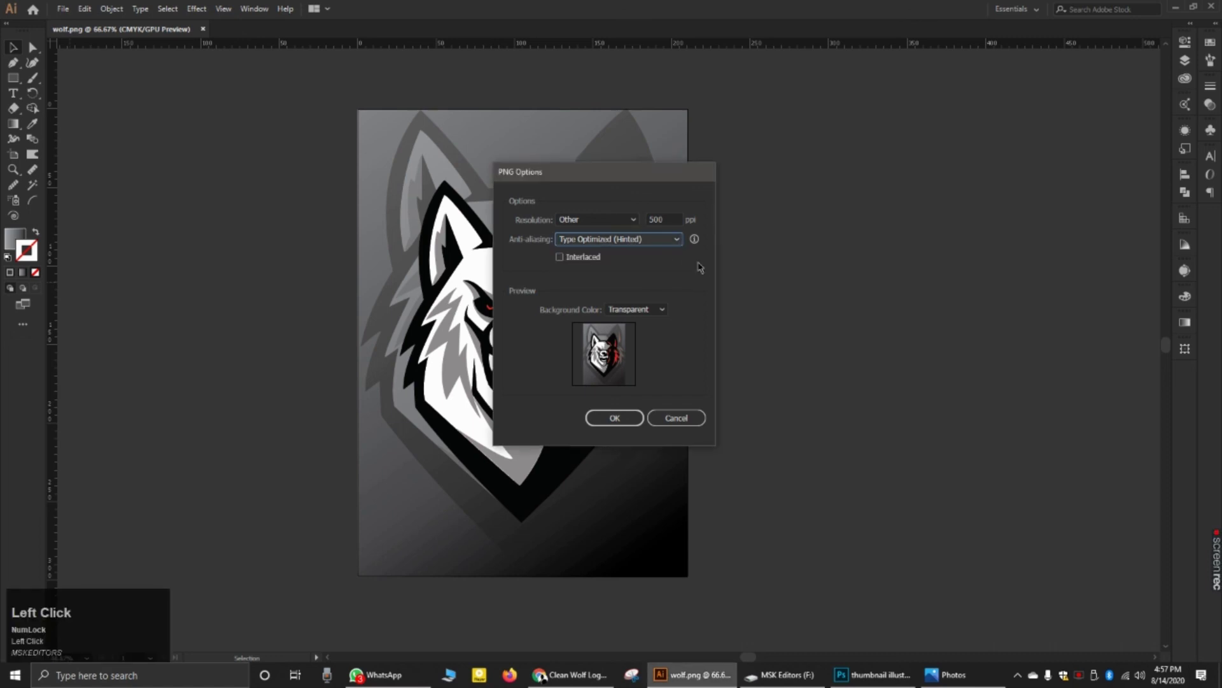
left_click(615, 418)
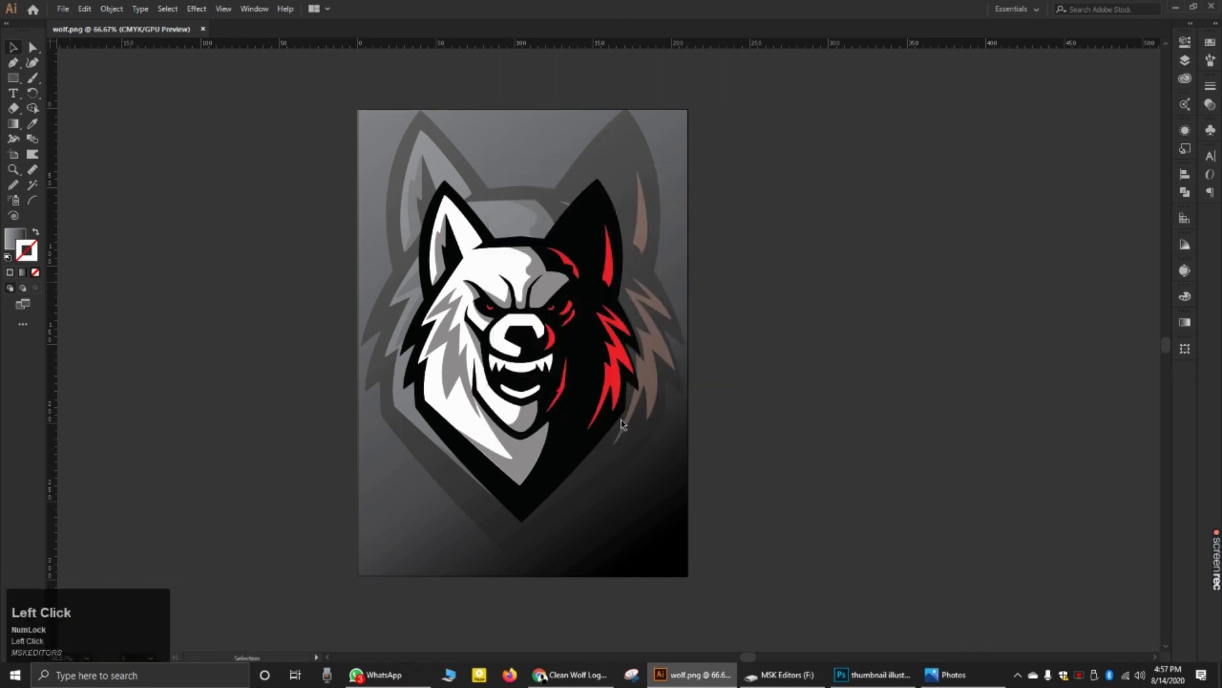
Step: Minimize Illustrator and the file window behind it to reach the desktop, and refresh the desktop
left_click(1178, 9)
left_click(1142, 9)
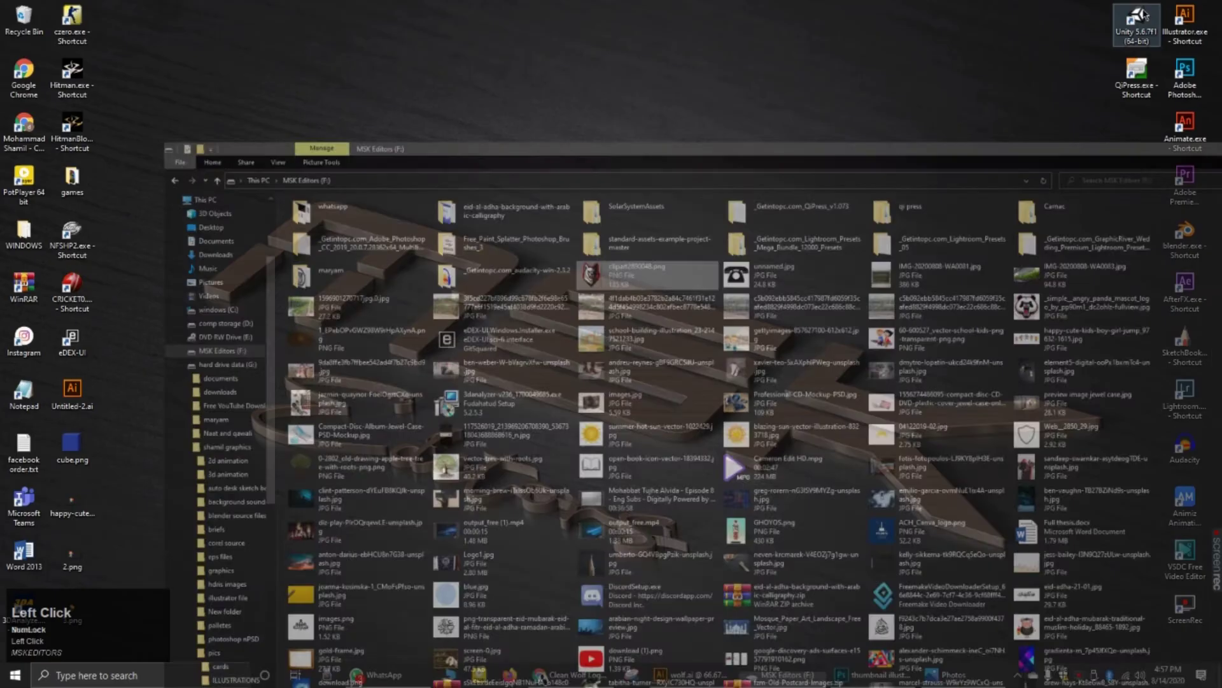
right_click(908, 14)
left_click(946, 54)
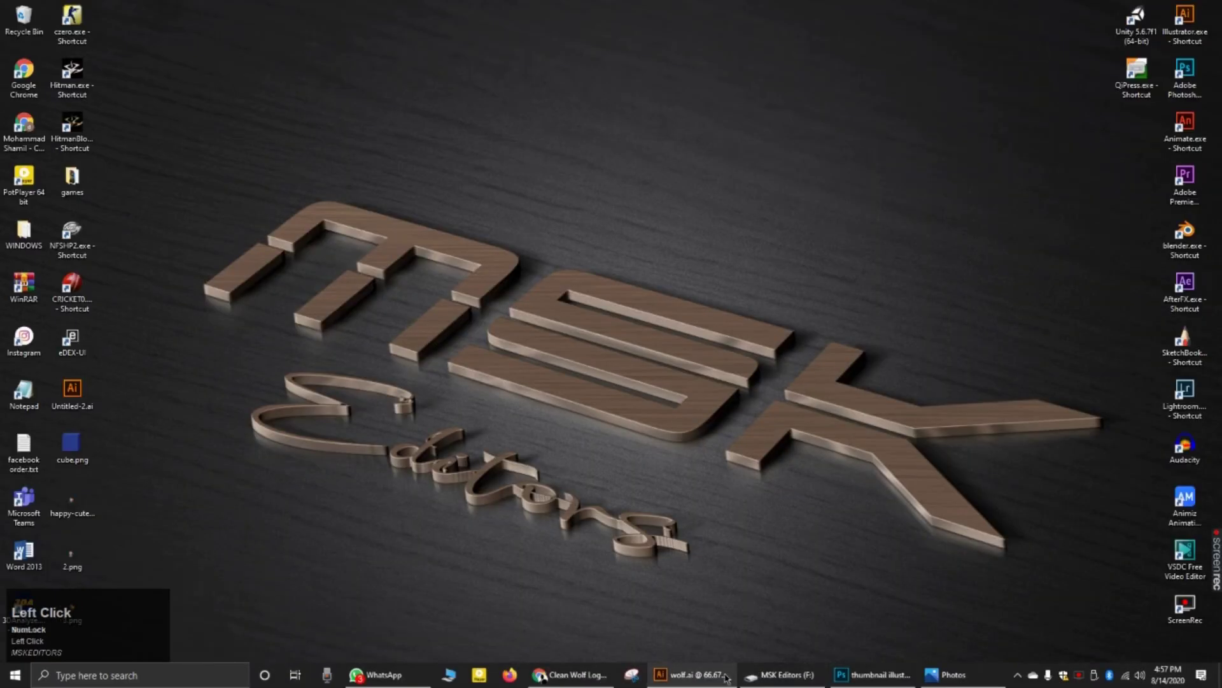
Step: Switch to File Explorer, go to the logo folder inside pics on the hard drive data (G:) drive, and select wolf.png
left_click(780, 675)
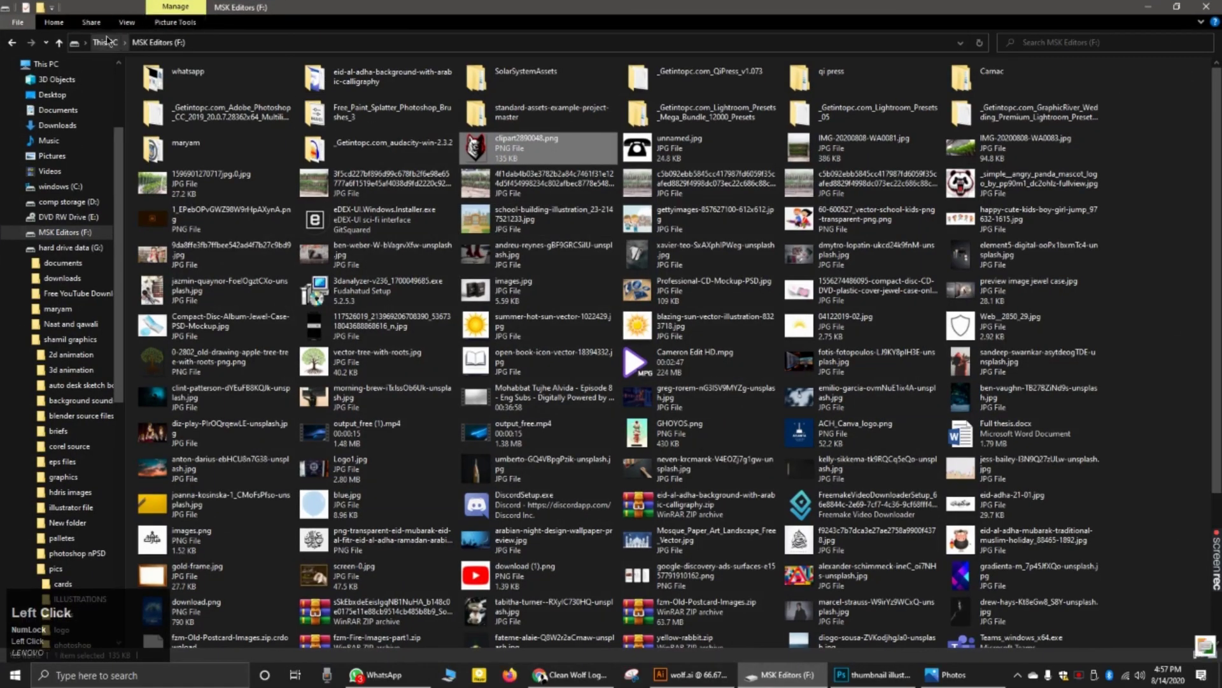
left_click(105, 42)
double_click(899, 203)
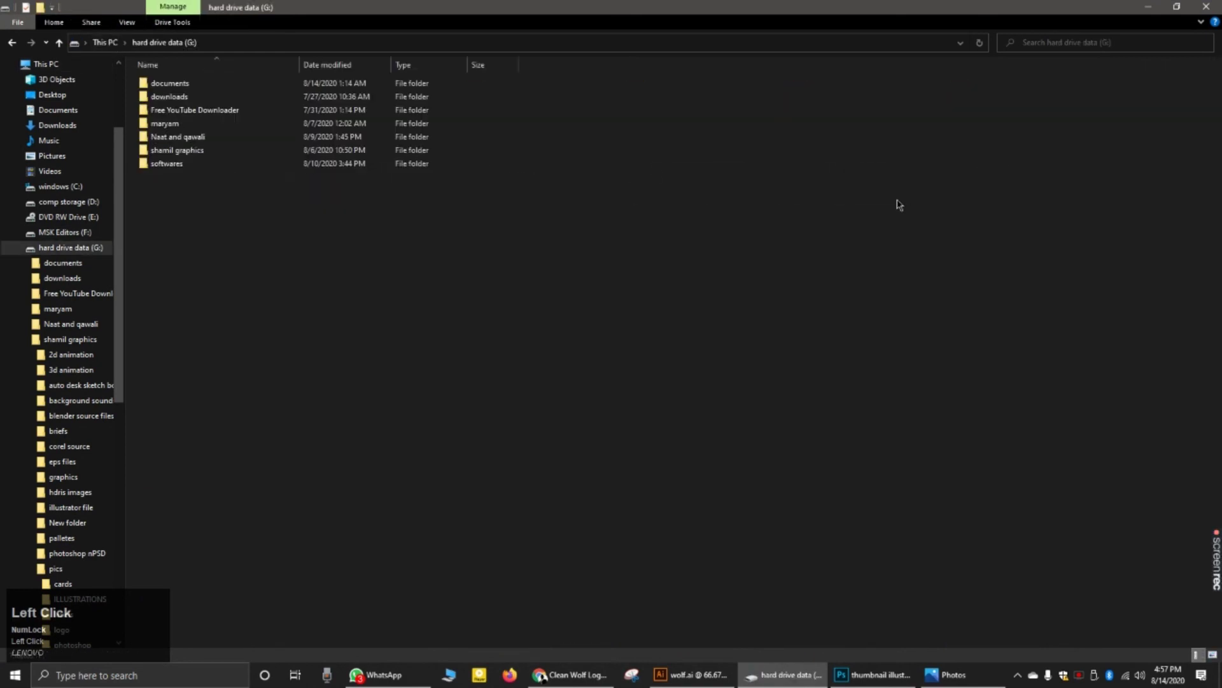
double_click(299, 150)
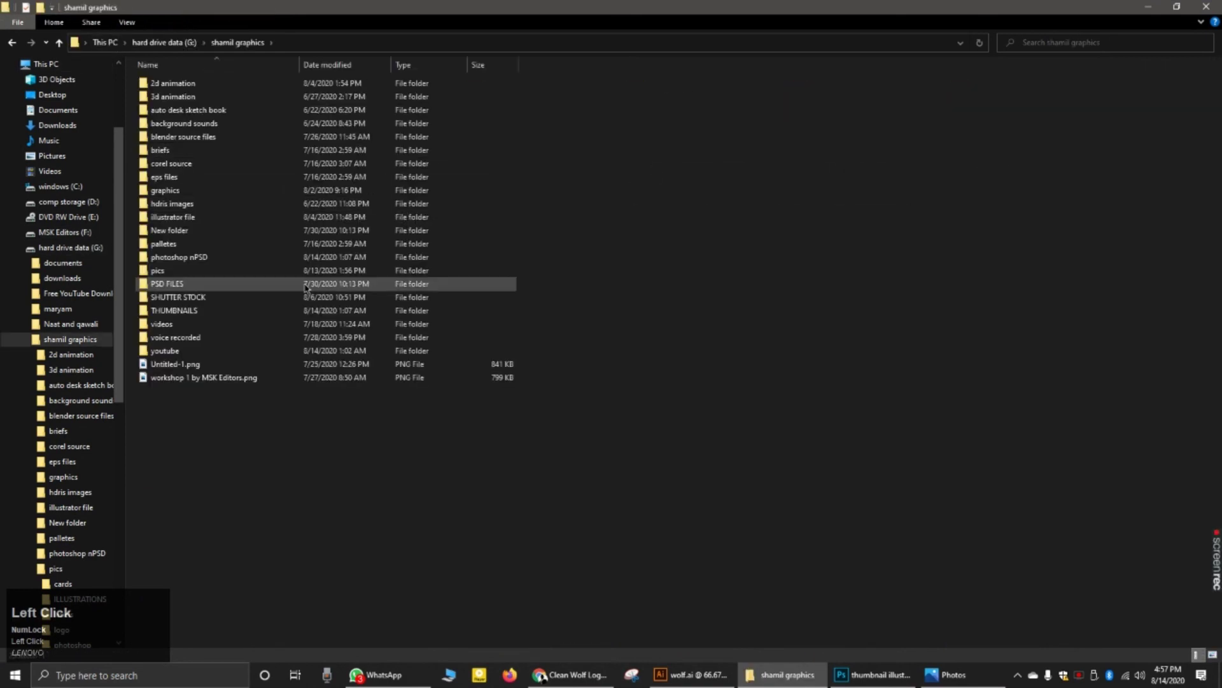
double_click(185, 271)
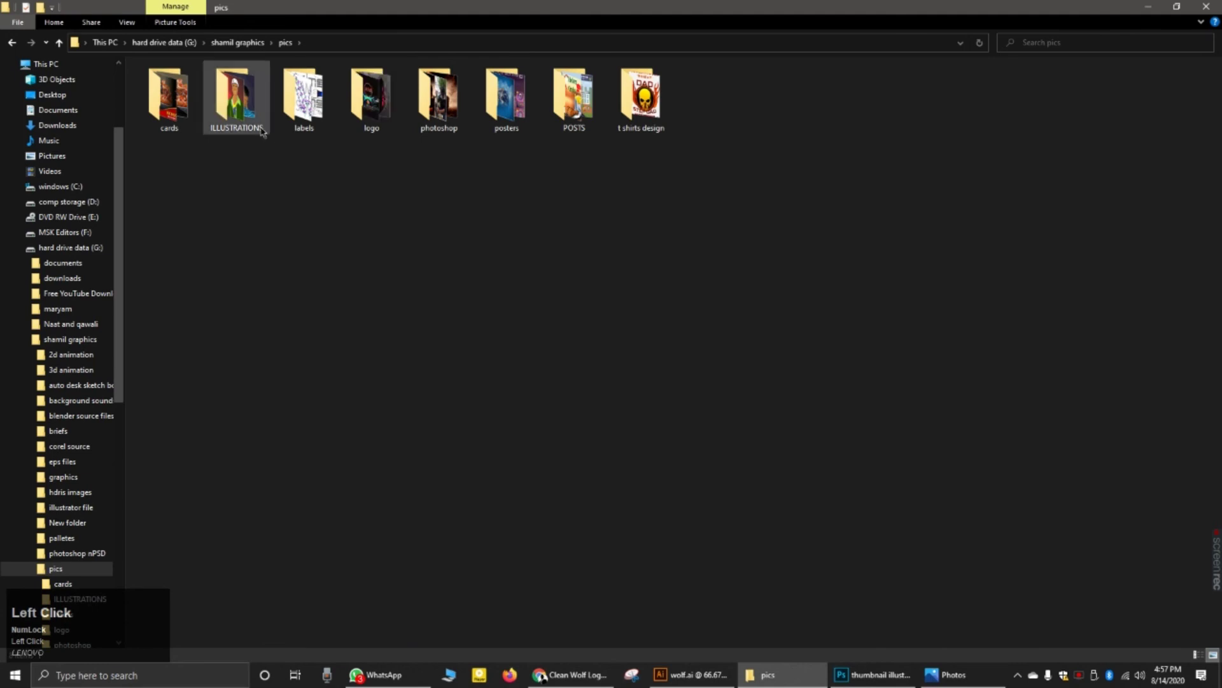
double_click(371, 95)
left_click(317, 266)
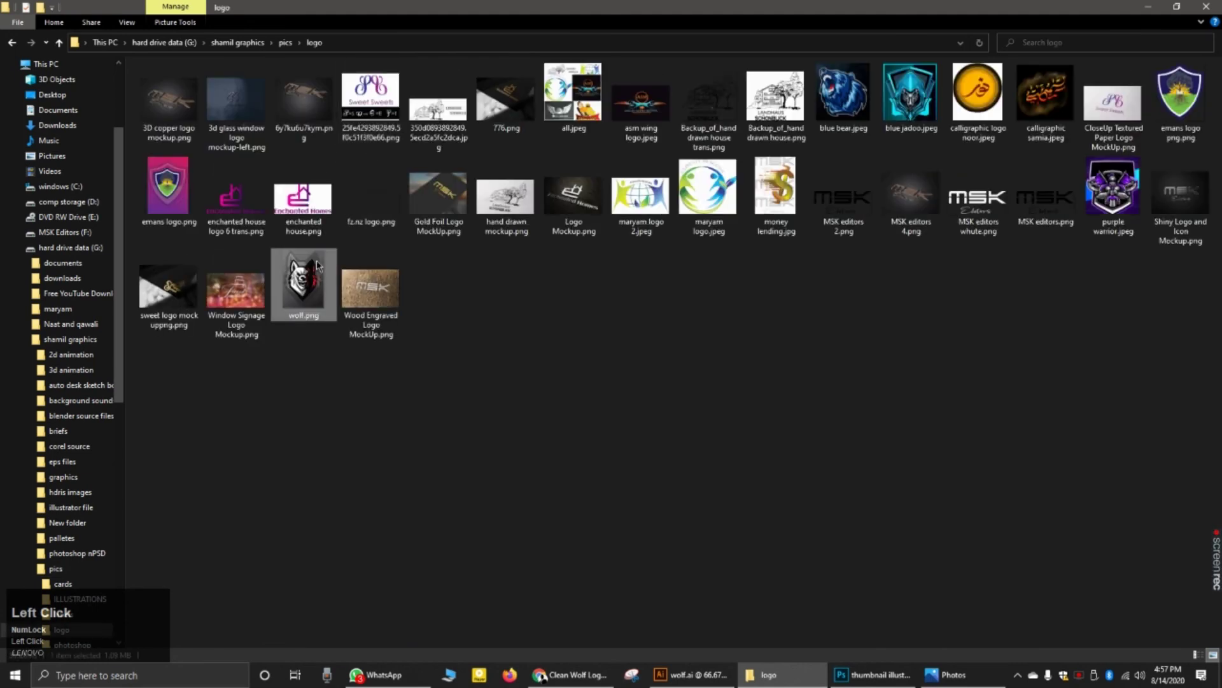